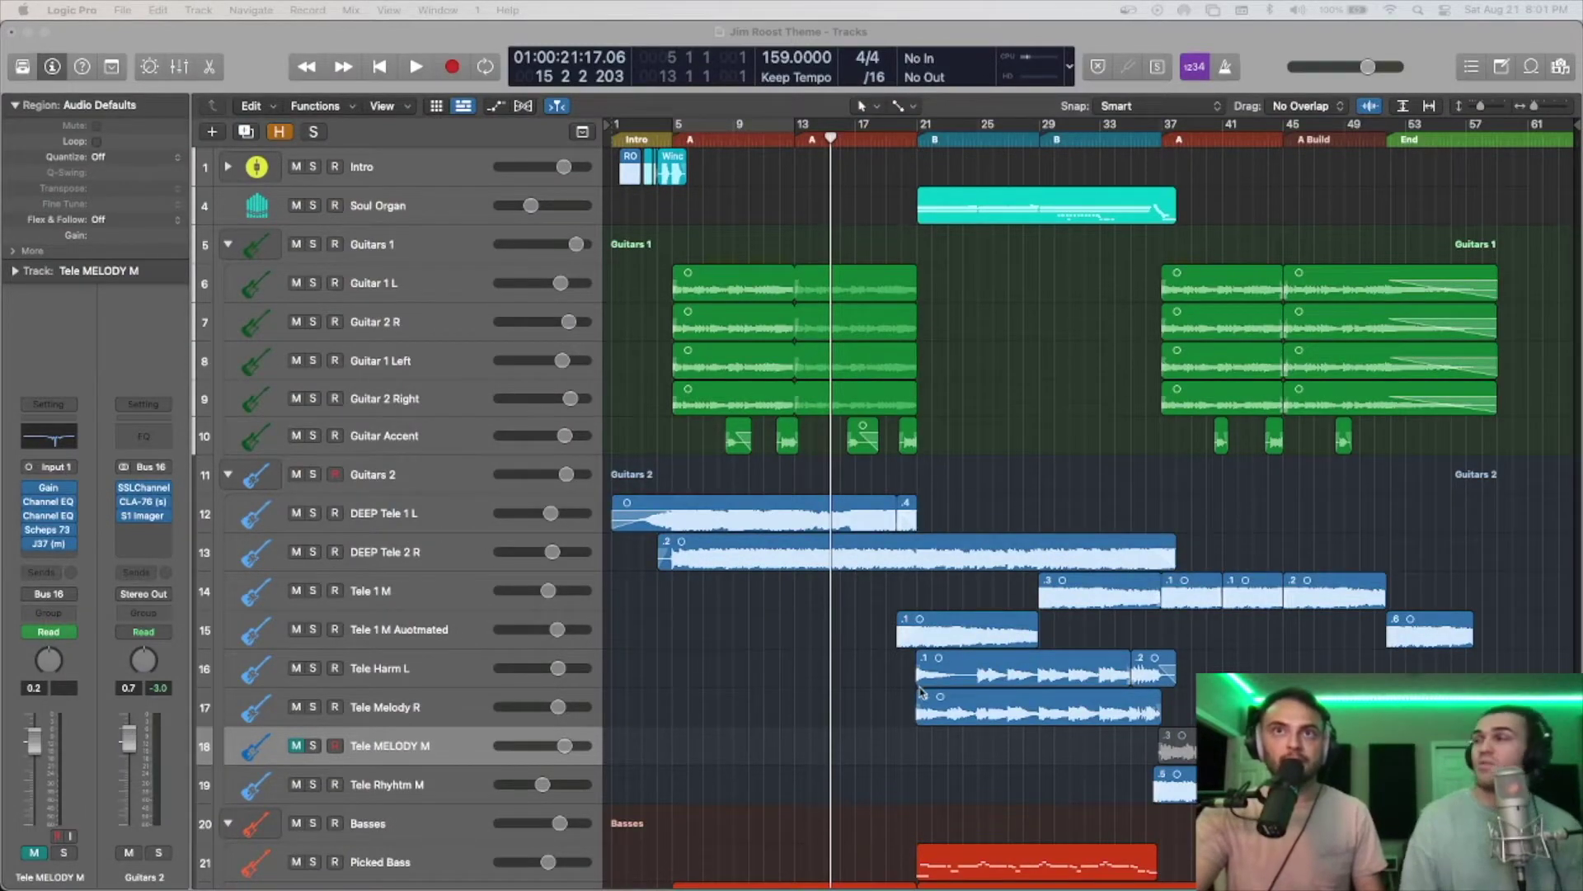
Step: Look over the whole arrangement from the Intro track down to Stereo Out and return the playhead to the start of the song
scroll(921, 691, "down", 2)
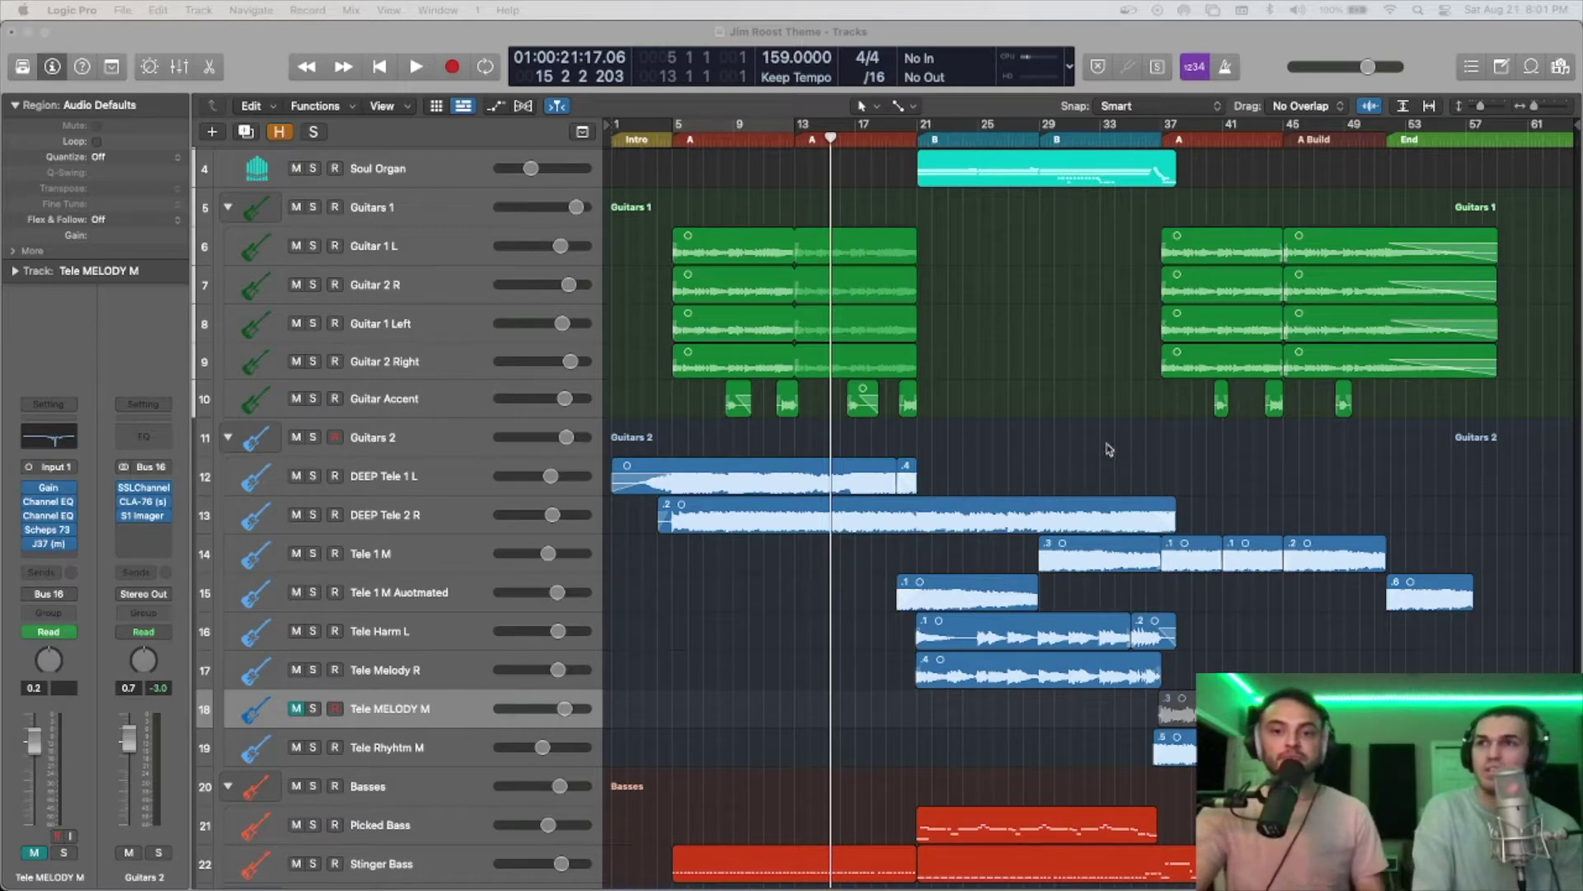
scroll(1046, 450, "down", 15)
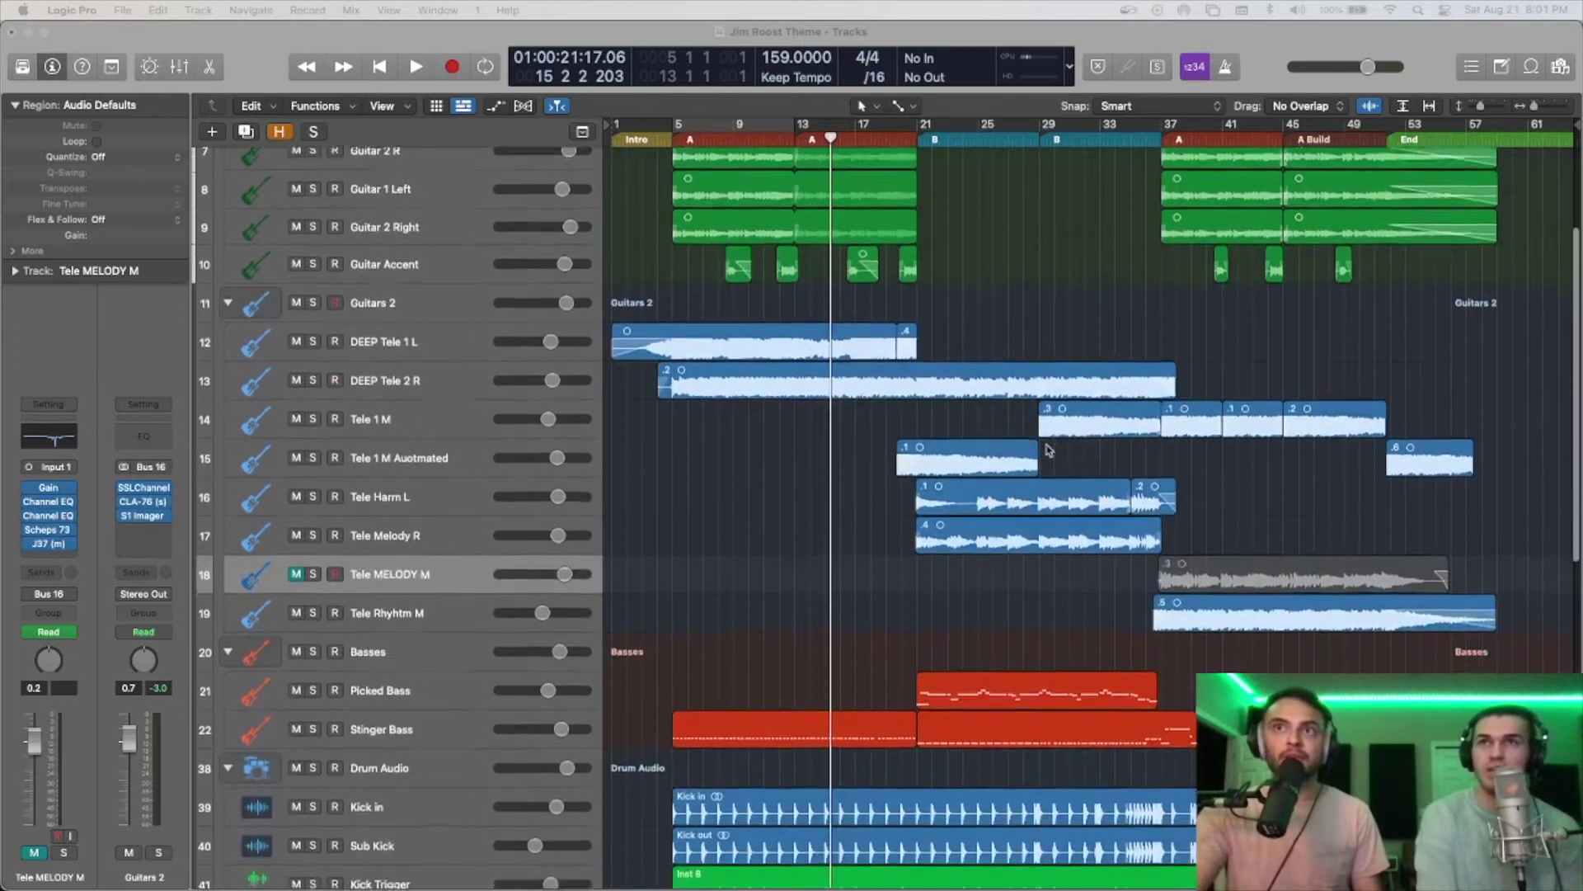
scroll(1045, 450, "down", 10)
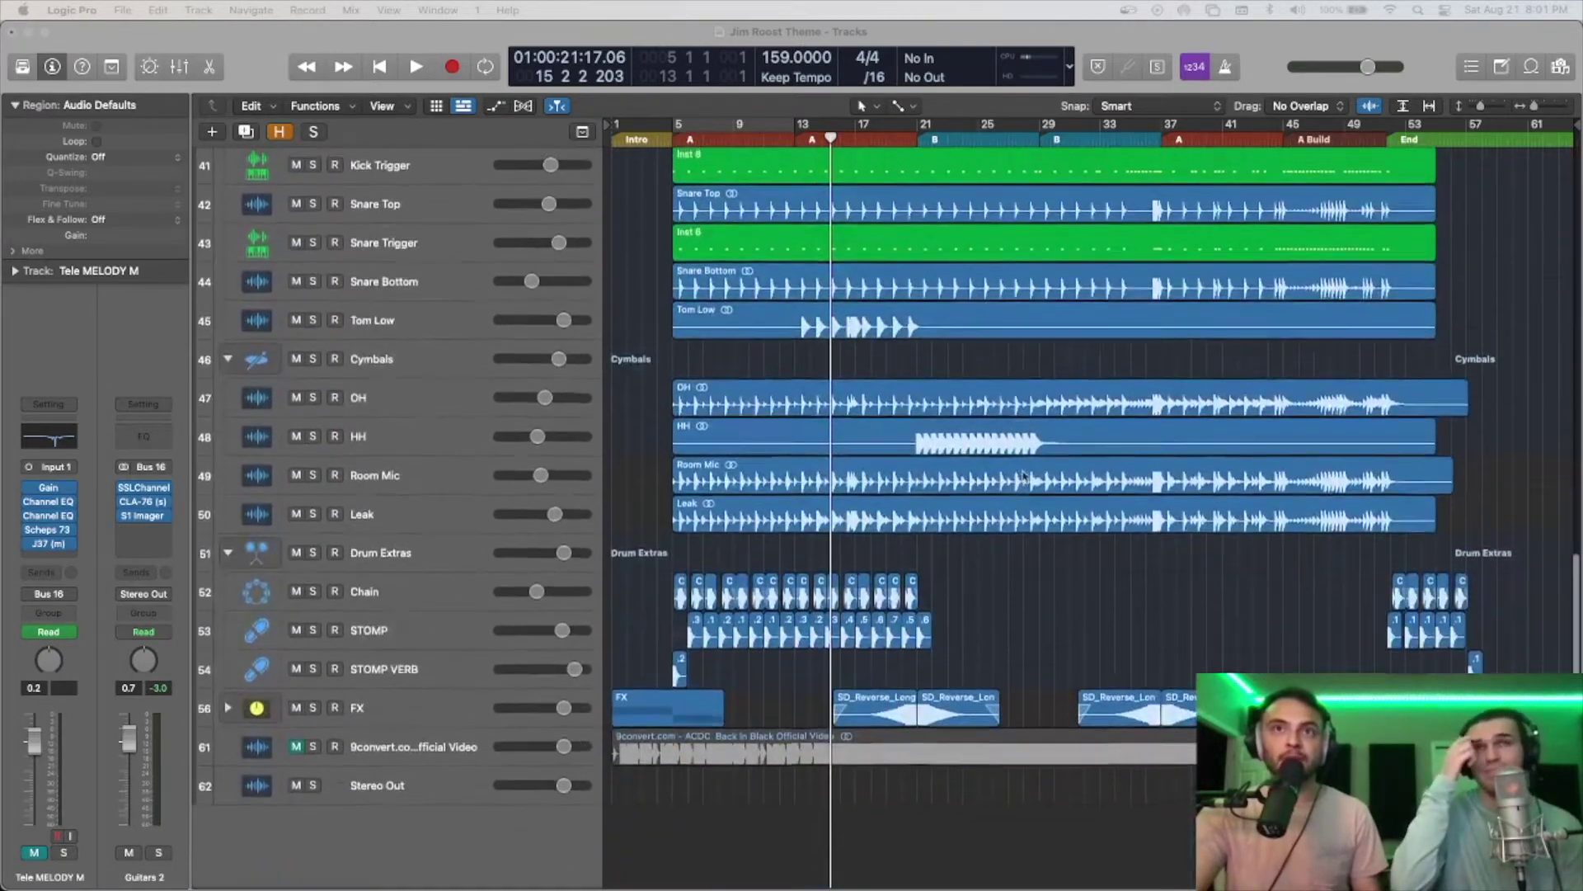
scroll(1039, 462, "up", 20)
scroll(1034, 476, "up", 2)
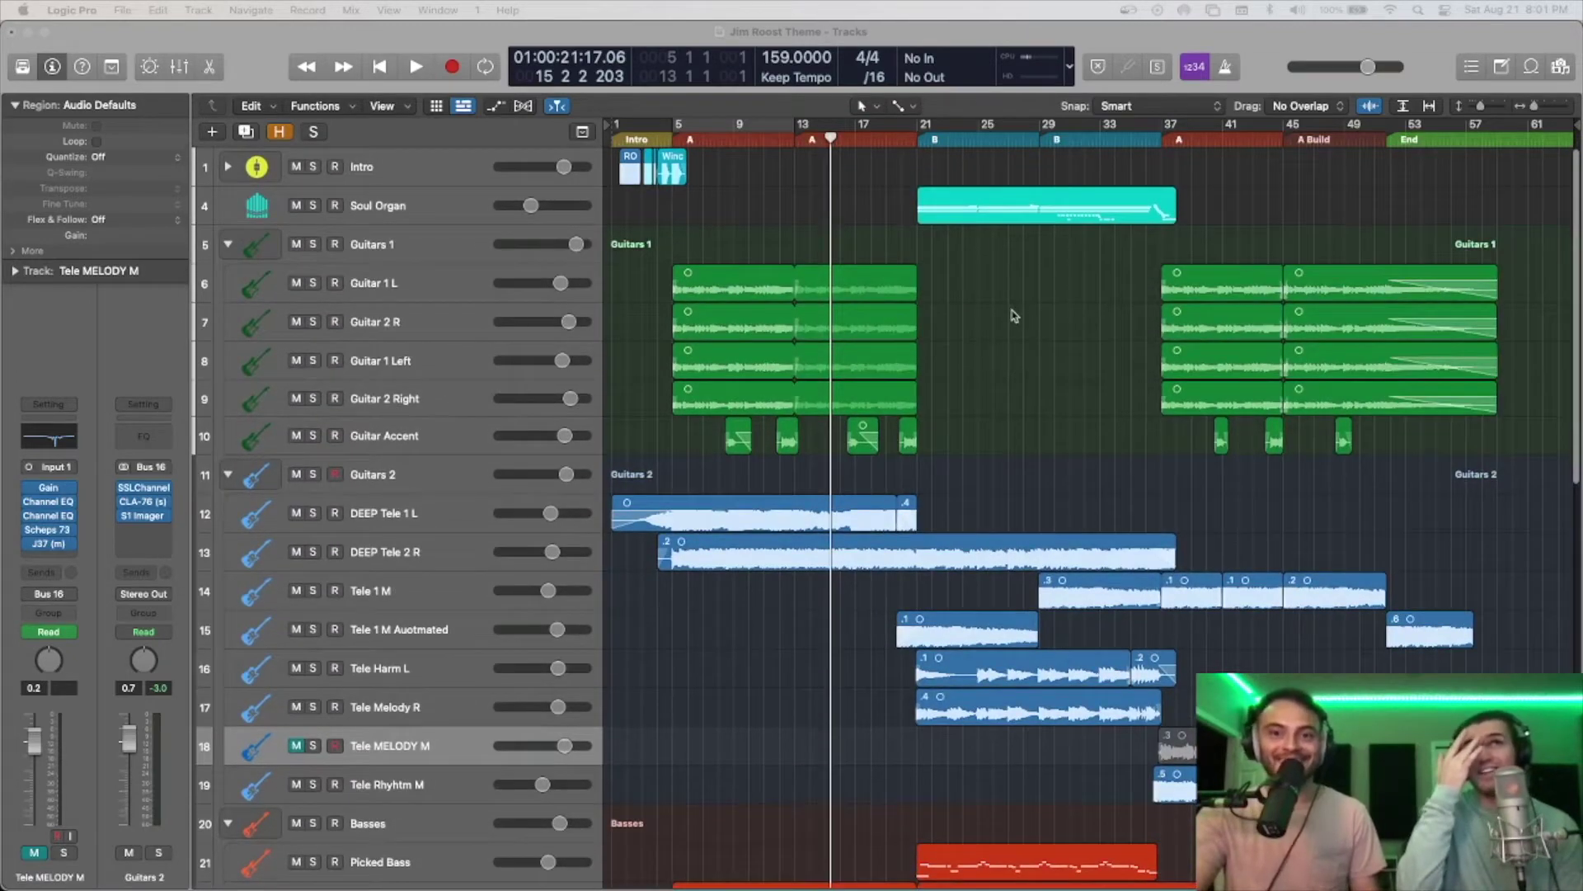
double_click(626, 136)
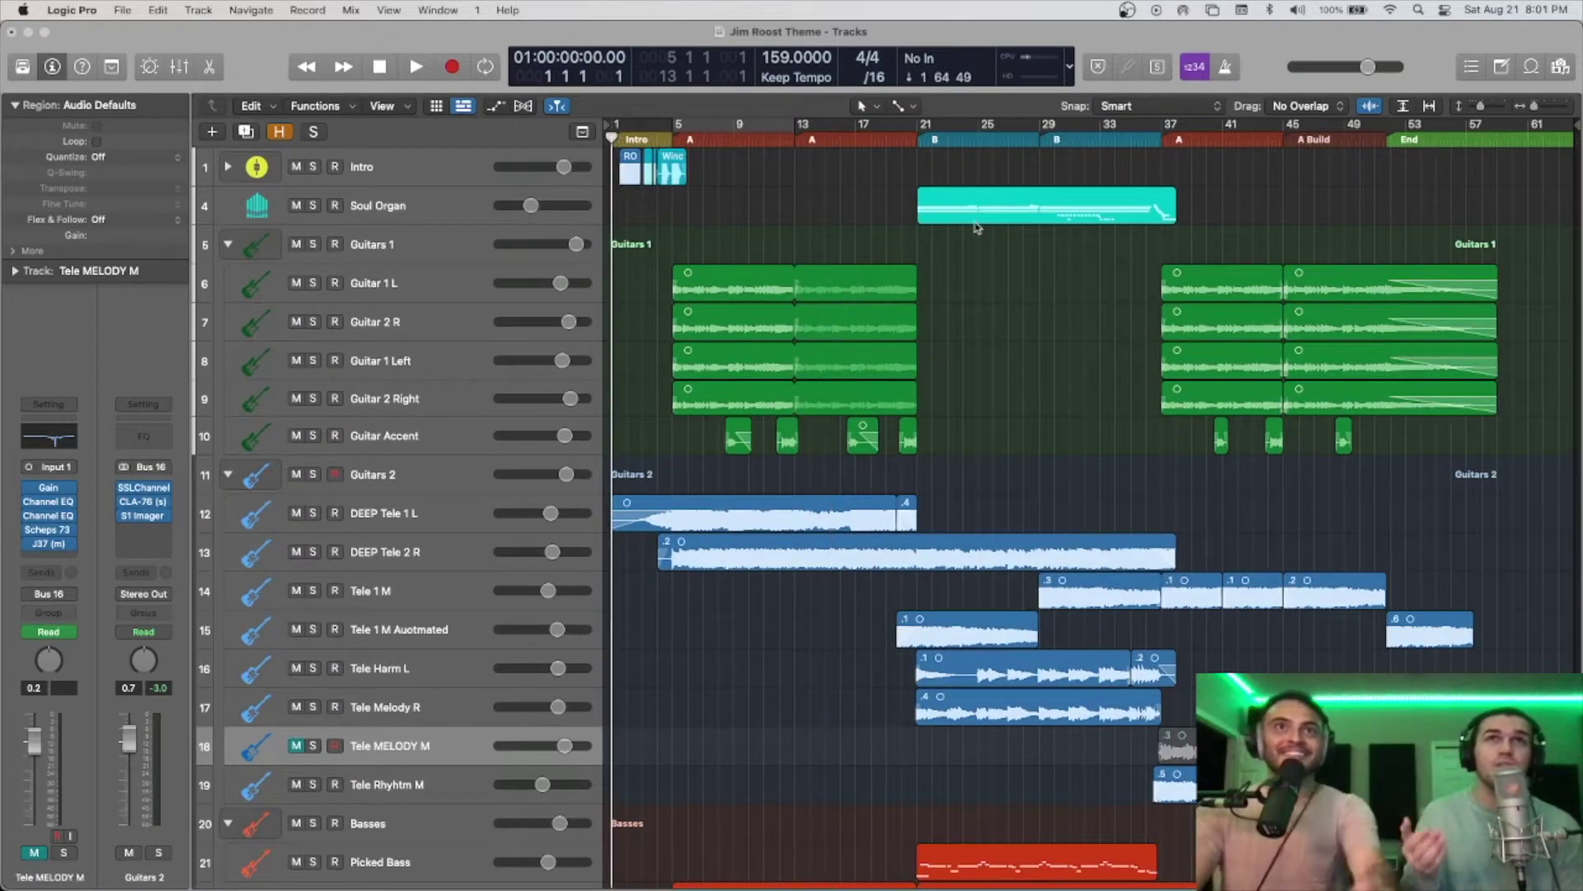
scroll(709, 346, "down", 1)
scroll(709, 347, "up", 1)
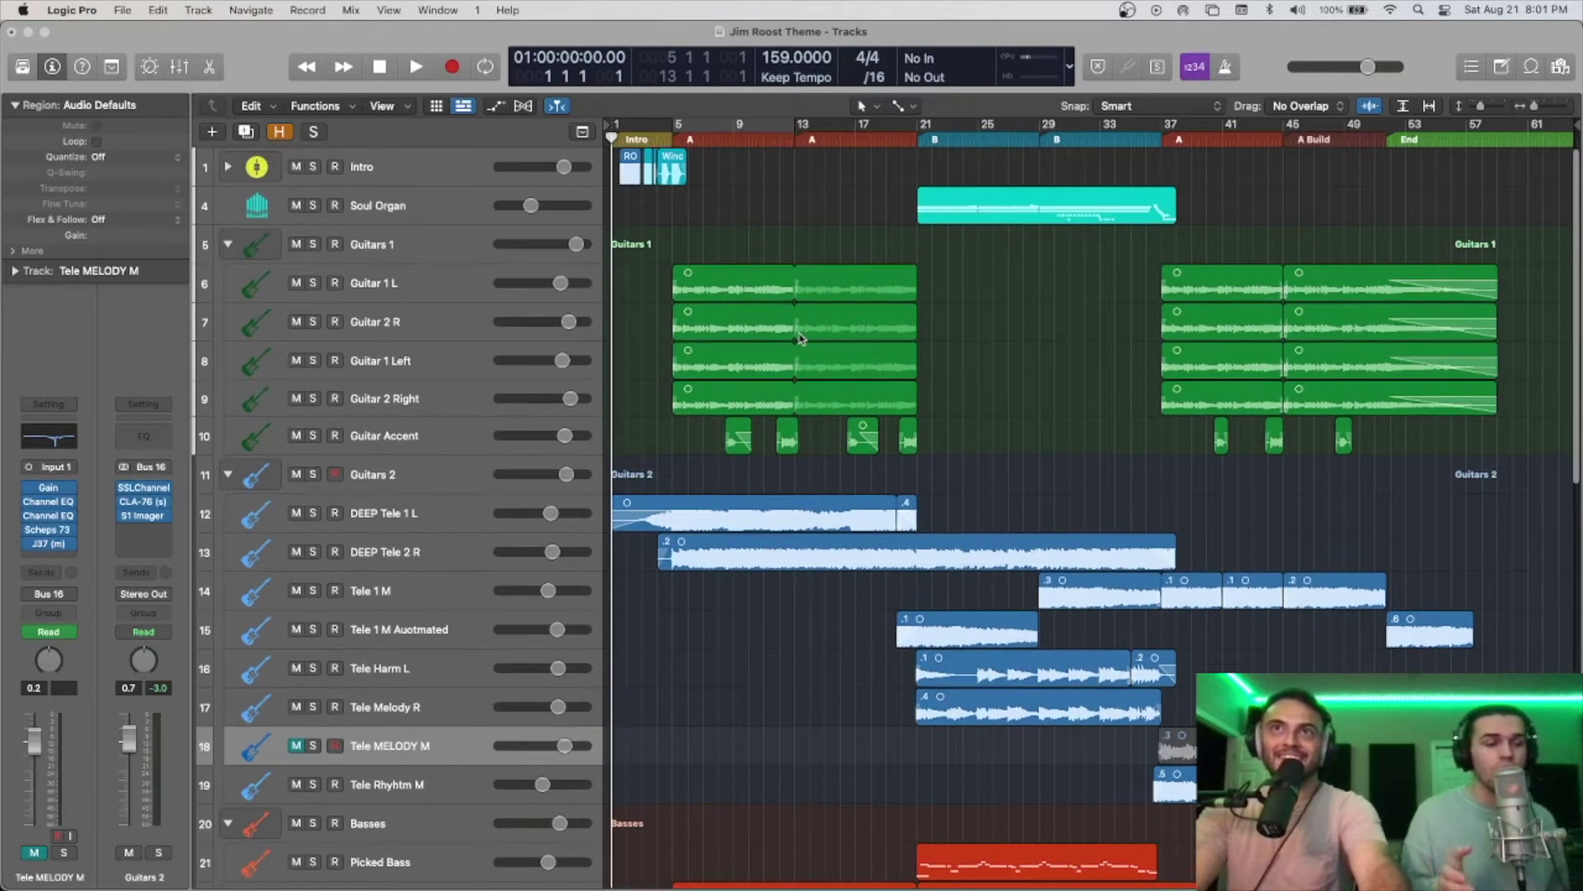
key("cmd+Right")
key("super+Left")
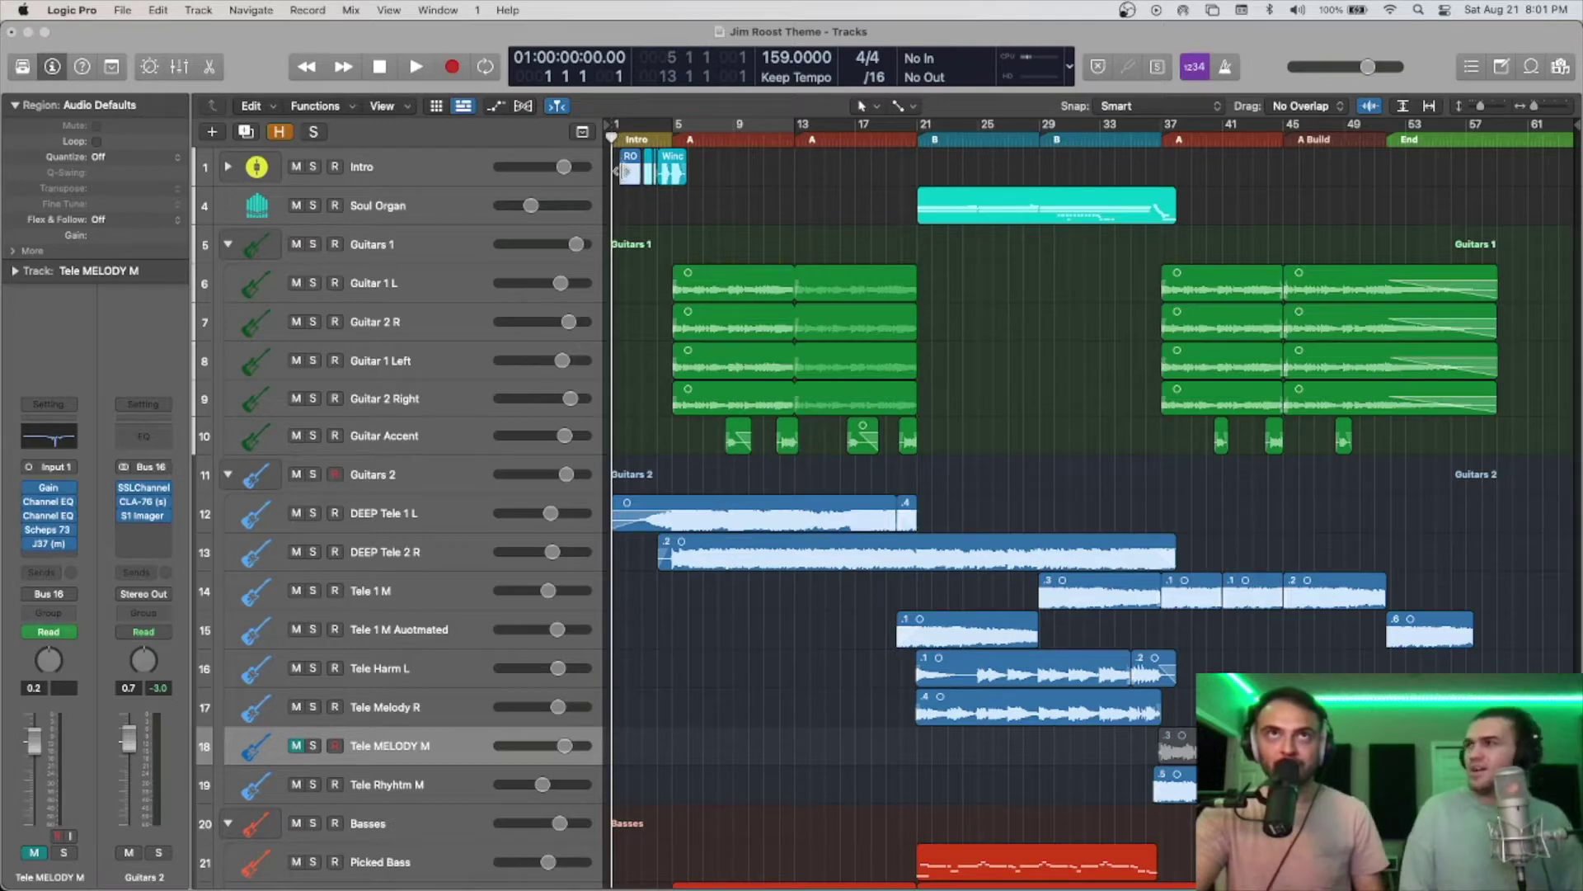
Step: Audition the Drum Extras stack in solo from just before the first A section, and turn its solo off
scroll(672, 485, "down", 20)
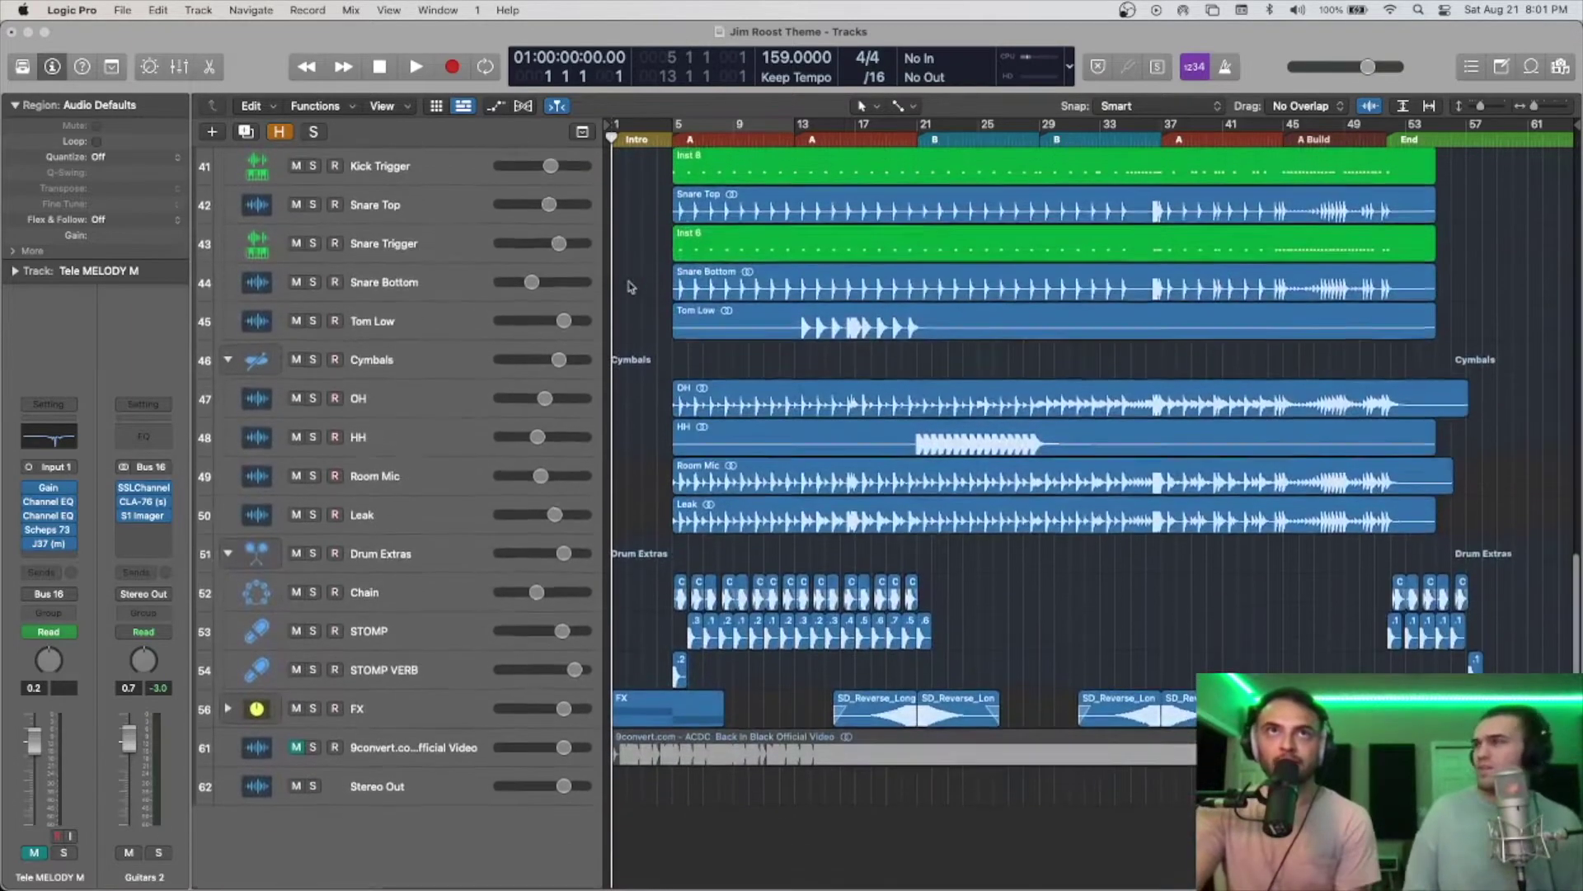
left_click(315, 555)
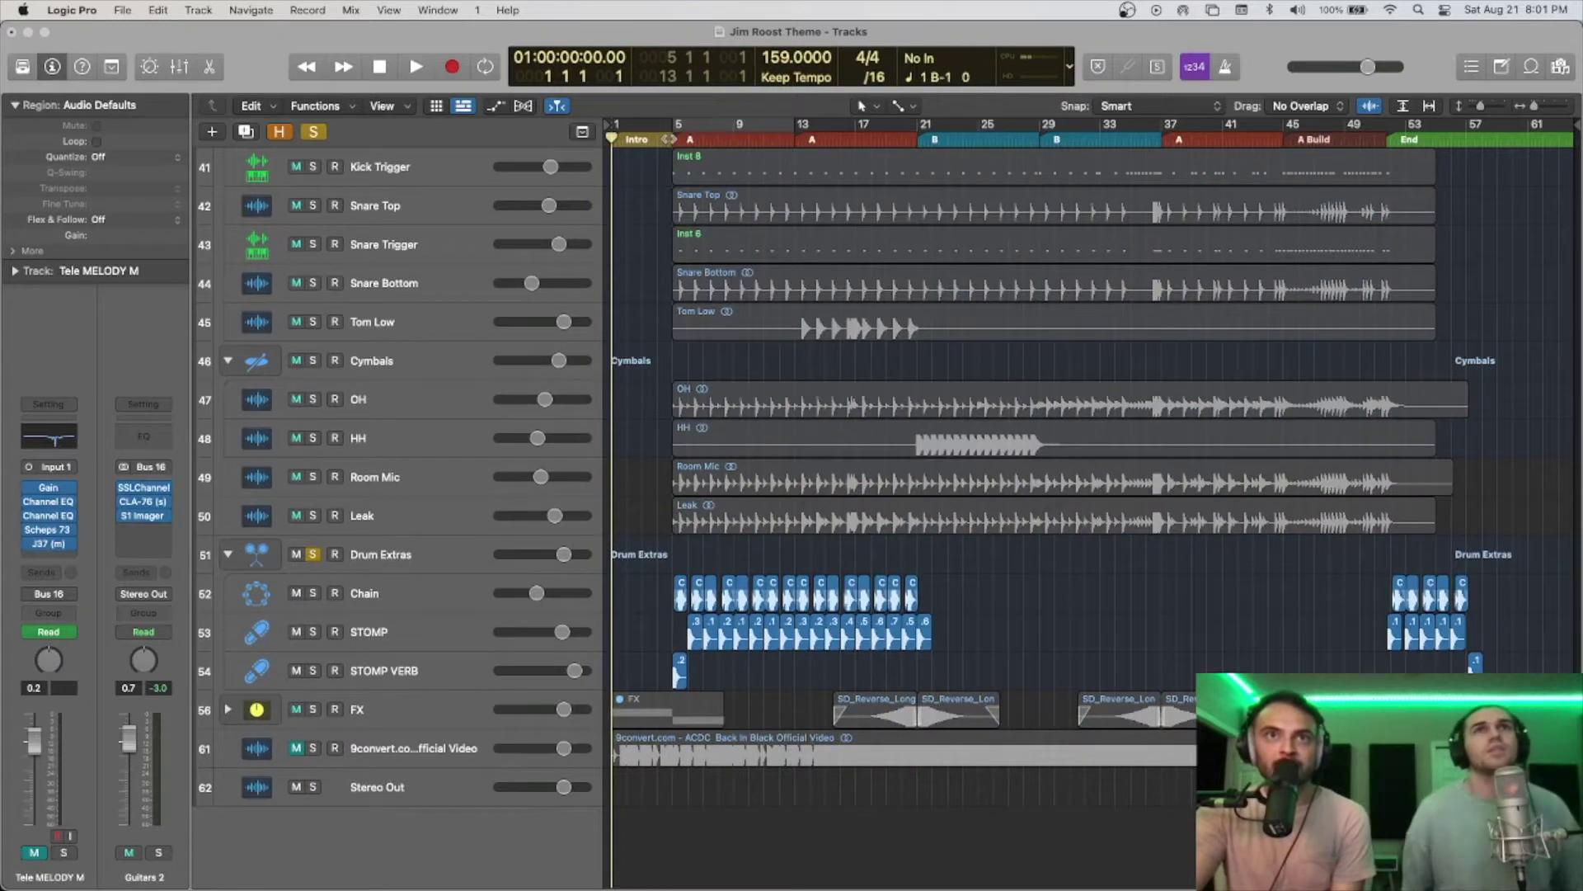
left_click(668, 138)
key("space")
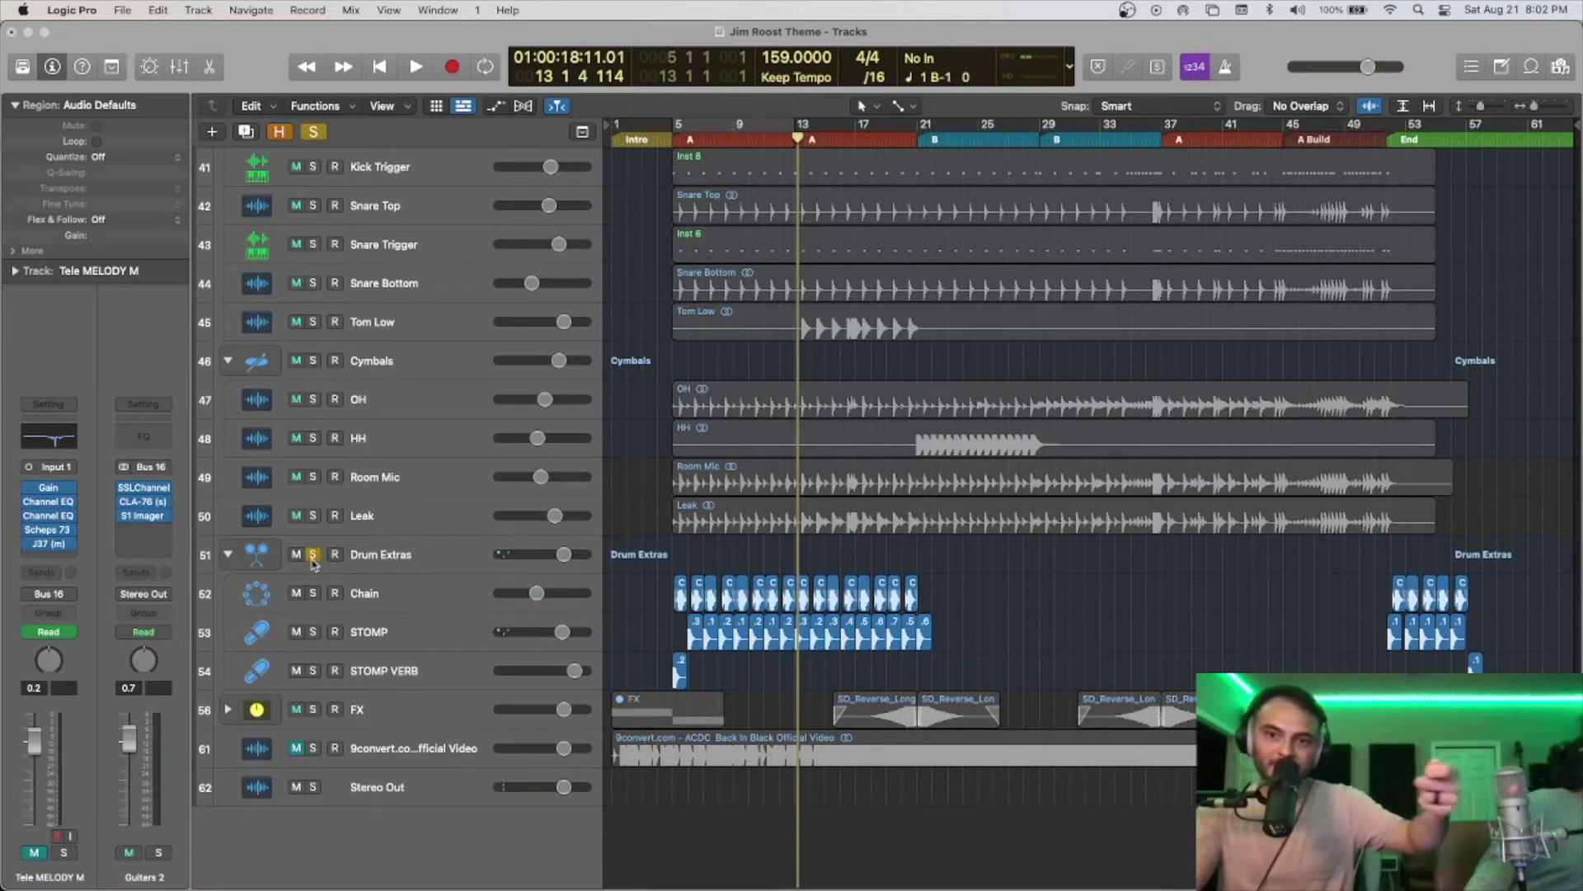
left_click(315, 555)
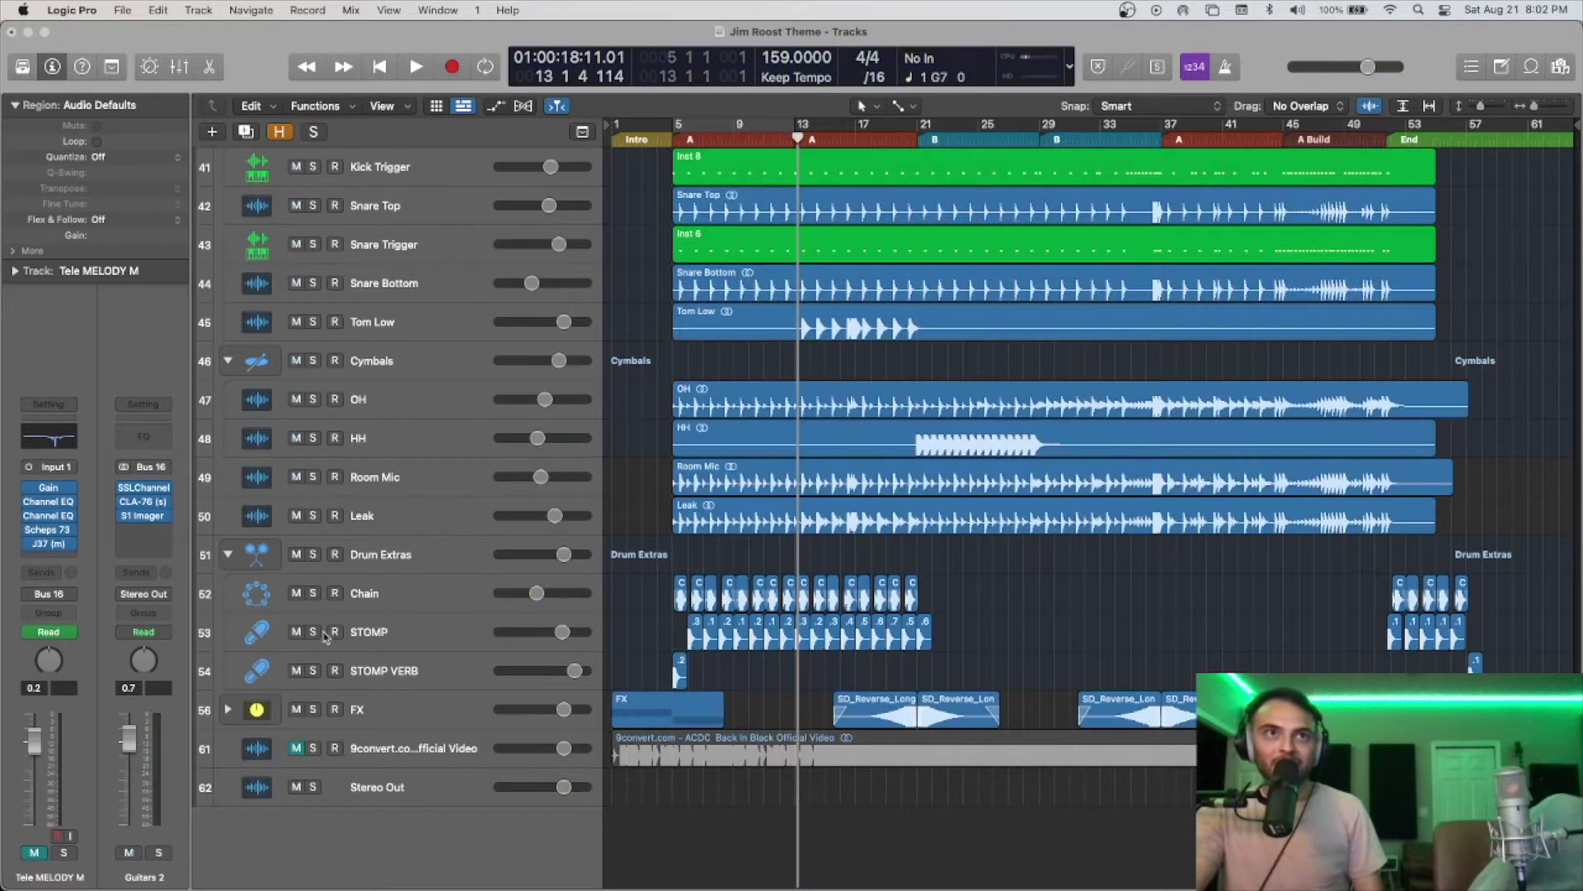
Step: Solo the STOMP track and play it from bar 10
left_click(314, 631)
left_click(745, 145)
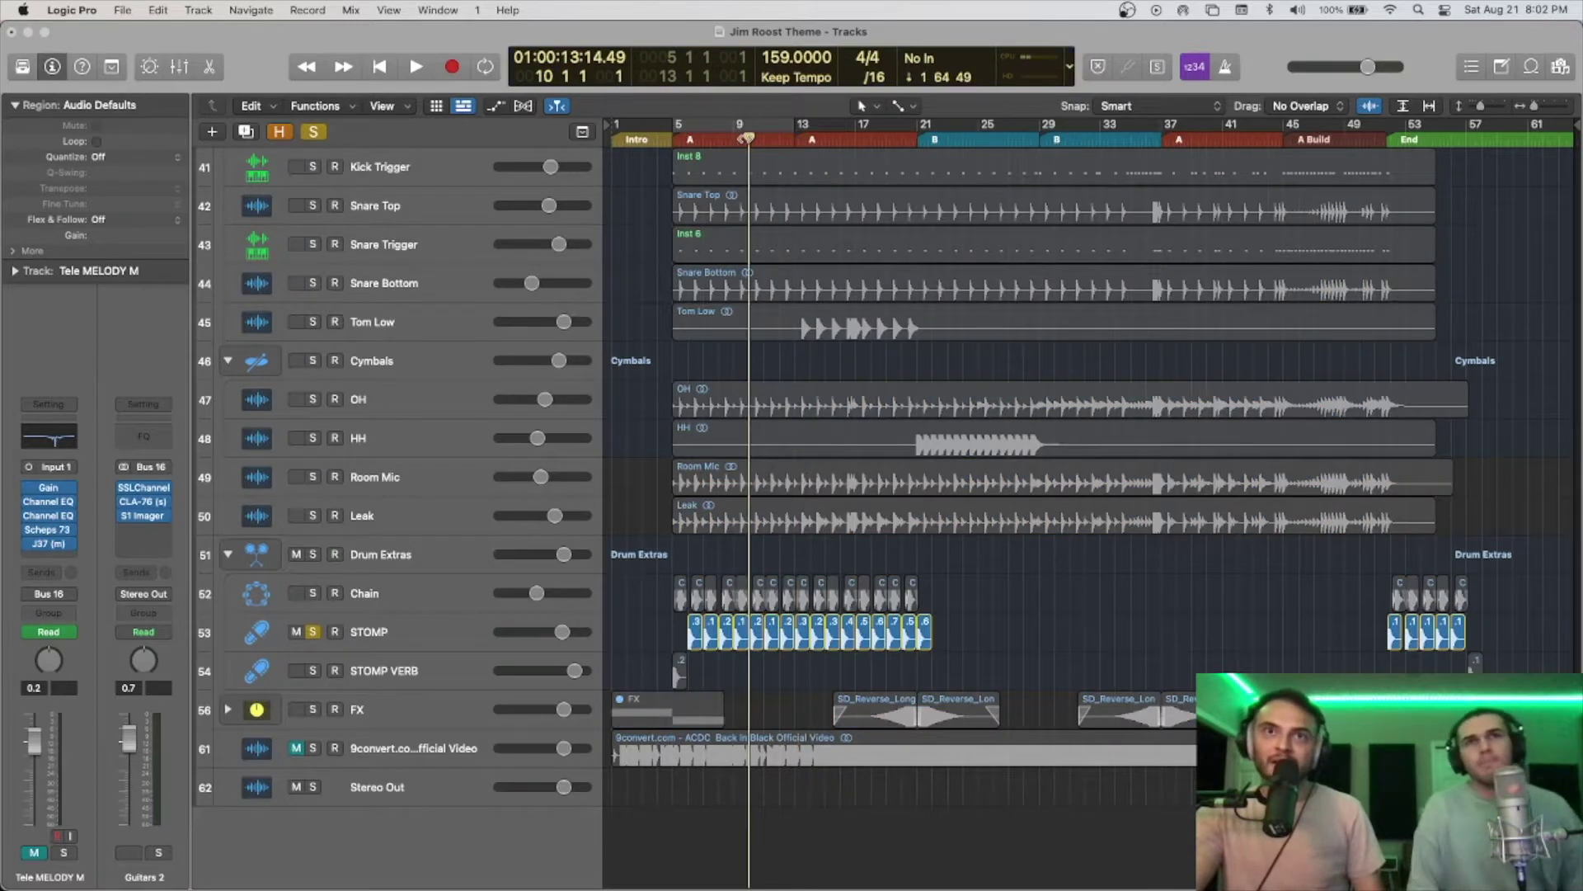
key("space")
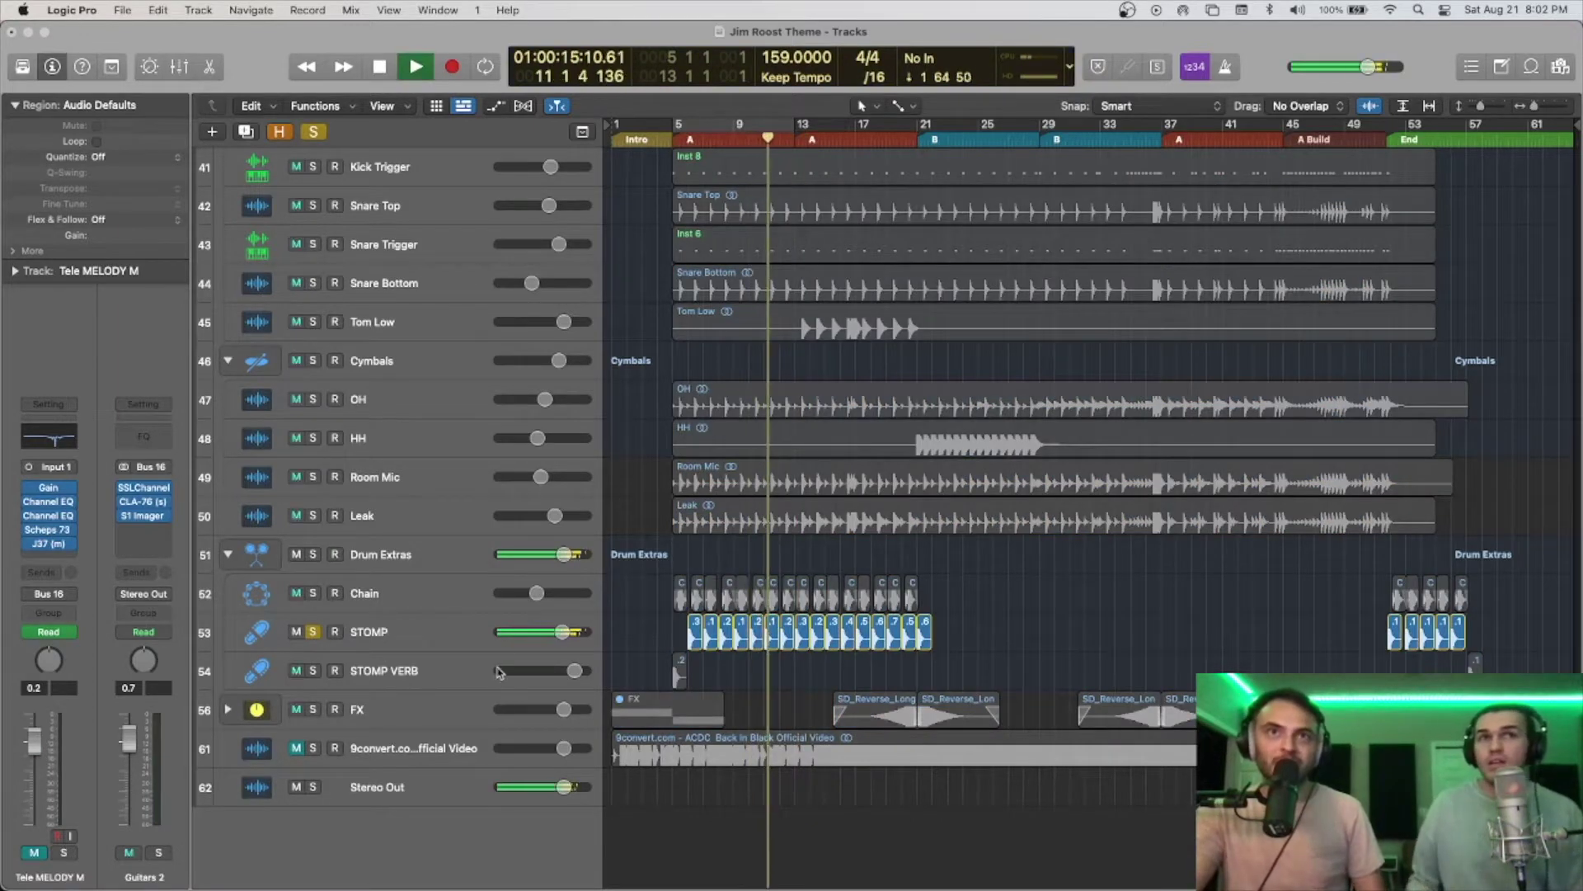
Step: Solo the whole Drum Extras stack during playback, replay it from the end of the Intro, and stop and clear the solo
left_click(313, 558)
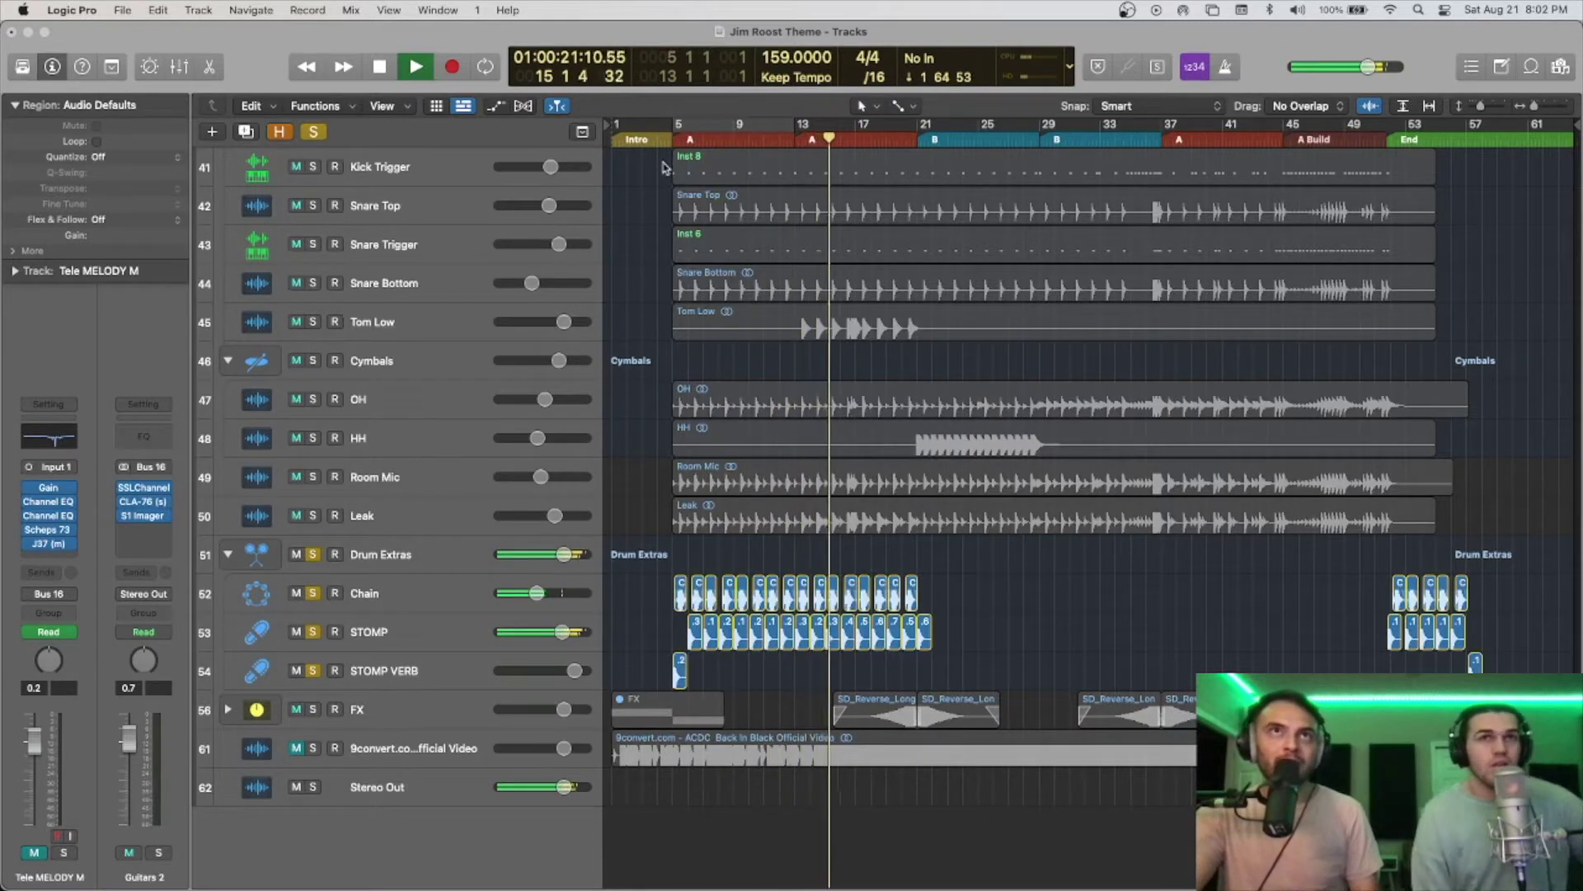
left_click(660, 125)
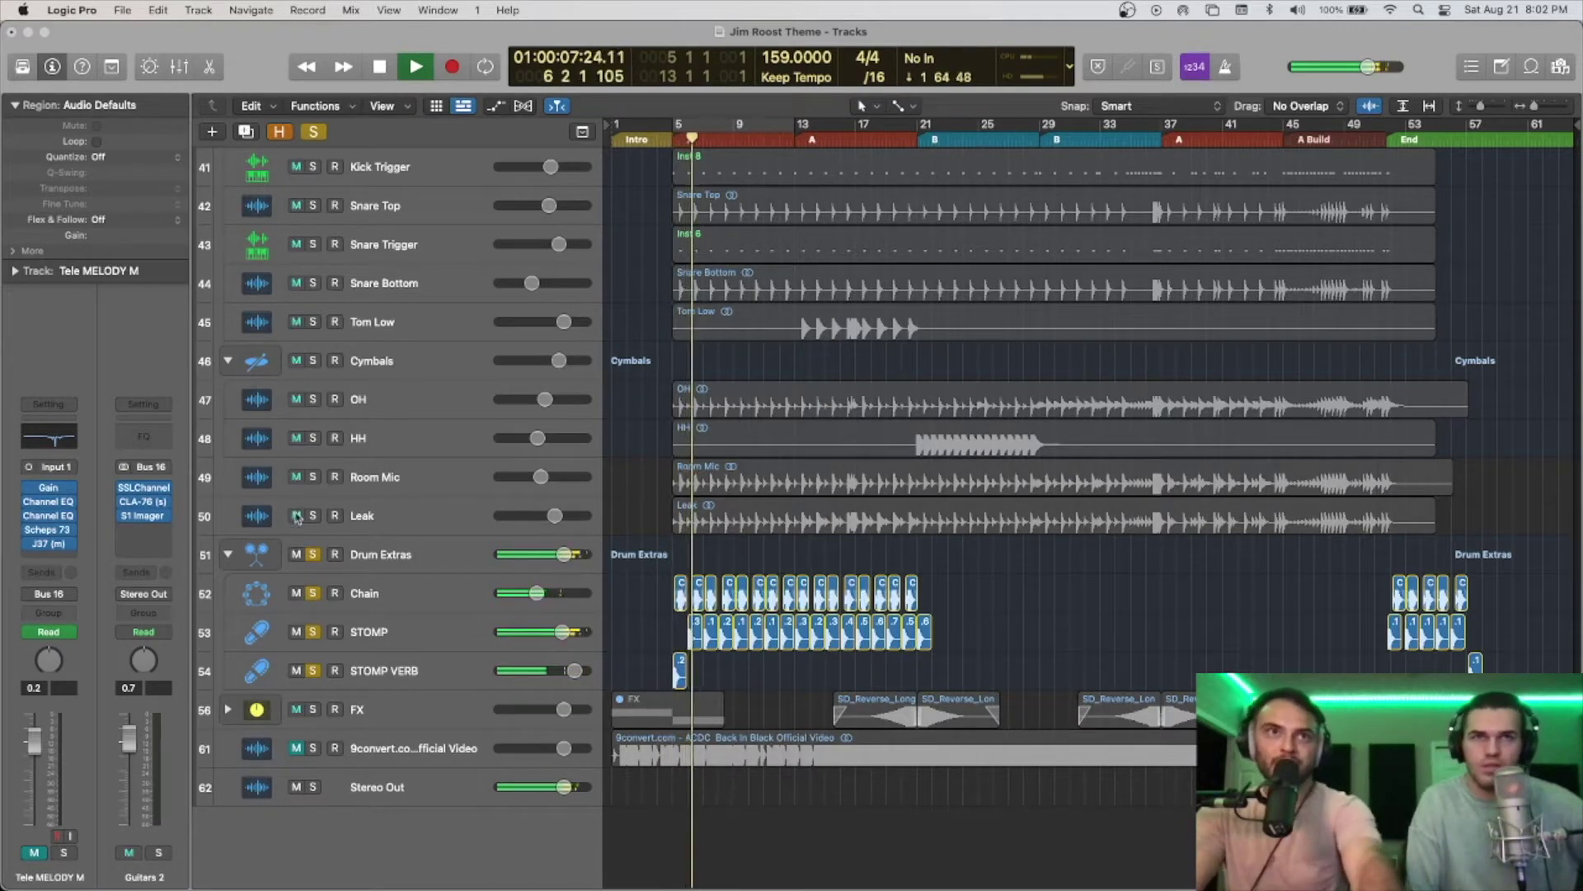
key("space")
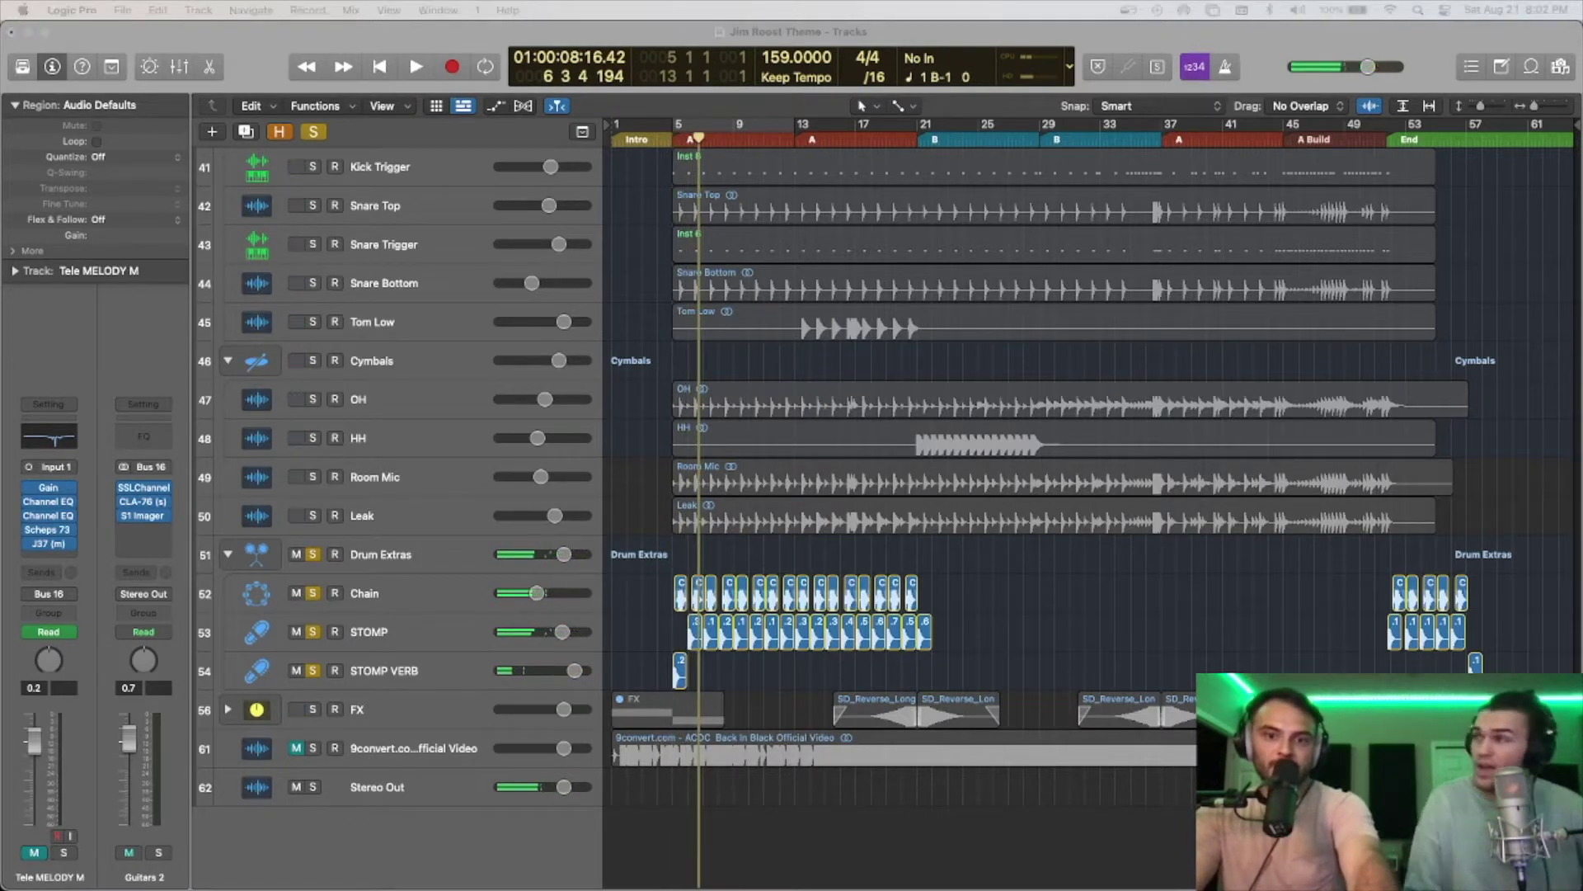
left_click(314, 553)
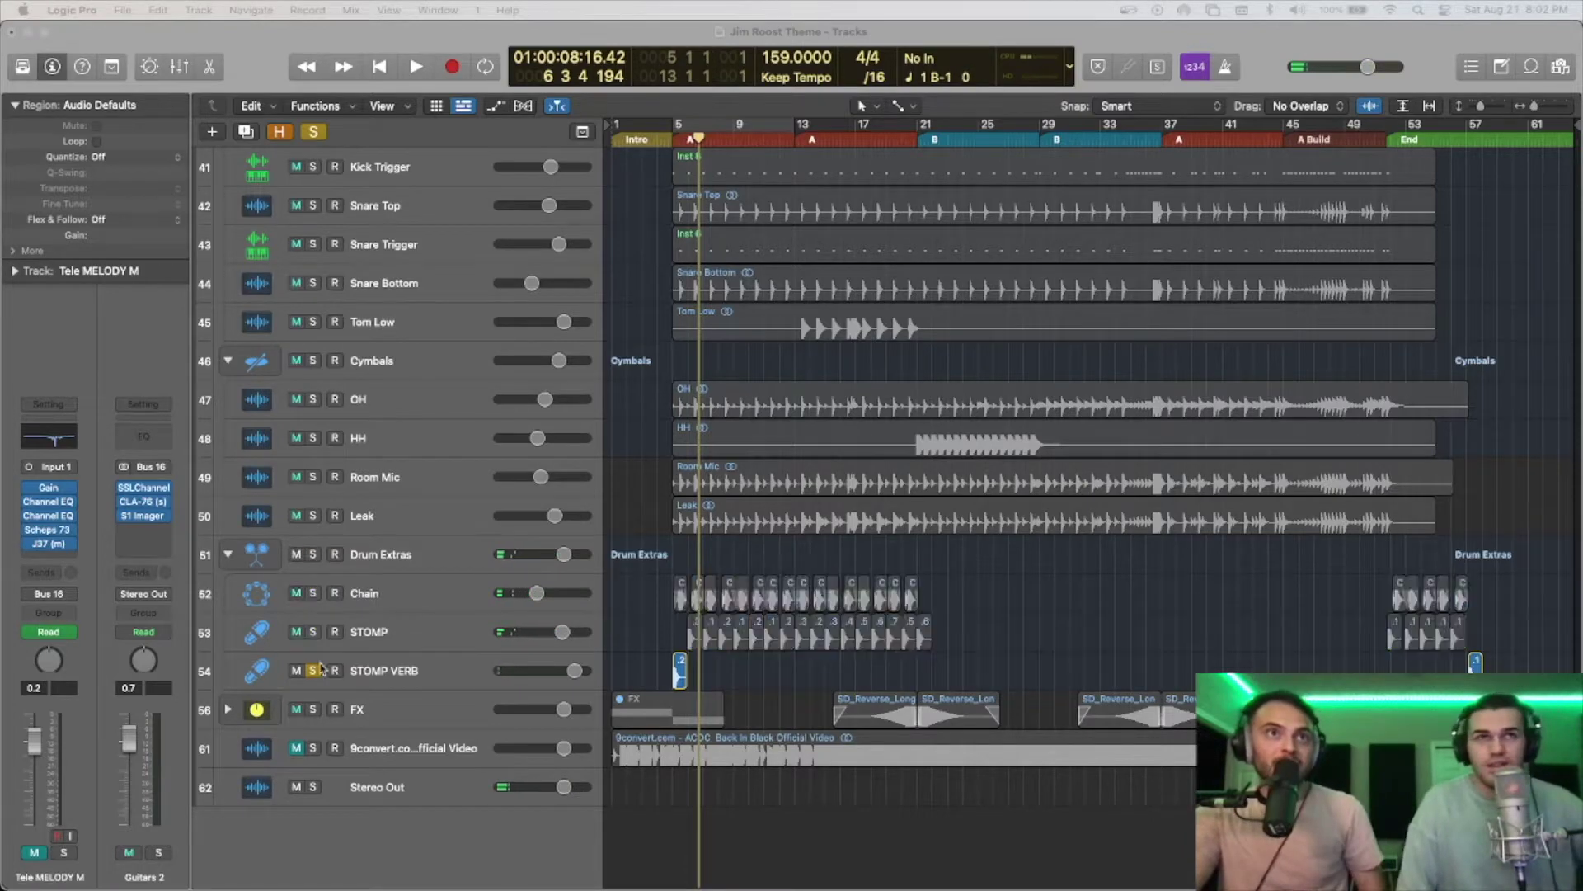
Step: Play the full arrangement from the start of the song
scroll(693, 286, "up", 10)
scroll(693, 286, "up", 5)
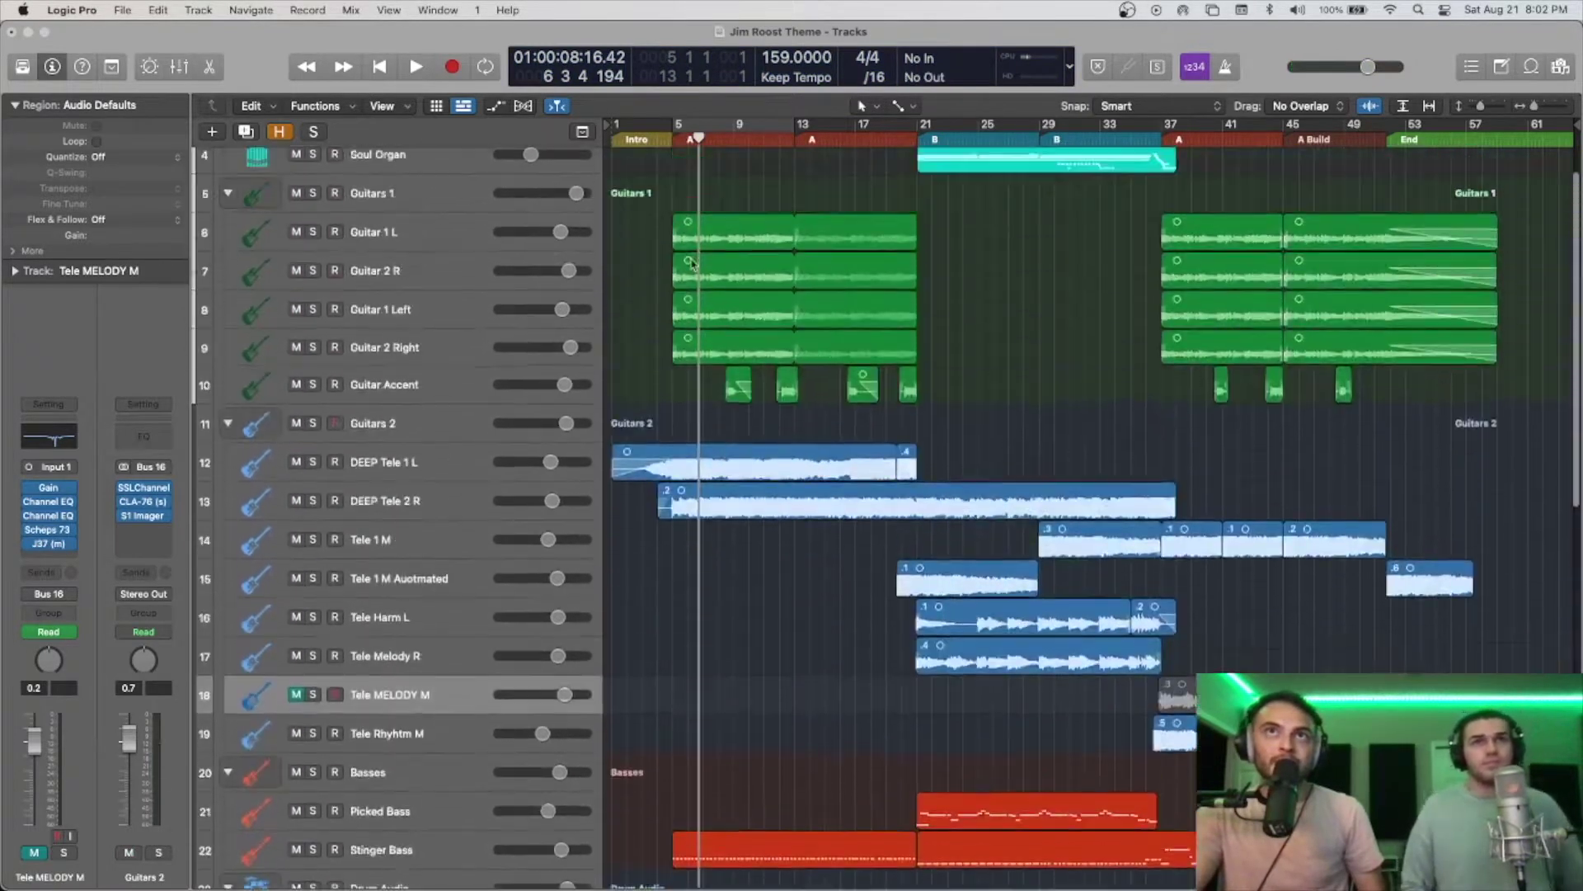
left_click(611, 124)
key("space")
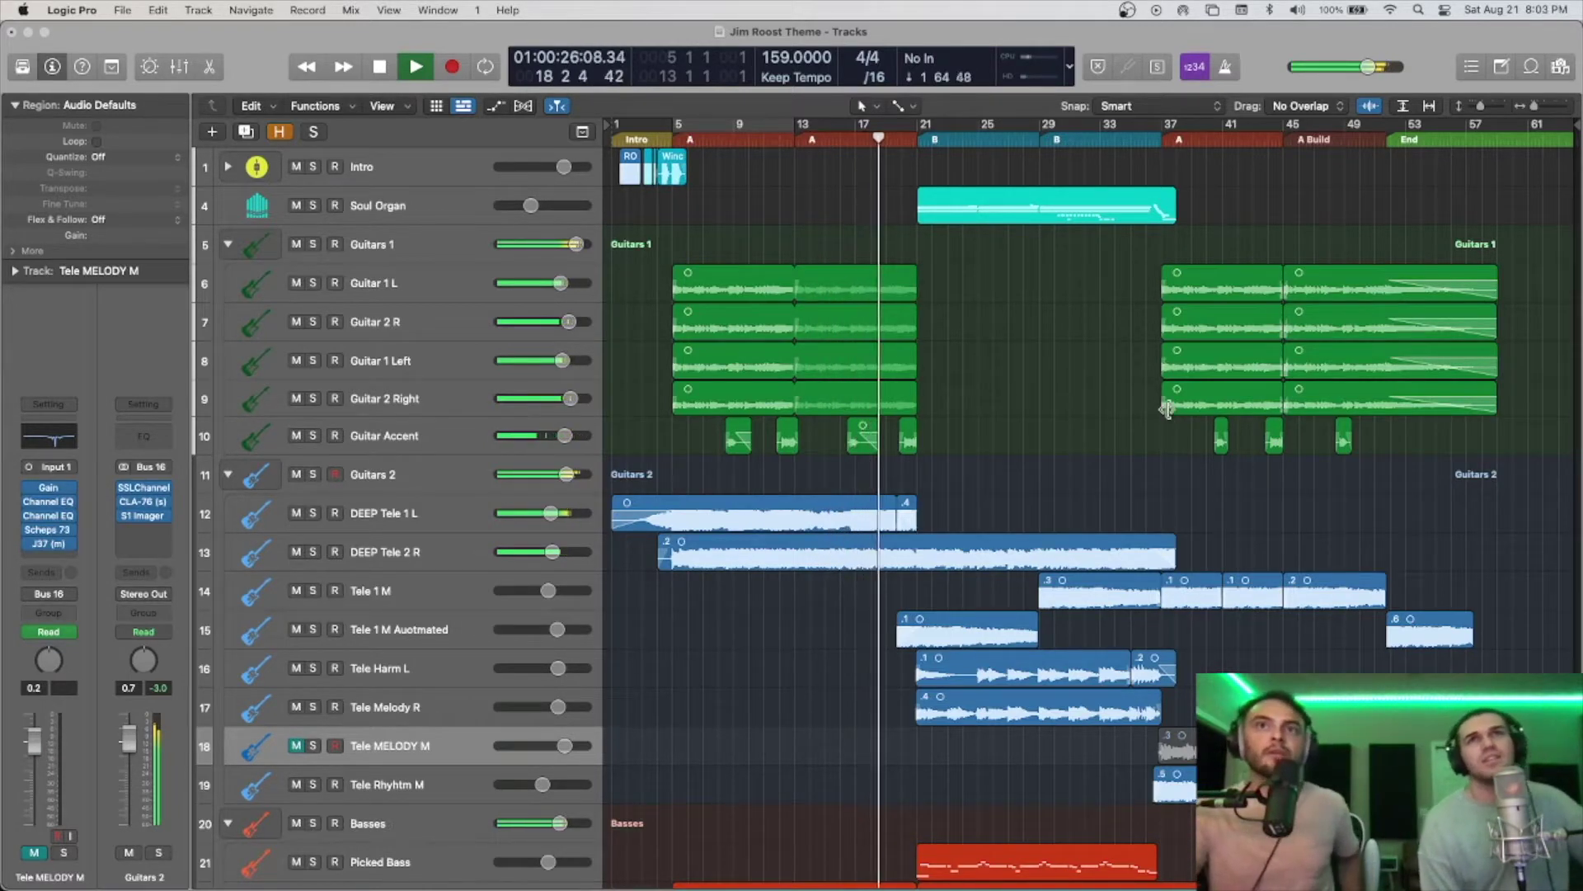
Step: Examine the organ, guitar, bass, drum and cymbal tracks while the song plays through the B, A, A Build and End sections
scroll(1119, 365, "down", 1)
scroll(1120, 365, "down", 5)
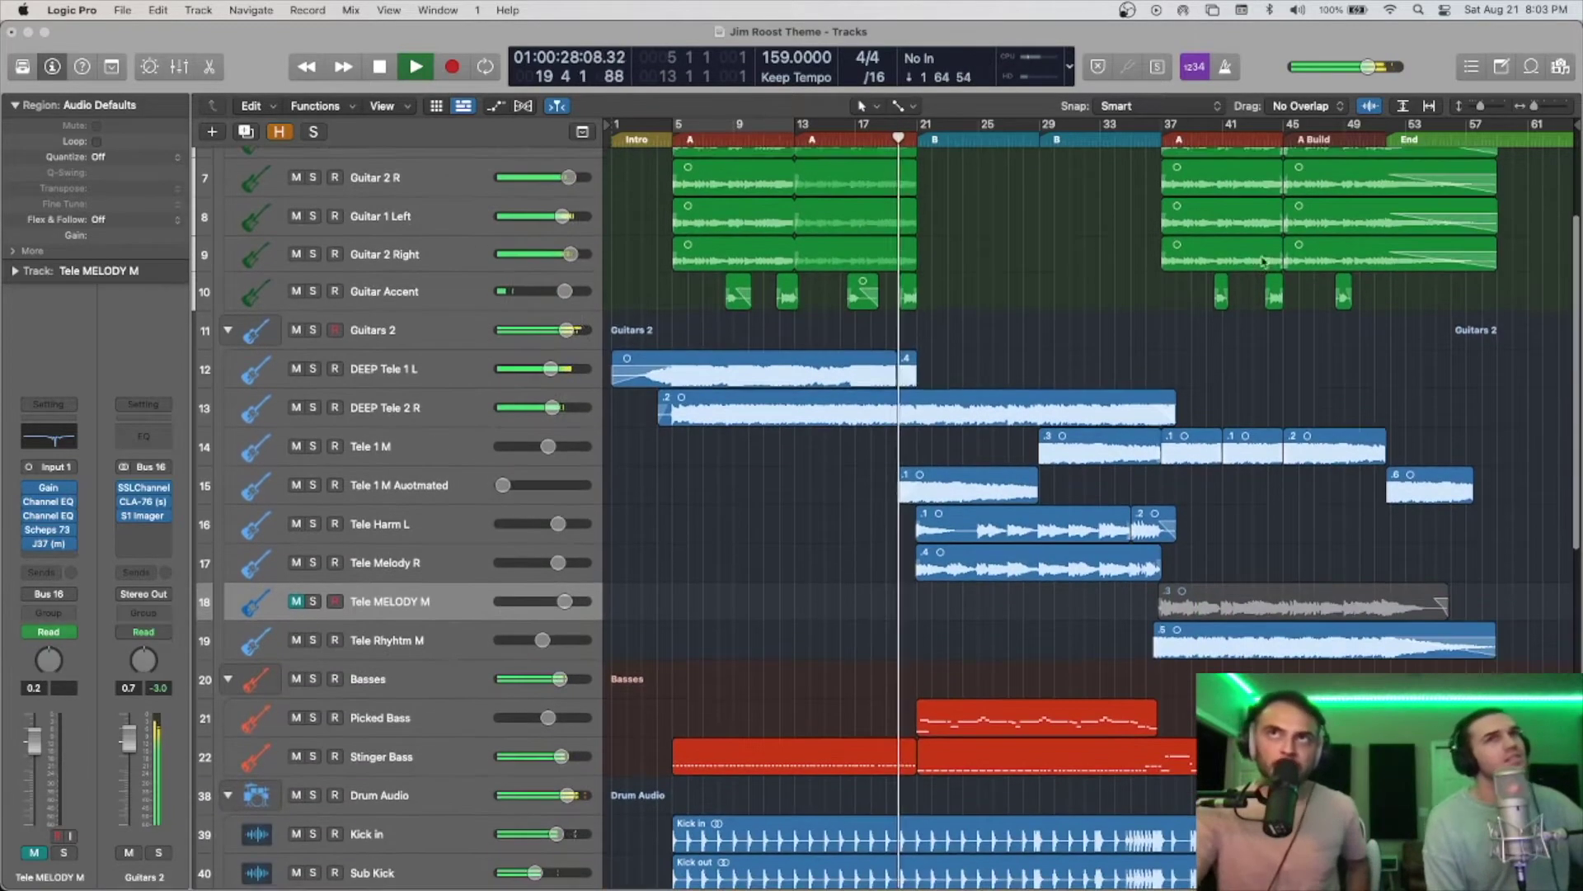
scroll(1196, 330, "up", 5)
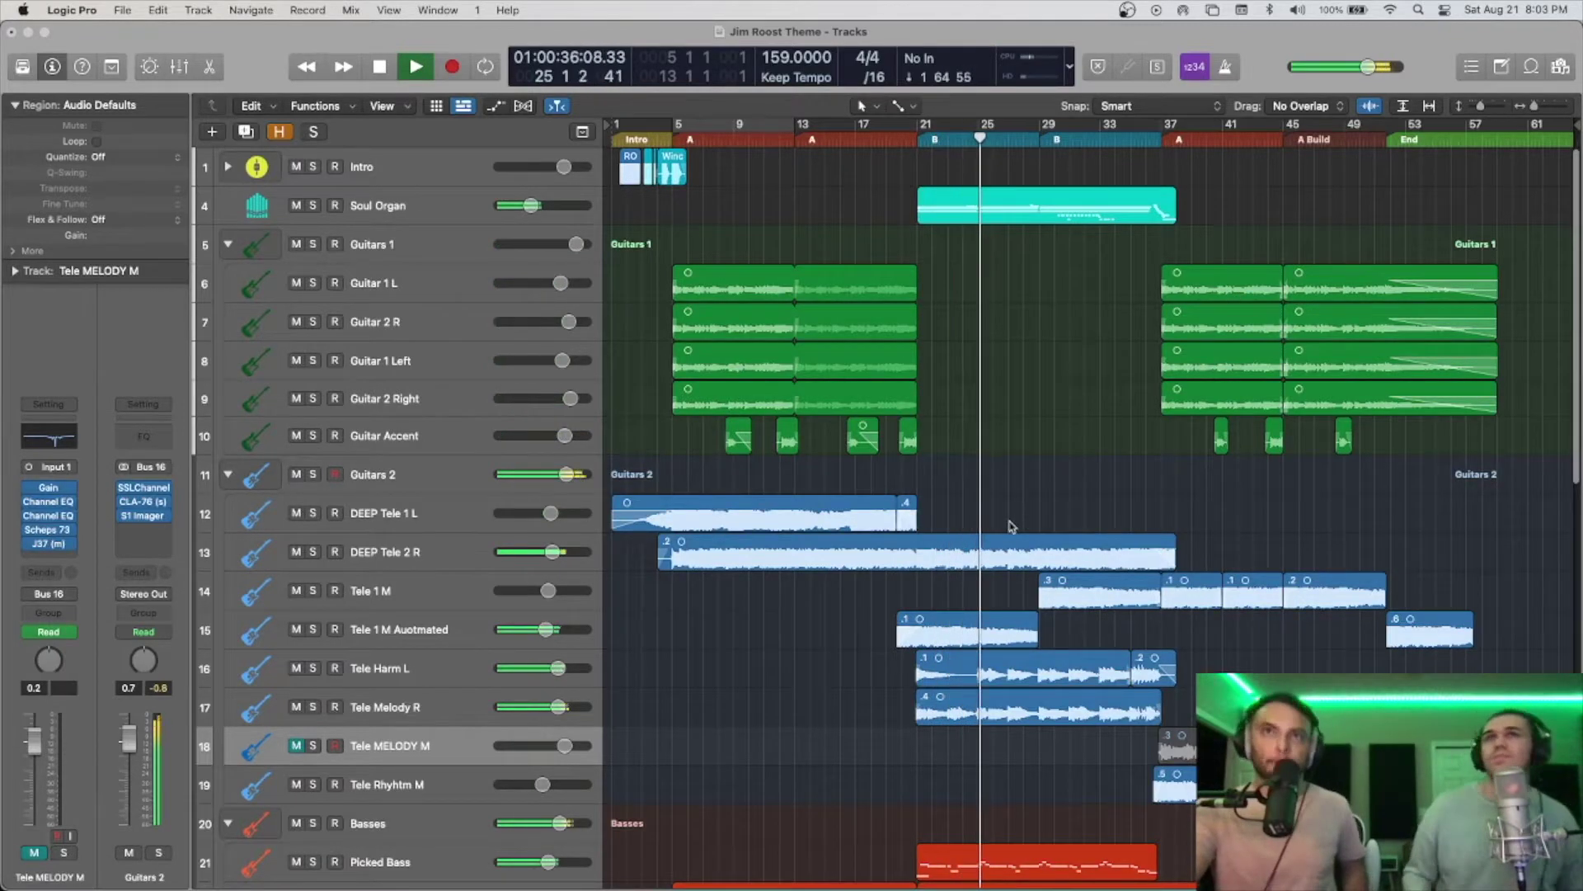
scroll(987, 860, "down", 1)
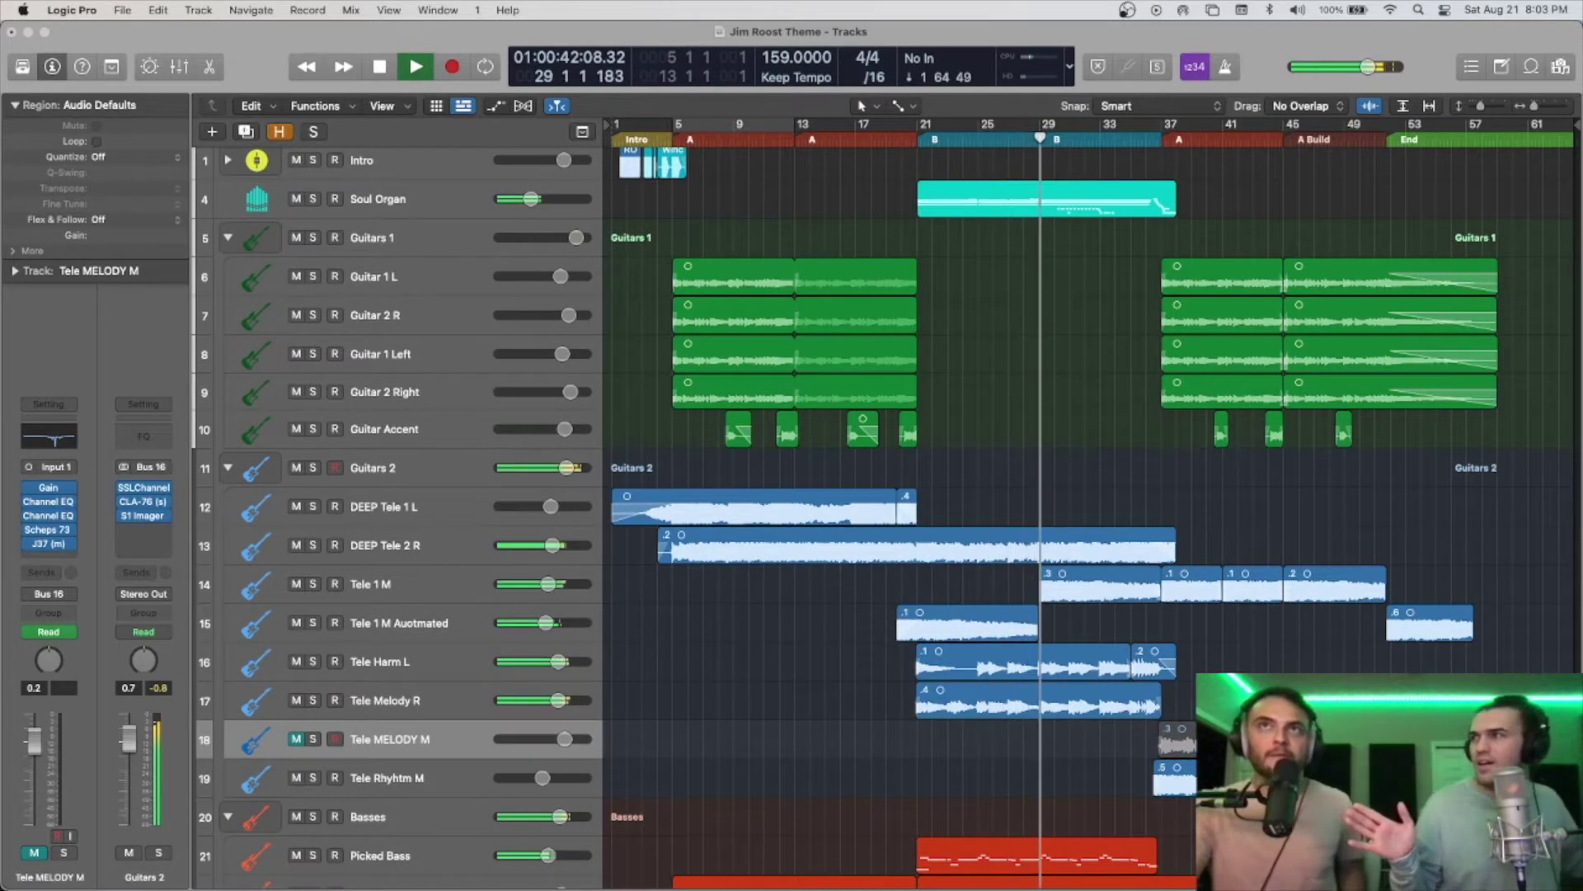
scroll(969, 488, "down", 15)
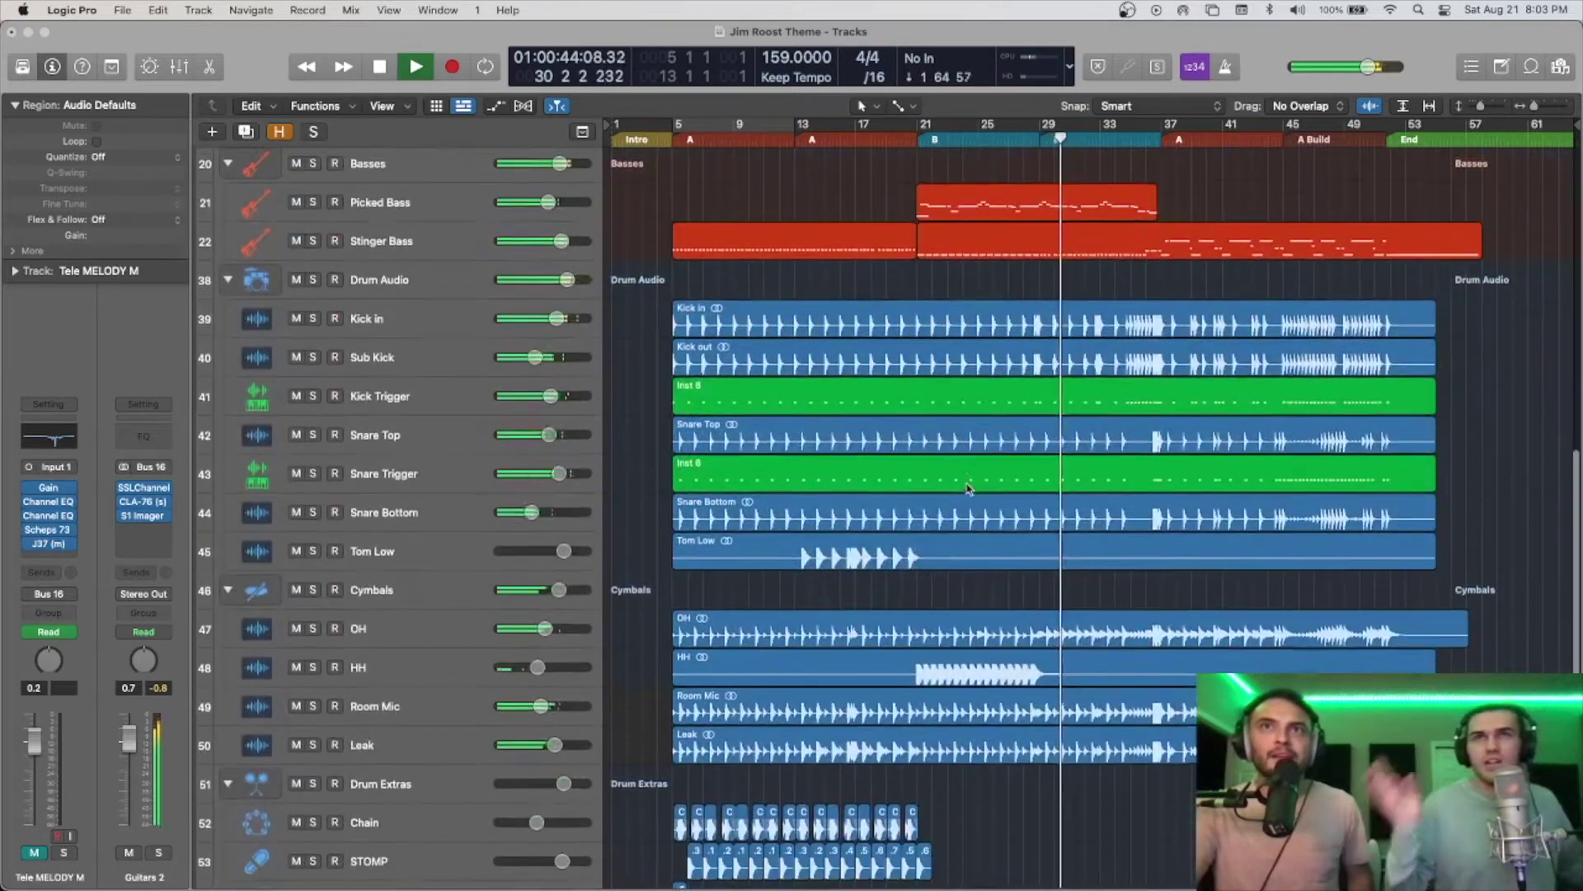
scroll(969, 489, "up", 7)
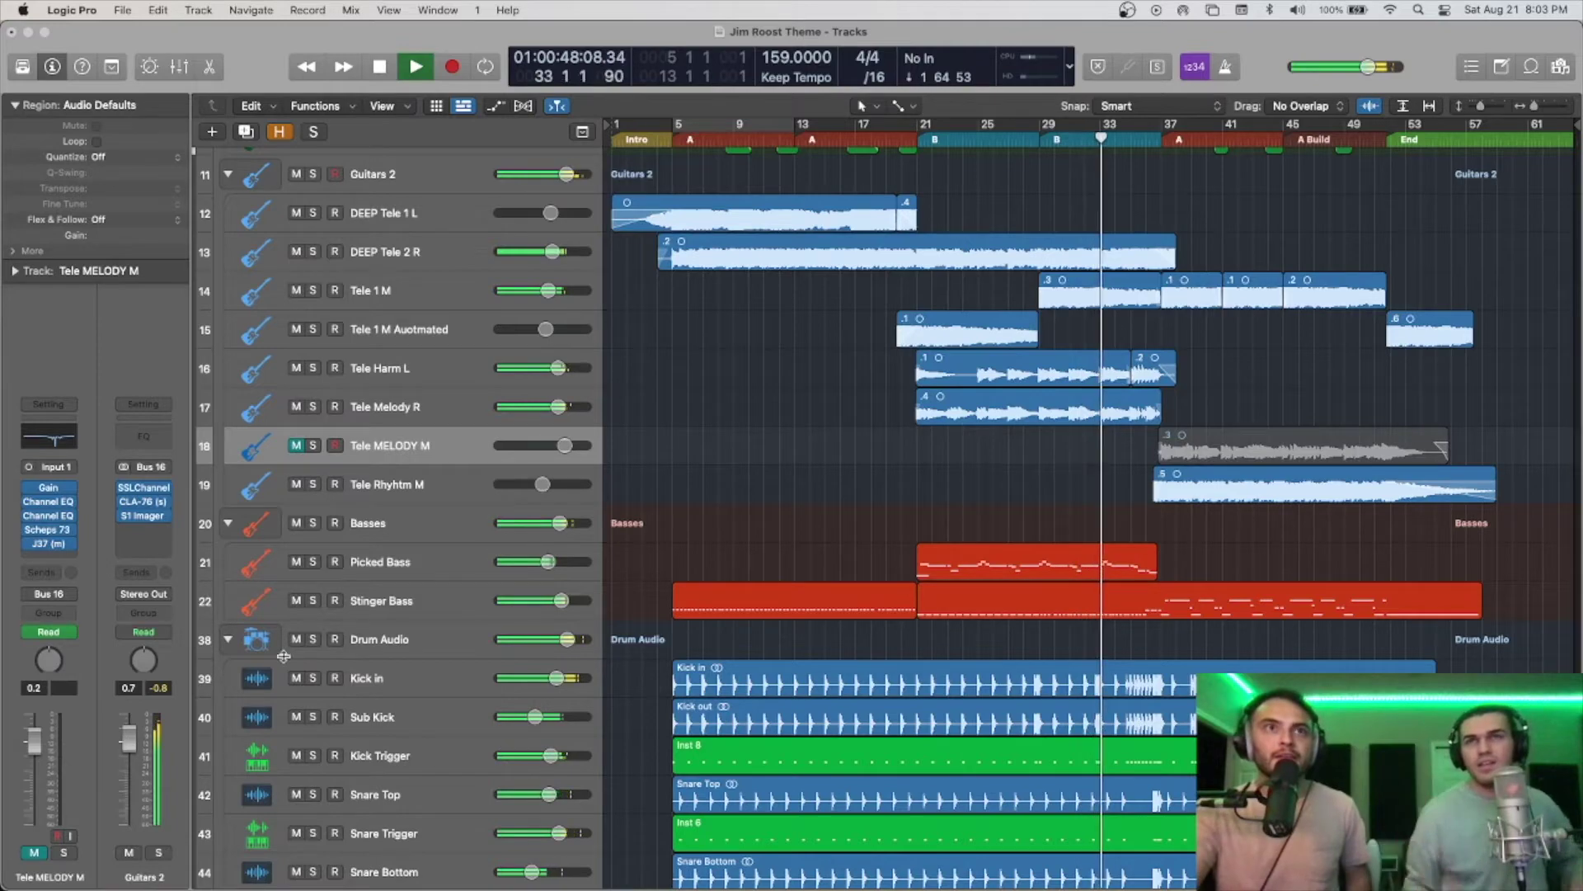
scroll(578, 544, "down", 3)
scroll(870, 435, "up", 7)
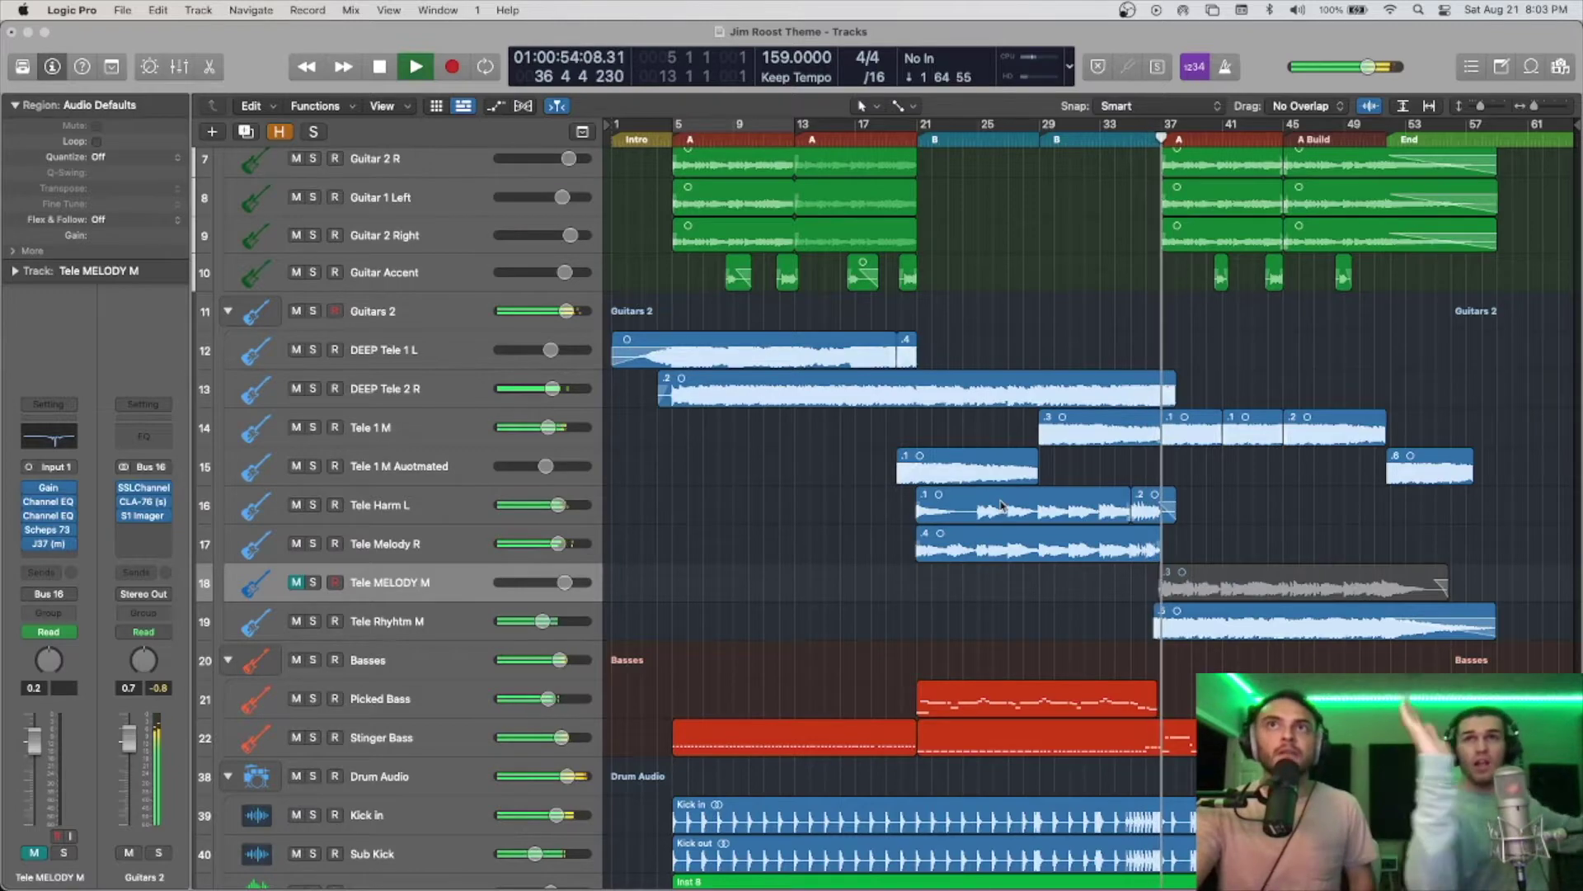
scroll(1058, 399, "up", 4)
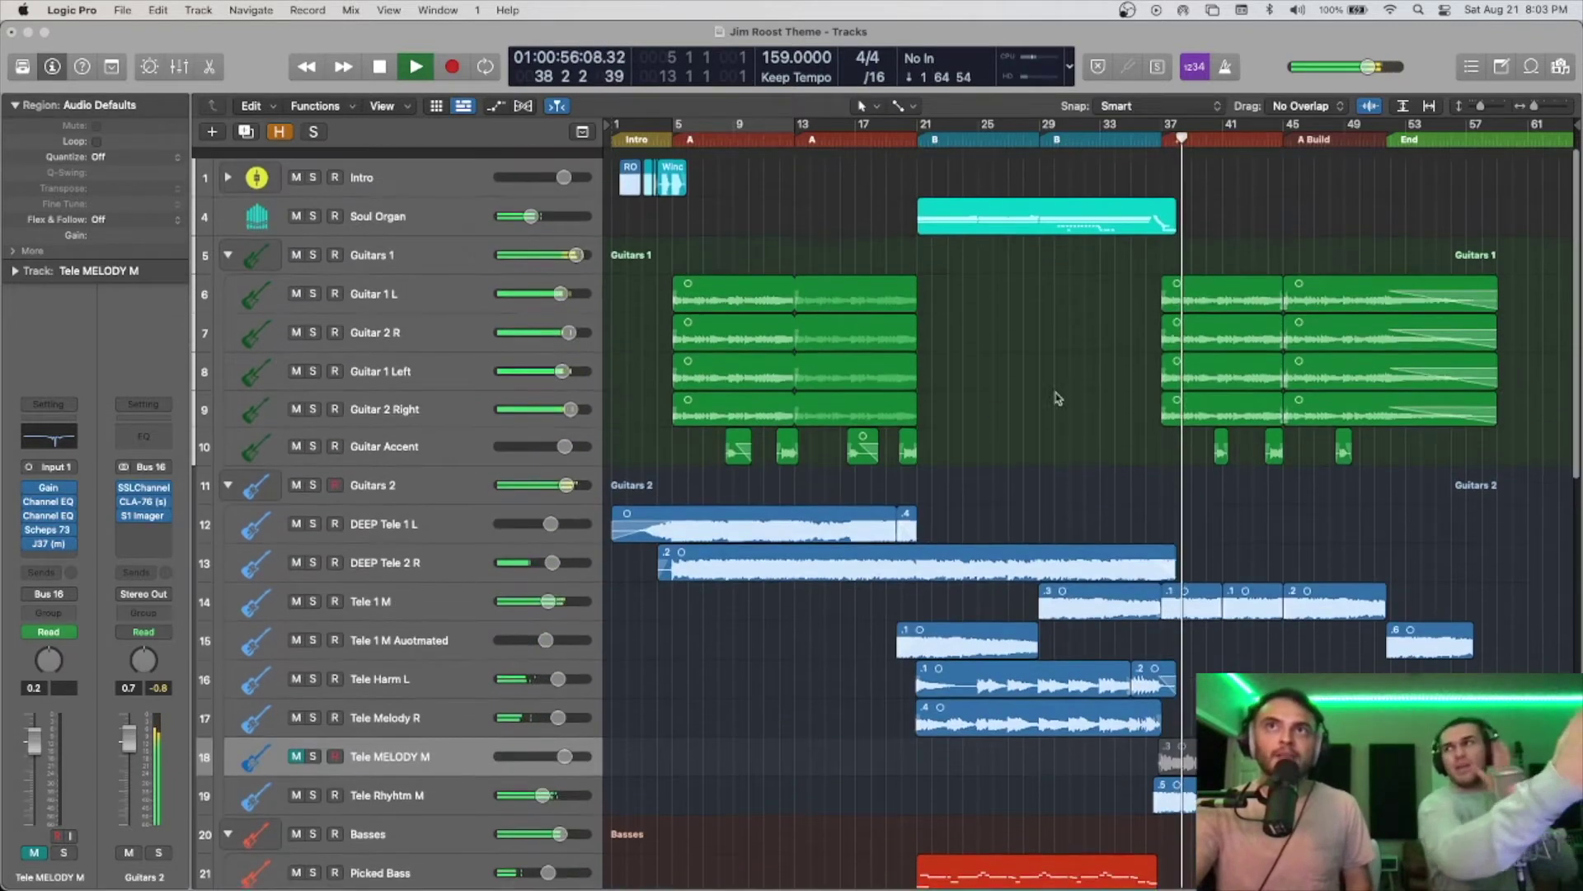
scroll(1199, 614, "down", 5)
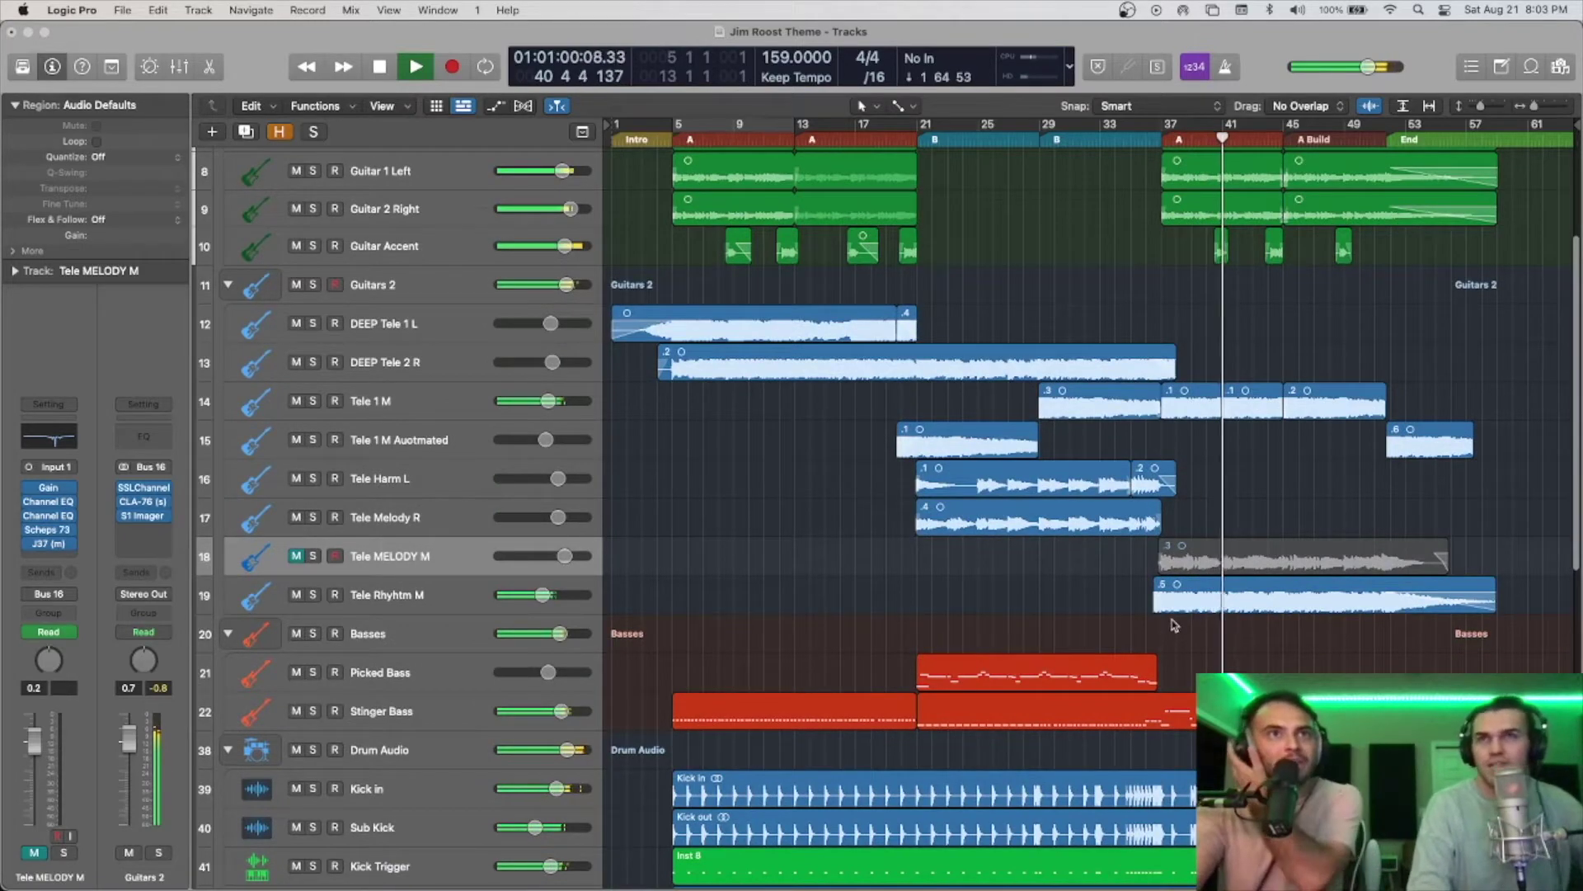
scroll(1236, 600, "down", 3)
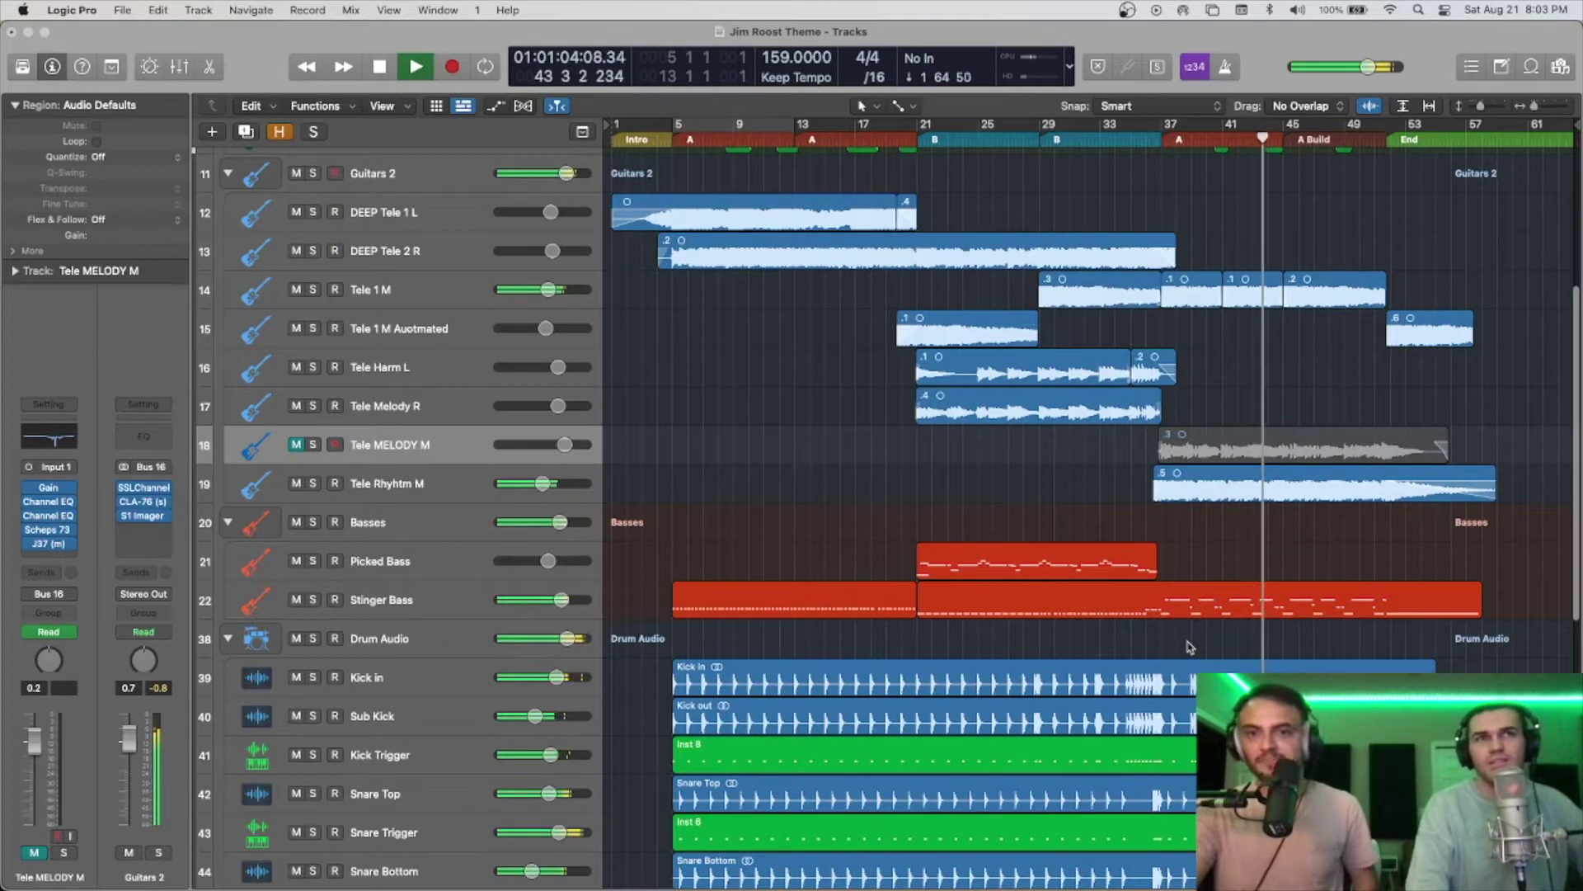
scroll(1093, 306, "up", 4)
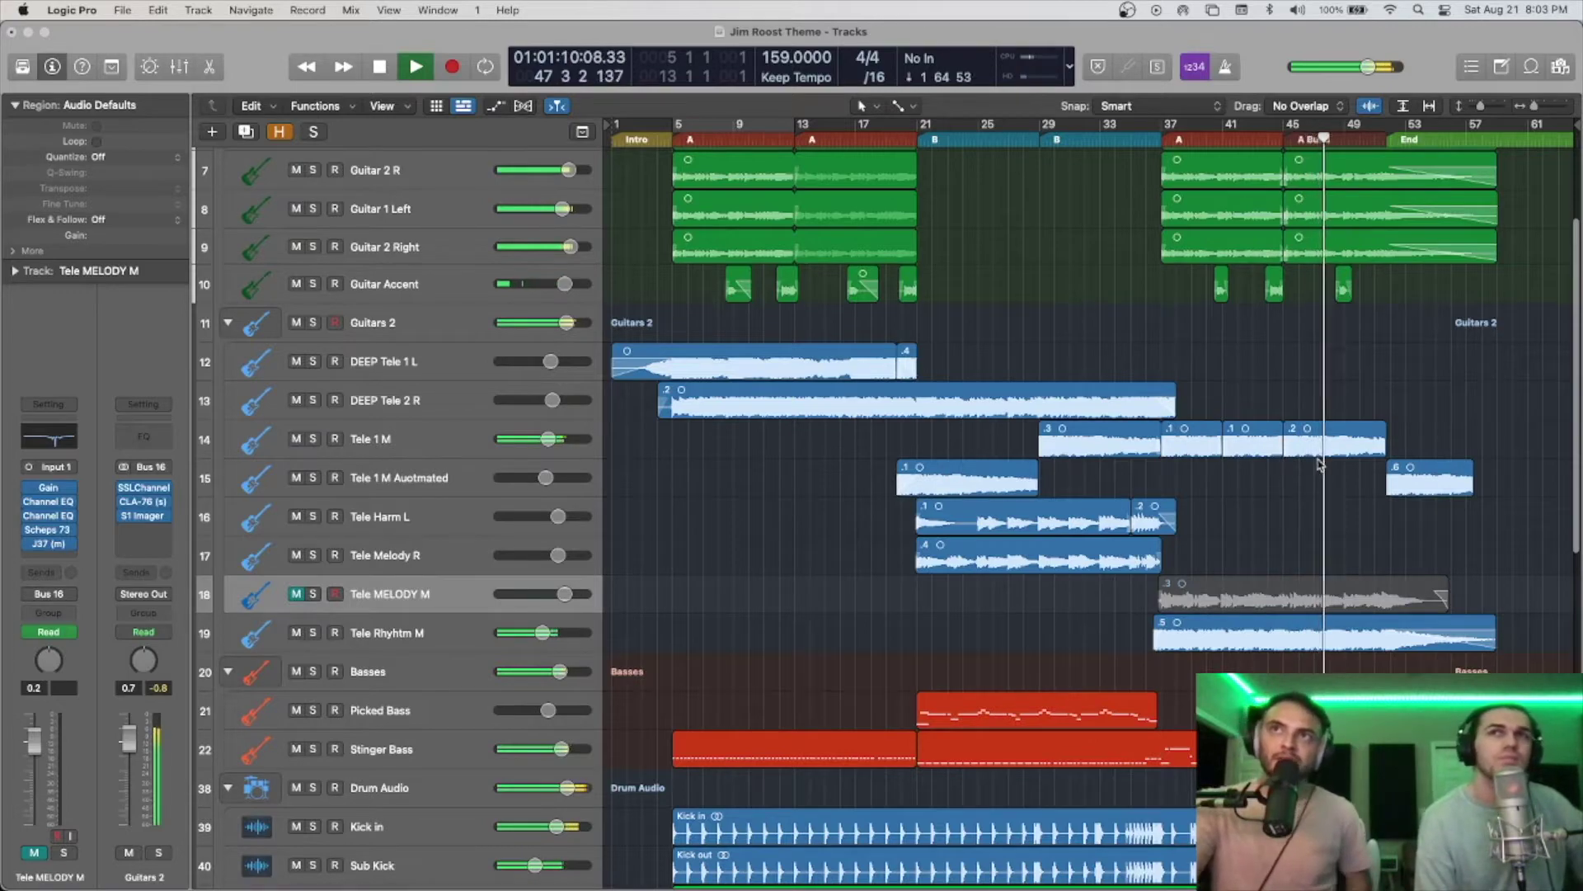
scroll(1319, 465, "up", 7)
scroll(1374, 561, "down", 11)
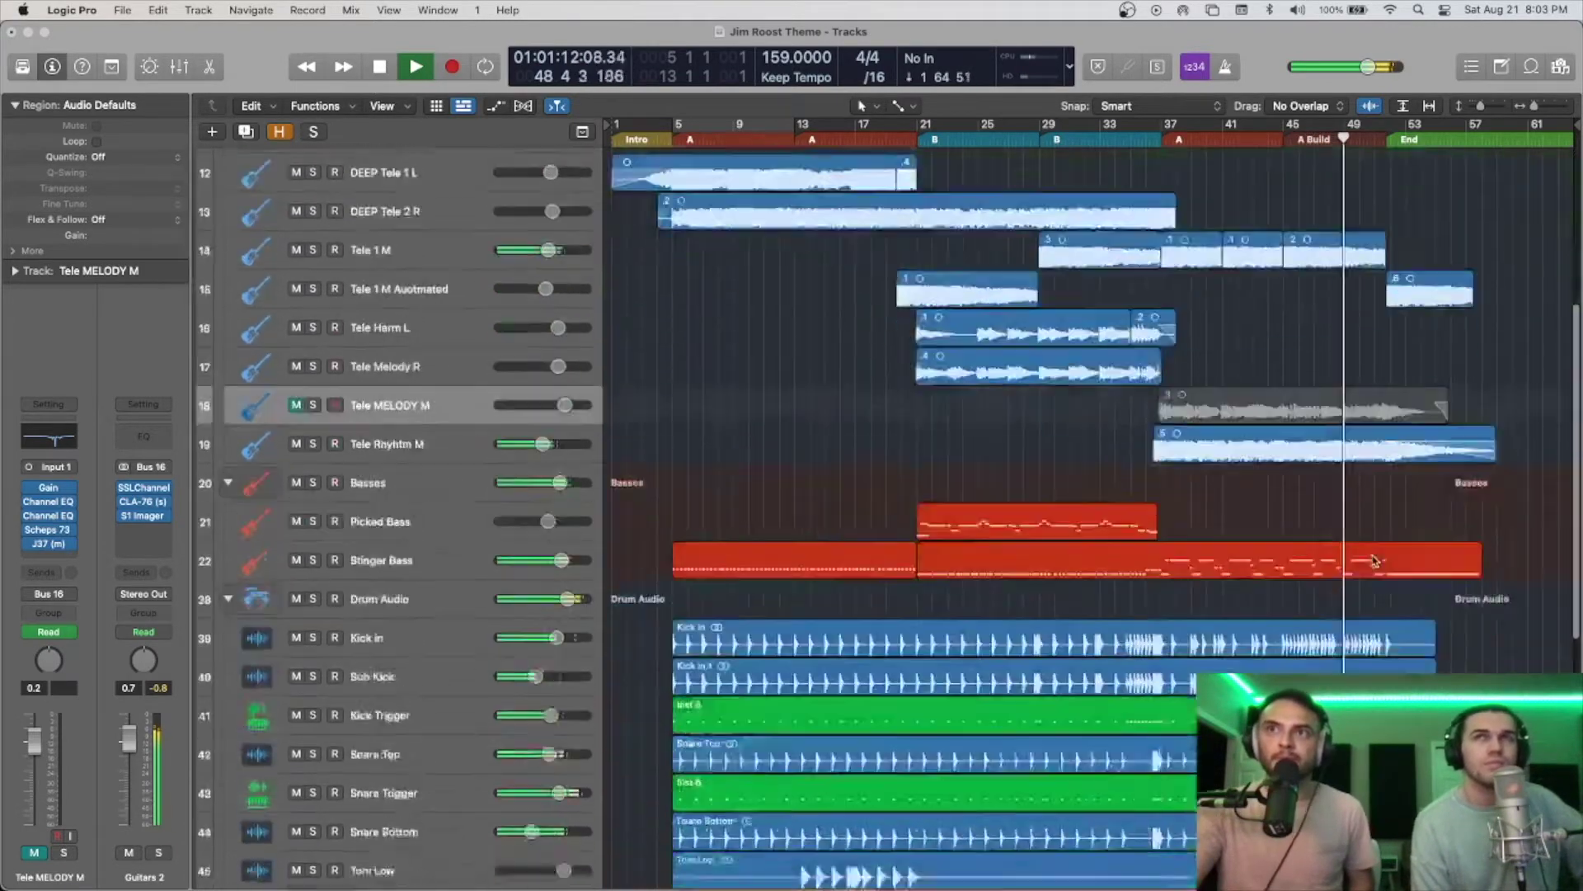
scroll(1375, 561, "down", 10)
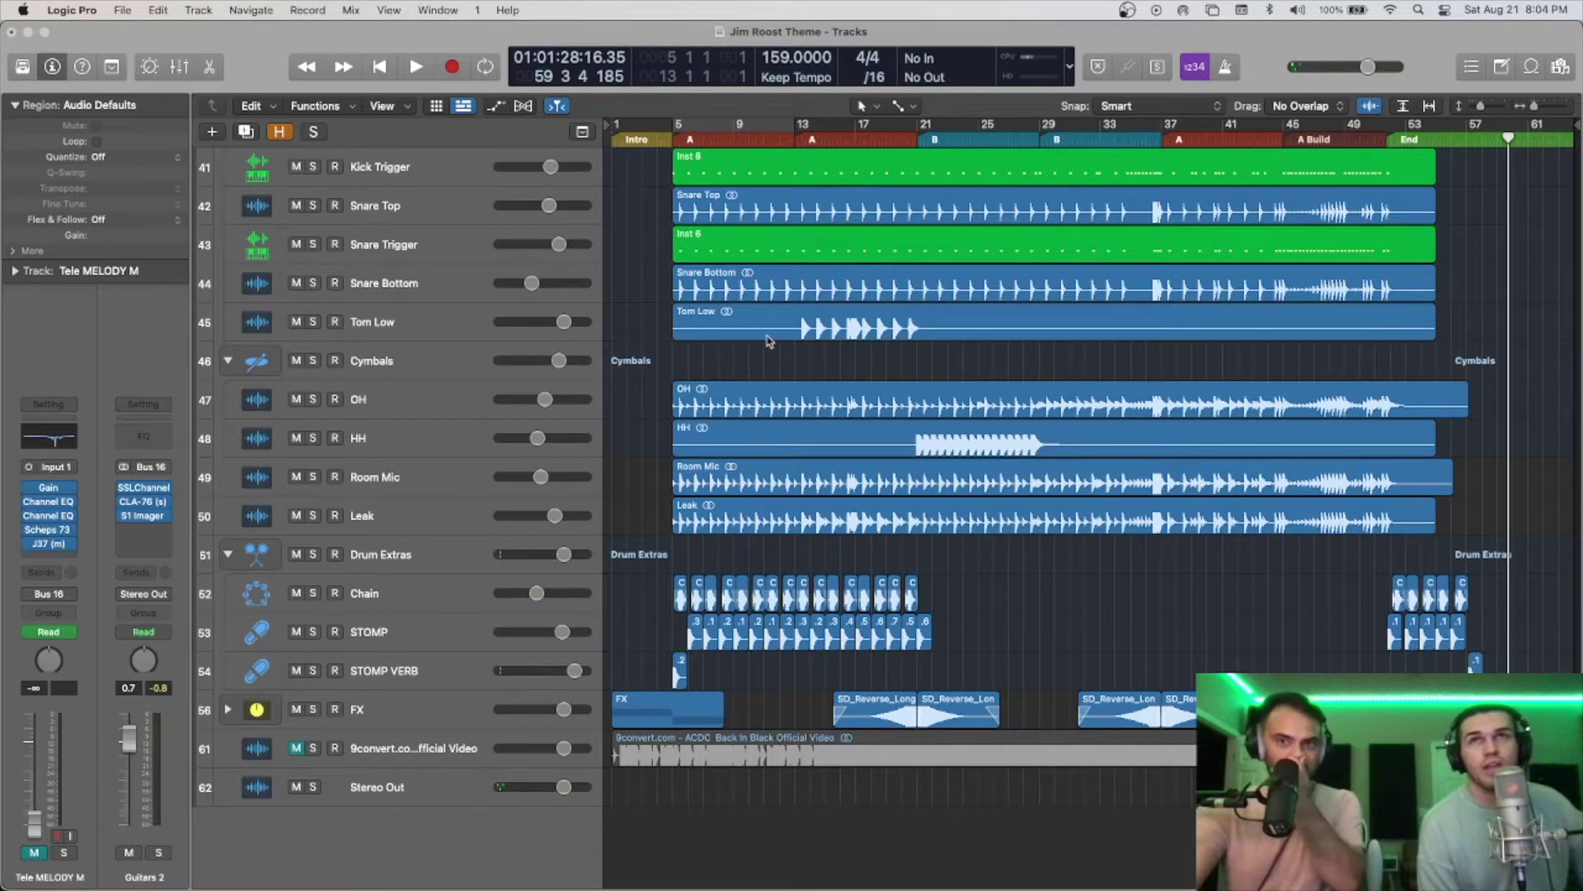
scroll(932, 307, "up", 15)
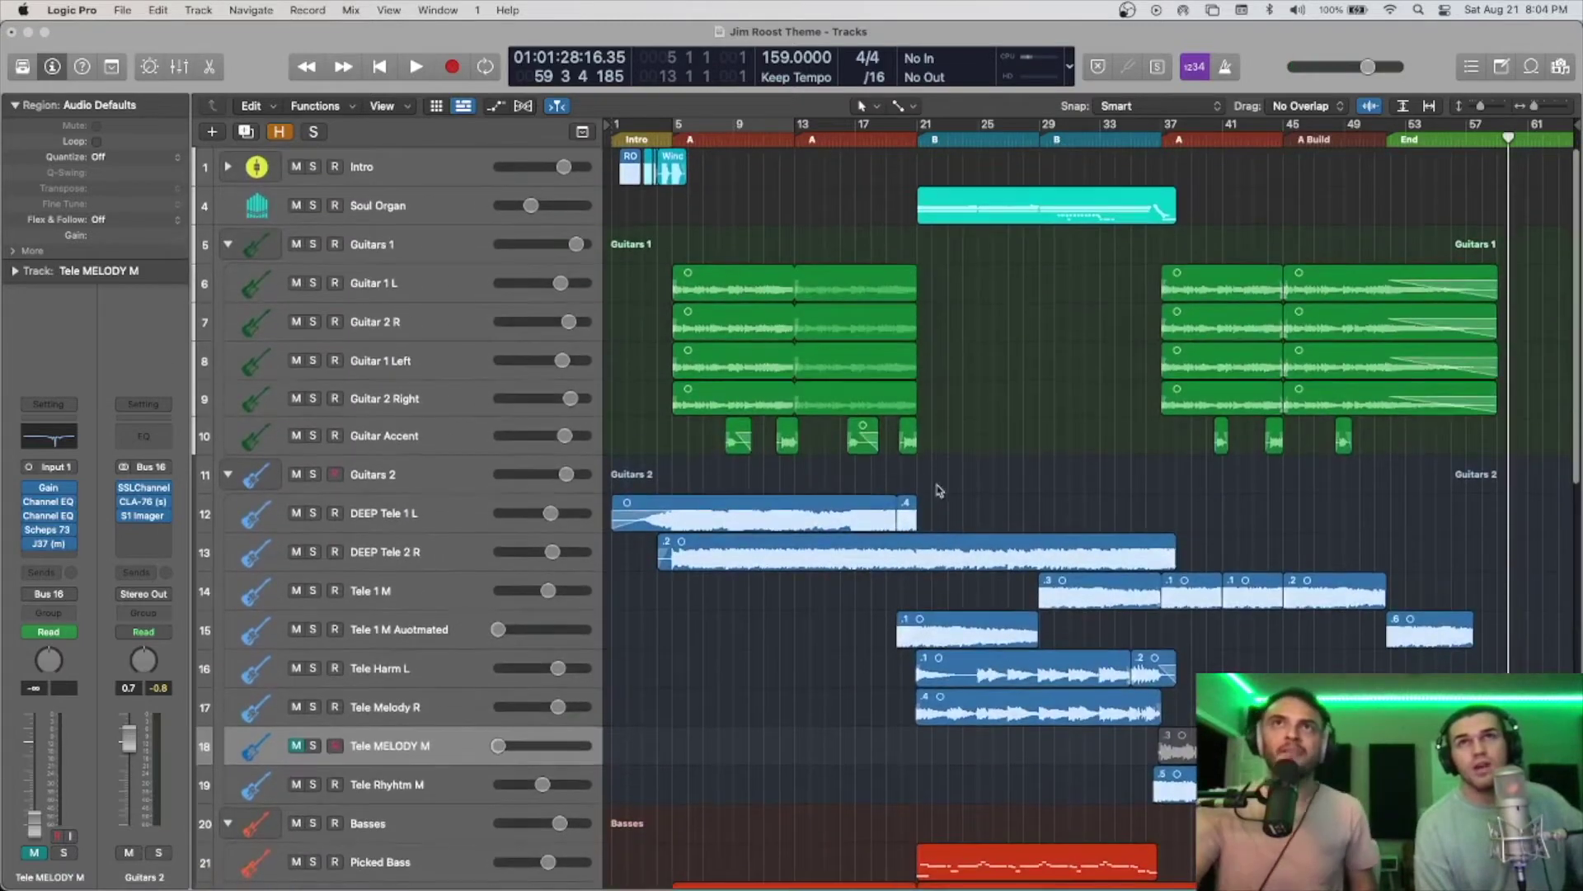
scroll(1013, 303, "down", 7)
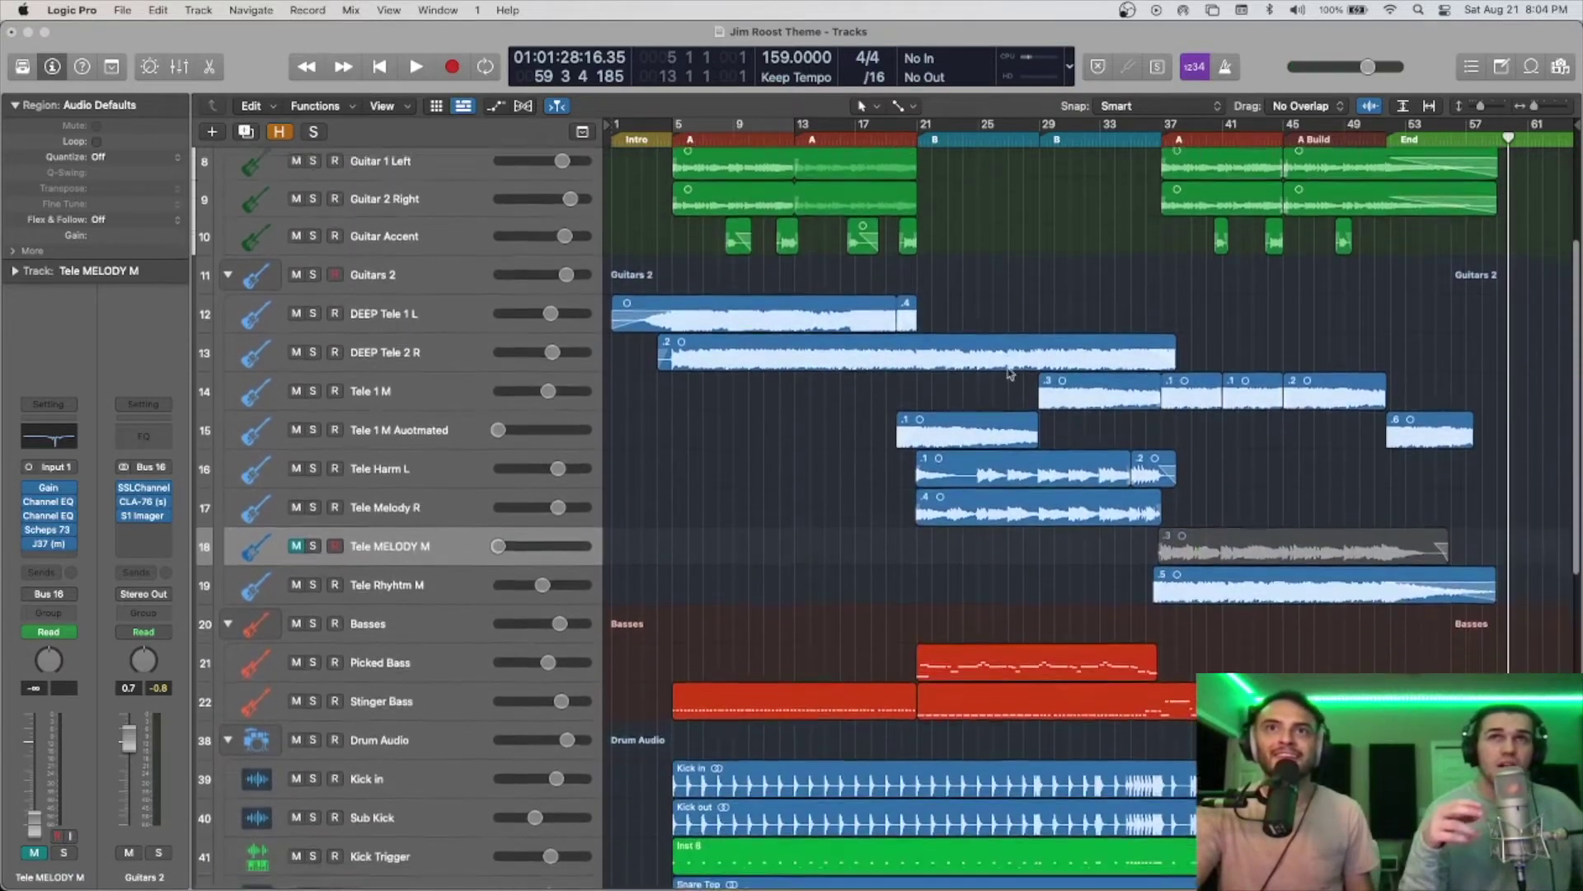
scroll(1007, 373, "down", 2)
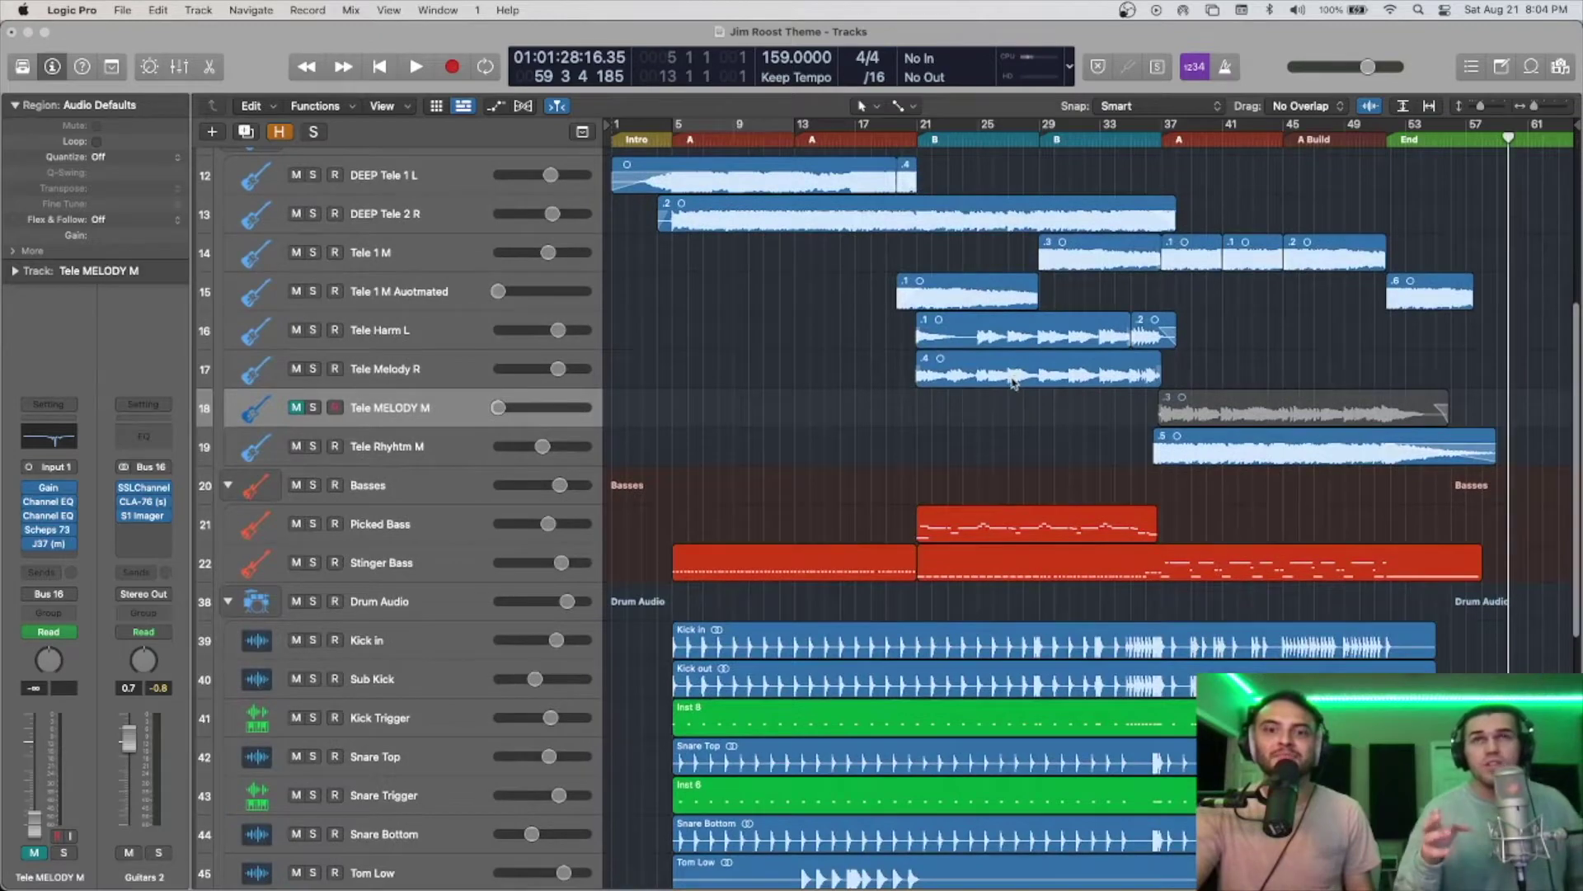
scroll(1079, 134, "up", 6)
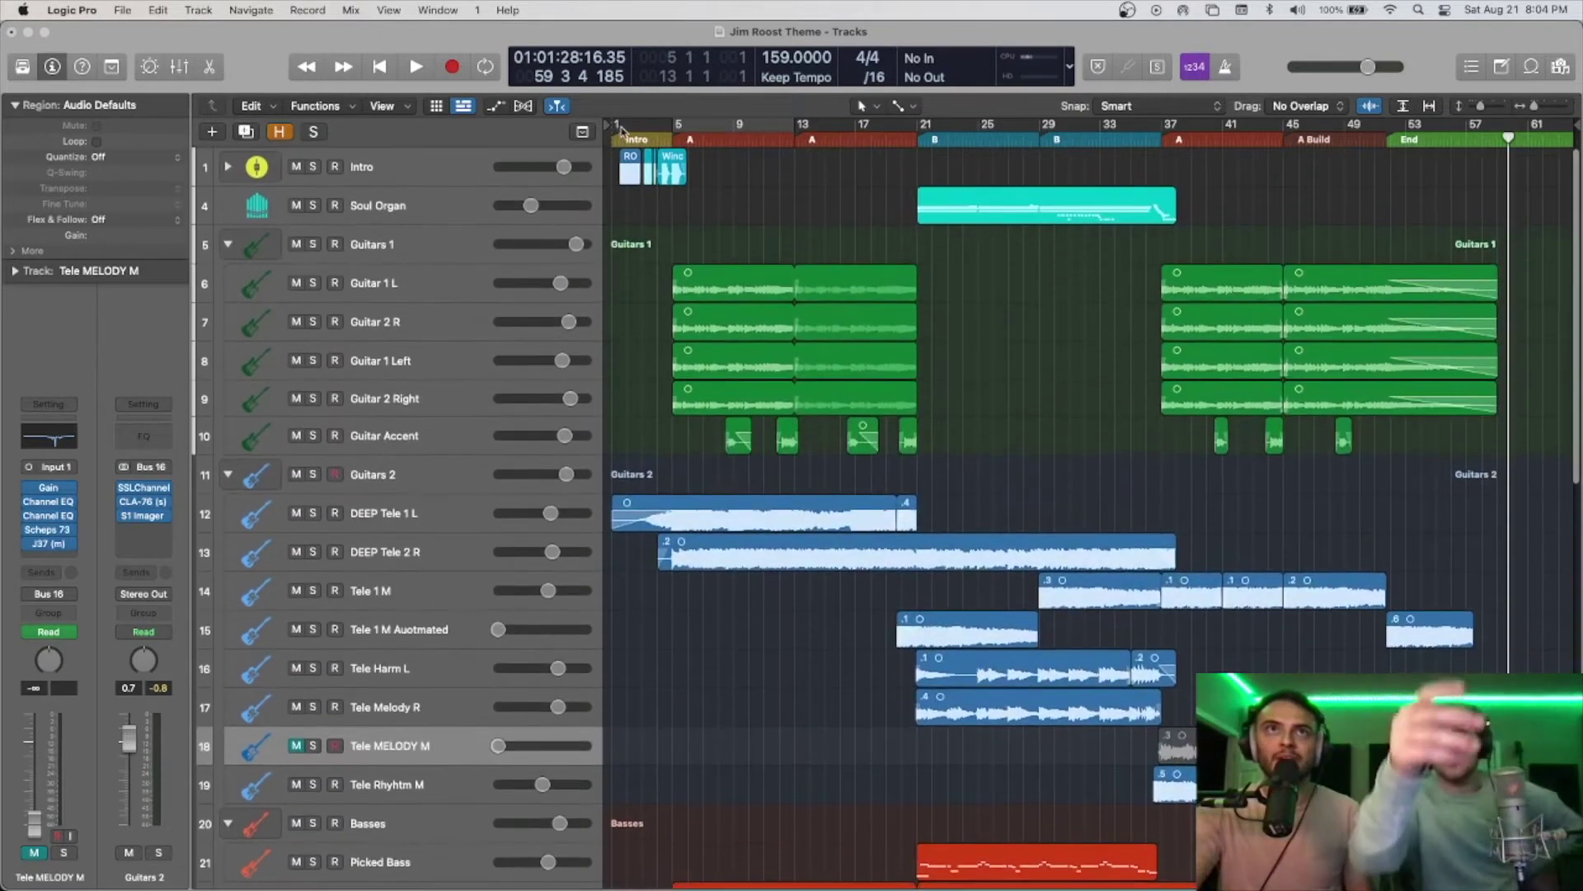
Step: Solo the Guitar 1 L and Guitar 2 R tracks and play them from the start of the first A section at bar 5
key("Return")
scroll(704, 221, "down", 5)
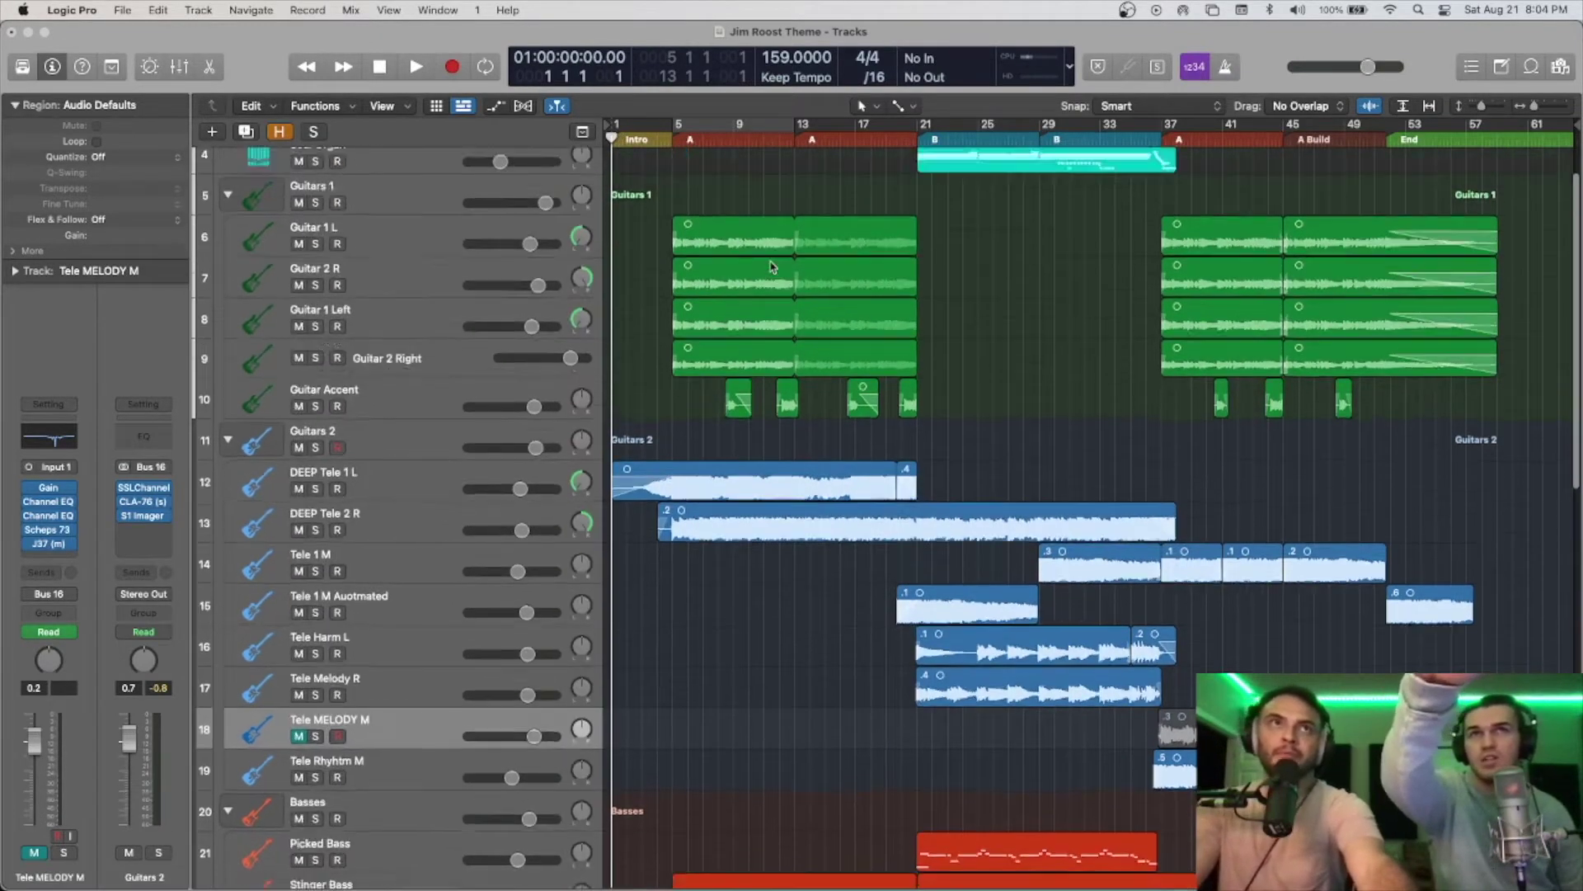
left_click(676, 138)
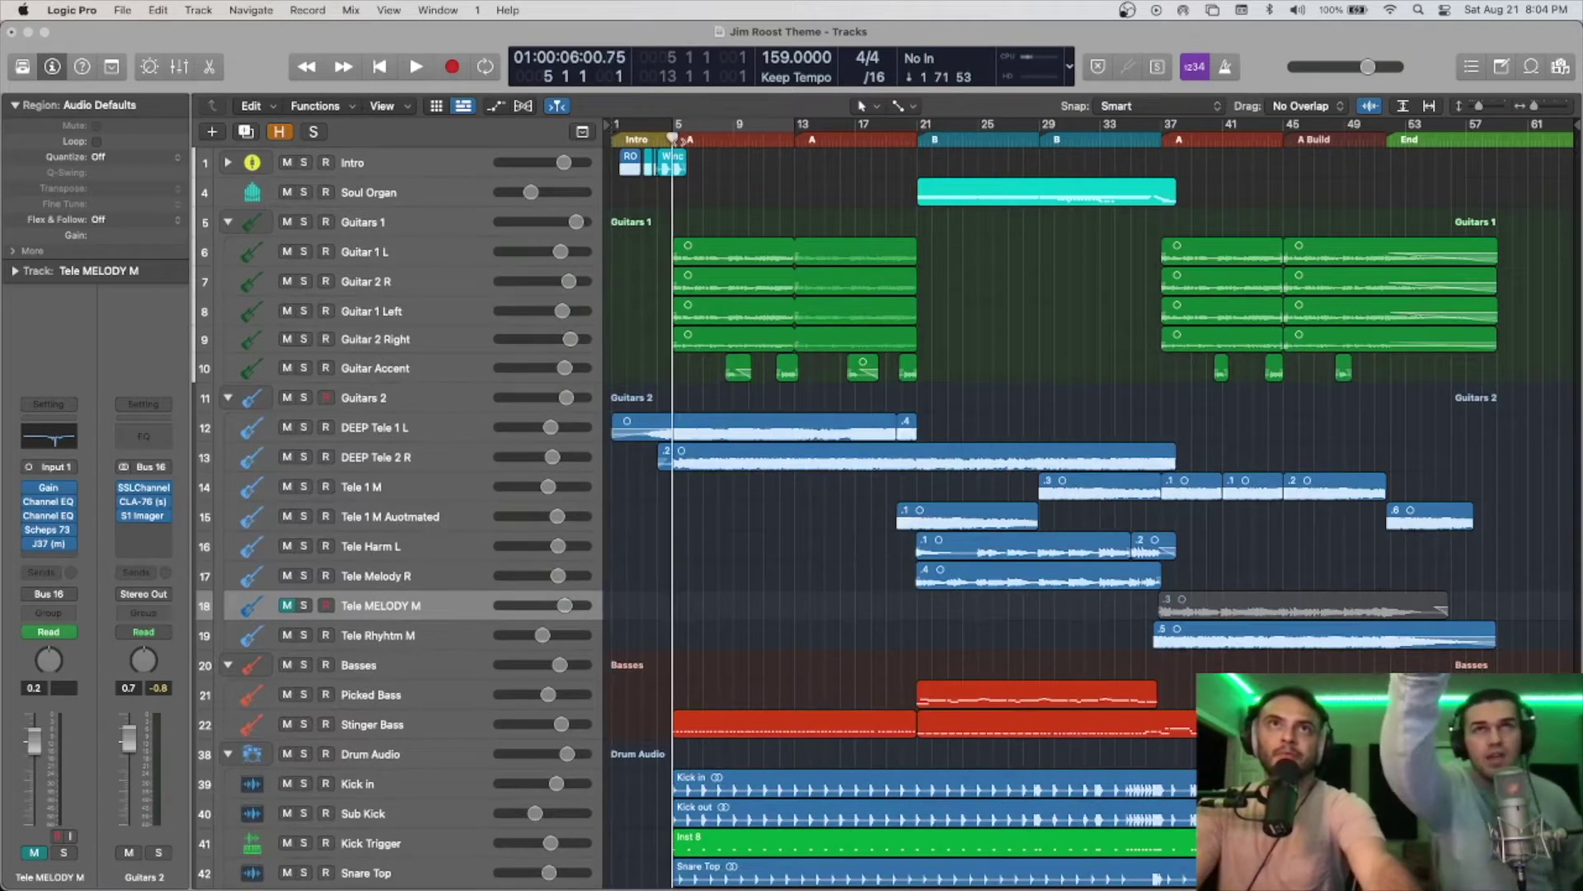
left_click_drag(673, 138, 953, 159)
scroll(767, 150, "up", 6)
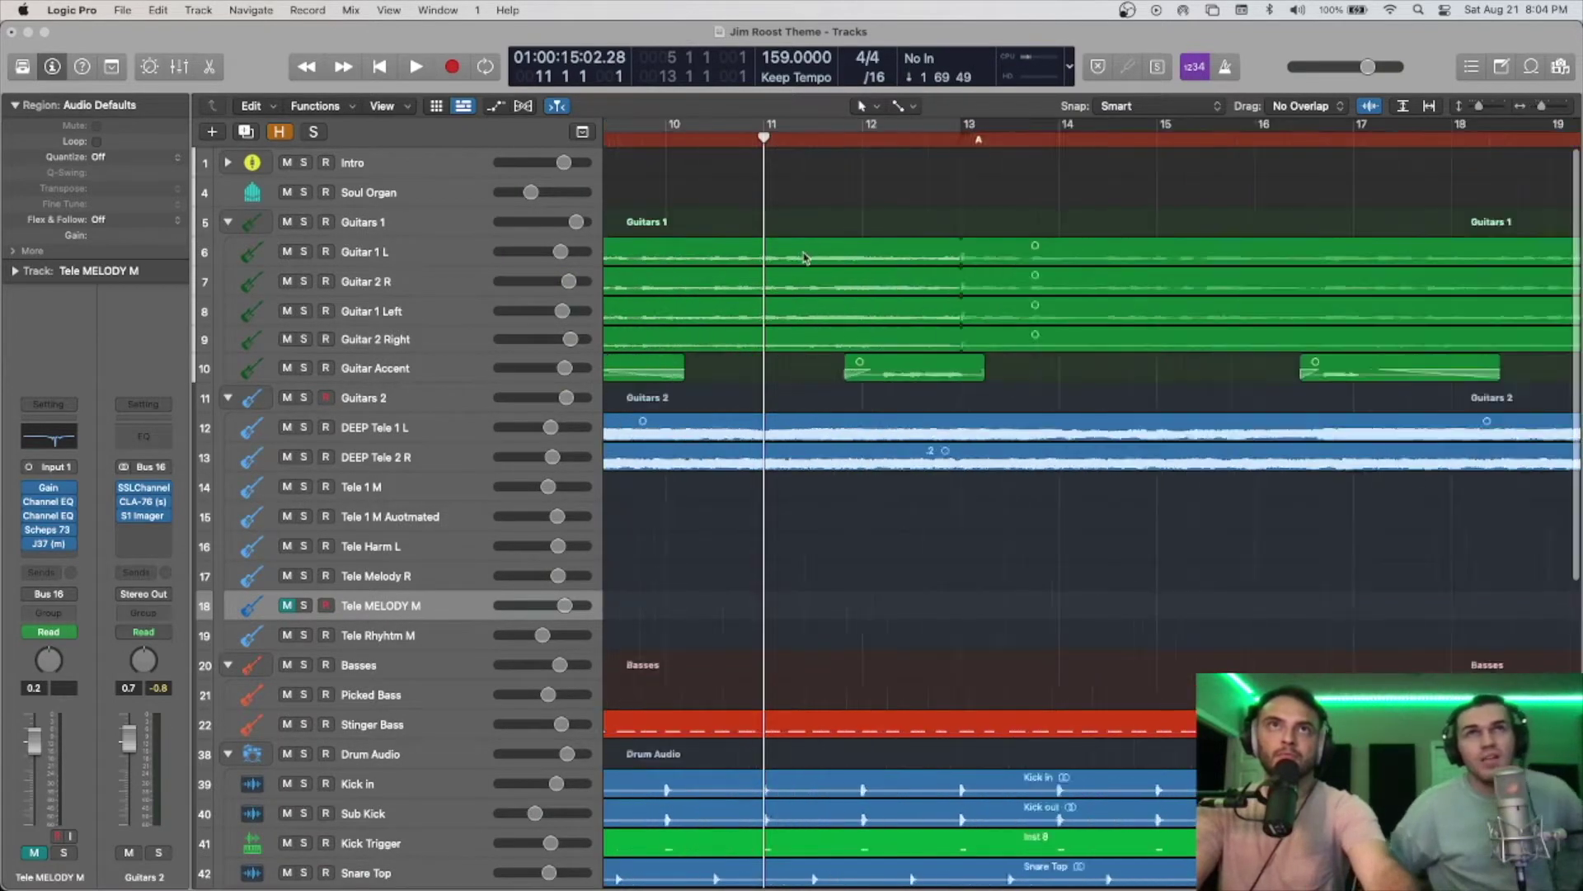
scroll(805, 230, "down", 2)
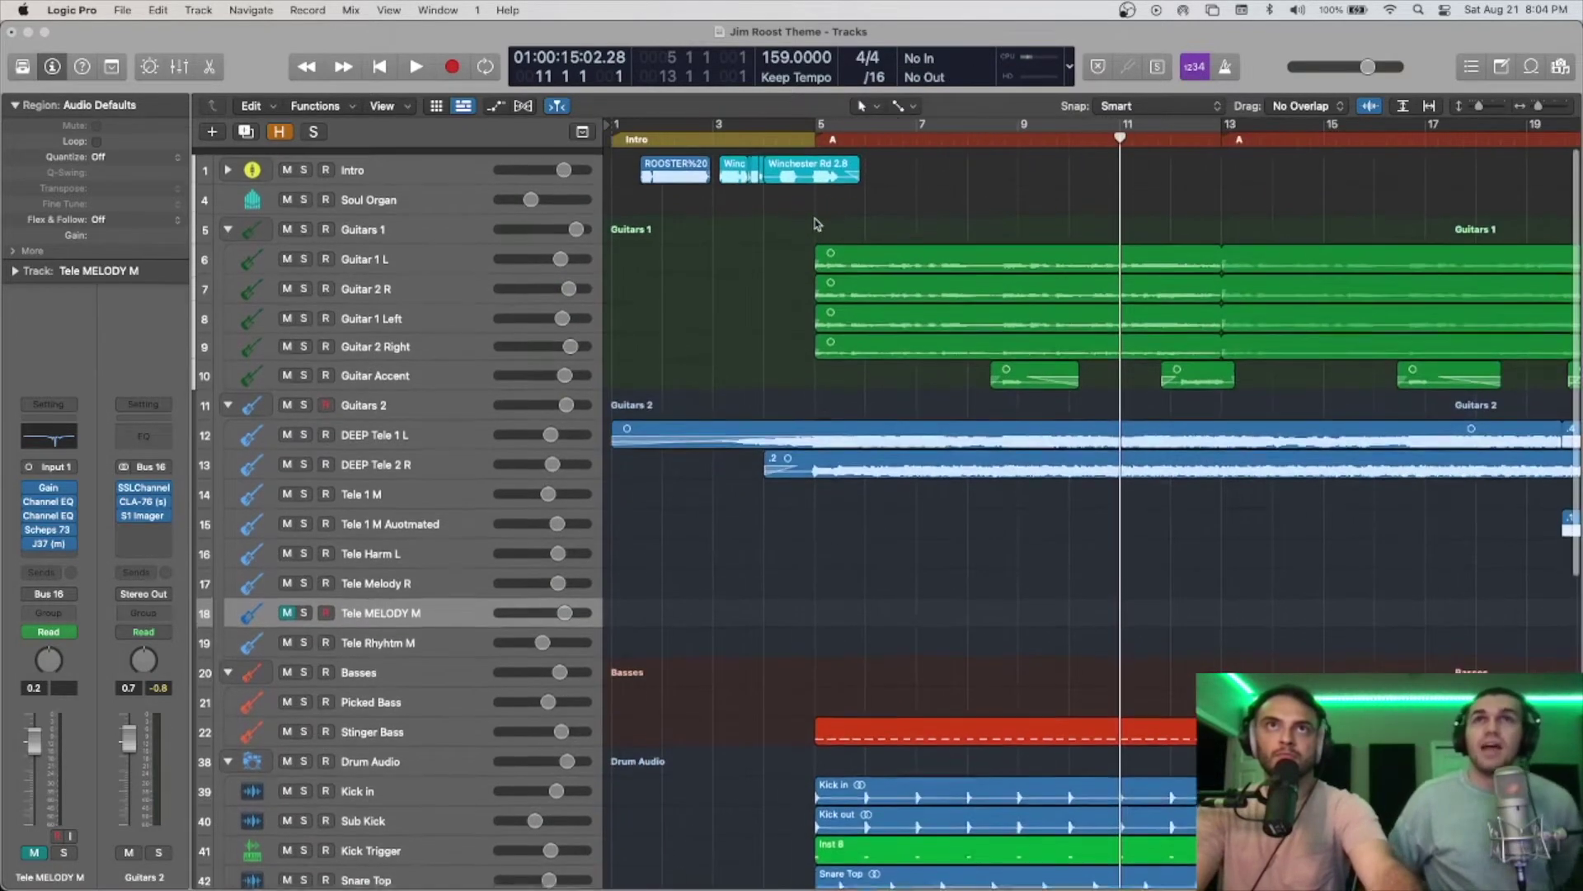
left_click(815, 137)
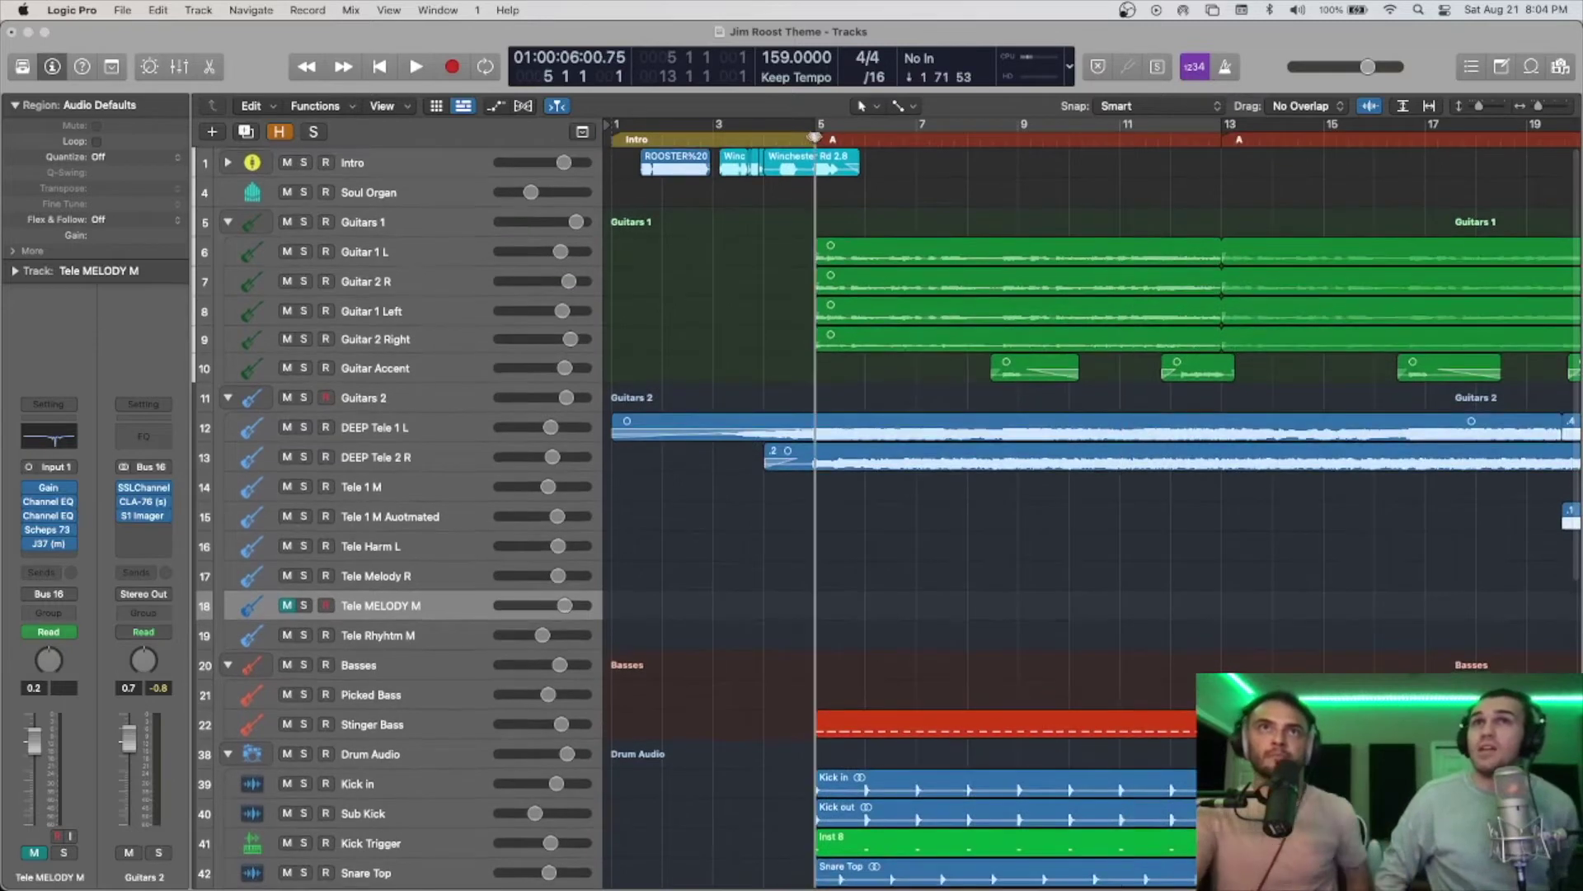
left_click(304, 251)
left_click(304, 281)
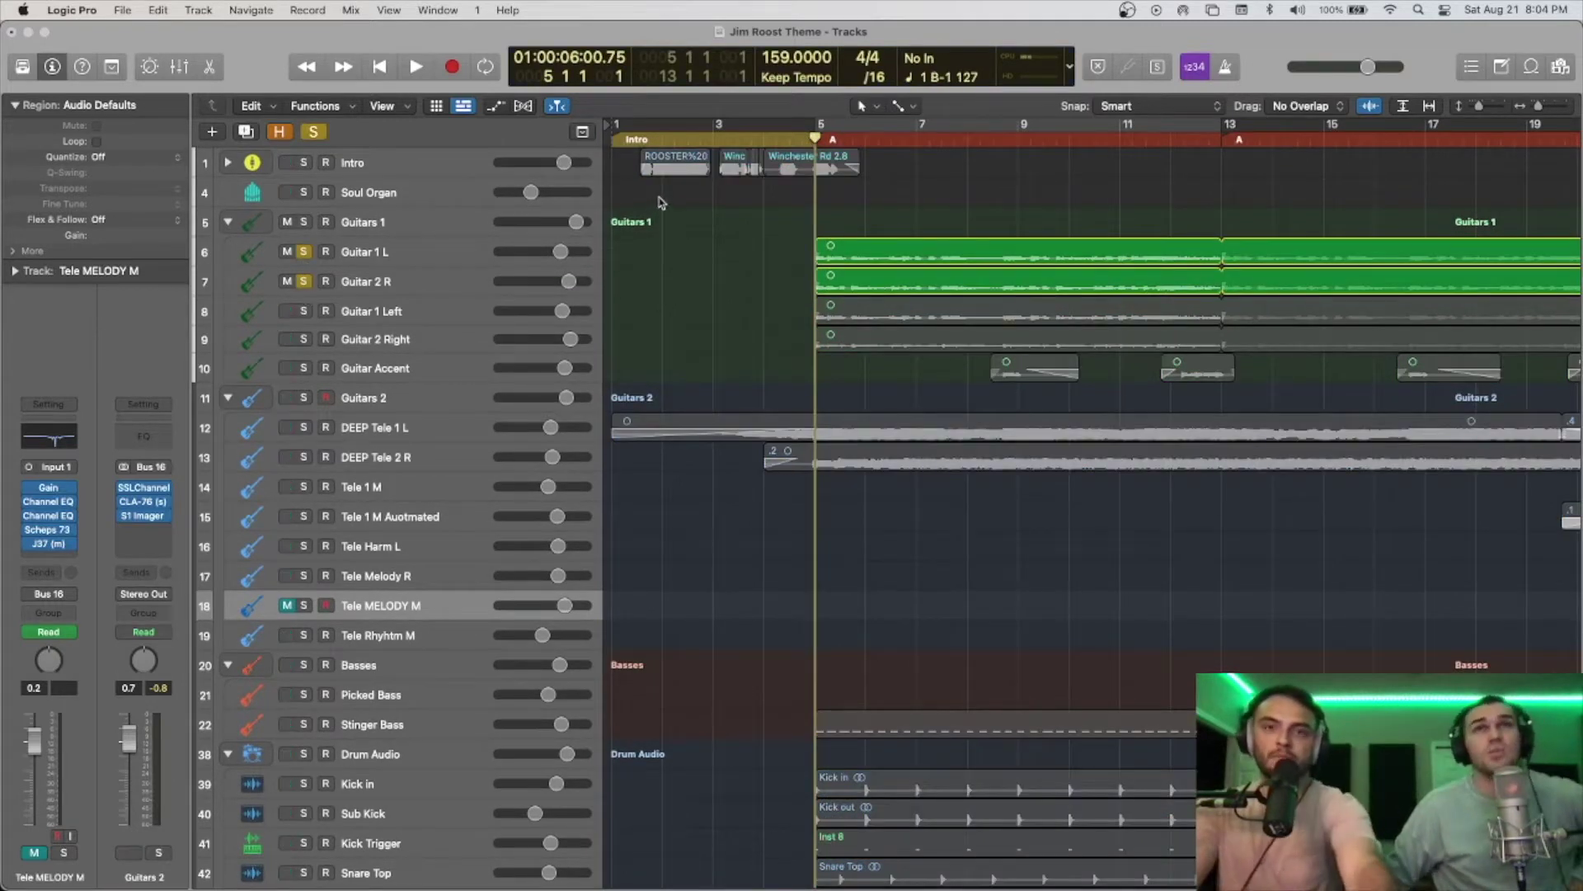
key("space")
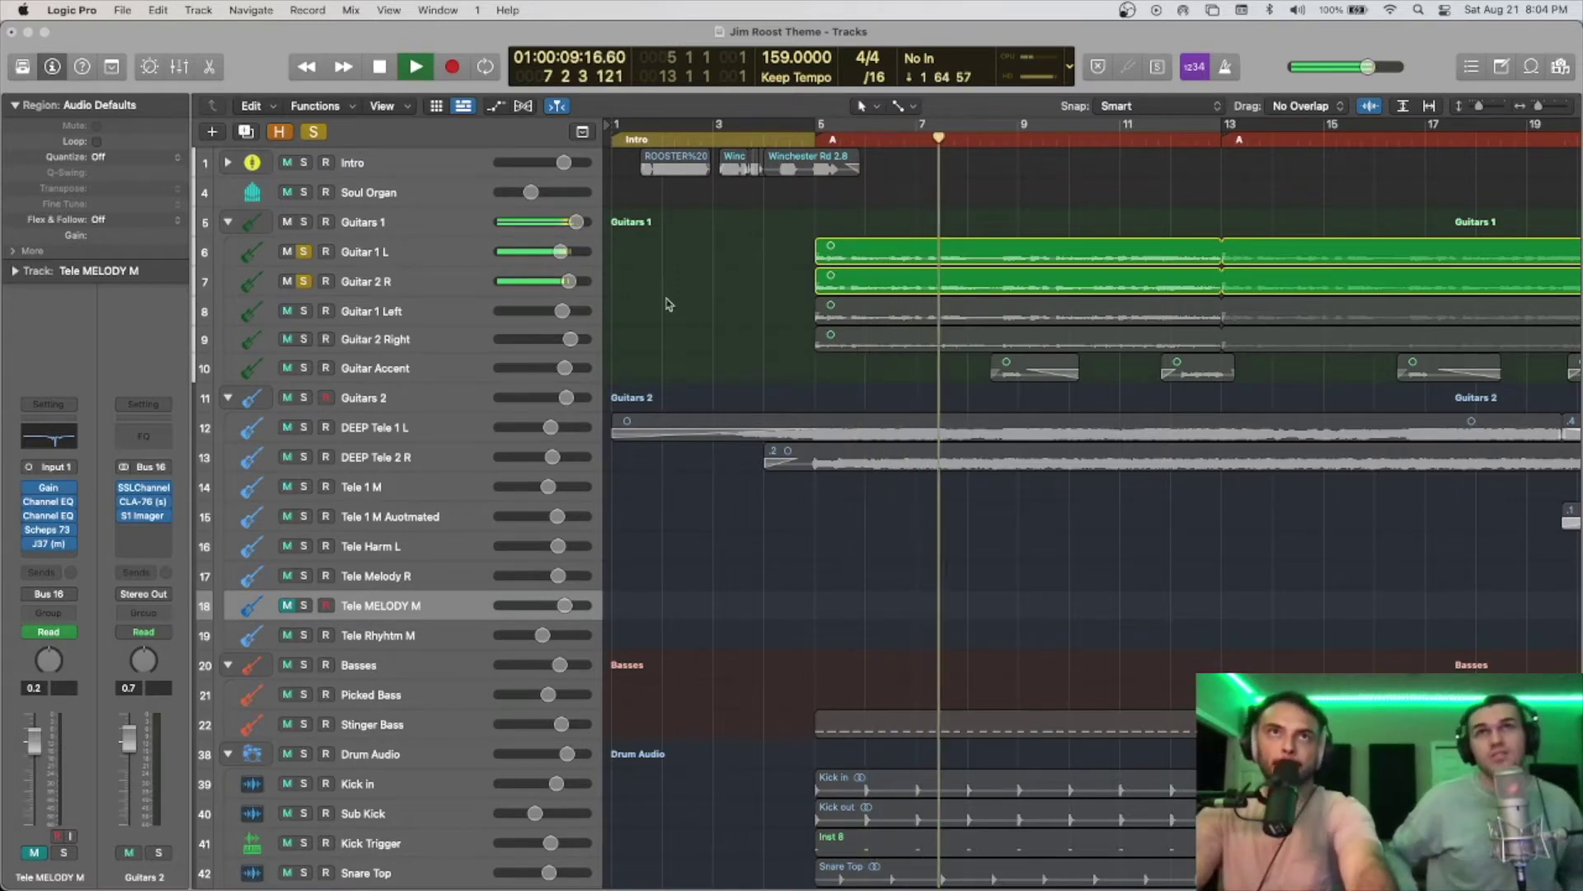
Step: Audition Guitar 1 L alone and Guitar 2 R alone during playback, and clear the solo
left_click(303, 281)
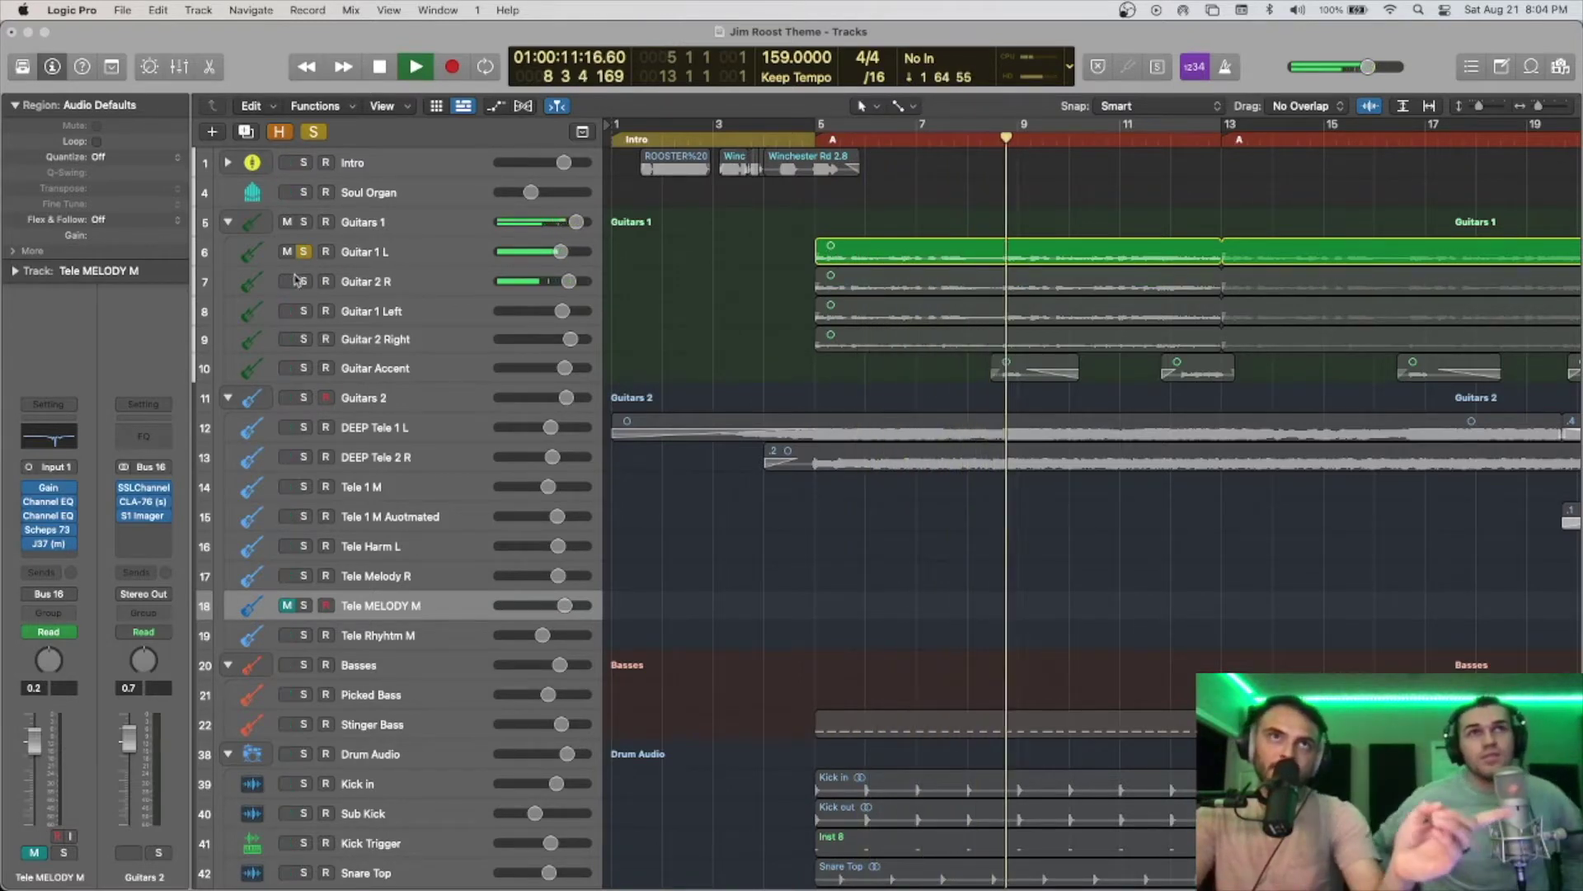
left_click(302, 281)
left_click(304, 251)
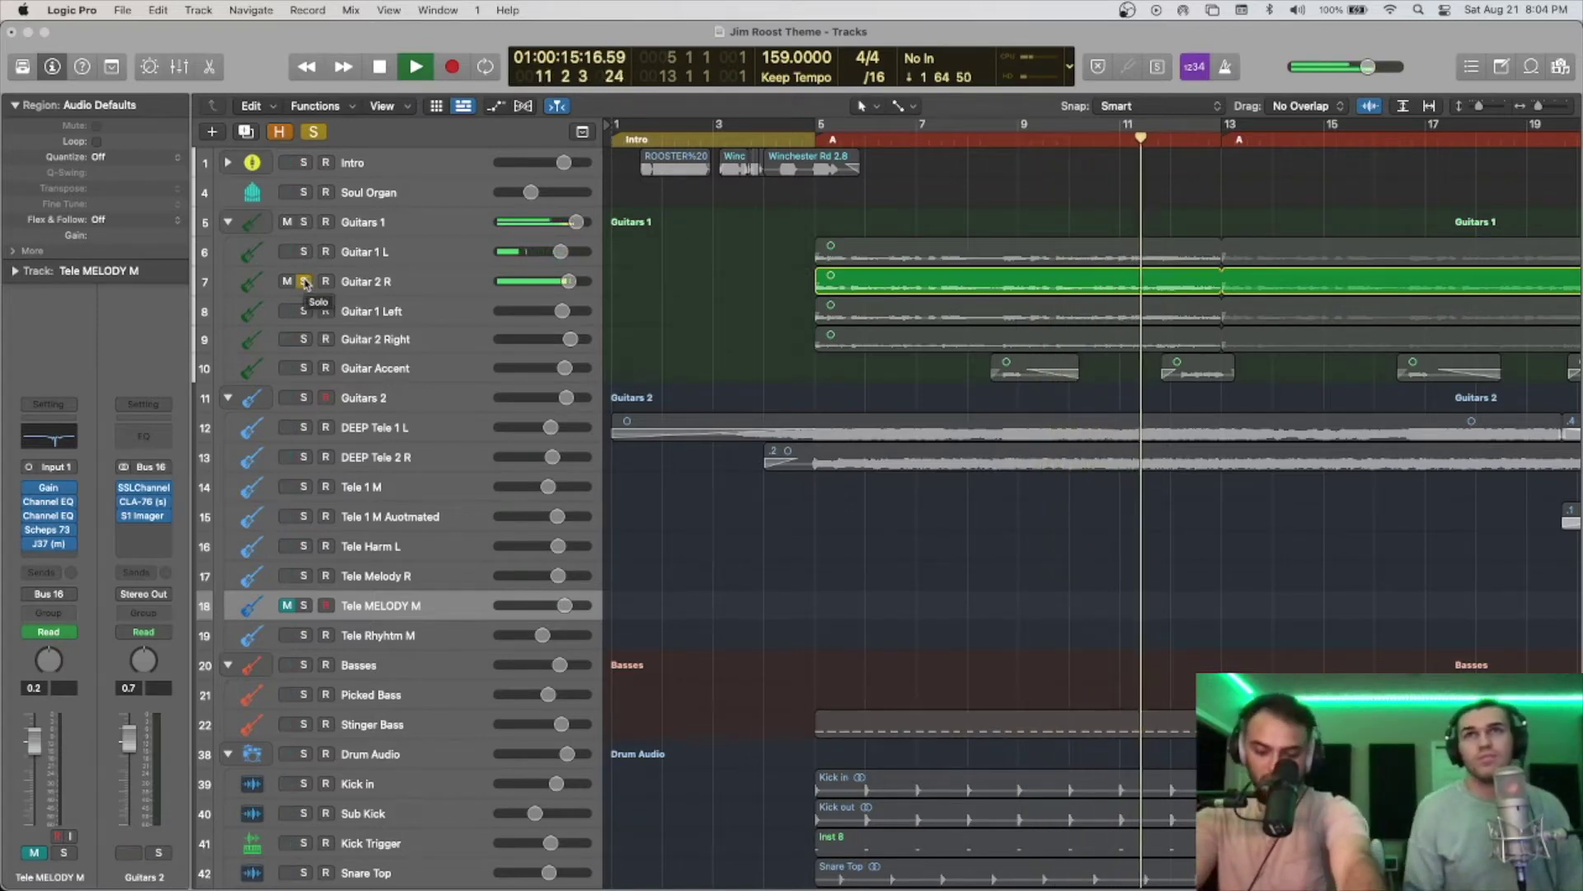
left_click(304, 281)
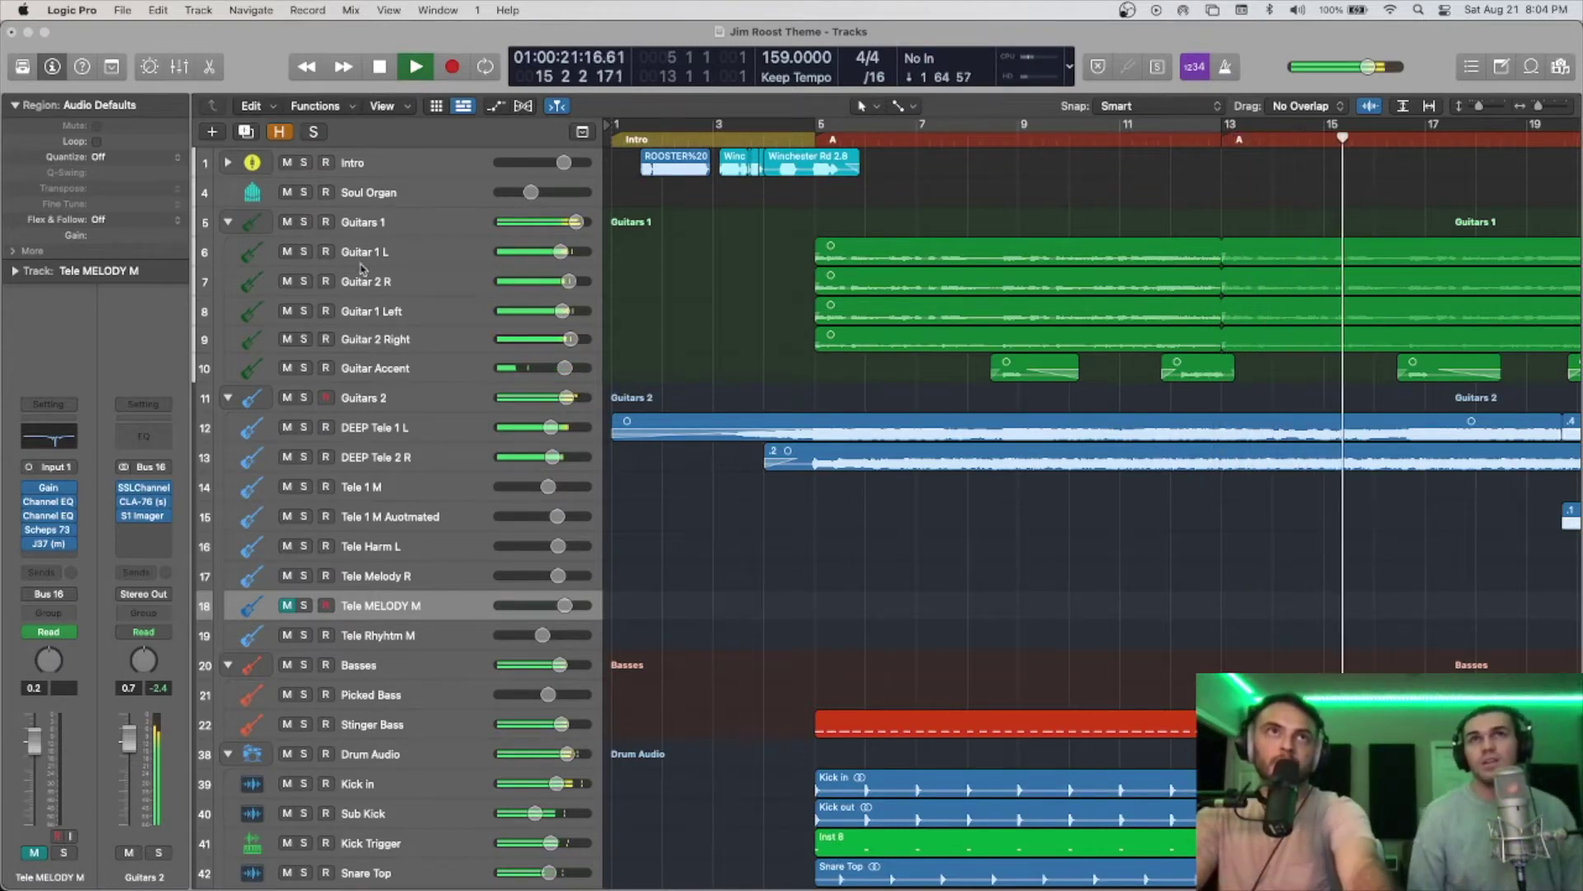
Step: Audition the Guitars 1 stack with Guitar 1 Left and Guitar 2 Right soloed during playback, then stop and clear the solos
left_click(303, 222)
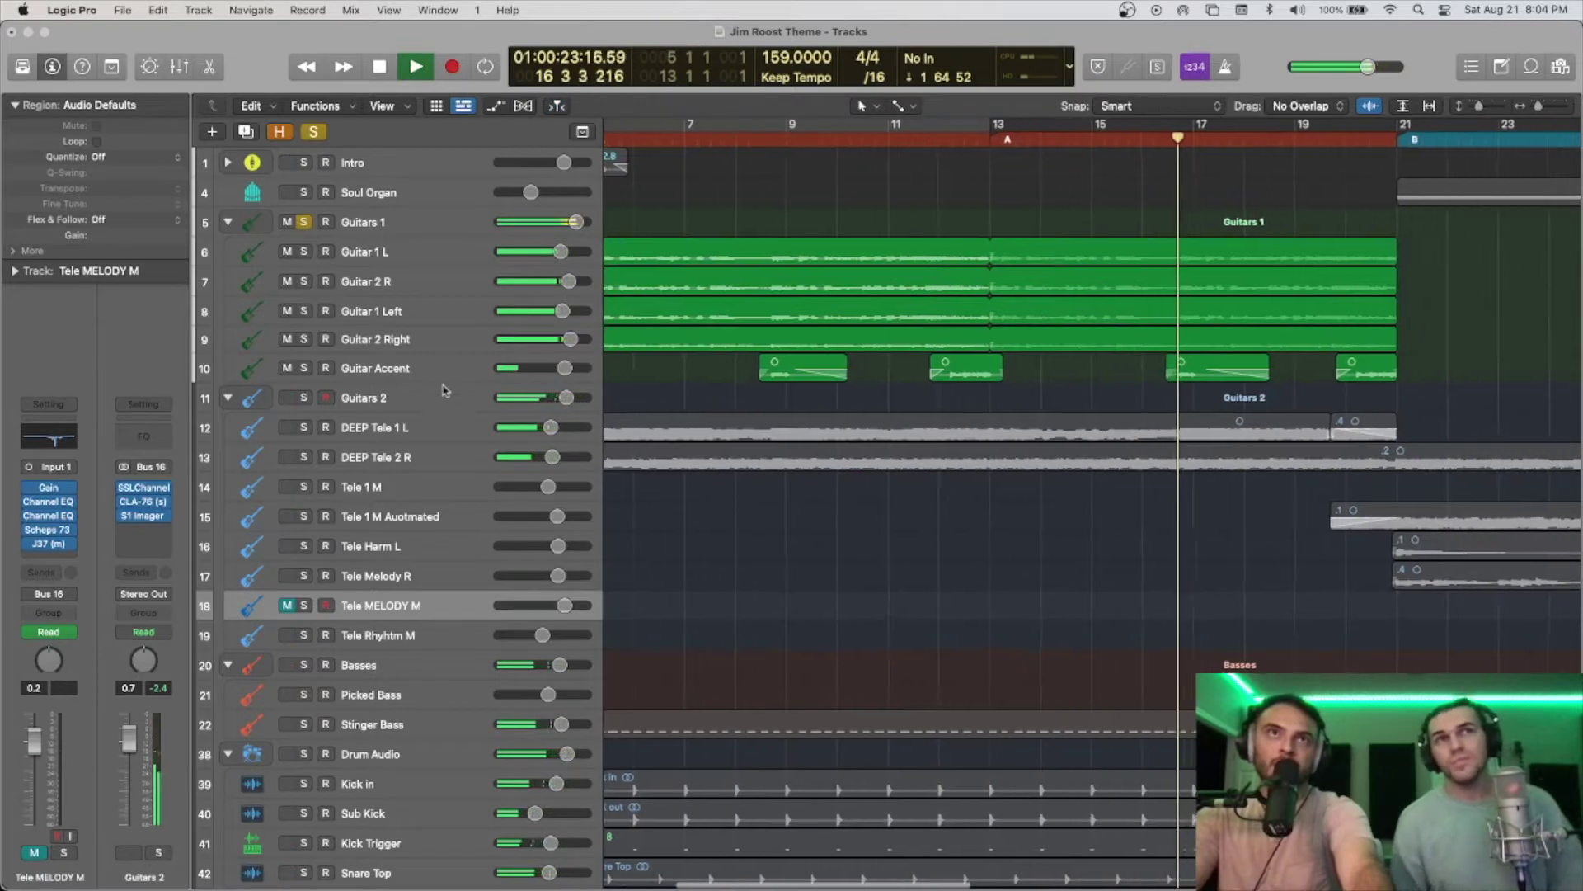
left_click(304, 339)
left_click(303, 311)
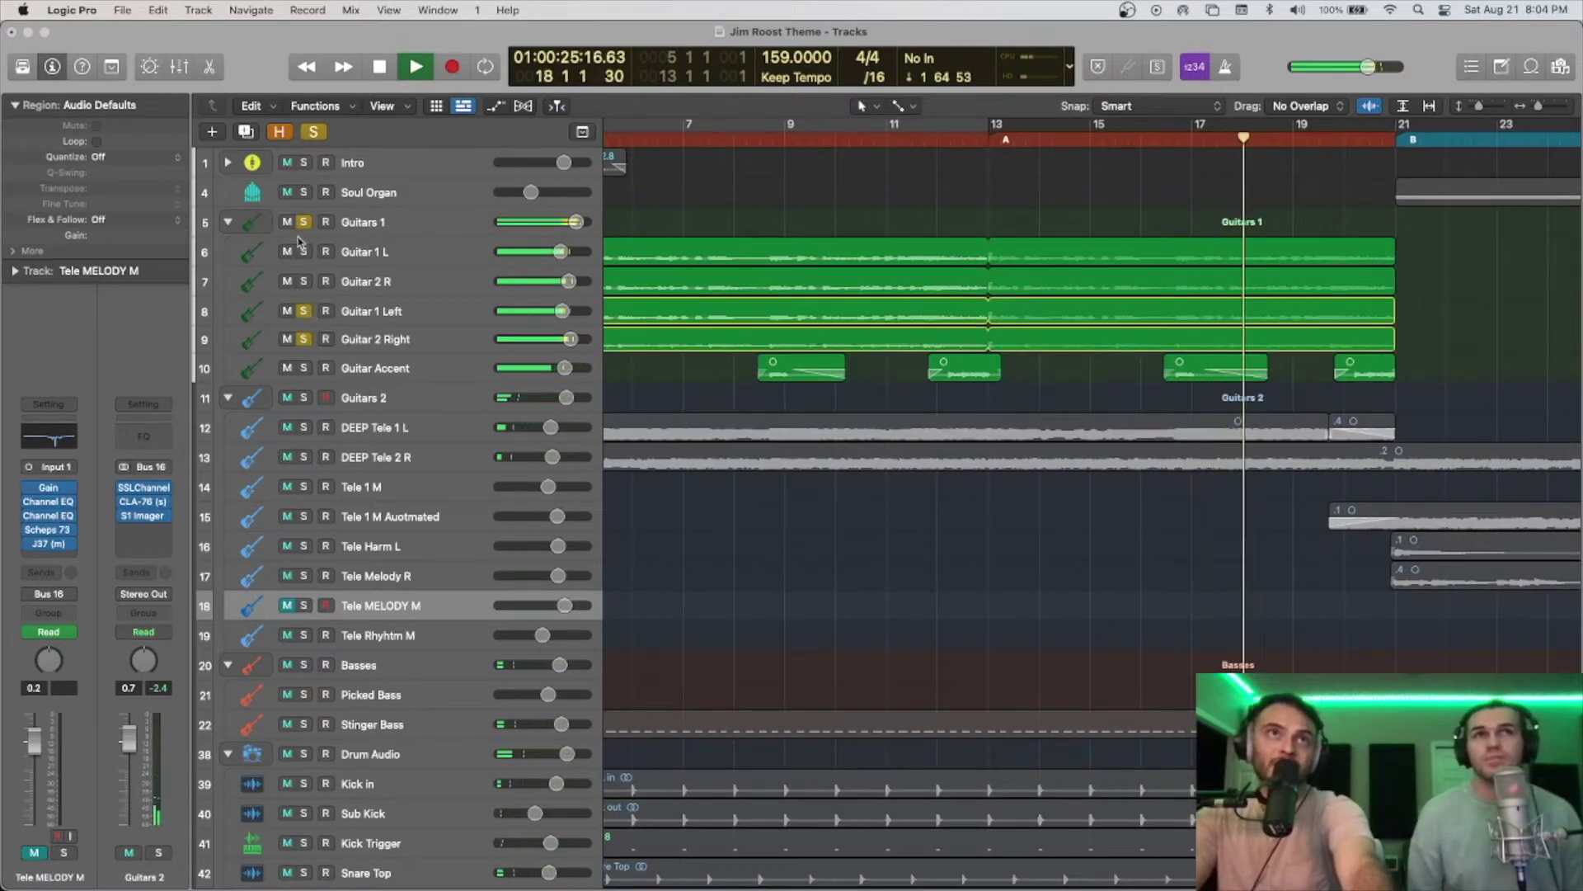
left_click(304, 222)
left_click(303, 311)
left_click(303, 339)
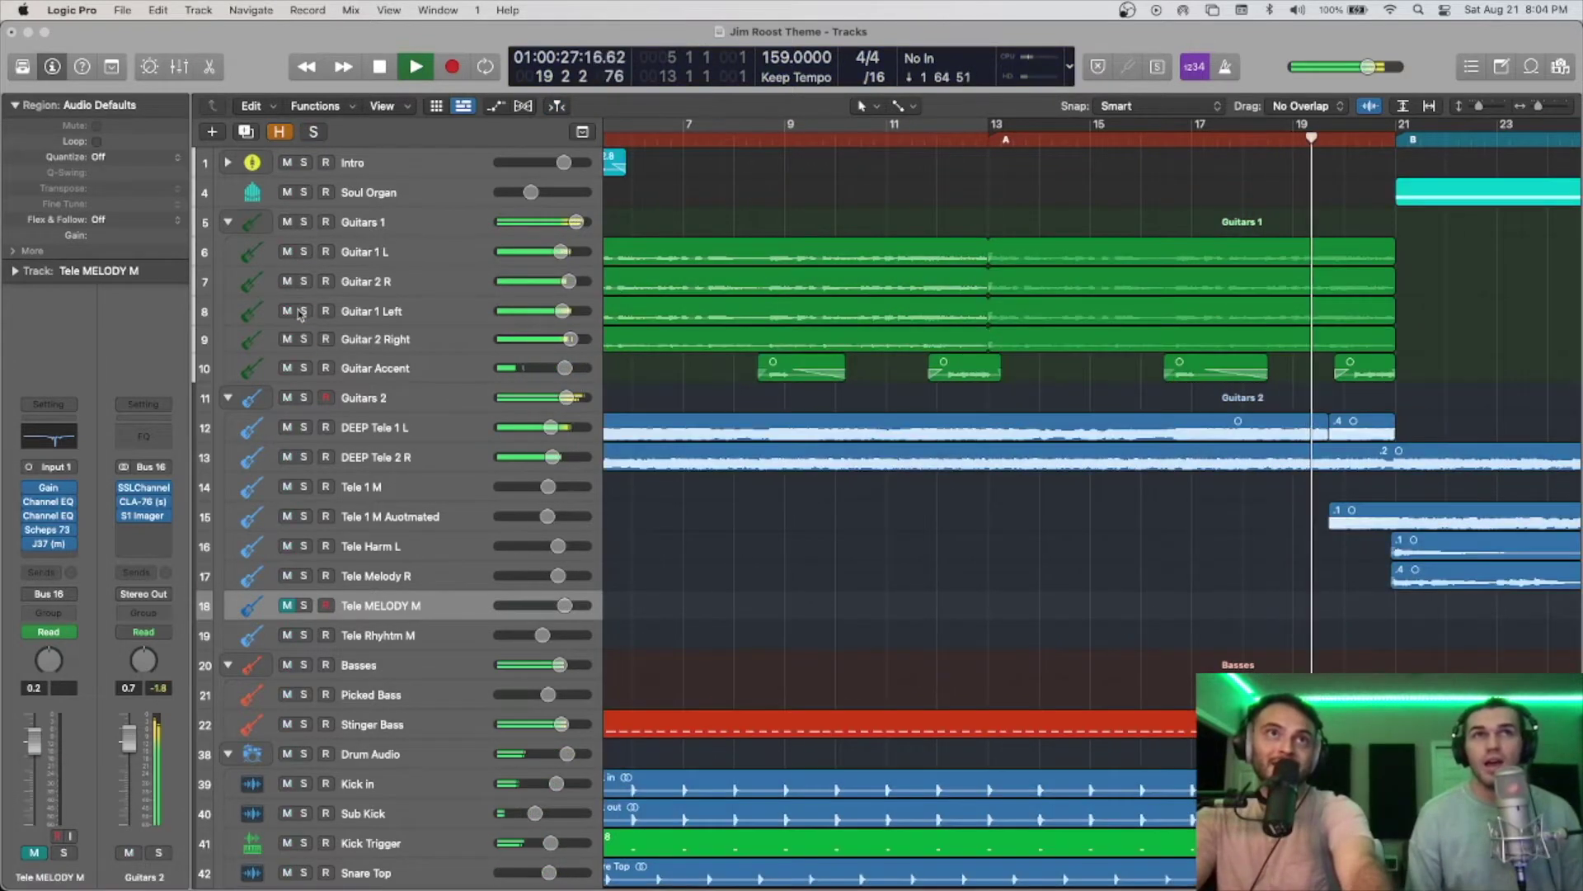
left_click(304, 311)
key("space")
left_click(305, 312)
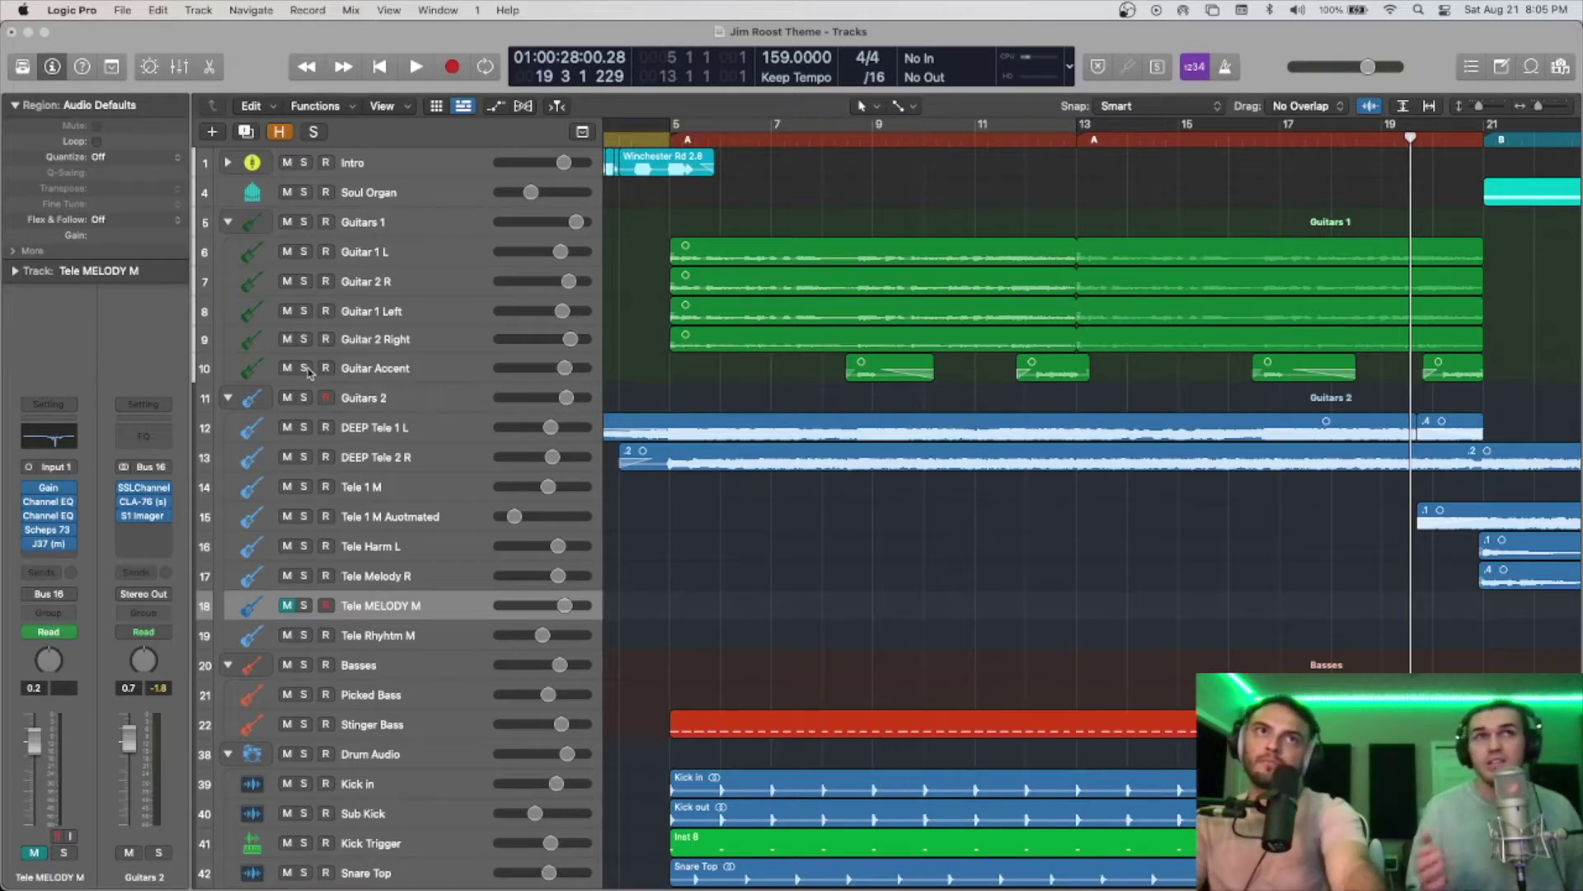
Step: Solo the Guitar Accent track, play its first region just before bar 9, and clear the solo
left_click(305, 369)
left_click(857, 141)
key("space")
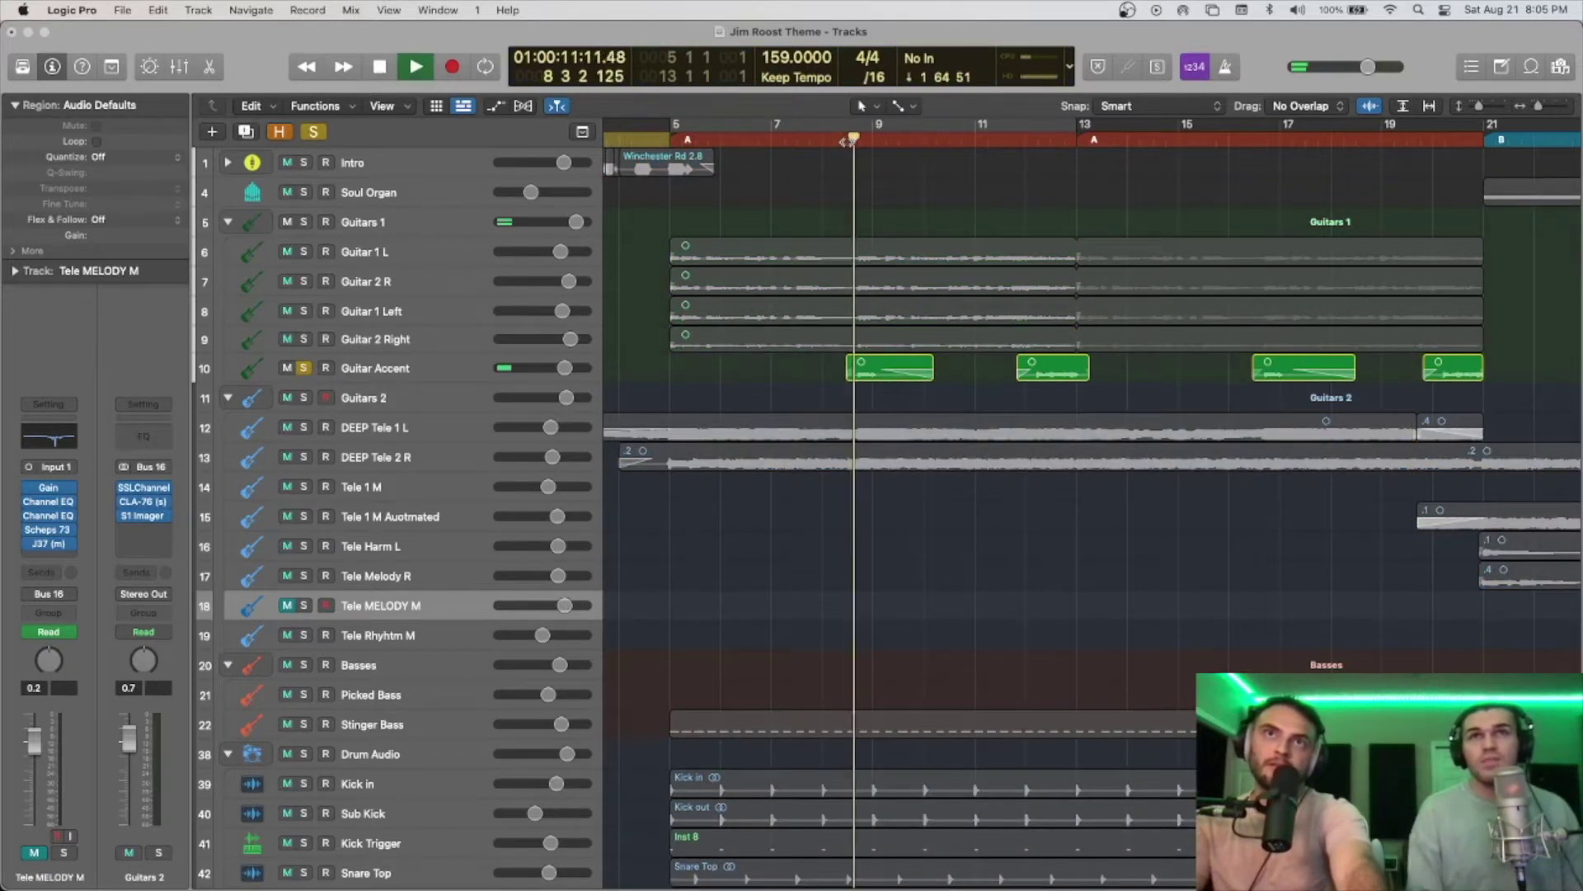
left_click(303, 368)
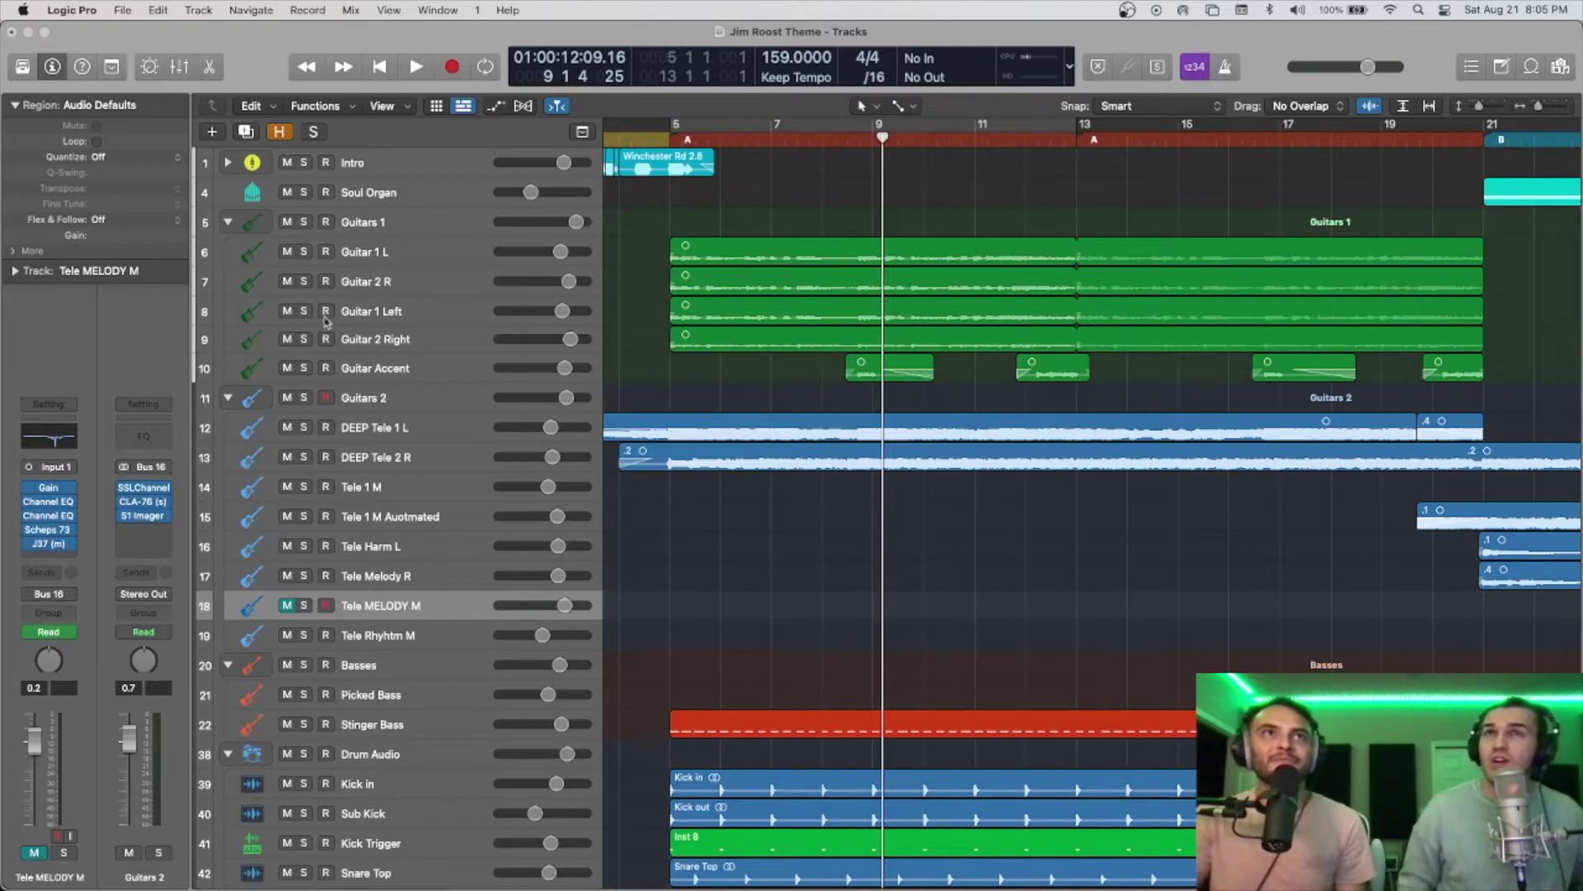
scroll(732, 549, "left", 5)
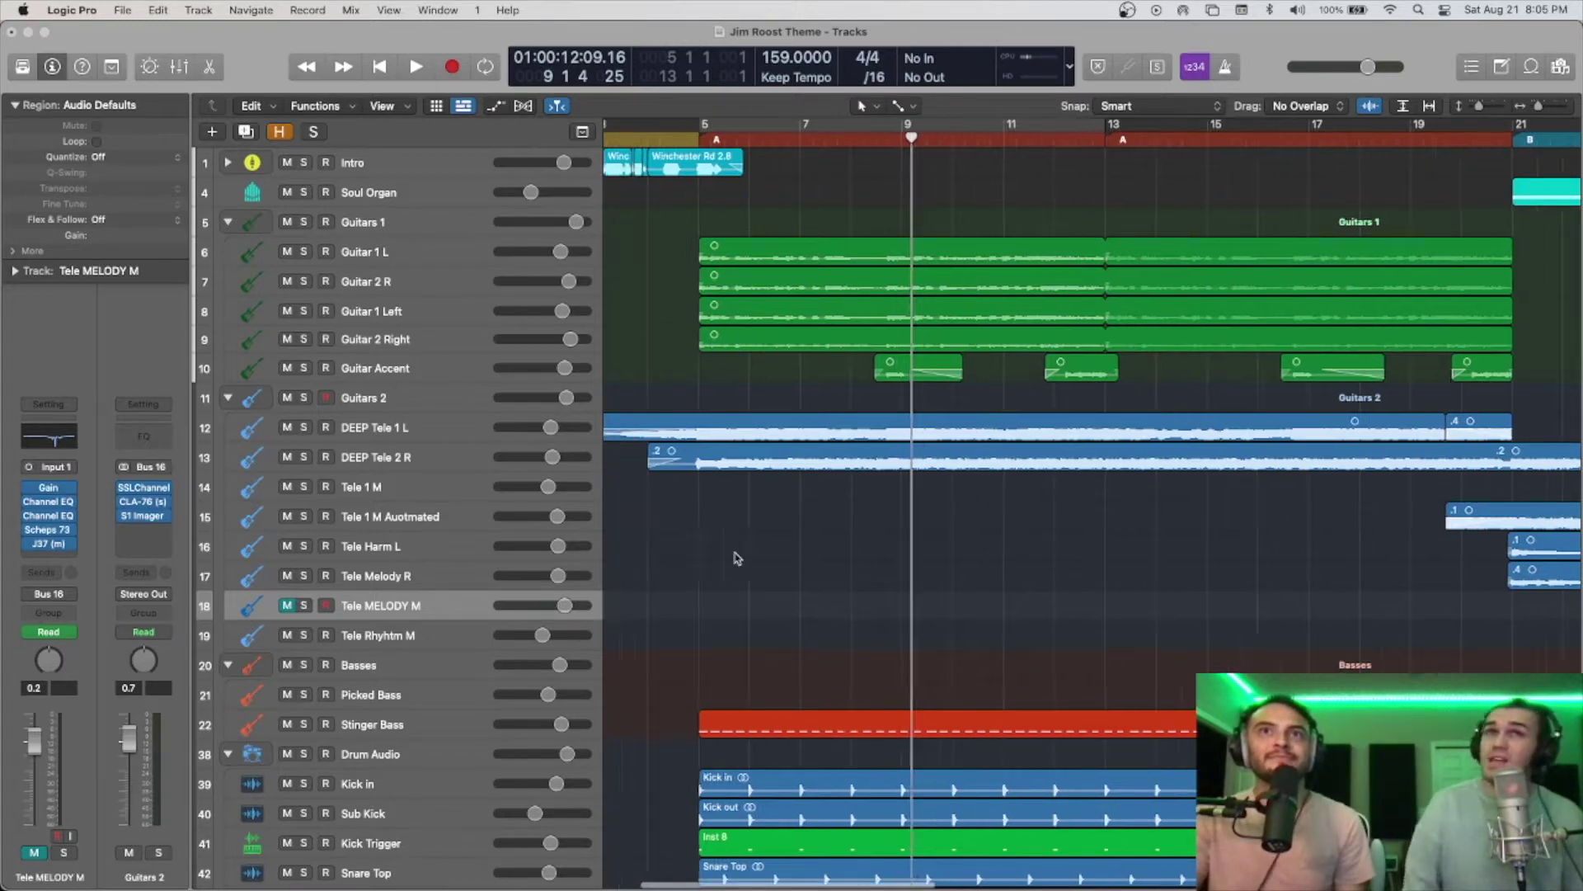
scroll(732, 548, "right", 5)
scroll(736, 546, "down", 1)
scroll(737, 547, "down", 3)
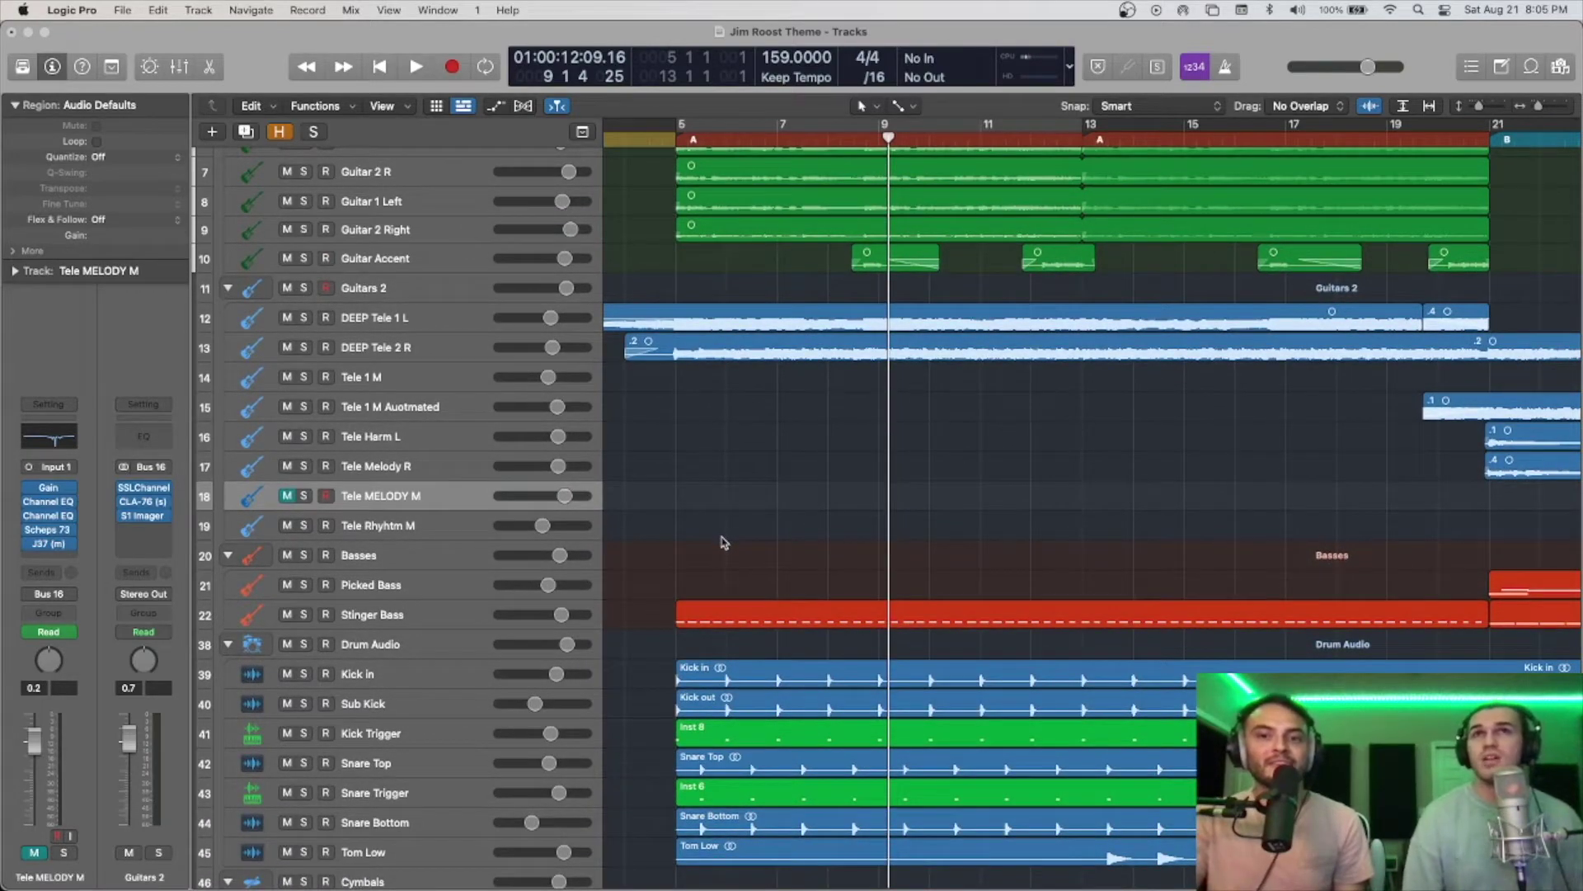
scroll(772, 505, "up", 2)
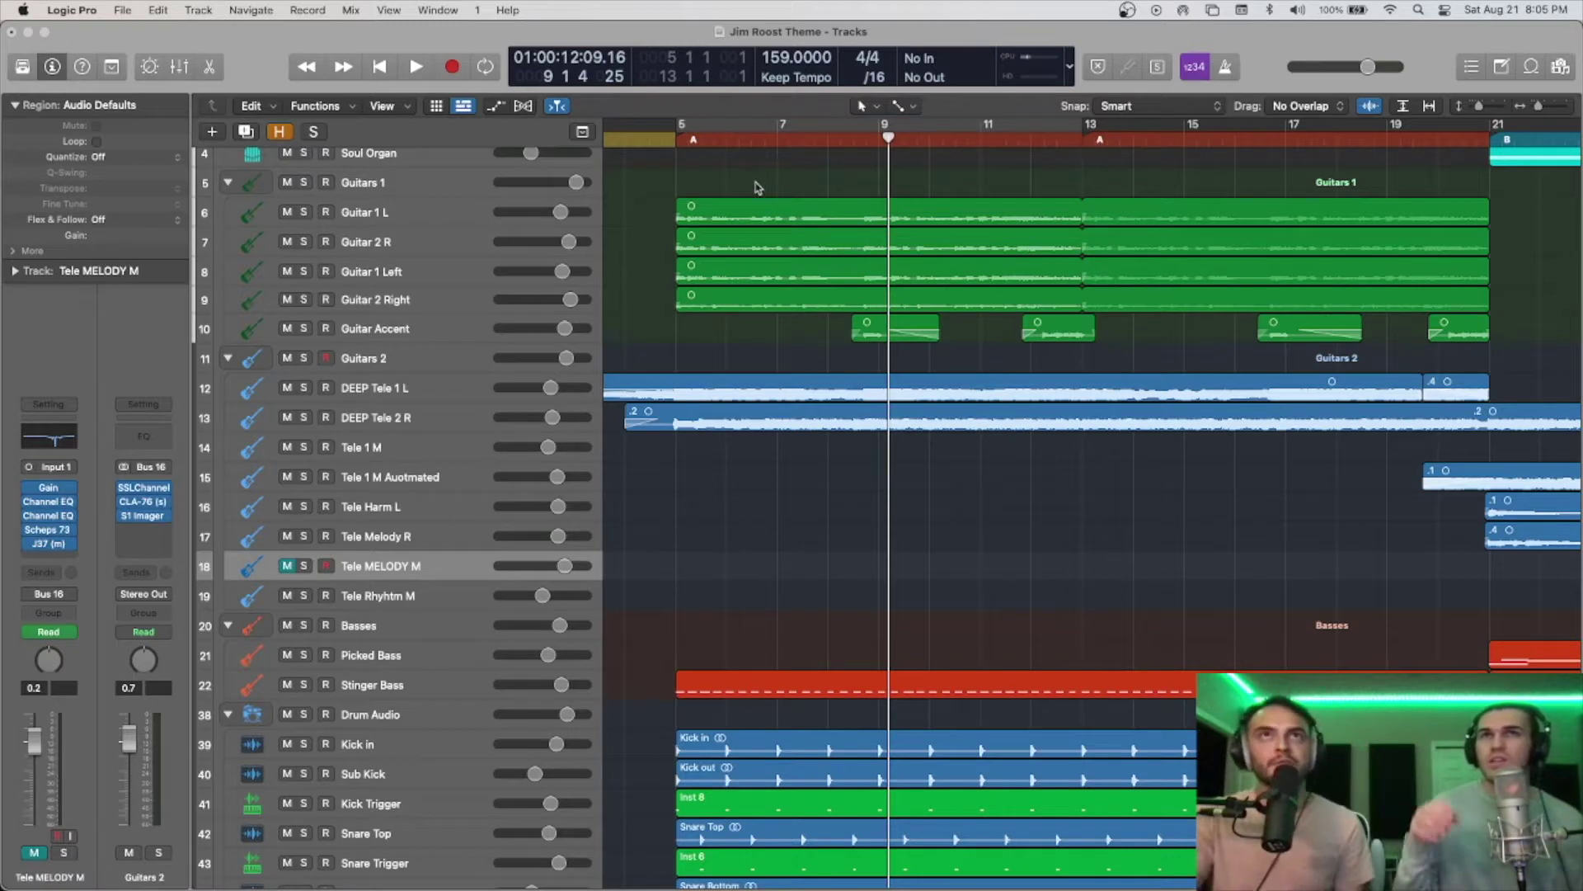
scroll(753, 205, "up", 2)
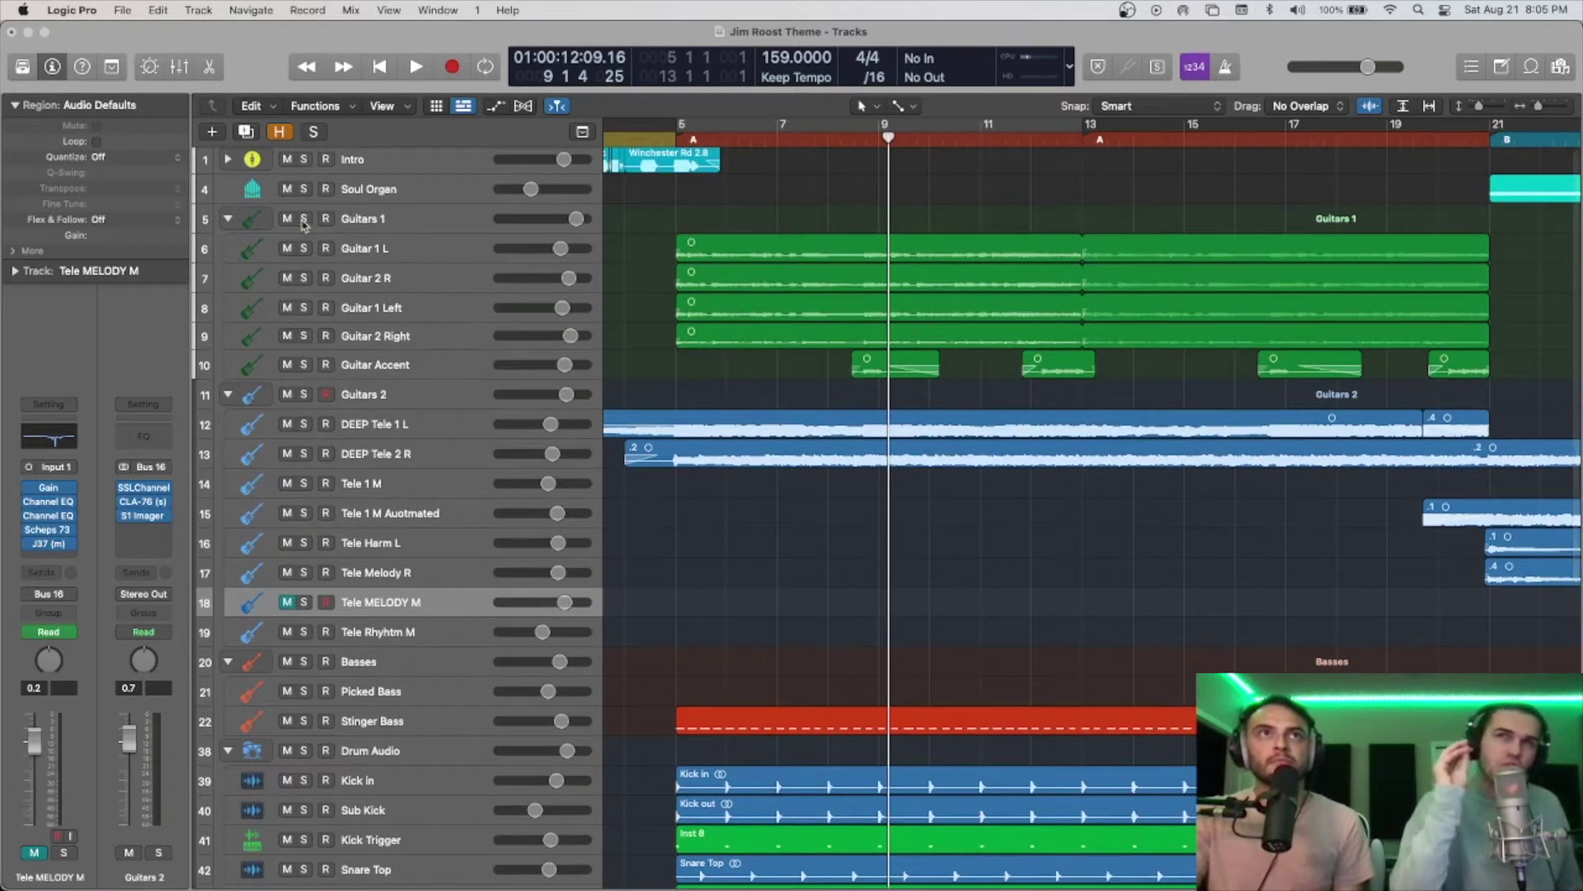
Step: Play the Guitars 1 stack in solo and switch the solo to the Guitars 2 stack during playback
left_click(304, 395)
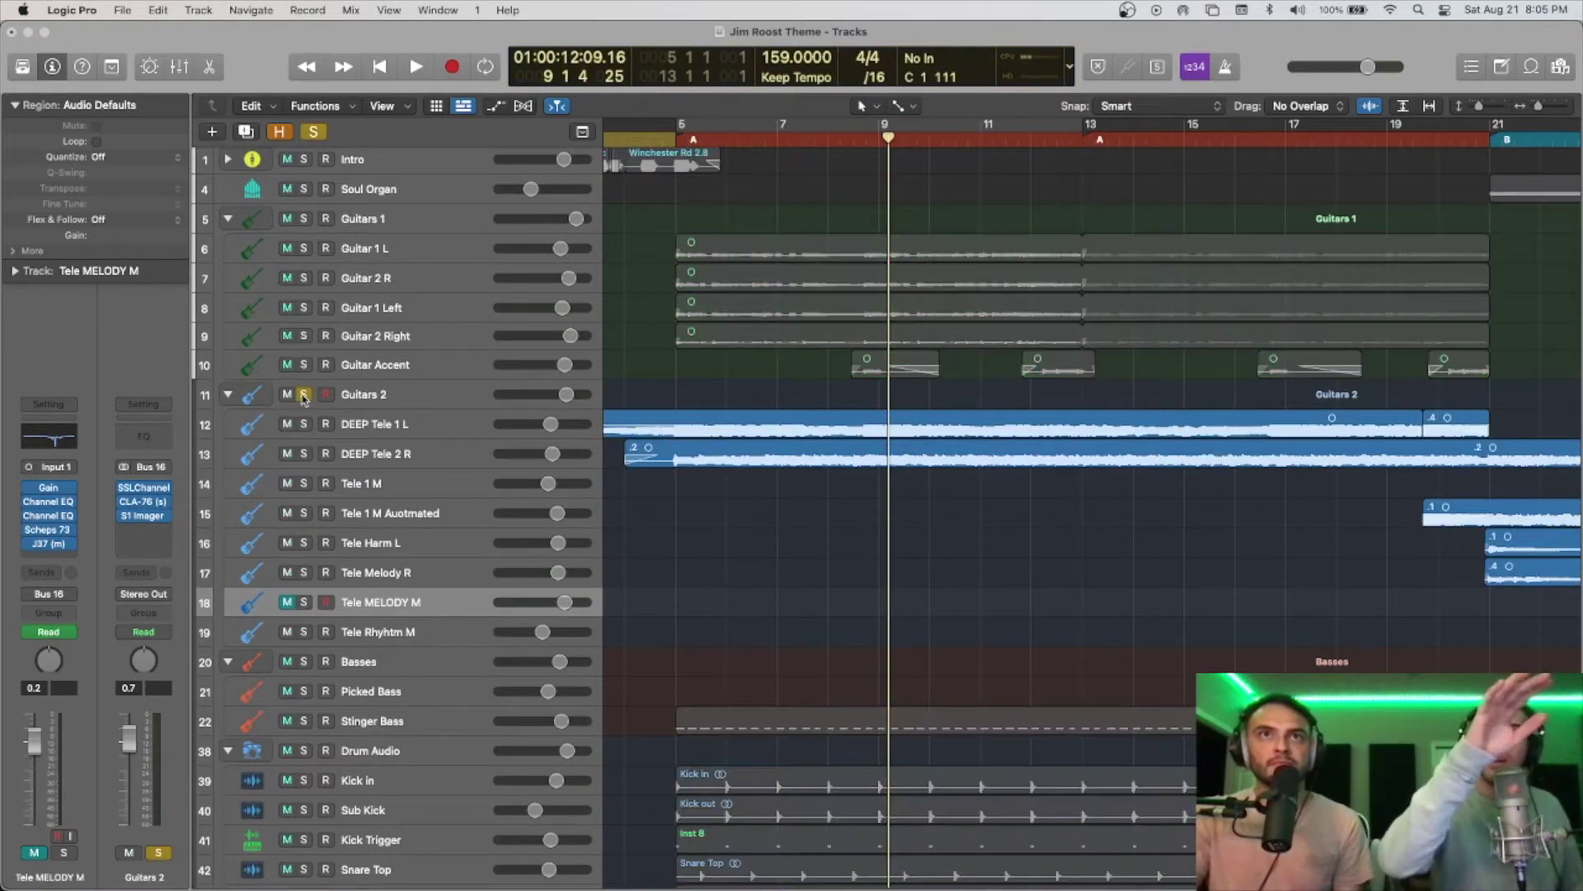
left_click(304, 395)
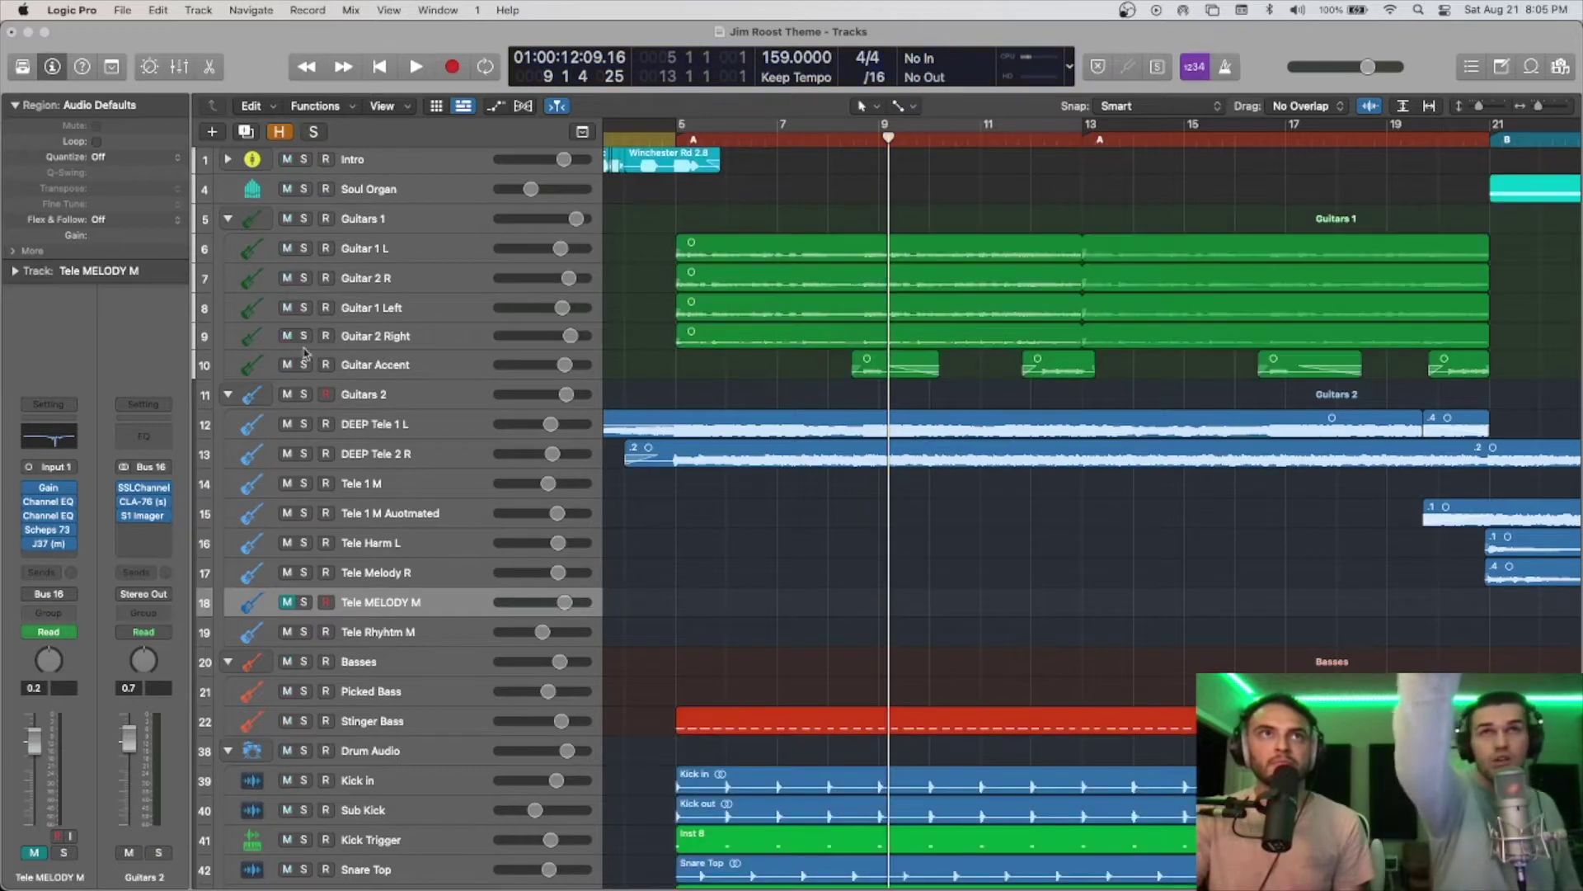
left_click(303, 219)
key("space")
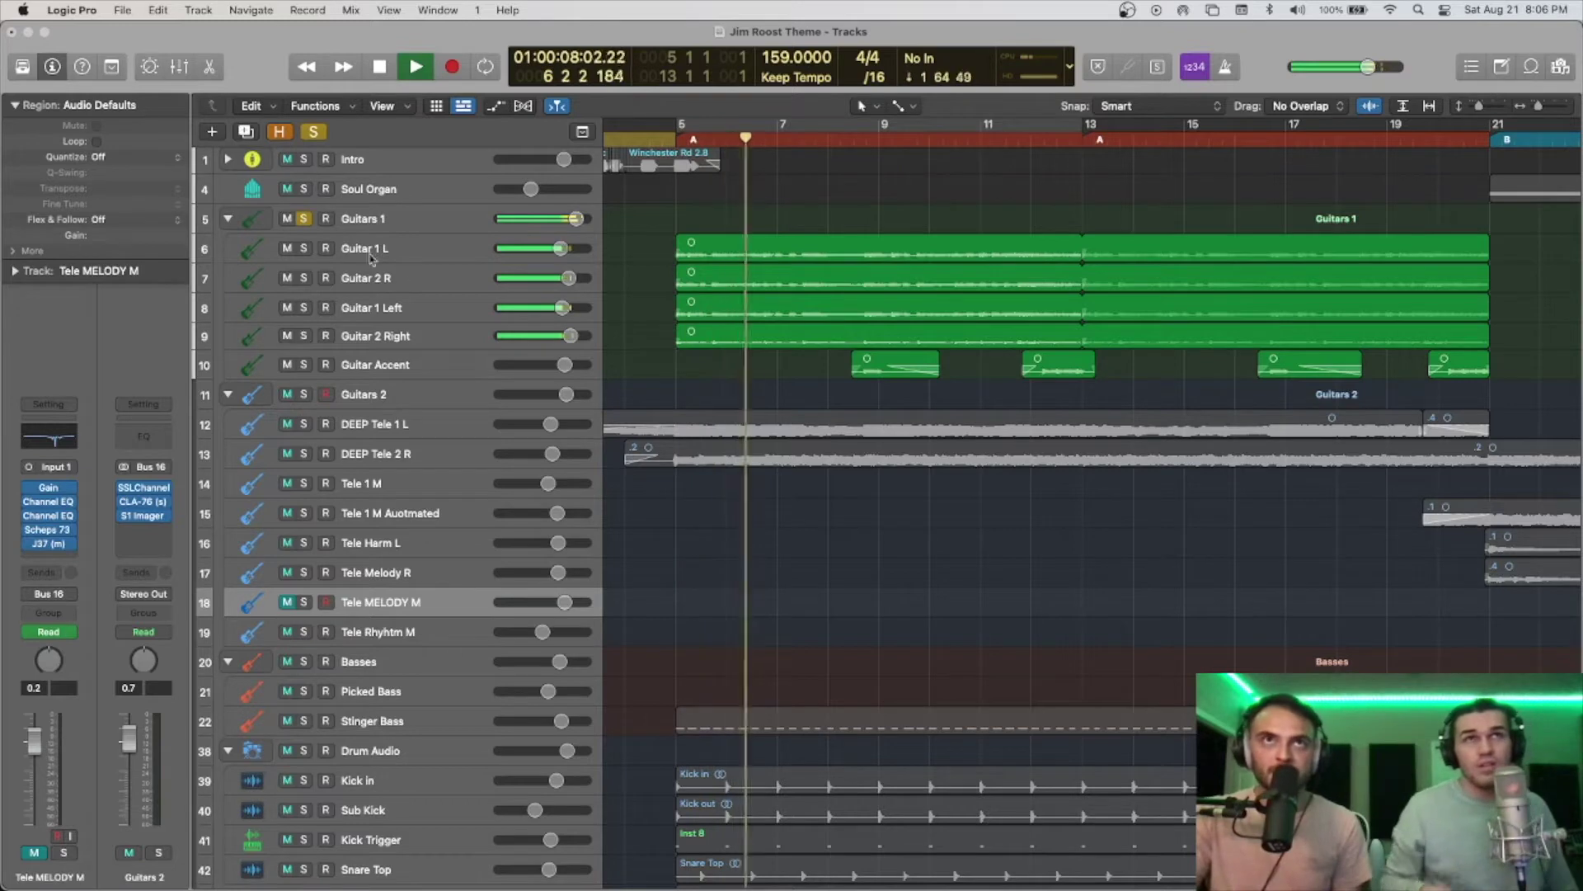
left_click(303, 218)
left_click(303, 395)
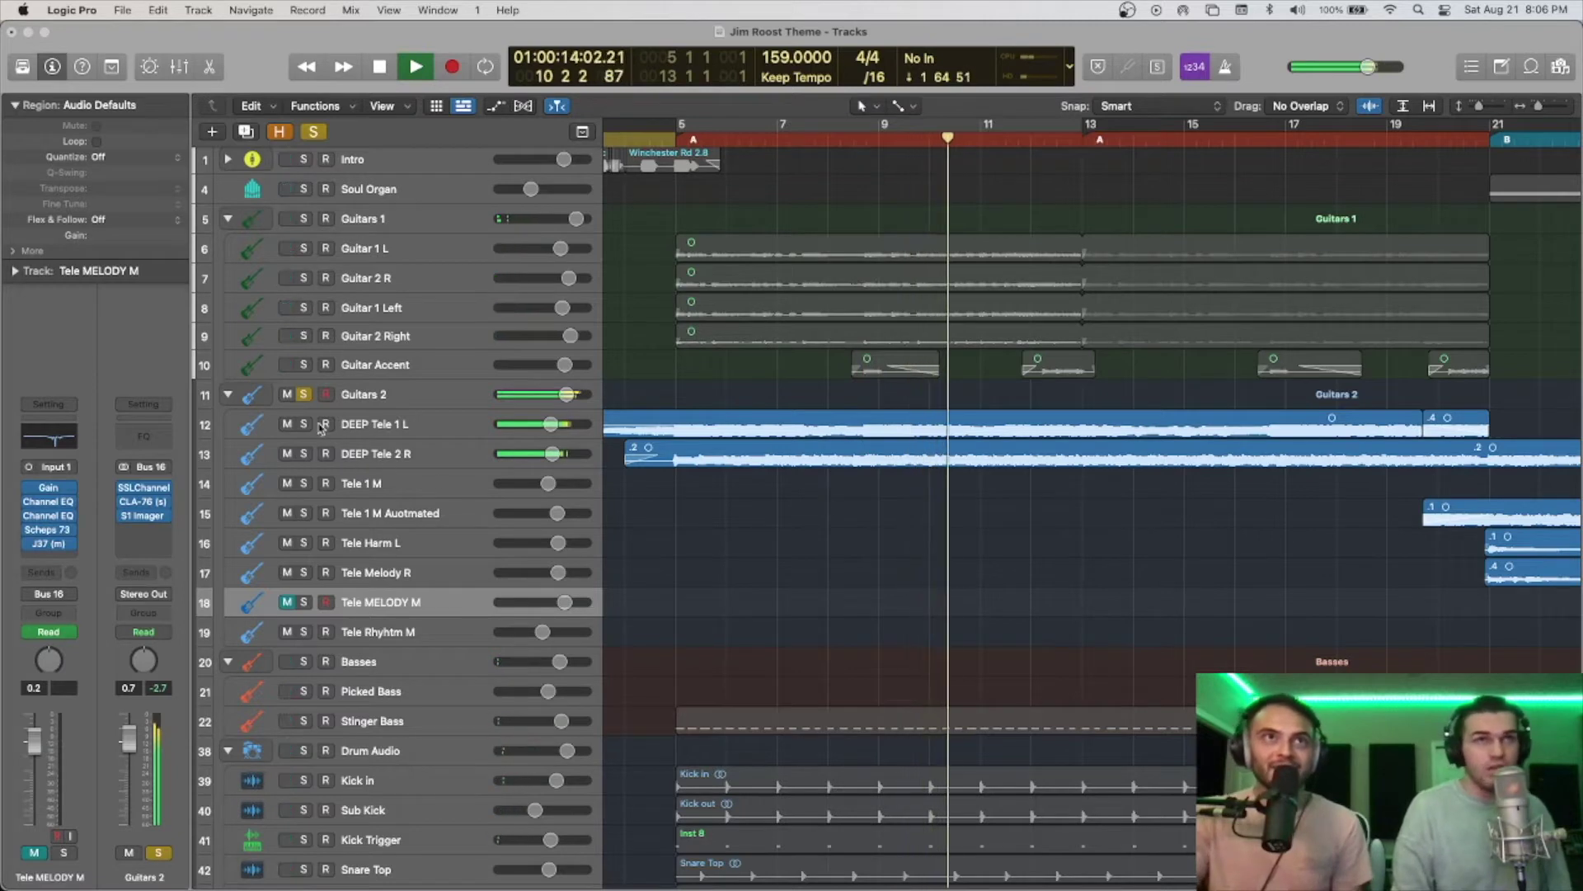
Step: Solo DEEP Tele 2 R as playback runs into the B section, then stop and clear all solos
left_click(305, 454)
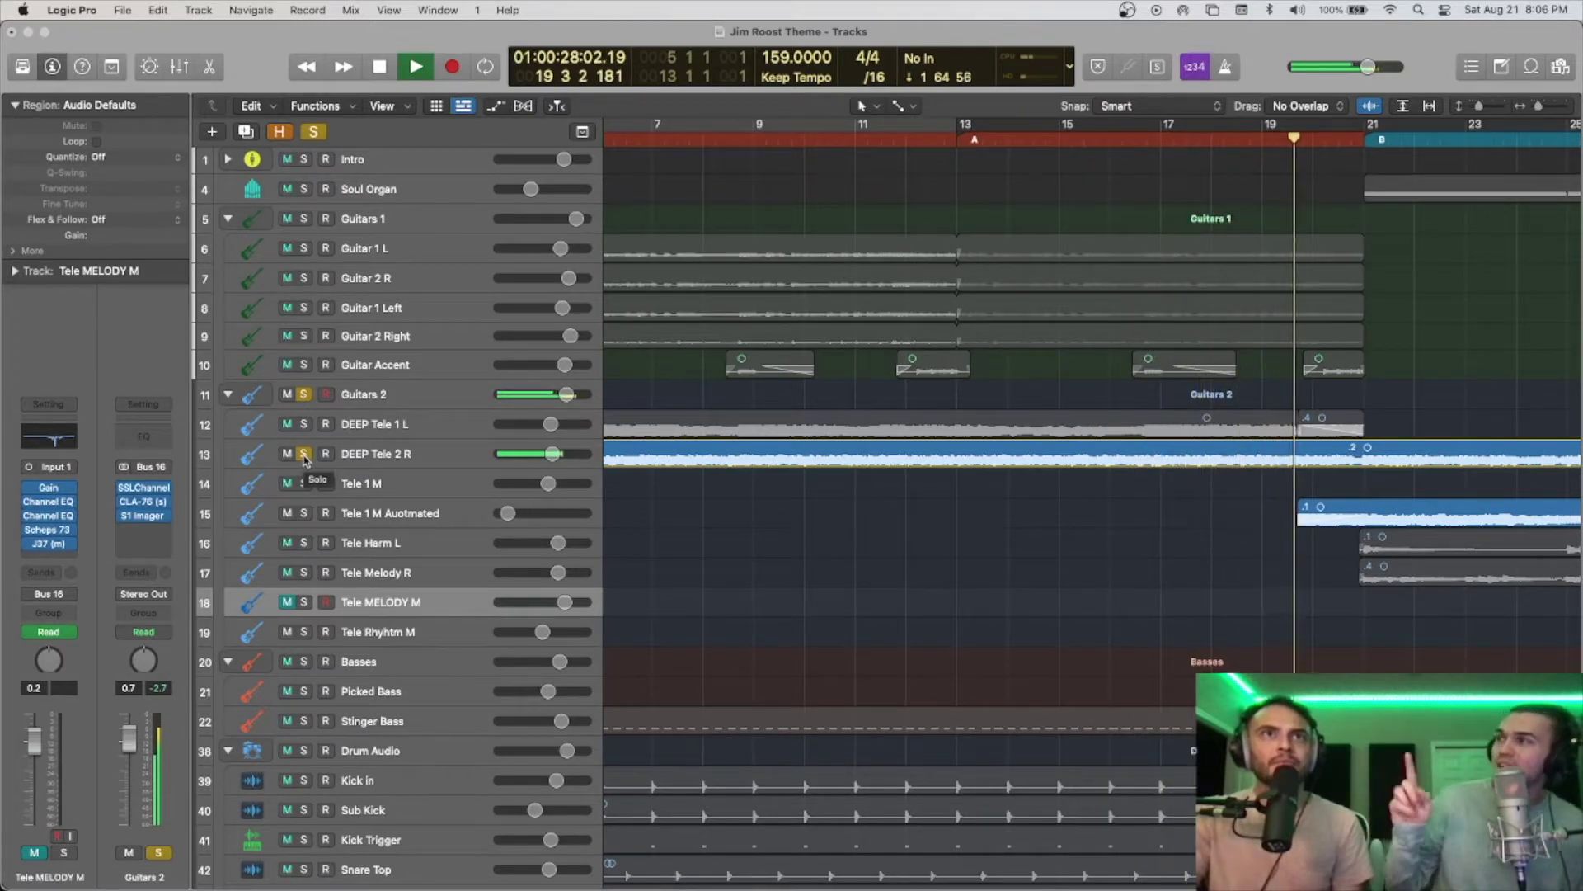
scroll(1163, 554, "right", 3)
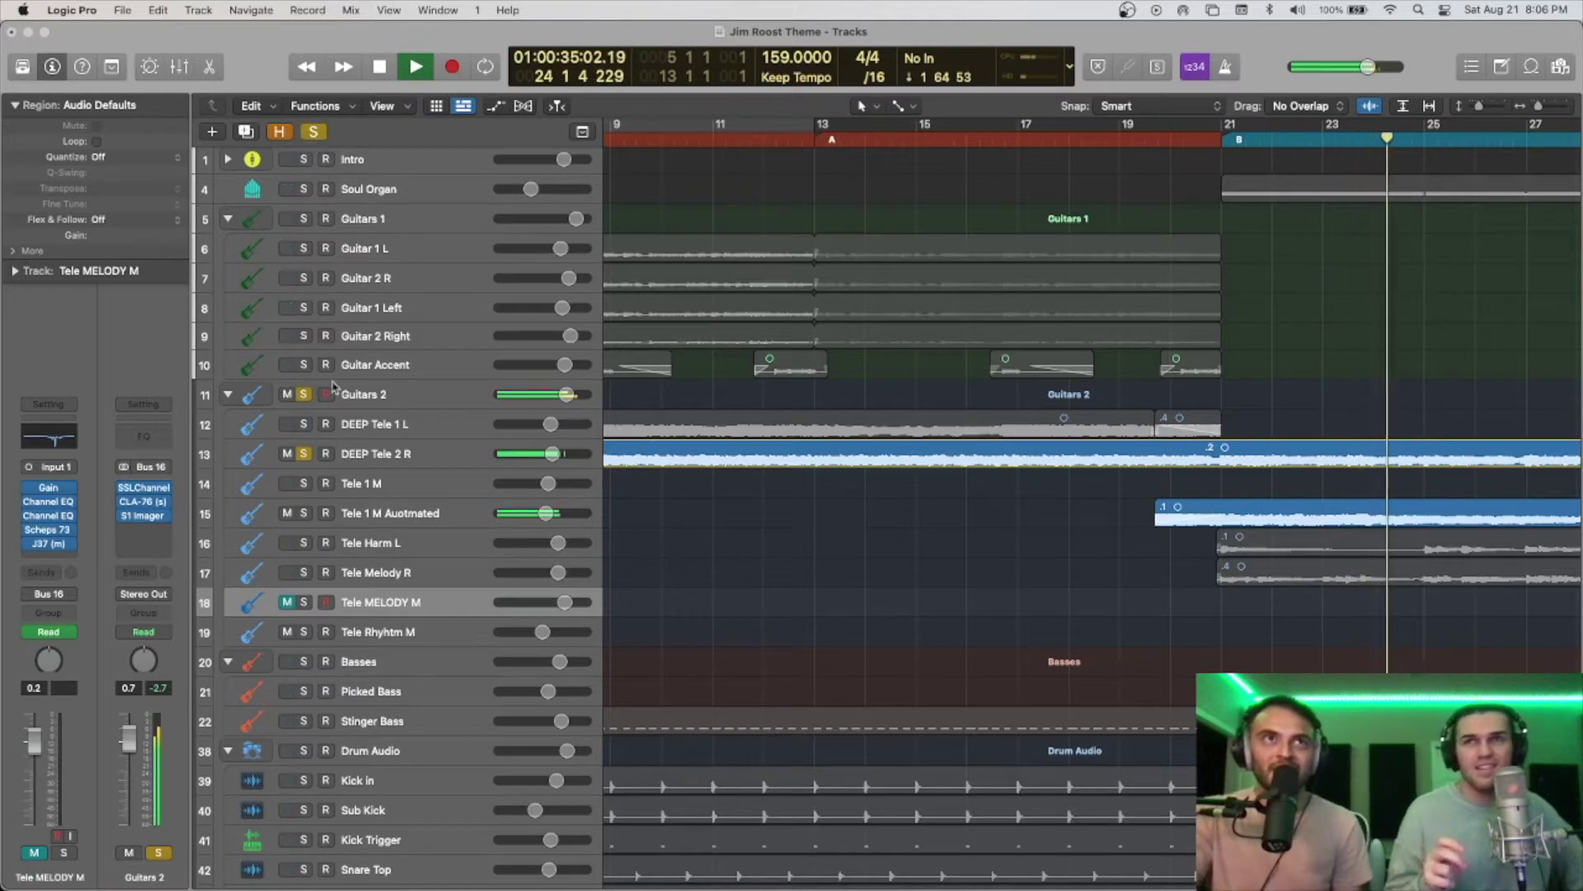
key("space")
left_click(313, 132)
Step: Solo the Drum Audio stack and play it from the start of the first A section at bar 5
scroll(1022, 325, "down", 10)
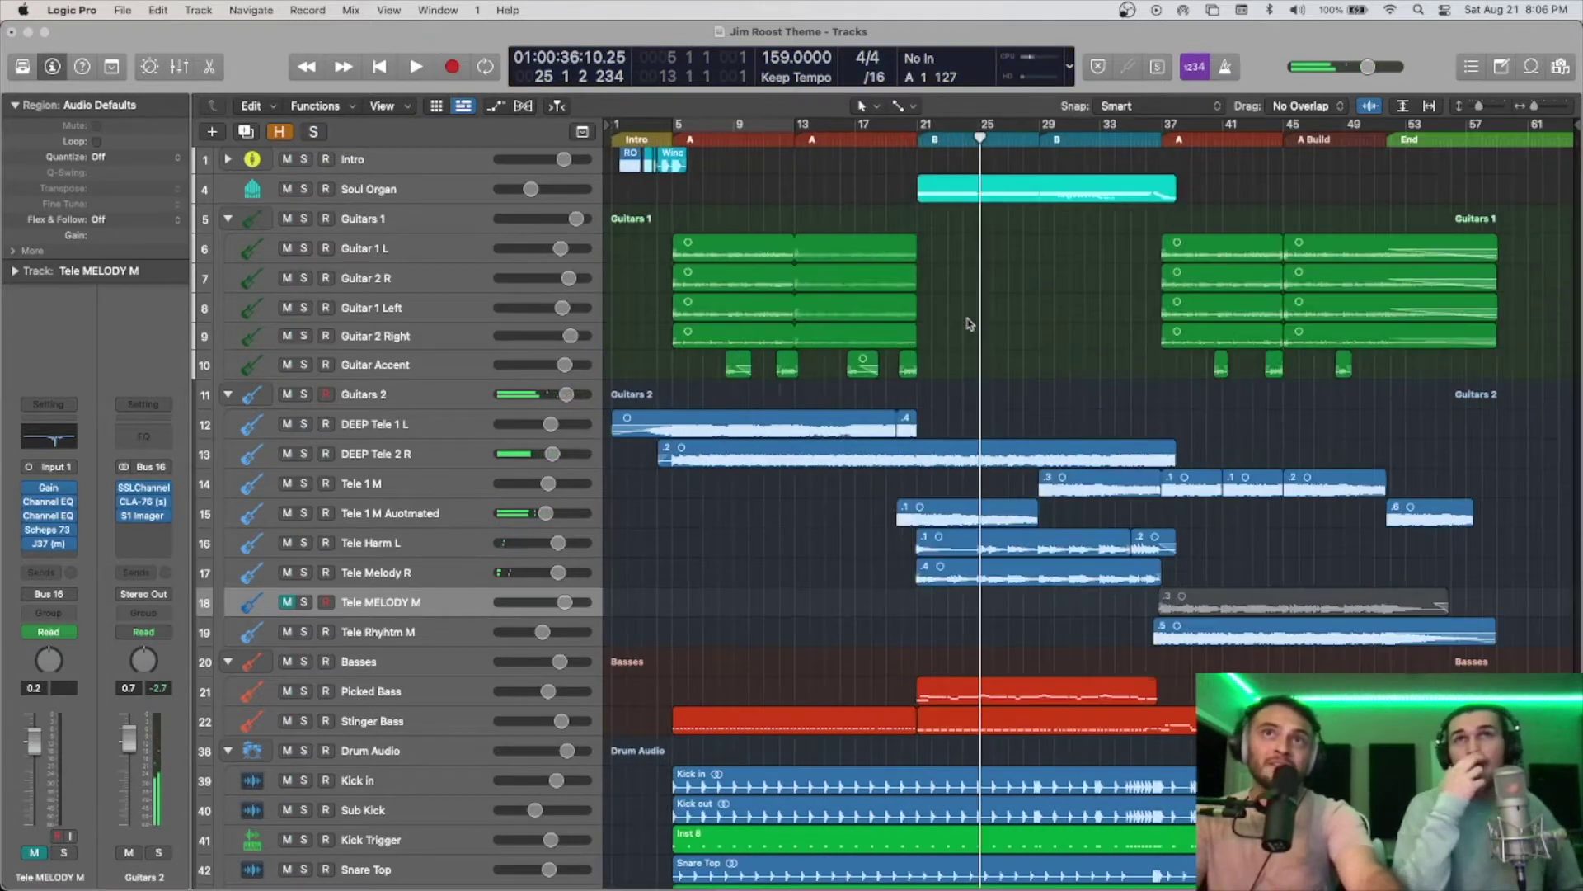
scroll(795, 397, "down", 1)
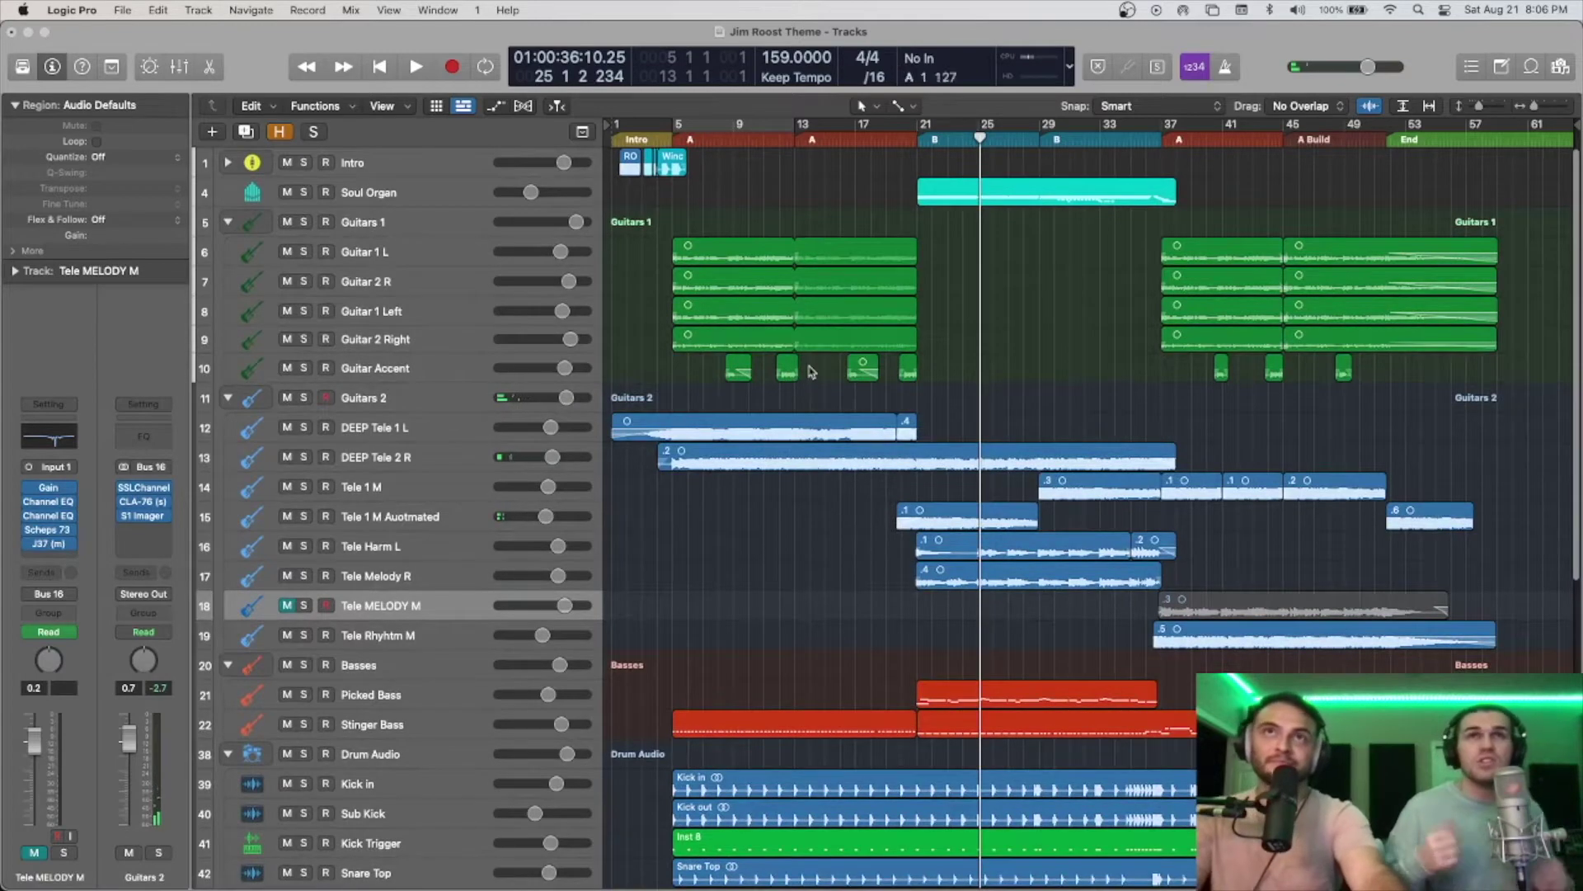
scroll(813, 371, "up", 6)
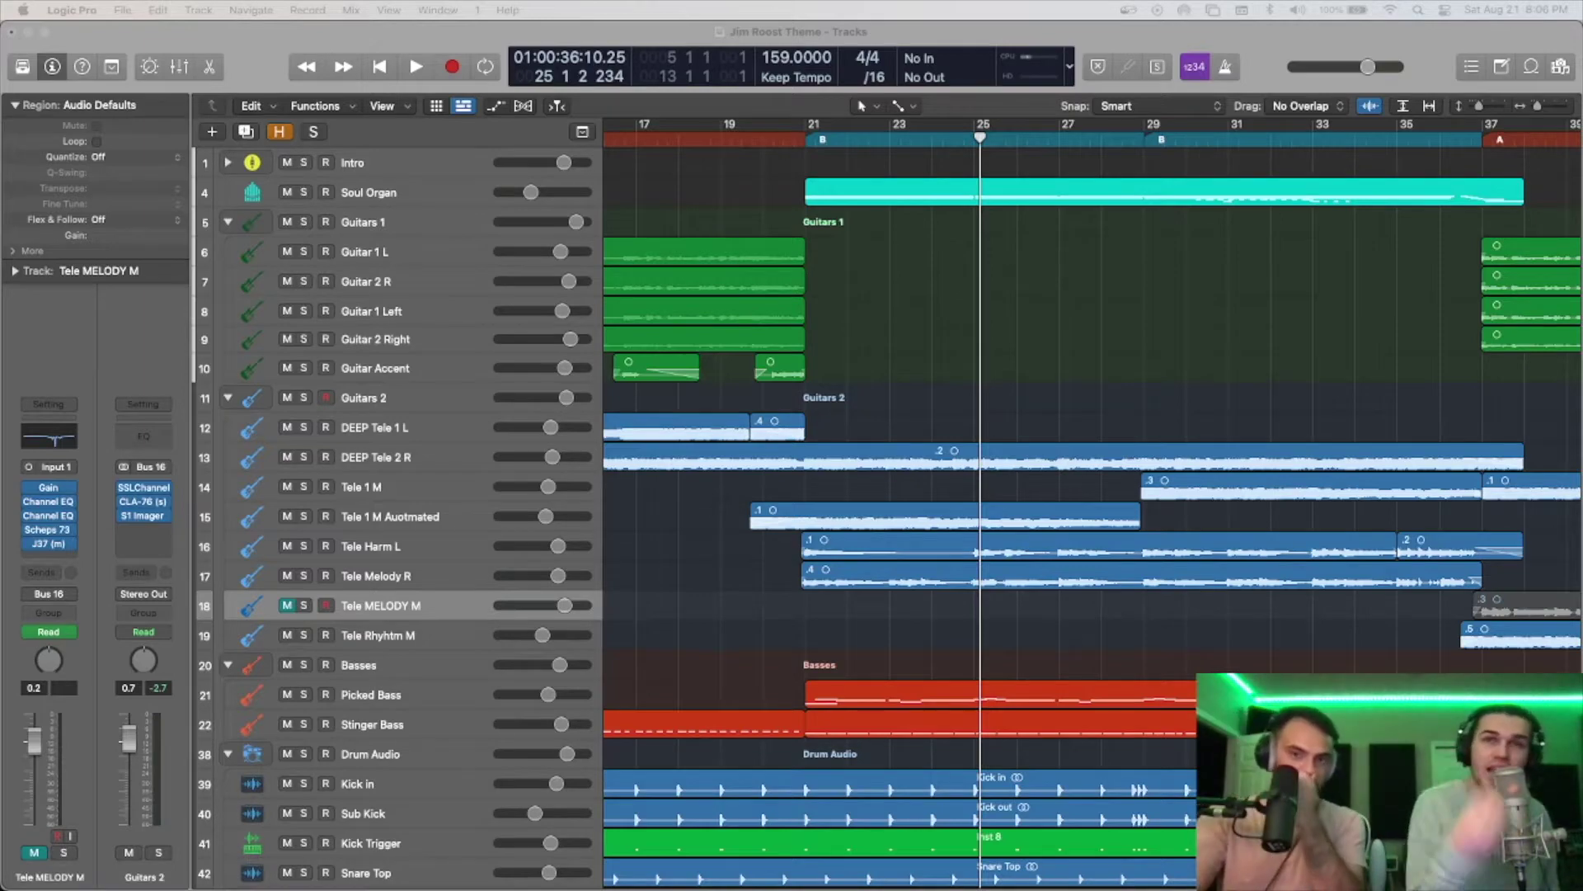
scroll(797, 767, "down", 10)
scroll(813, 412, "left", 15)
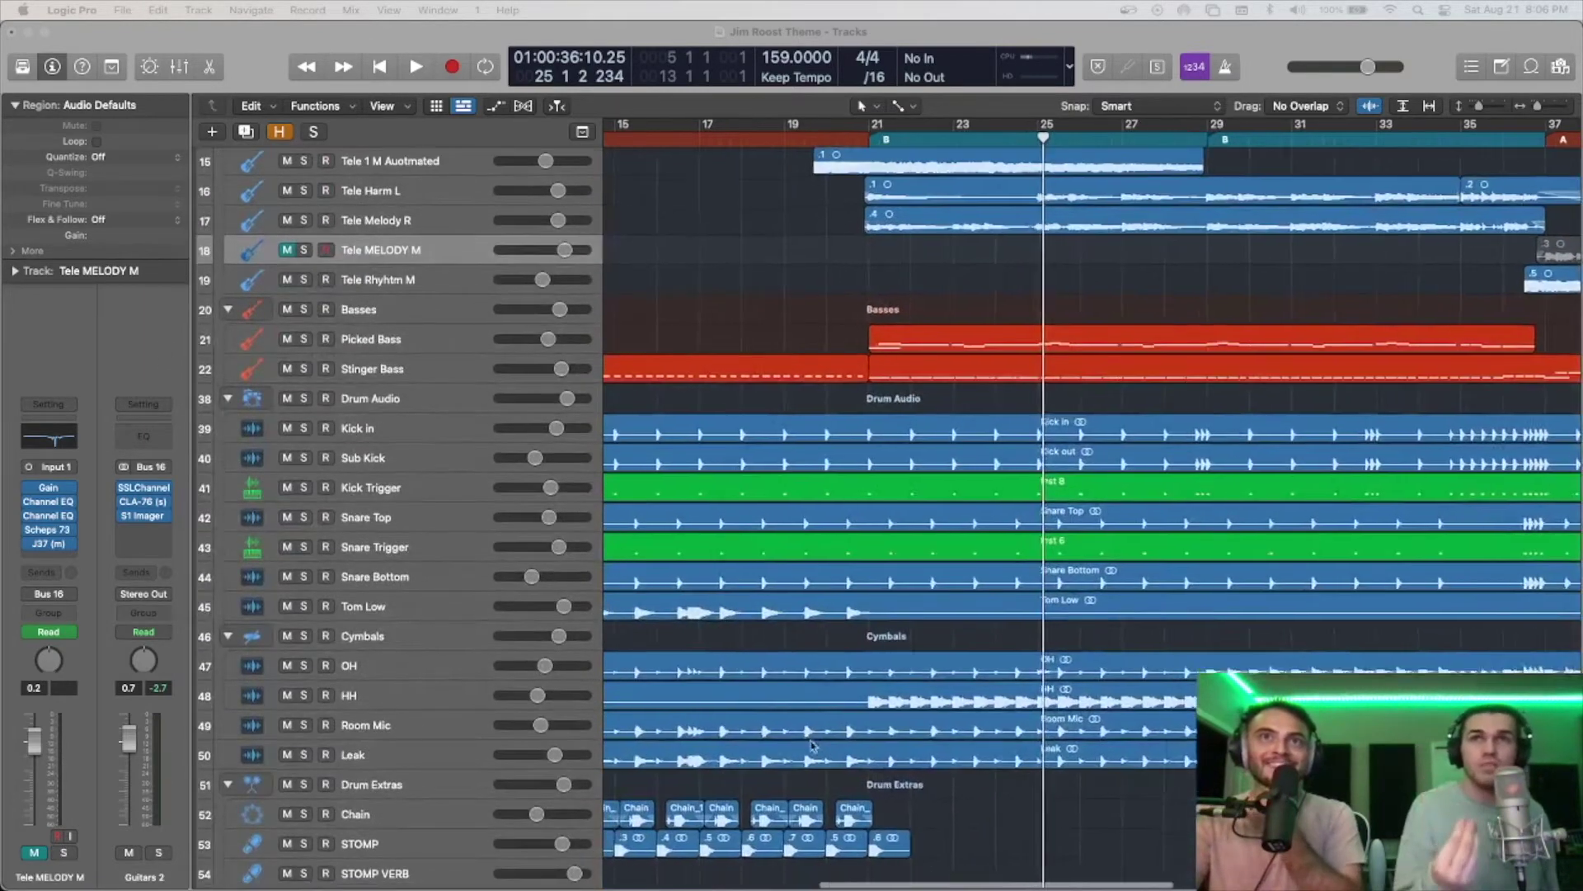
left_click(780, 126)
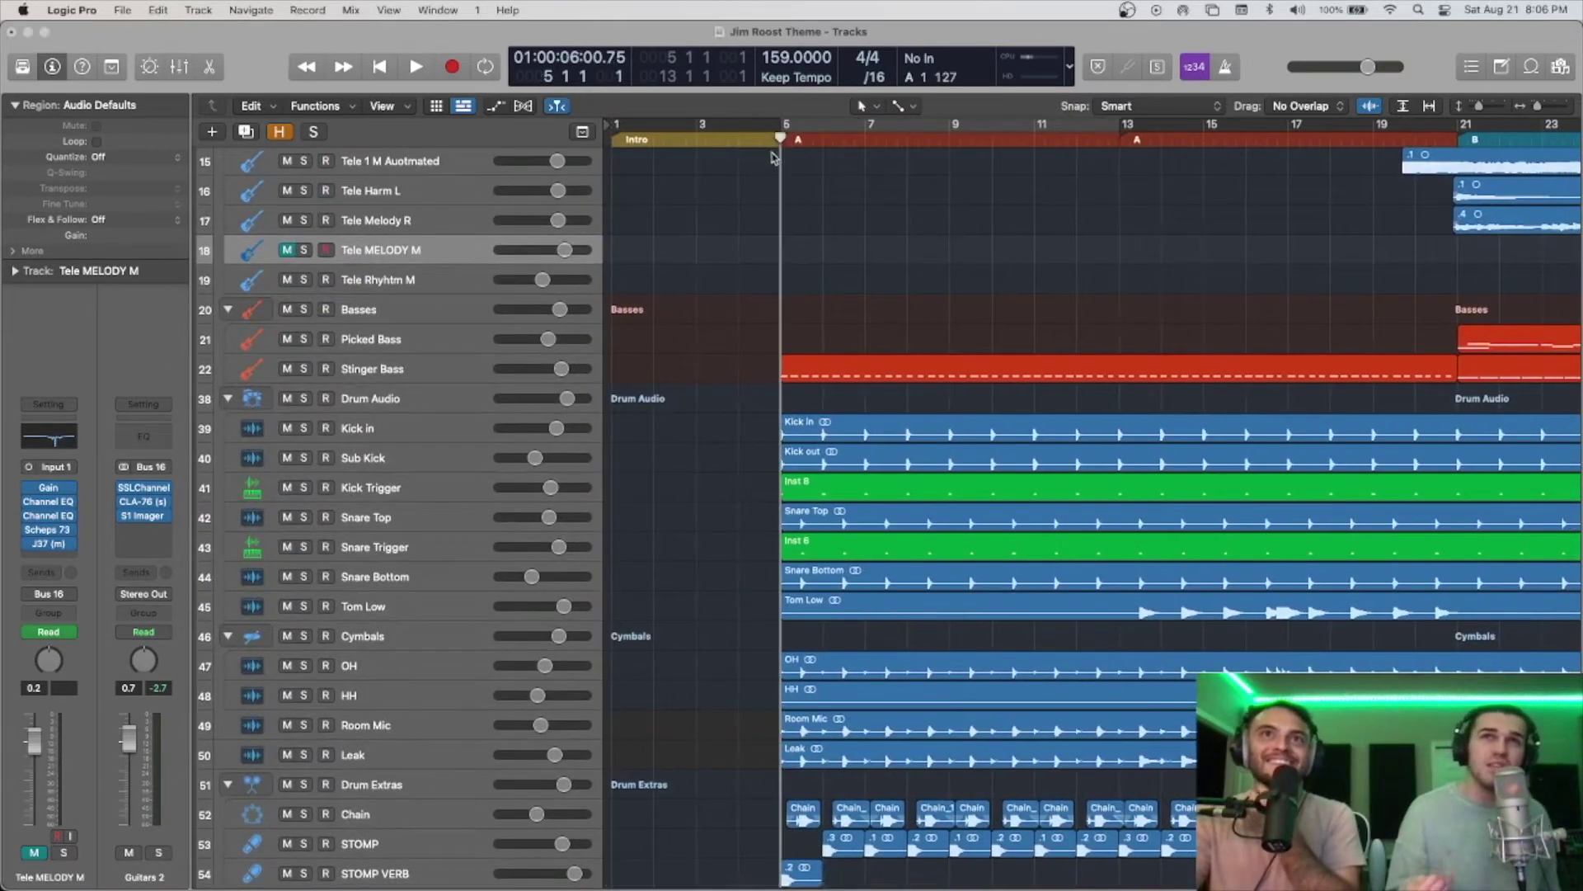
left_click(304, 398)
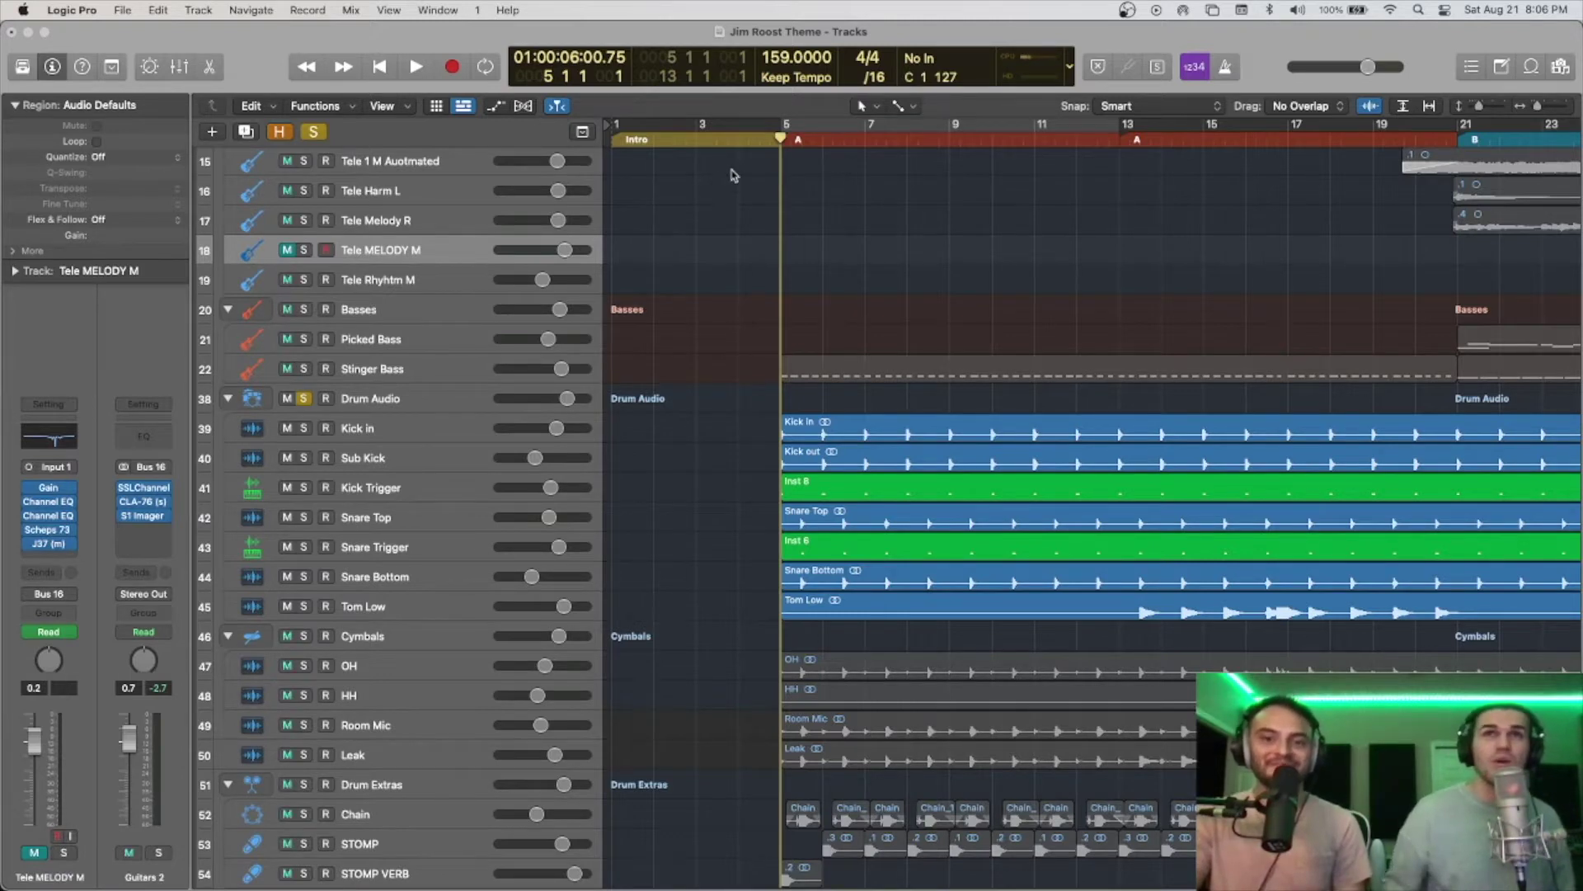
left_click(739, 142)
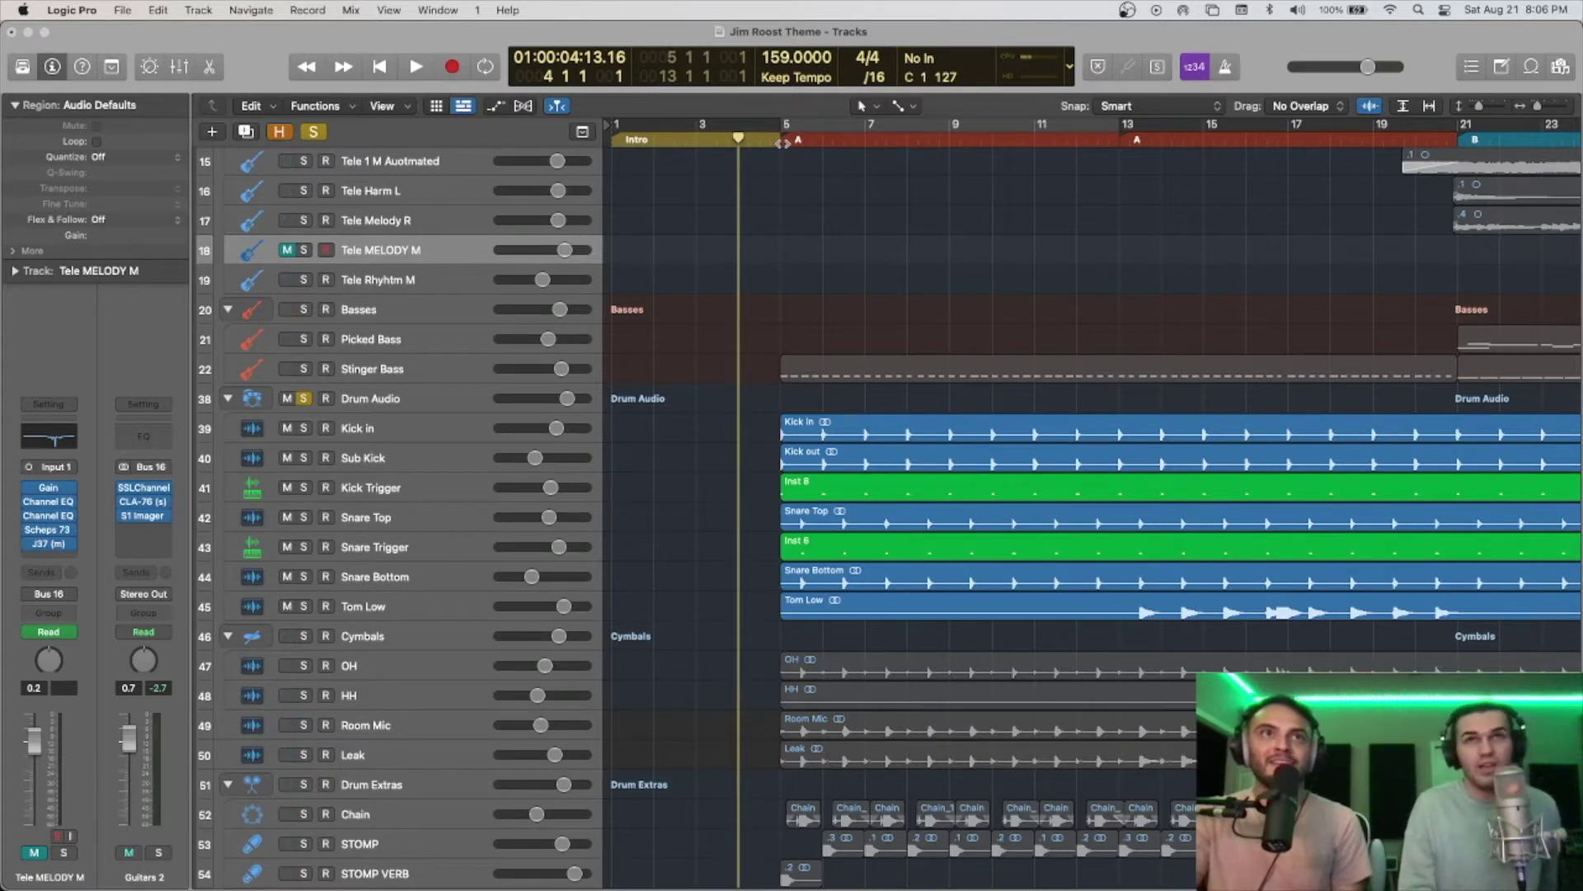
left_click(782, 142)
key("space")
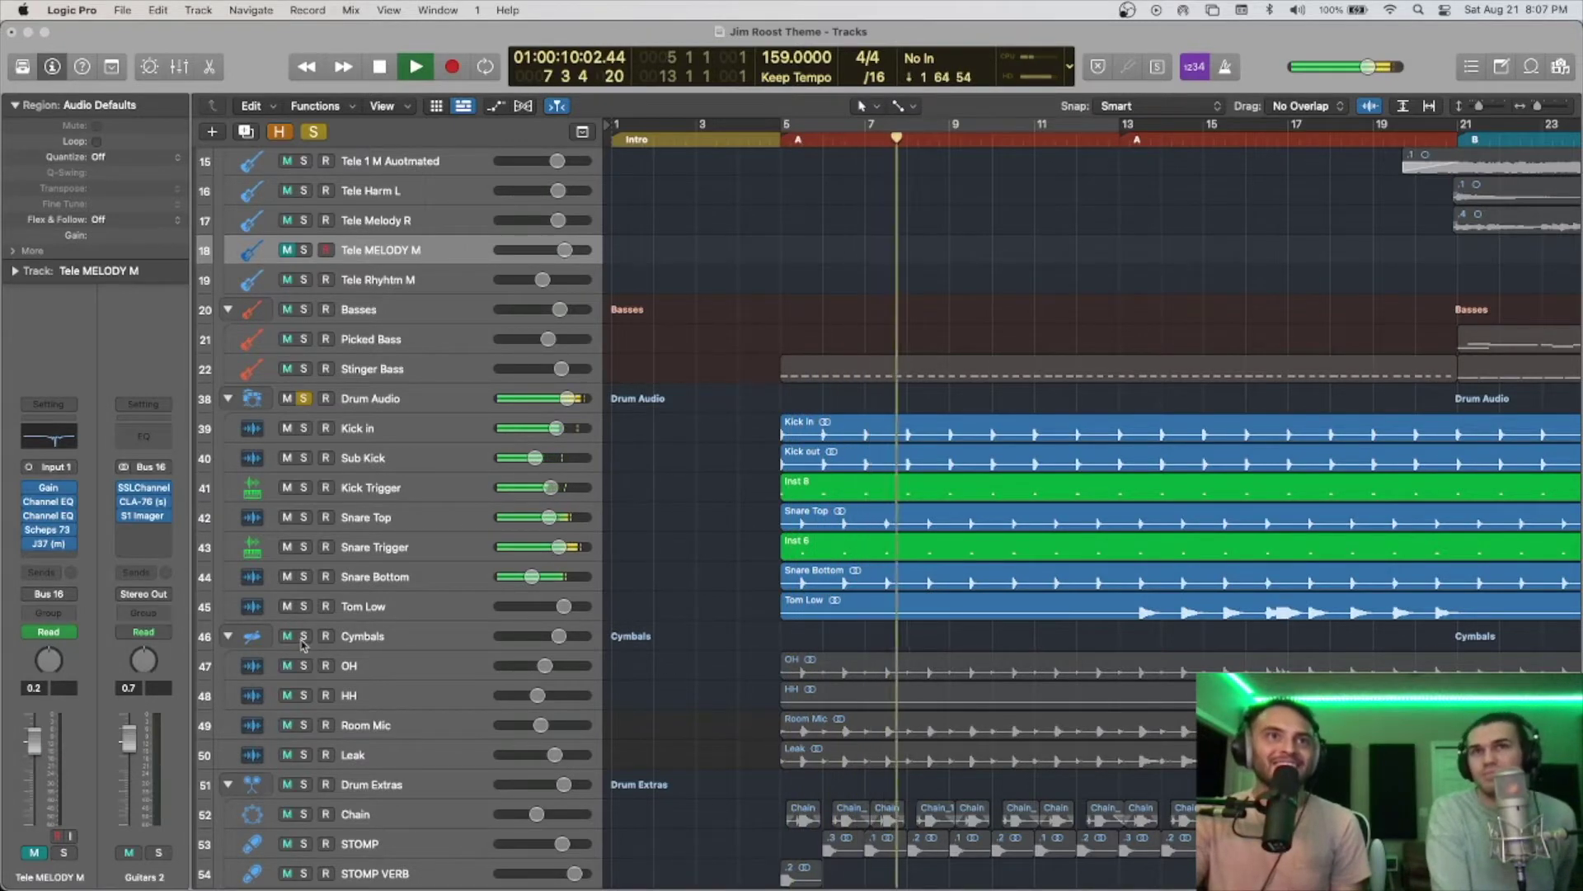
Step: Add the Cymbals stack, Room Mic and Leak to the soloed drums and follow playback through the A sections into the B section
left_click(303, 666)
left_click(303, 725)
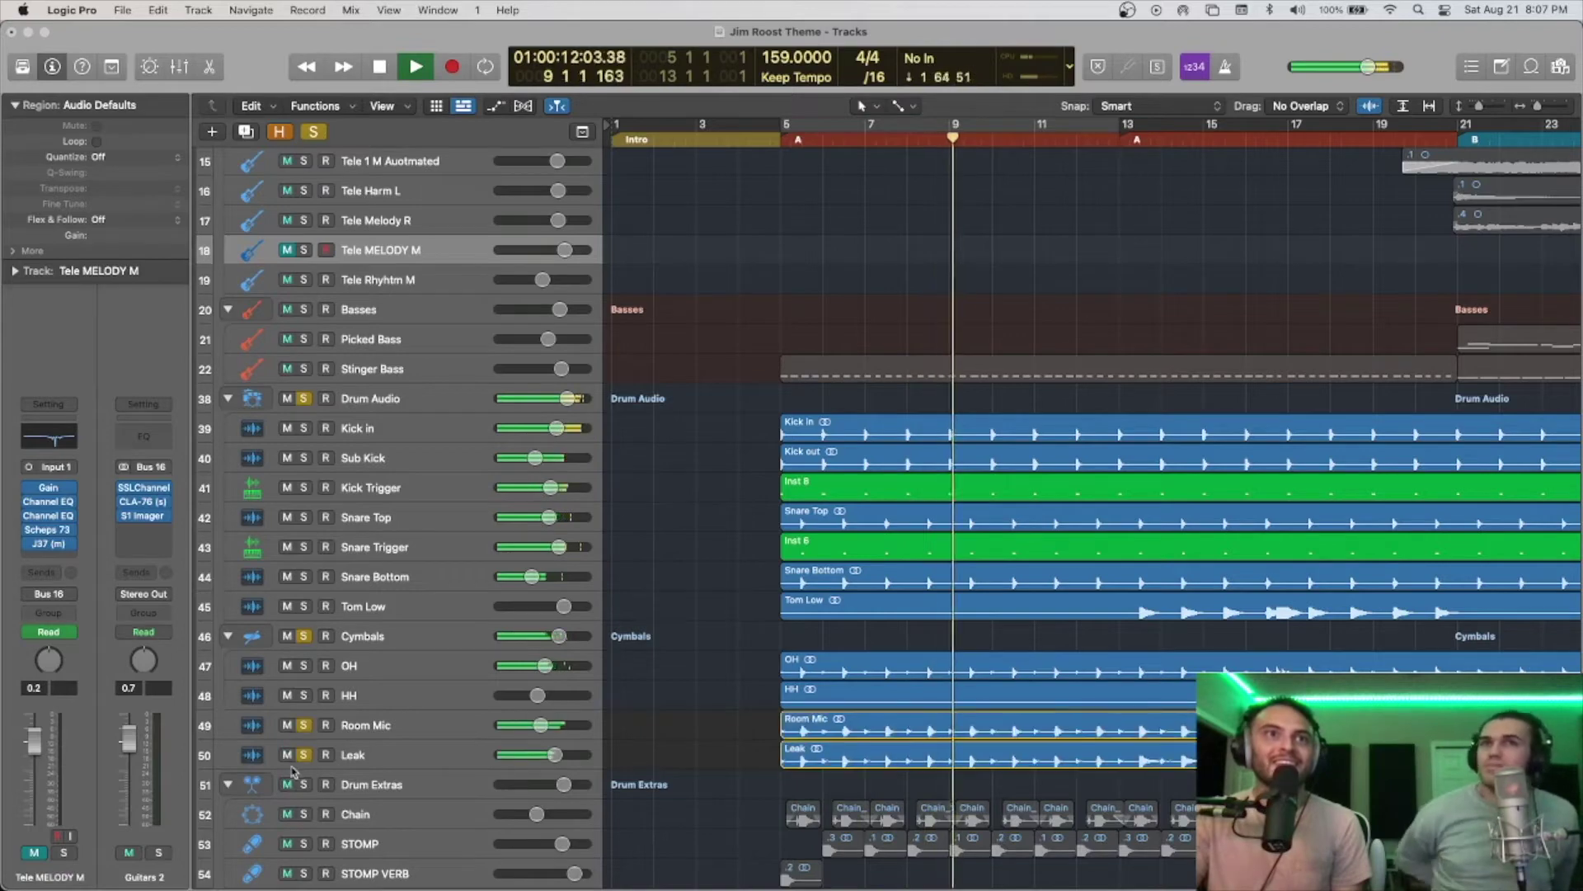
left_click(304, 755)
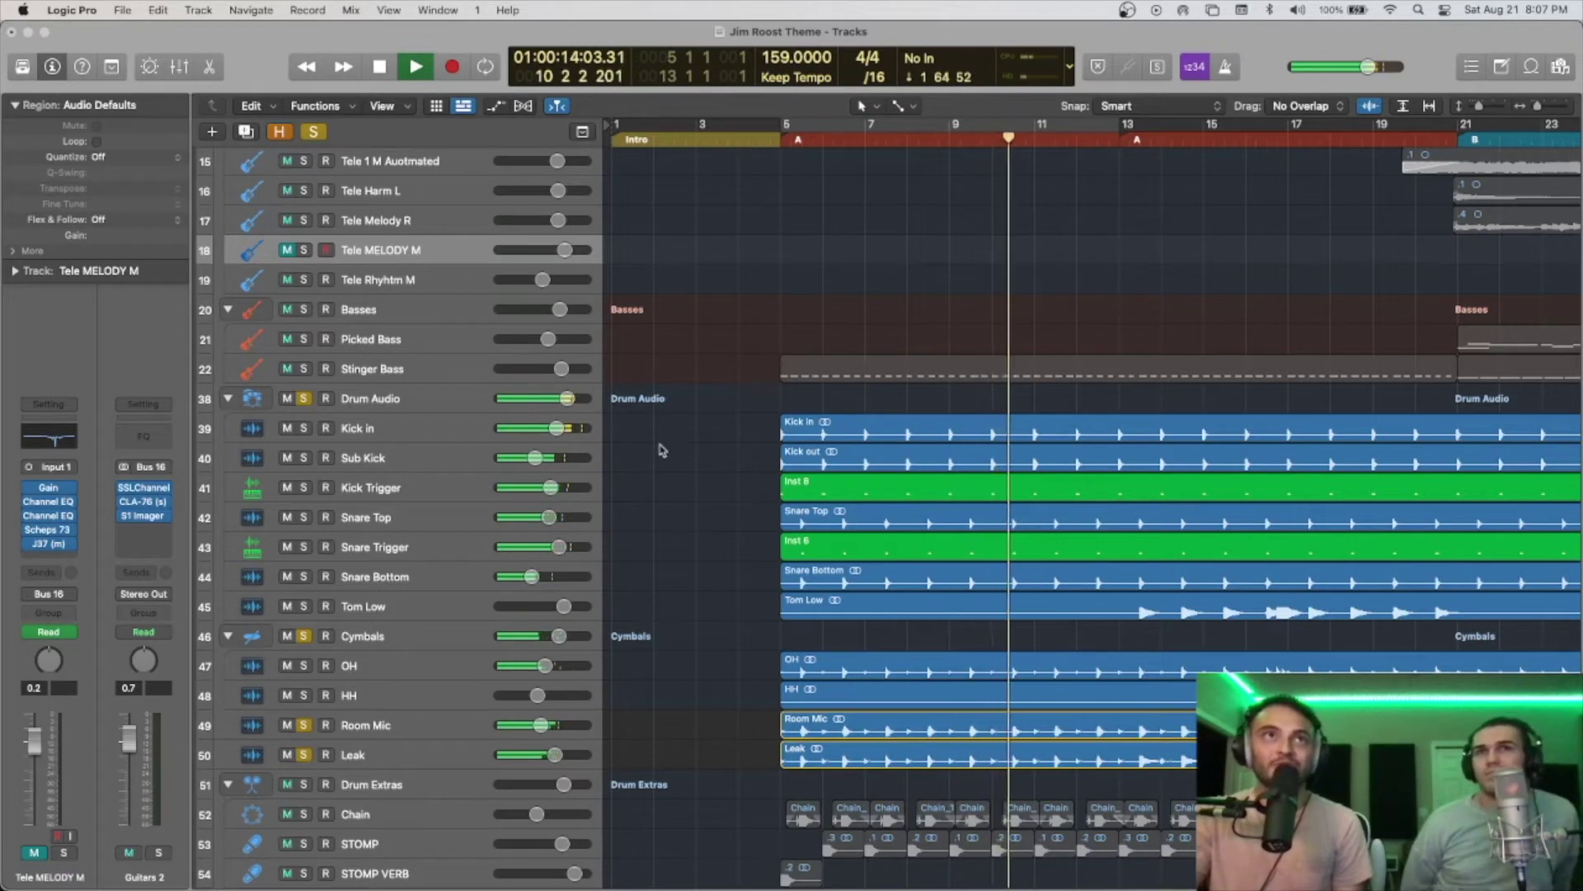
scroll(649, 557, "up", 10)
scroll(668, 557, "down", 5)
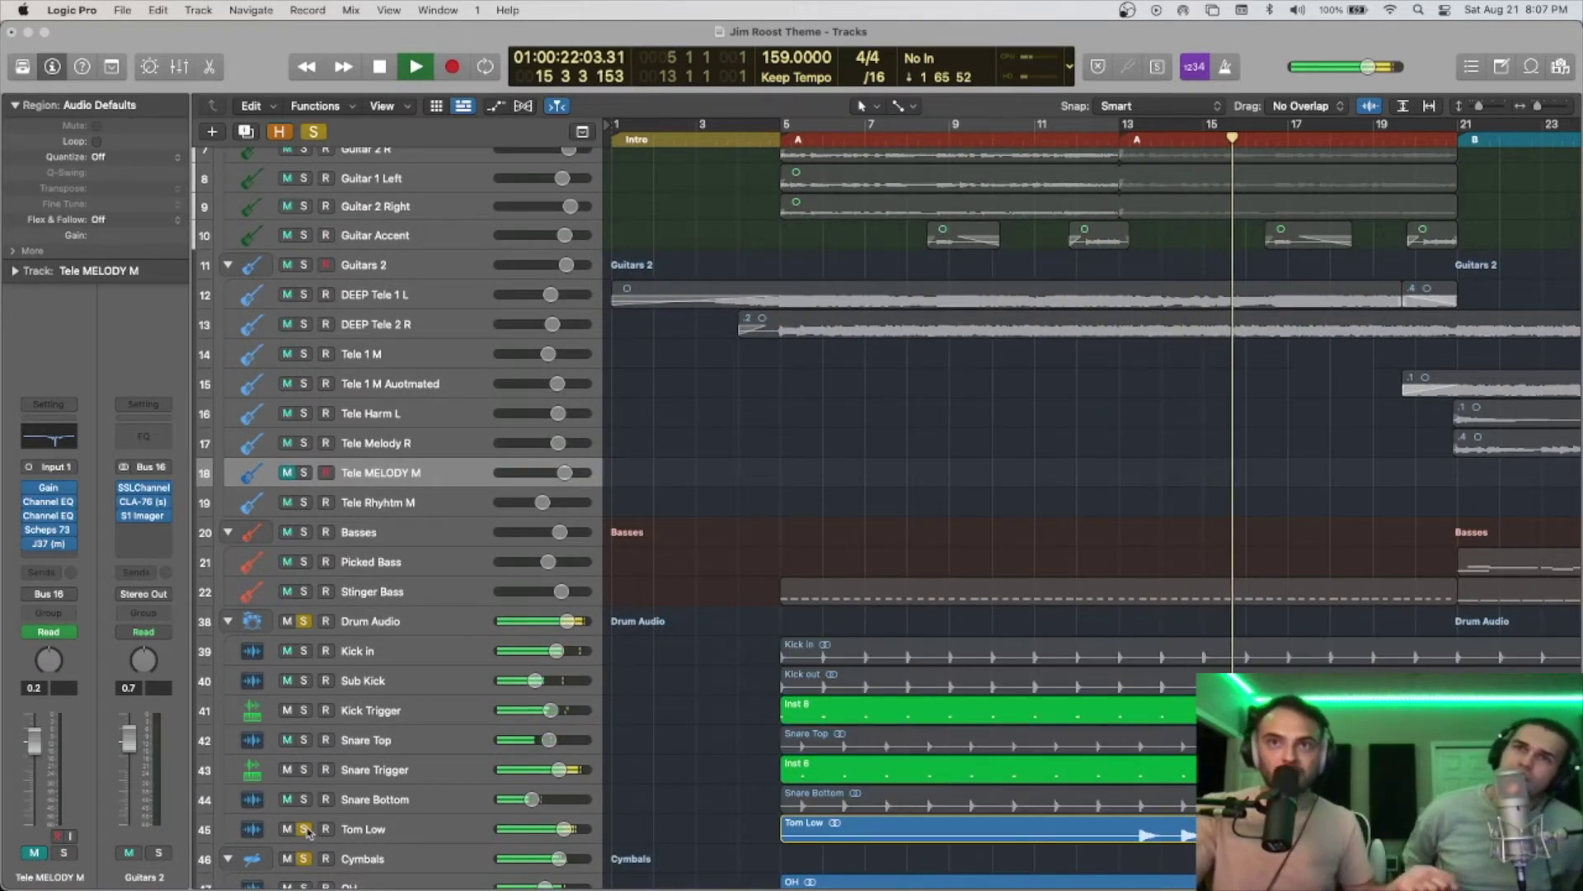
scroll(705, 727, "down", 1)
scroll(705, 727, "down", 1)
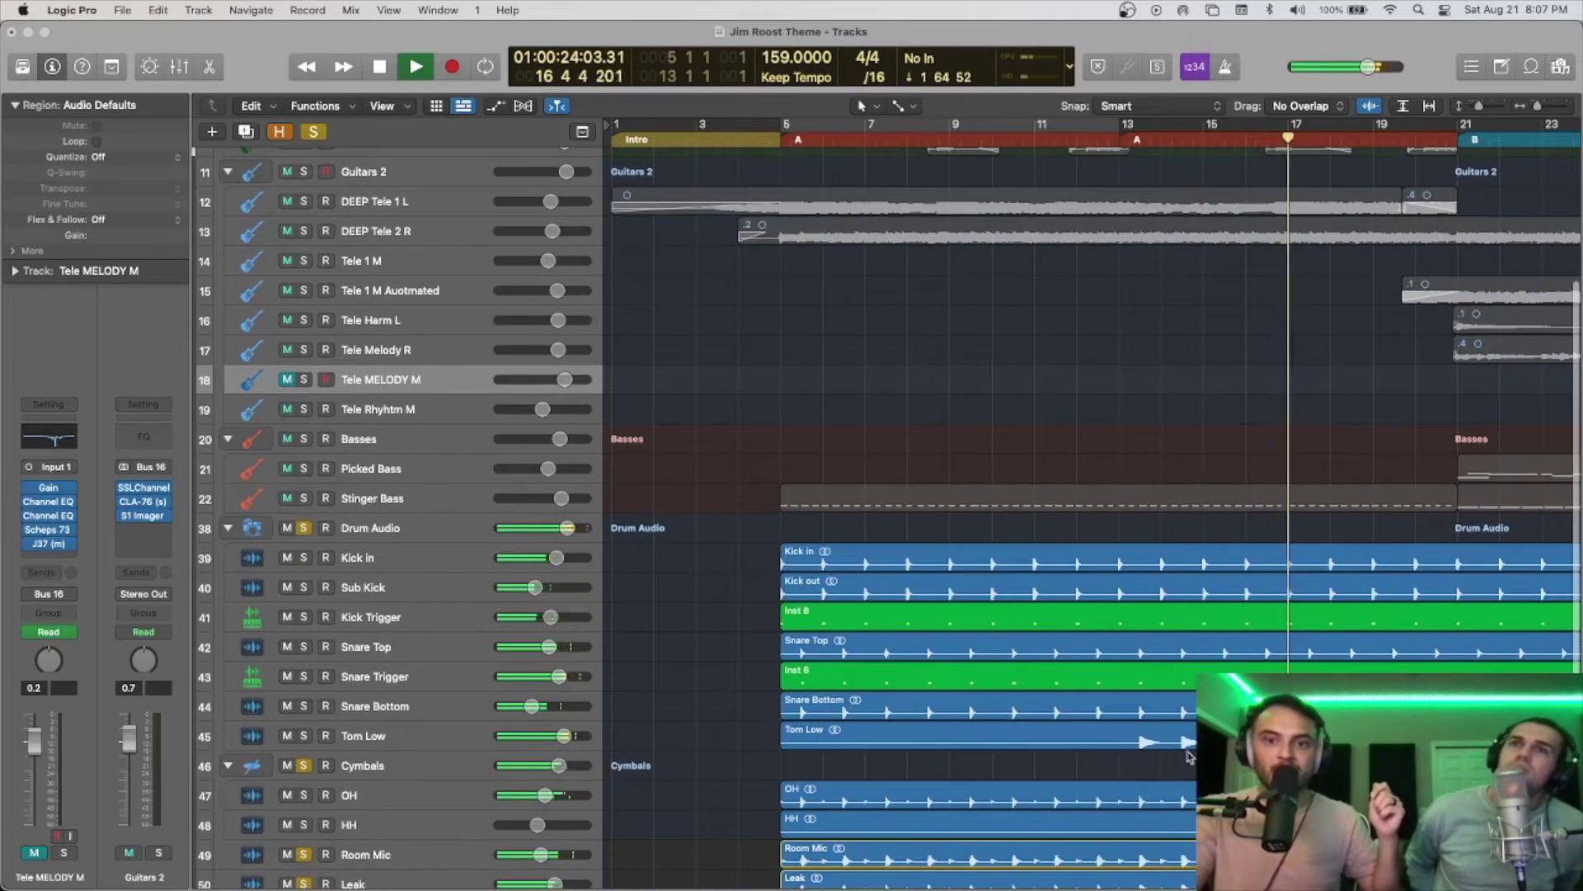
scroll(1152, 758, "down", 5)
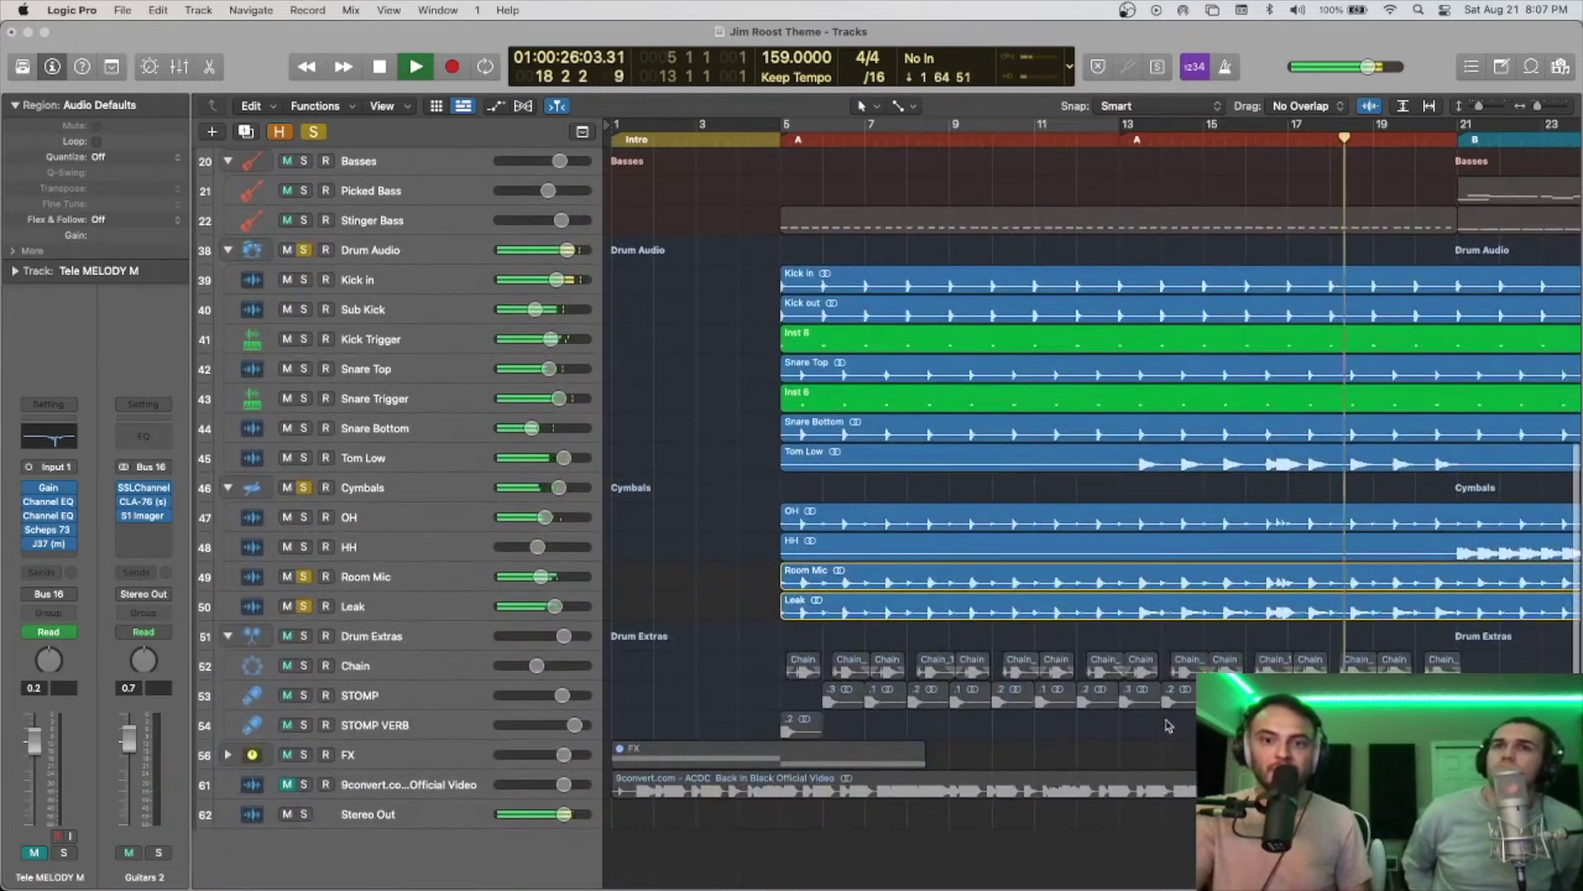
scroll(1246, 455, "right", 5)
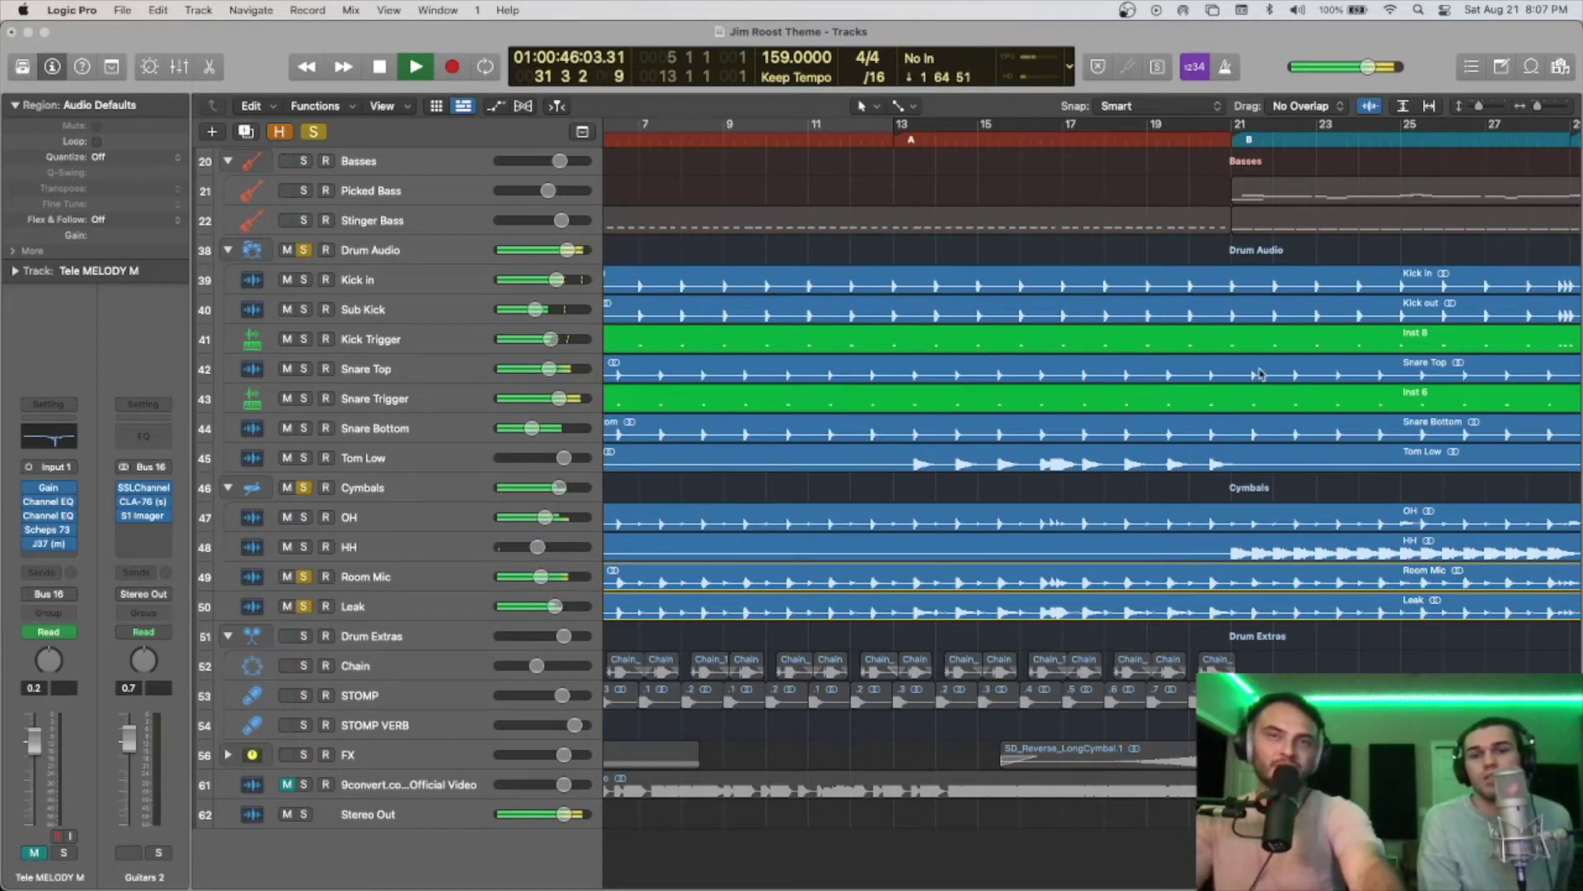
Step: Stop playback in the second B section and clear the solos on Drum Audio, Cymbals, Room Mic and Leak
key("space")
scroll(1268, 276, "down", 5)
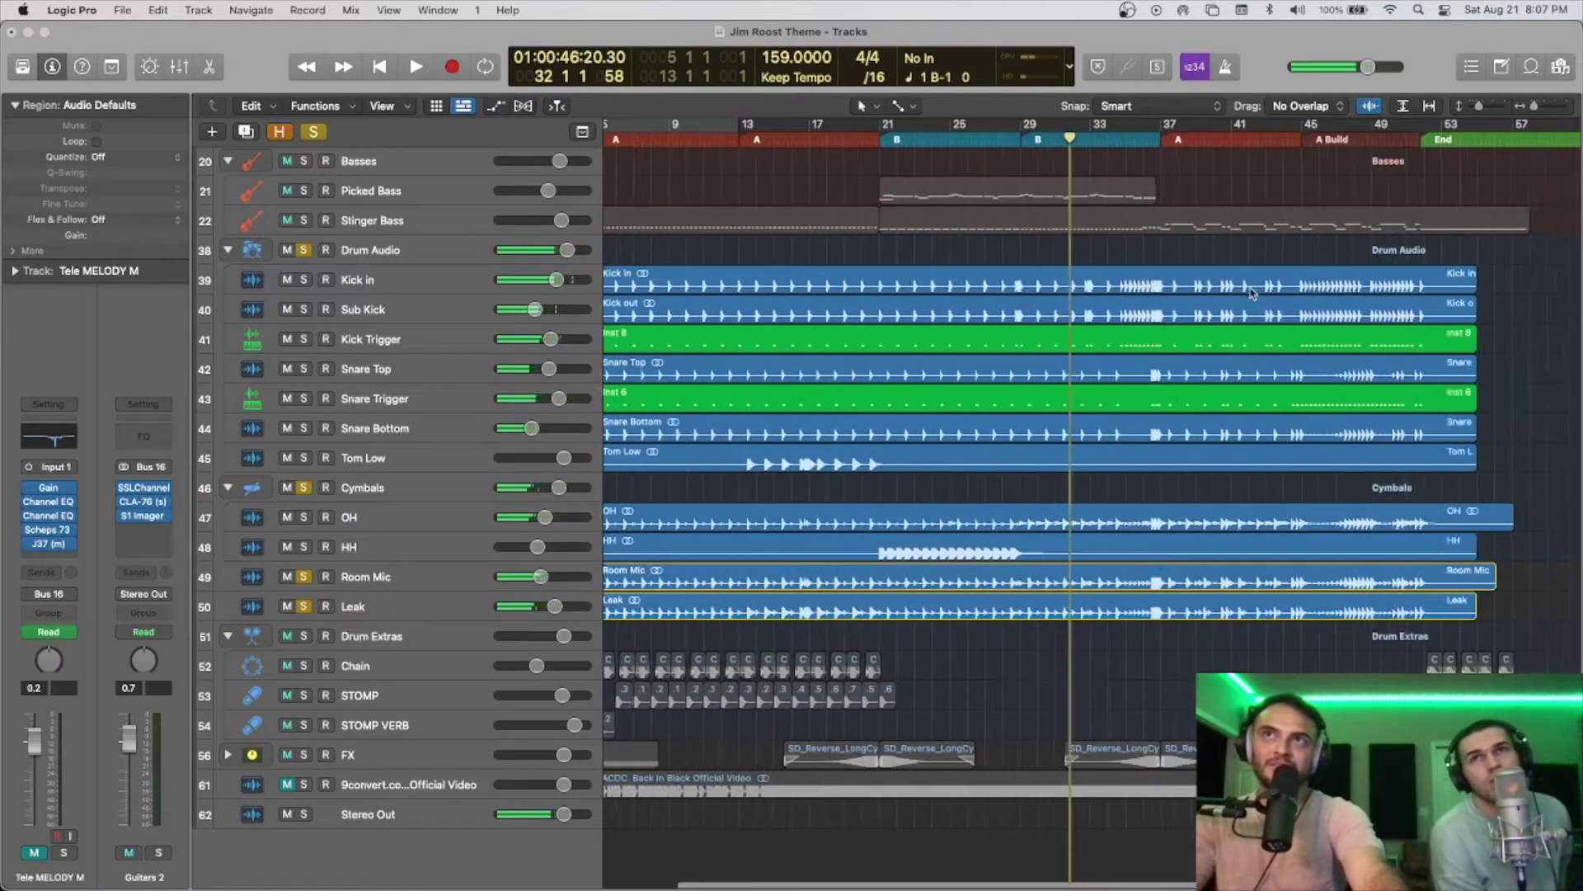
key("super+Right")
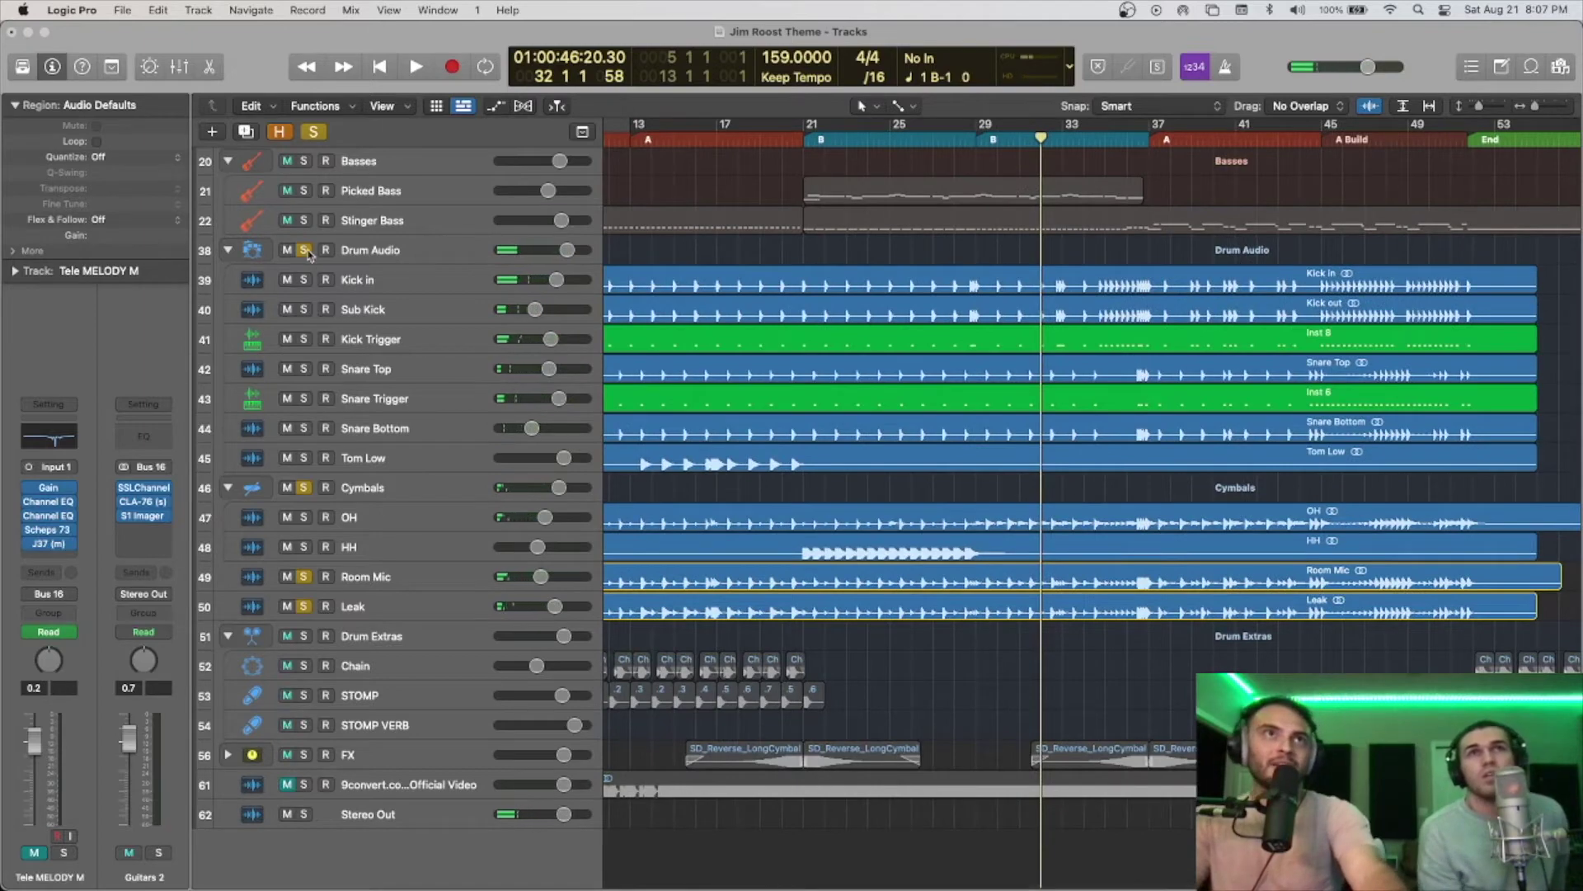
left_click_drag(304, 250, 304, 609)
Step: Solo the Basses stack and play it from the start of the first A section at bar 5
scroll(753, 525, "up", 5)
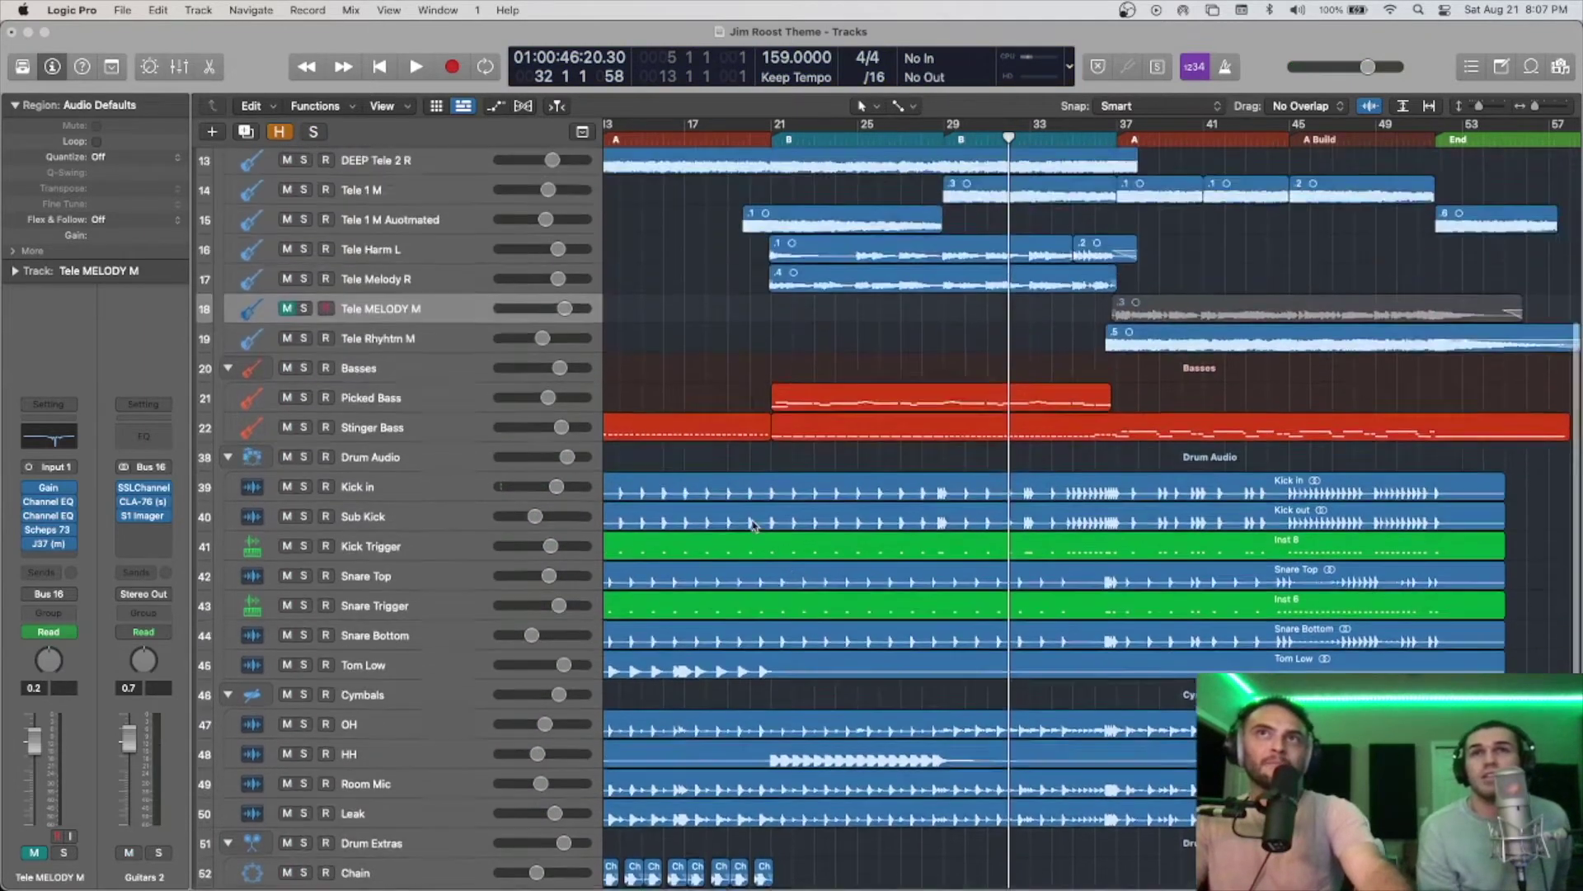
scroll(753, 525, "up", 3)
scroll(753, 526, "left", 3)
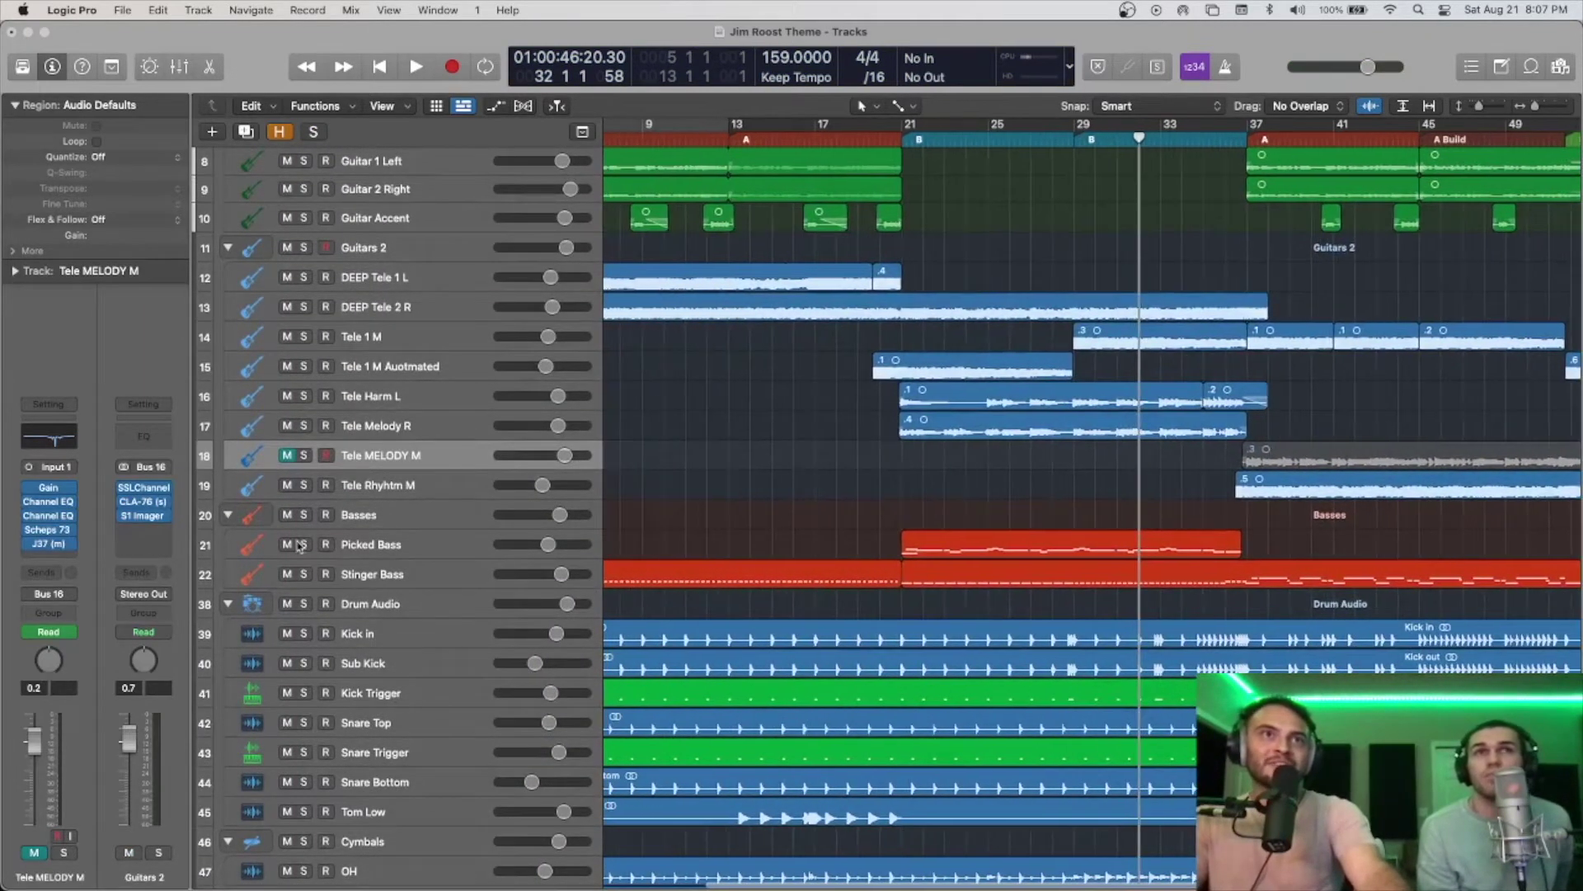
left_click(304, 515)
scroll(693, 247, "left", 5)
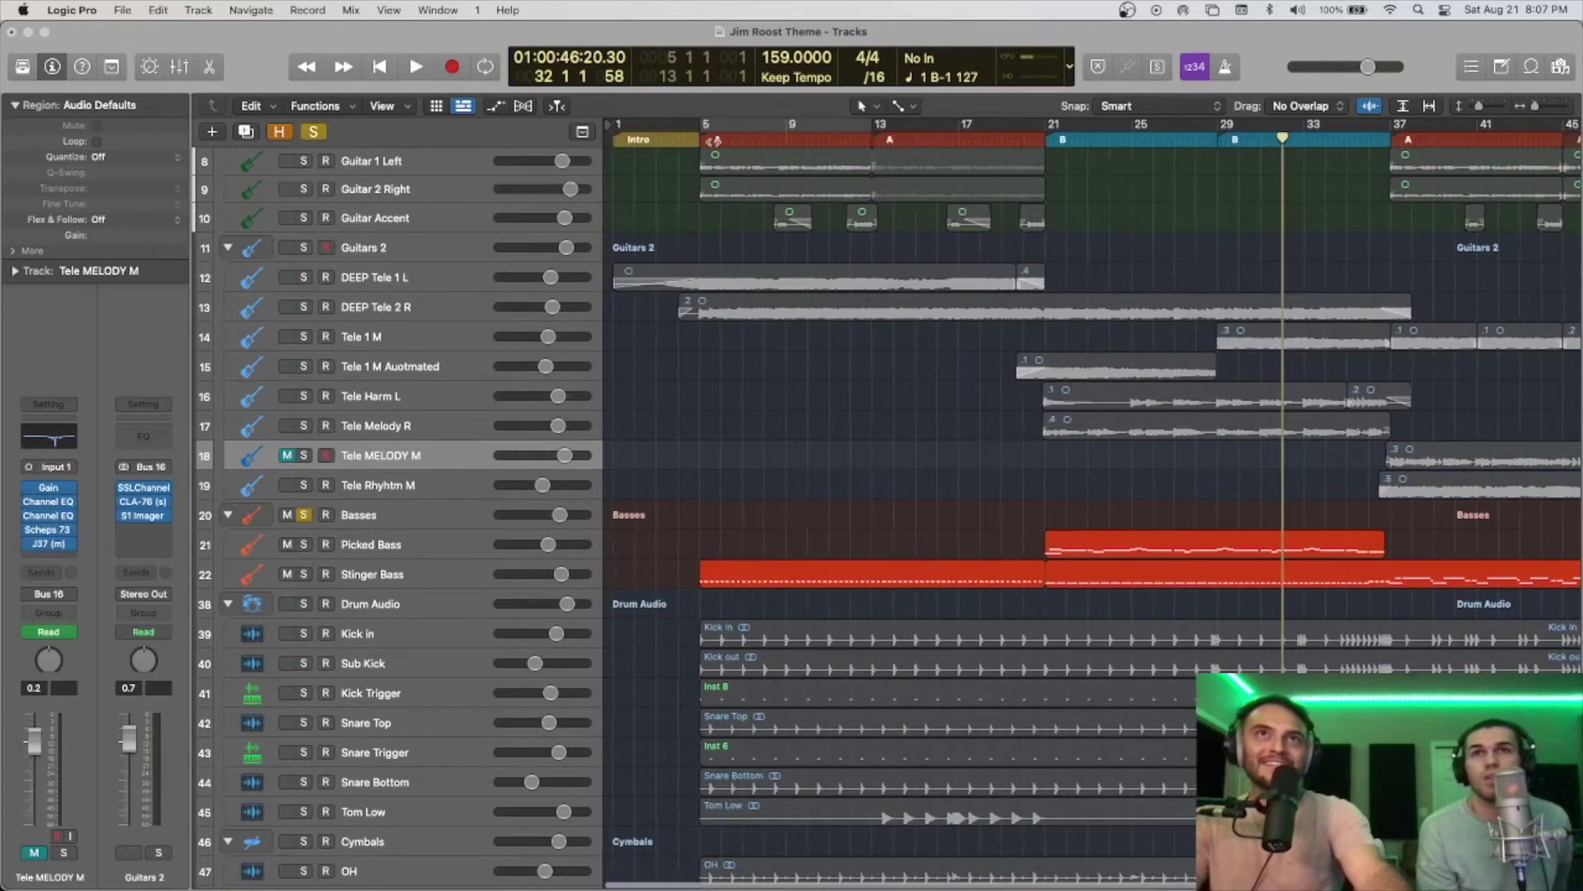
left_click(697, 125)
key("space")
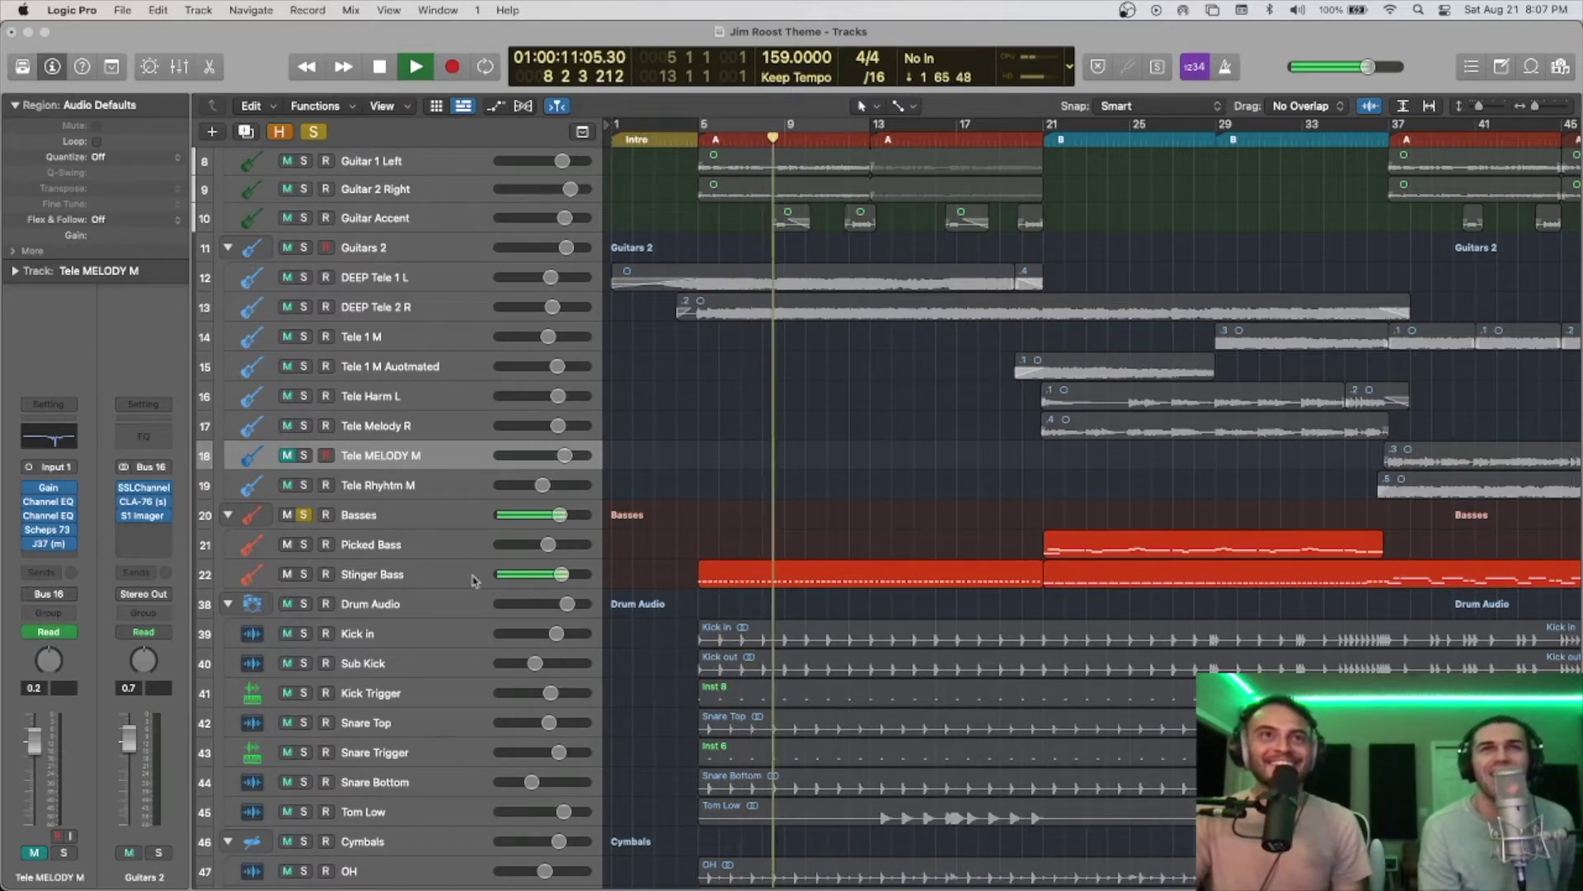
Step: Add the Drum Audio stack to the soloed basses and continue playback from just before the B section at bar 21
left_click(305, 604)
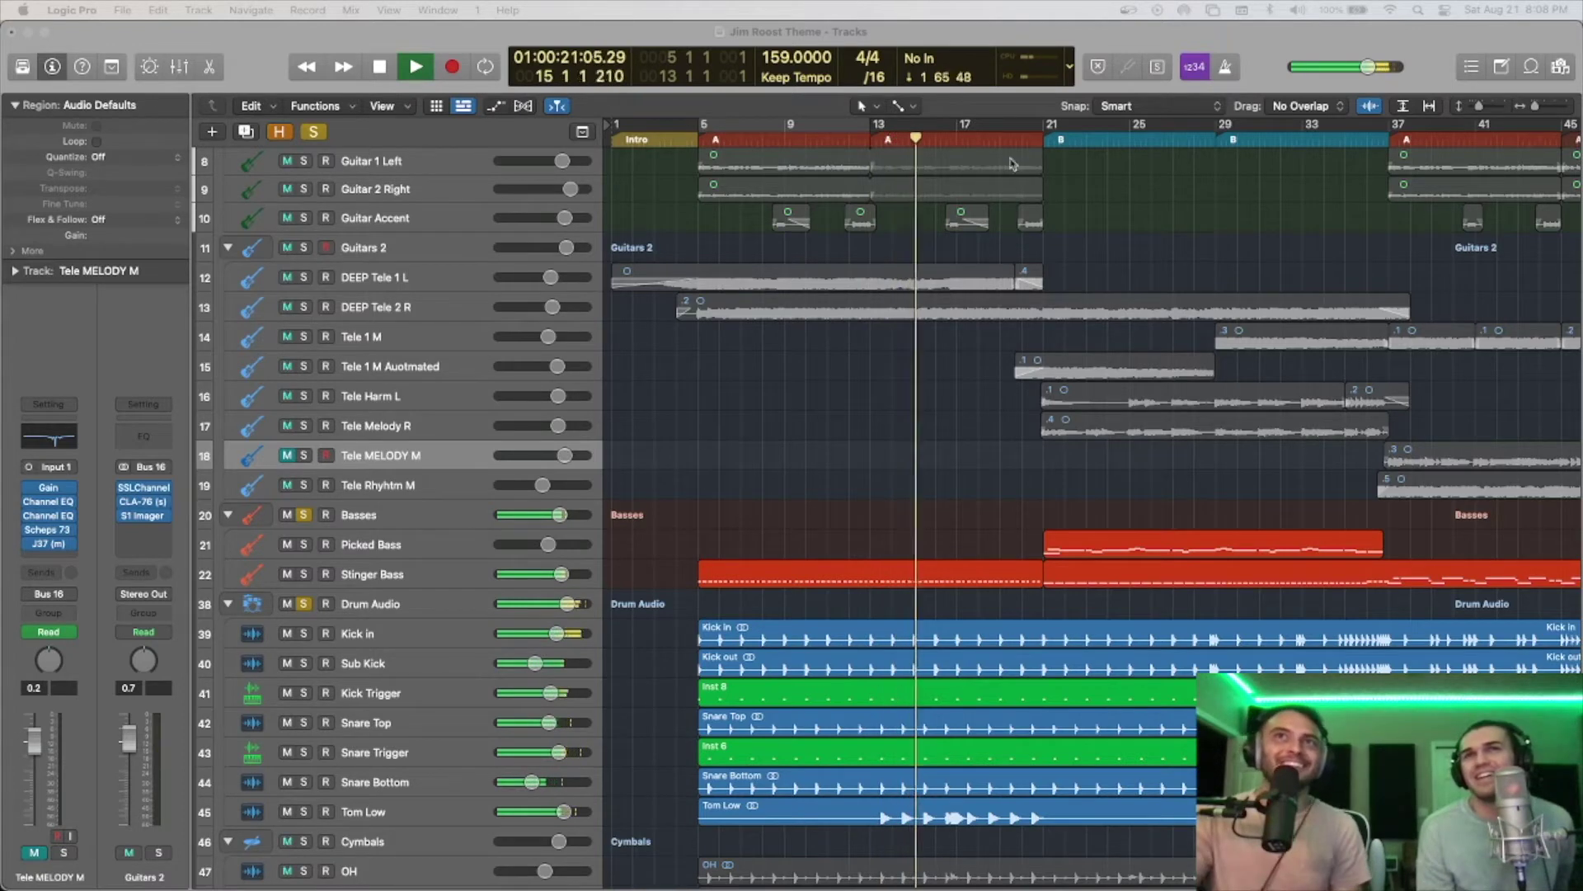
left_click(1037, 140)
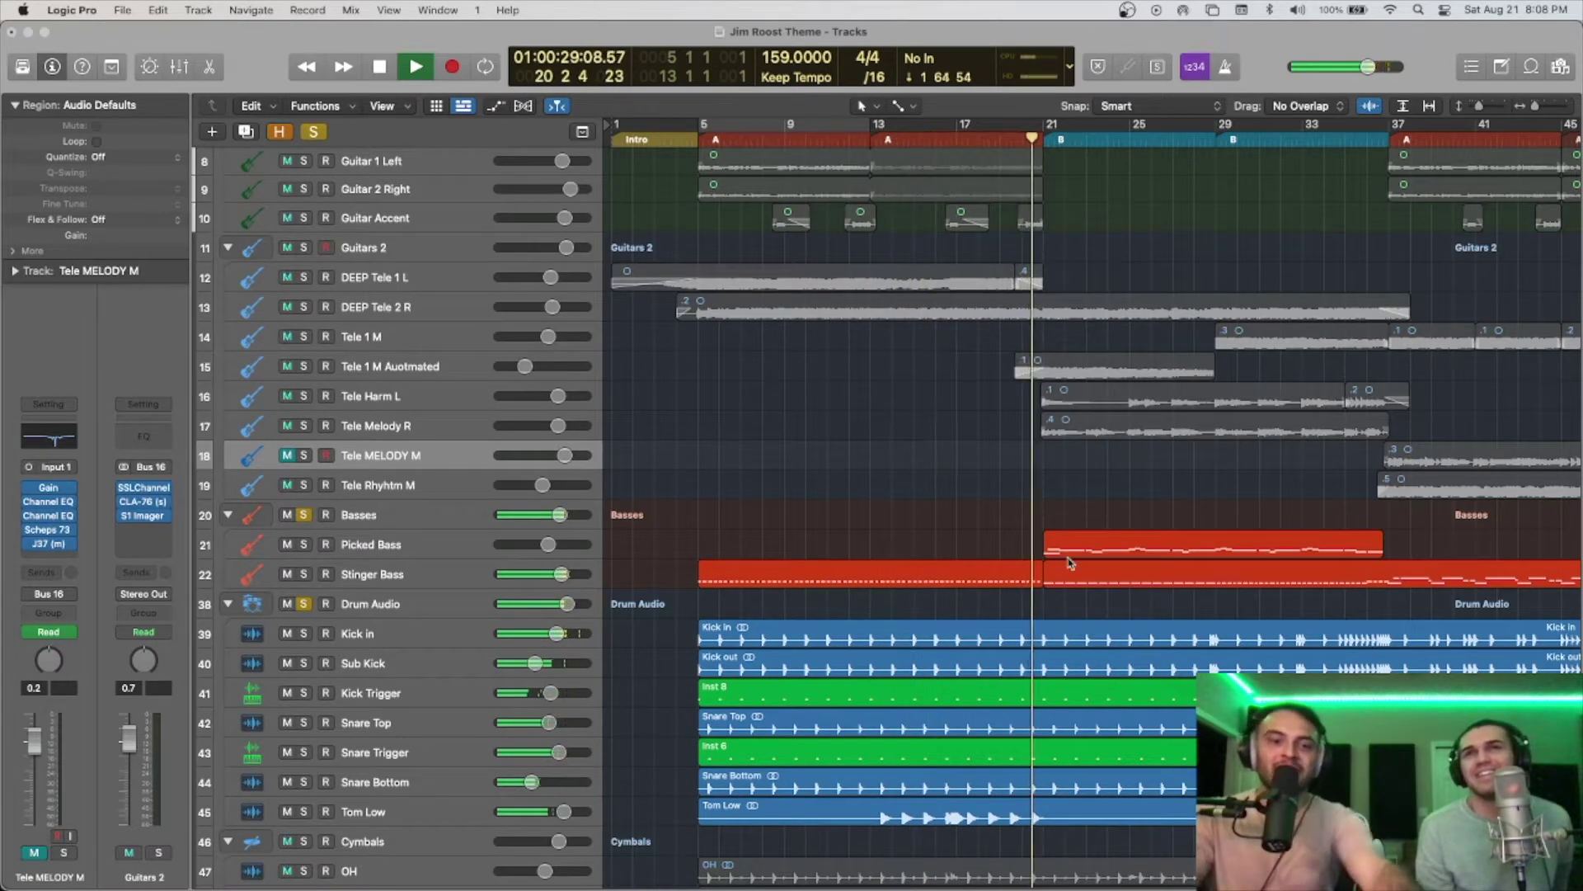
scroll(1080, 559, "right", 1)
scroll(1080, 558, "up", 6)
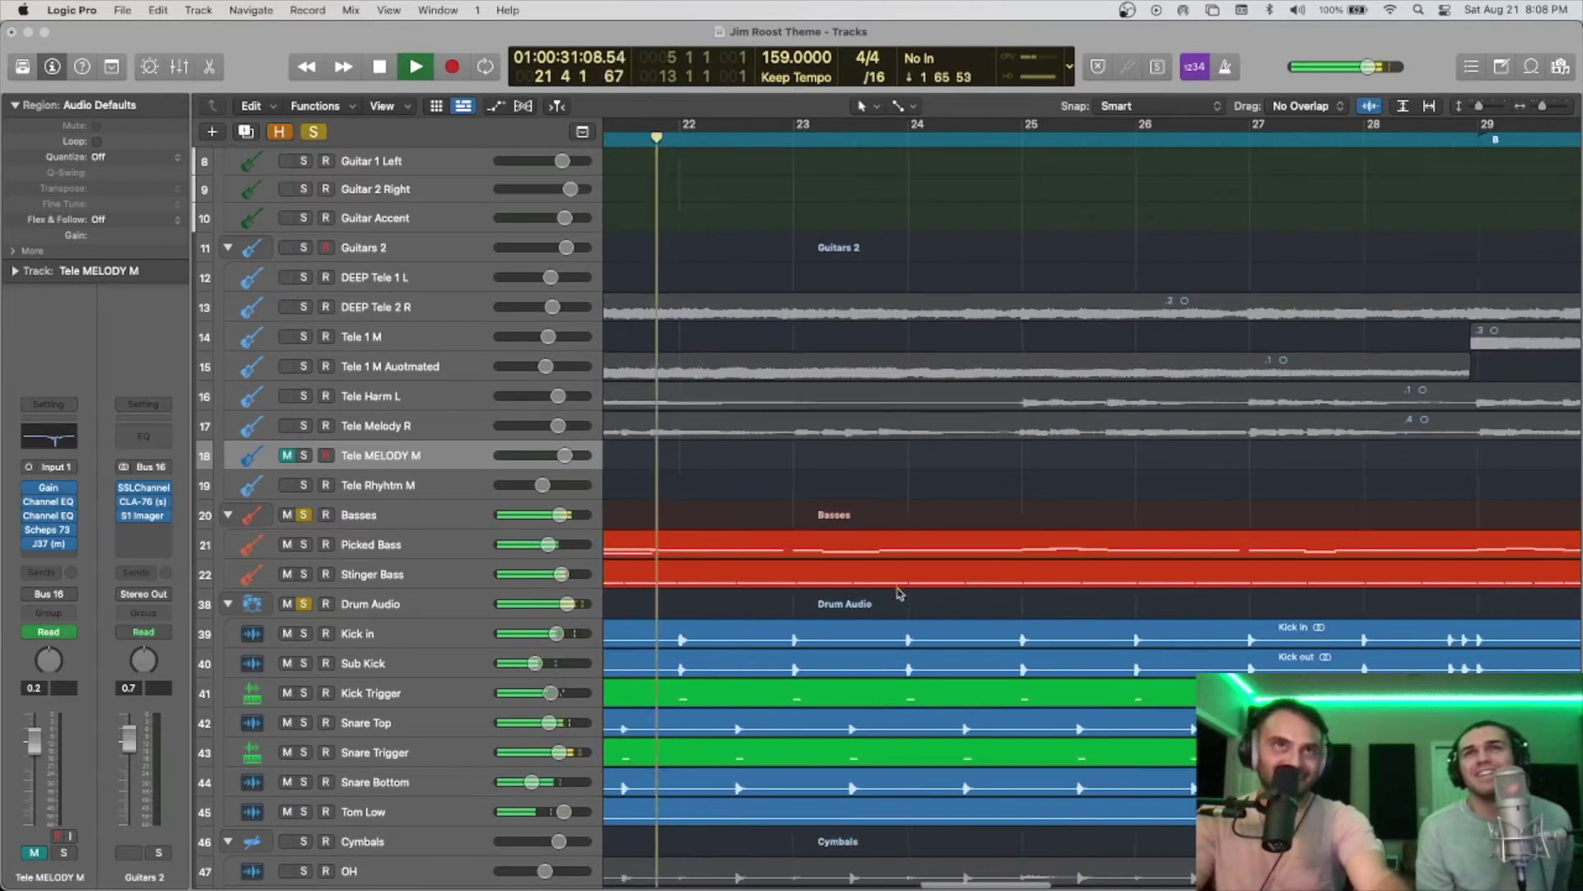
scroll(889, 584, "right", 3)
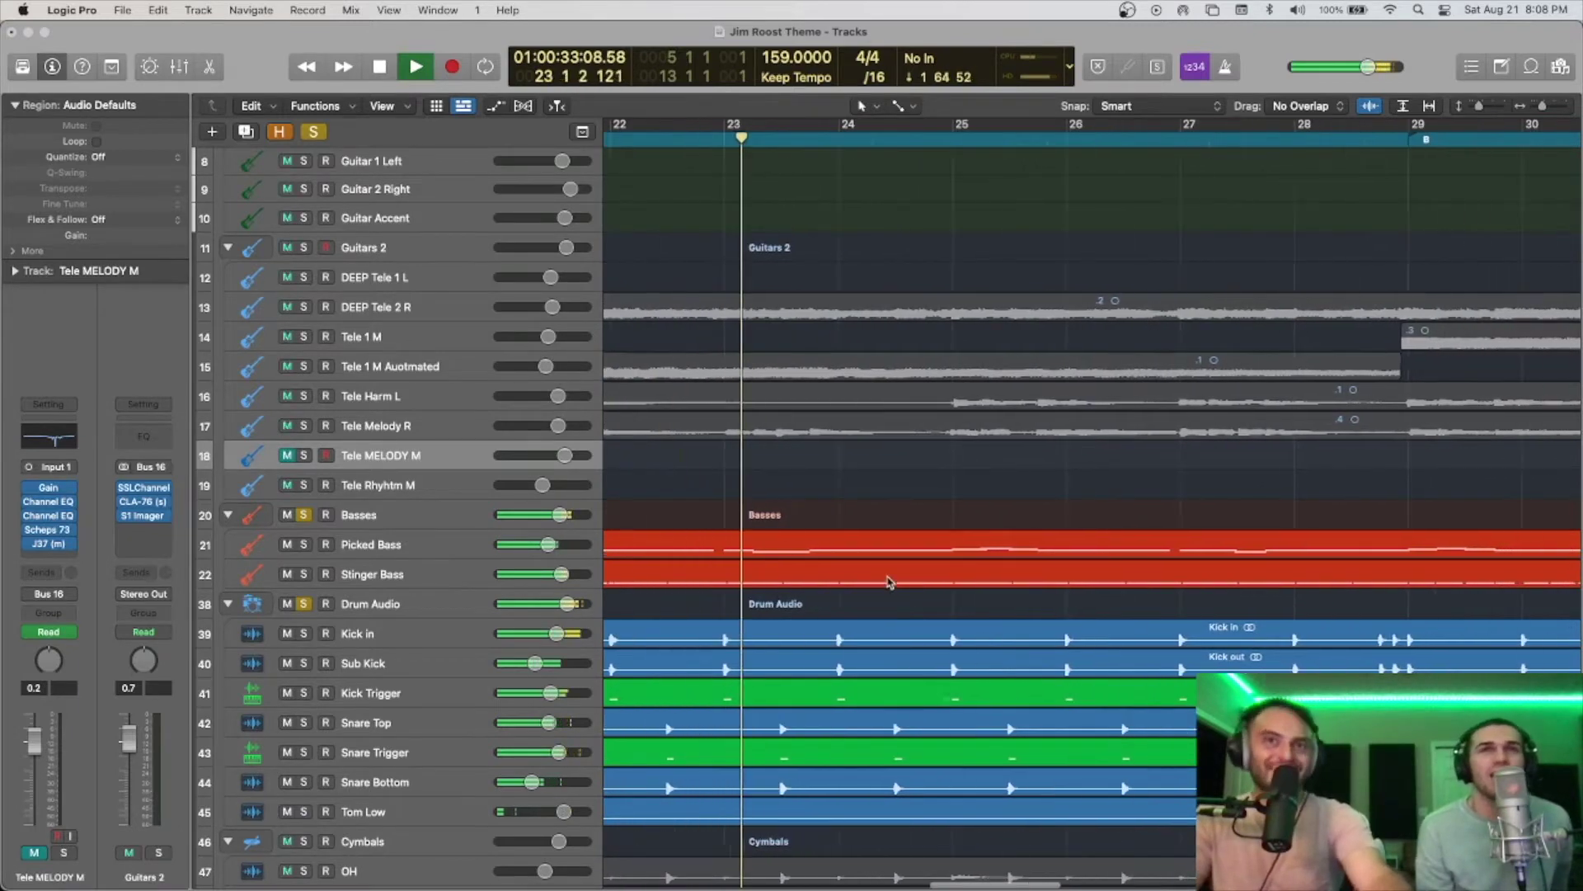
scroll(889, 579, "down", 5)
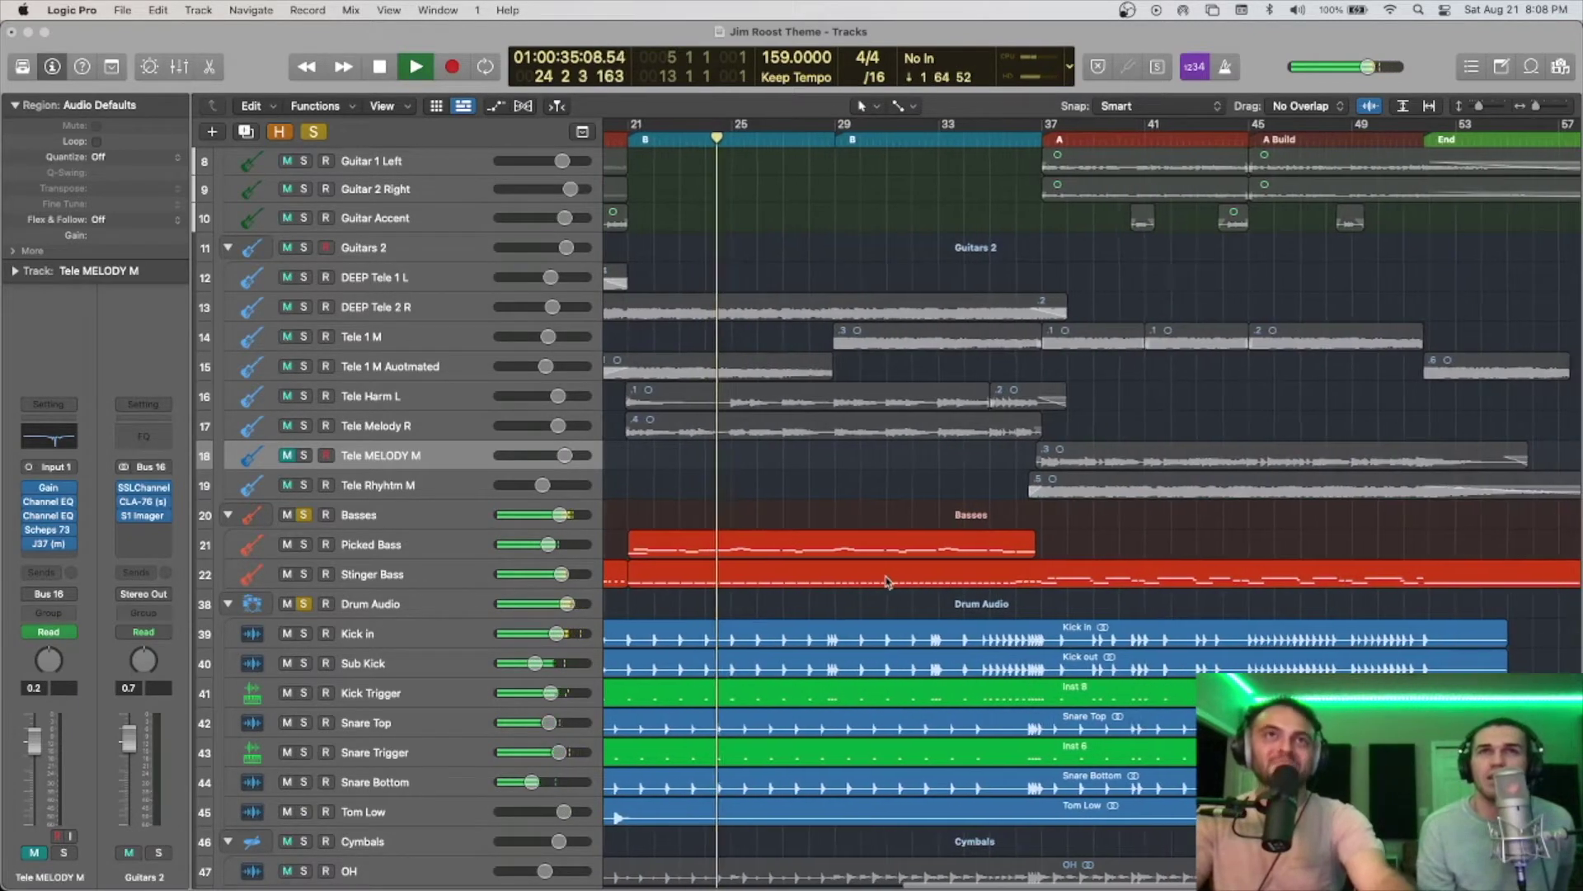
Step: Briefly toggle the solo on Tele 1 M Auotmated and add Tele Harm L and Tele Melody R to the soloed bass and drums
left_click(303, 366)
left_click(304, 366)
left_click(304, 395)
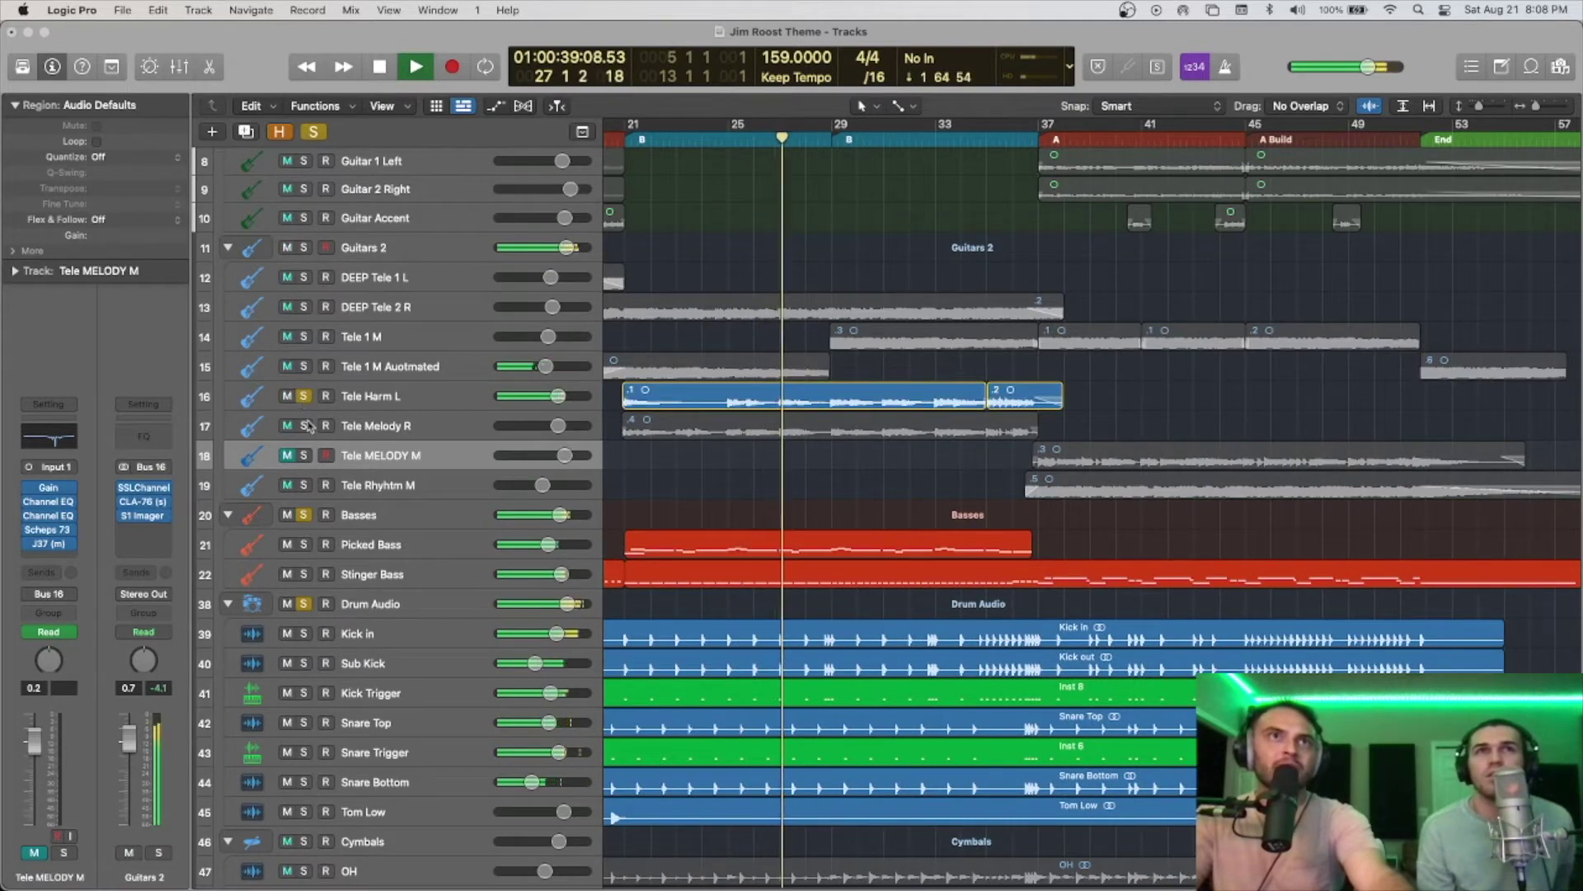
left_click(306, 425)
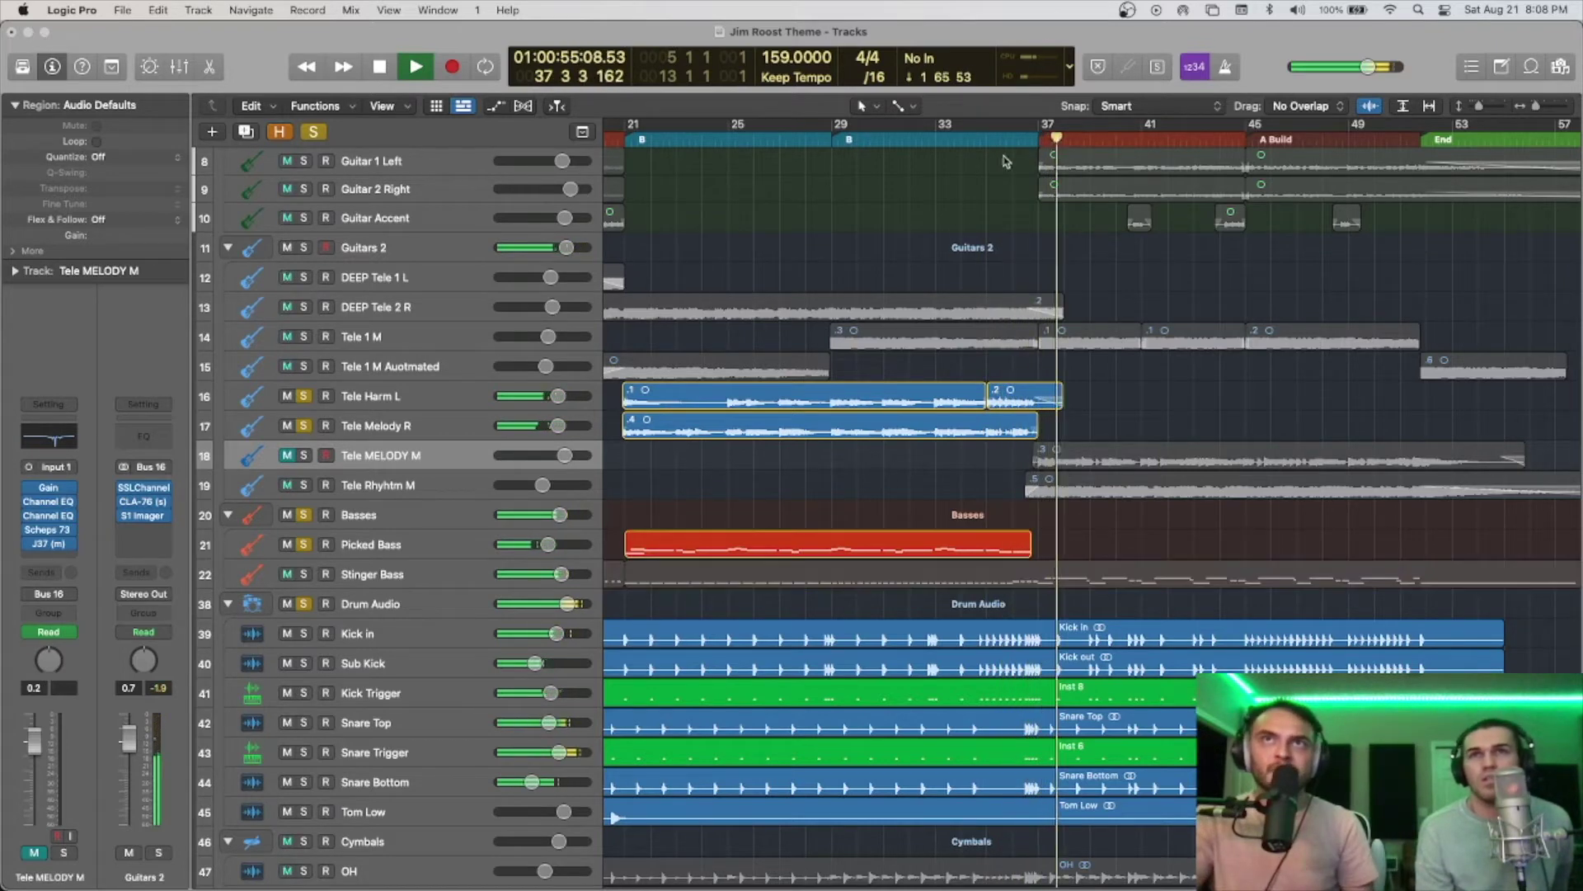
Step: Rewind playback to about bar 35 and remove the solos from Tele Melody R and Tele Harm L
key("comma")
key("comma")
key("comma")
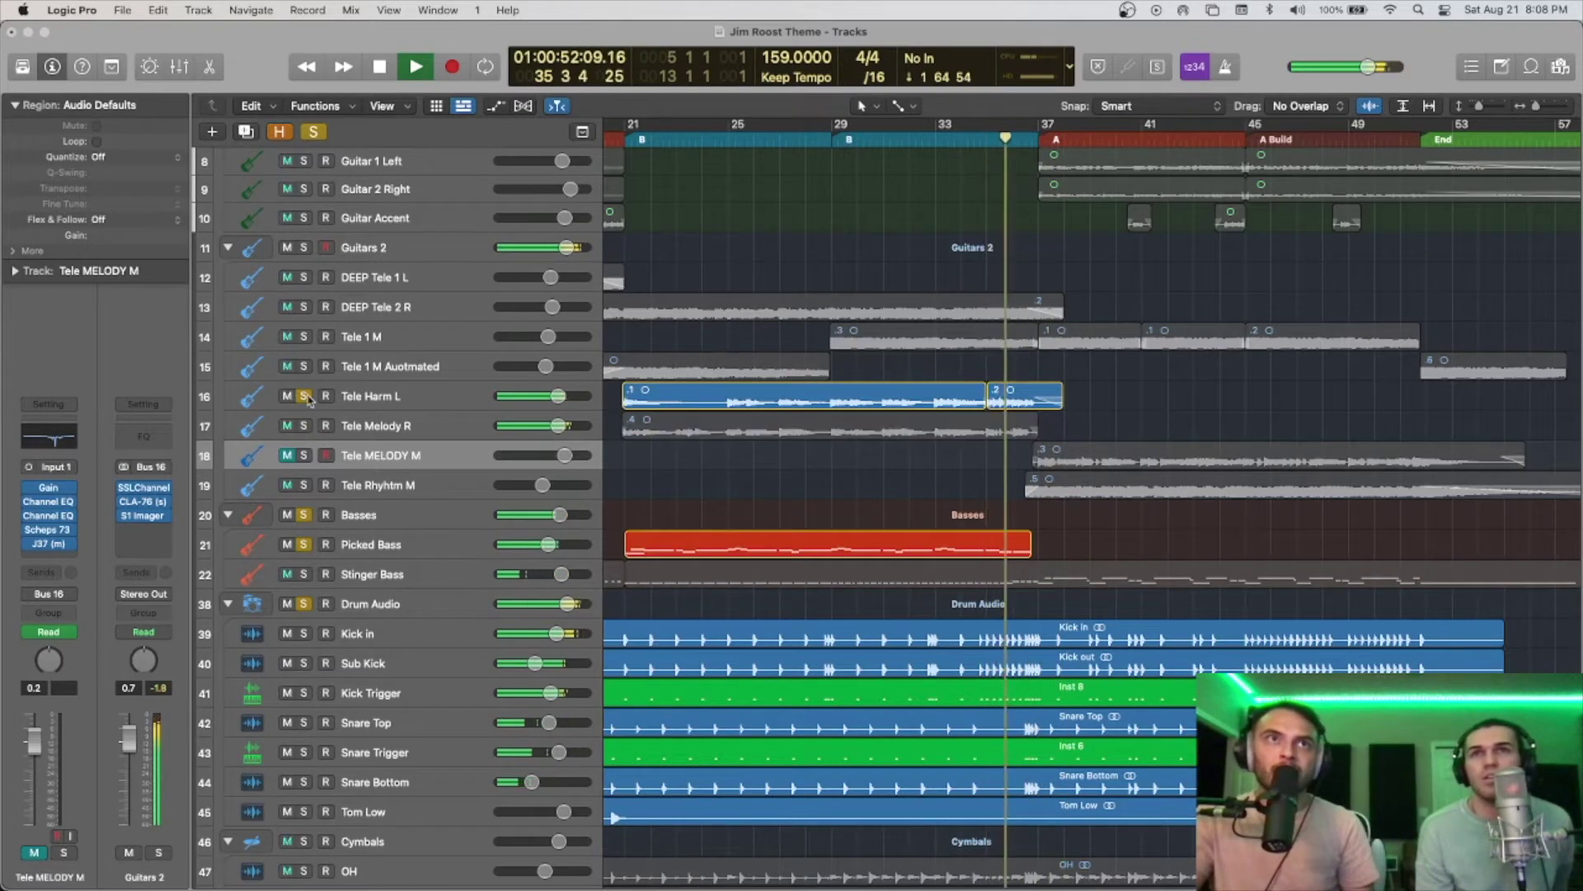
left_click(304, 425)
left_click(305, 397)
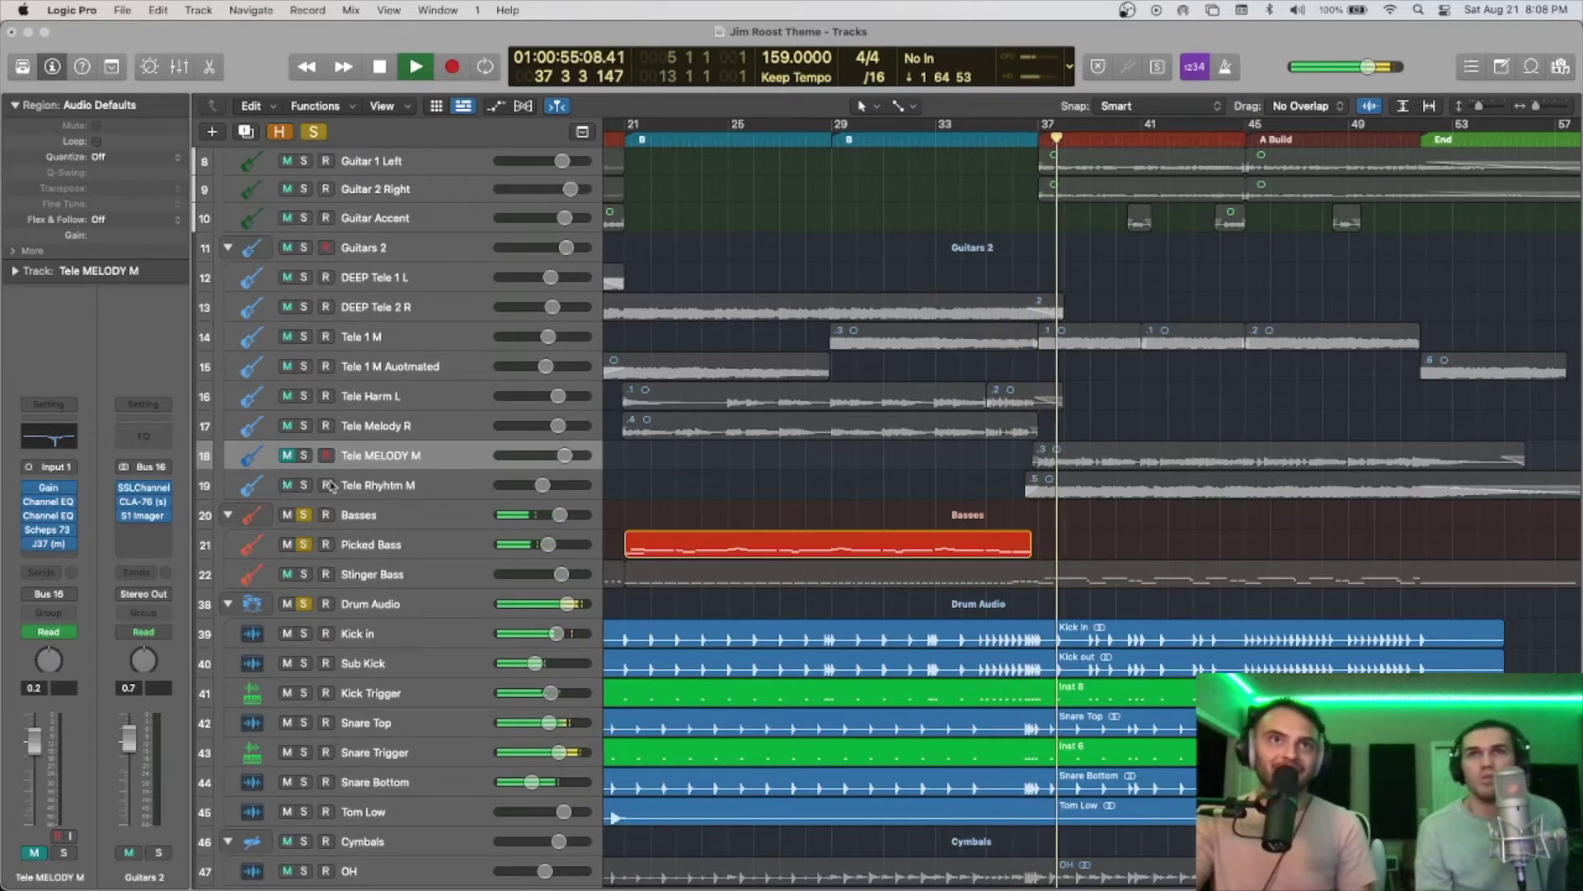
Step: Switch the bass solo from Picked Bass to Stinger Bass and clear all solos after playback reaches the A Build section
left_click(303, 544)
left_click(305, 574)
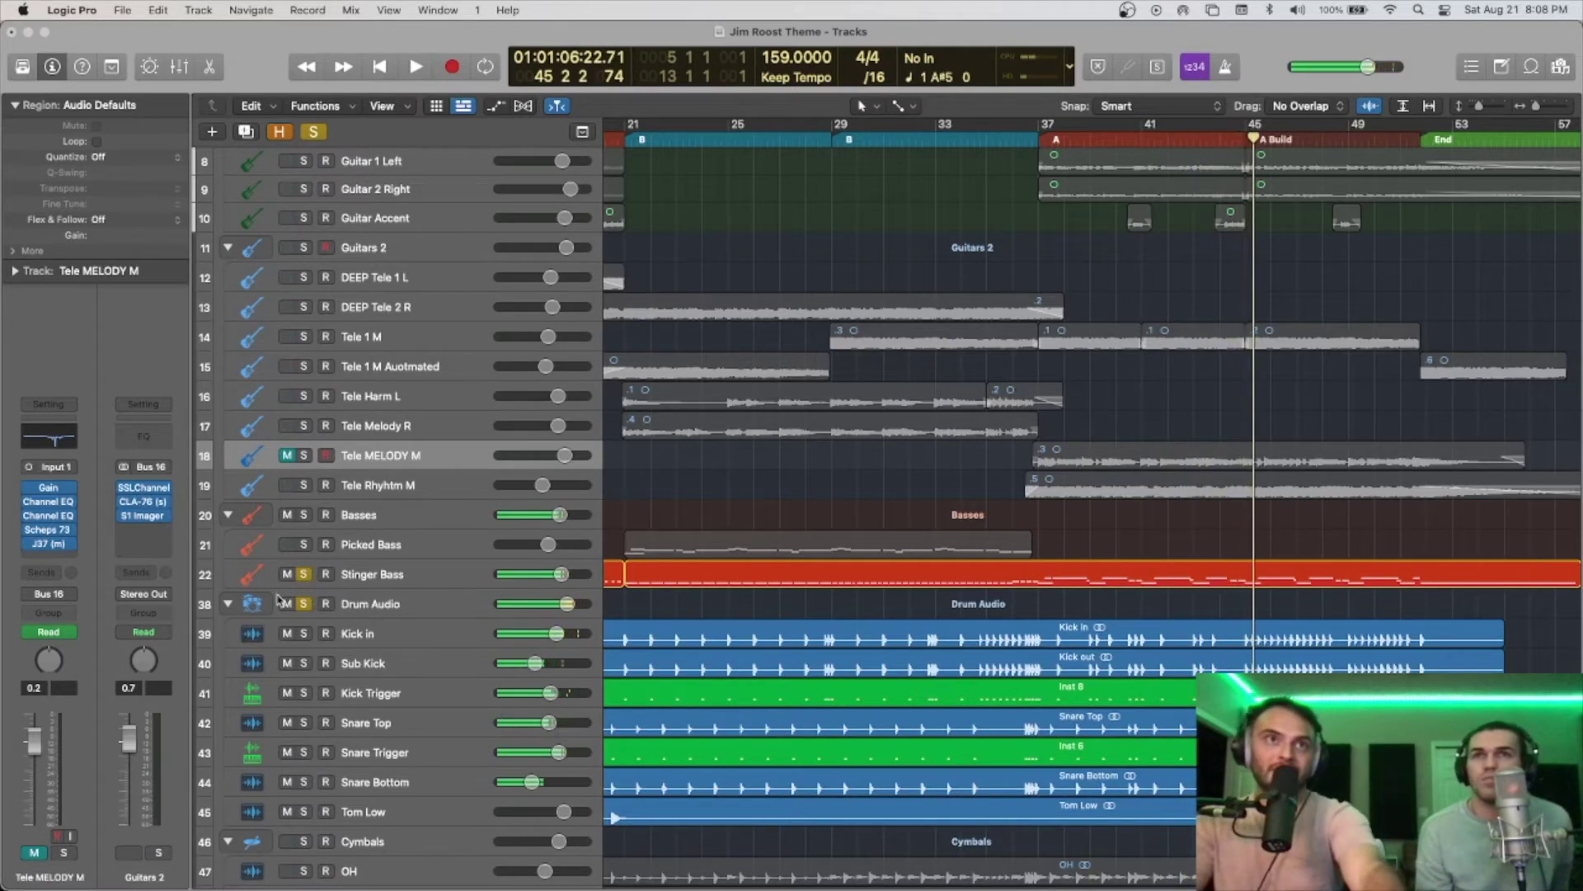
left_click(304, 604)
Step: Play the full mix from bar 36 into the last A section
left_click(1013, 123)
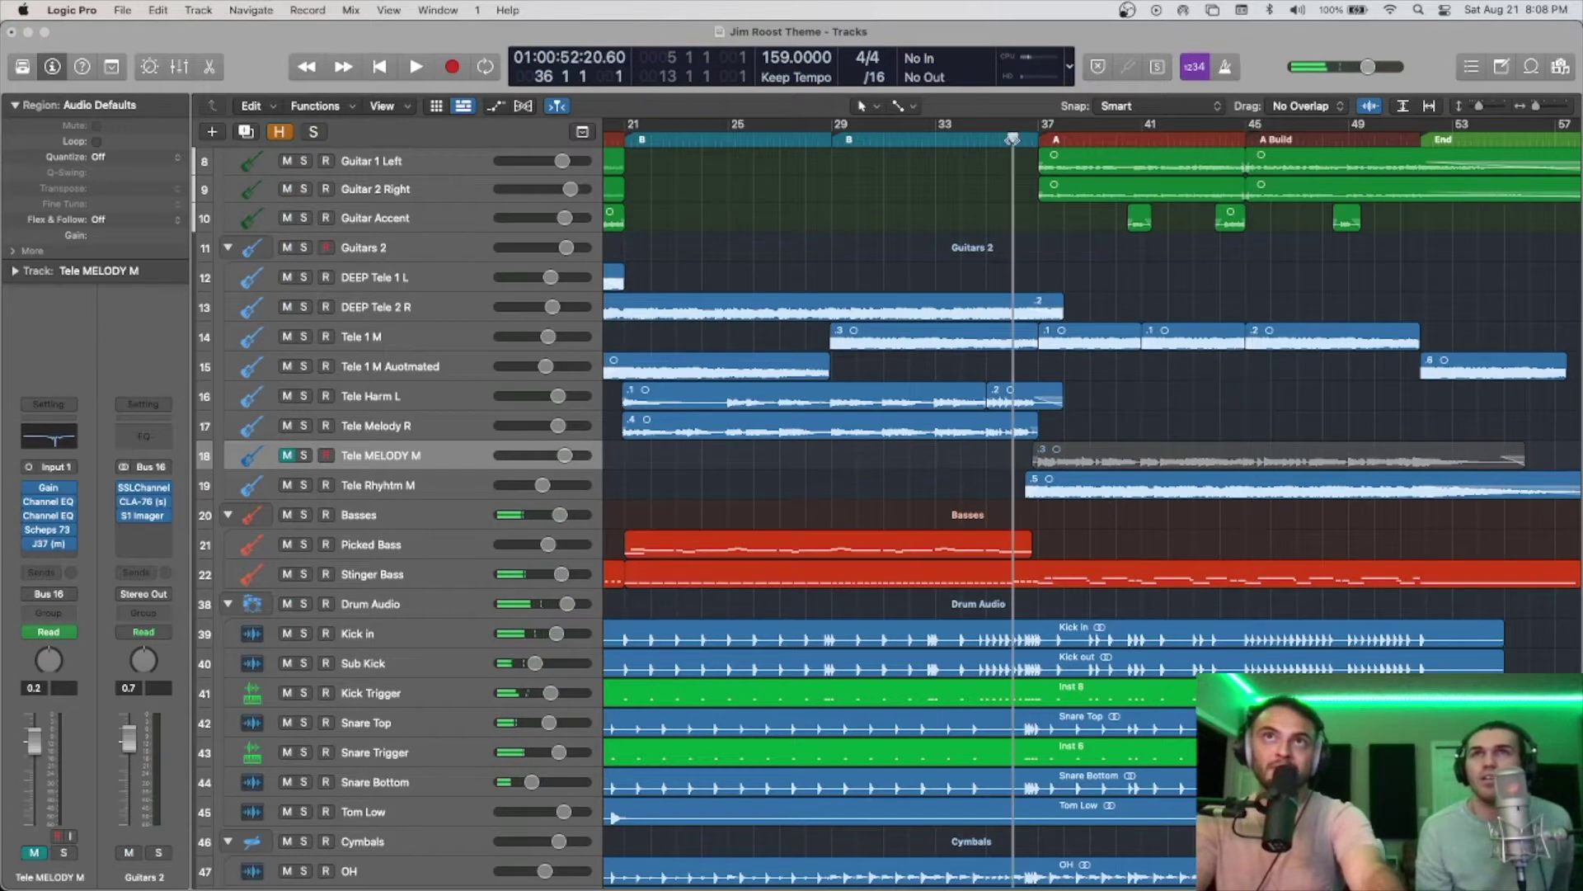
key("space")
key("super+Right")
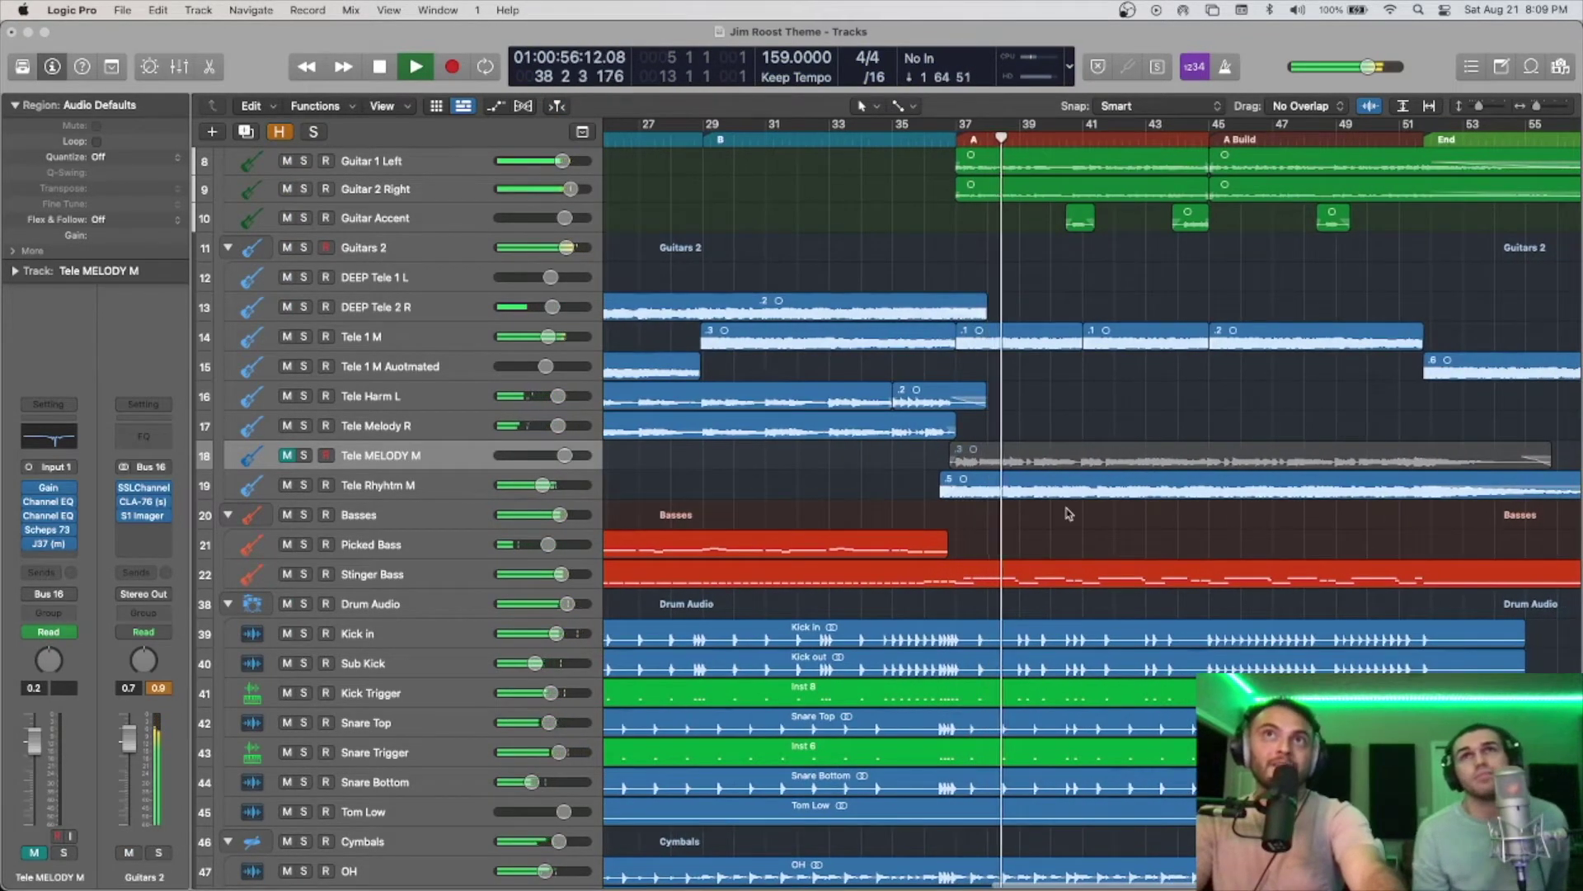
Step: Compare Tele MELODY M muted, in the mix and soloed, leave it unmuted without solo, and stop playback near the End section
left_click(286, 456)
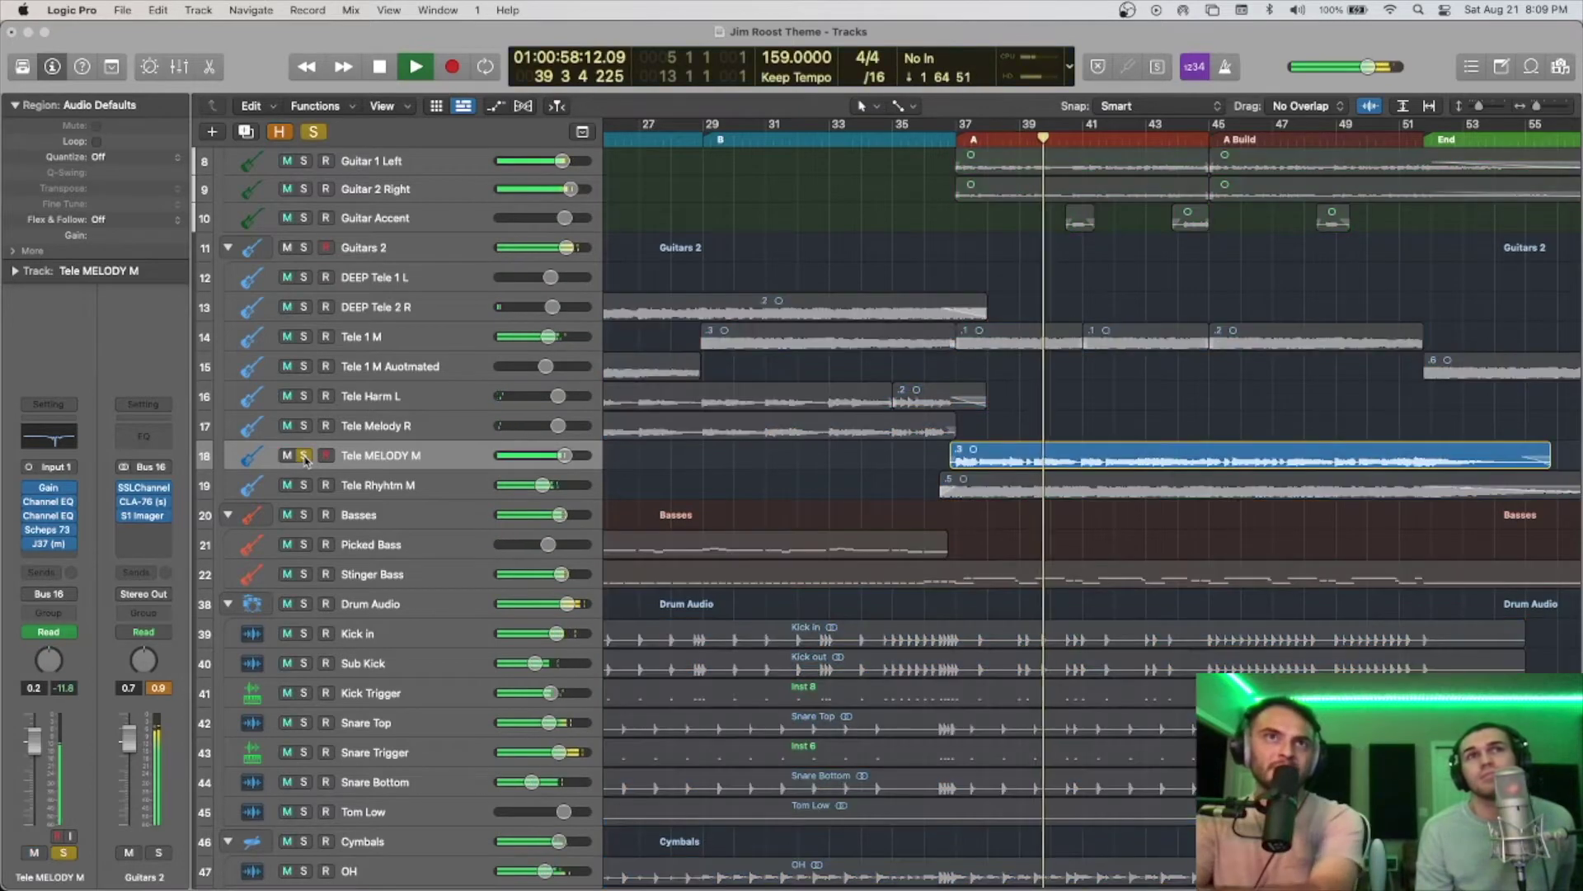
left_click(287, 459)
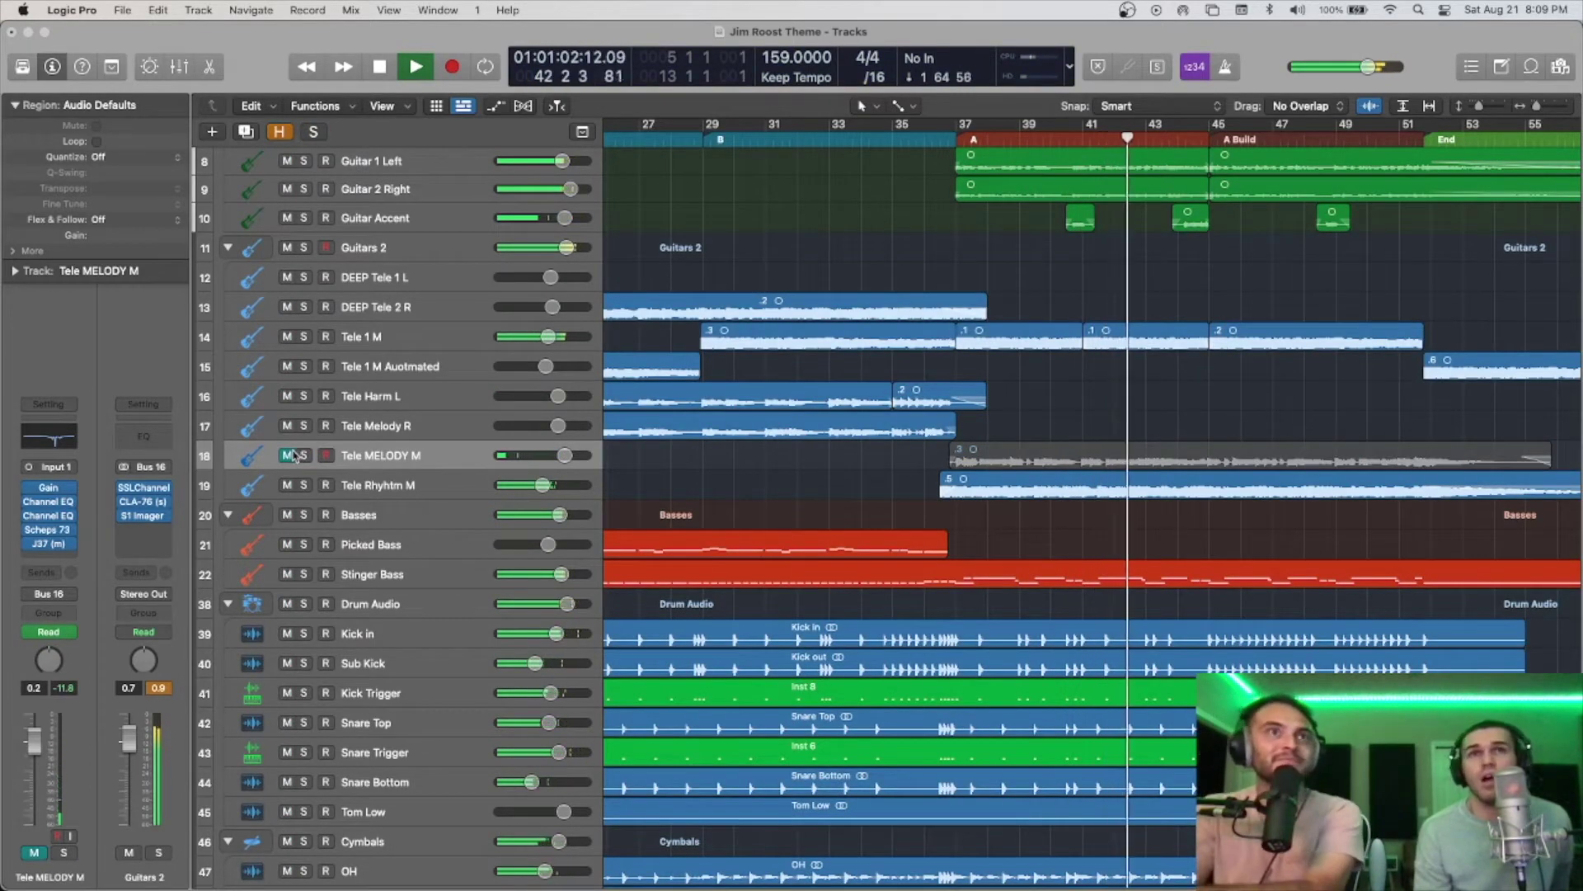
key("m")
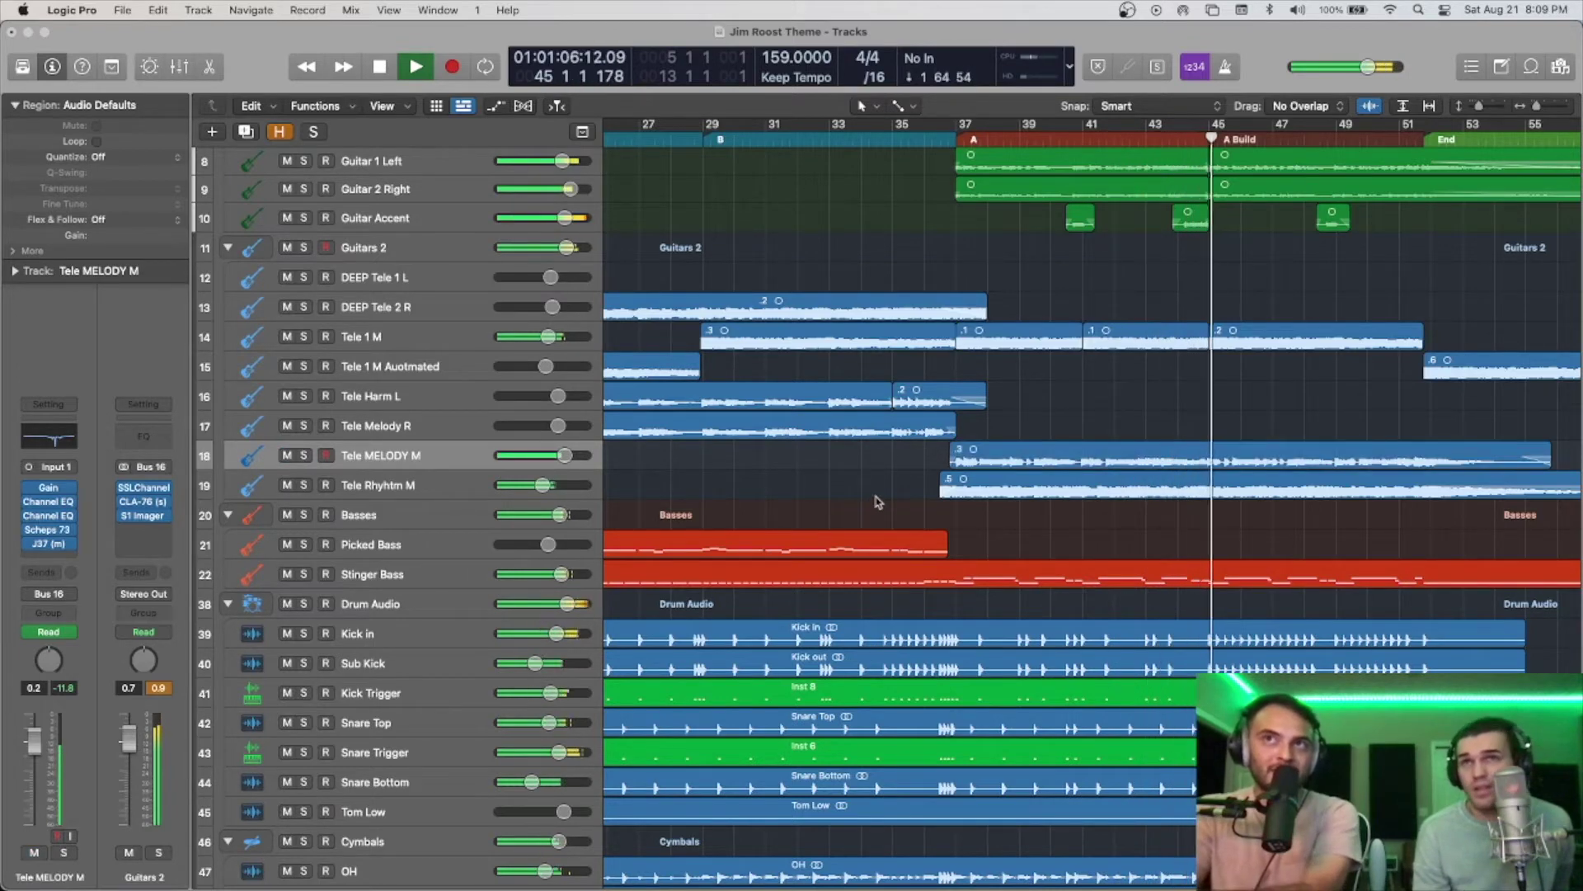
left_click(305, 457)
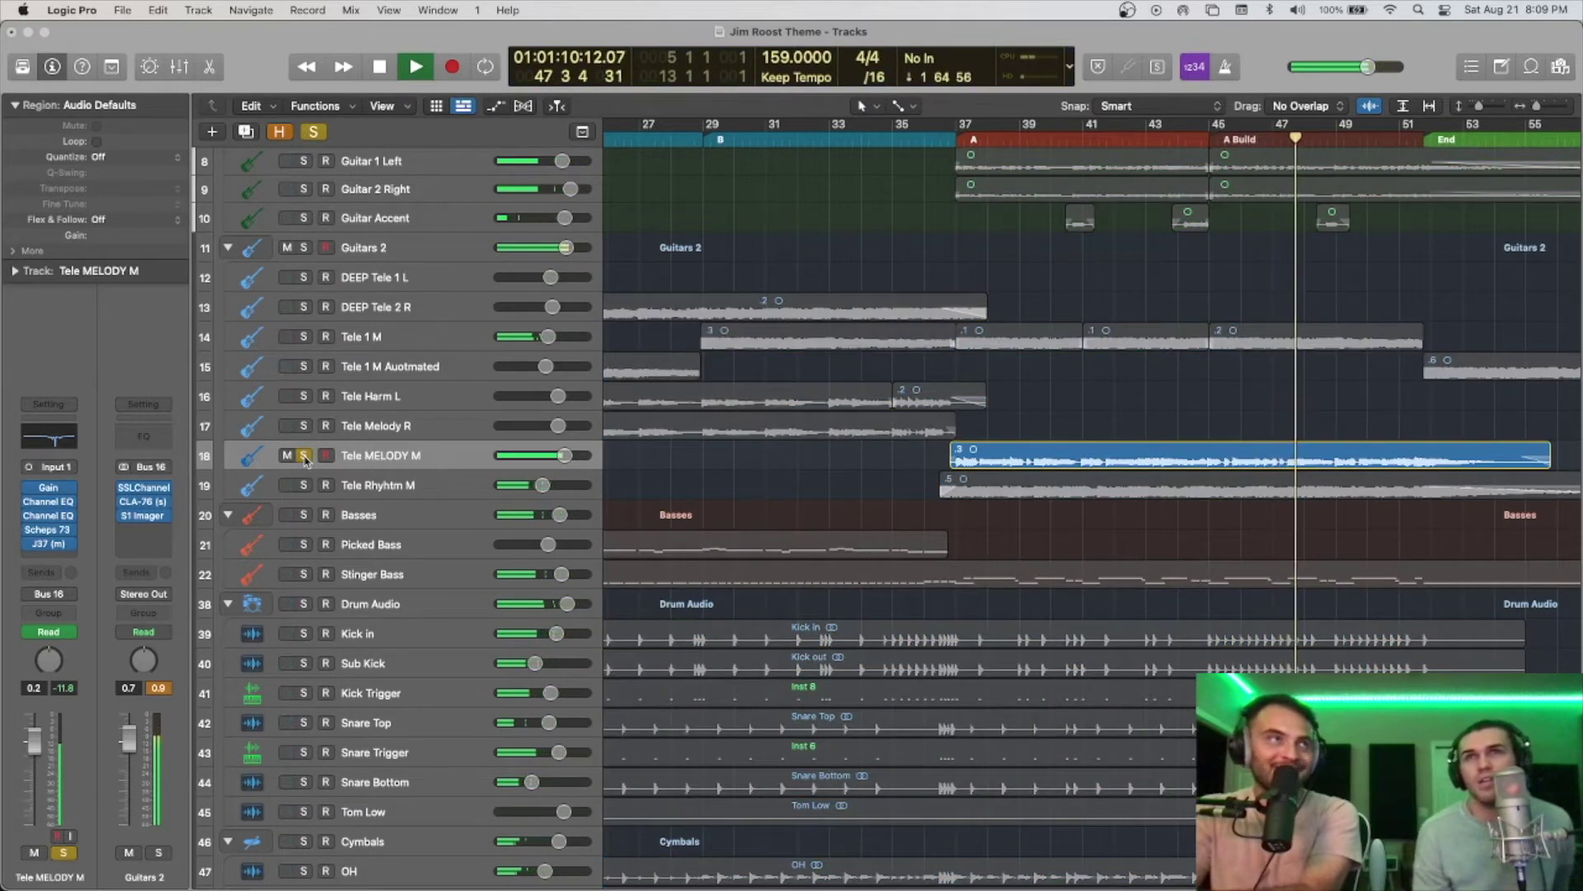
left_click(305, 457)
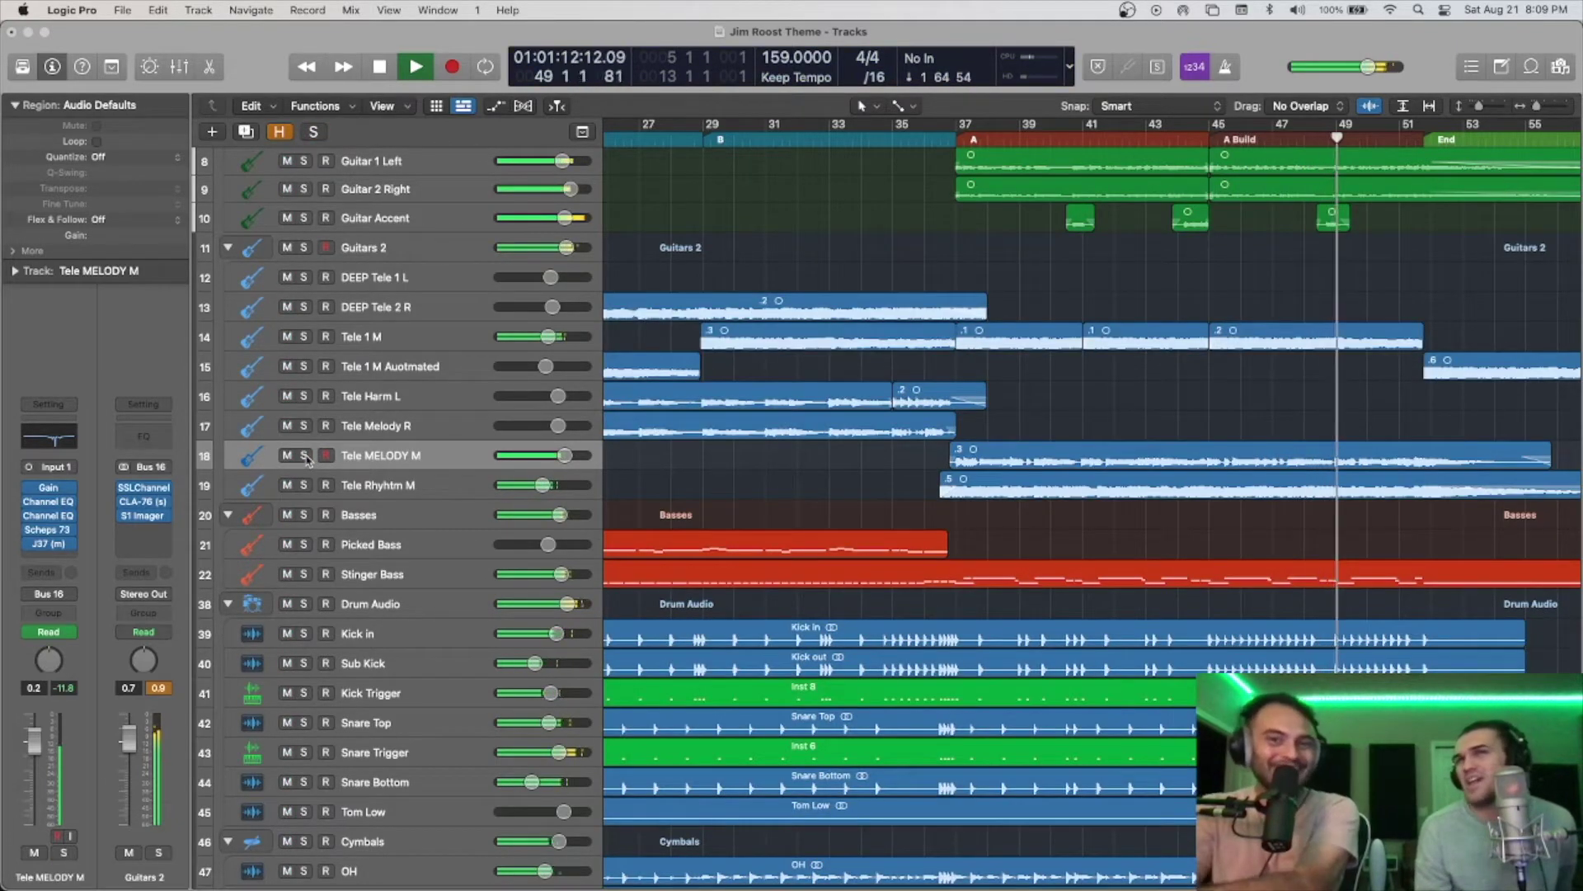
scroll(934, 363, "up", 4)
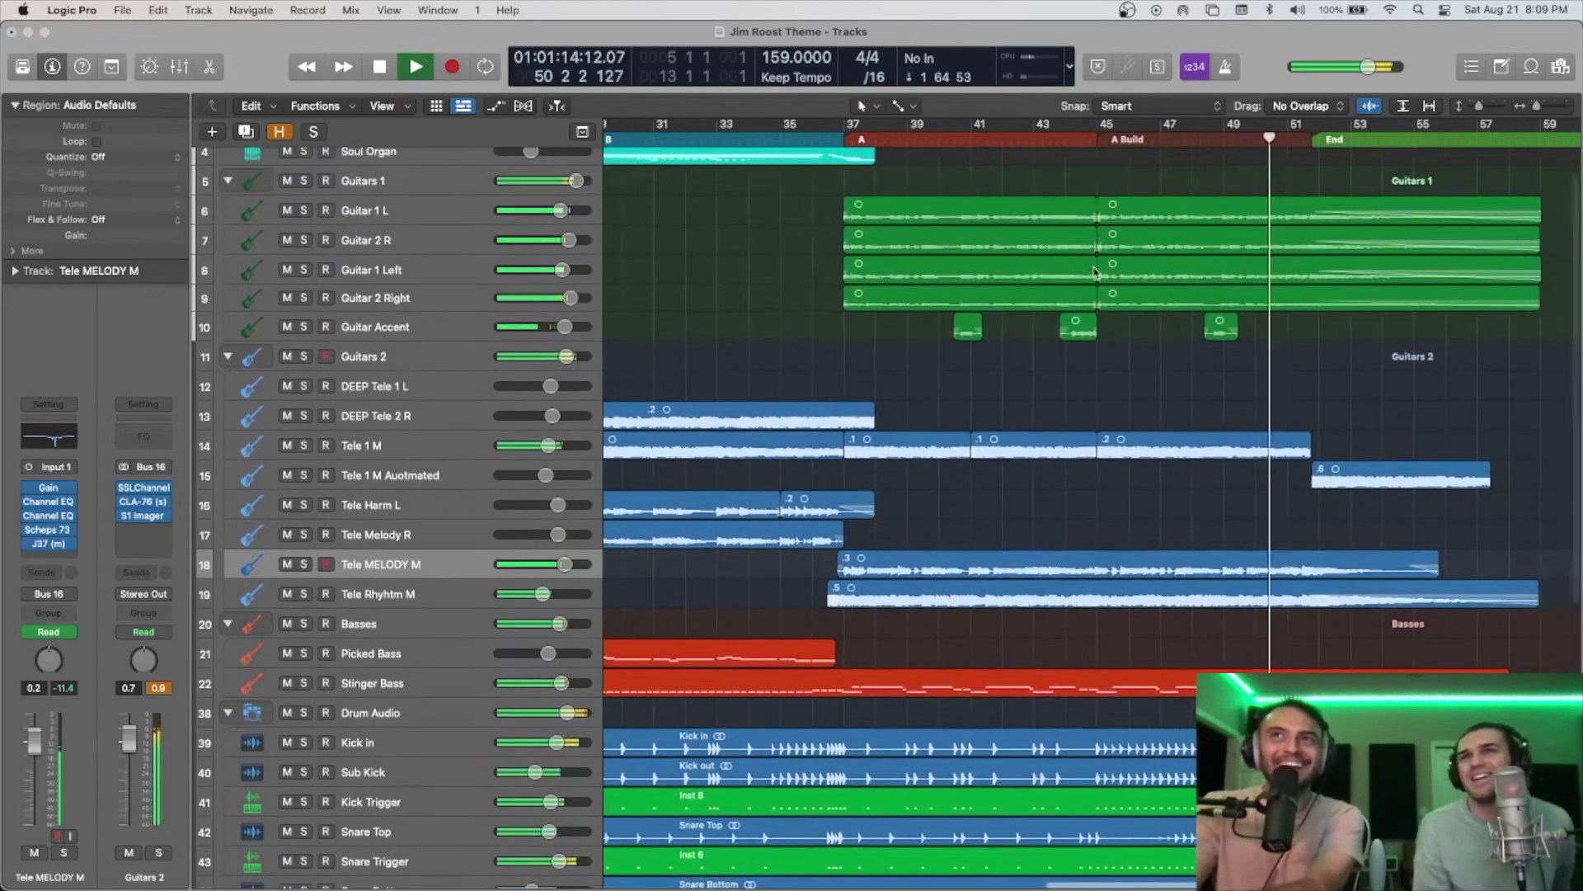
key("space")
Step: Play the soloed Guitars 2 stack from the first A section at bar 5, auditioning DEEP Tele 1 L and DEEP Tele 2 R individually
scroll(935, 364, "left", 10)
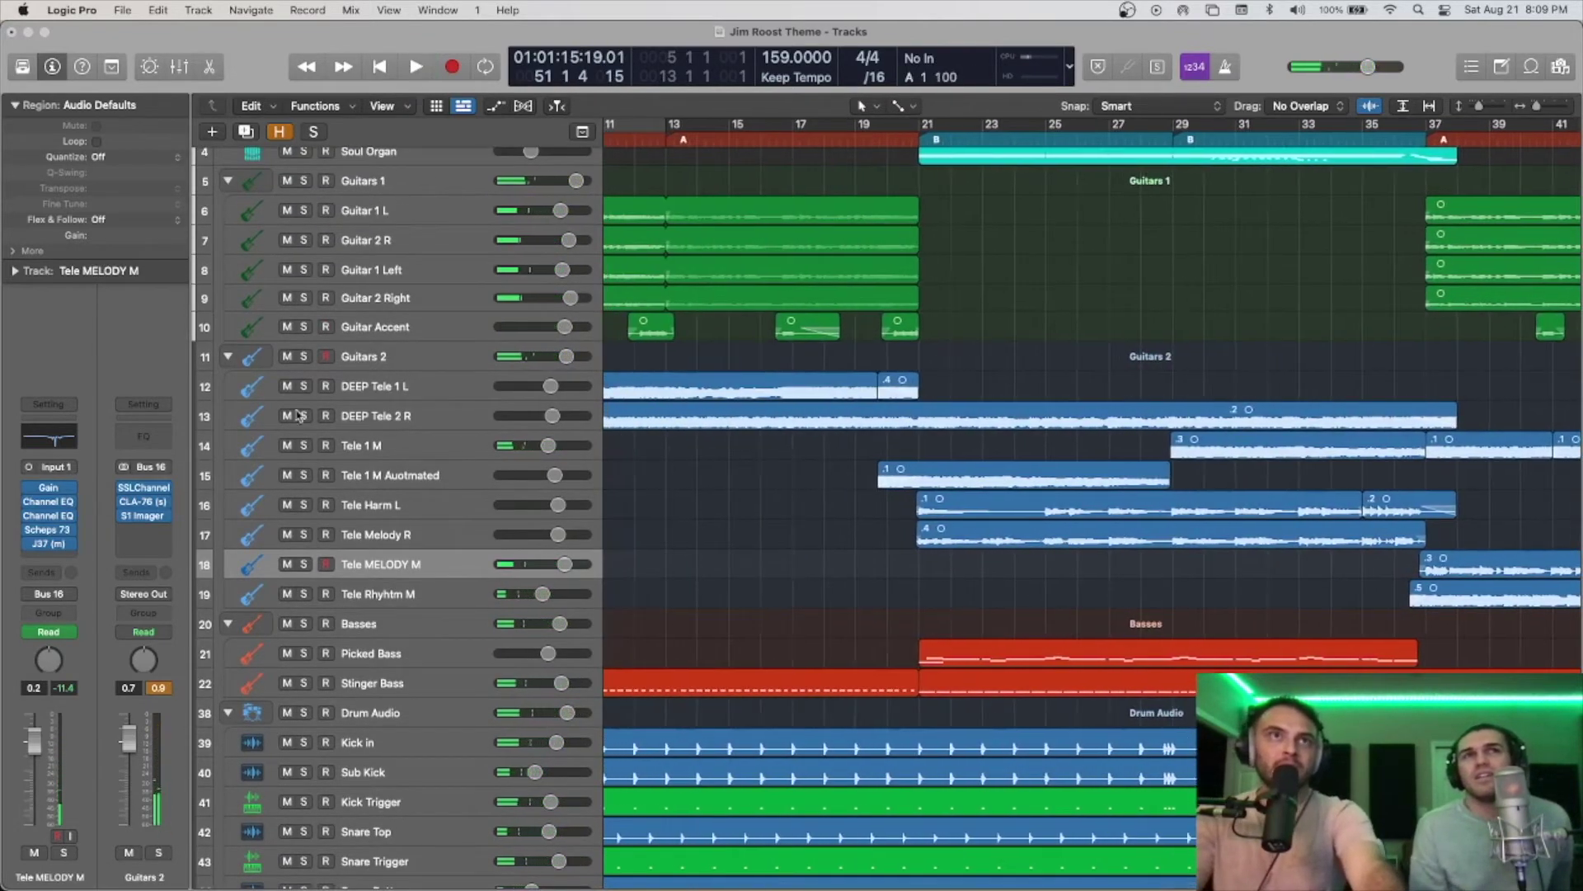
scroll(694, 212, "left", 4)
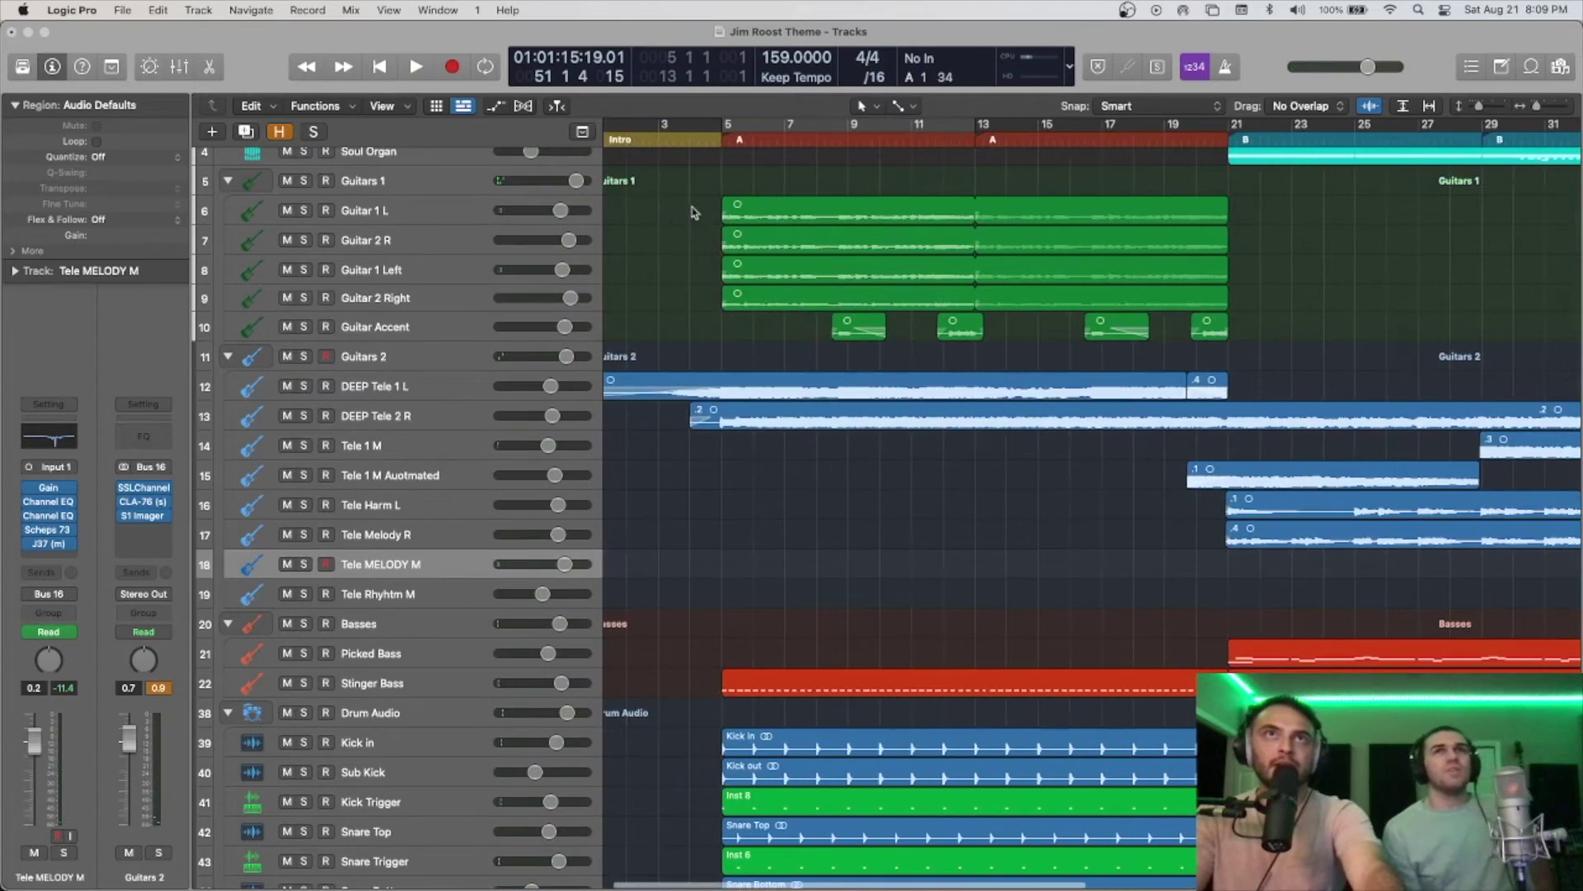
left_click(724, 152)
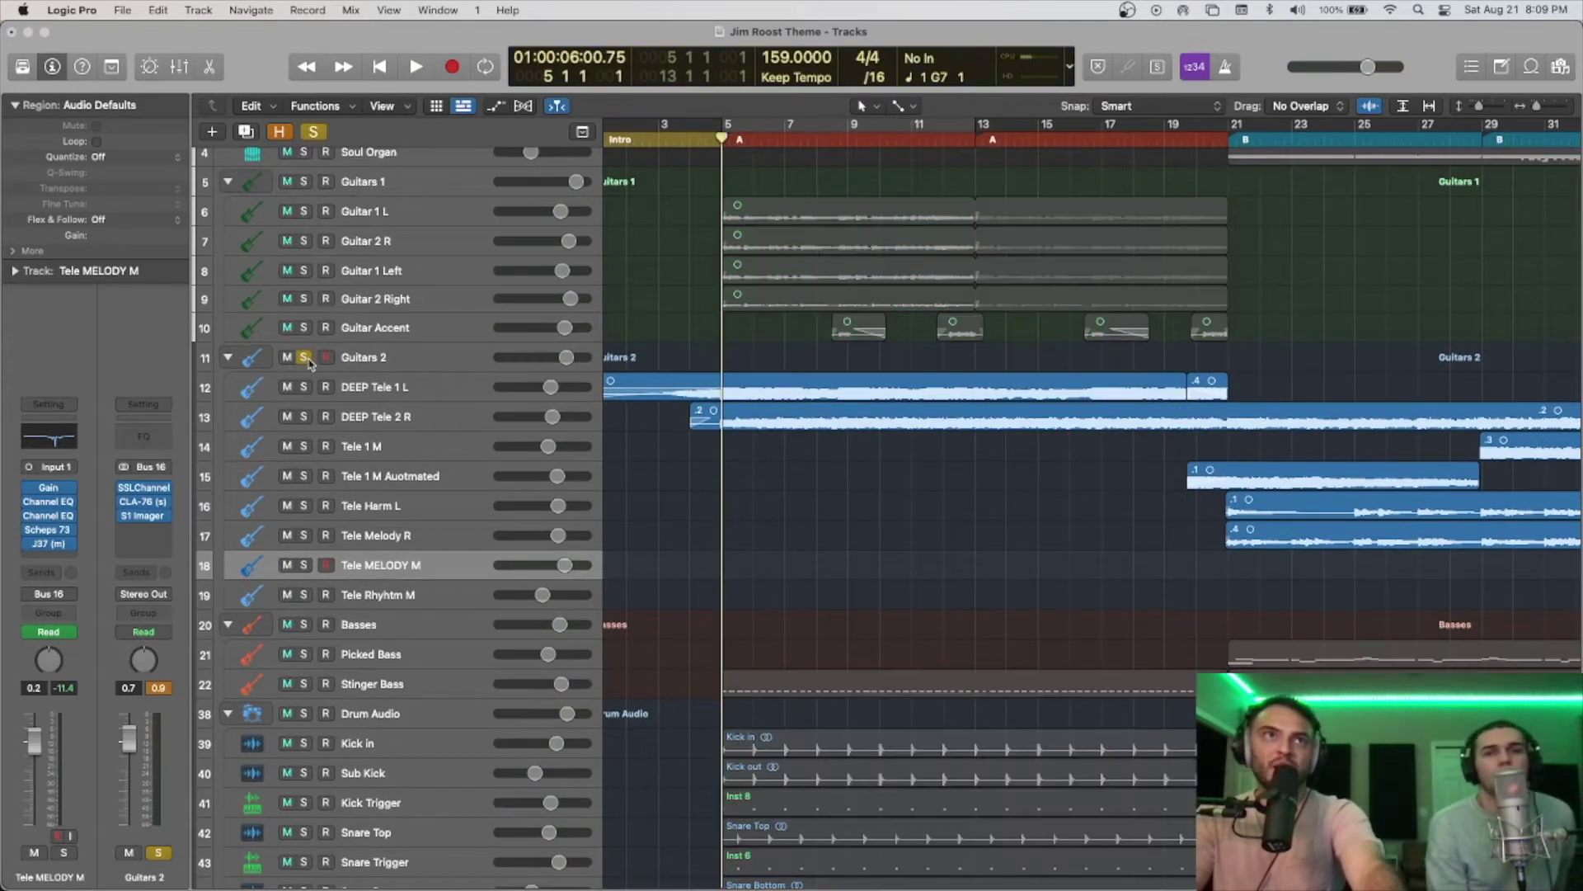
left_click(303, 357)
key("space")
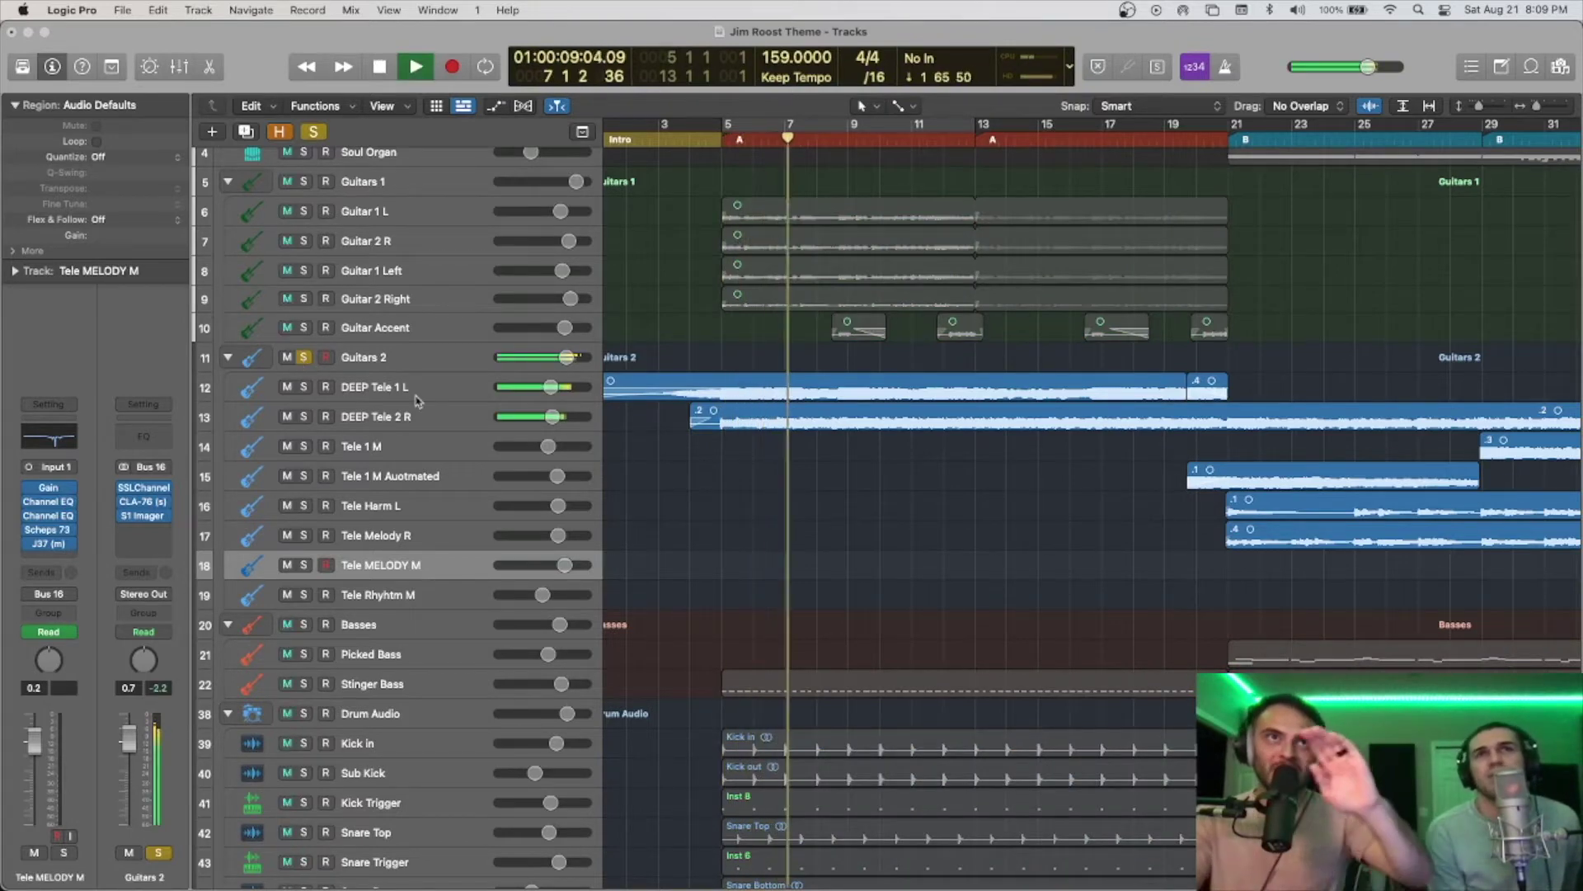
left_click(304, 388)
left_click(305, 417)
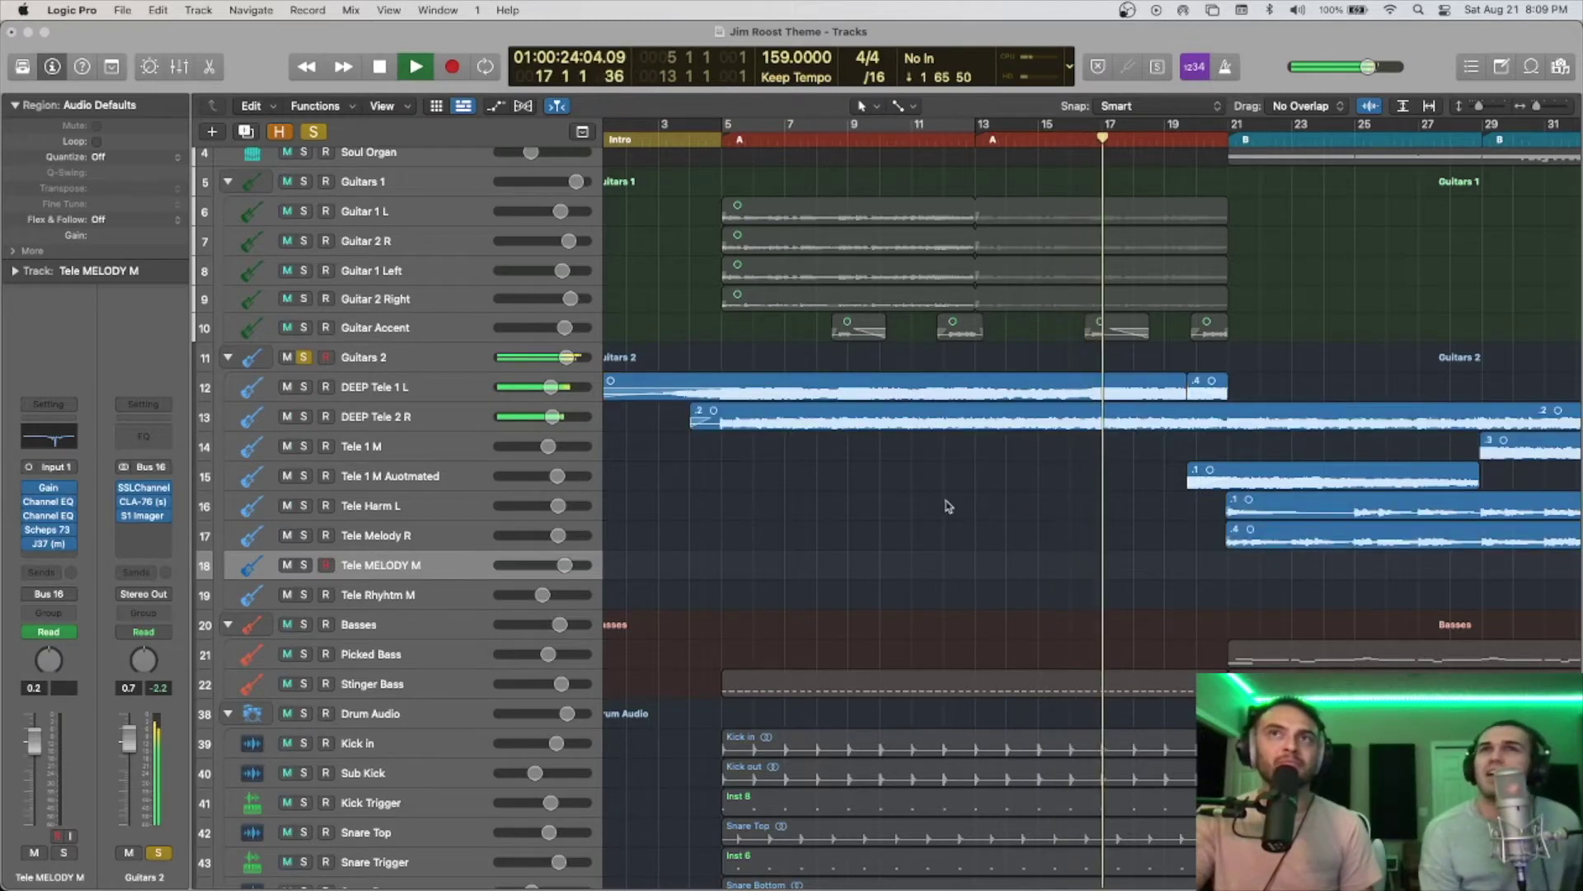
Step: Compare Tele 1 M Auotmated alone with the soloed Guitars 2 stack in the first B section, and return the playhead to bar 21
scroll(940, 504, "right", 2)
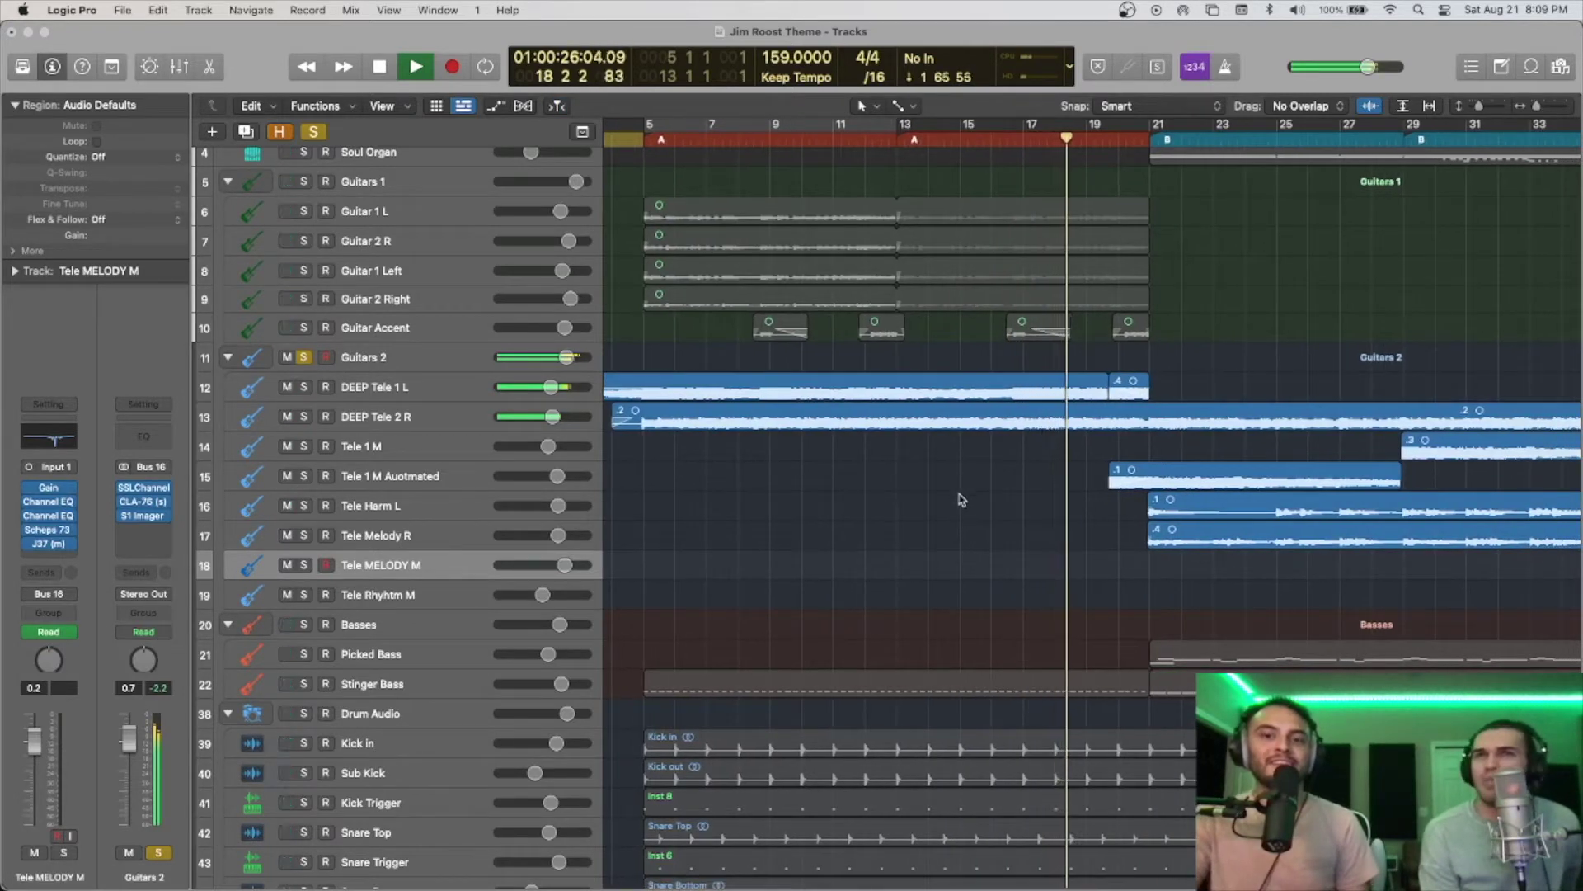
scroll(1000, 497, "right", 1)
scroll(1001, 496, "right", 1)
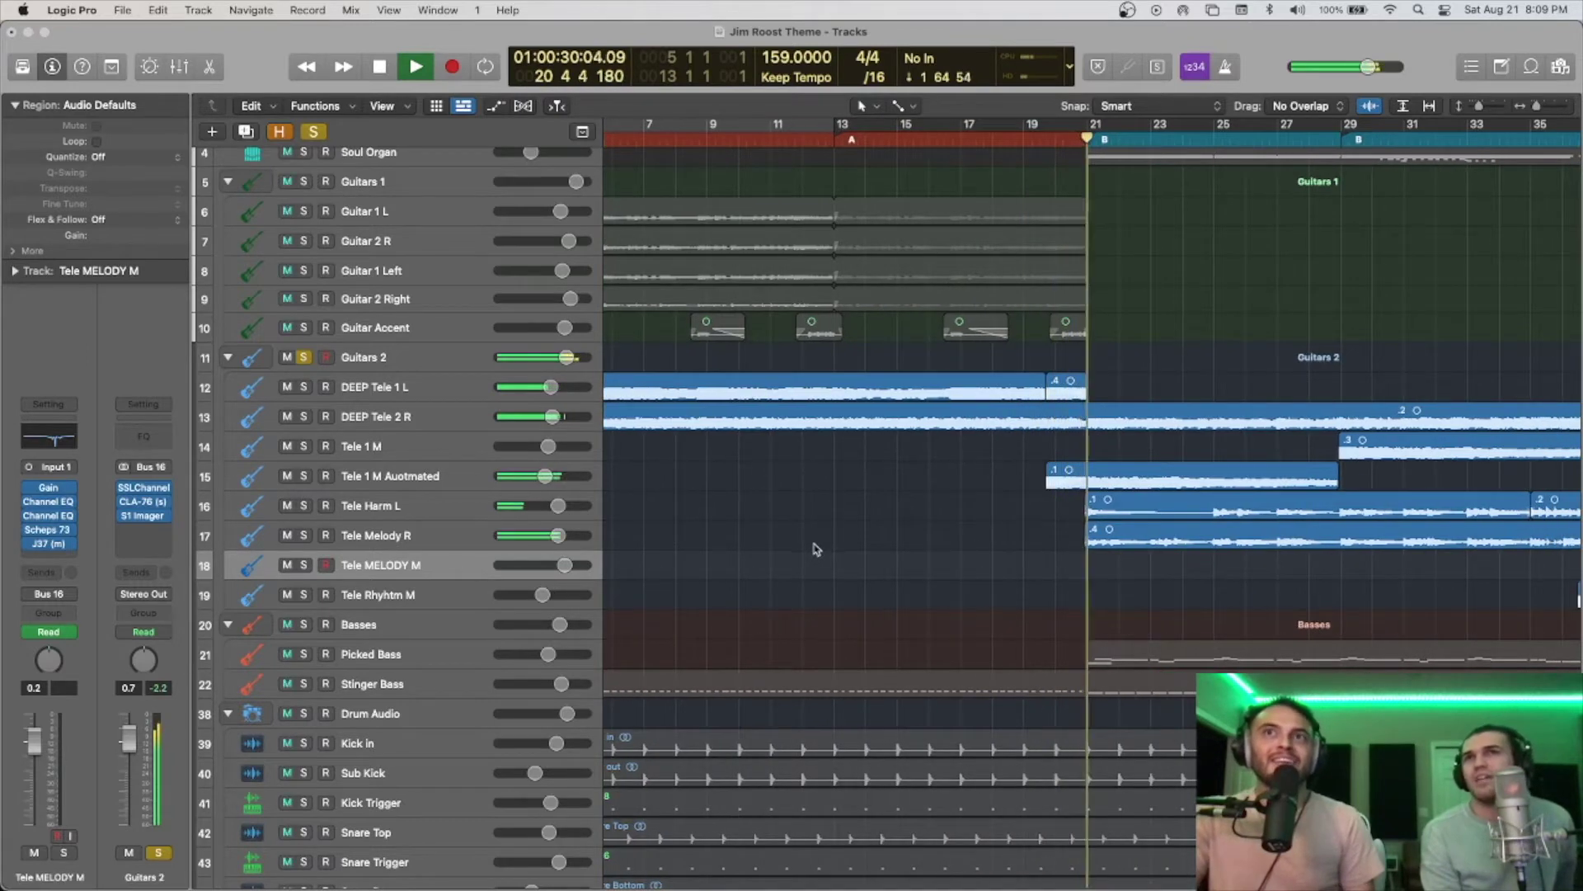
left_click(304, 476)
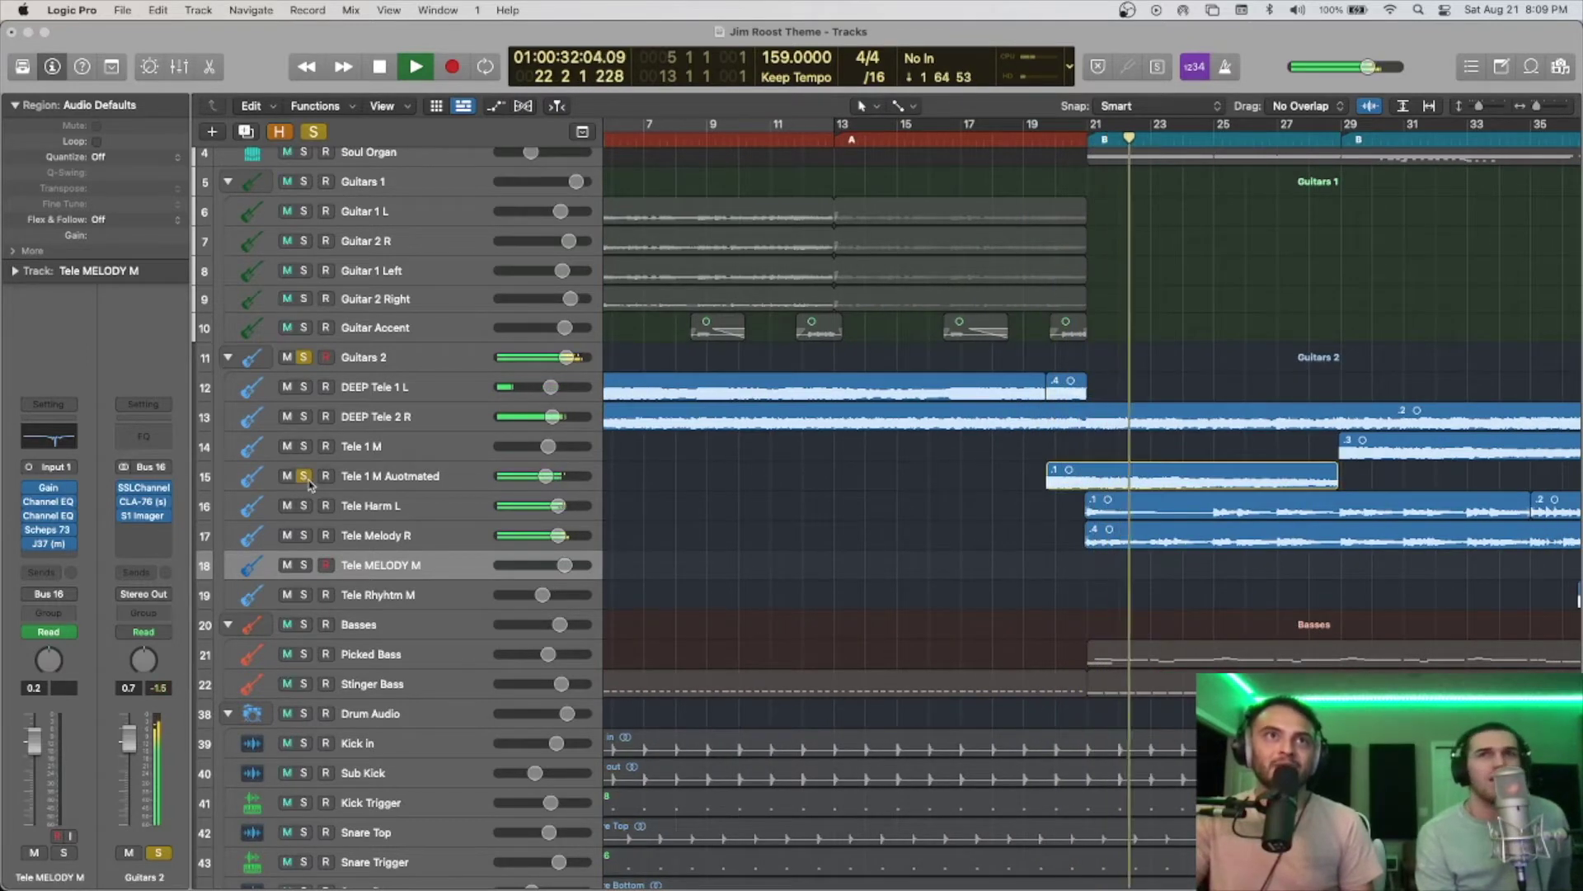
left_click(303, 359)
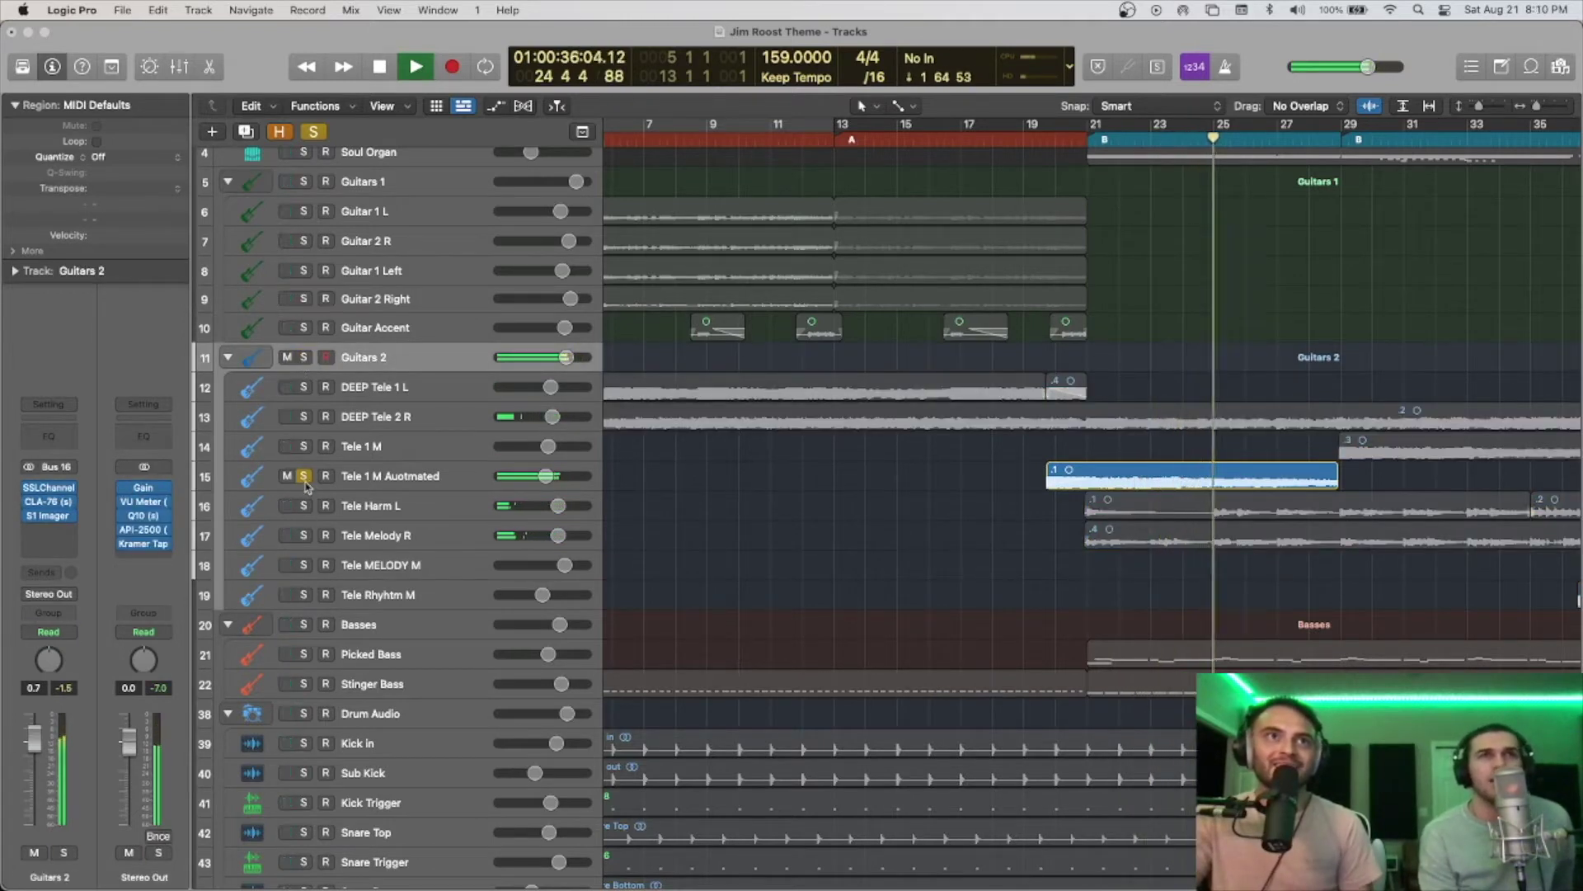
left_click(304, 476)
left_click(305, 358)
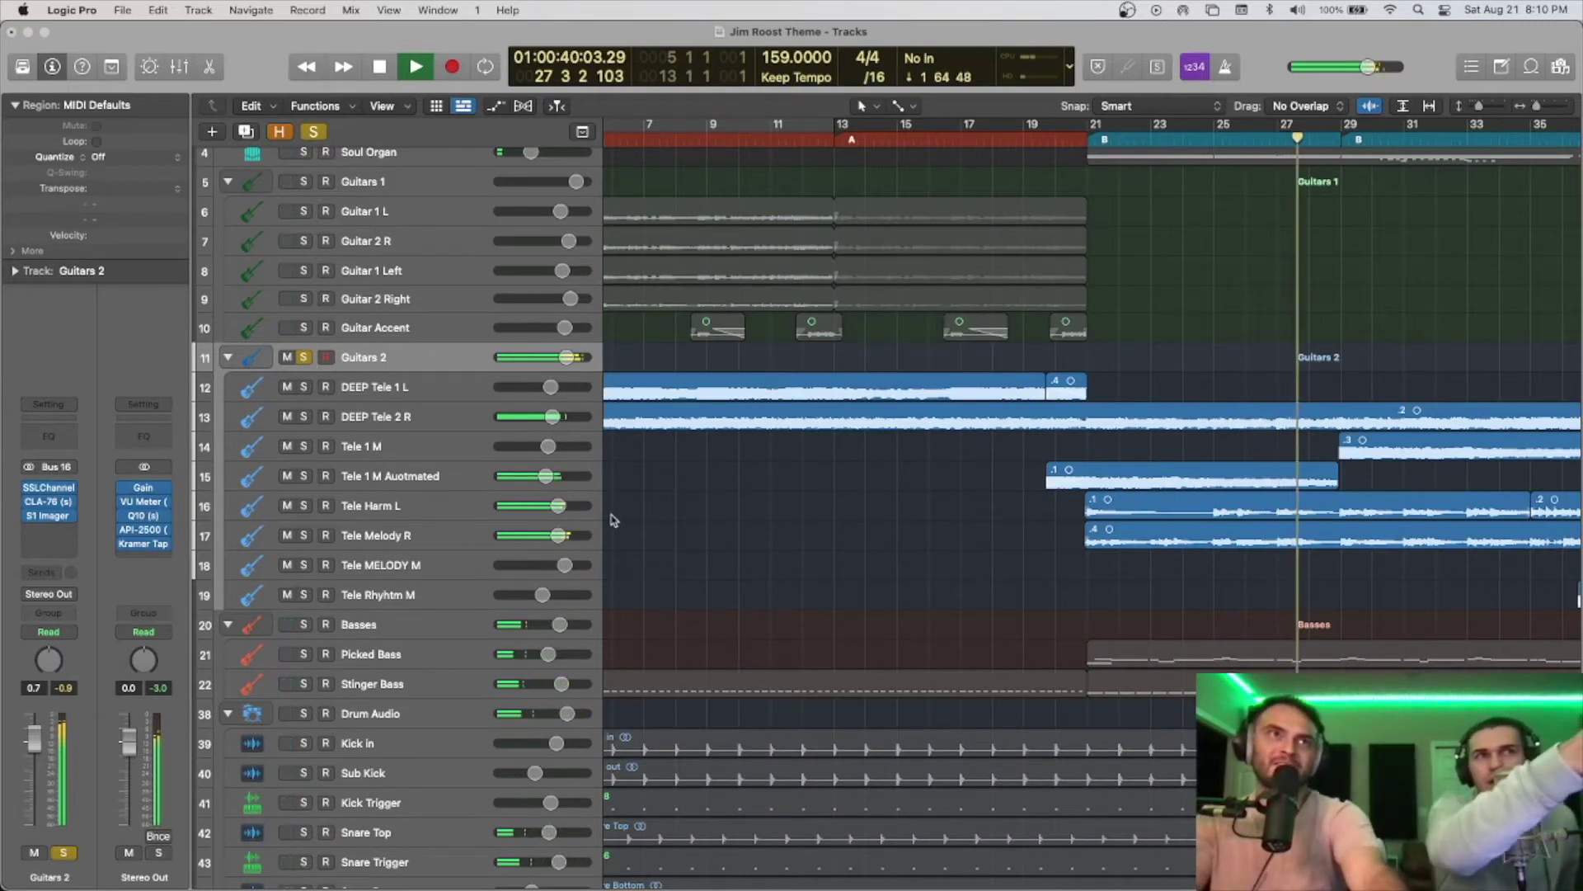
left_click(1087, 134)
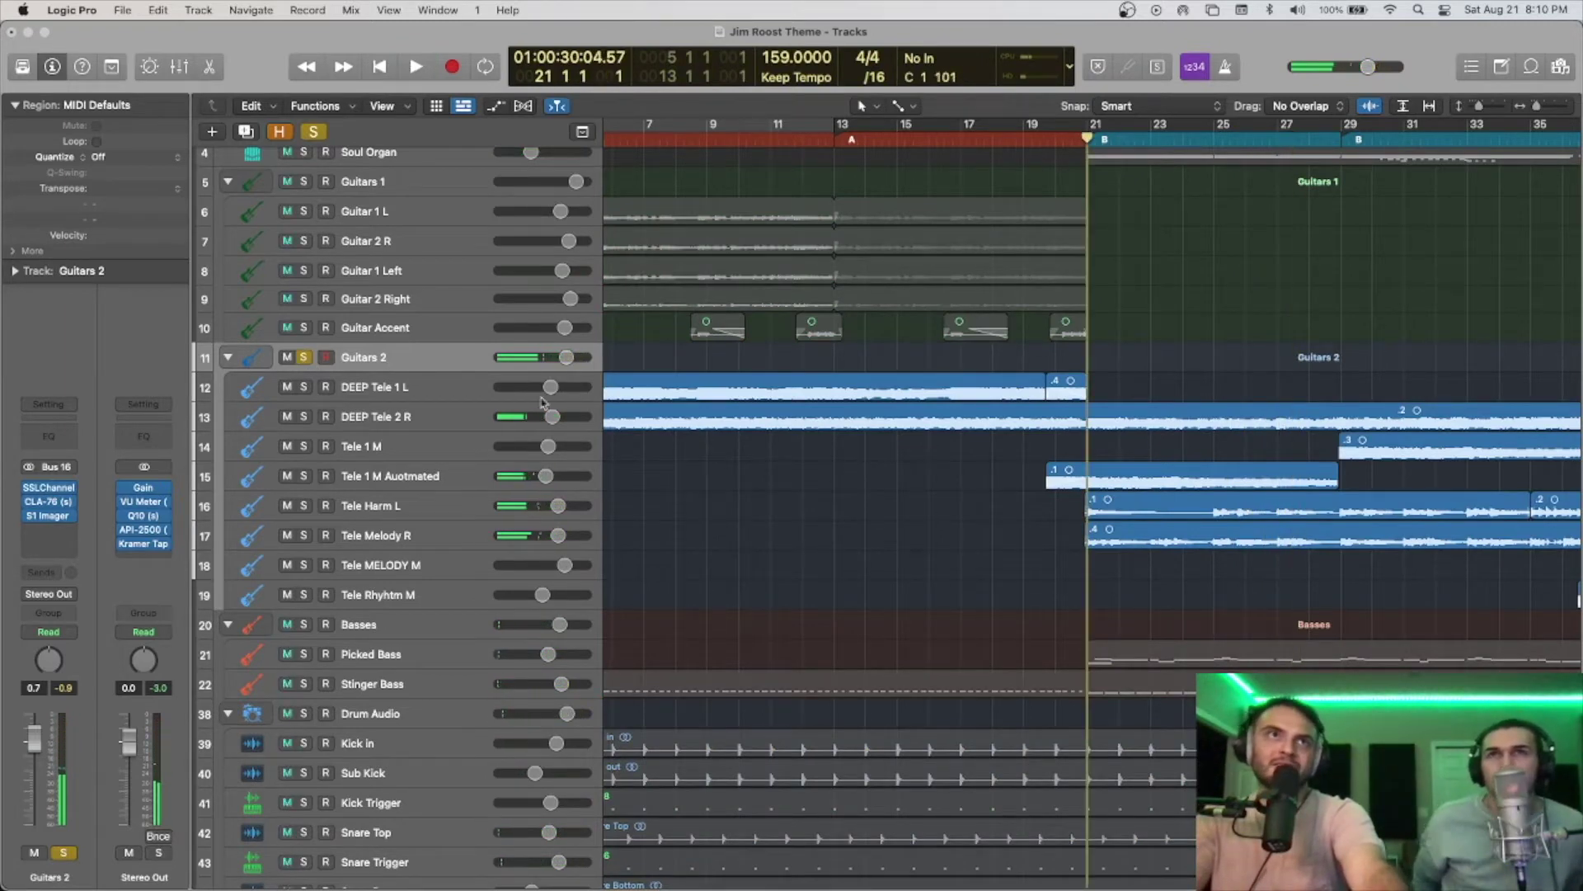
Step: Examine the S1 Imager, SSLChannel and CLA-76 plug-ins on the Guitars 2 stack, and close their windows
left_click(49, 515)
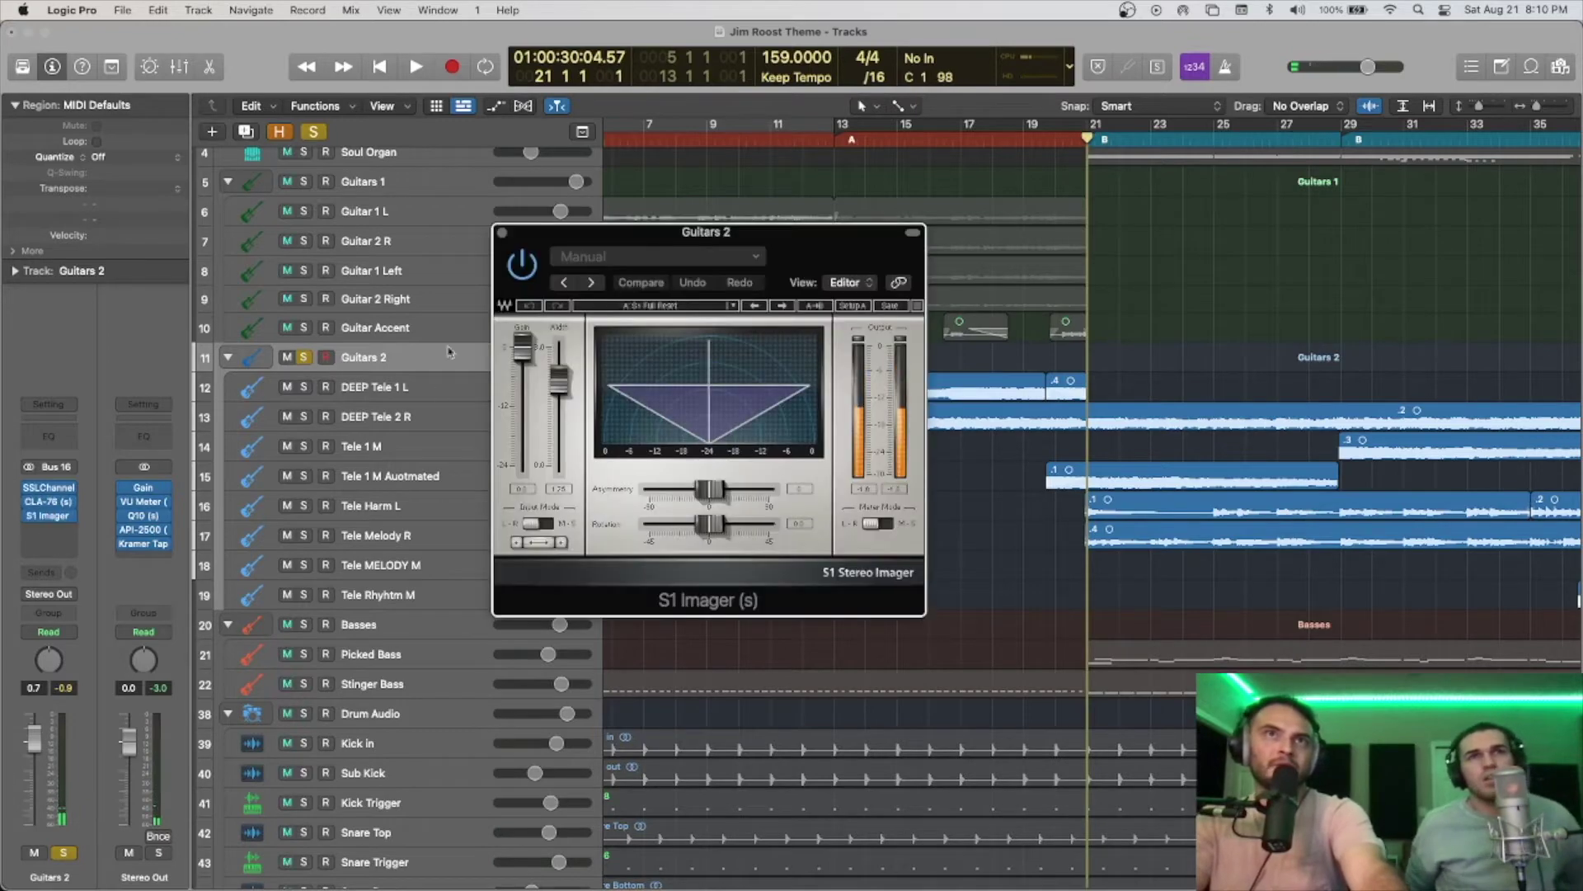
left_click(502, 234)
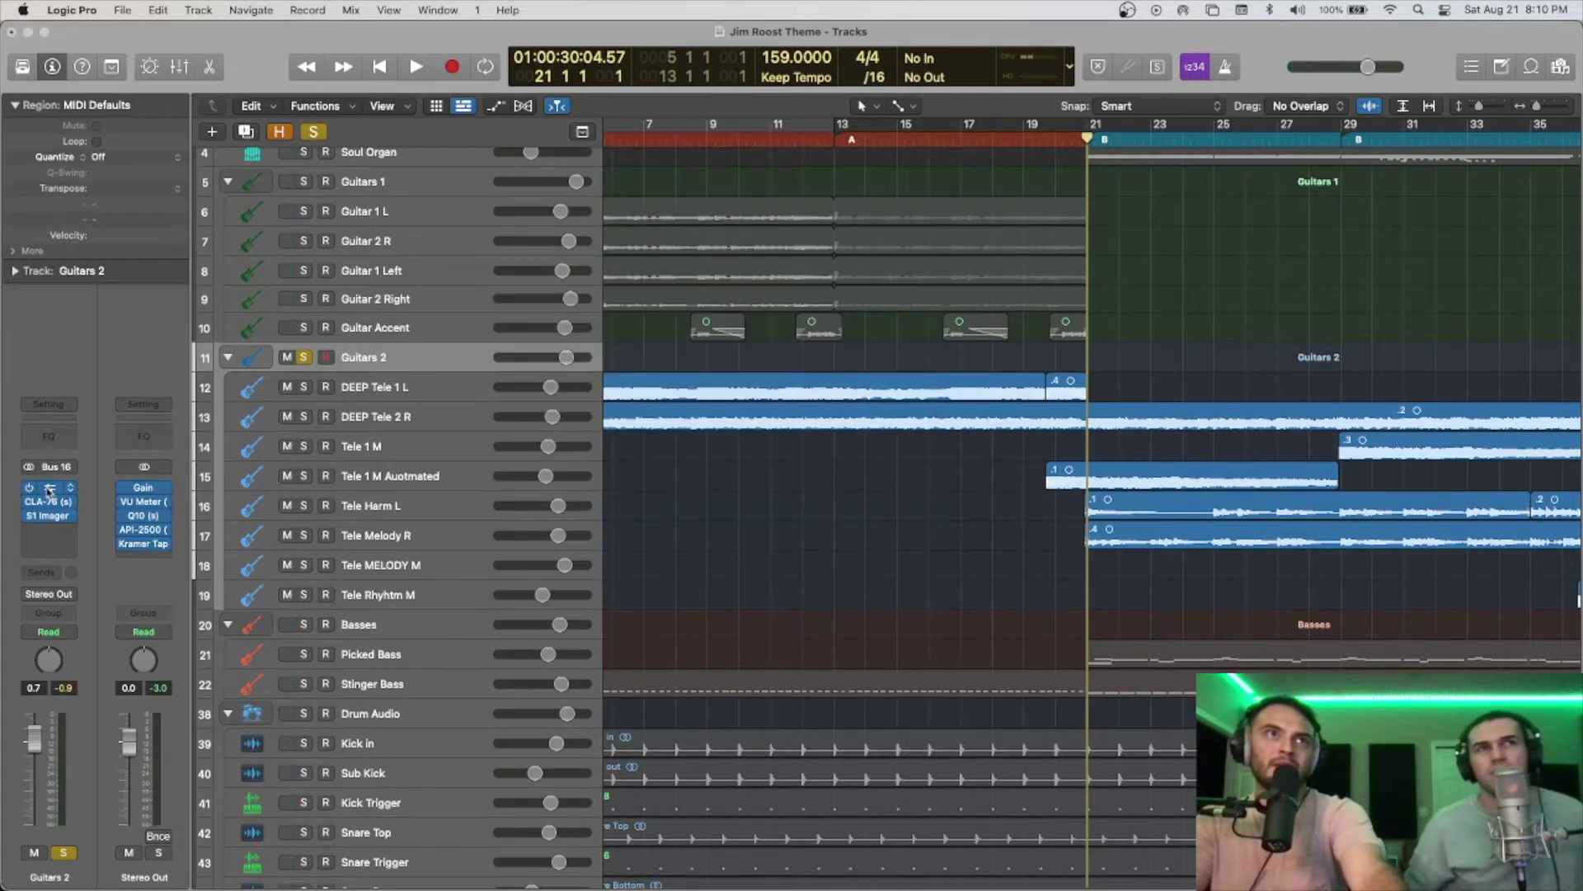
left_click(49, 488)
left_click_drag(599, 239, 797, 125)
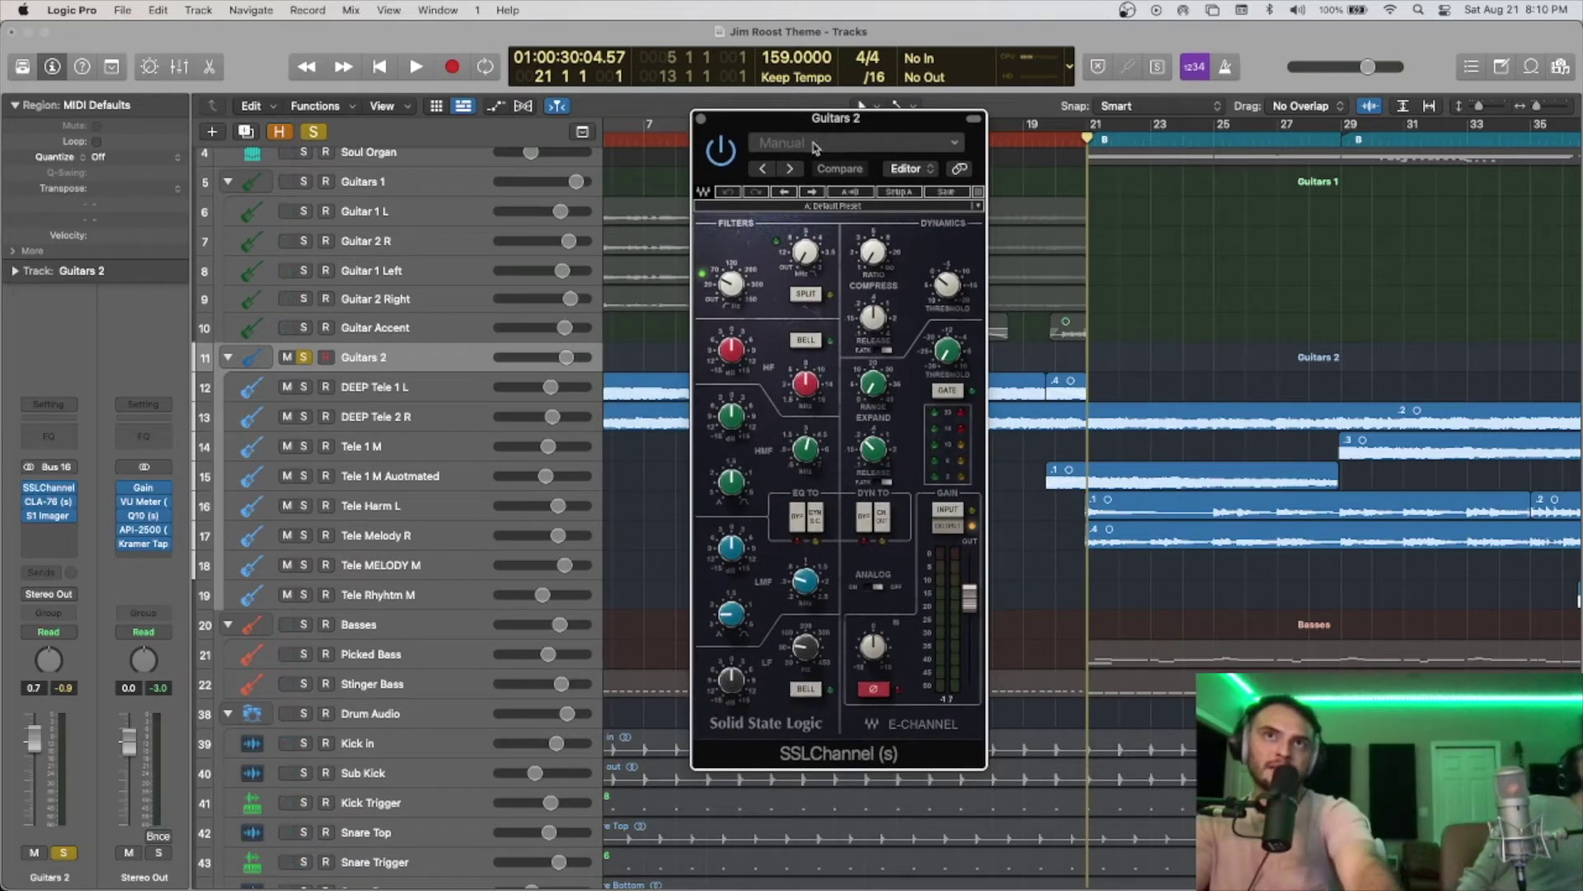
left_click(700, 121)
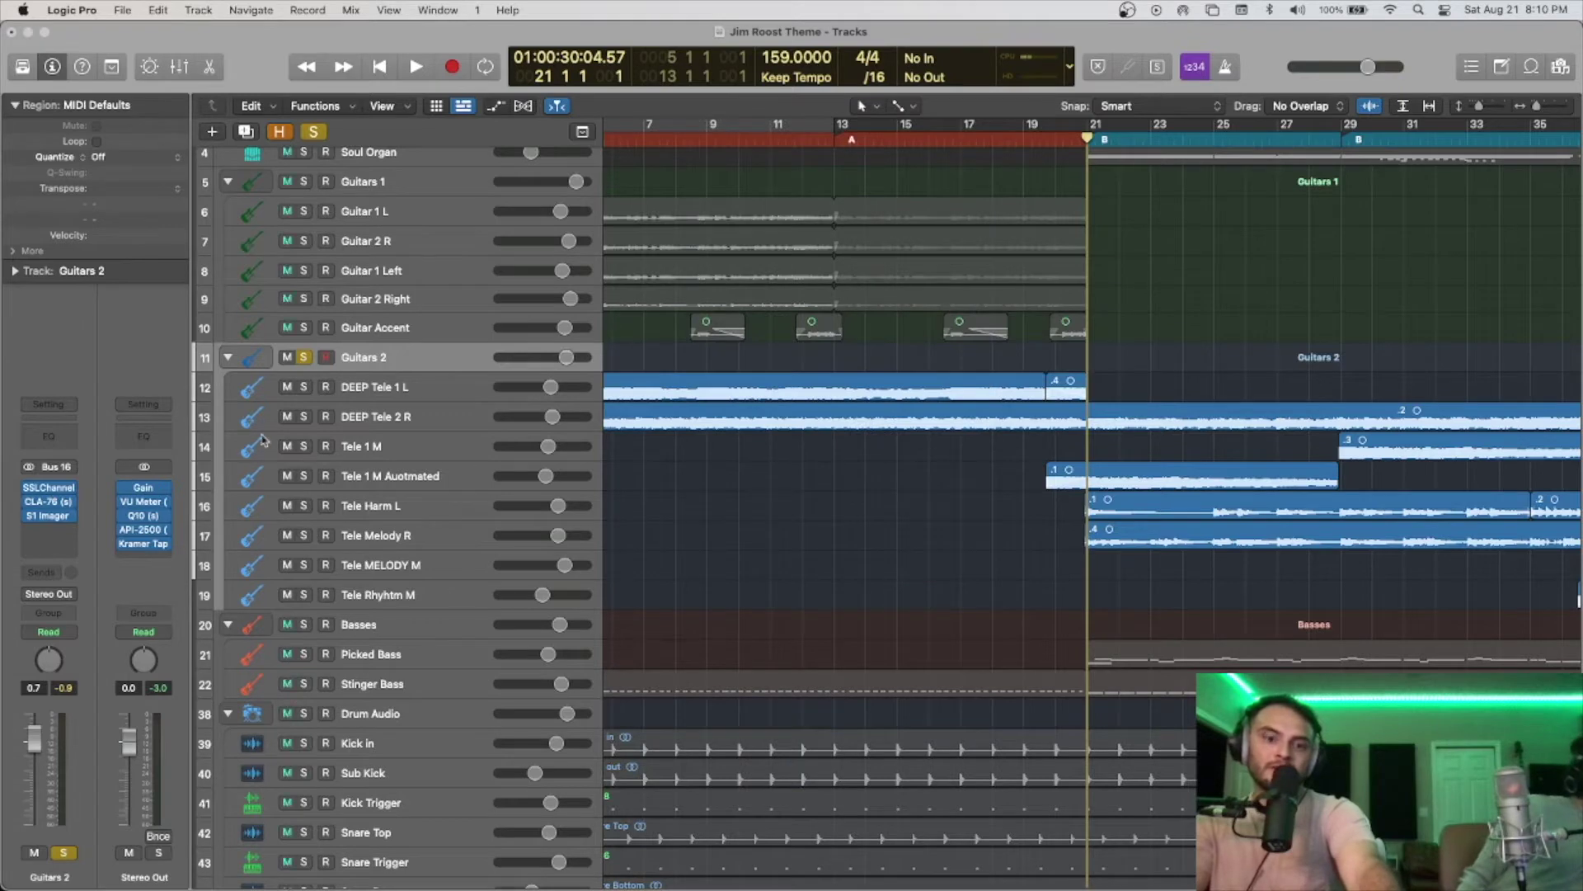
left_click(44, 504)
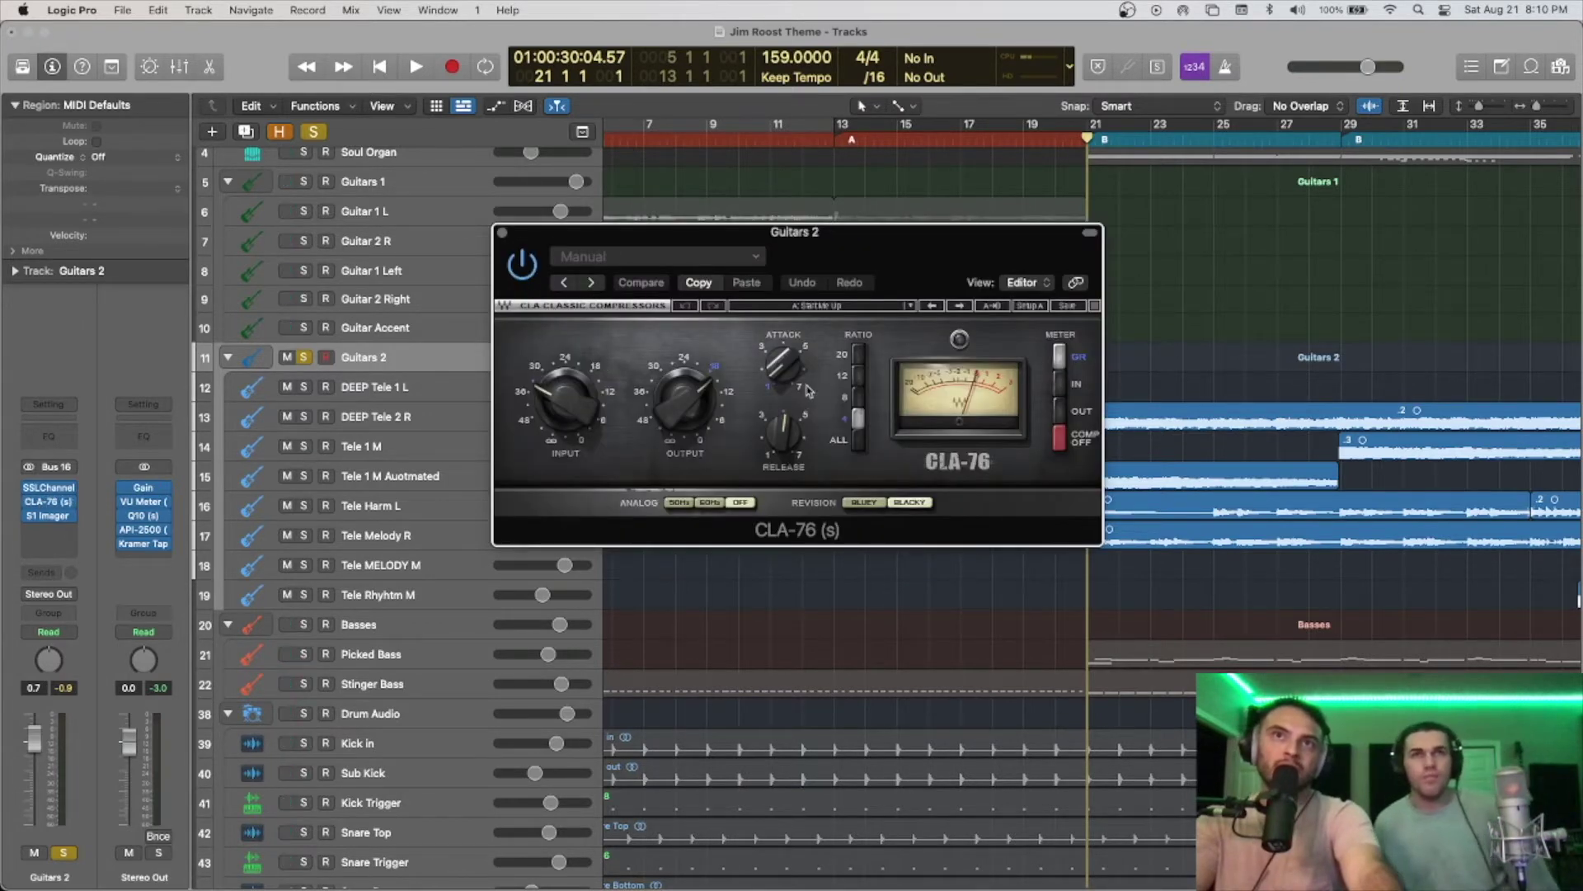
left_click(503, 234)
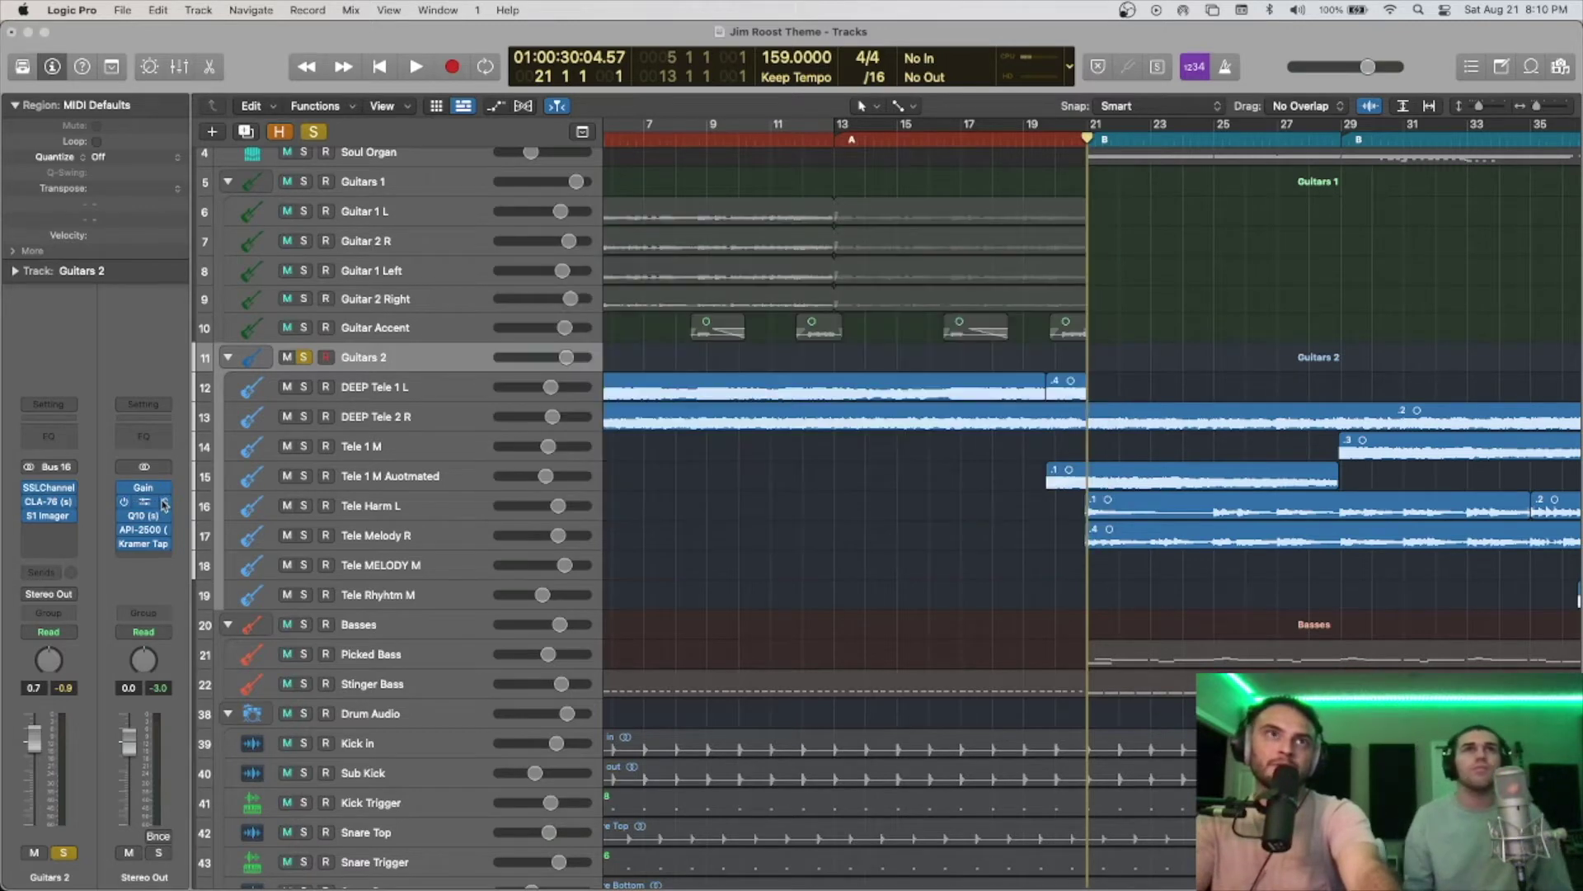
left_click(41, 518)
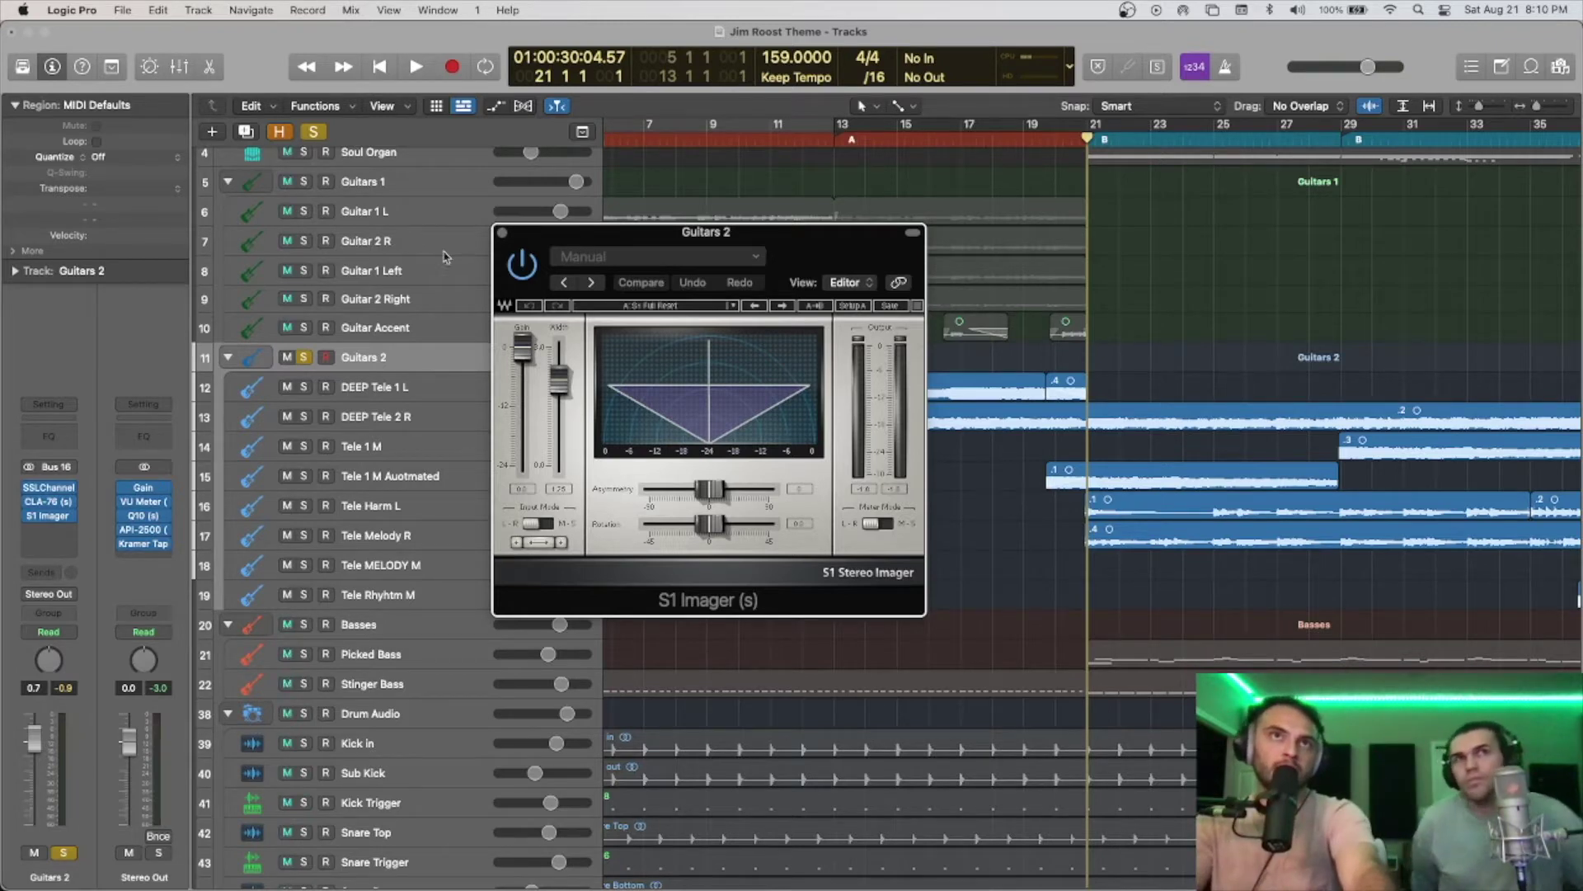
left_click(503, 235)
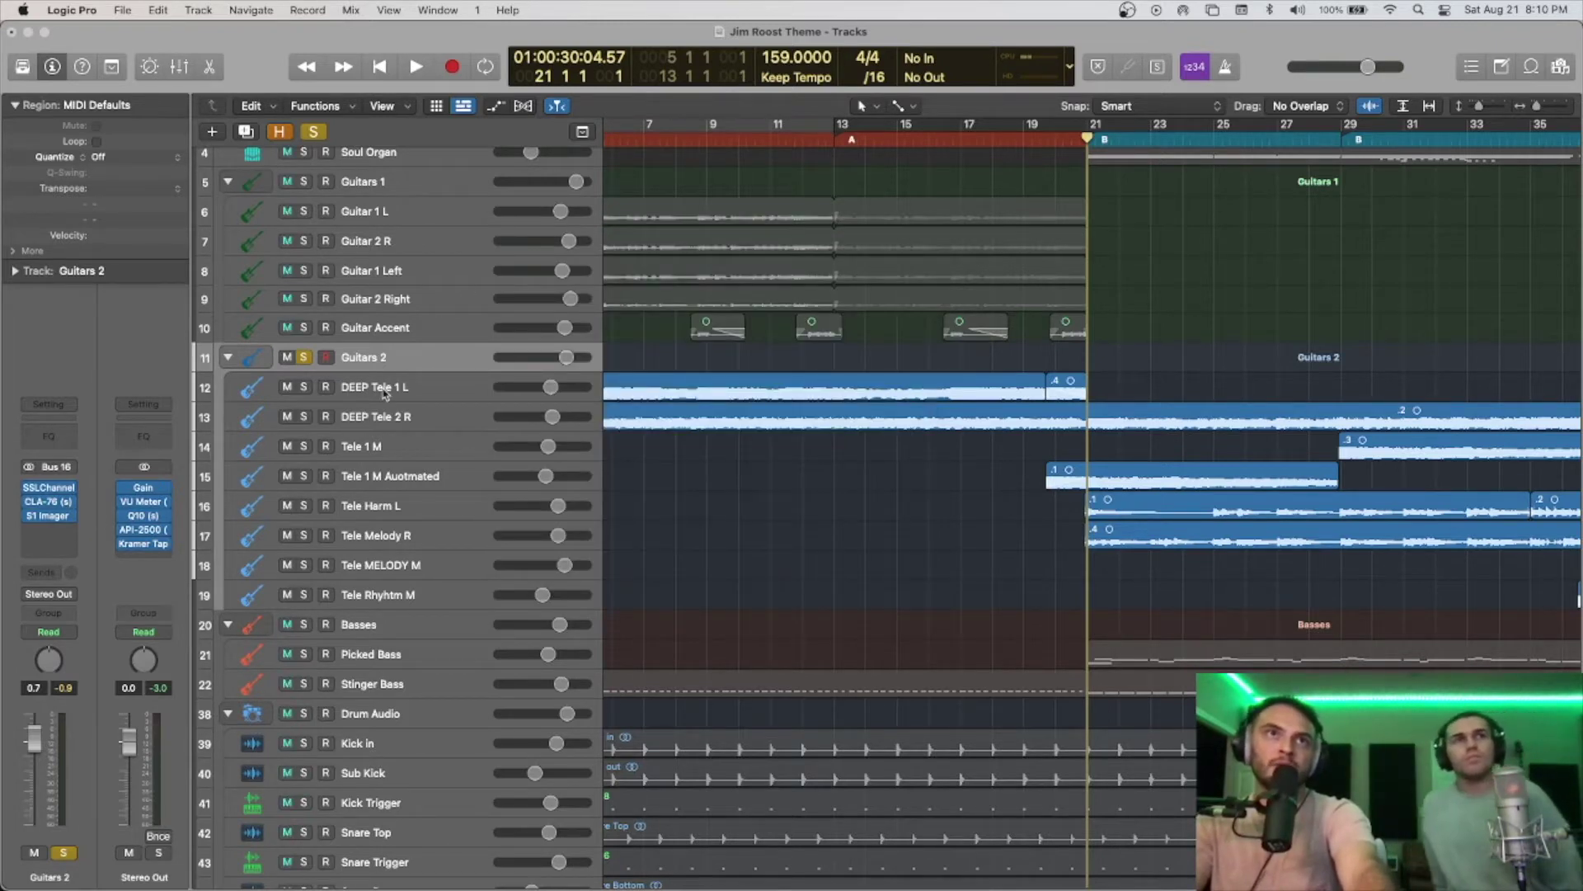
Step: Play Tele 1 M Auotmated in solo without the Guitars 2 stack, cycle bars 21 to 28 and select its track
left_click_drag(384, 394, 387, 414)
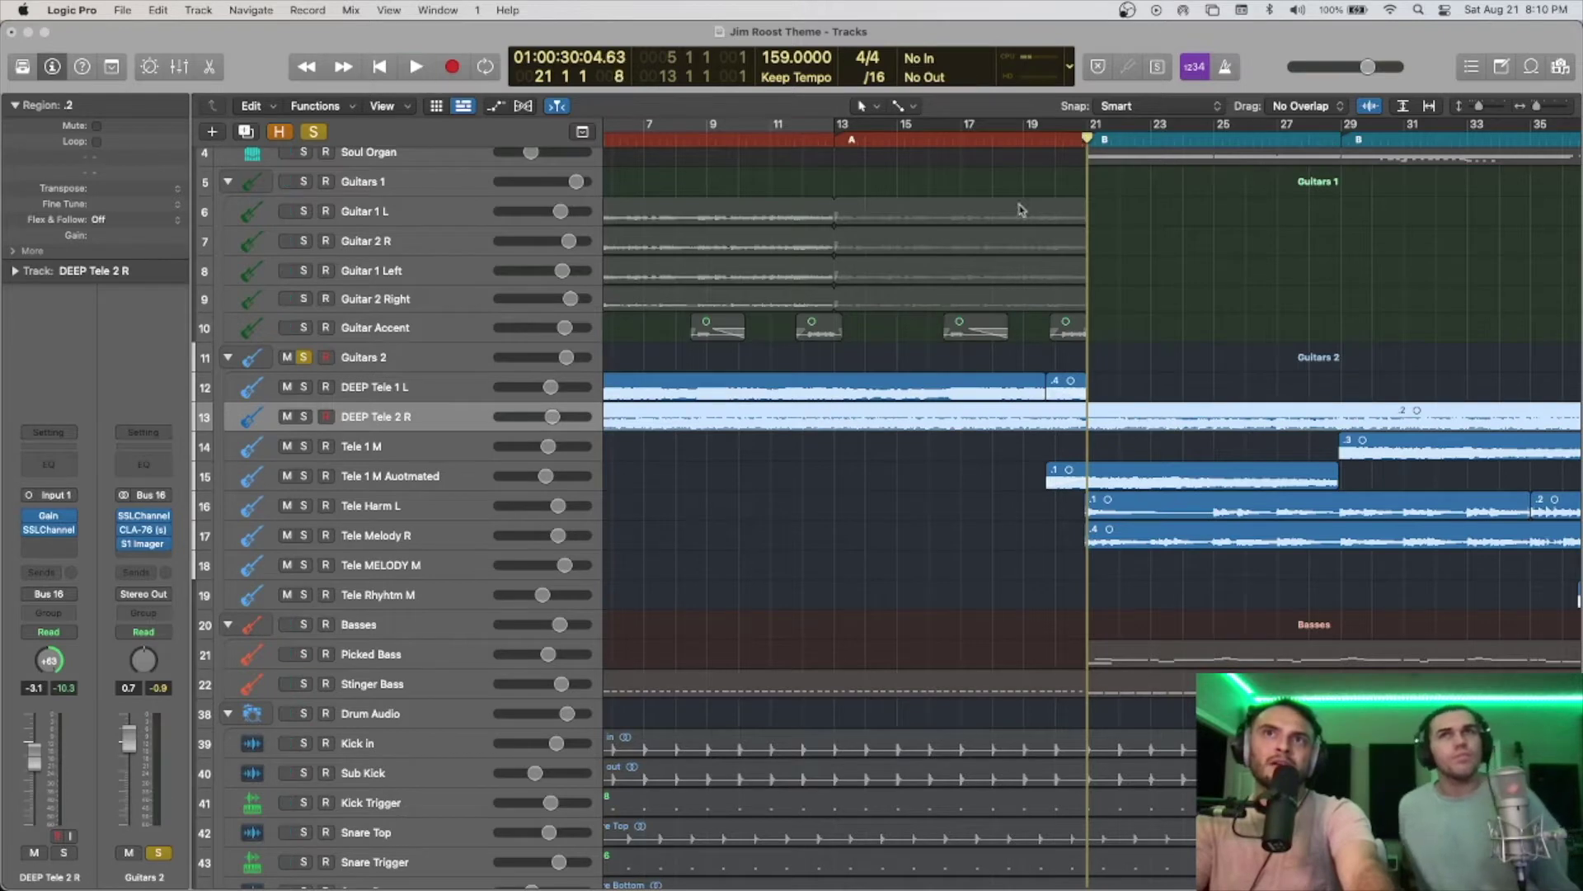
key("space")
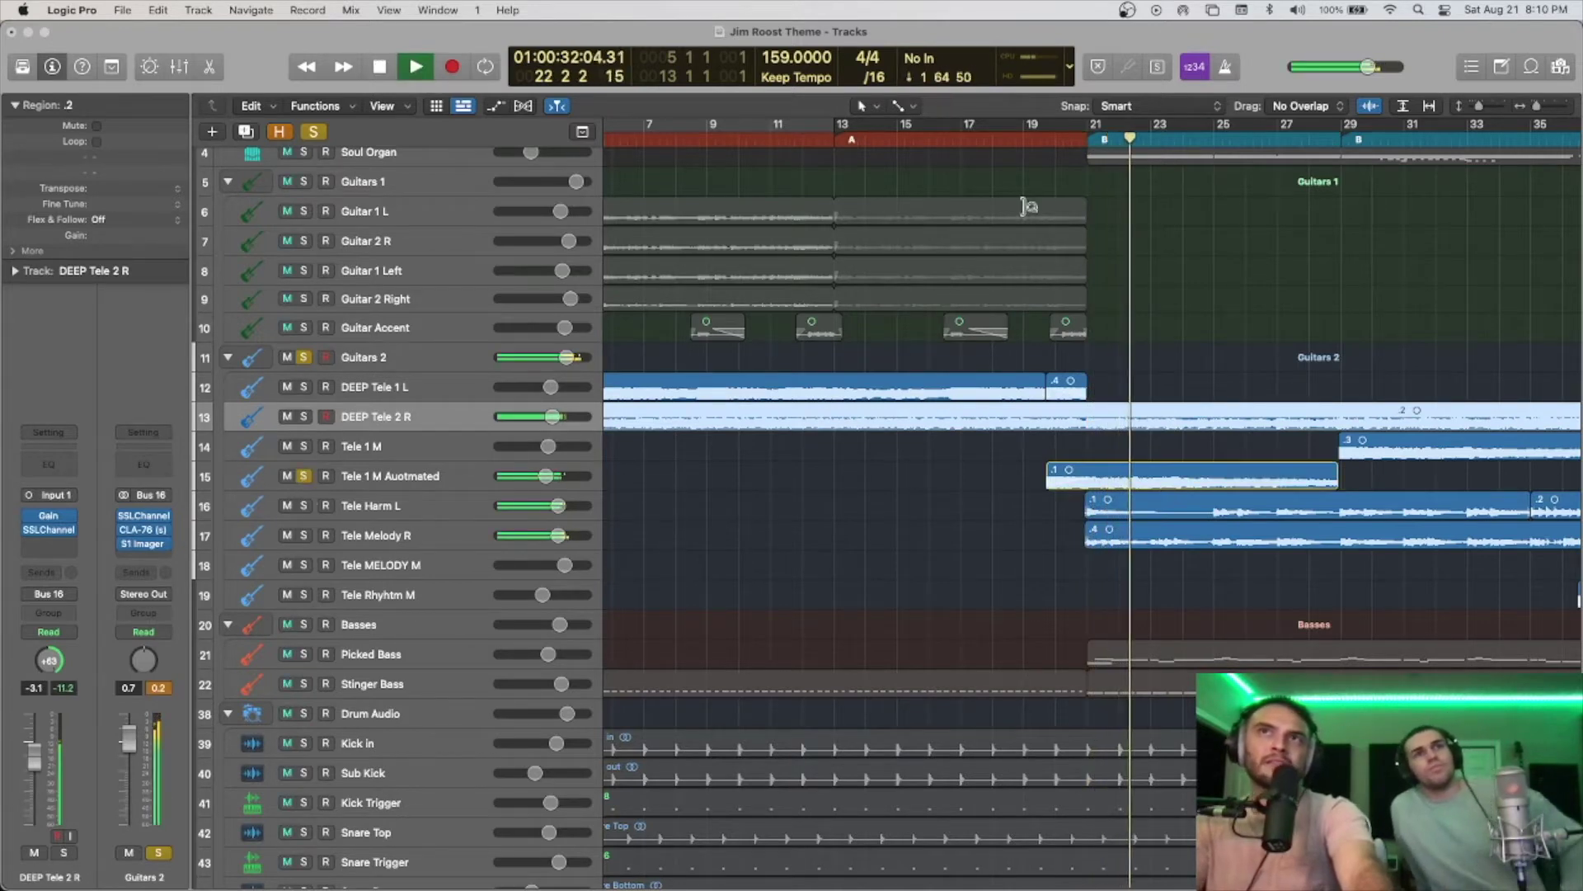
left_click(304, 357)
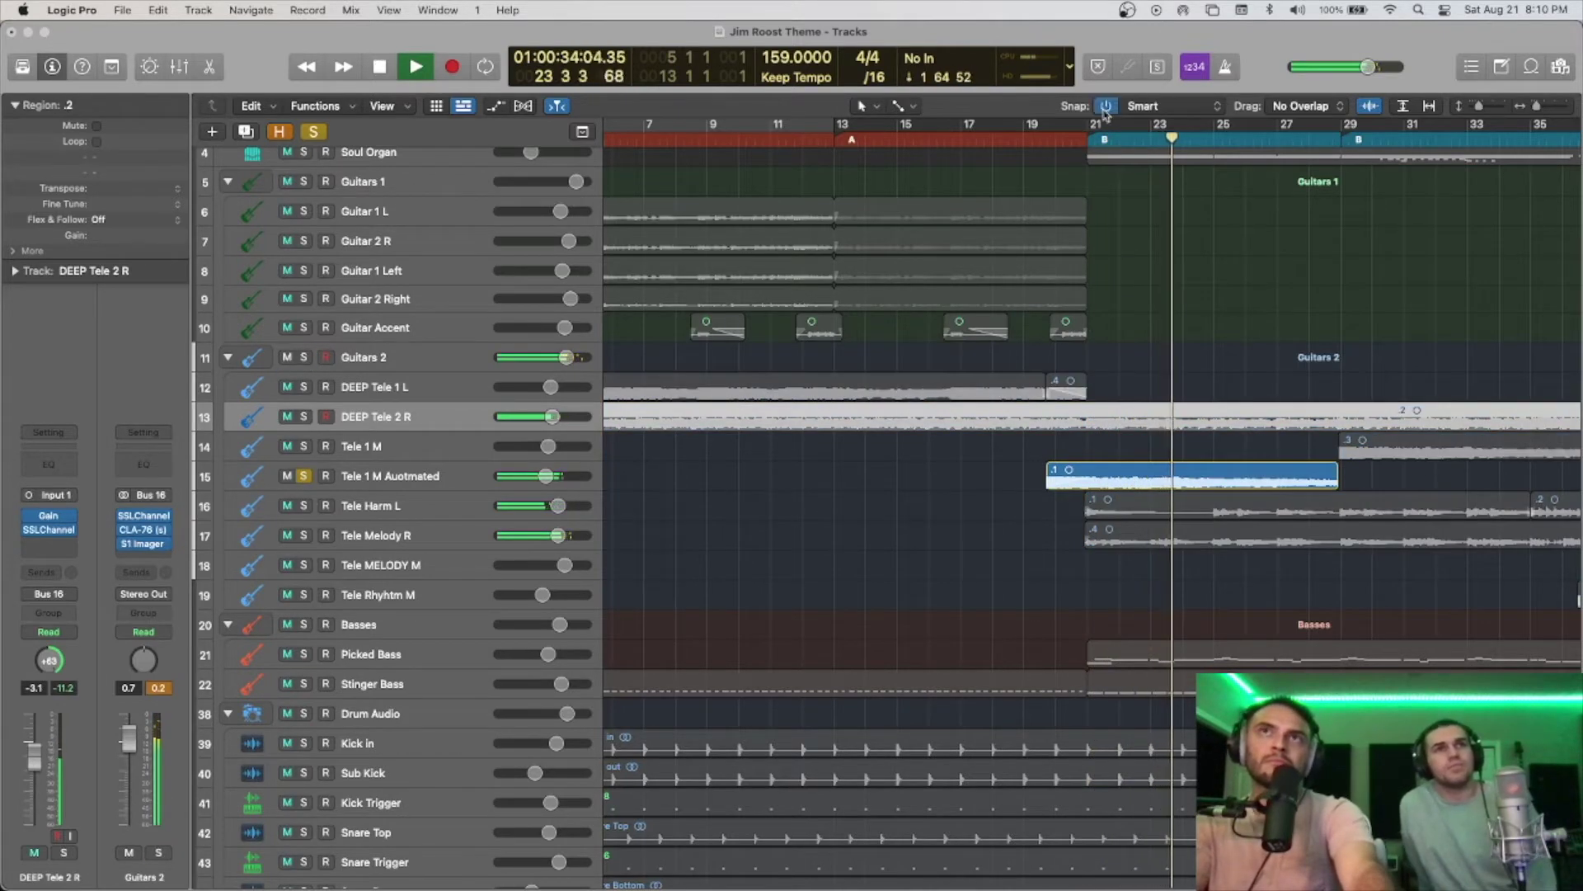
left_click_drag(1096, 119, 1317, 124)
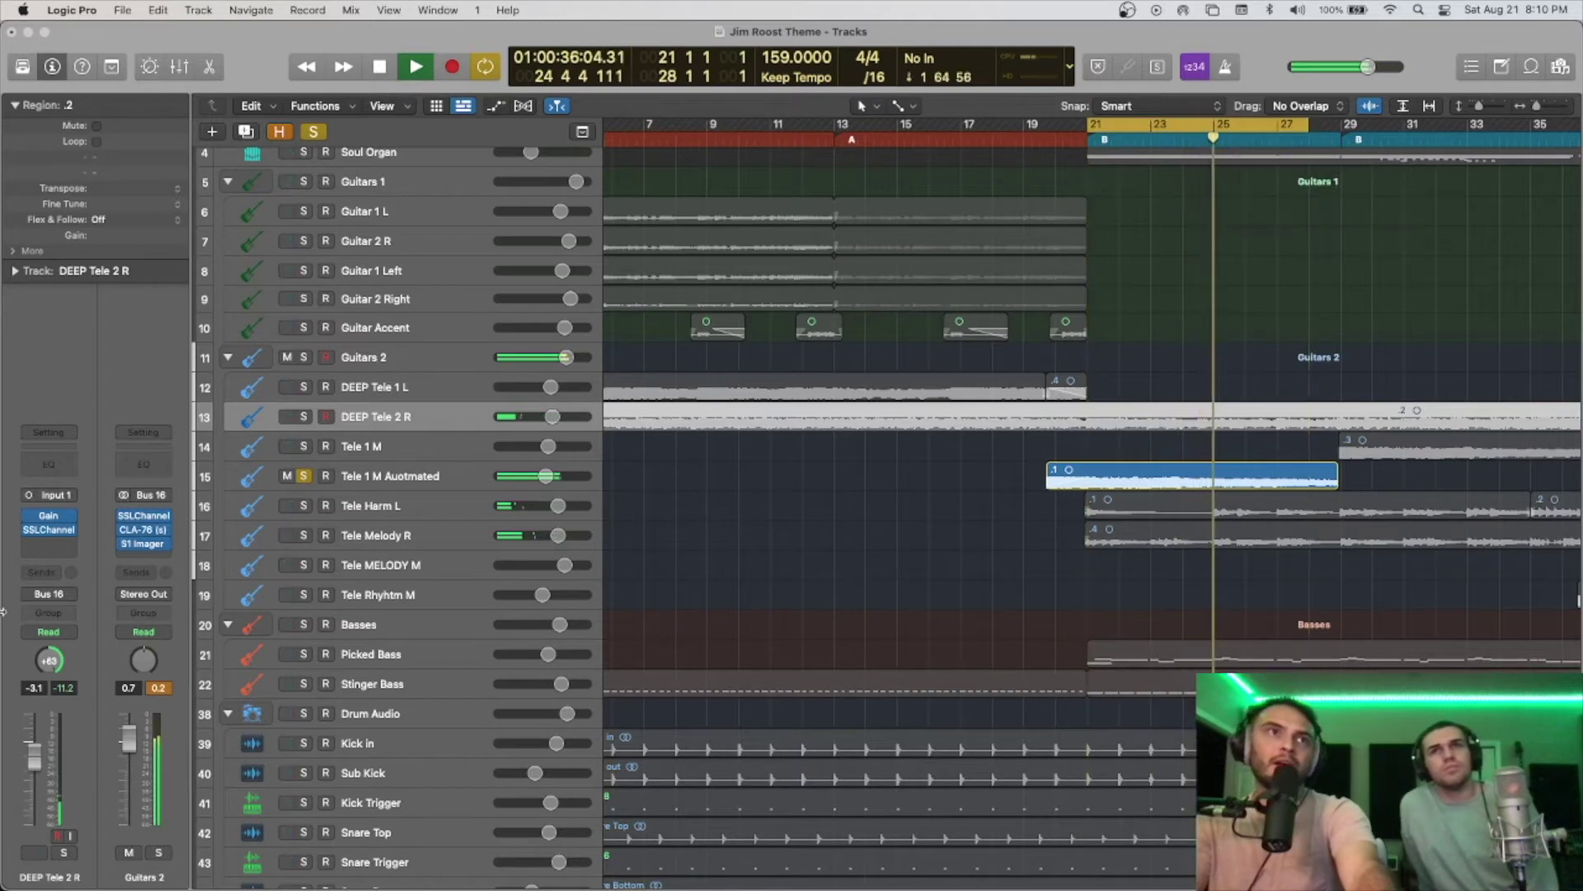
key("Down")
key("Down")
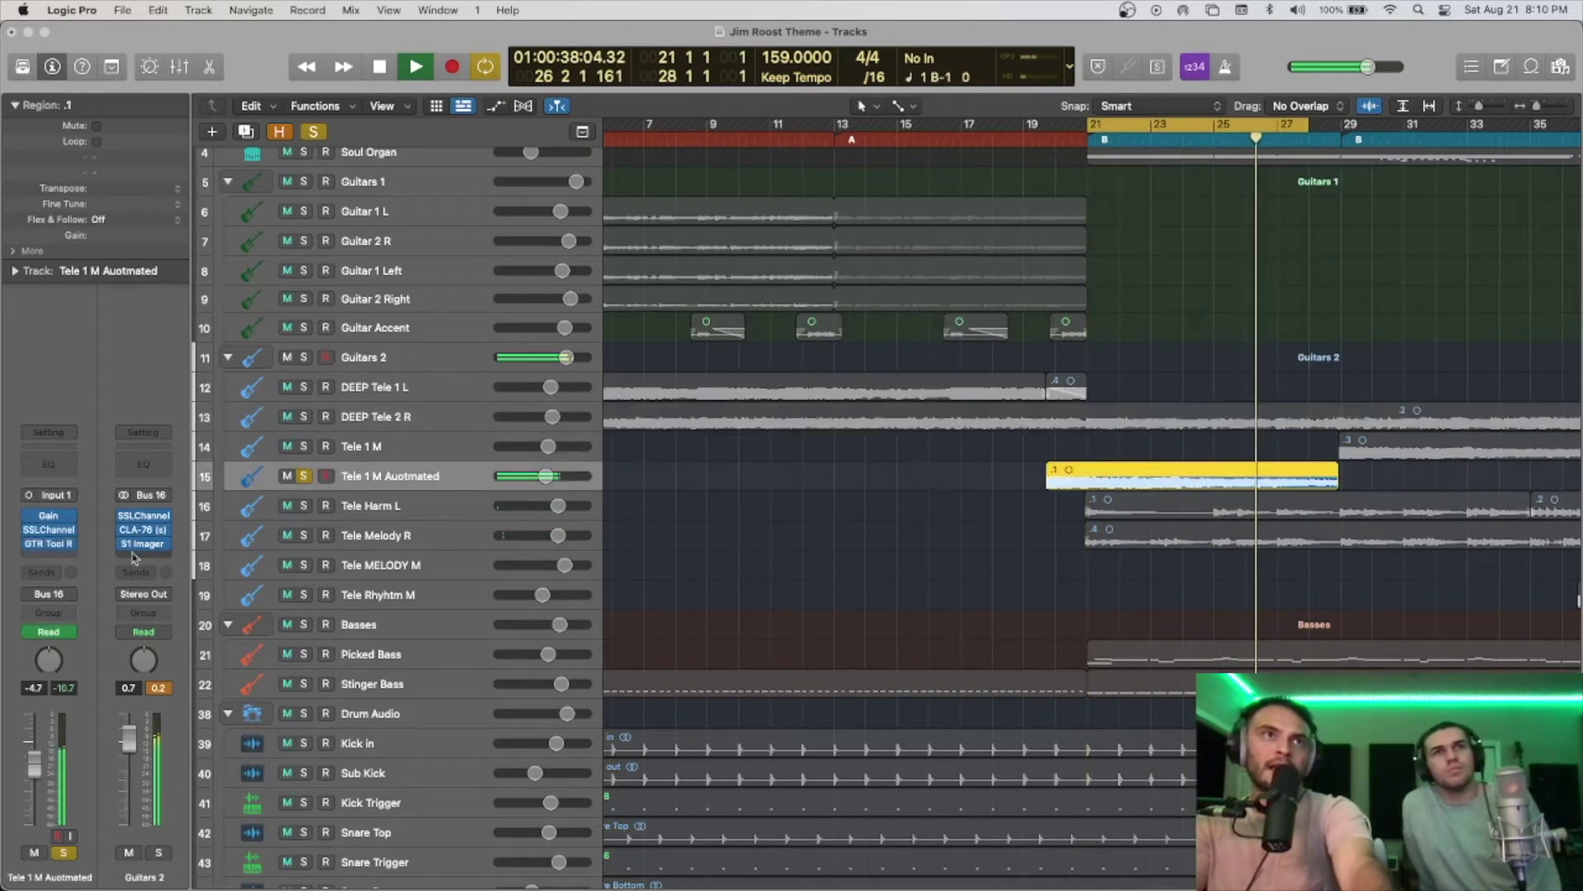
Step: Inspect the stomp, amp, tuner and preset pages of GTR Tool Rack on Tele 1 M Auotmated, and close the plug-in
left_click(51, 544)
left_click_drag(938, 230, 901, 173)
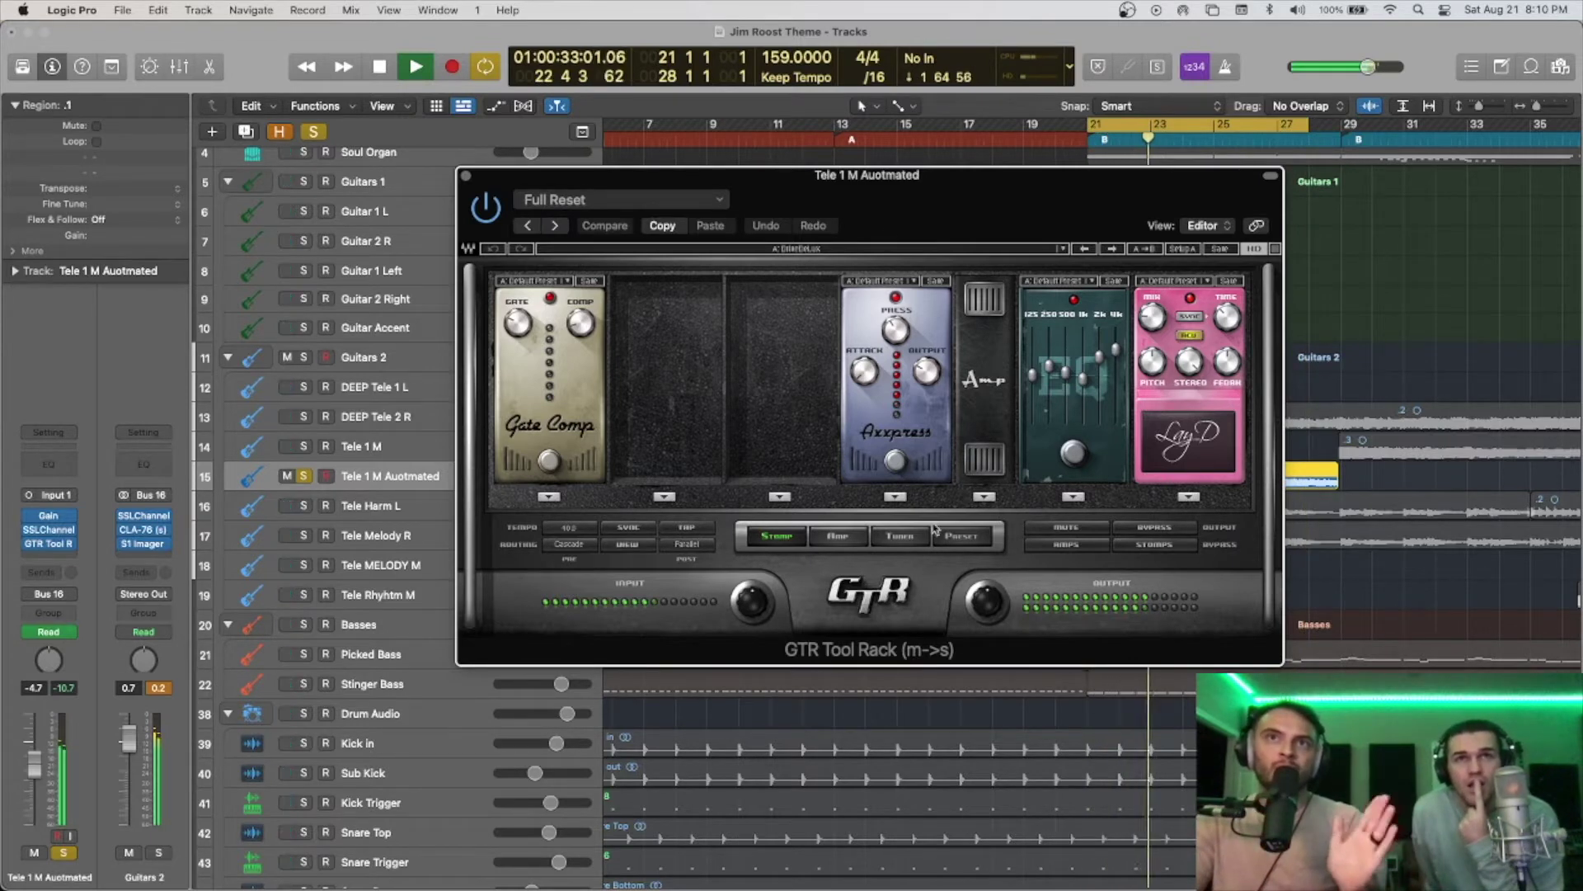
left_click(838, 537)
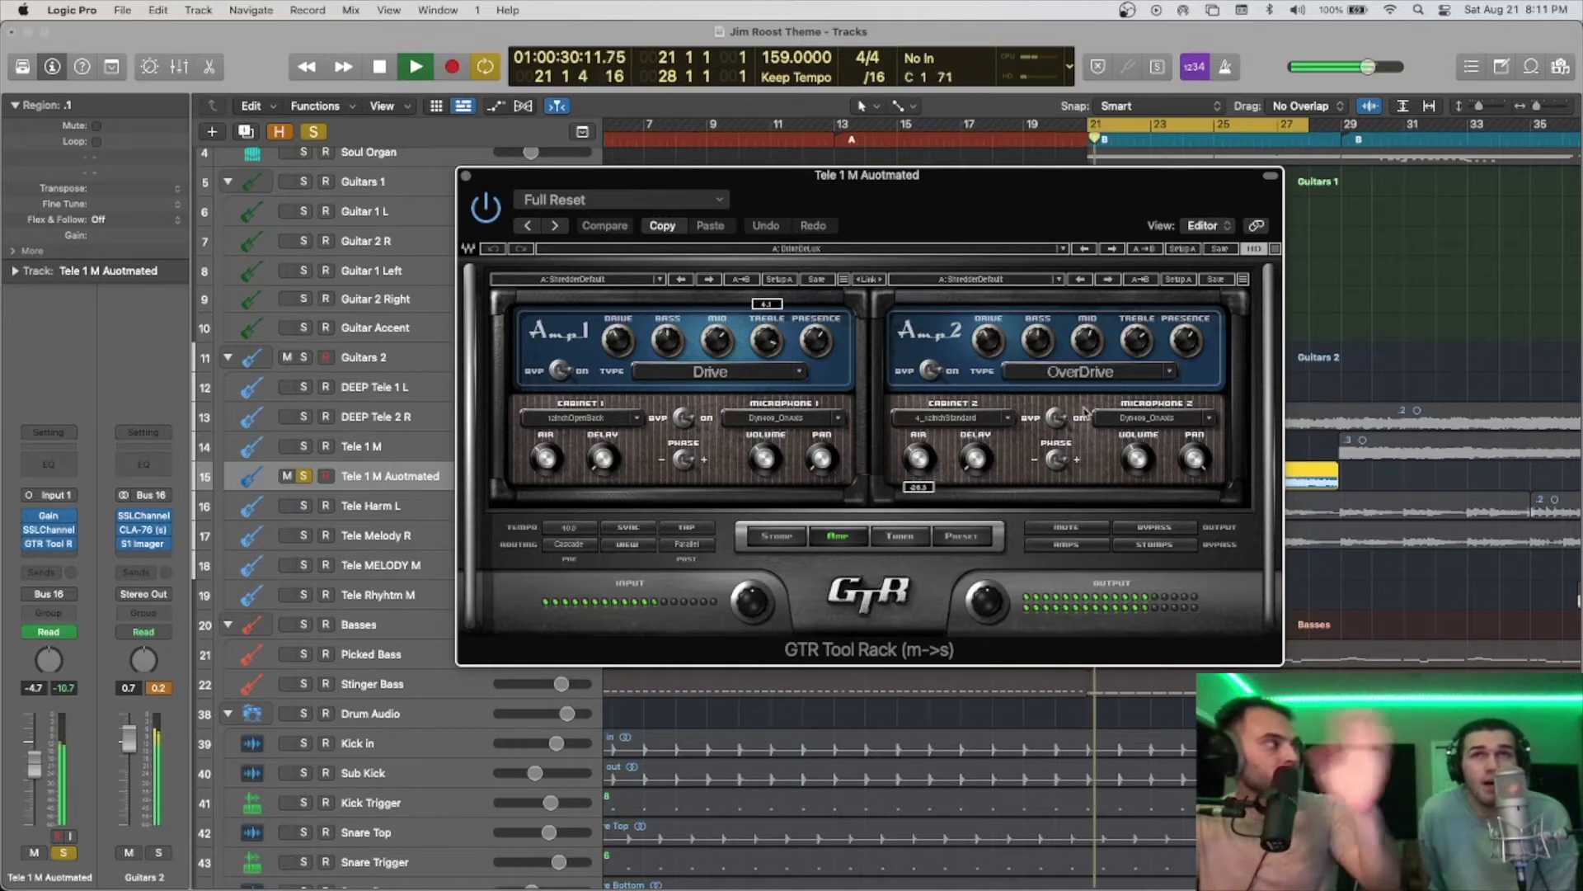
left_click(900, 537)
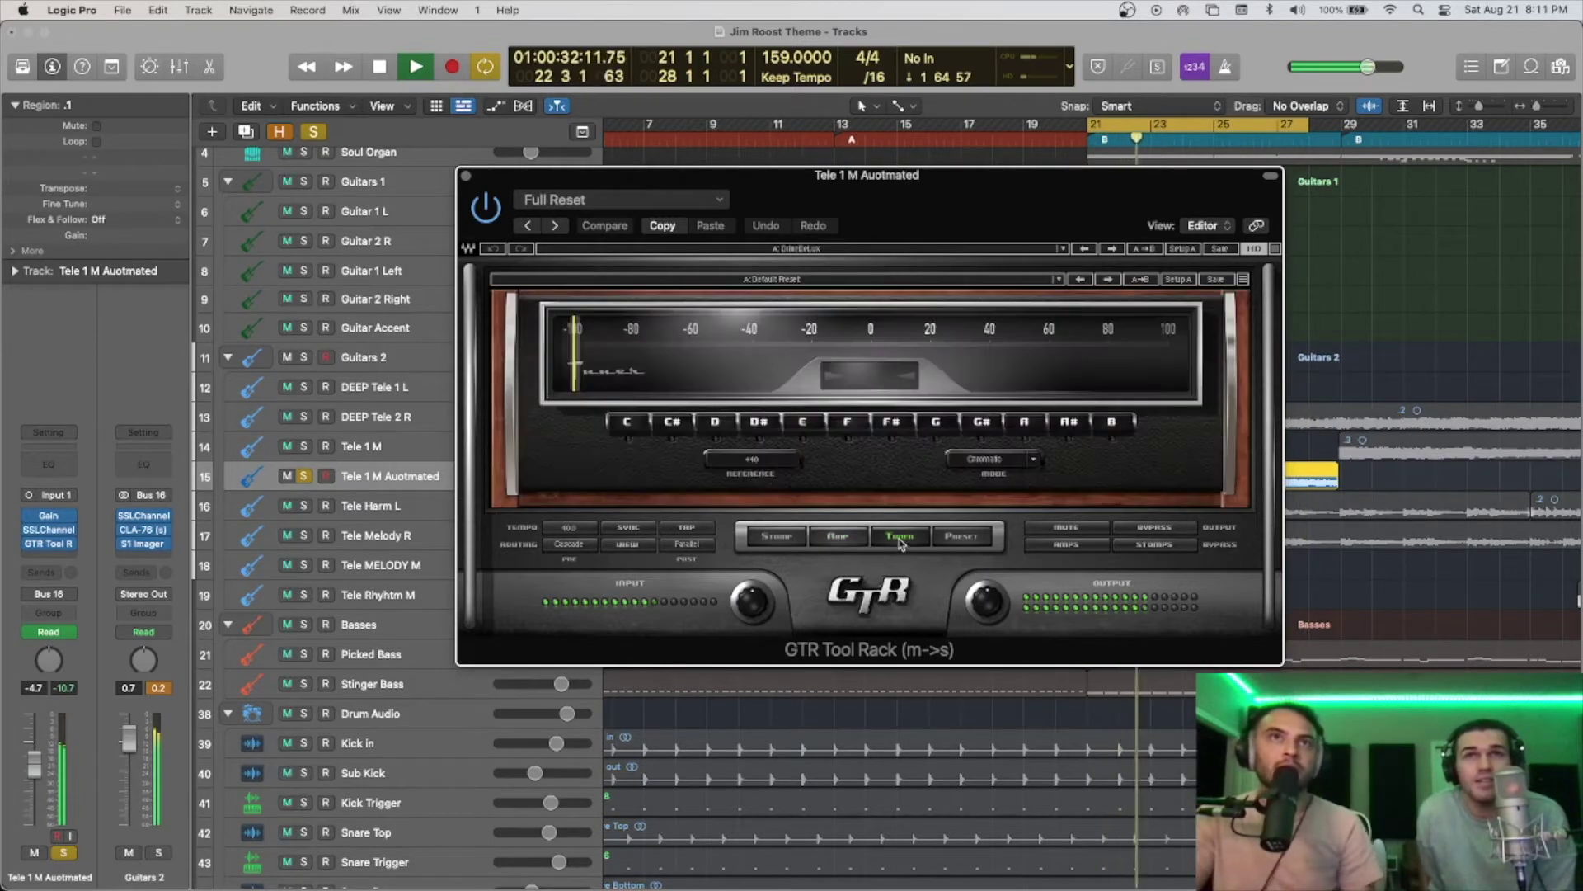
left_click(911, 546)
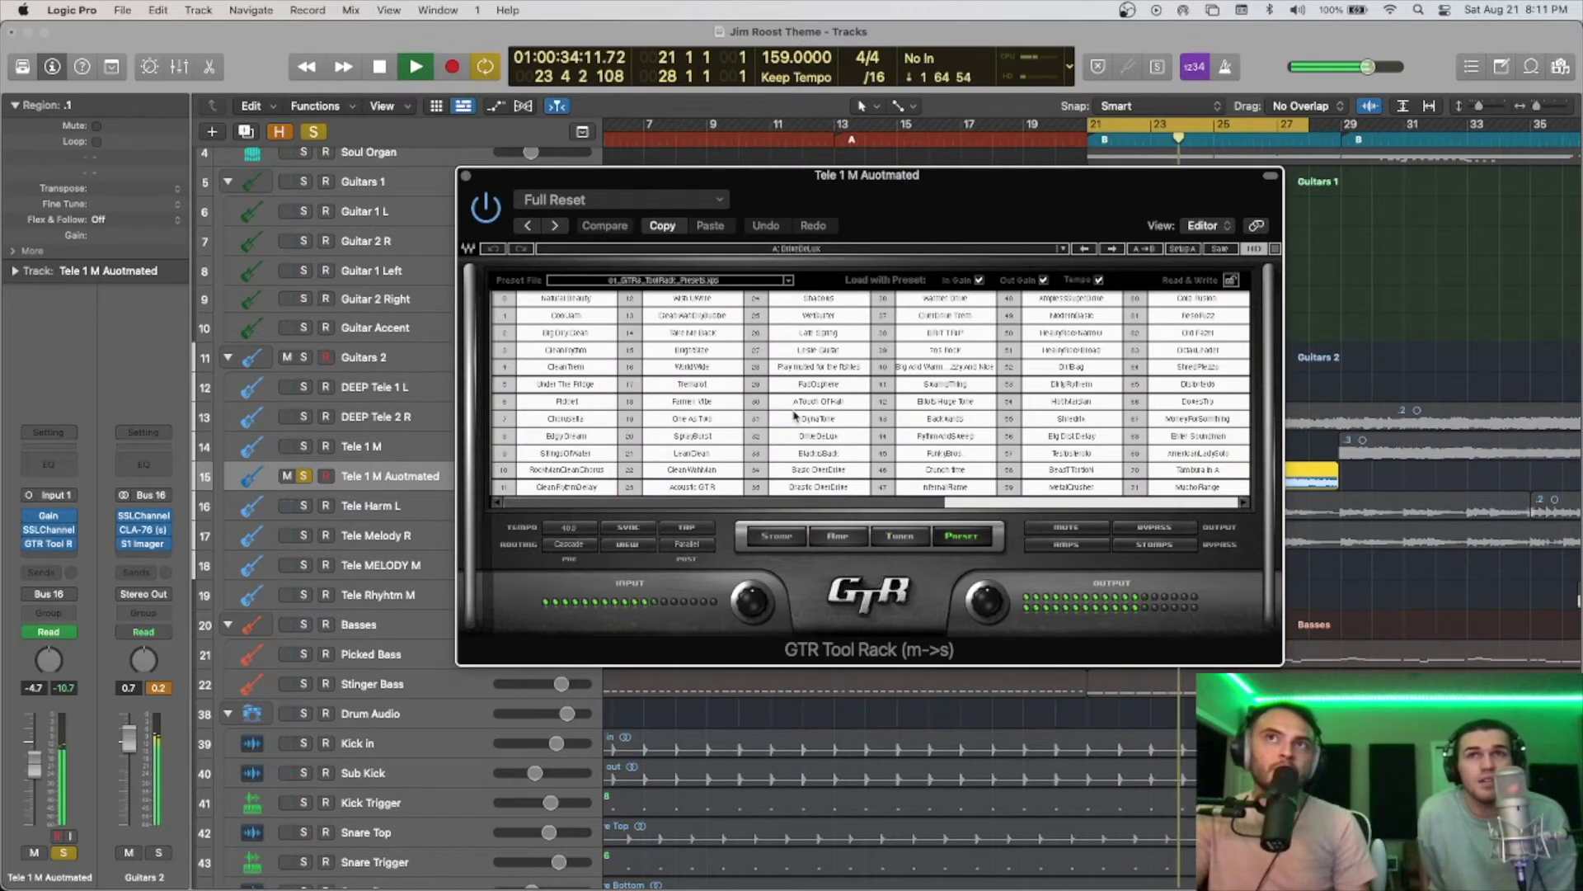
left_click(773, 537)
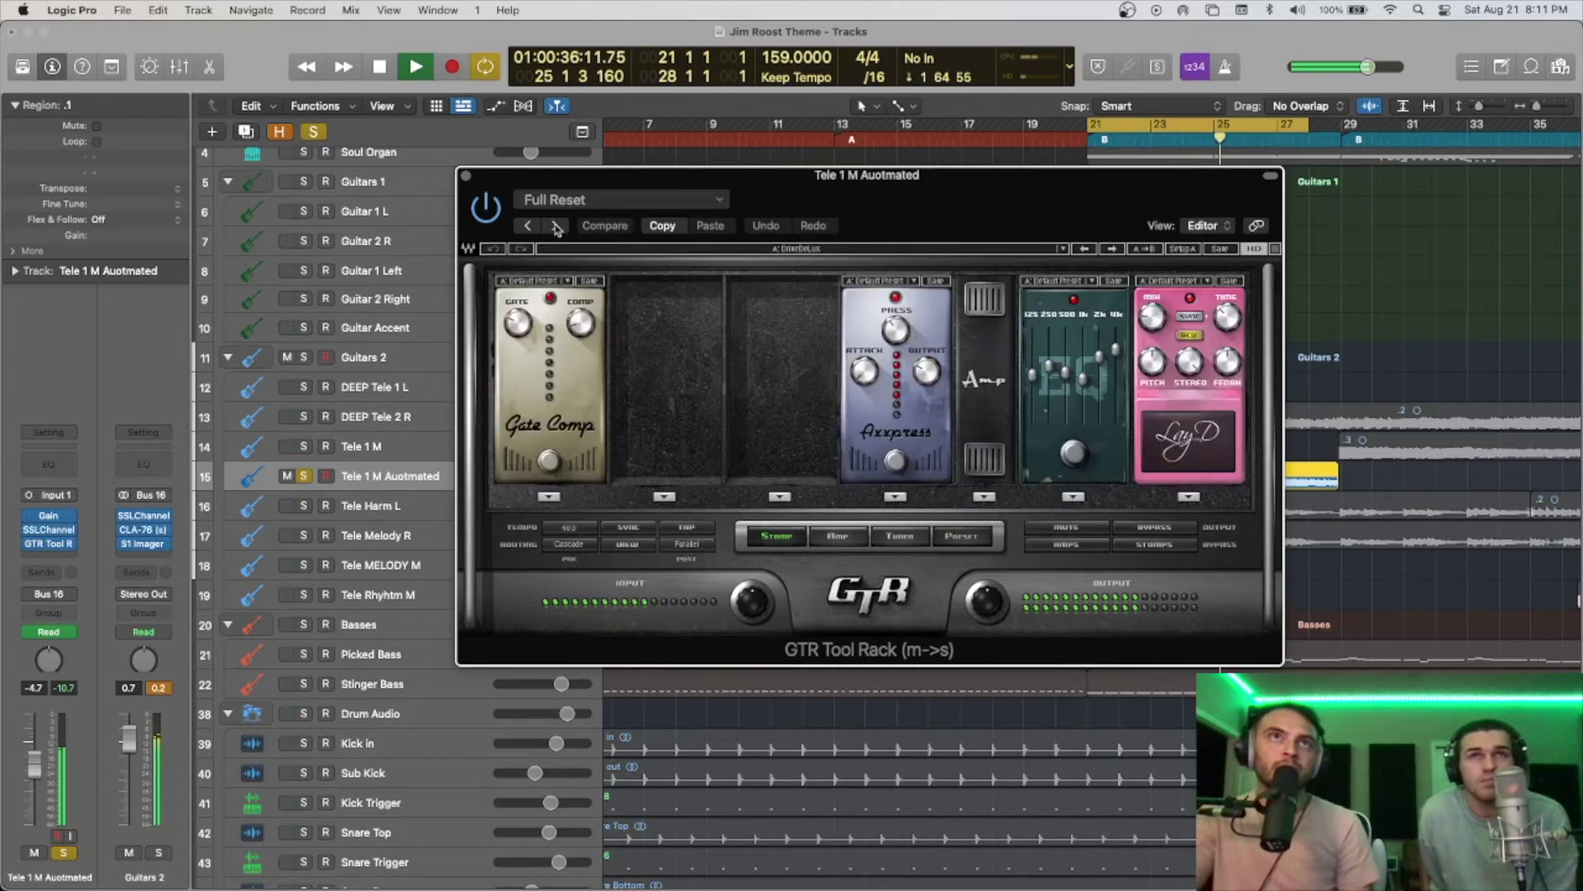
left_click(466, 176)
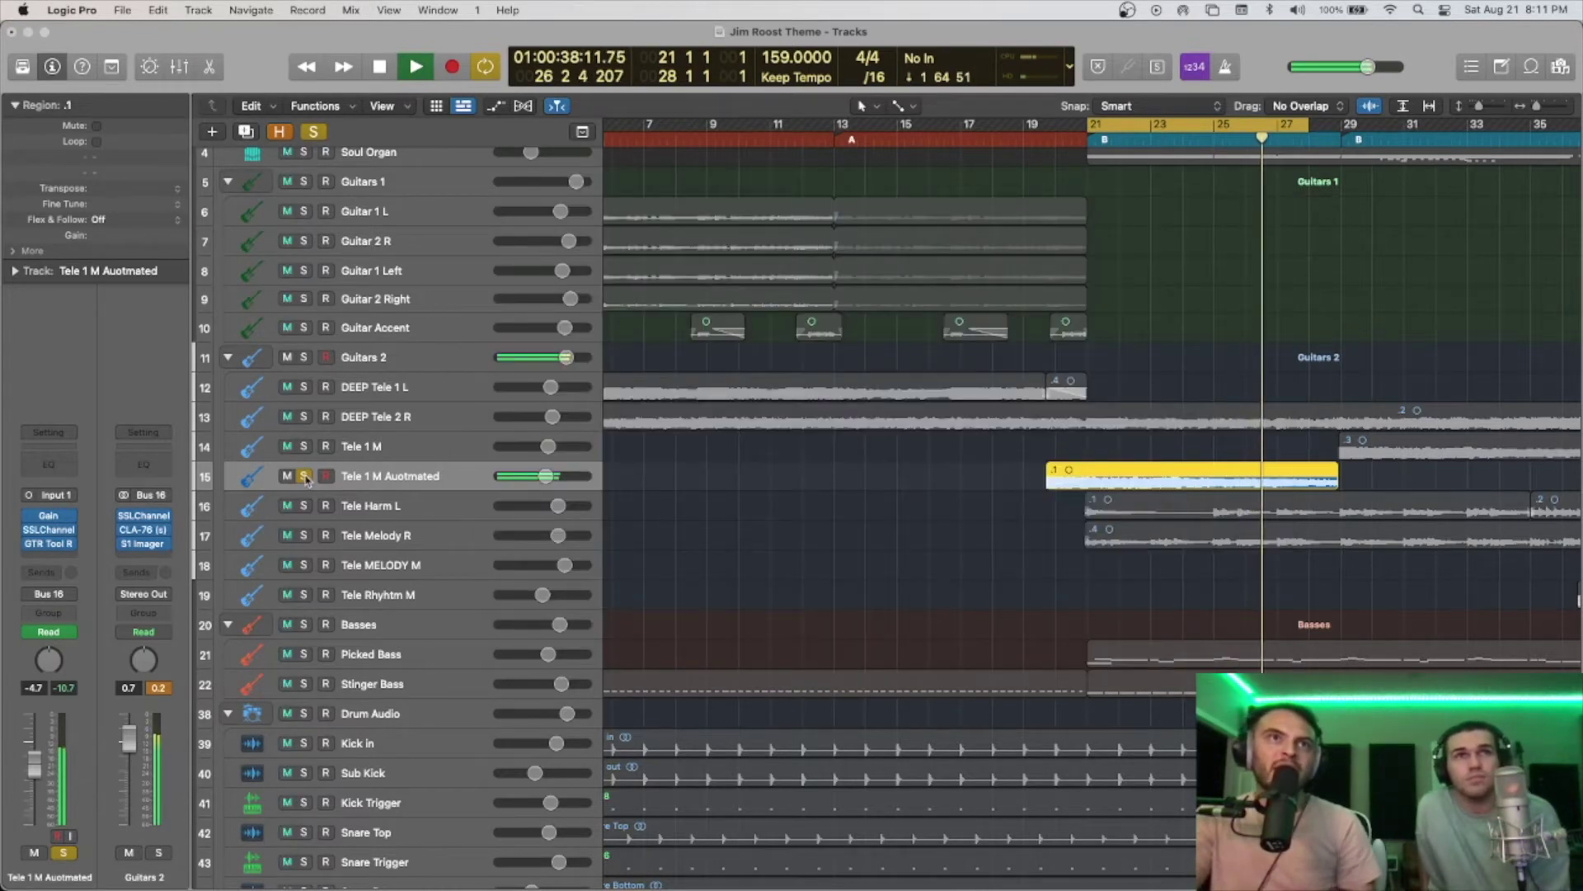
Step: Clear the Tele 1 M Auotmated solo, turn off cycling, and play Tele Harm L and Tele Melody R soloed from about bar 24
left_click(304, 475)
left_click(1237, 135)
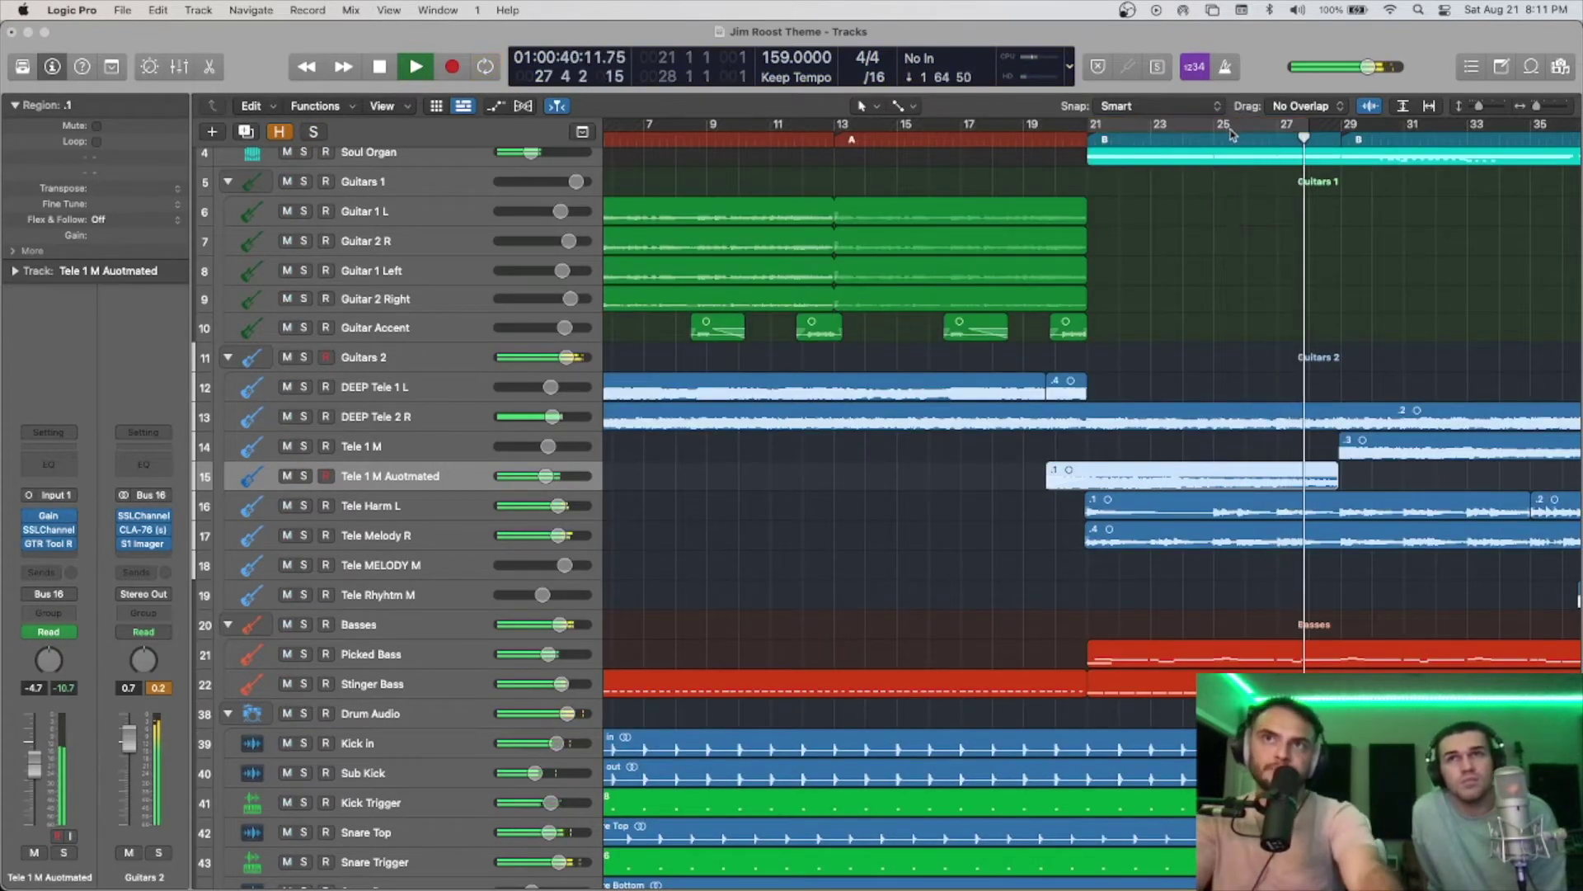
left_click_drag(304, 536, 305, 509)
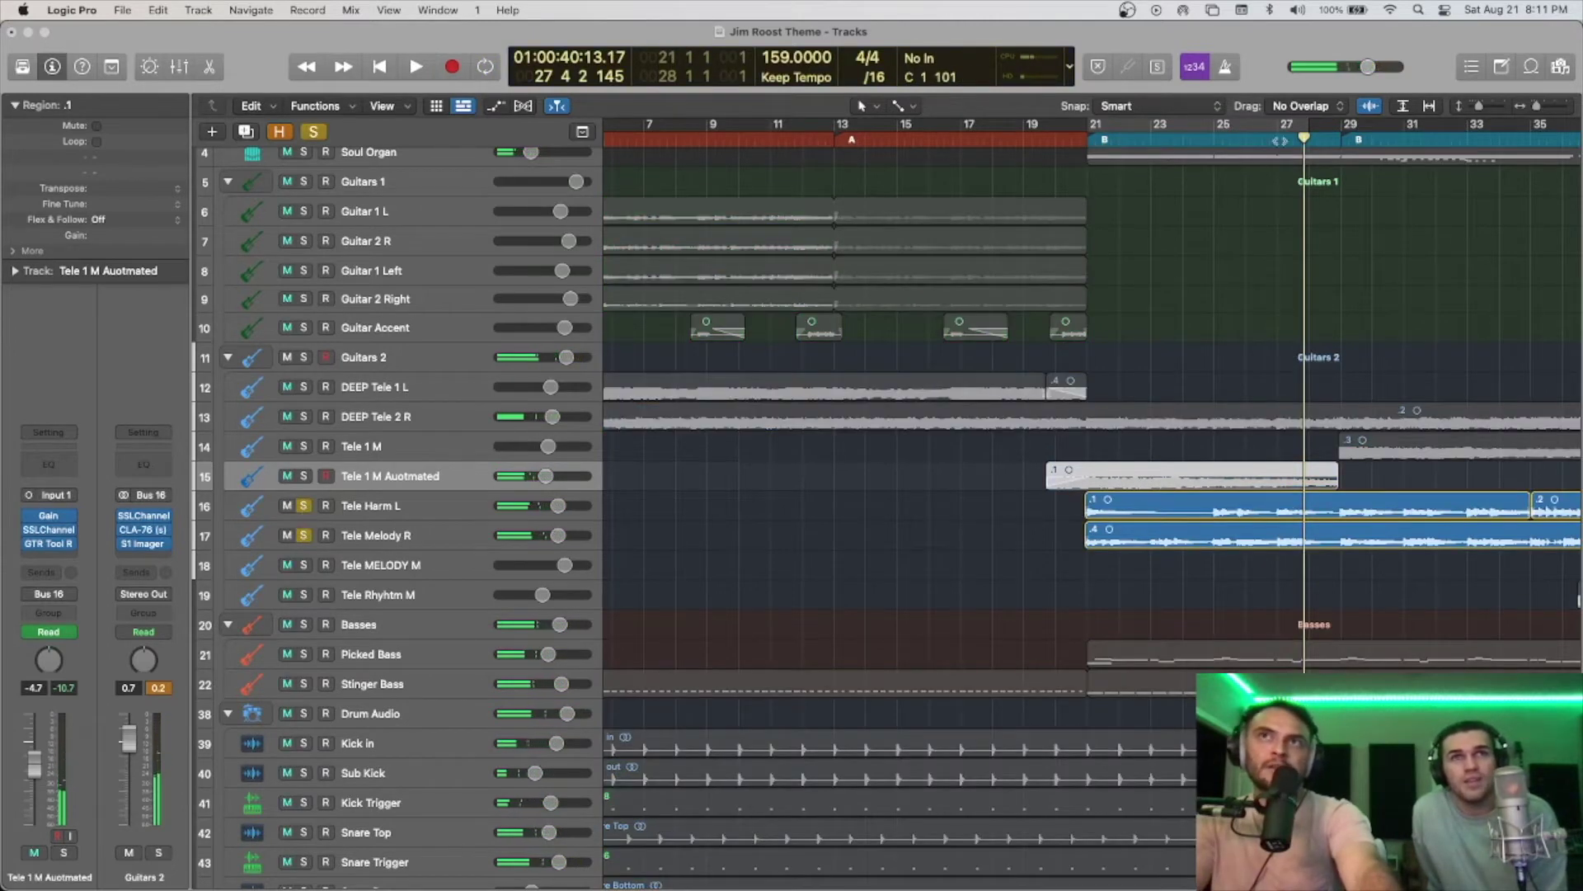
left_click(1191, 140)
key("space")
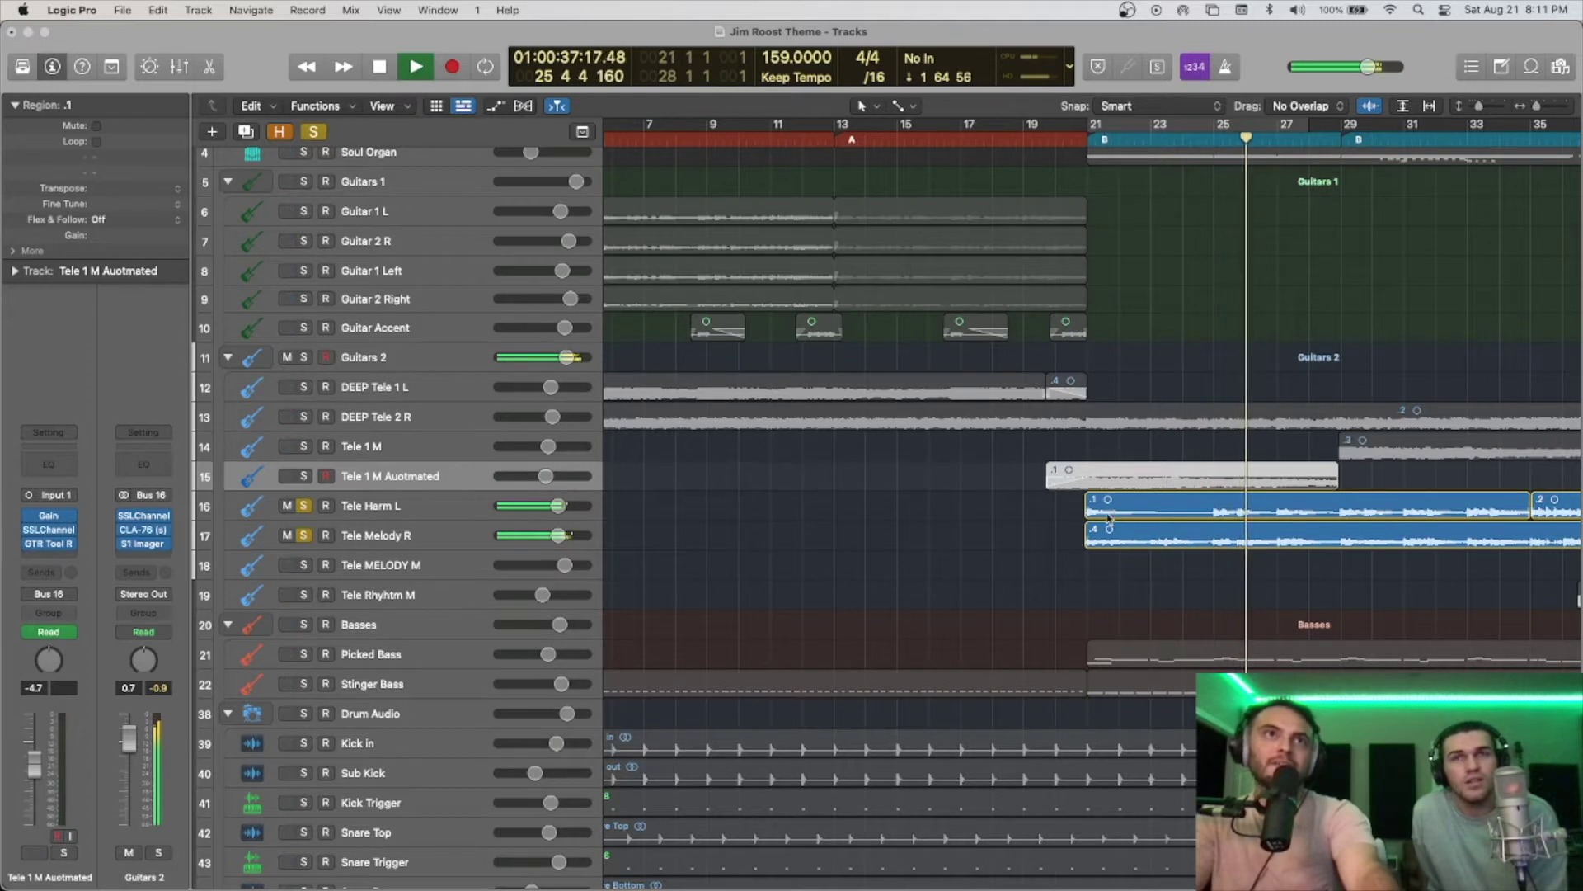
Step: Compare the channel strips of Tele Melody R and Tele Harm L while both play in solo
left_click(440, 536)
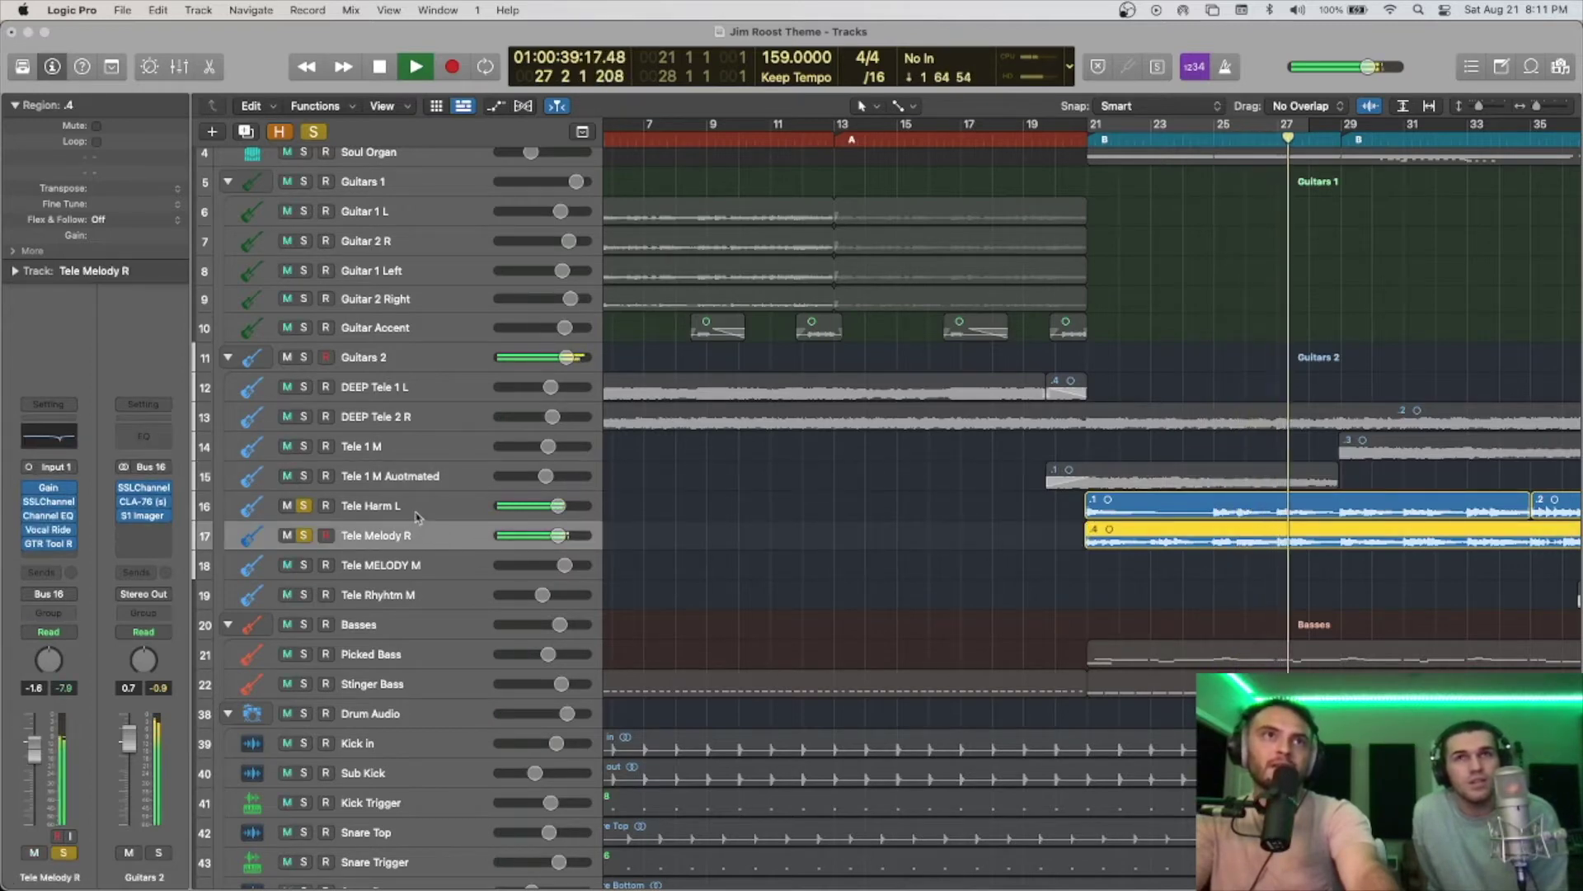
left_click(416, 513)
left_click(403, 536)
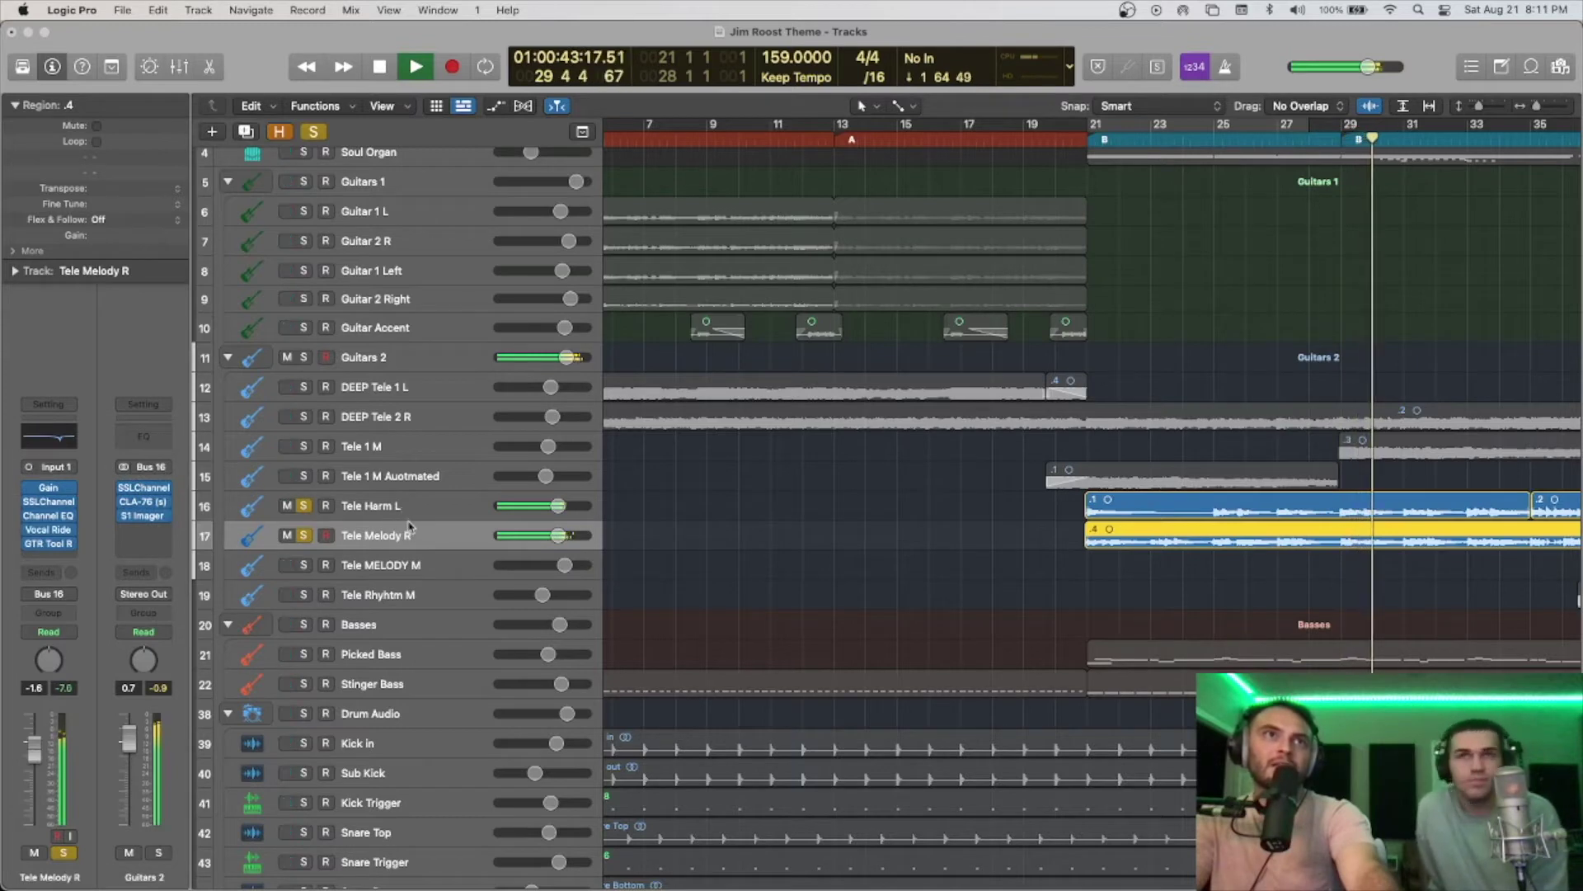
left_click(410, 513)
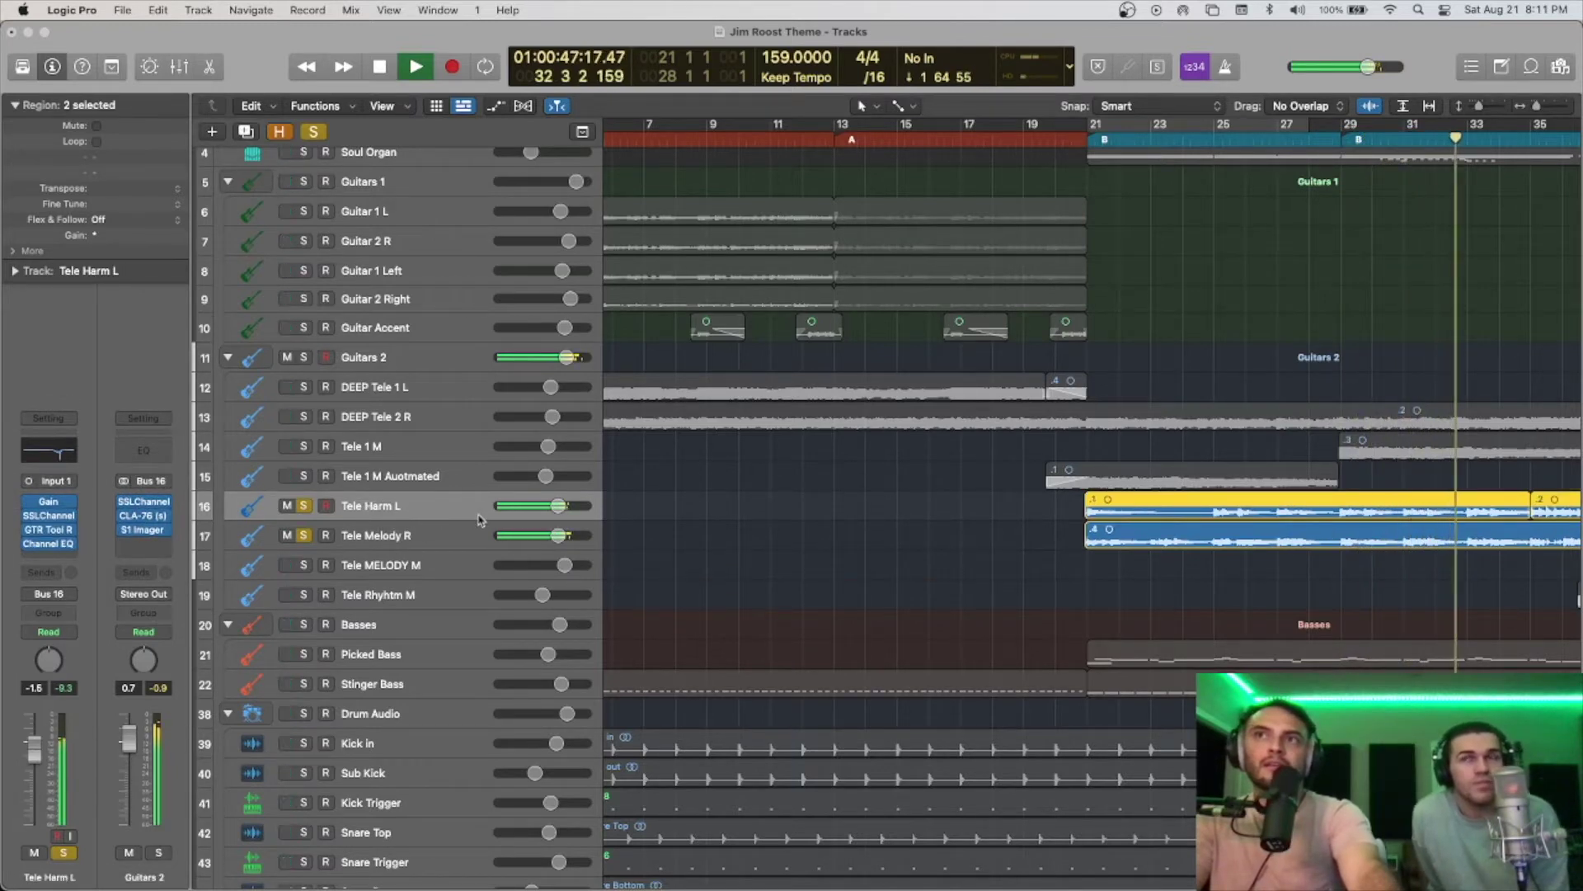
Step: Clear the solos on Tele Harm L and Tele Melody R, and play the full mix to bar 35 before stopping
left_click(303, 535)
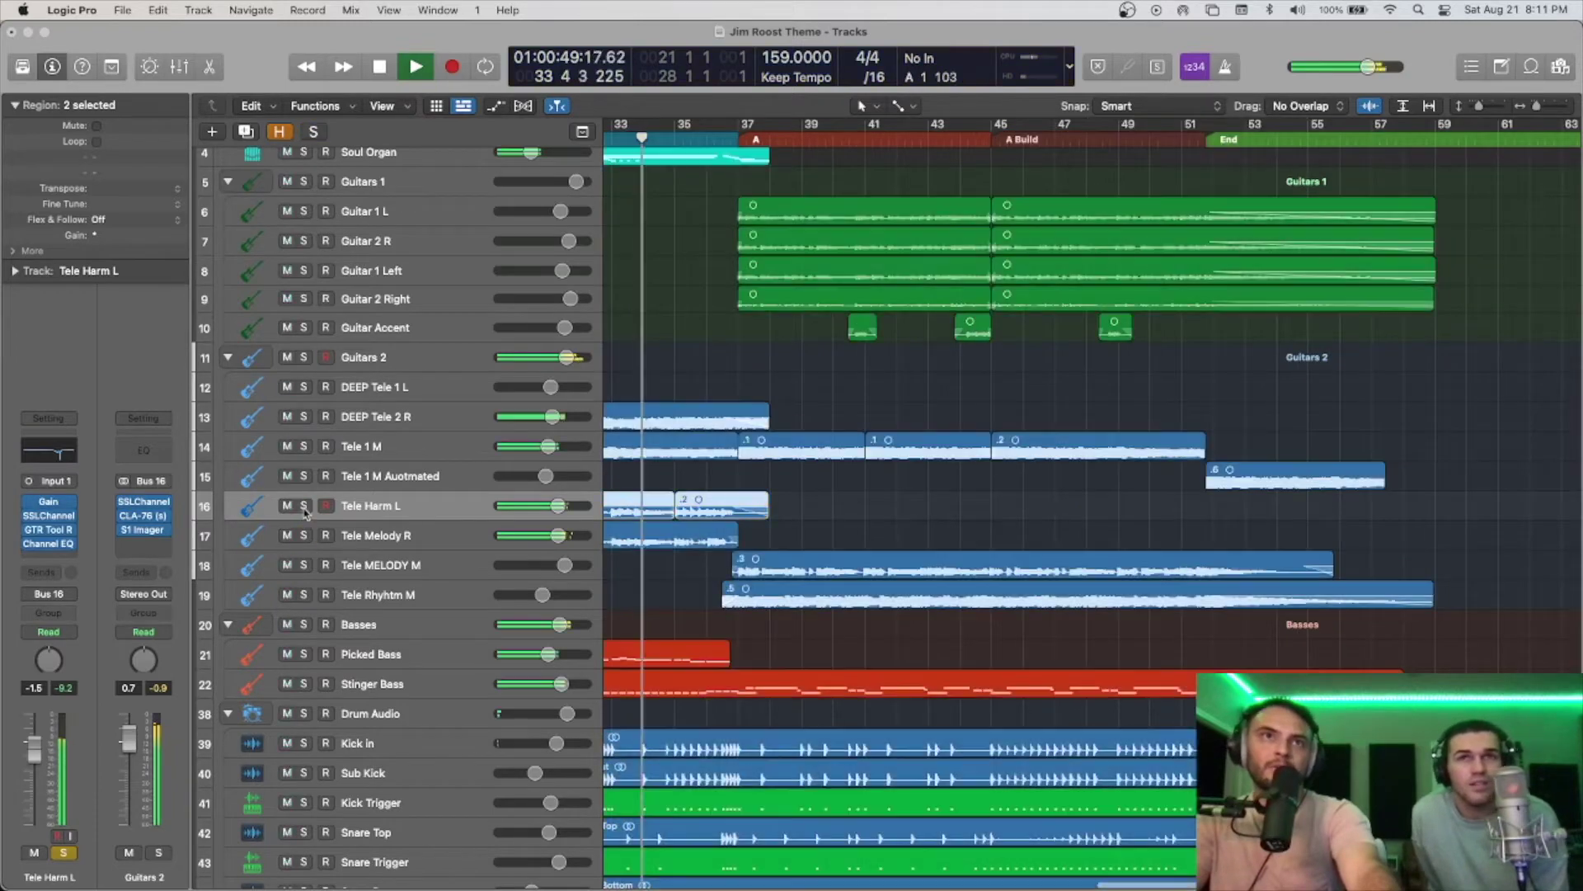
scroll(781, 531, "down", 3)
scroll(806, 530, "up", 2)
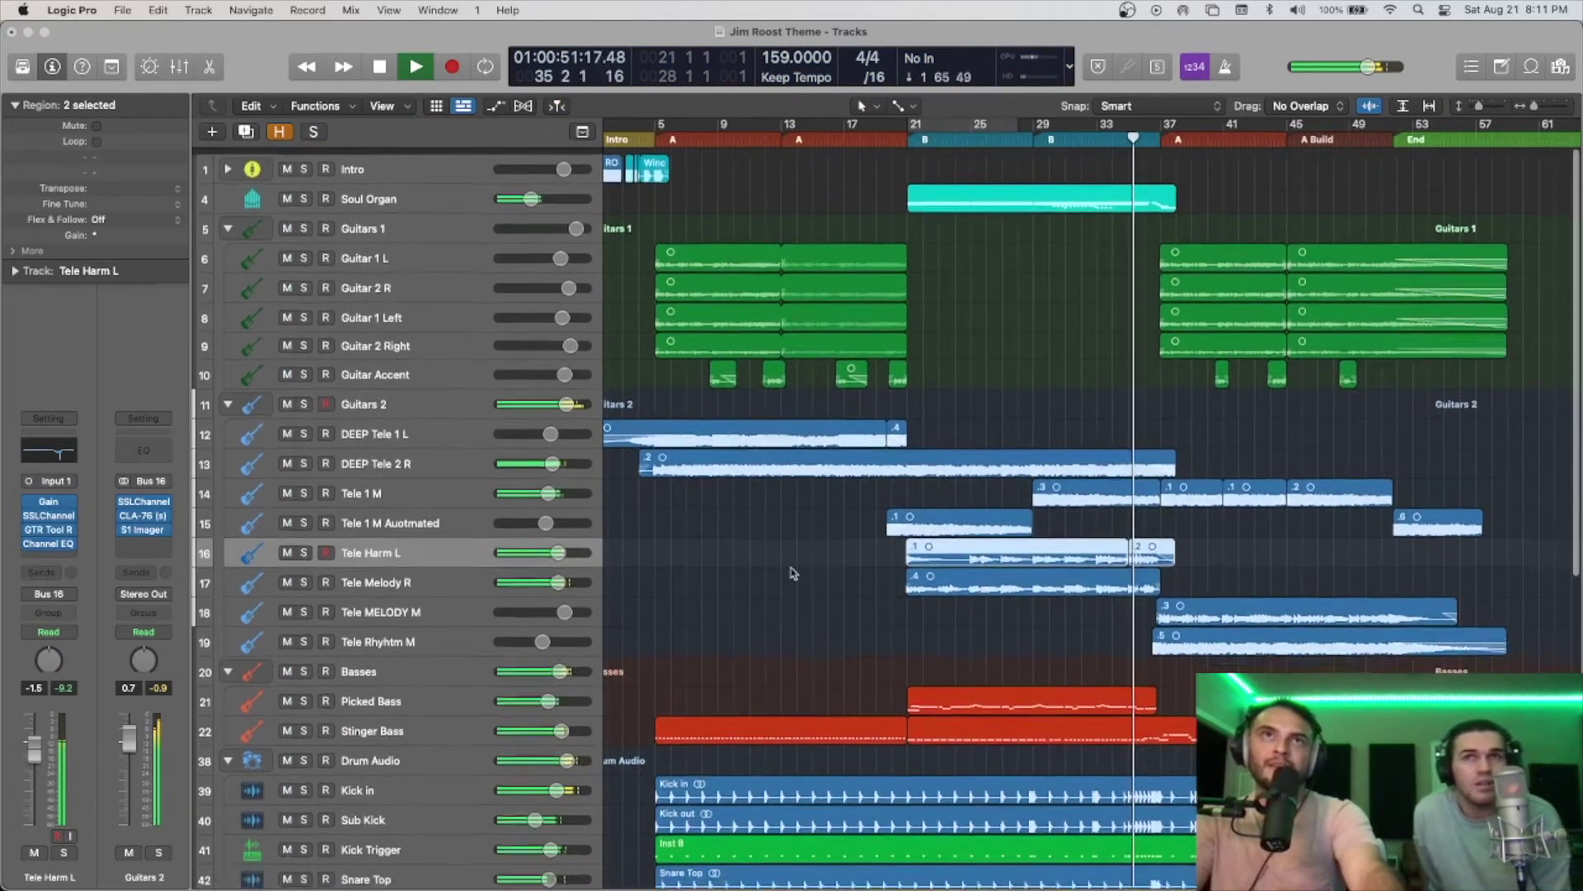
key("space")
Step: Return the playhead to the Intro at the beginning of the project
scroll(884, 235, "left", 2)
scroll(884, 235, "up", 5)
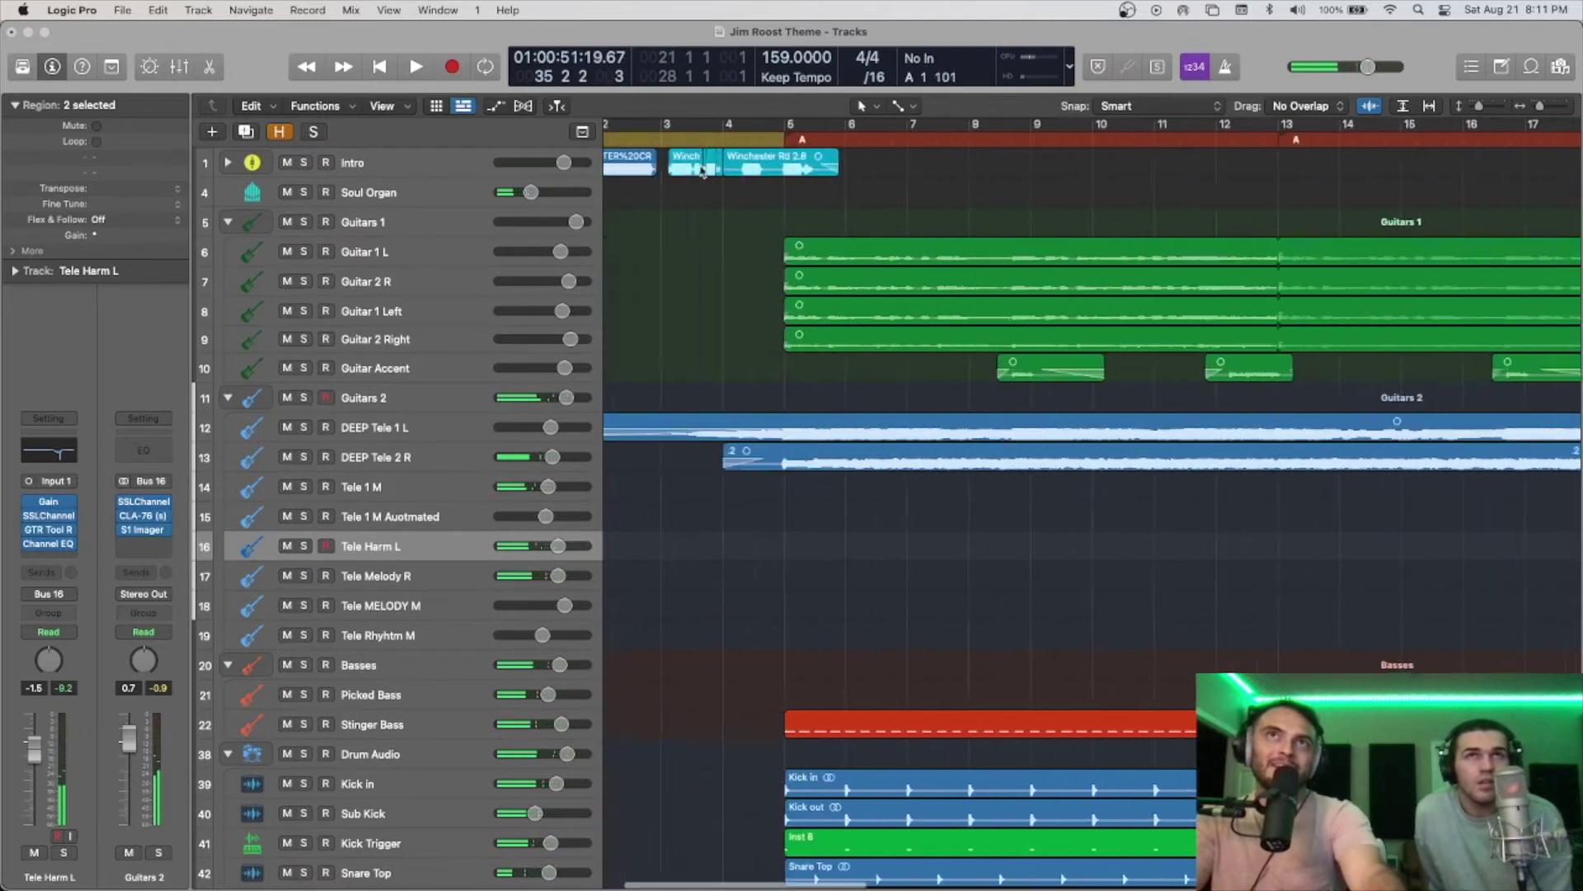
key("Return")
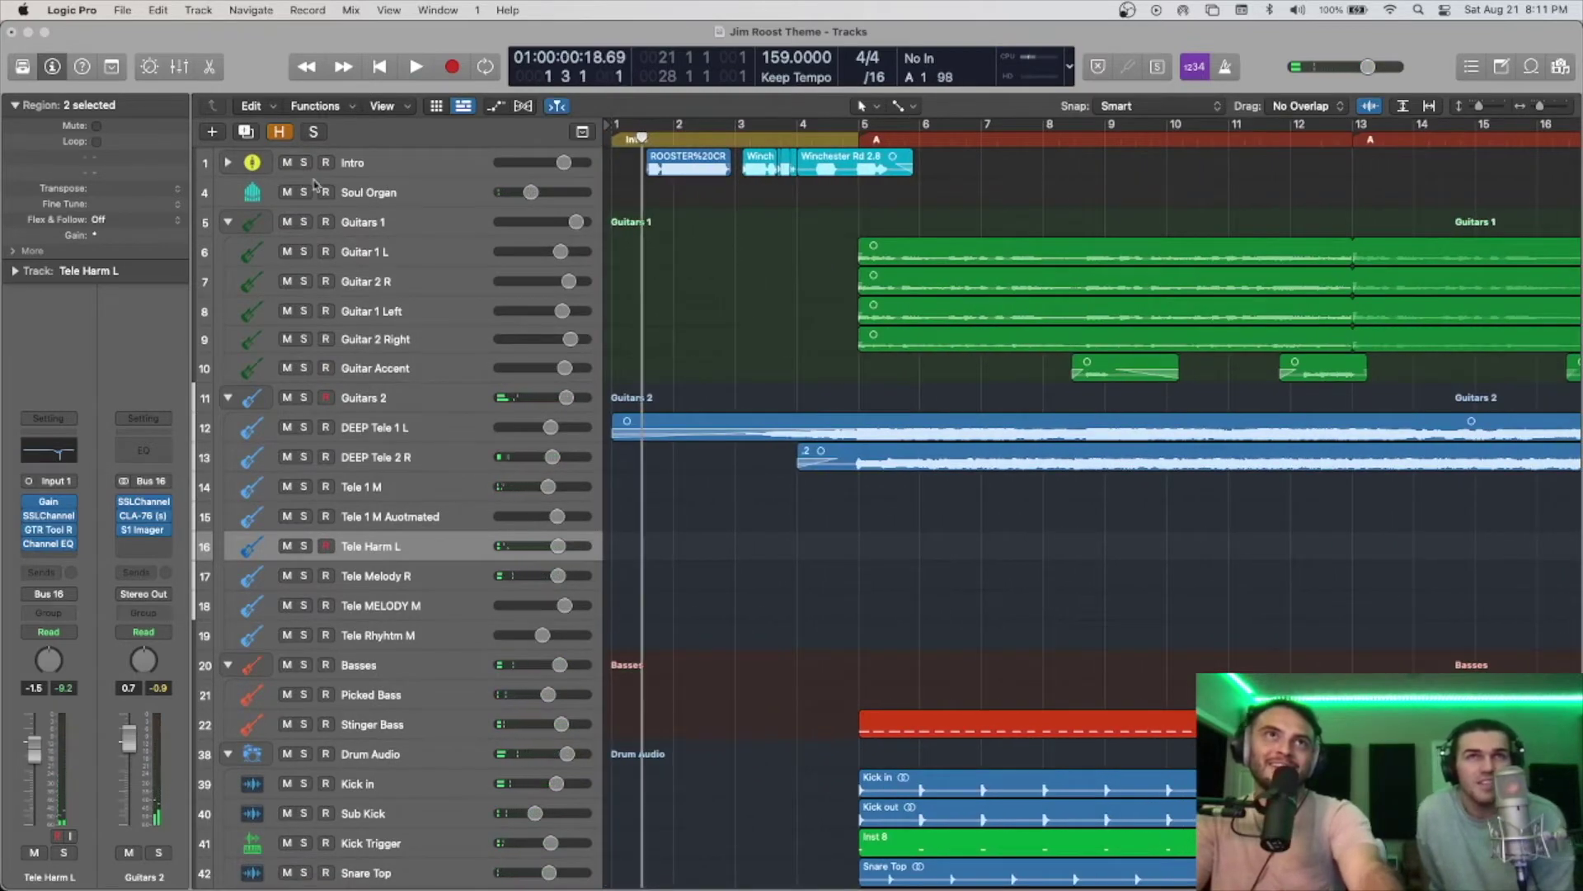
Step: Solo the Intro stack and play it from the start of the project to about bar 7
left_click(305, 163)
key("space")
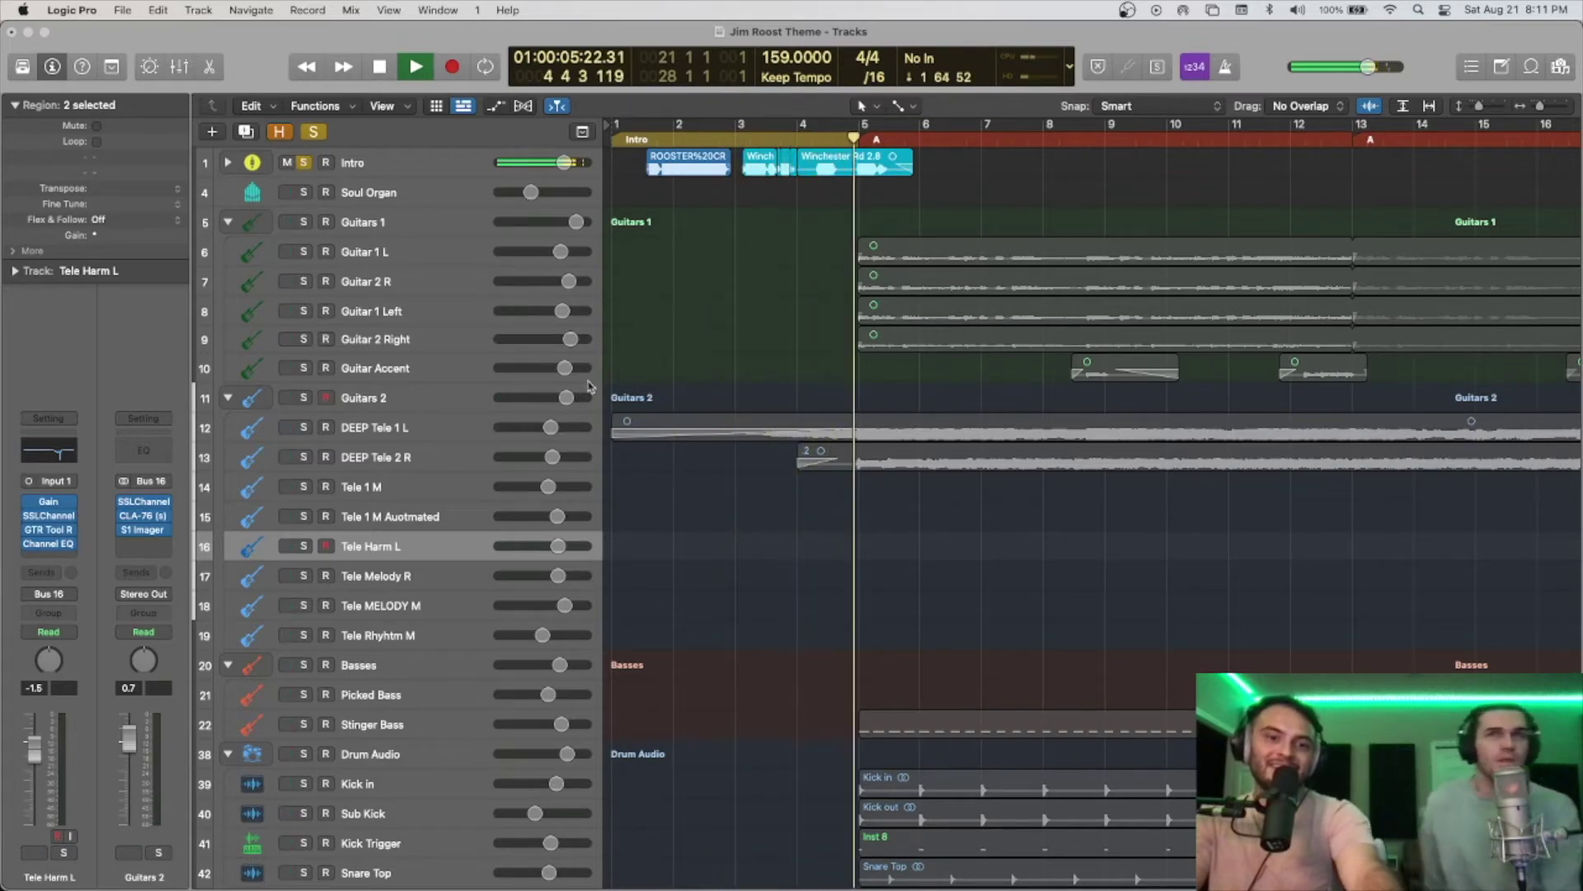
scroll(588, 386, "down", 1)
scroll(588, 385, "up", 1)
scroll(636, 371, "down", 3)
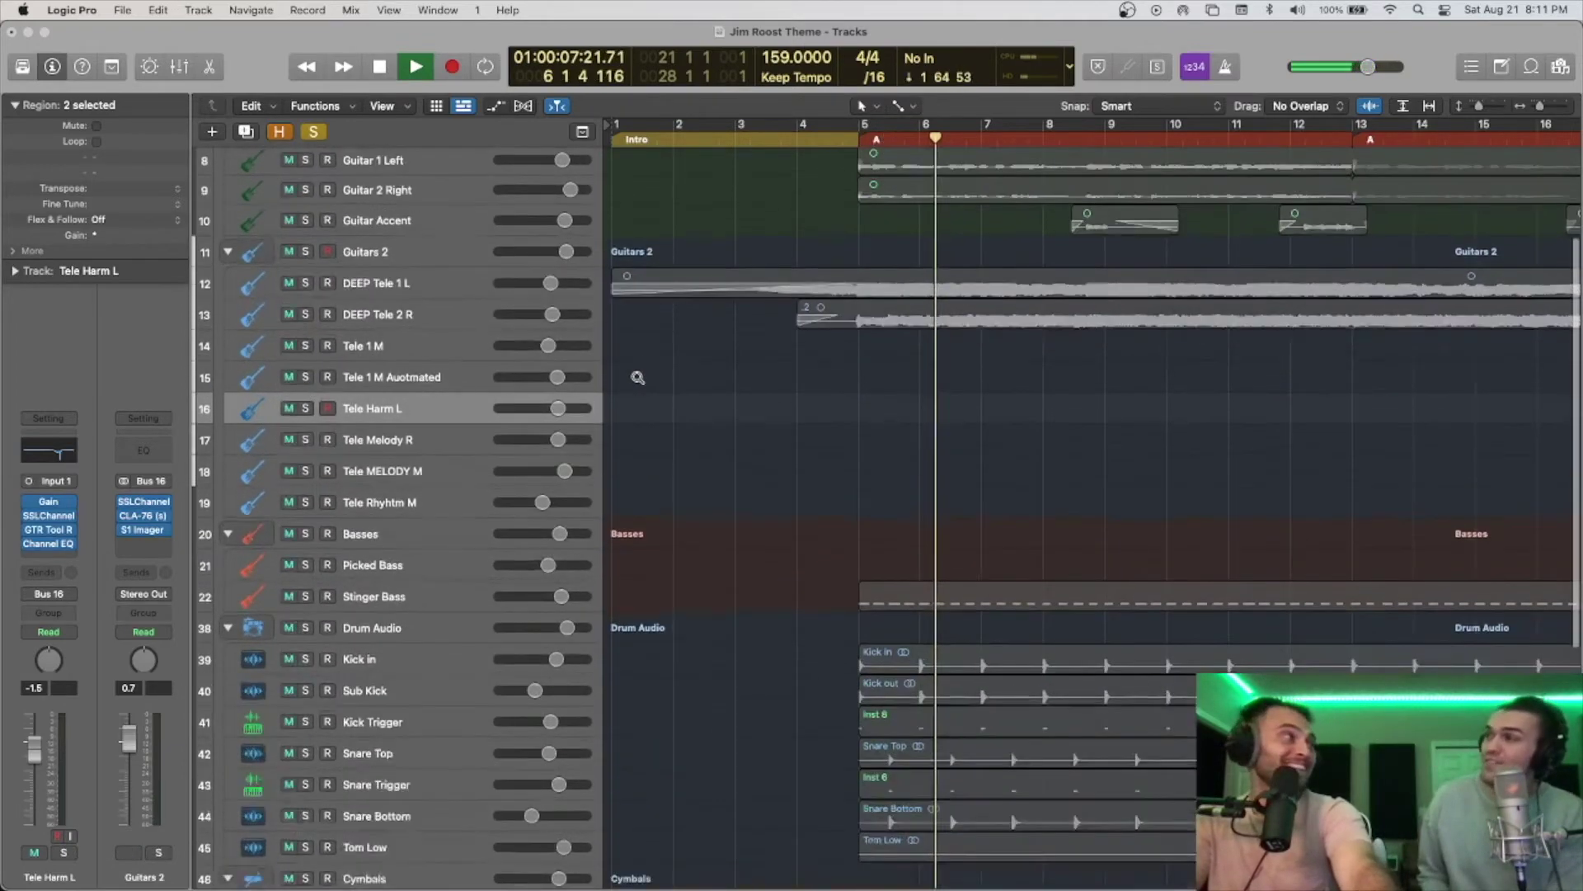
key("super+Down")
scroll(639, 372, "up", 5)
key("space")
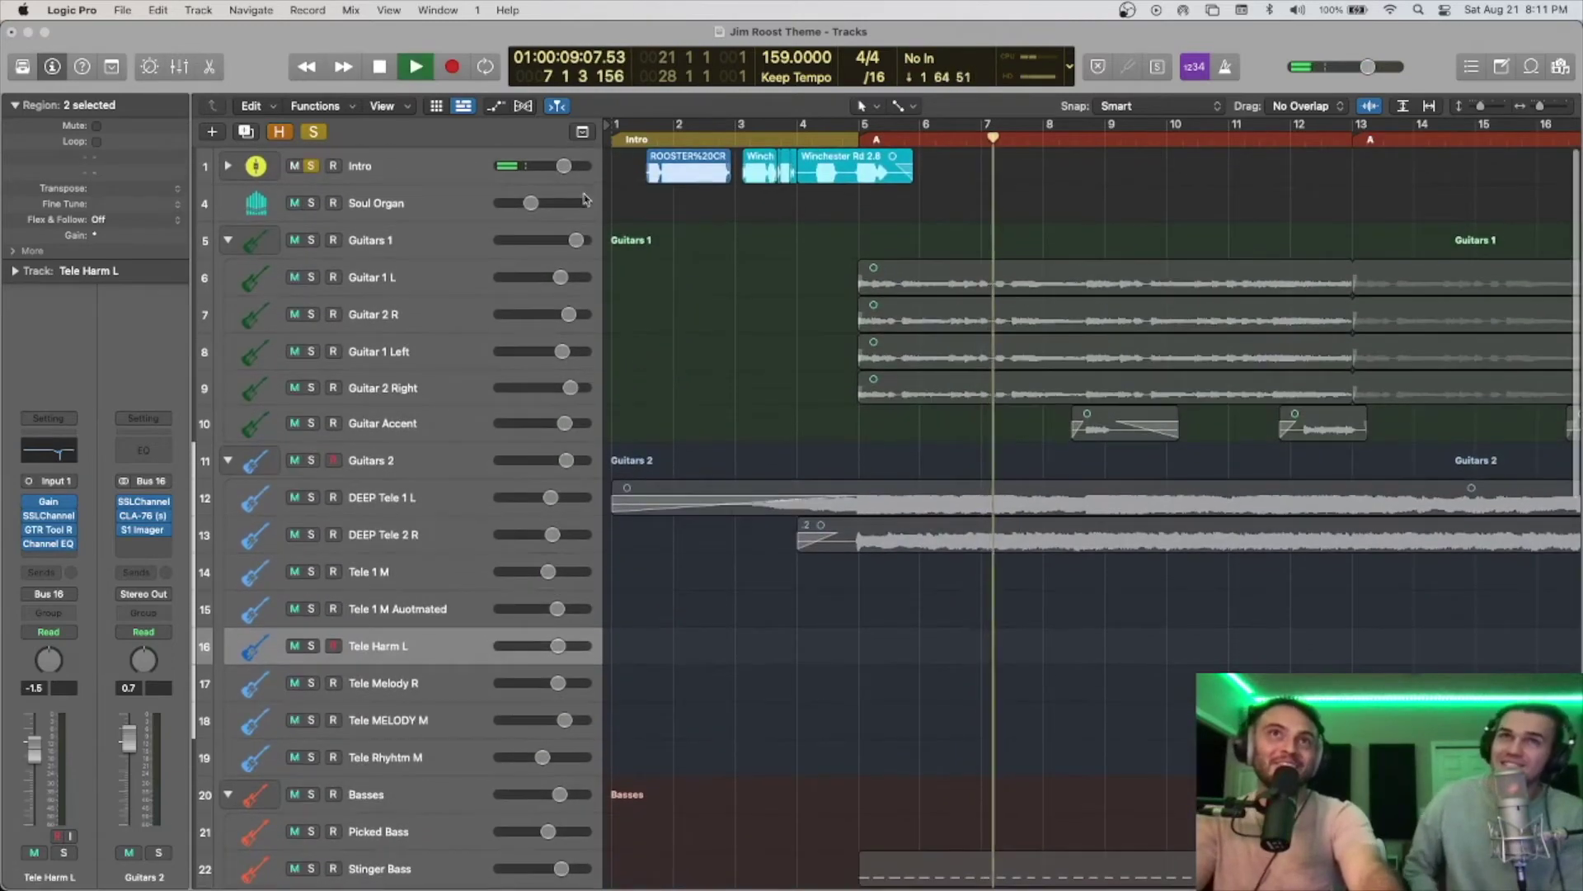
Step: Clear the Intro solo, expand the Intro stack into its individual tracks, and play the full mix from about bar 3
left_click(312, 166)
left_click(228, 166)
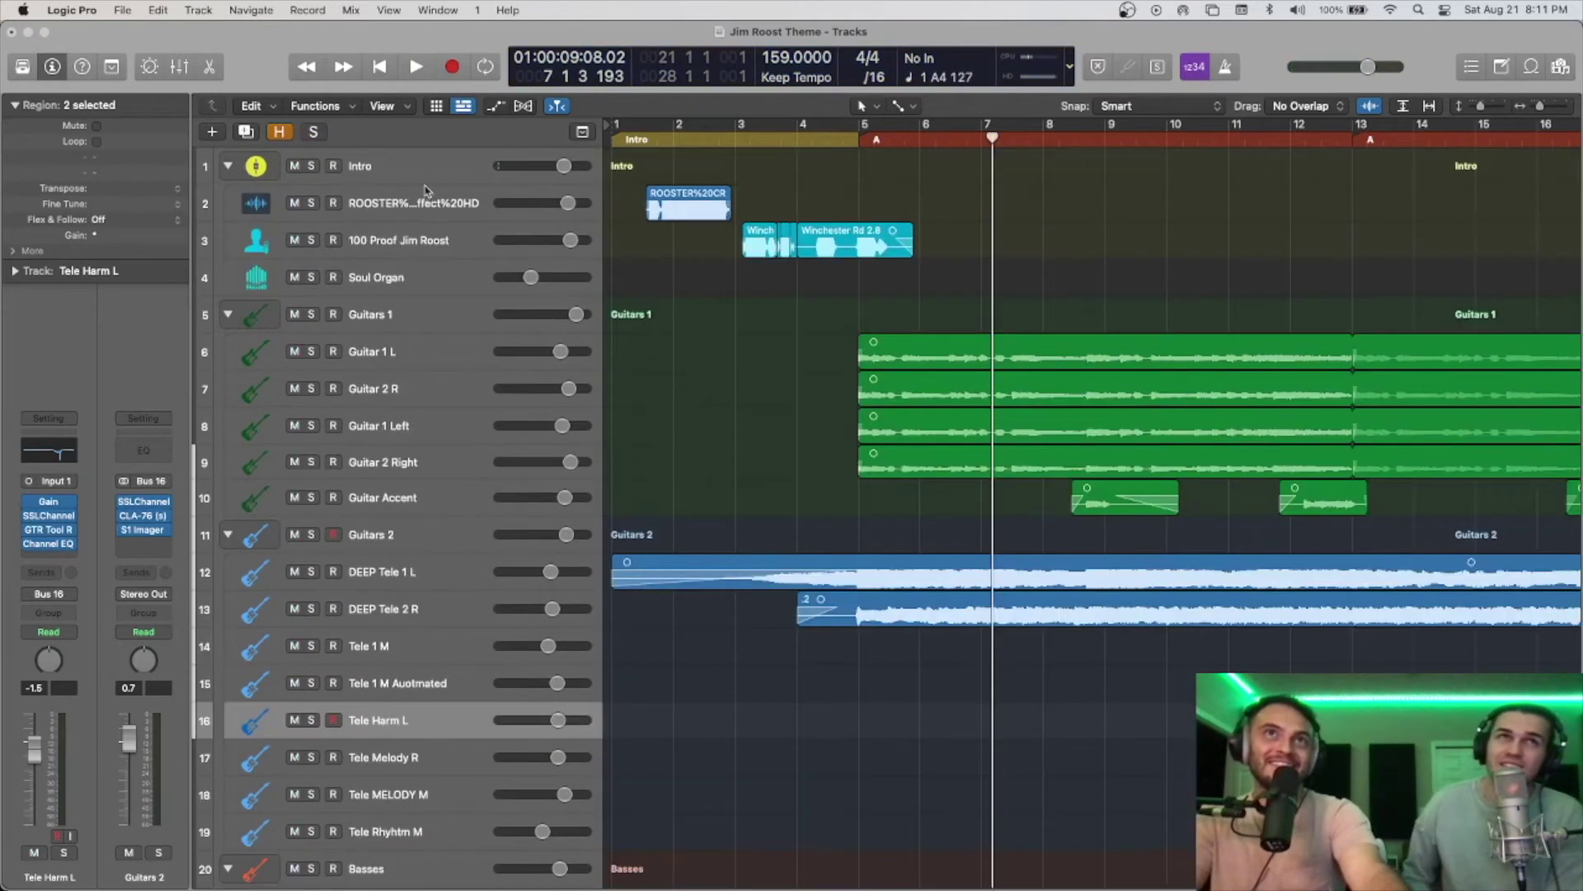
scroll(228, 166, "down", 1)
left_click(732, 132)
key("space")
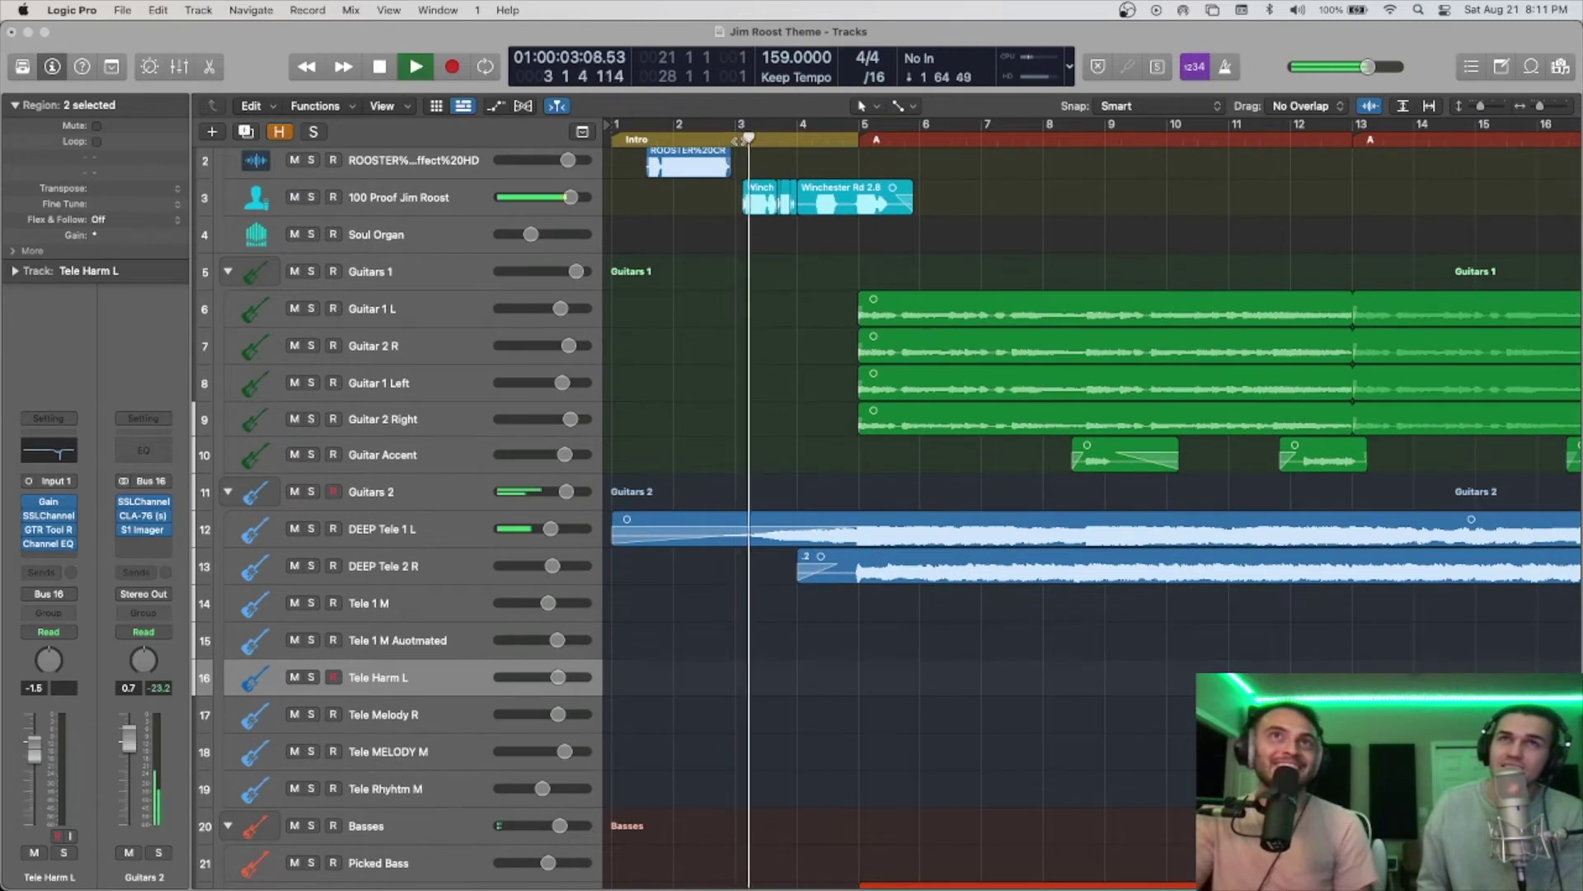
Step: Solo 100 Proof Jim Roost and loop its vocal regions with a cycle range from bar 3 to bar 6
left_click(310, 197)
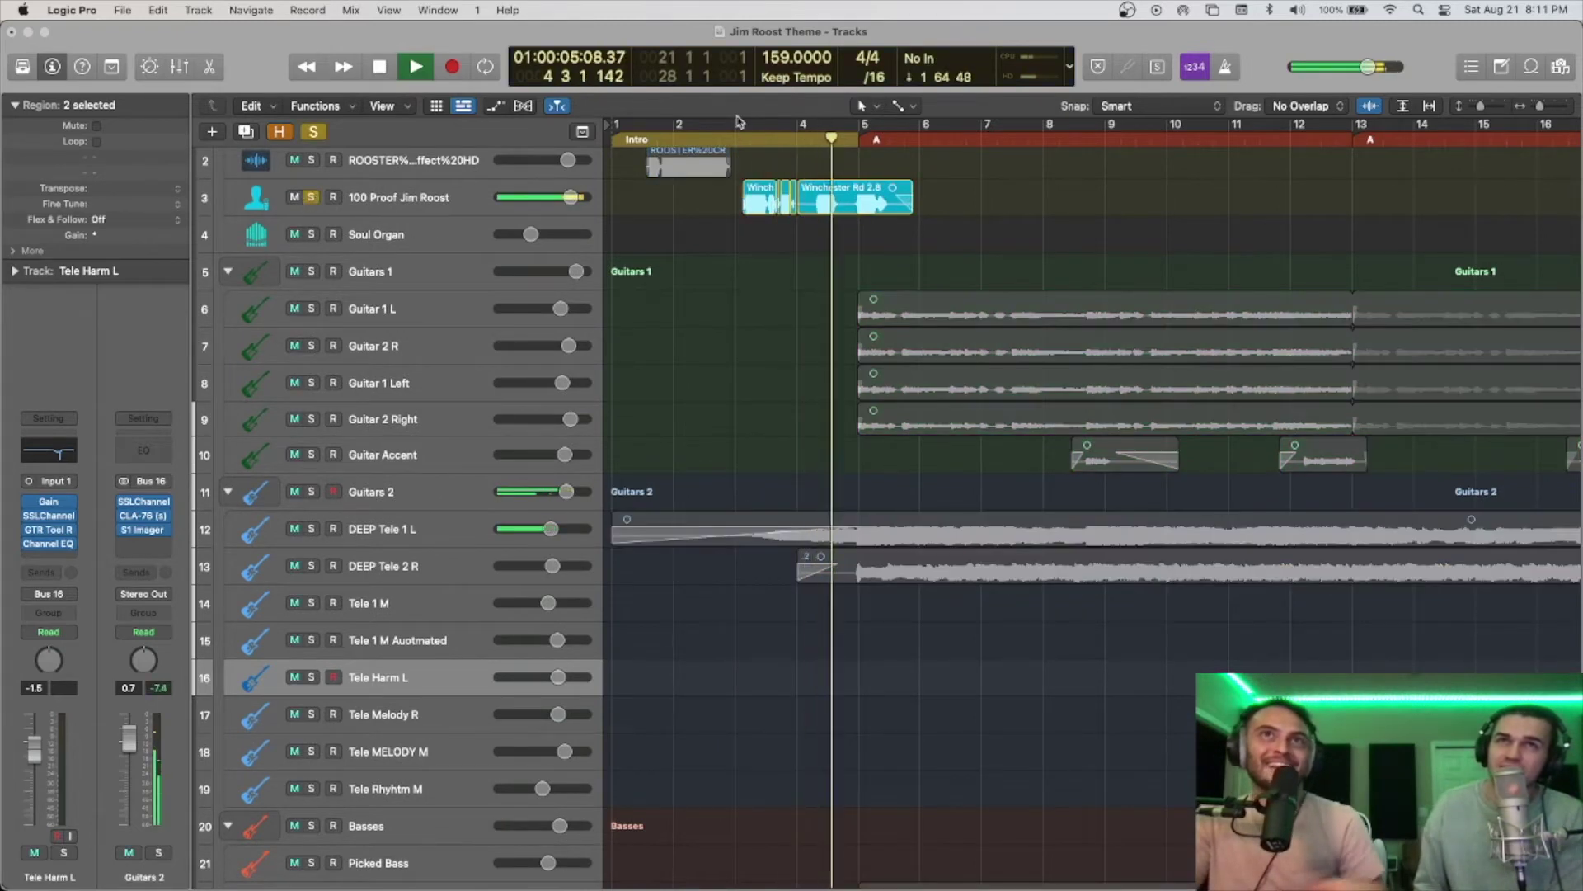
left_click_drag(740, 125, 931, 140)
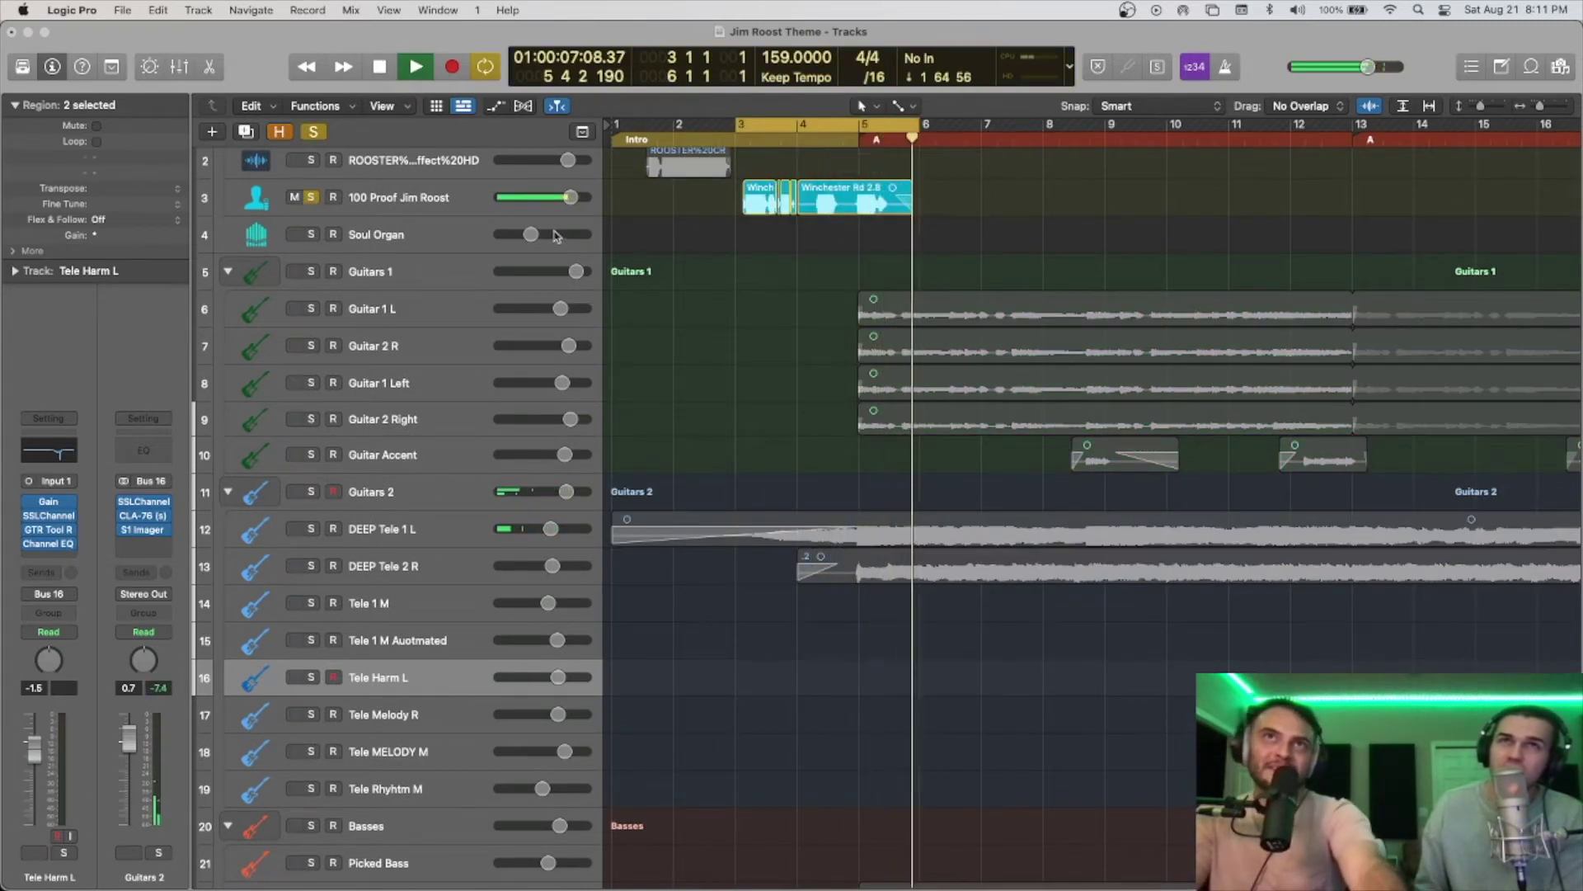
key("space")
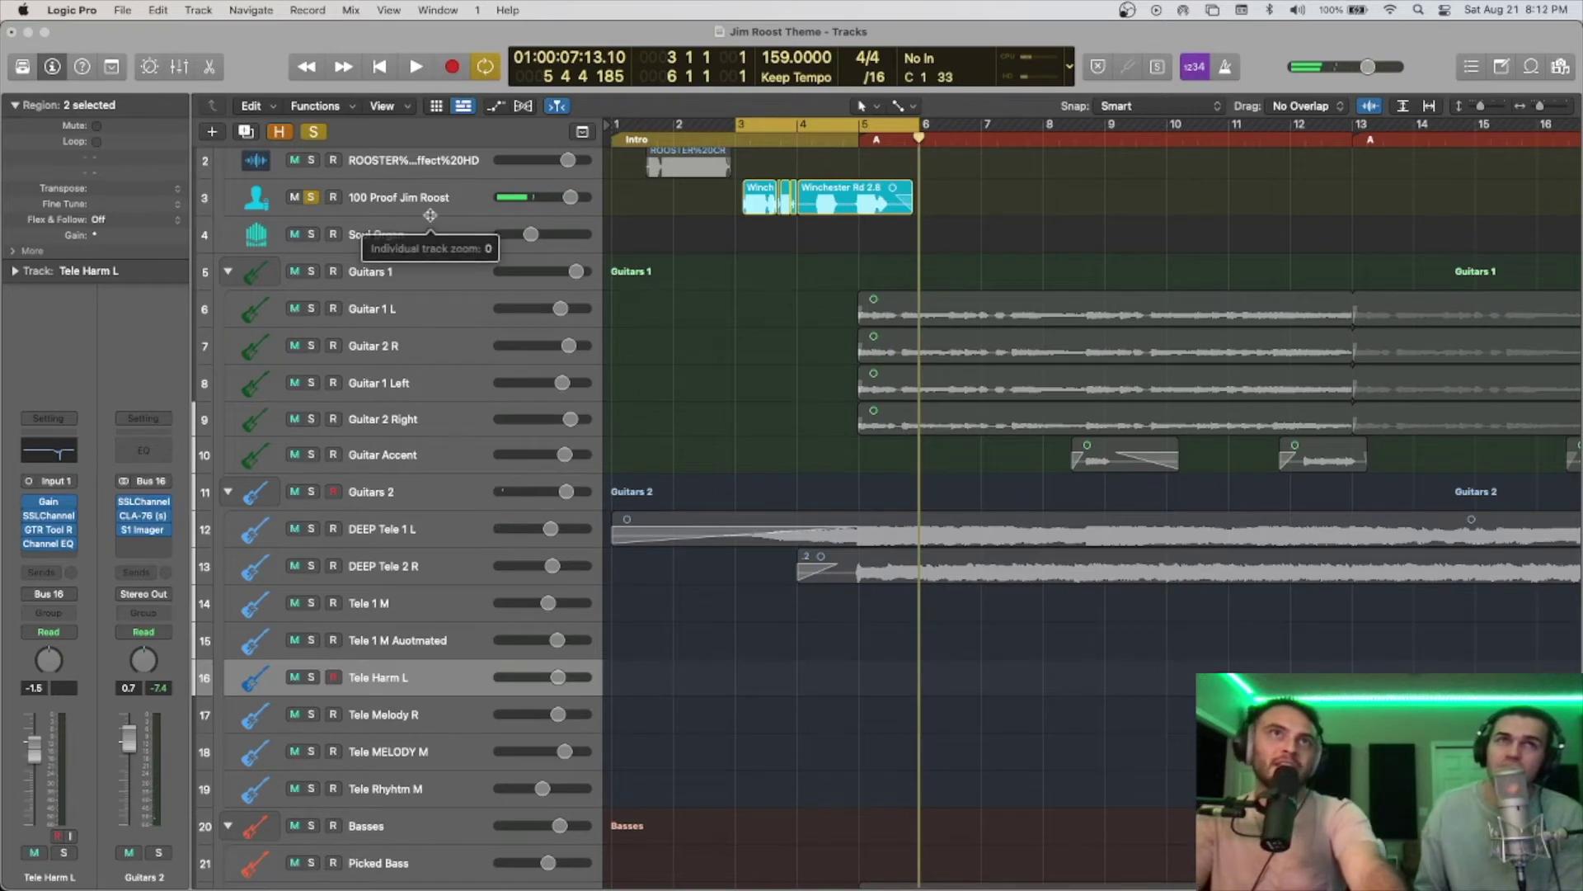
Step: Bypass the plug-ins and sends on 100 Proof Jim Roost and audition the dry vocal within the cycle range
left_click(425, 205)
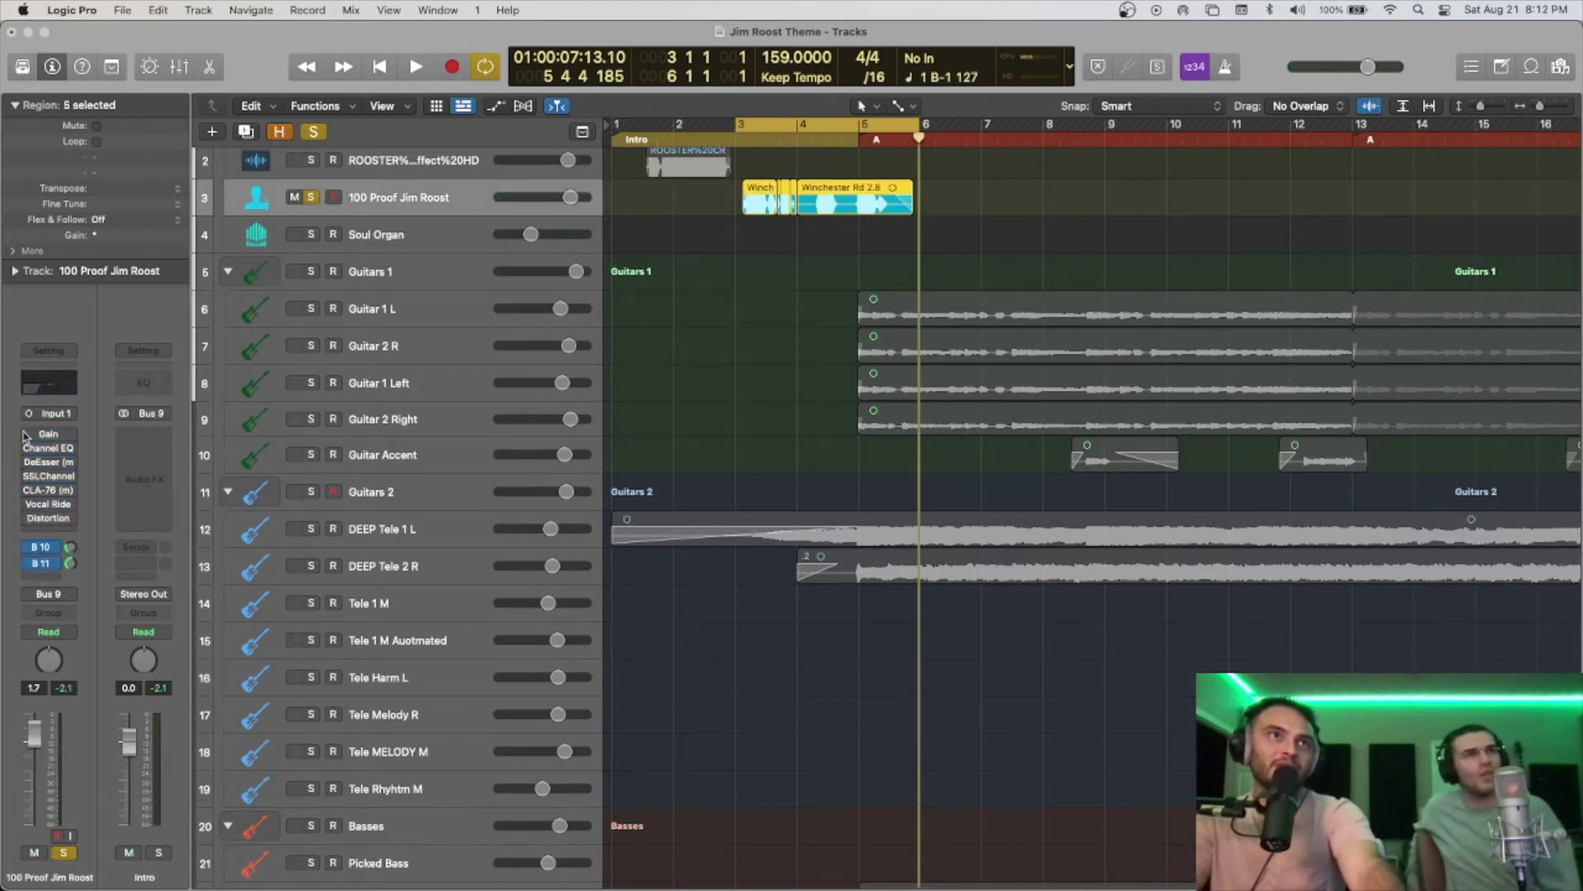
key("space")
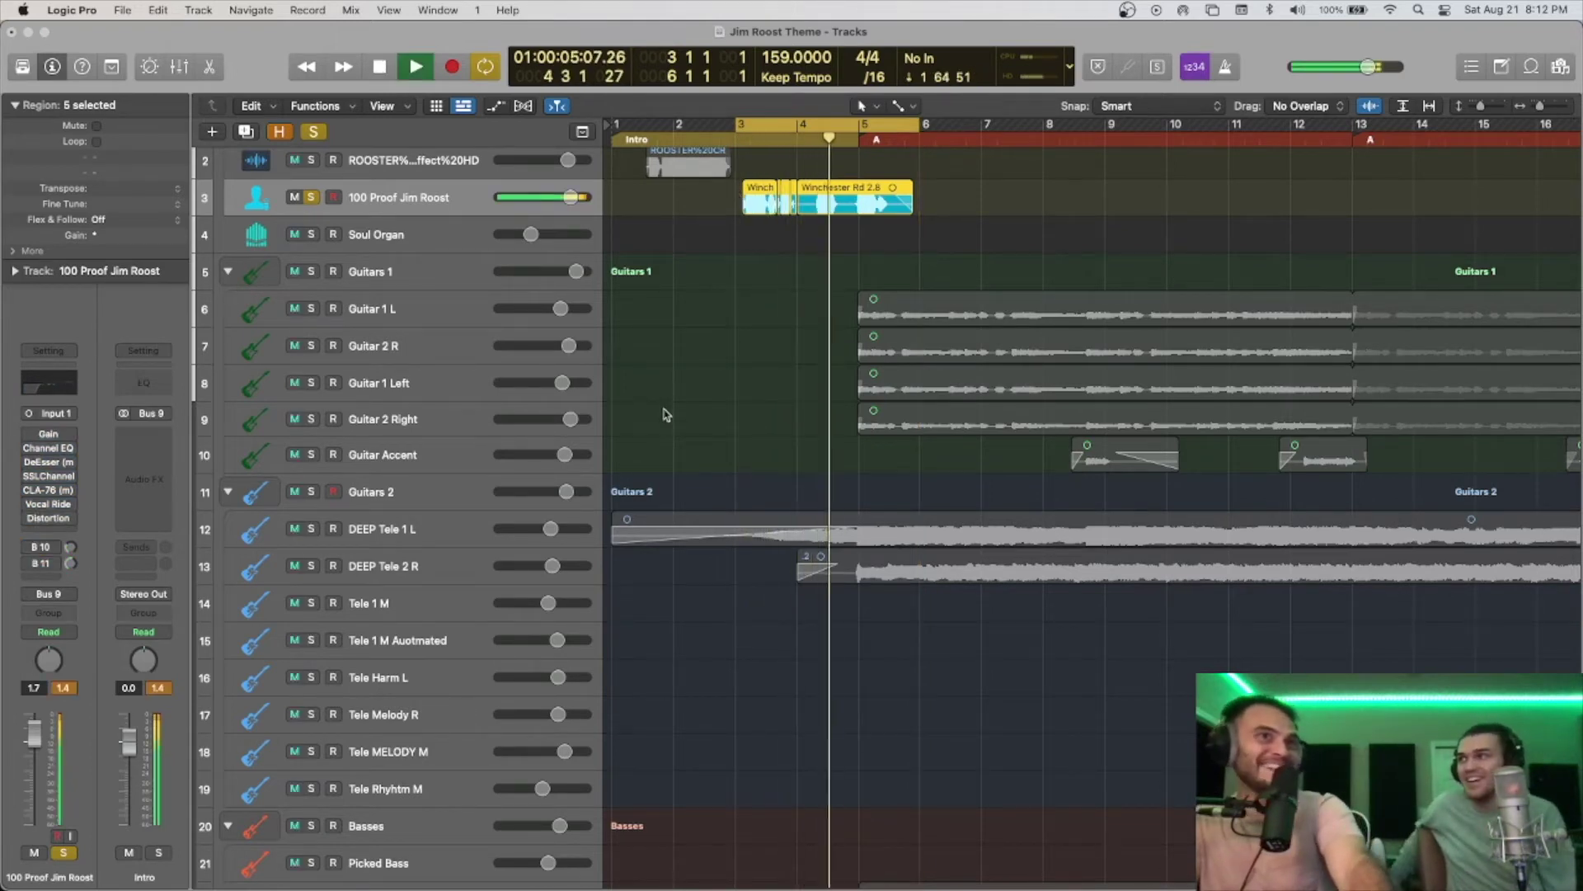
key("space")
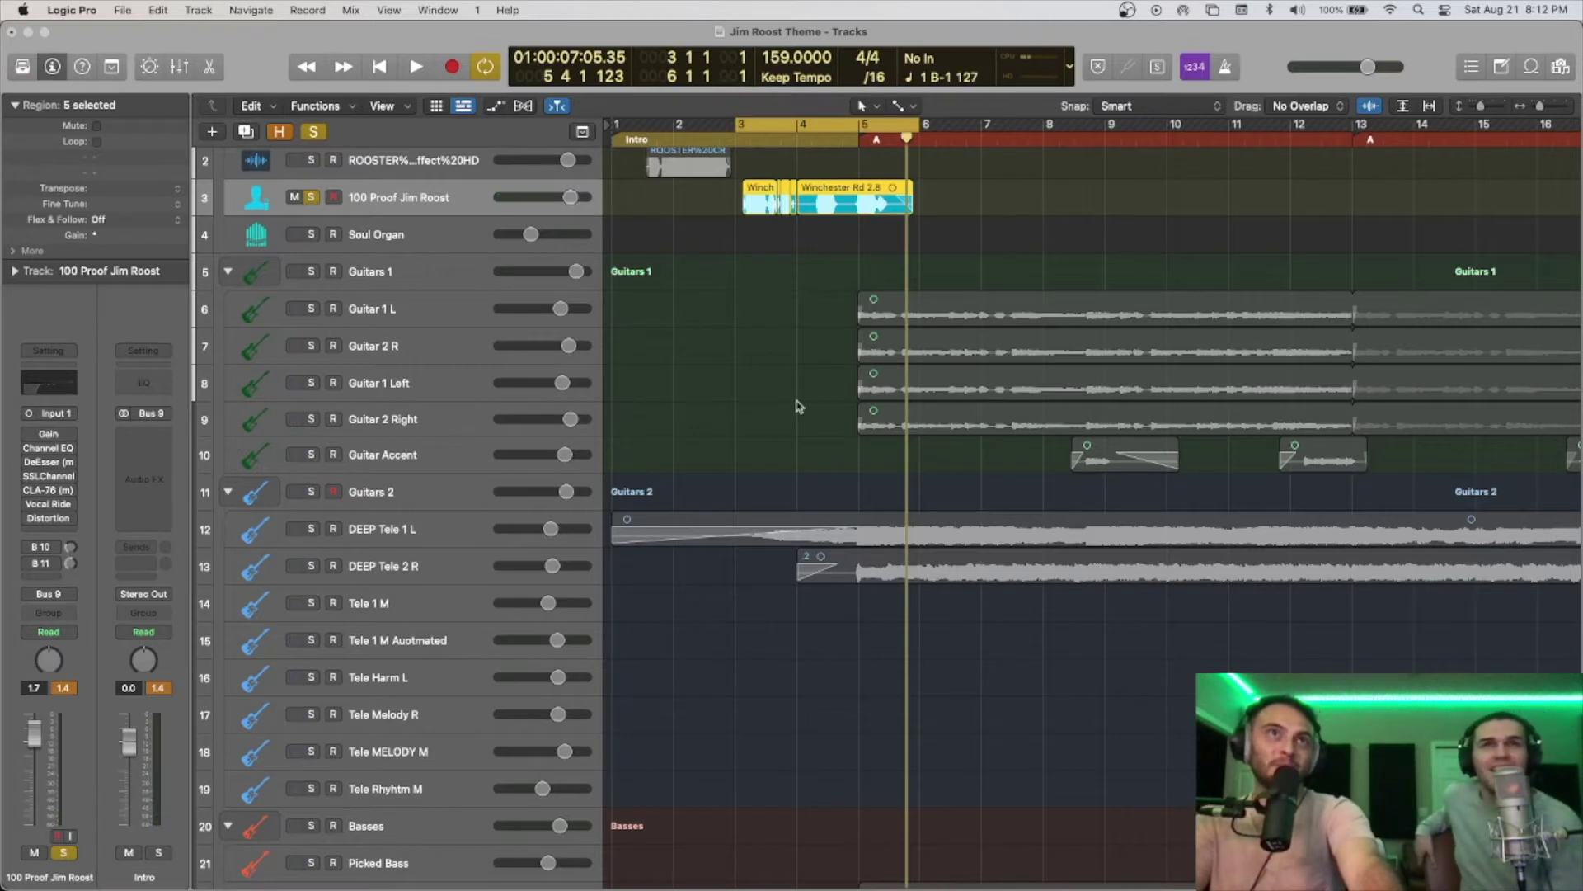
key("space")
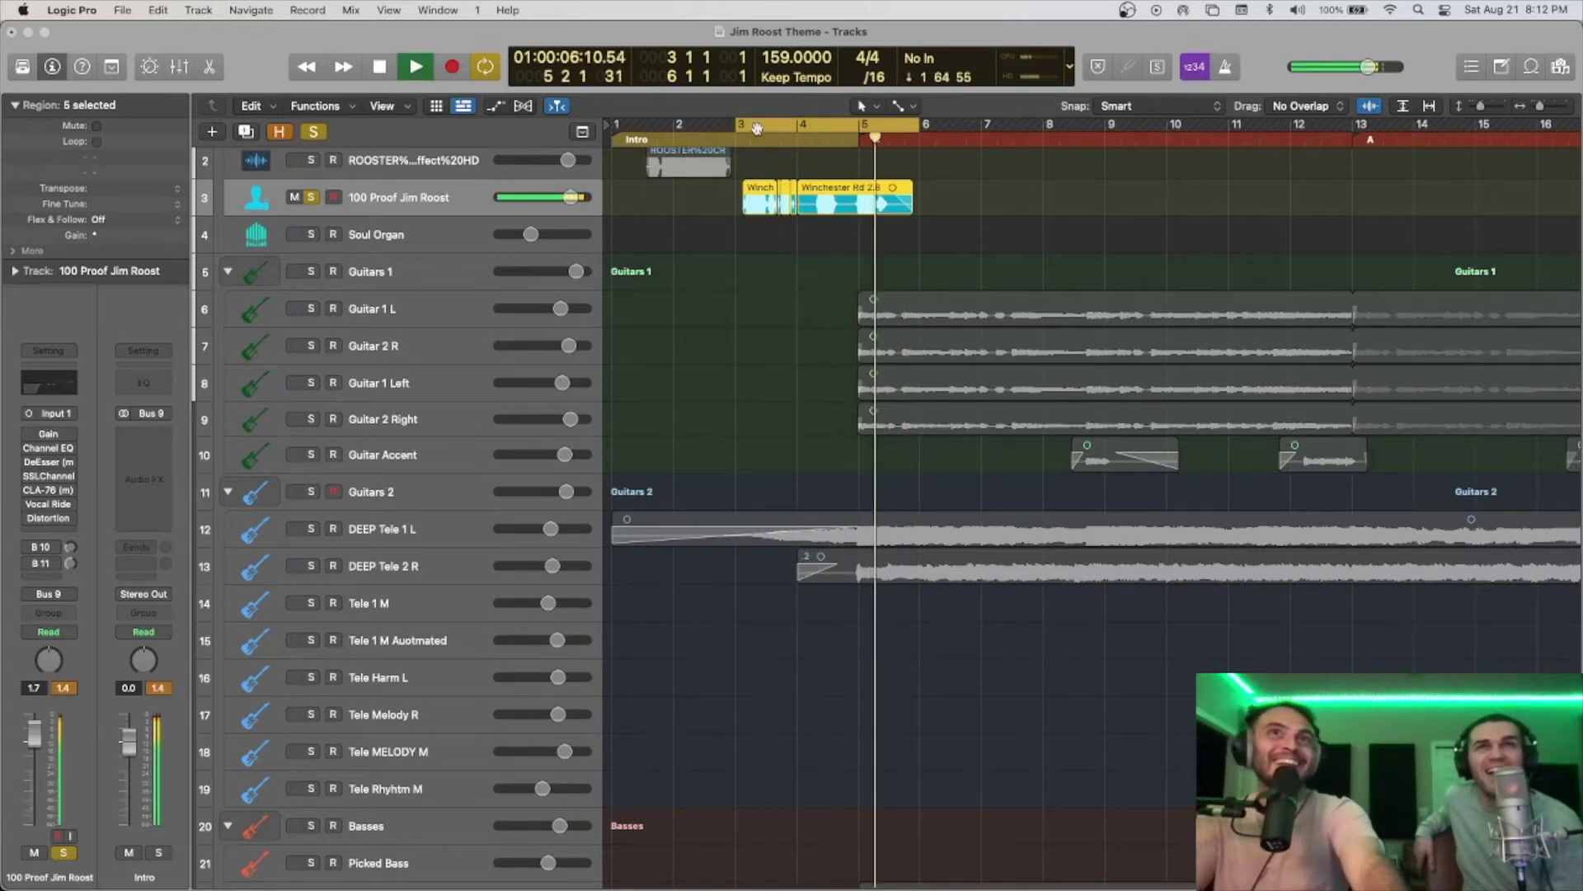
key("space")
Step: Examine the waveform and crossfades of the short region Winchester Rd 2.3 on 100 Proof Jim Roost
scroll(773, 208, "up", 8)
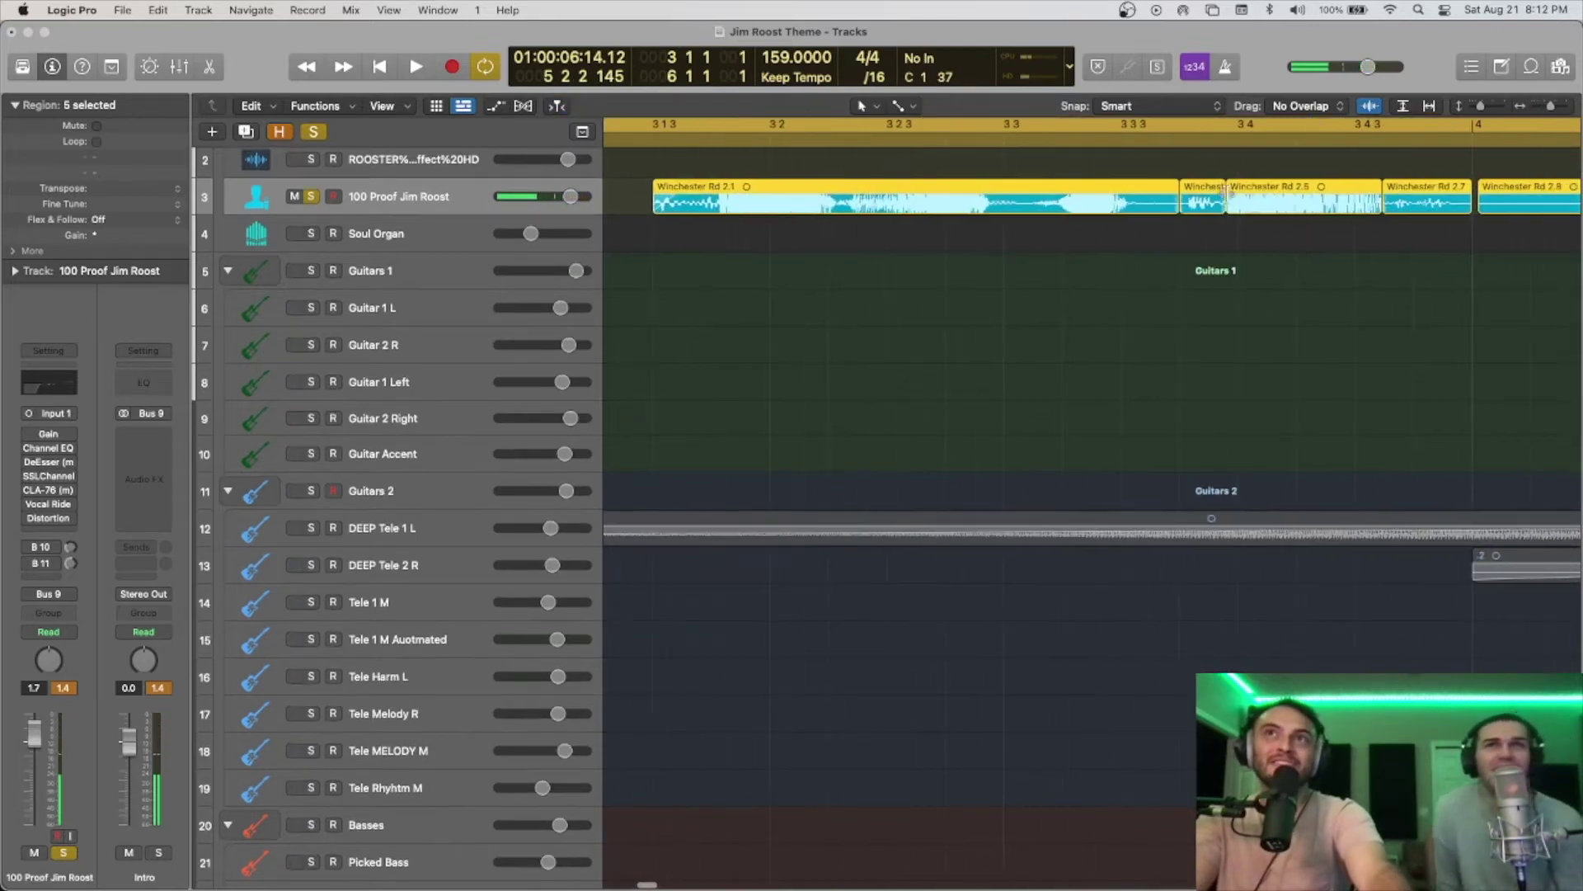
left_click(1188, 212)
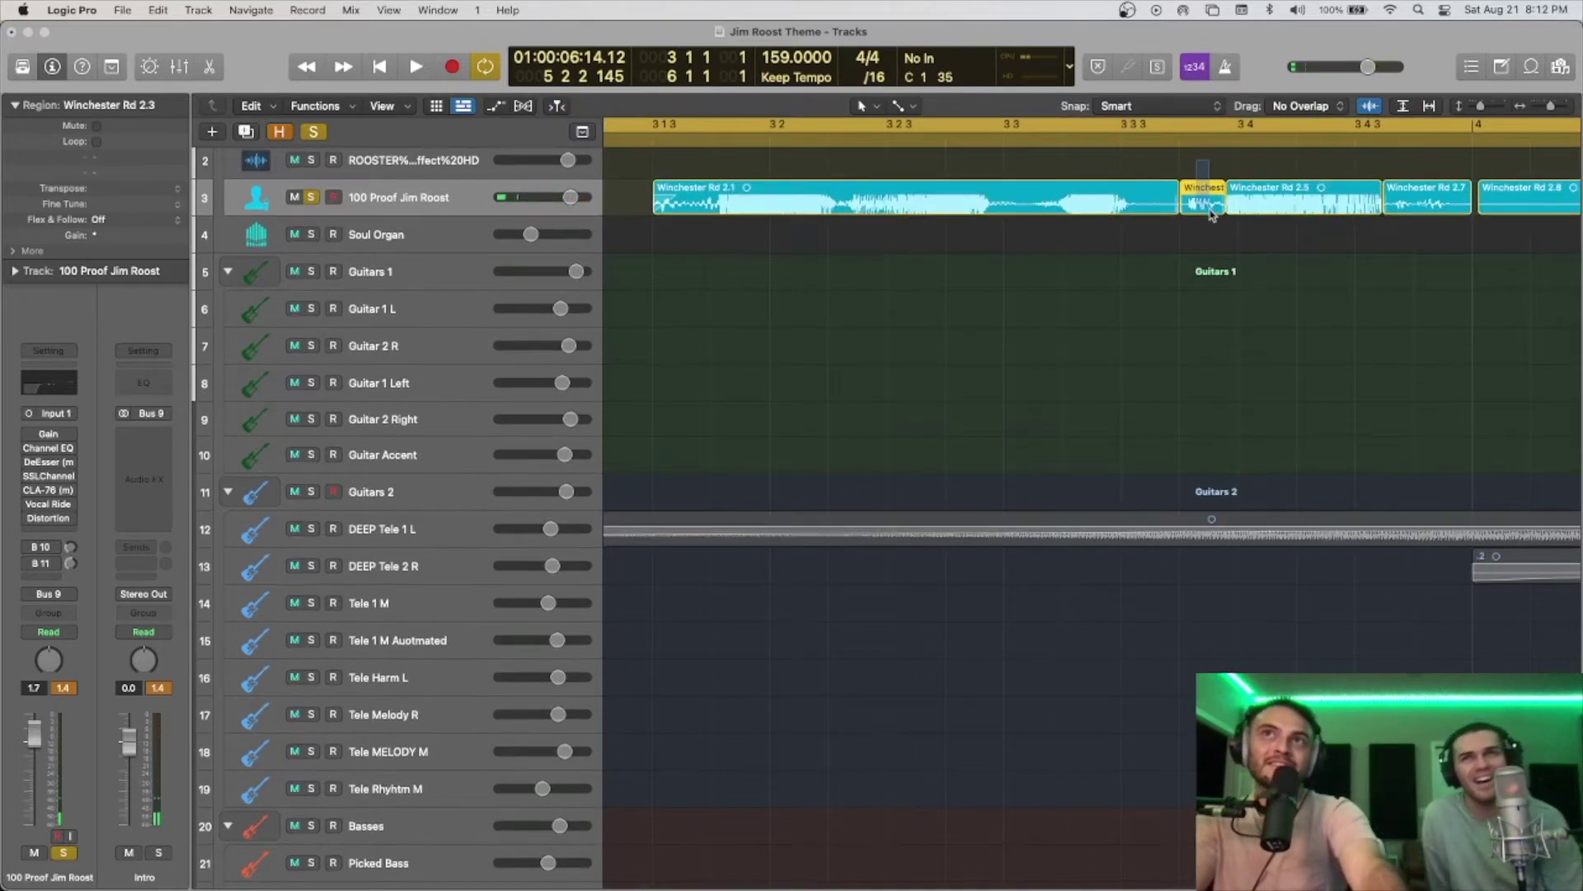
scroll(1230, 258, "up", 8)
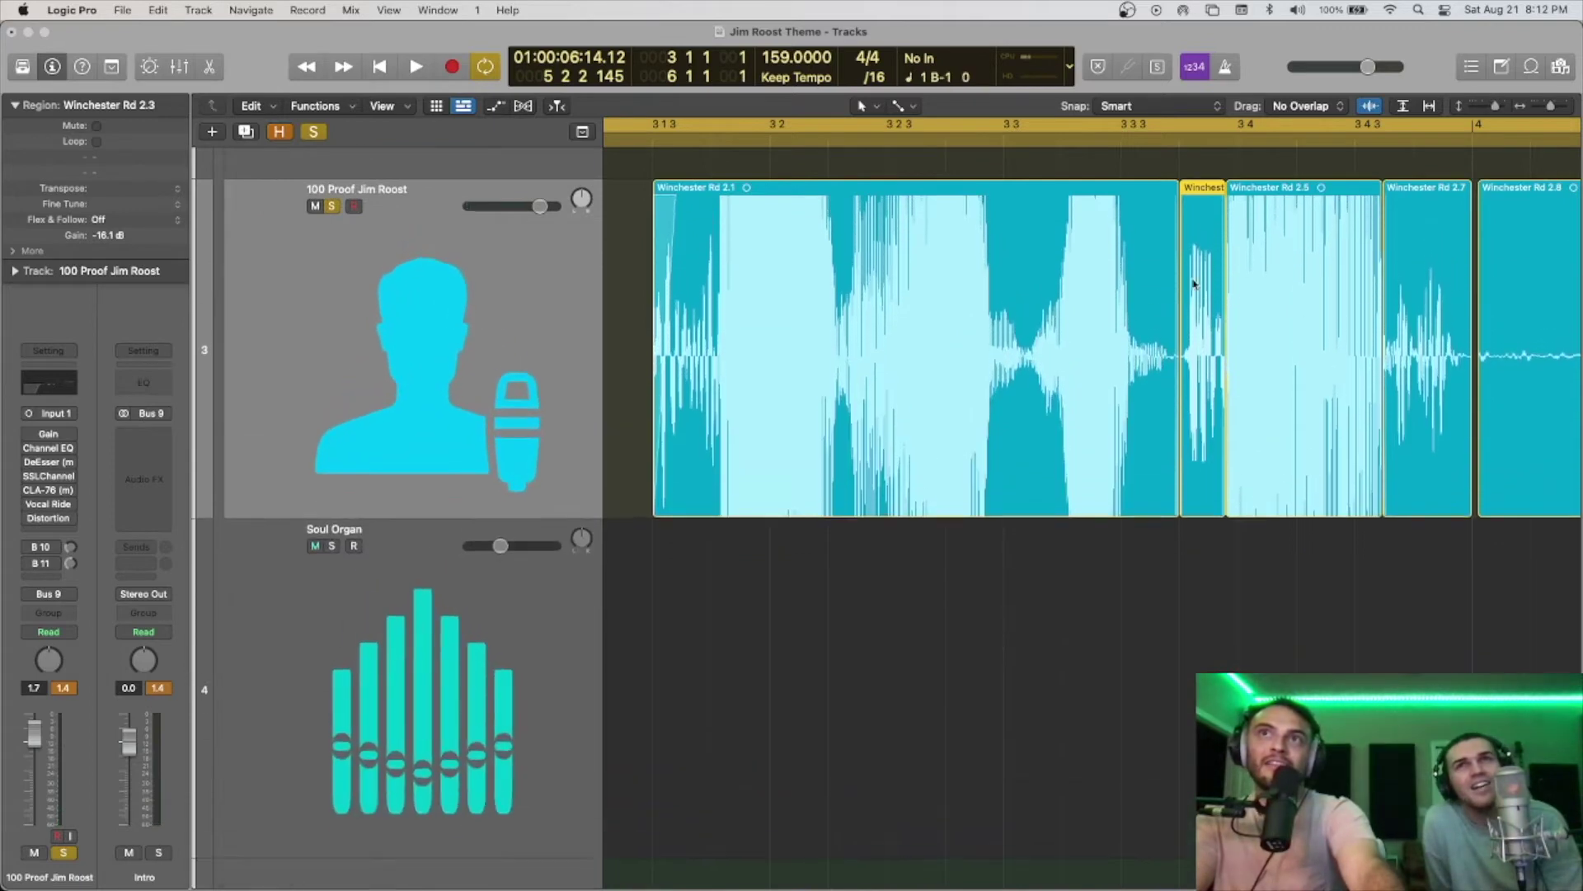
scroll(1200, 353, "up", 10)
scroll(1202, 350, "down", 6)
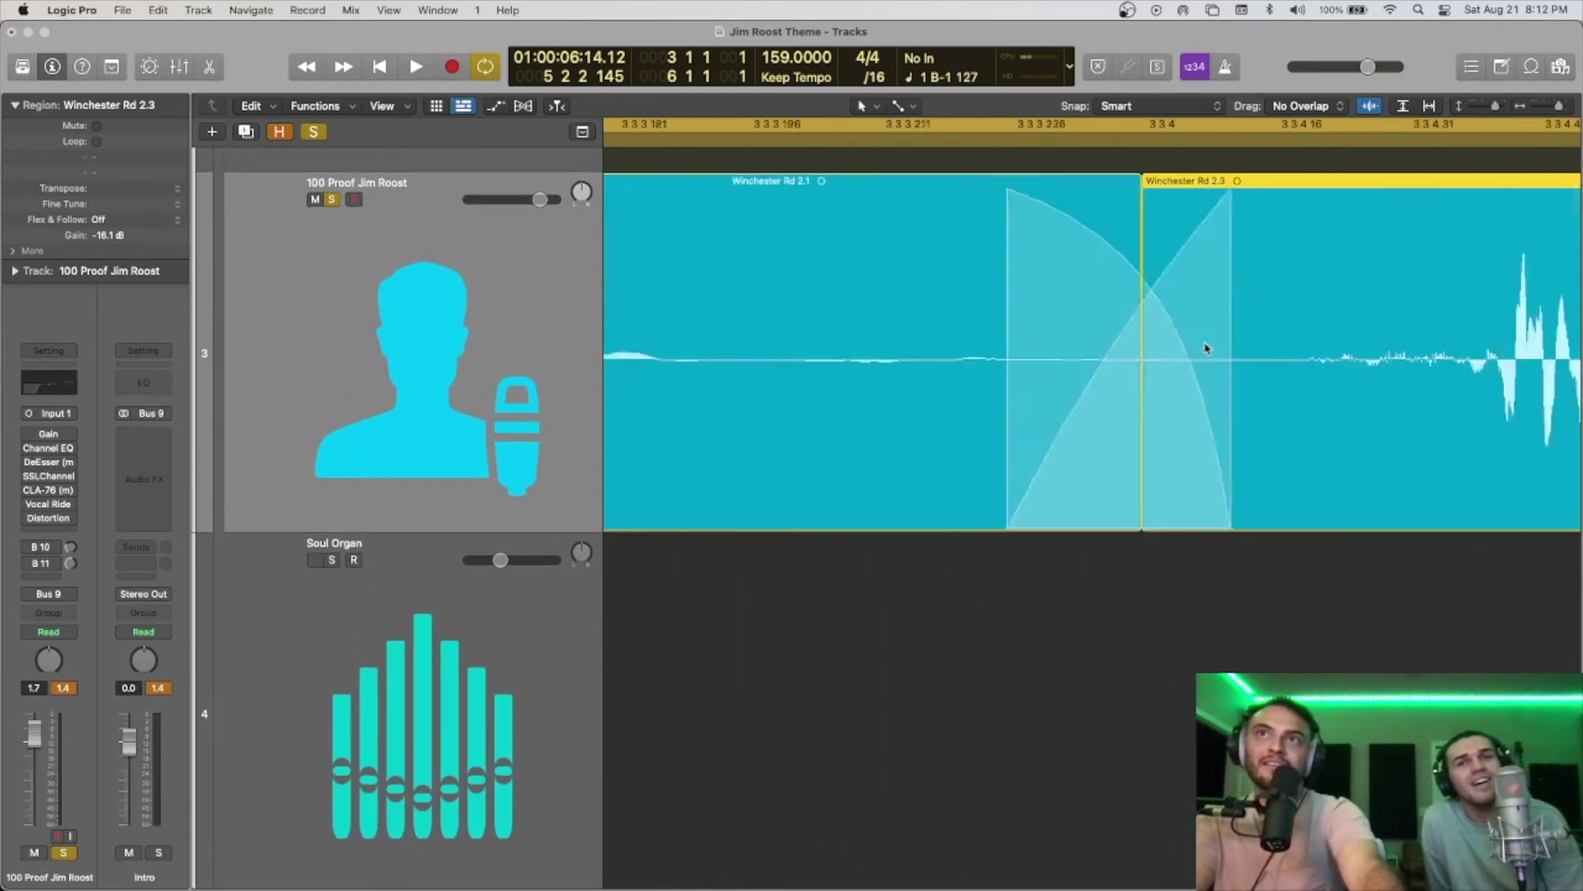
scroll(1202, 348, "up", 5)
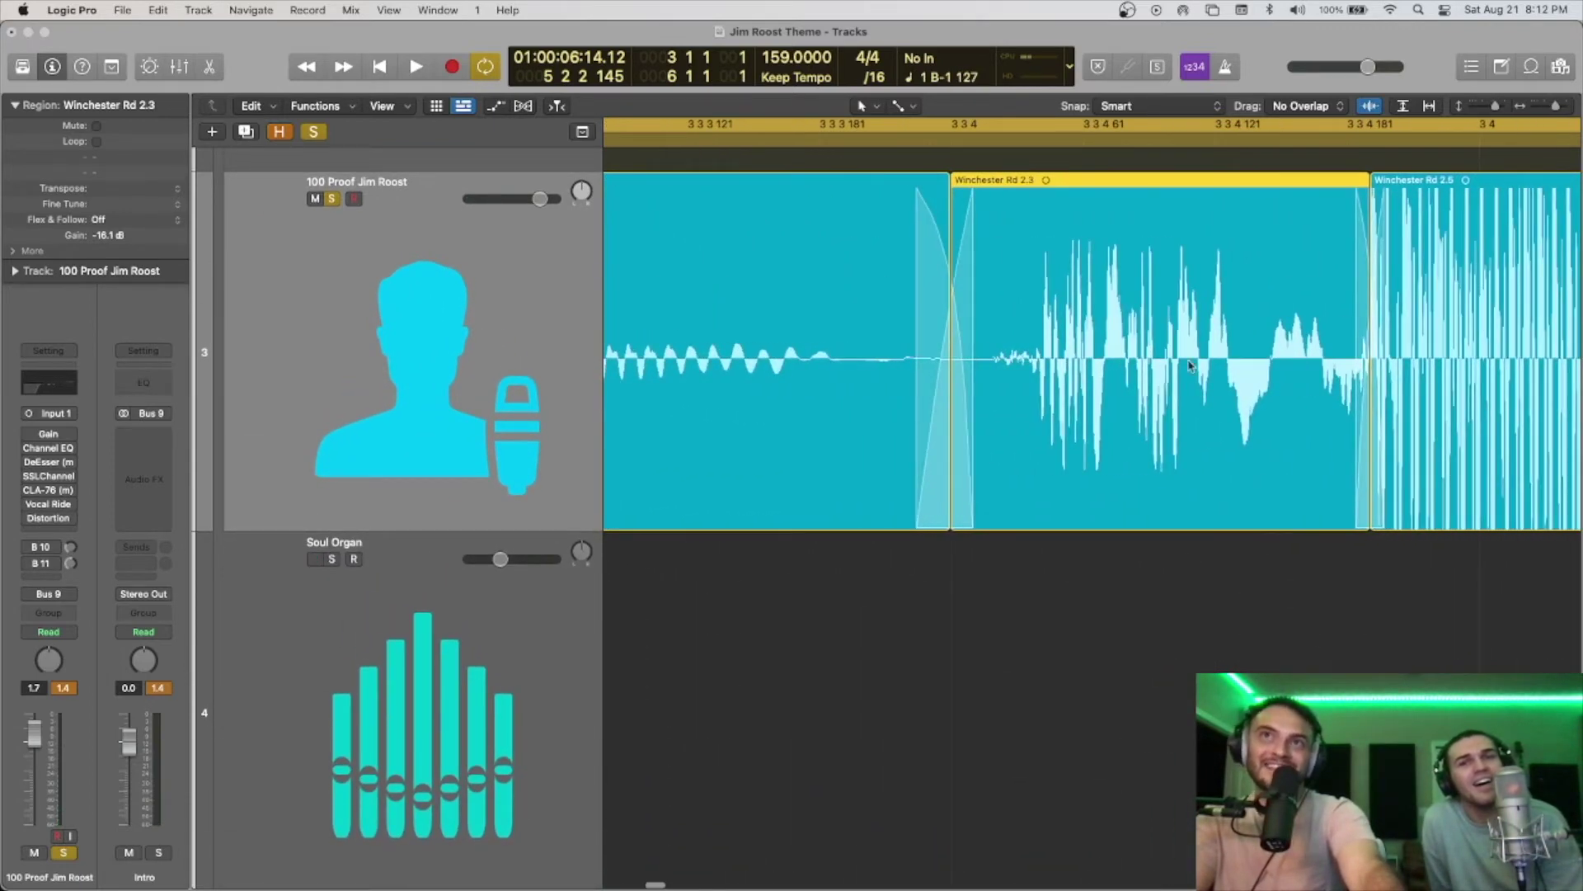
scroll(1159, 316, "down", 6)
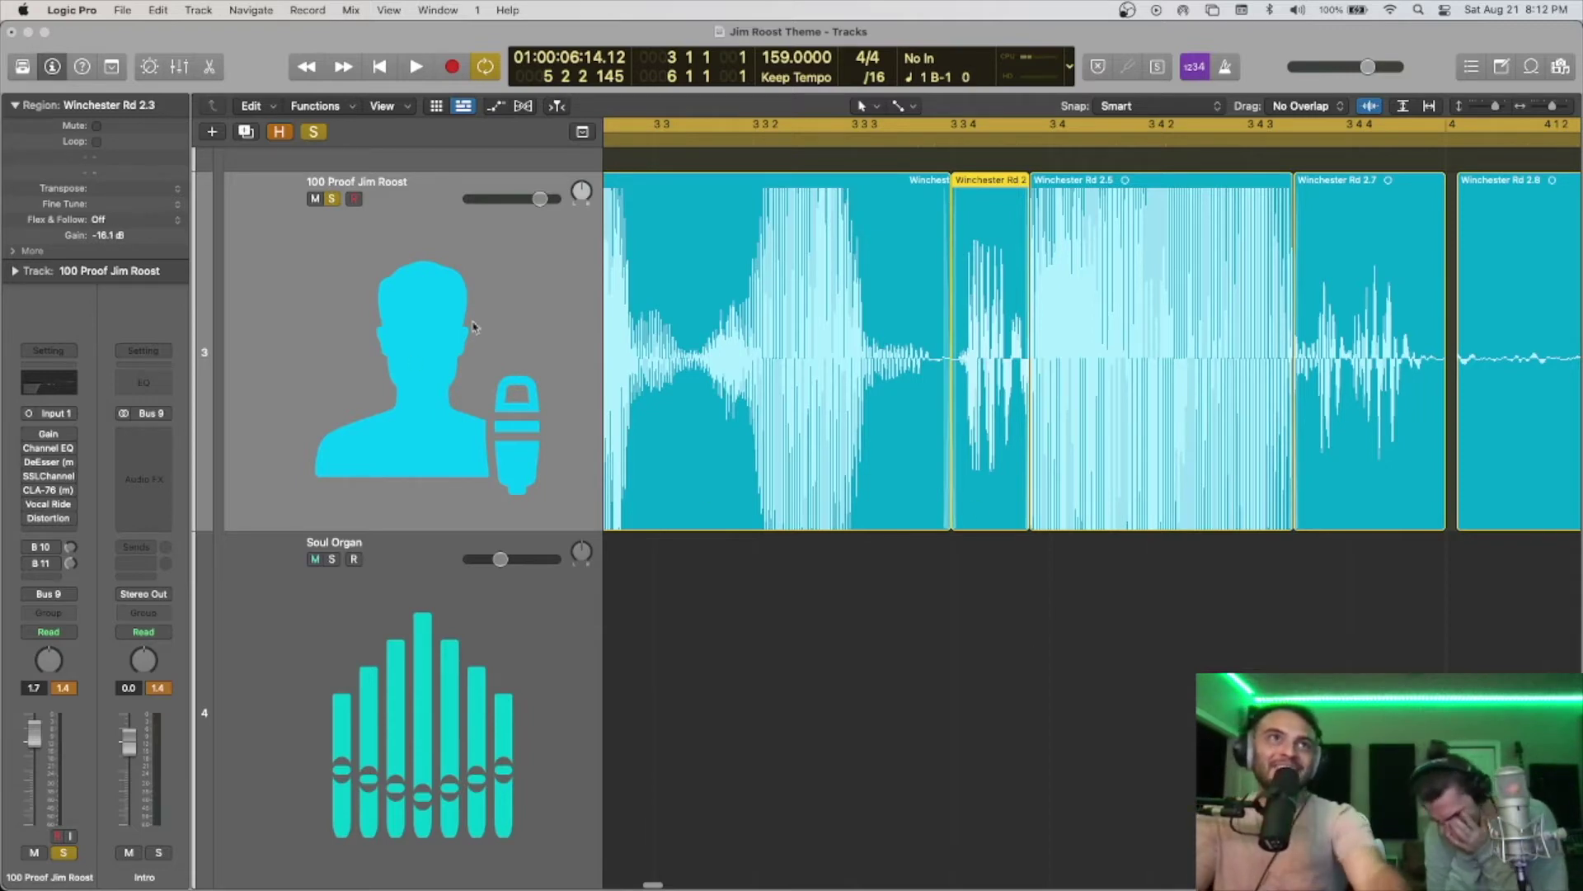
Step: Reset the region gain of Winchester Rd 2.3 to its default and audition the vocal
left_click(114, 237, "alt")
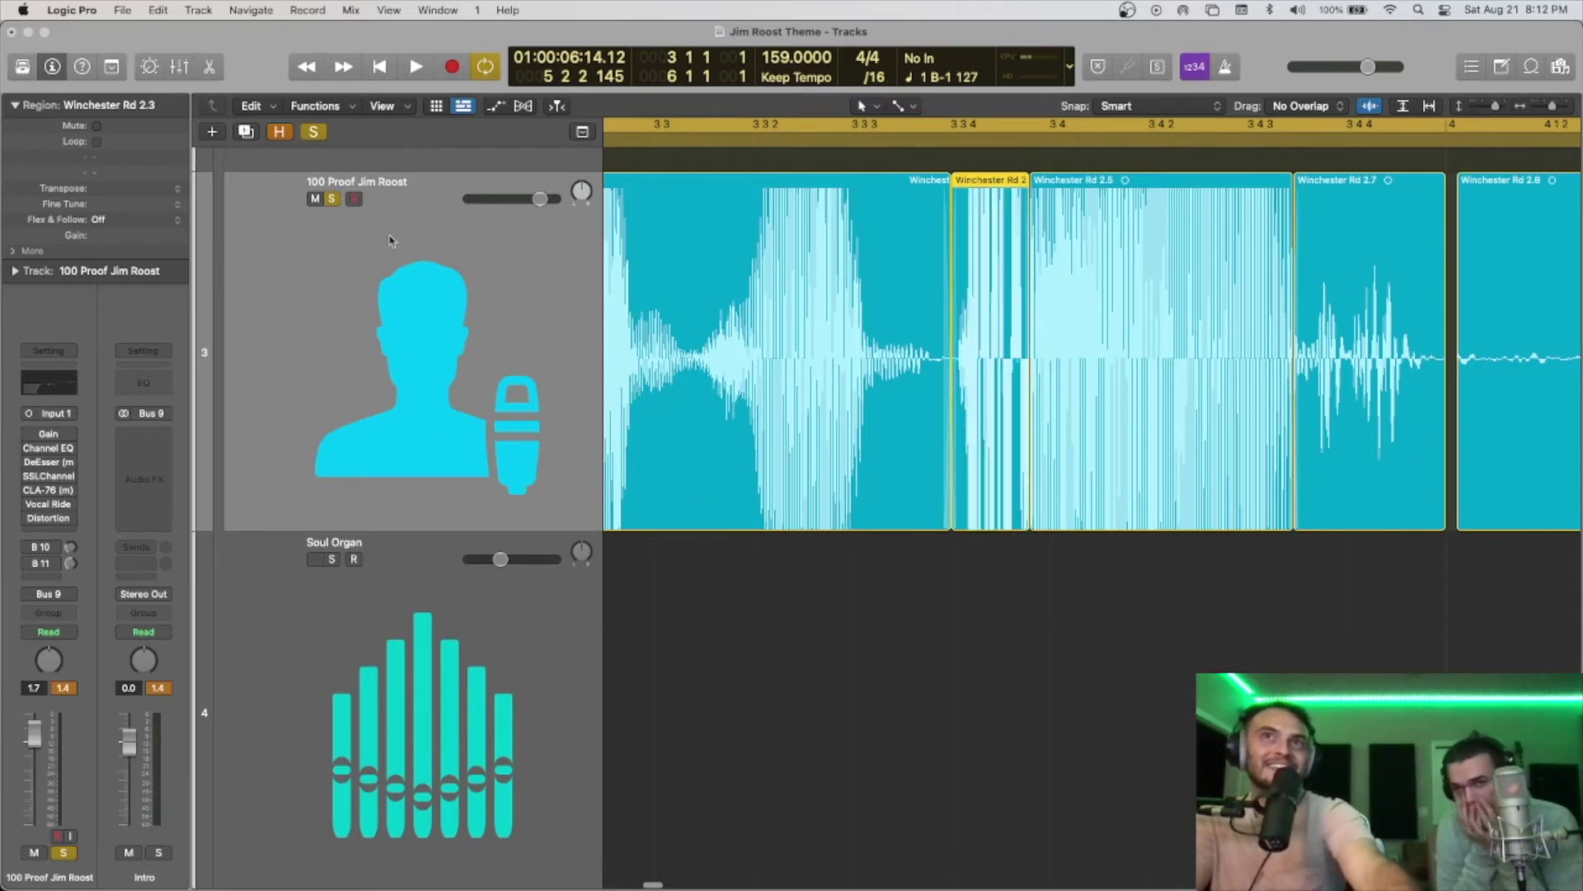
key("space")
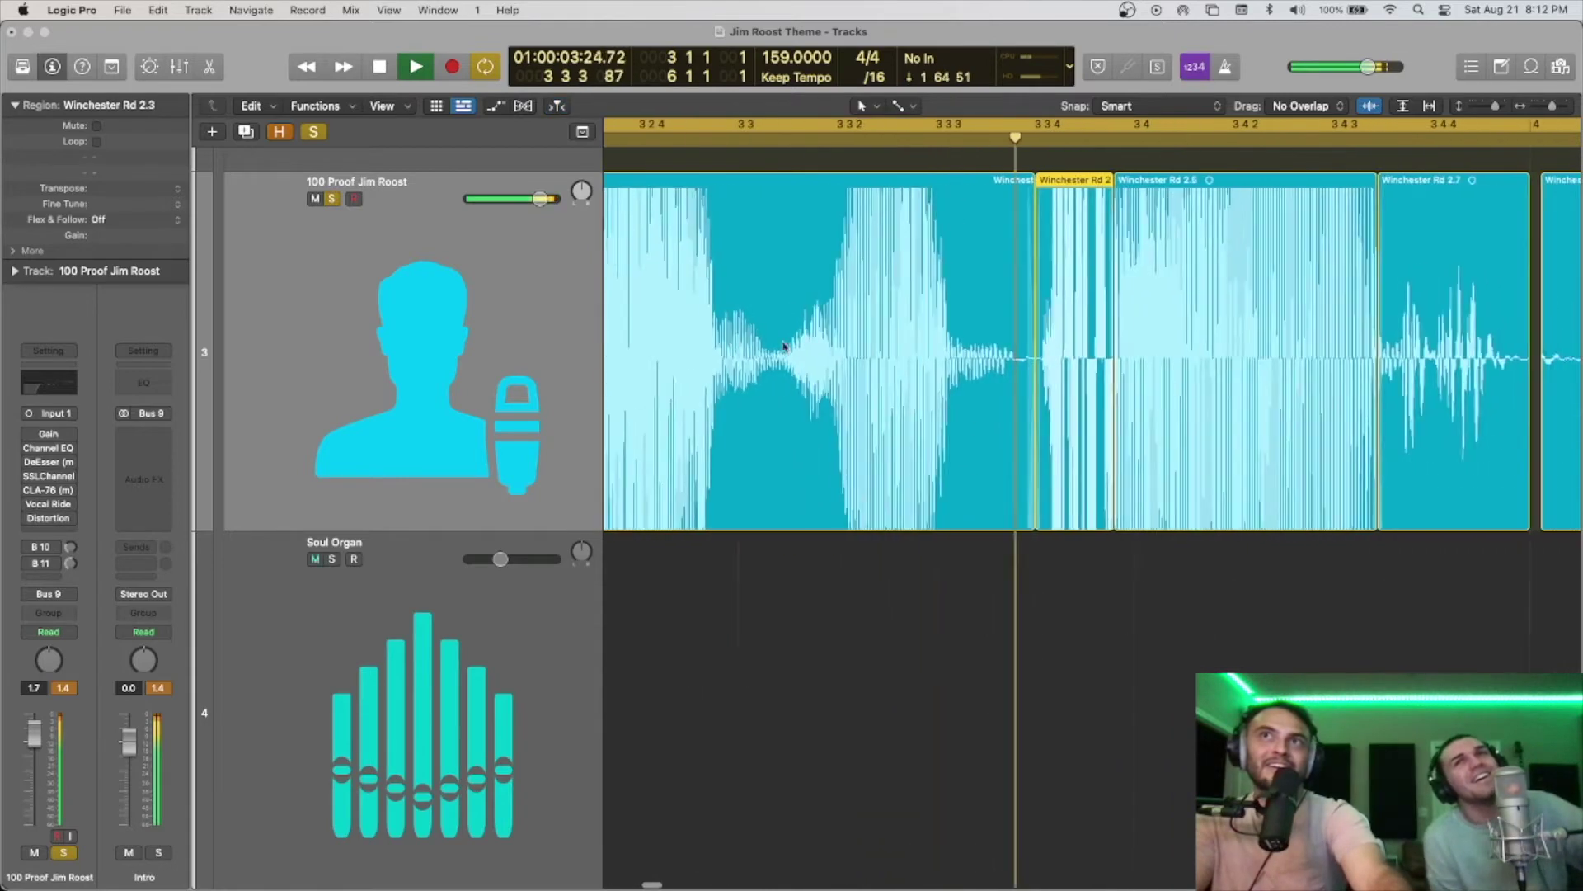
key("space")
Step: Reset the region gain of Winchester Rd 2.7 to its default and replay the soloed vocal
left_click(1326, 367)
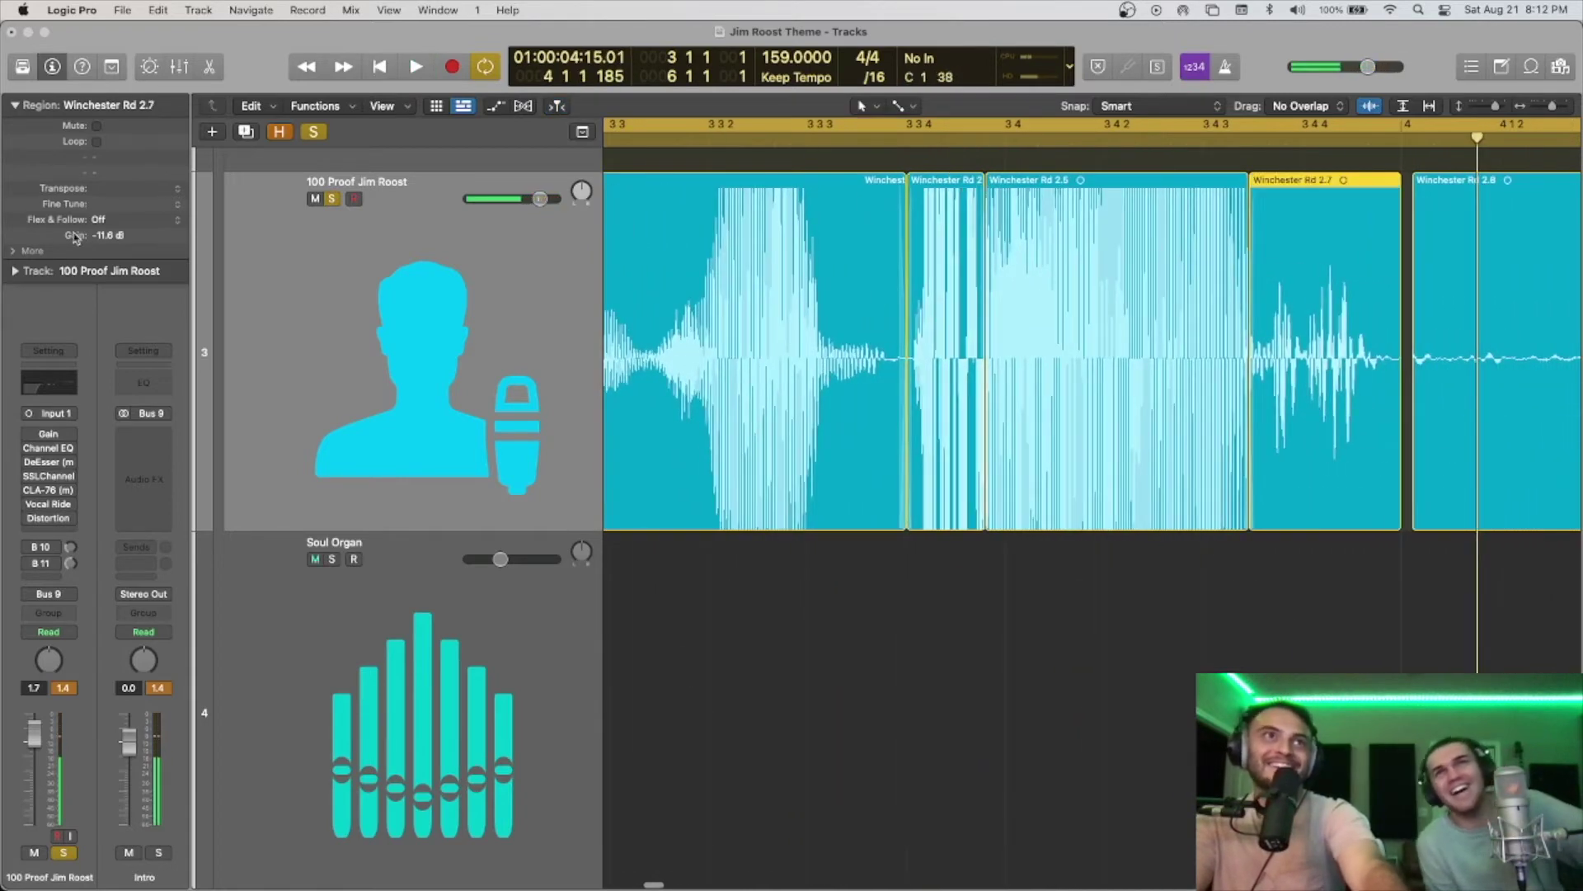
left_click(104, 238, "alt")
key("n")
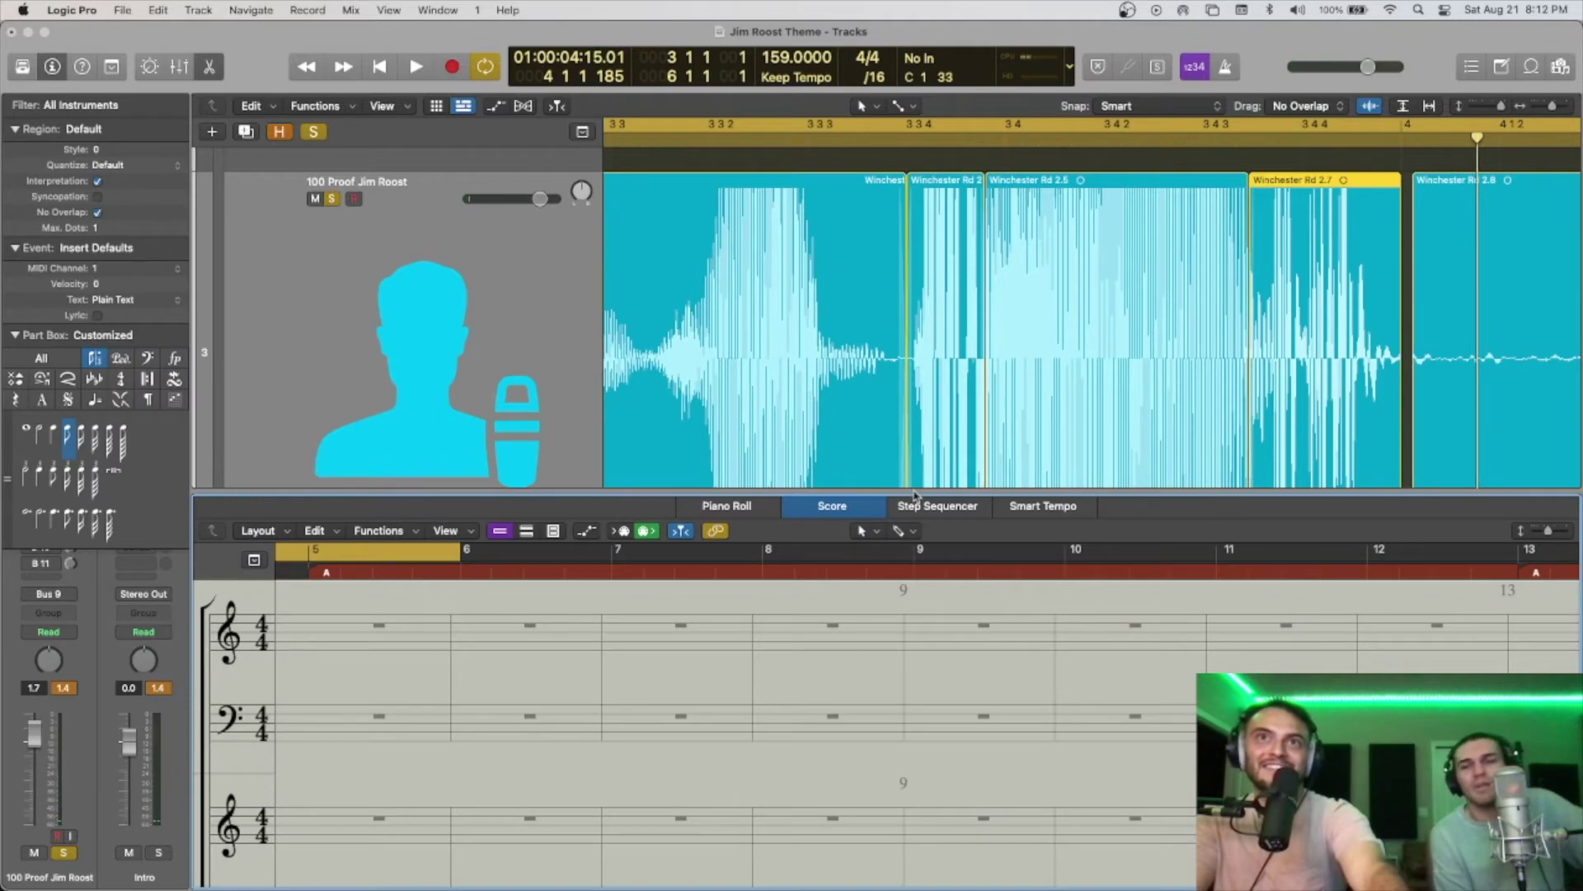
left_click_drag(914, 495, 997, 802)
key("space")
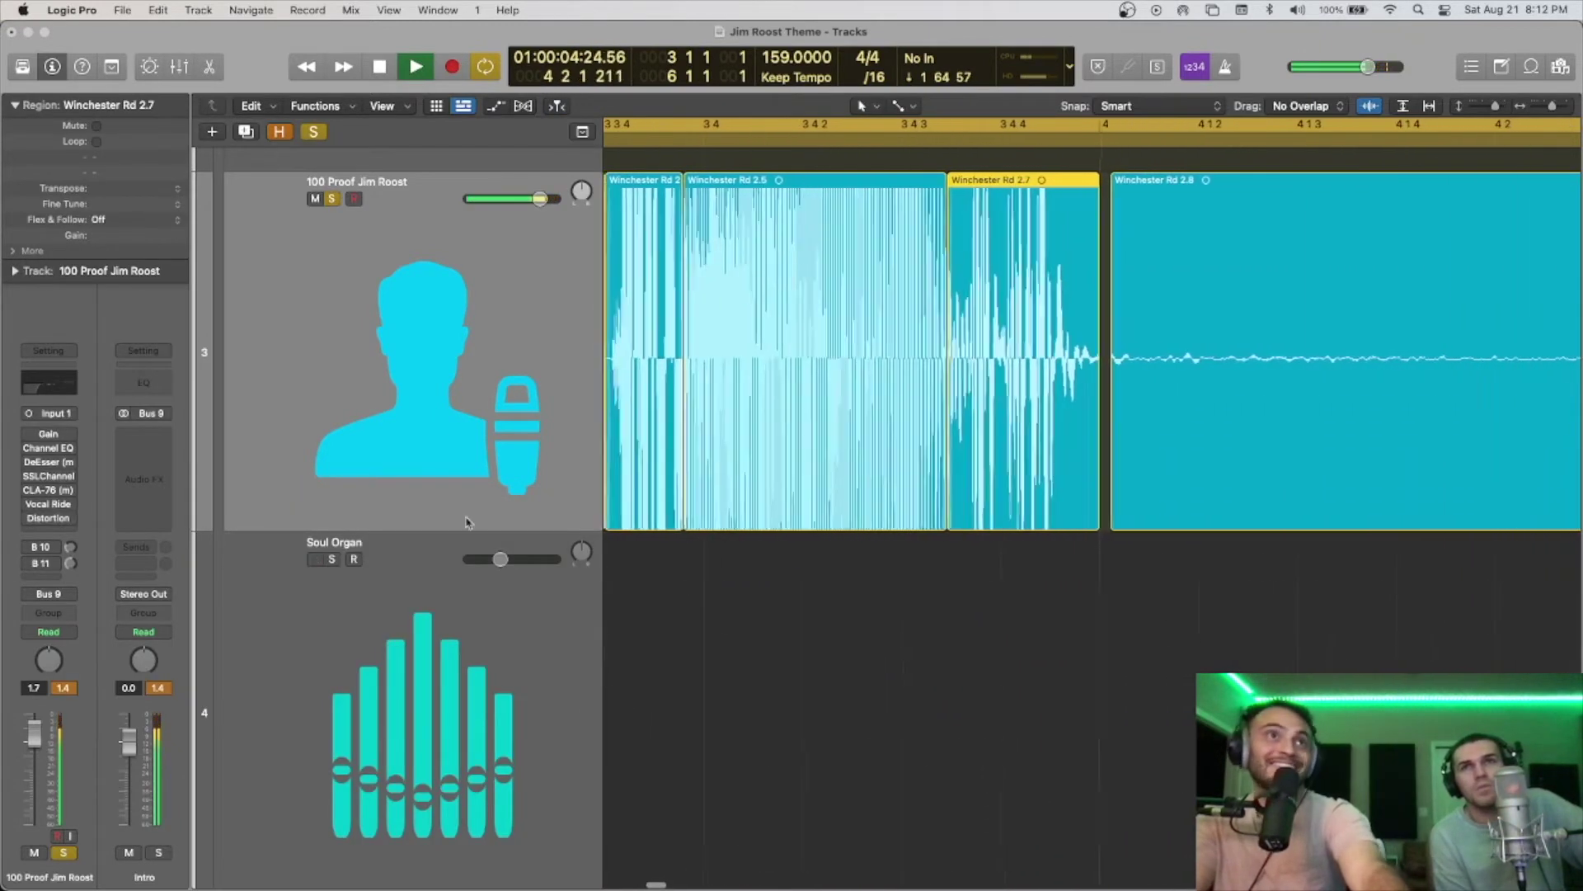
Step: Stop playback and undo the region gain resets on Winchester Rd 2.7 and Winchester Rd 2.3
key("super+Left")
key("super+Left")
key("super+Left")
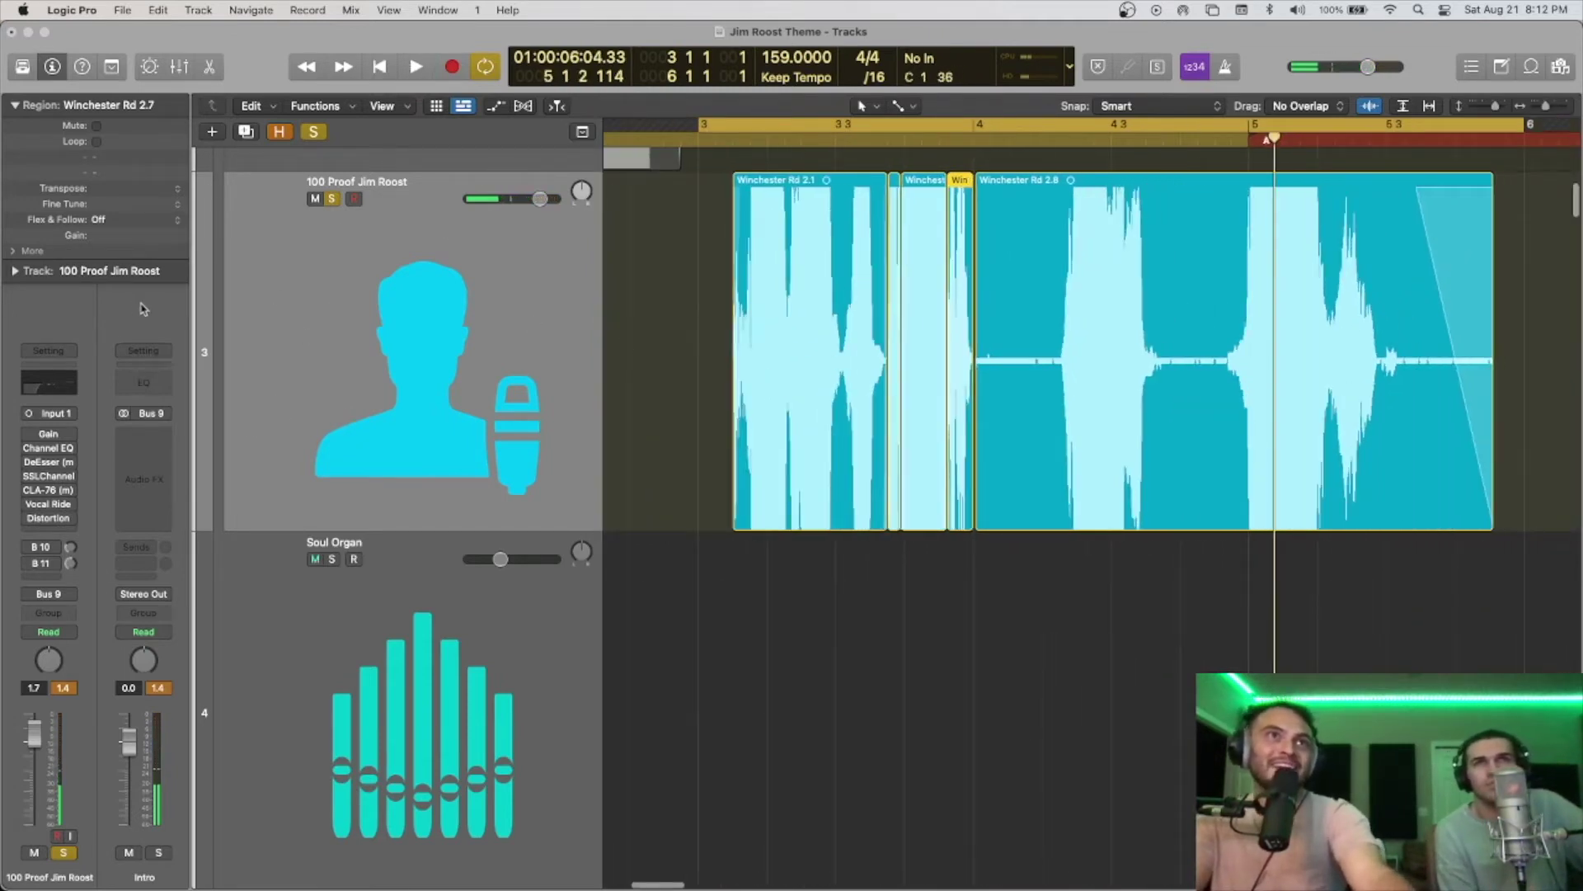
key("Left")
key("Left")
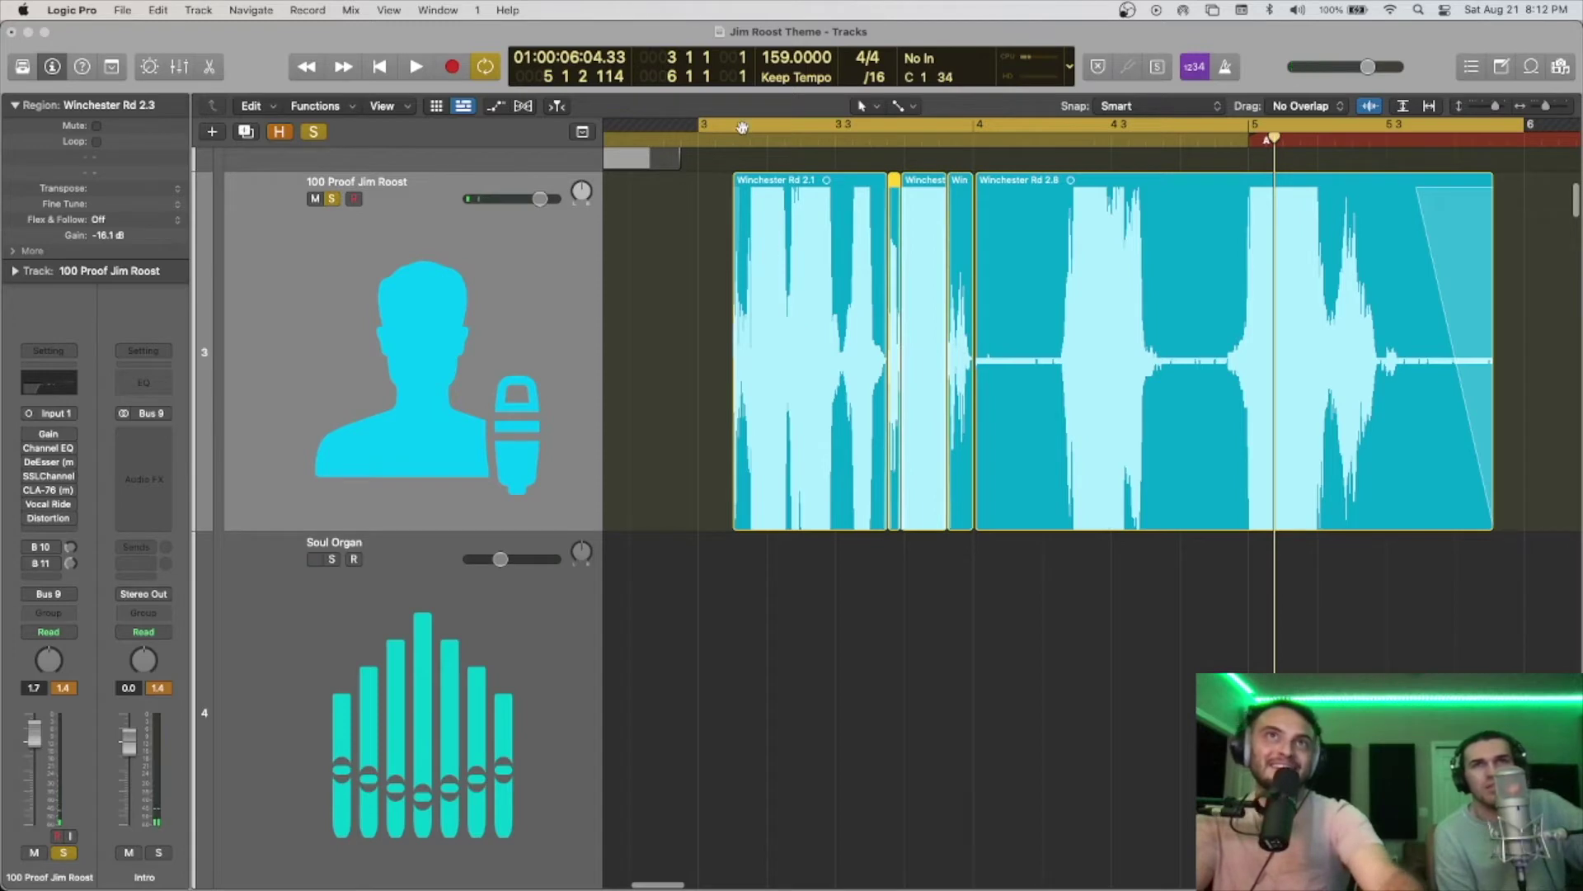
Step: Examine the Winchester Rd 2.3 waveform at sample level, from its opening crossfade through the rest of the region
key("super+Up")
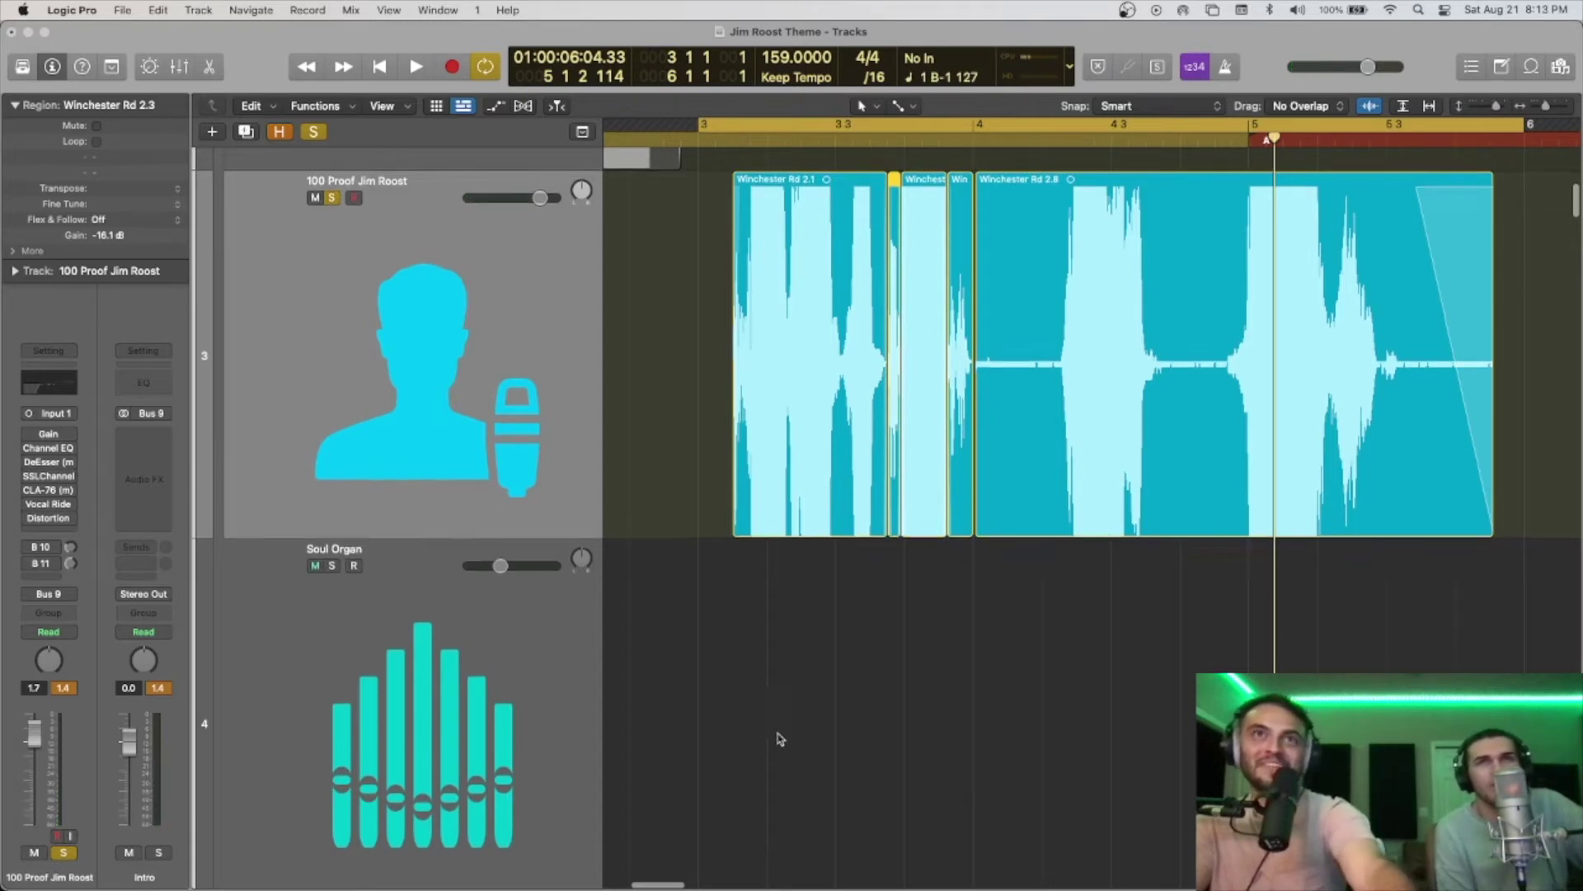
key("super+Down")
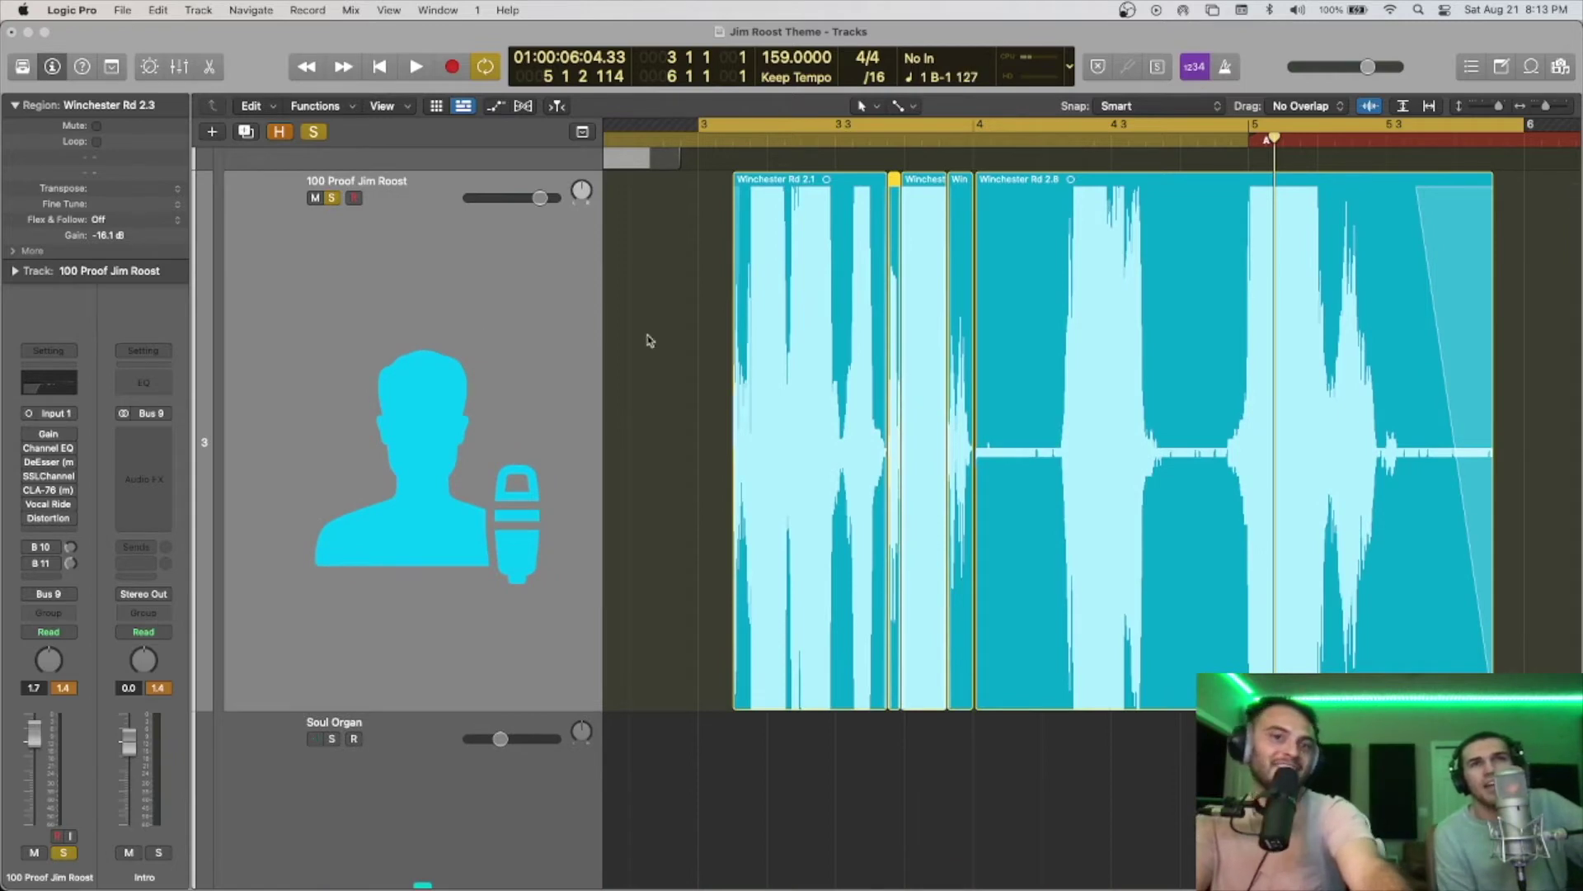
key("super+Down")
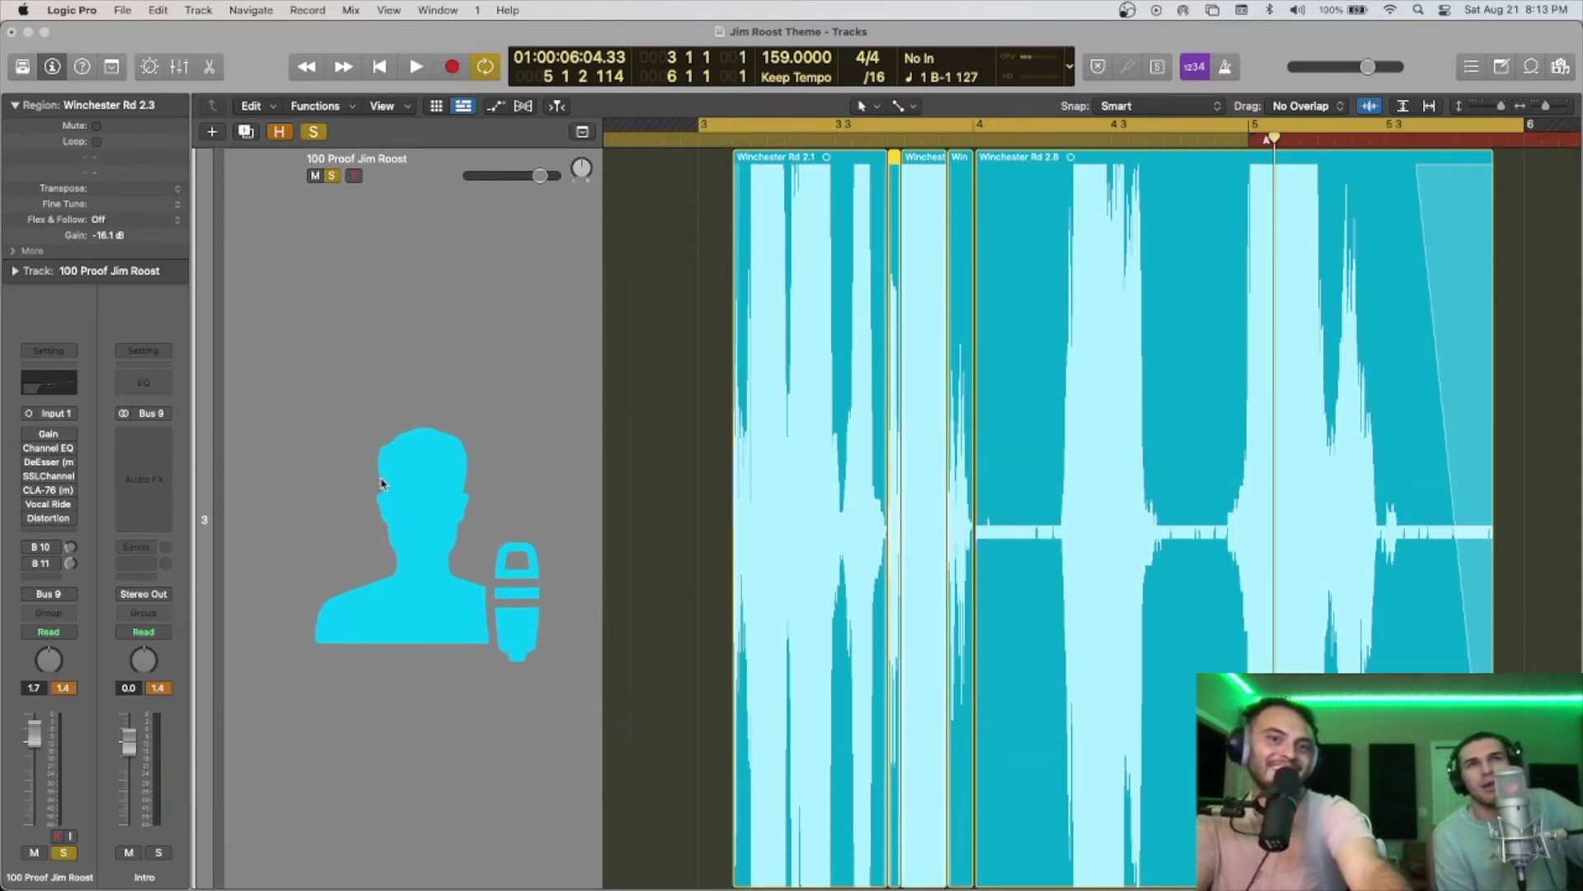
left_click(651, 476, "ctrl+alt")
left_click(771, 470, "ctrl+alt")
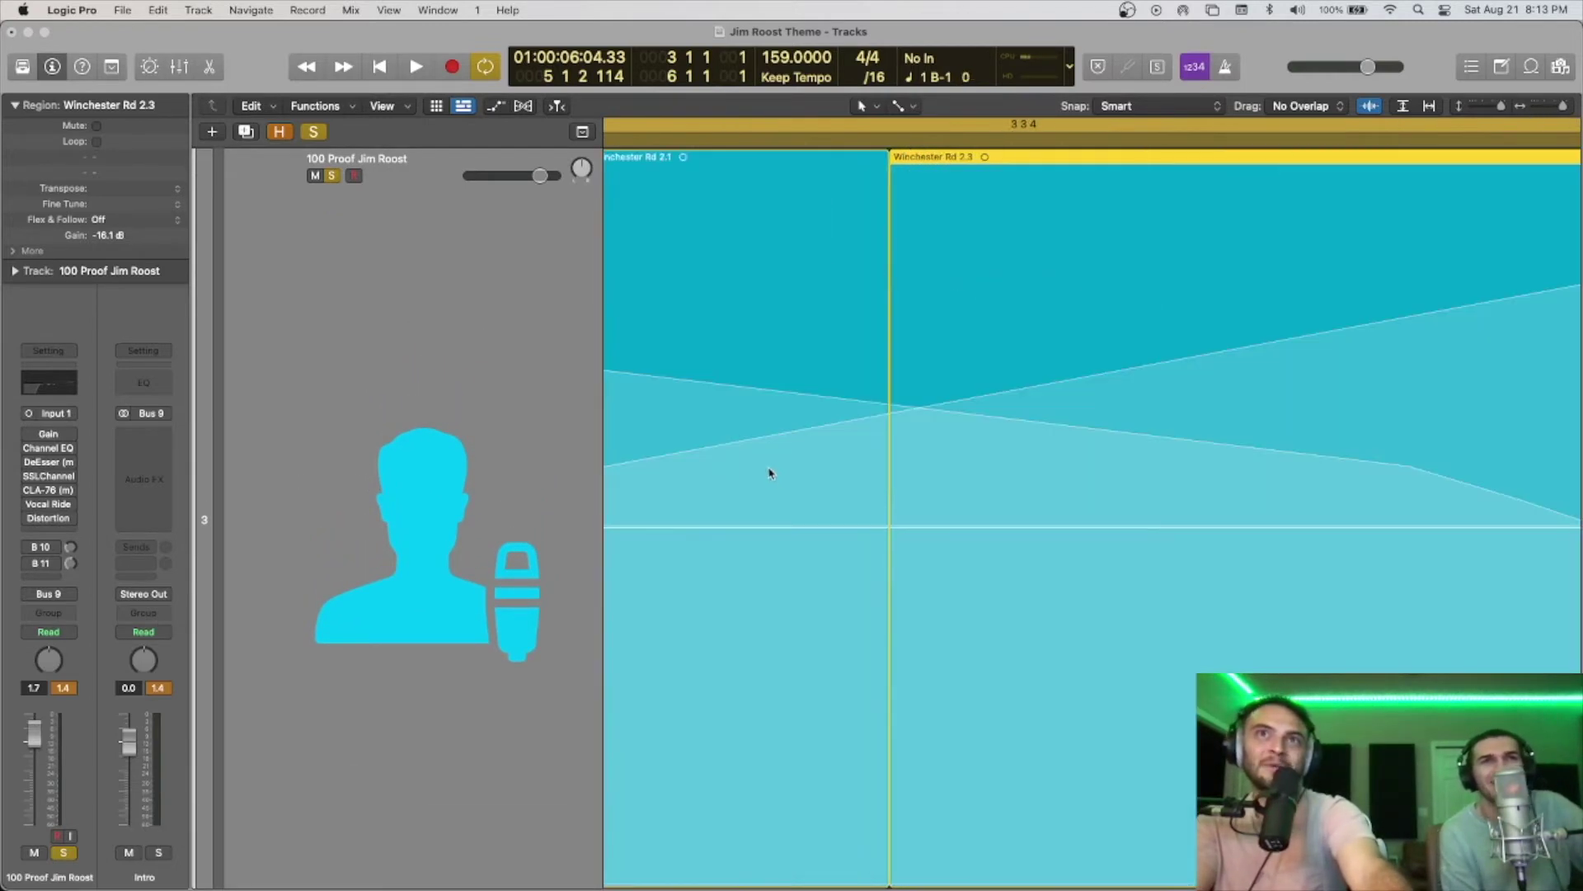
left_click(753, 474, "ctrl+alt")
scroll(752, 482, "right", 5)
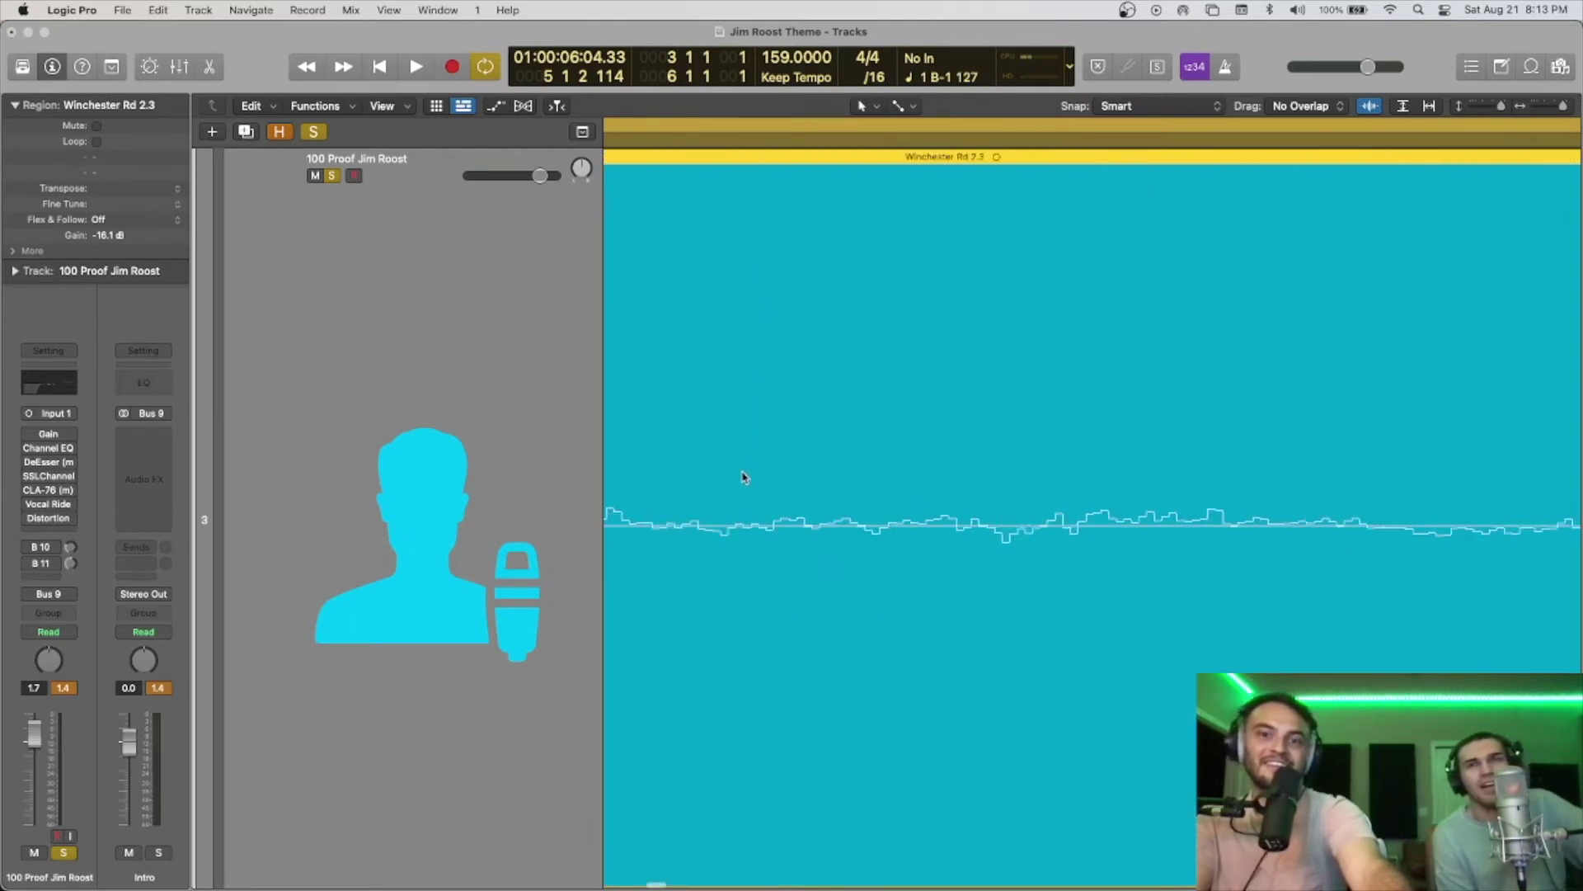
scroll(734, 482, "right", 5)
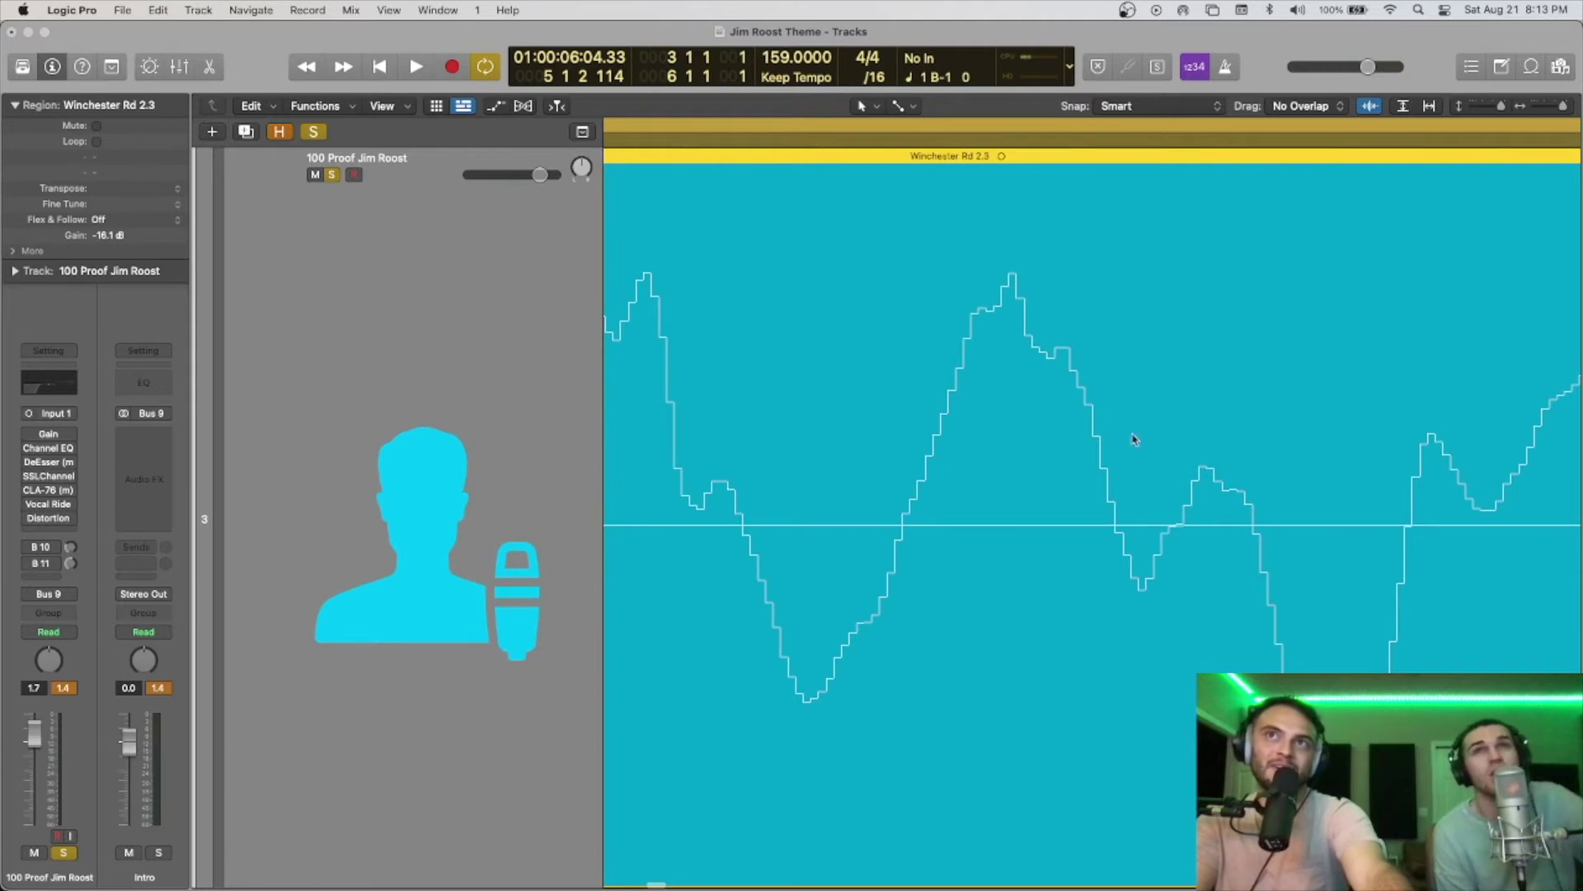
scroll(1502, 347, "right", 5)
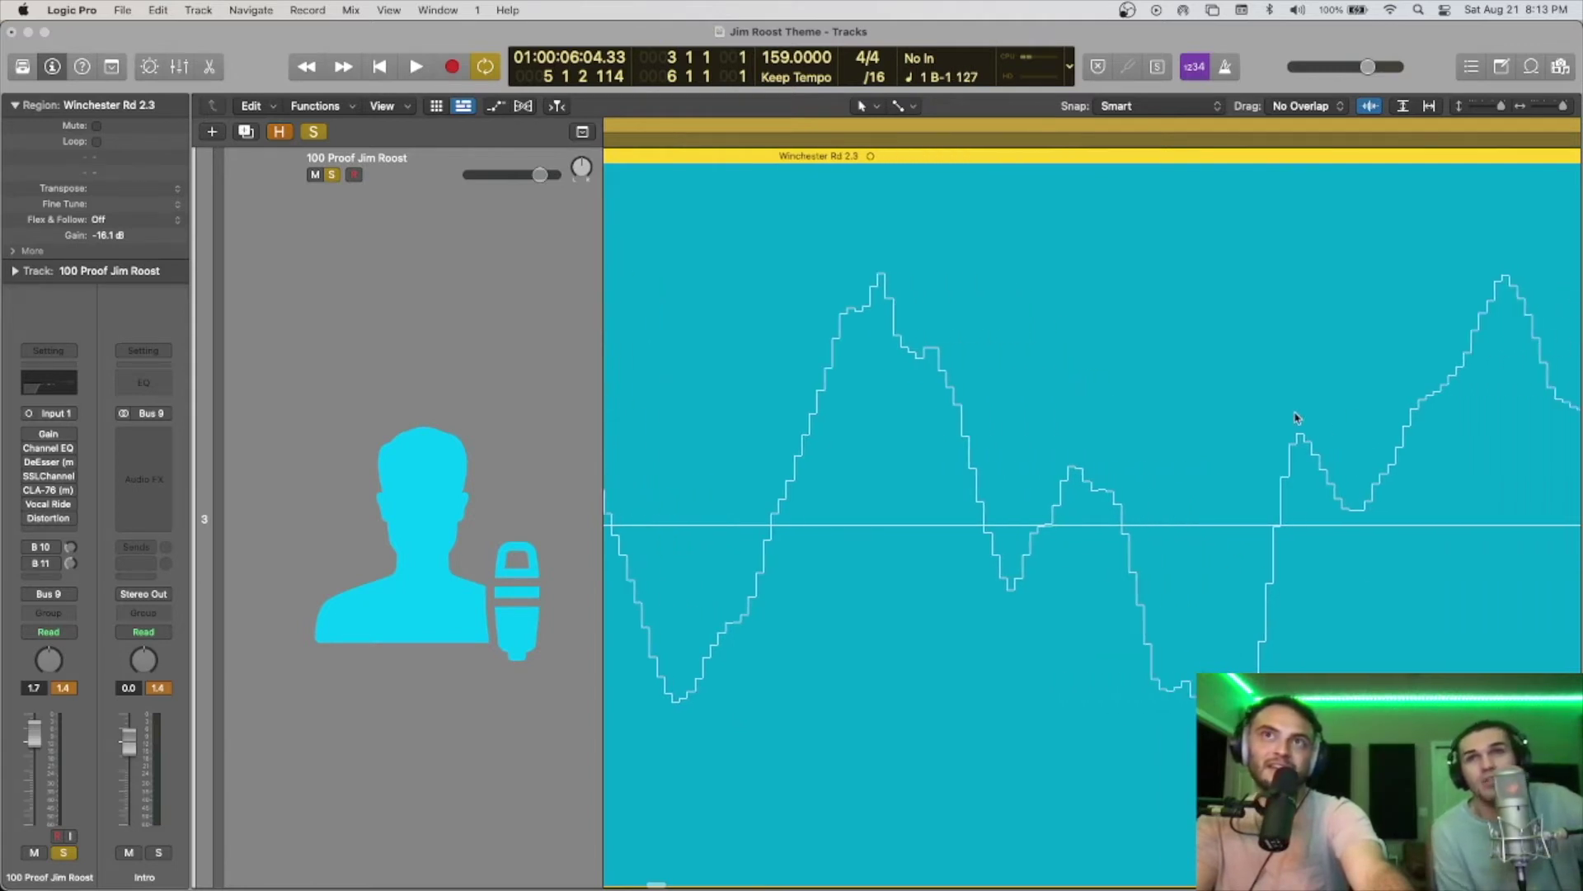
scroll(1277, 415, "right", 5)
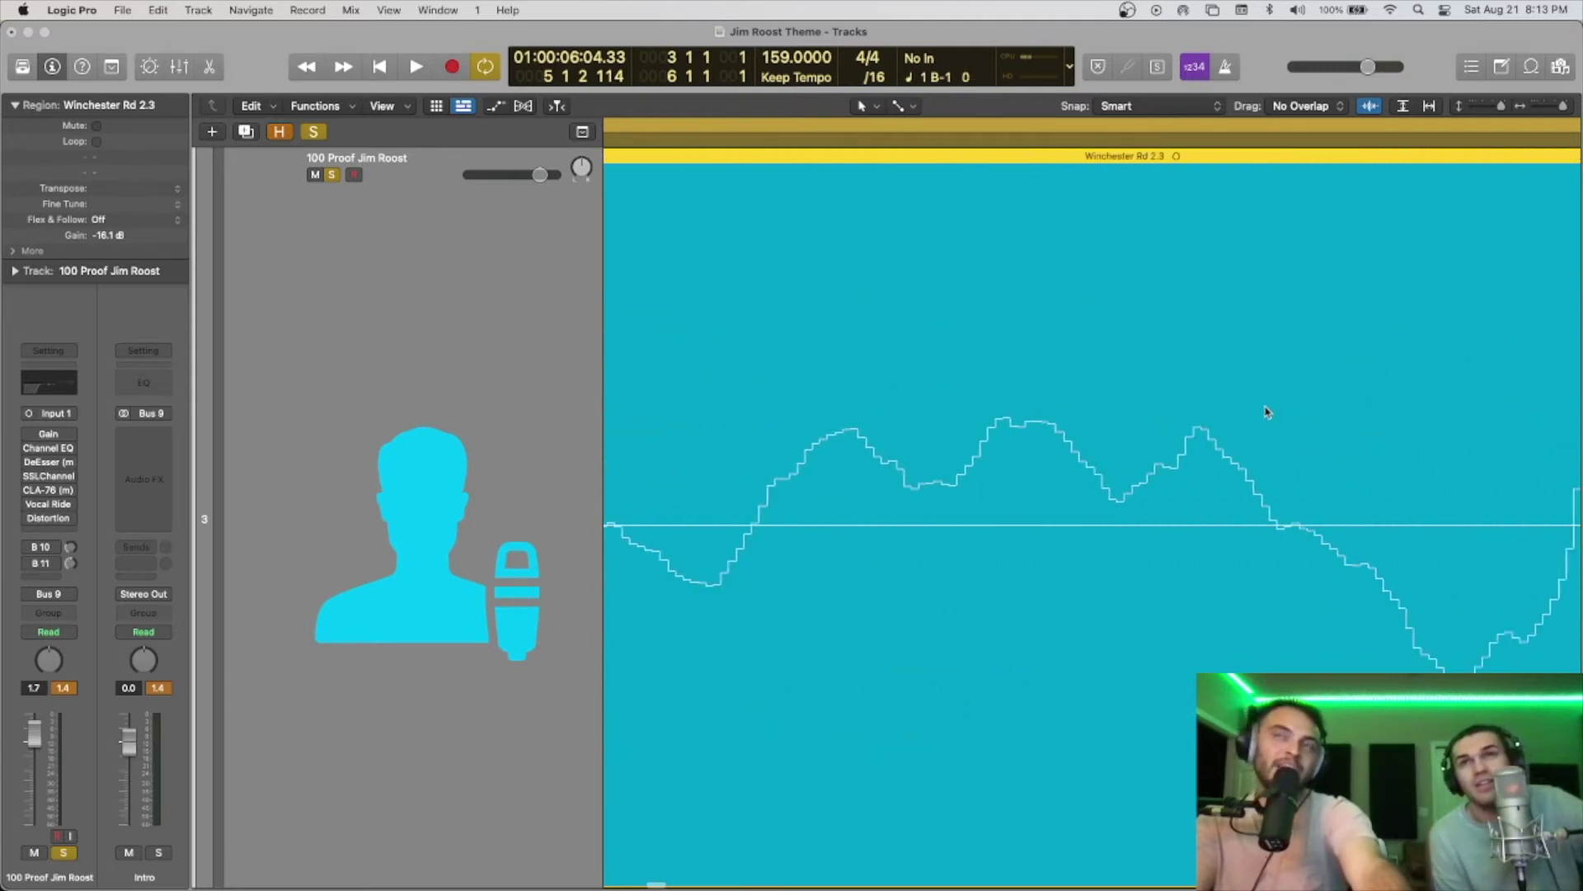
scroll(1236, 397, "right", 5)
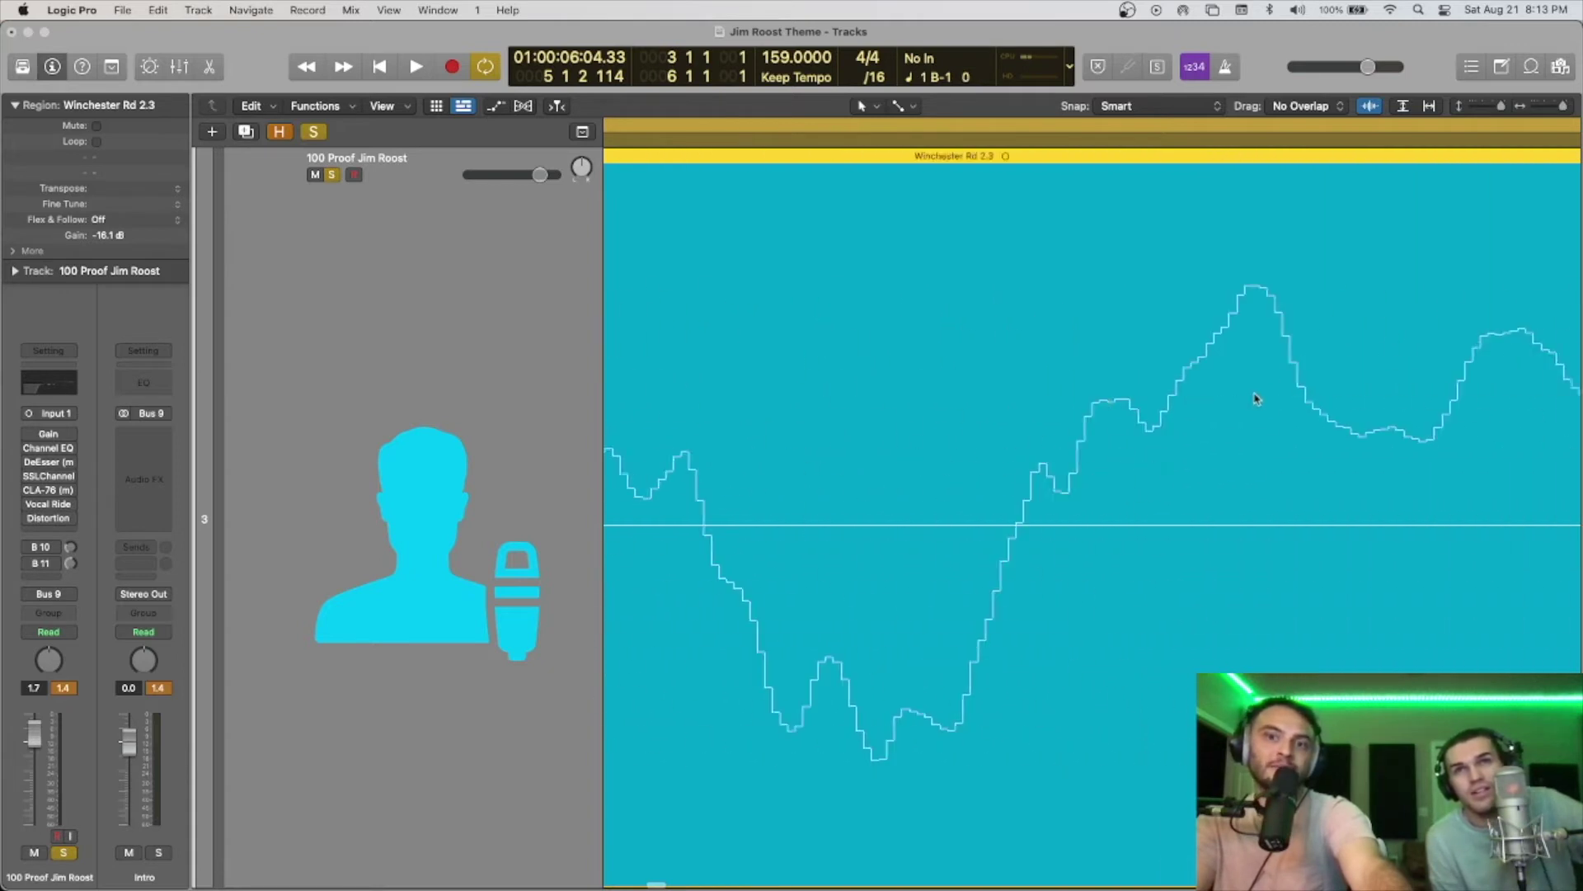
scroll(1266, 387, "right", 5)
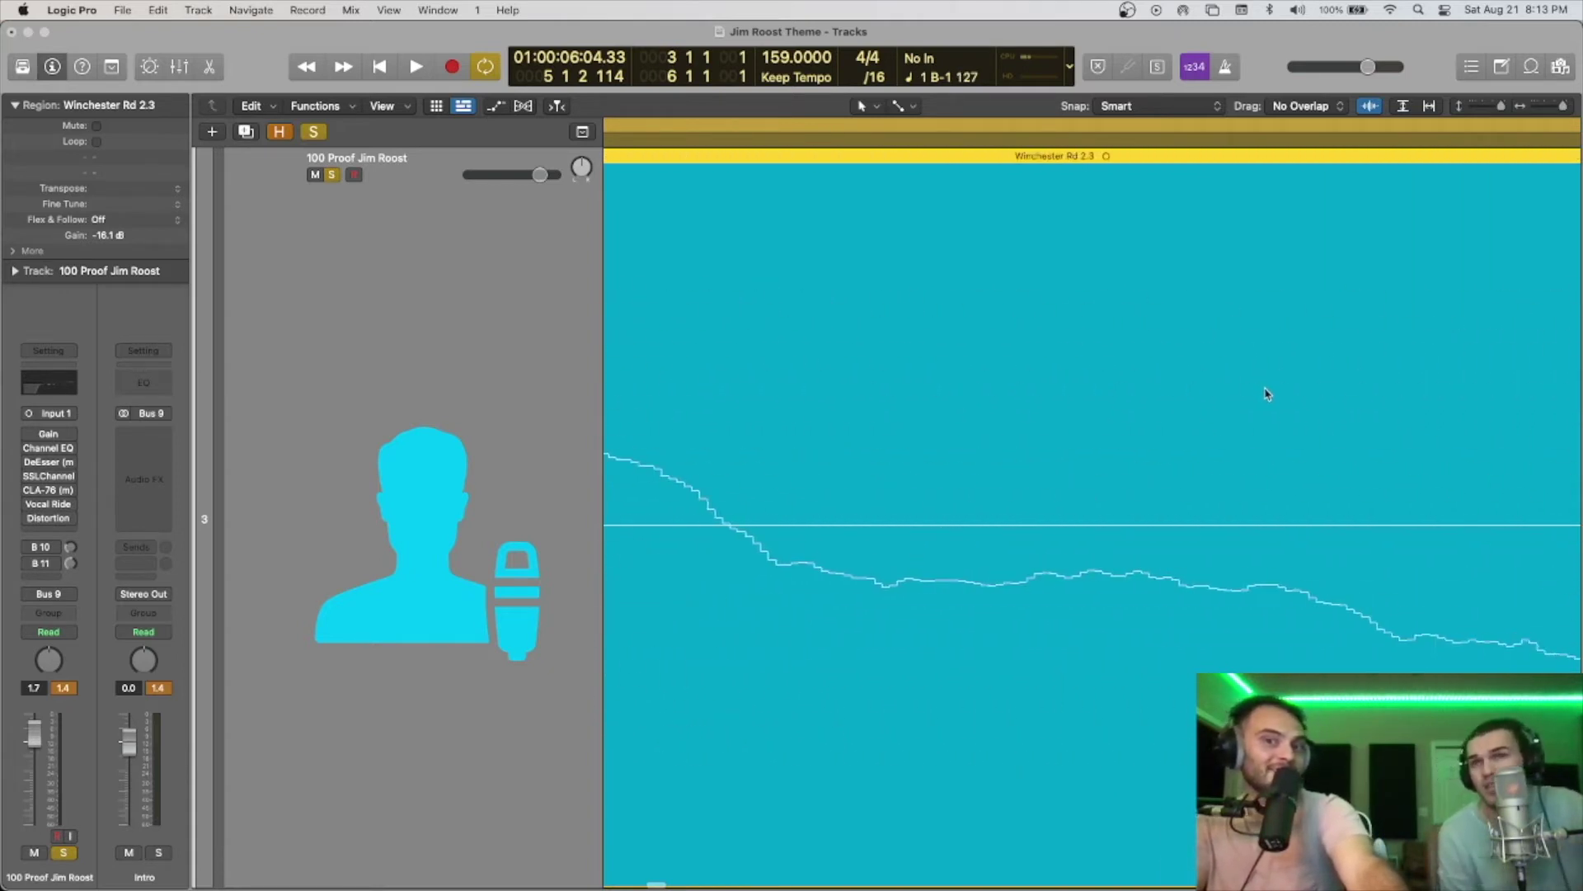
Step: Examine the waveform and crossfades of Winchester Rd 2.3 and the neighbouring vocal regions at several zoom levels
scroll(1234, 406, "right", 1)
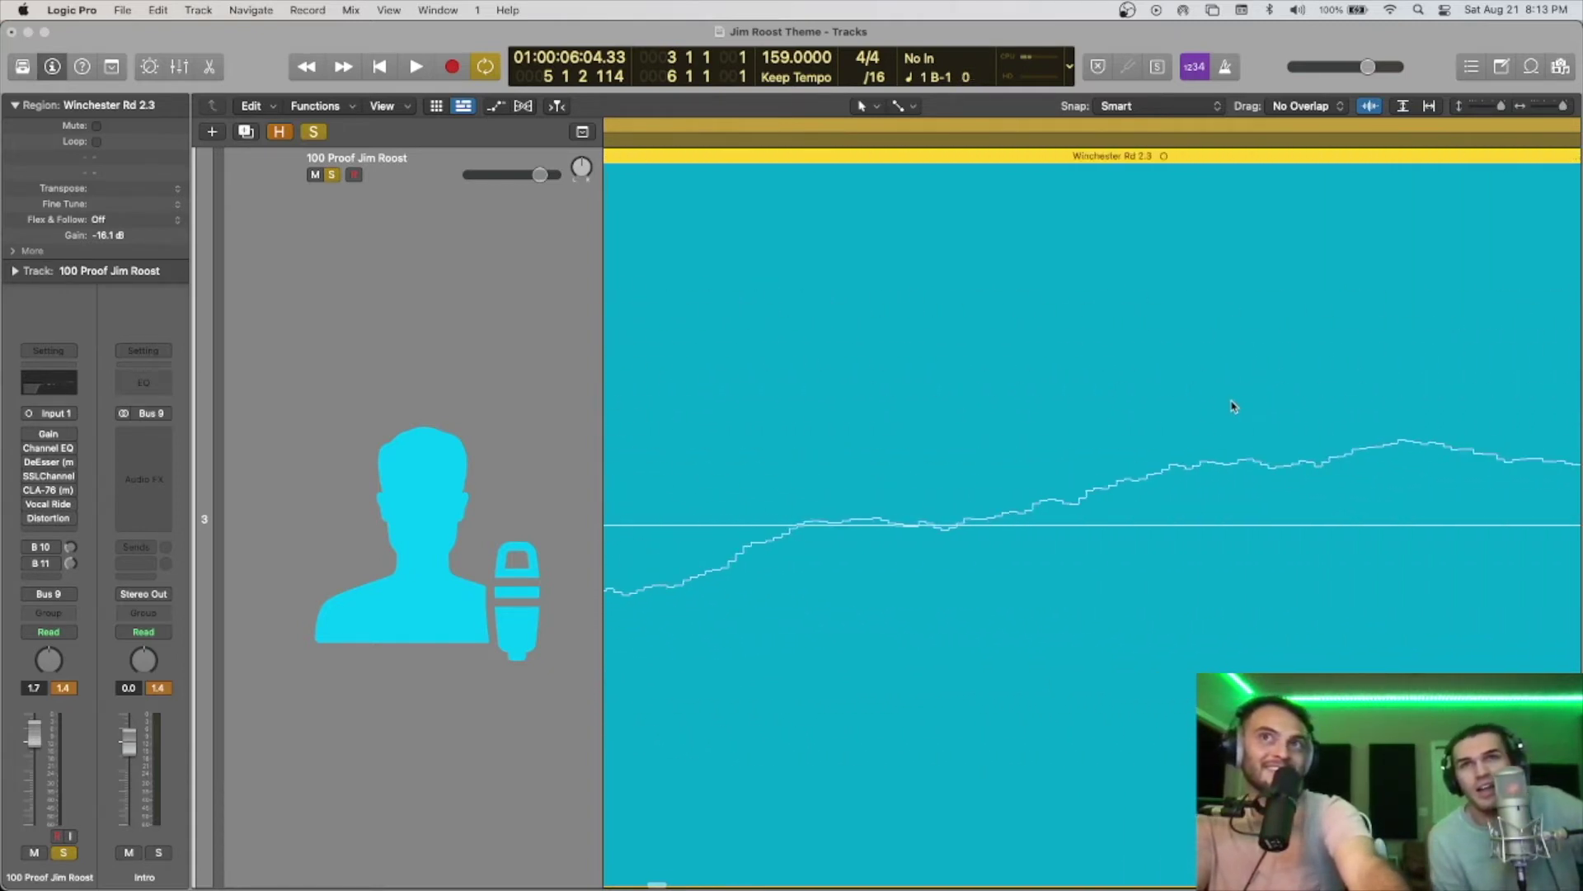
left_click(1241, 394, "ctrl+alt")
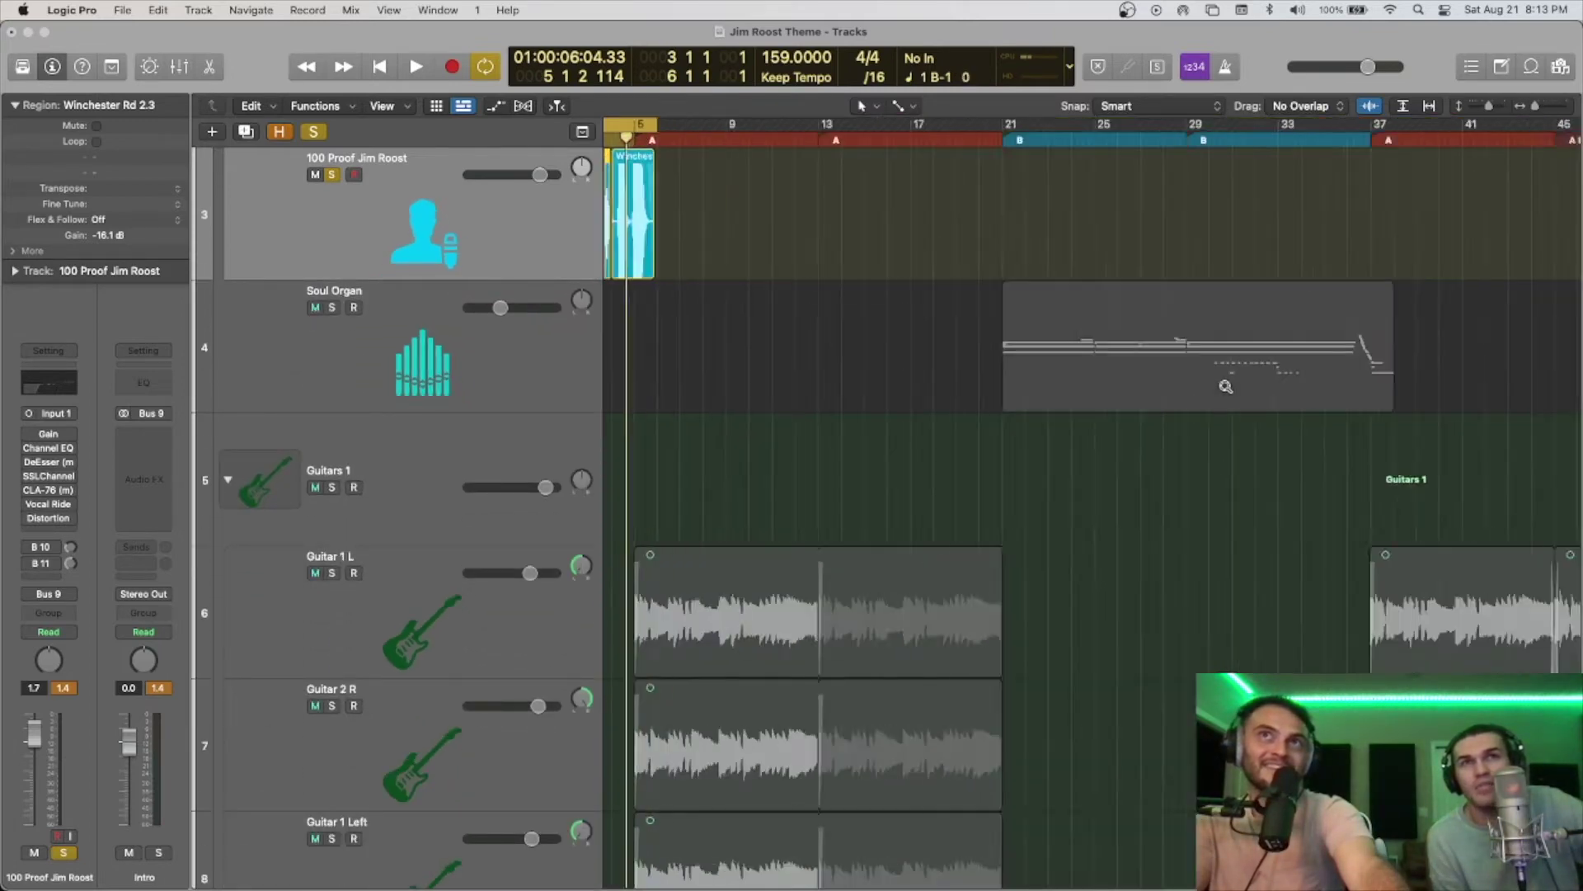
scroll(1225, 386, "up", 3)
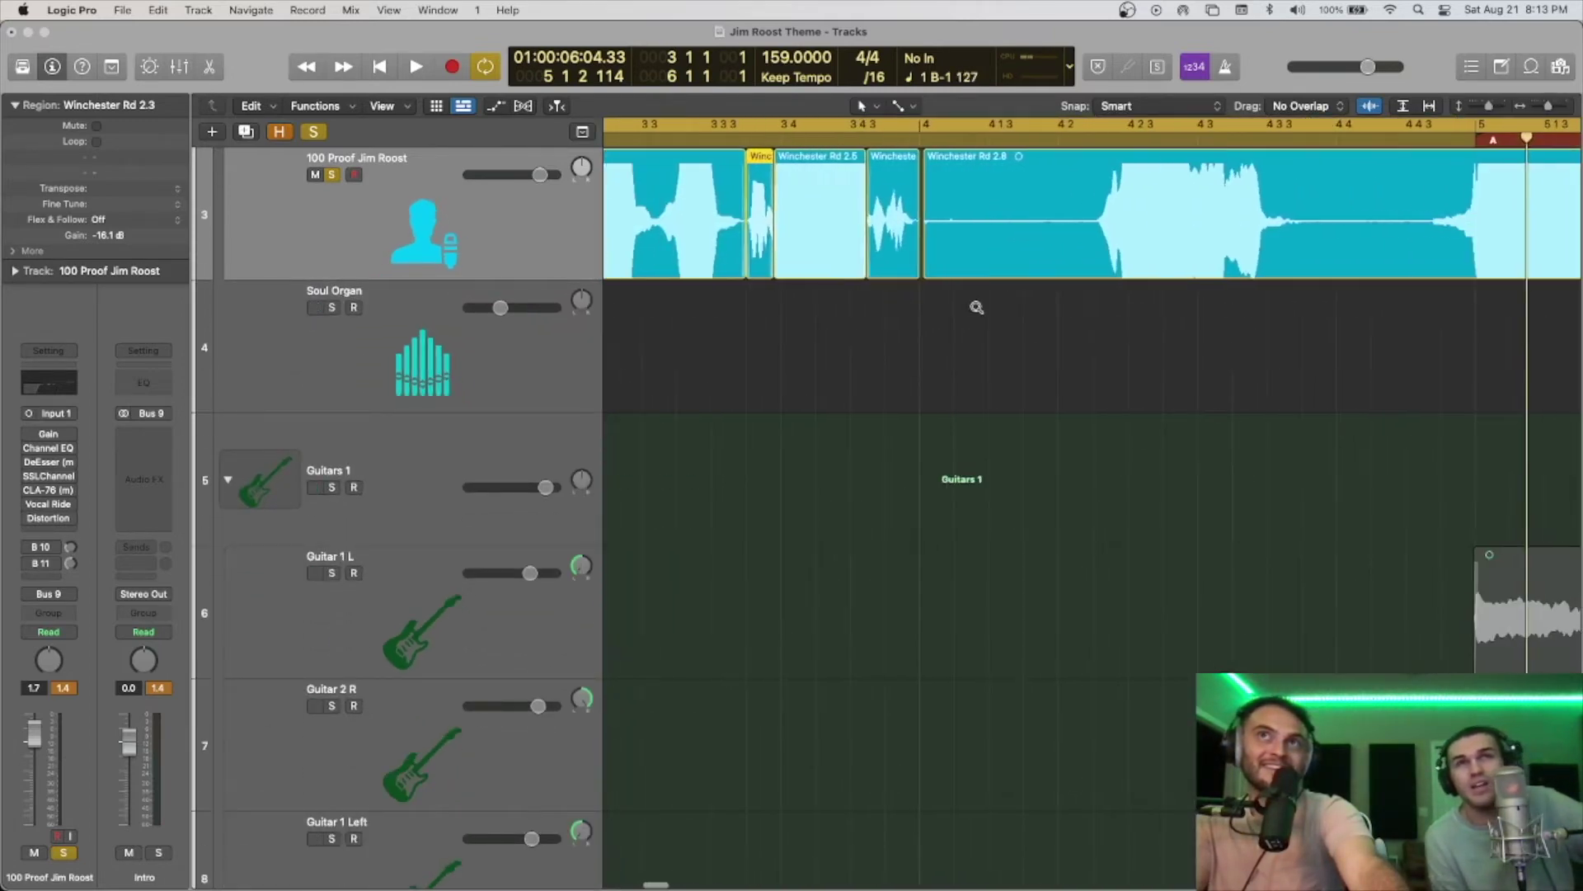
scroll(961, 313, "up", 2)
scroll(962, 313, "up", 3)
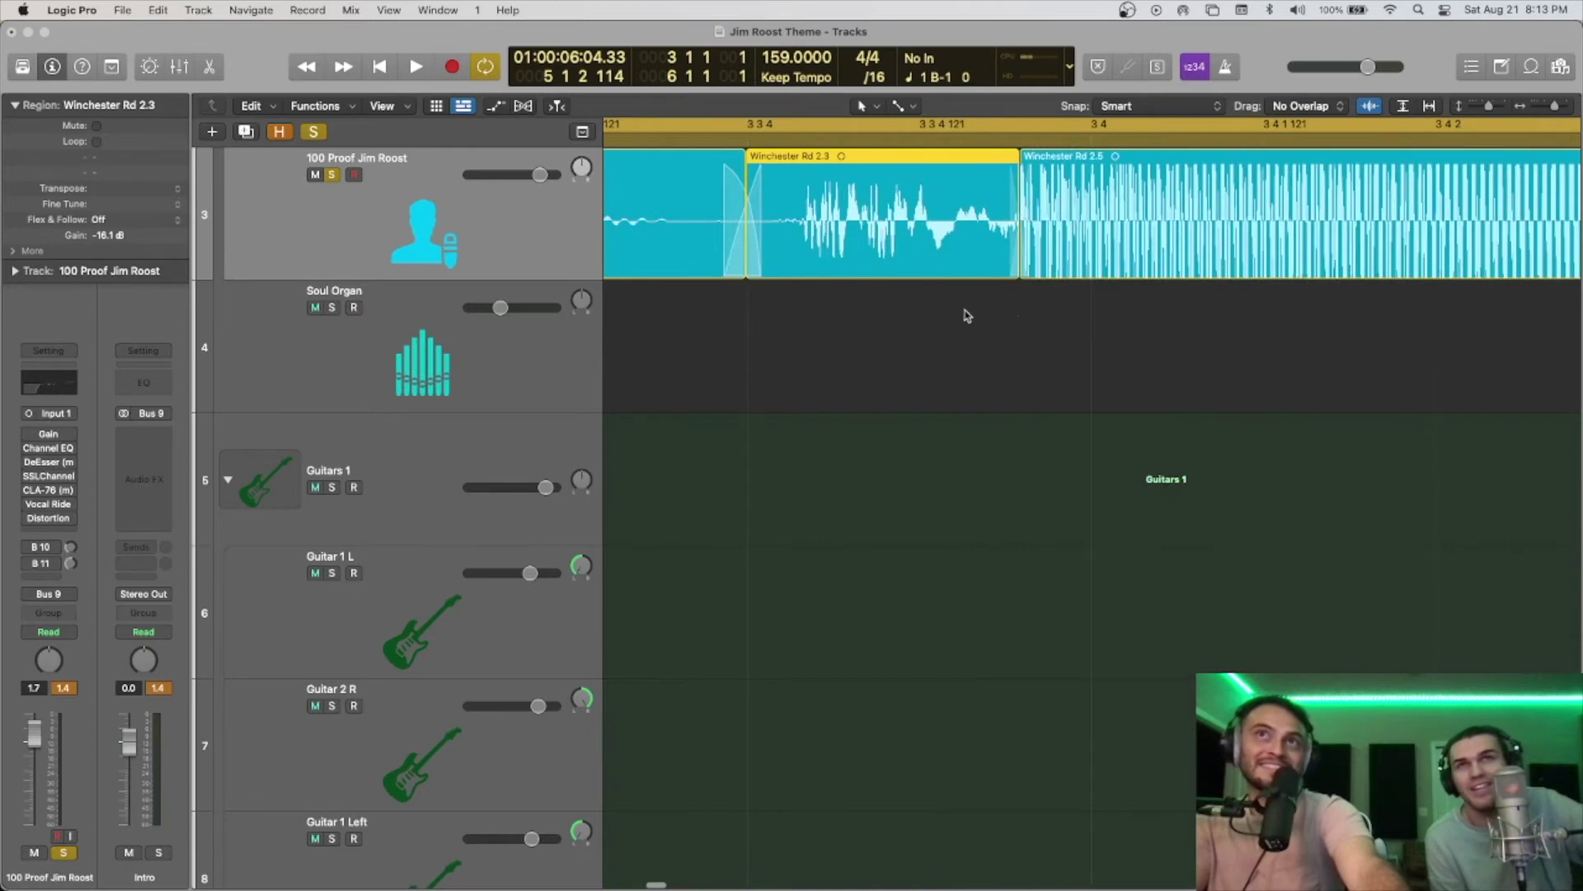
scroll(967, 316, "right", 3)
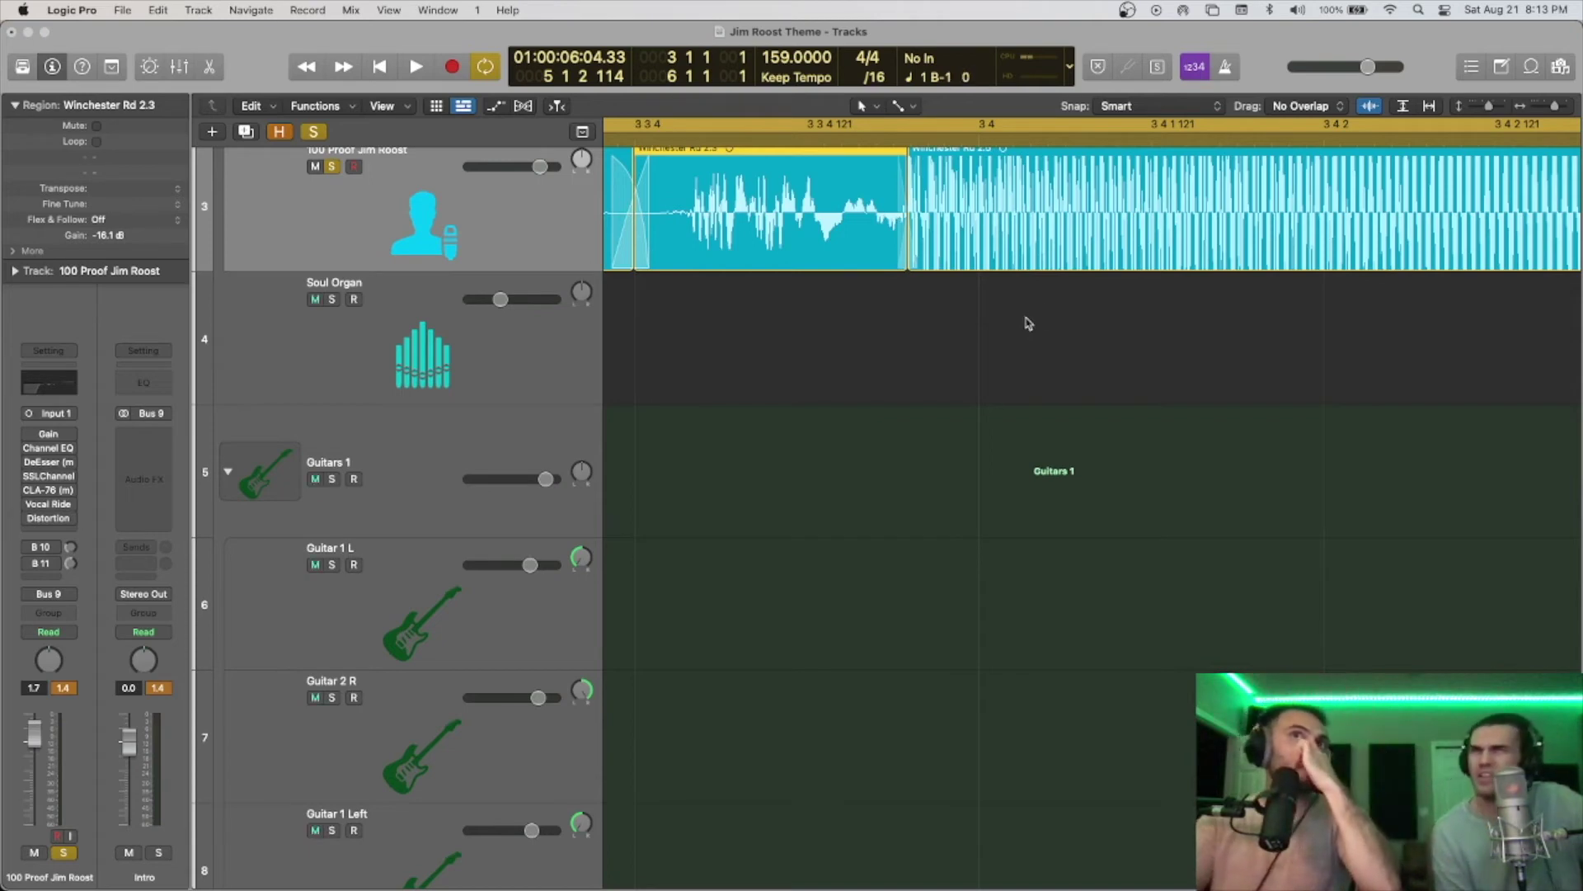
scroll(894, 399, "up", 10)
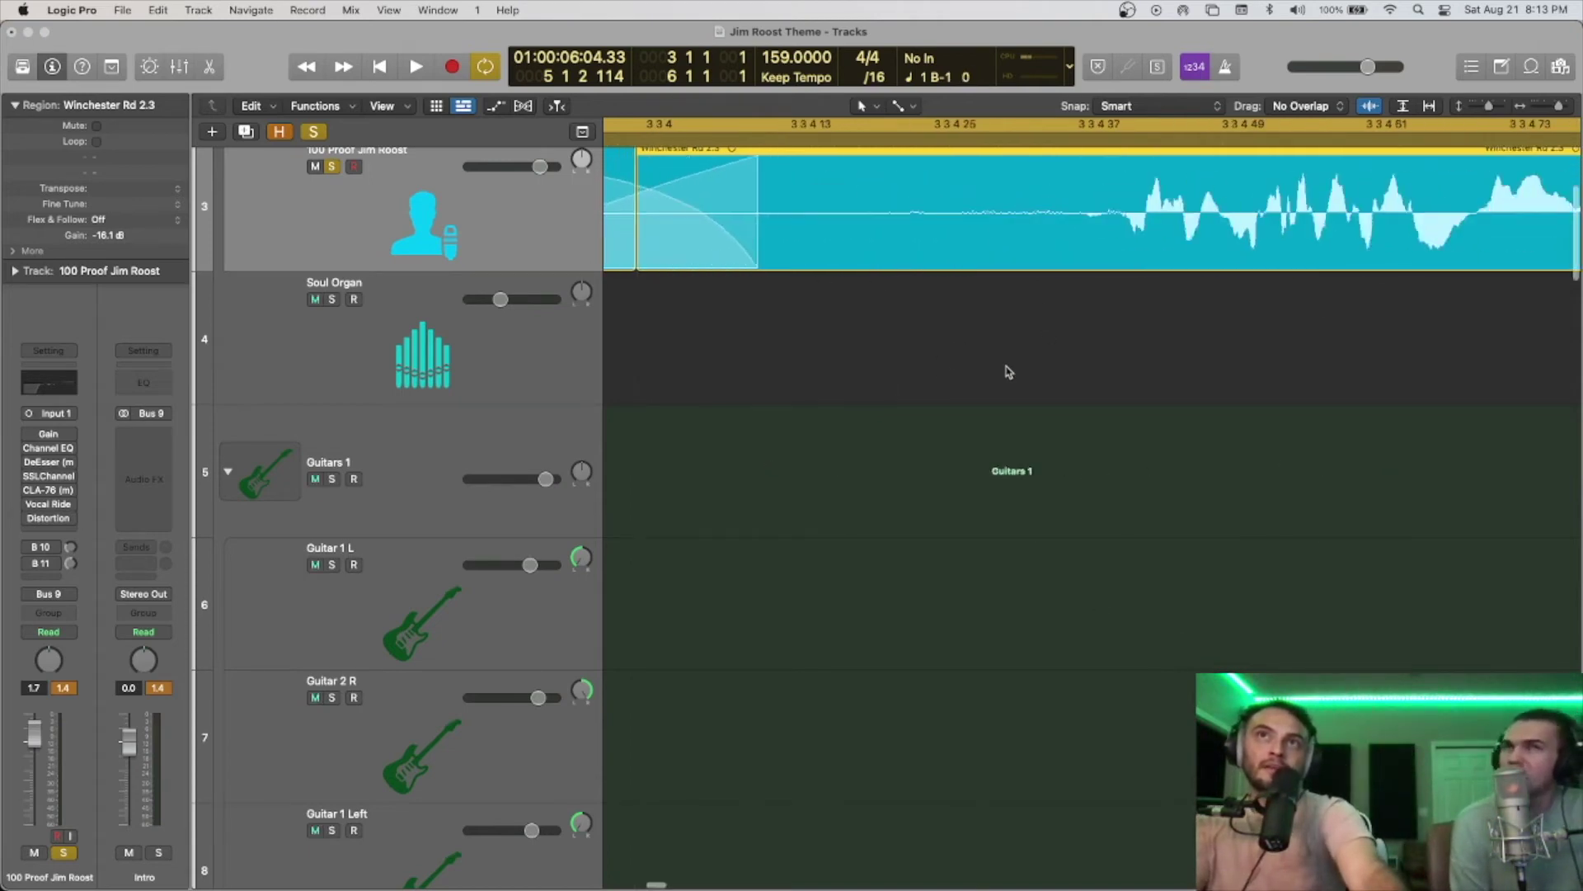
scroll(1022, 359, "up", 2)
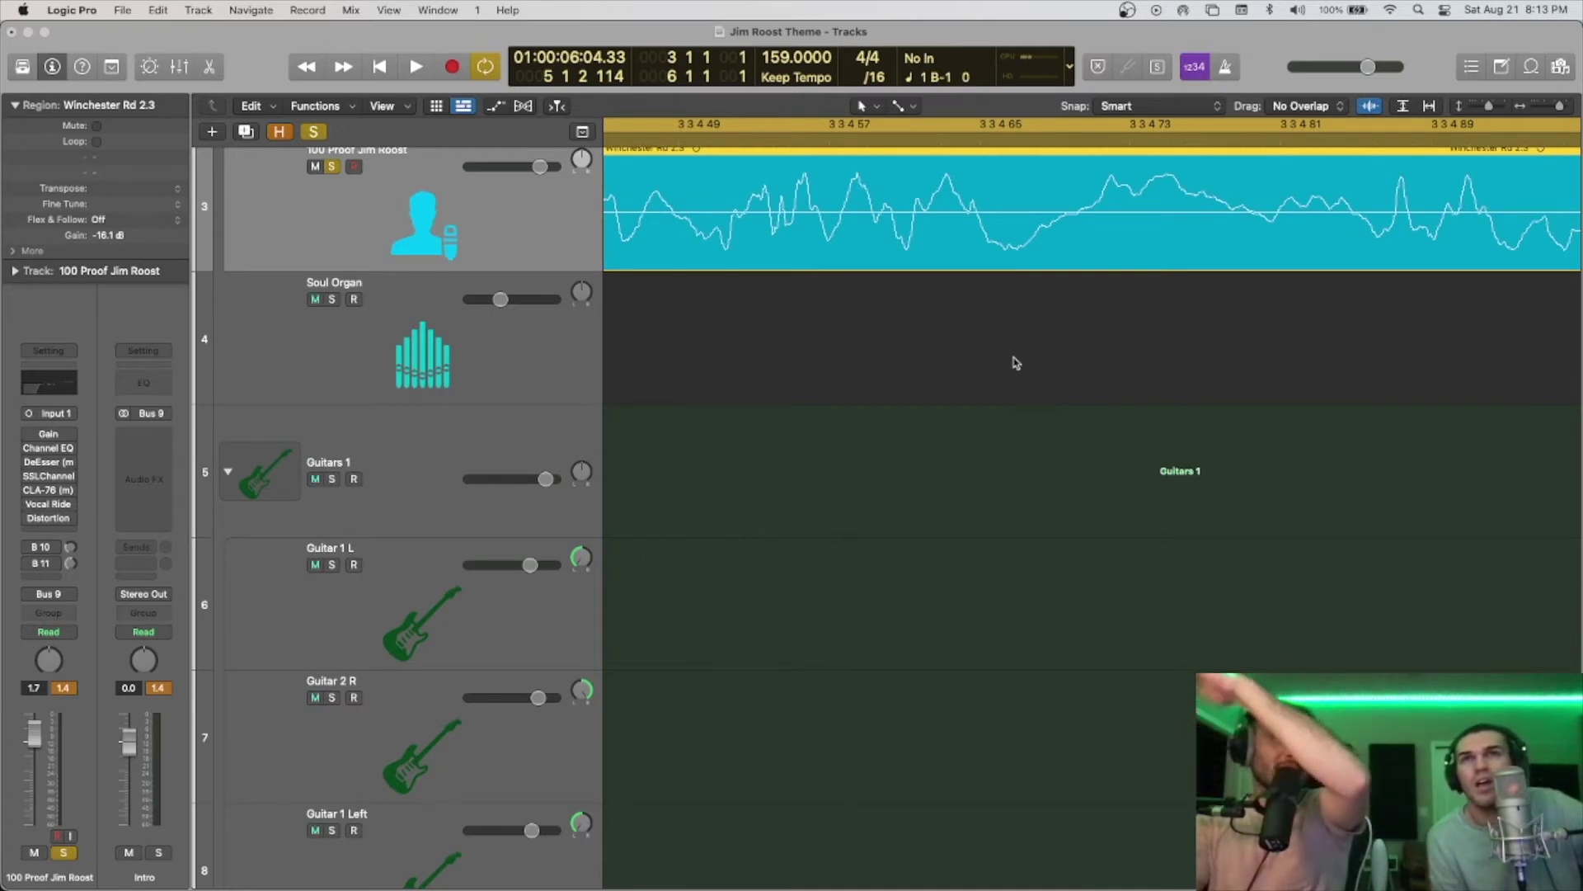
scroll(981, 368, "down", 8)
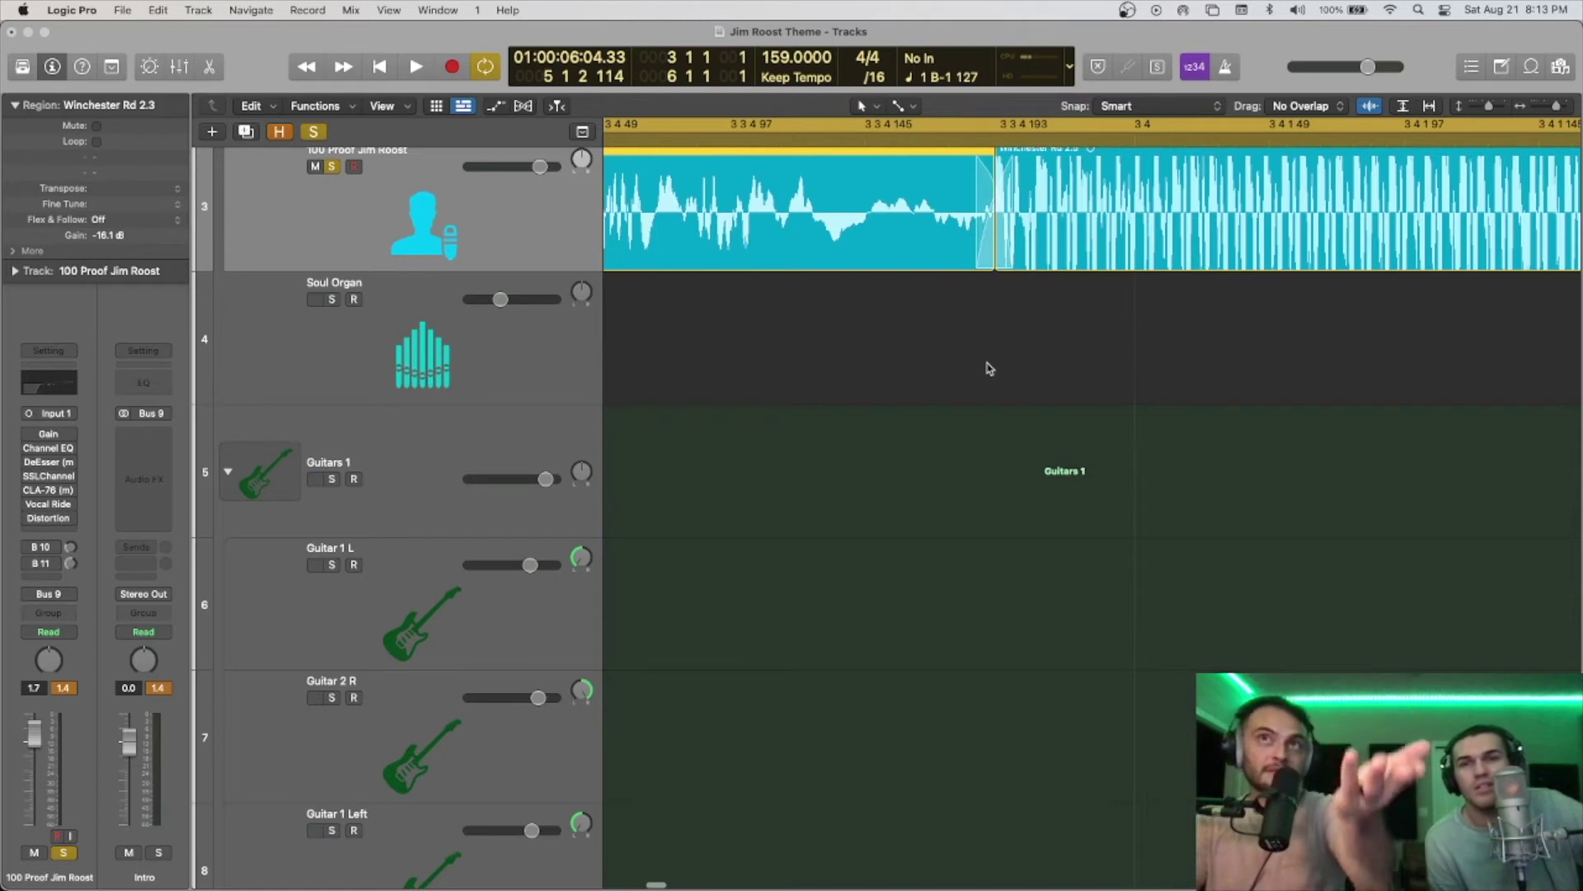
scroll(989, 369, "down", 15)
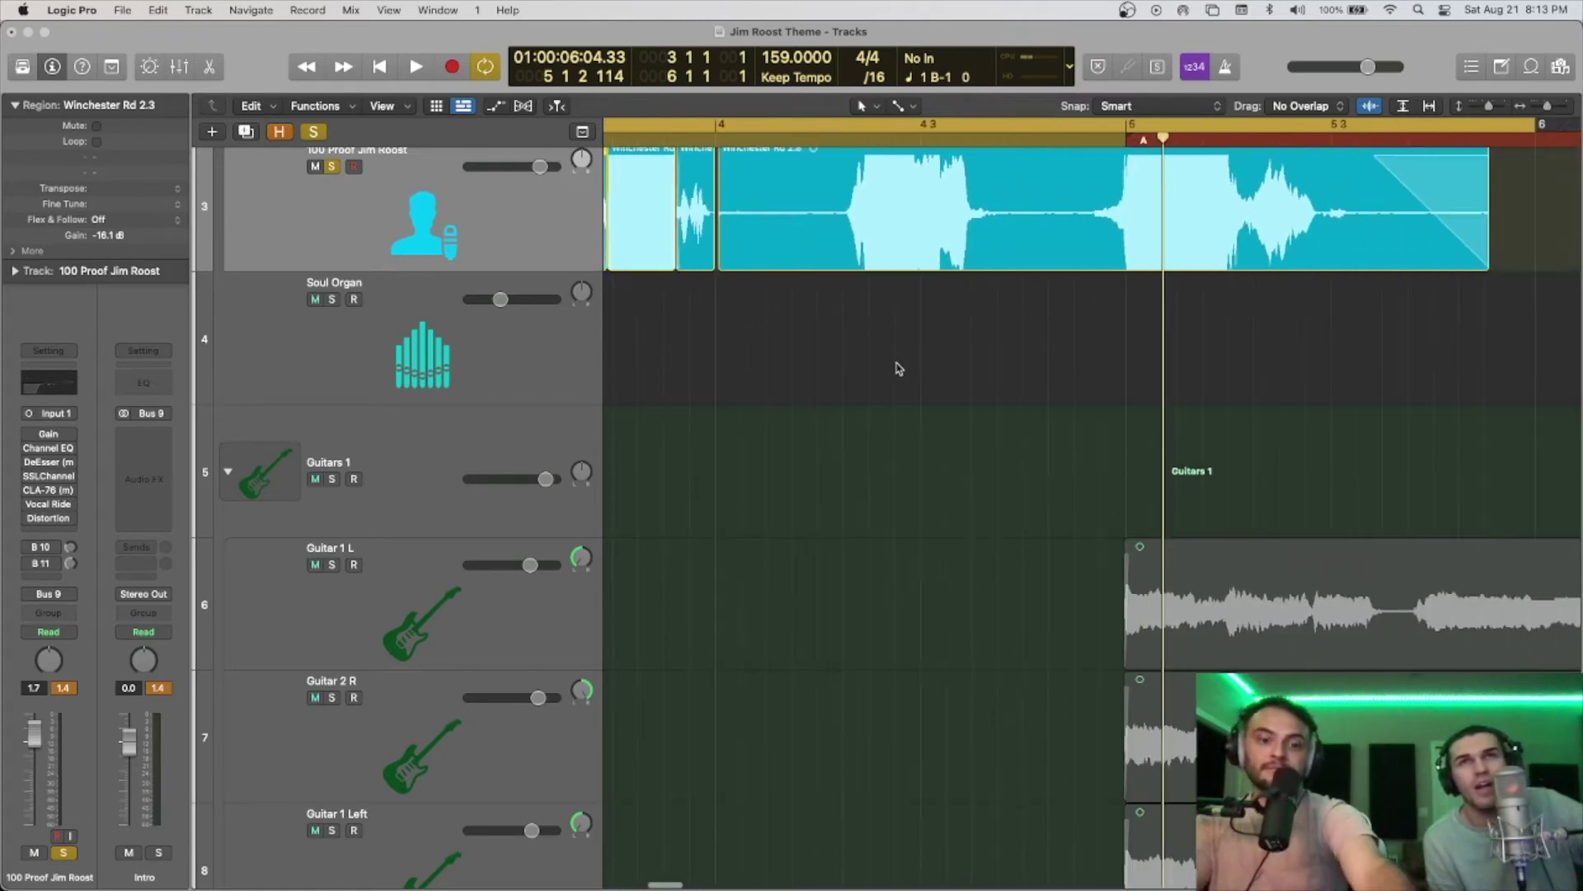
scroll(898, 369, "down", 15)
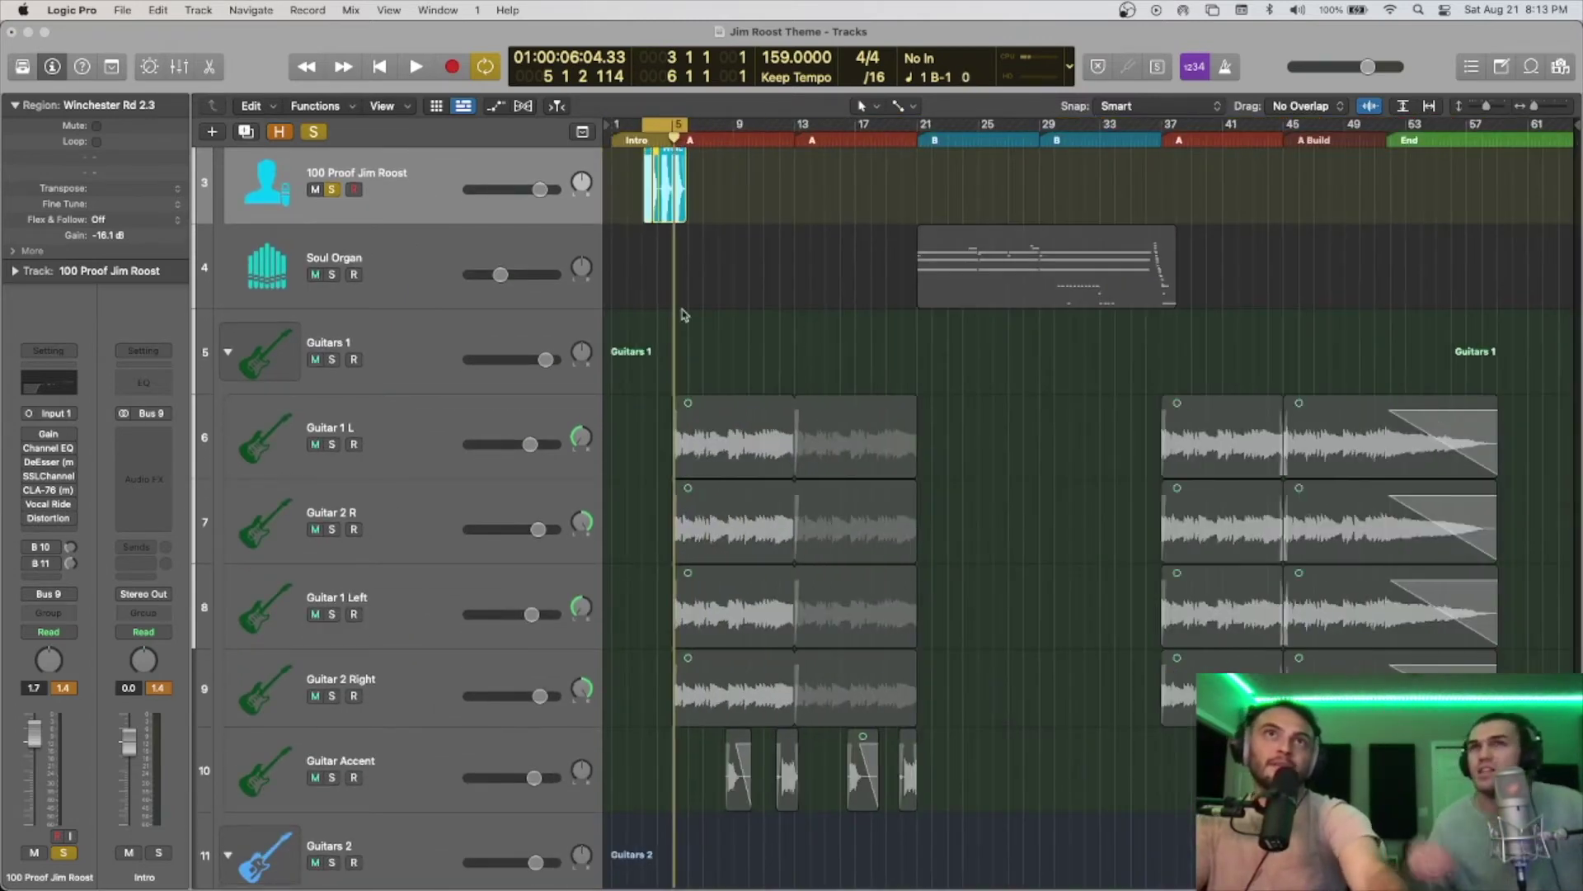
Step: Toggle the solo on the 100 Proof Jim Roost track and leave it unsoloed
key("z")
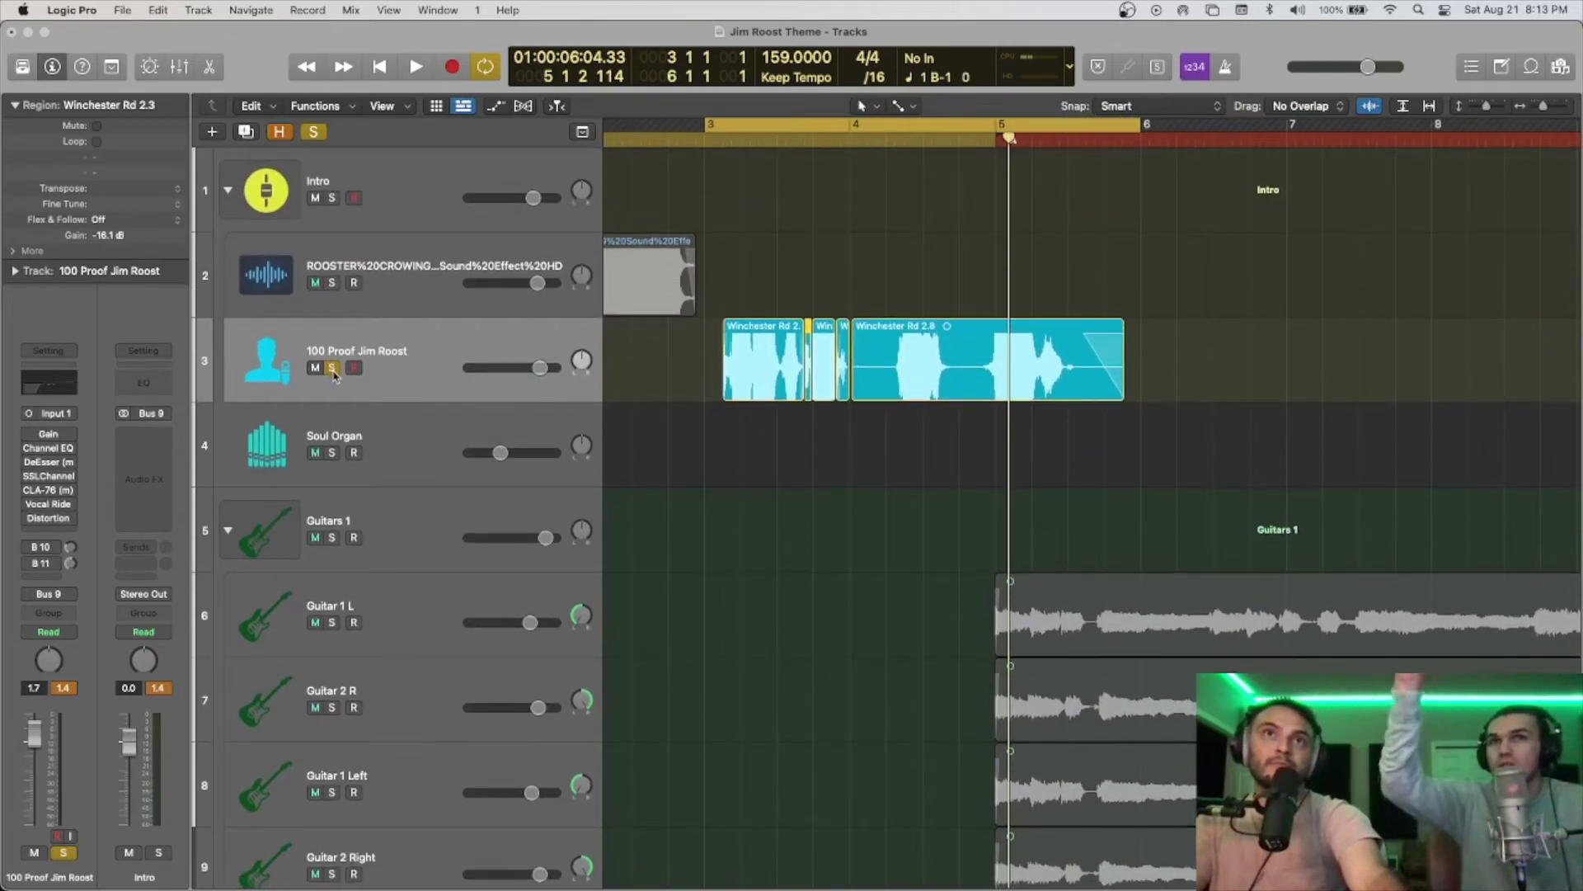
left_click(332, 368)
left_click(332, 368)
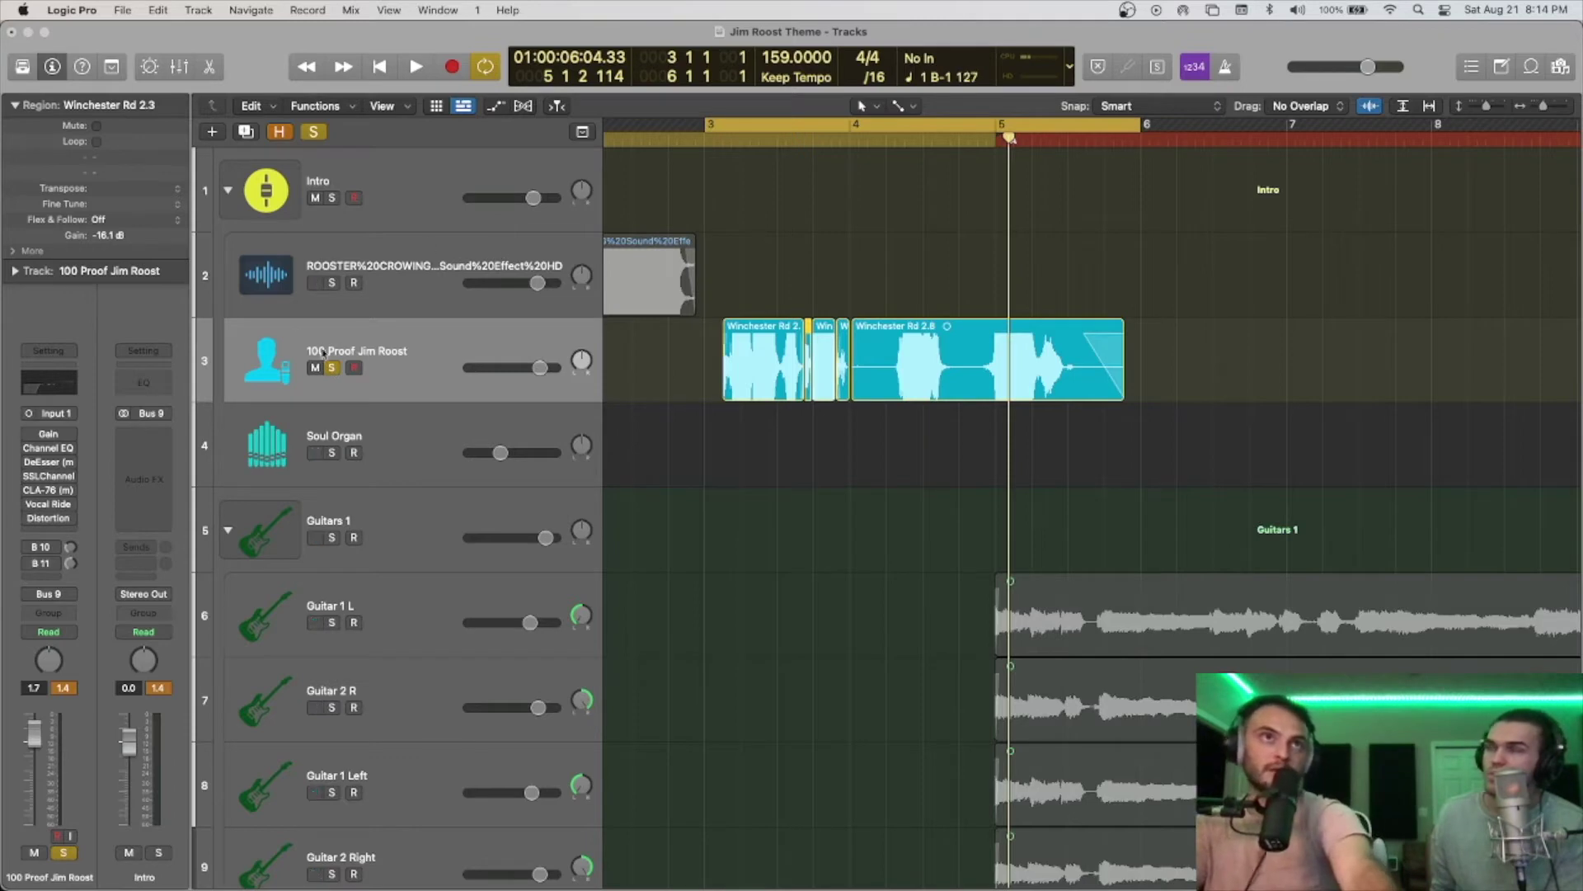
left_click(332, 369)
scroll(707, 177, "down", 6)
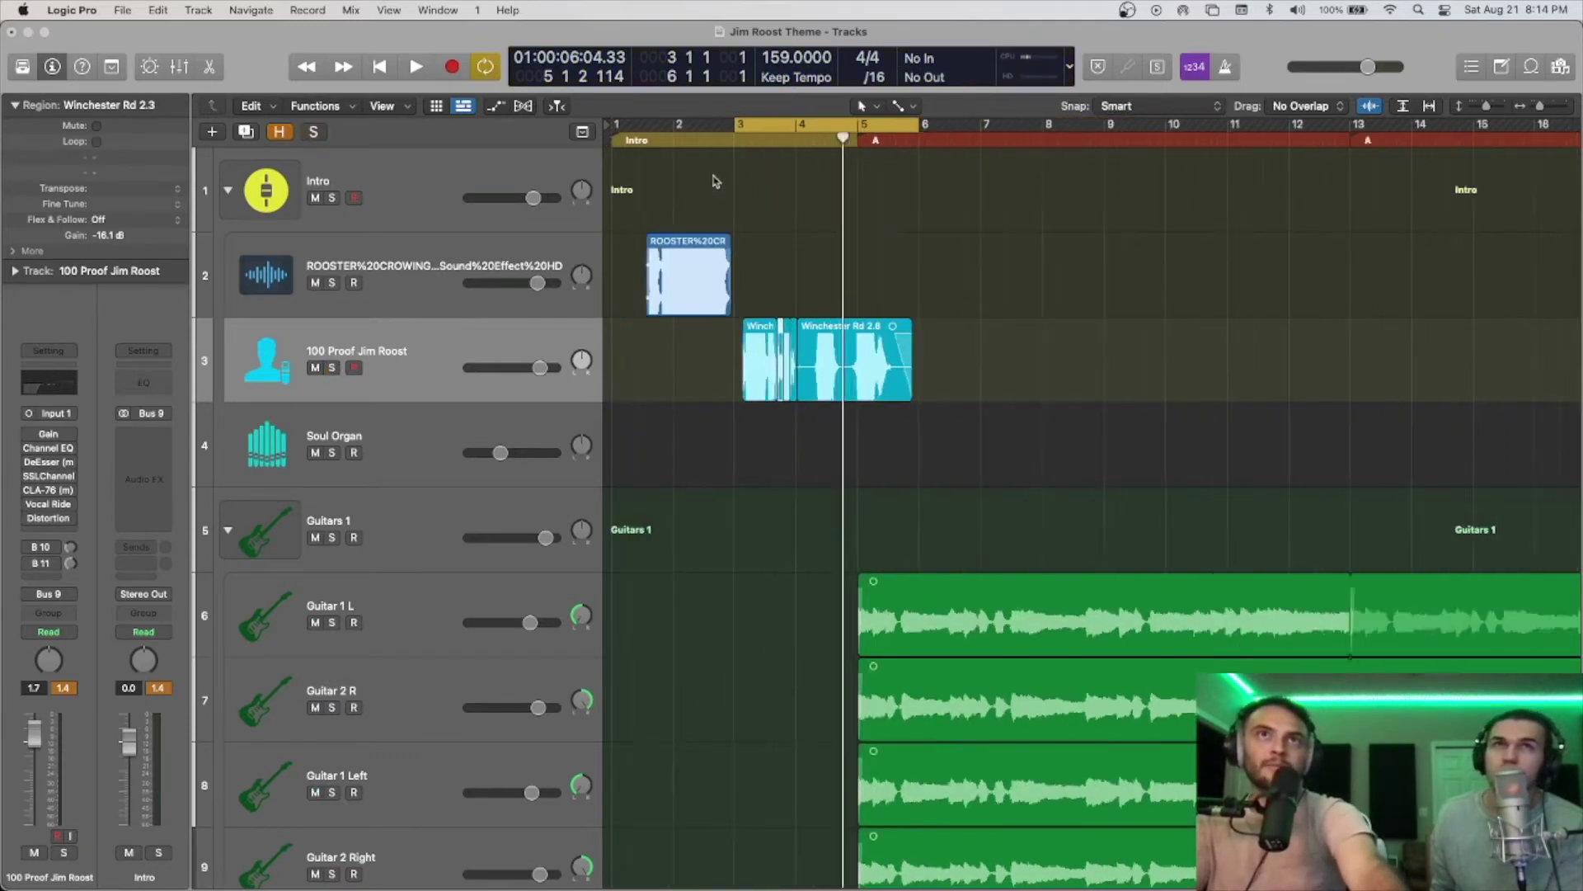
Step: Turn off cycle mode and play the Intro from the beginning through the opening vocal in the full mix
key("Return")
key("space")
left_click(751, 122)
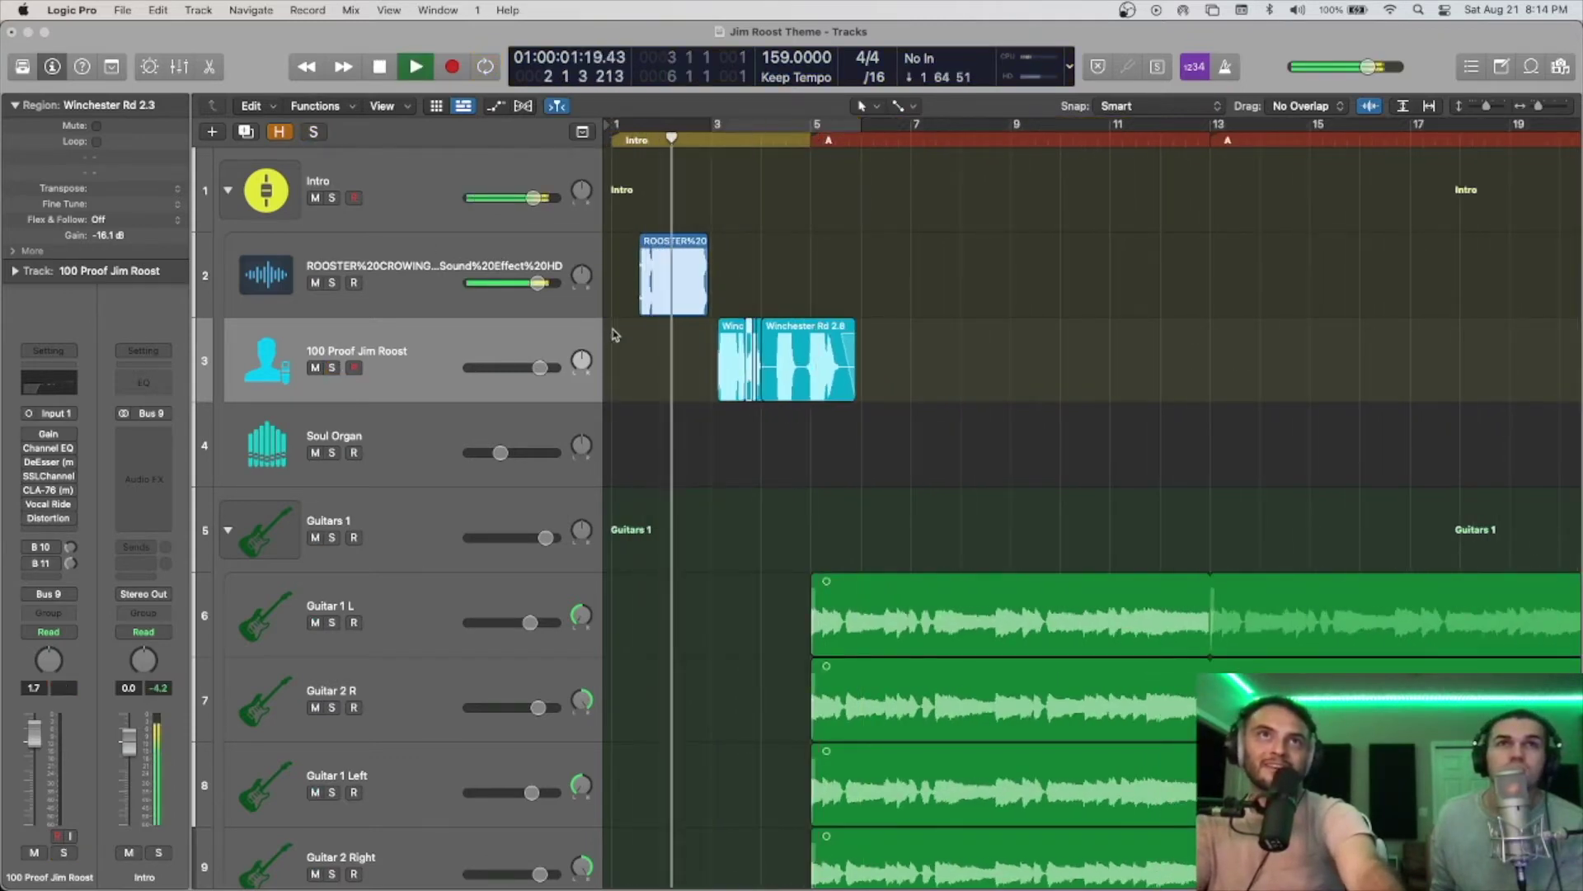
key("space")
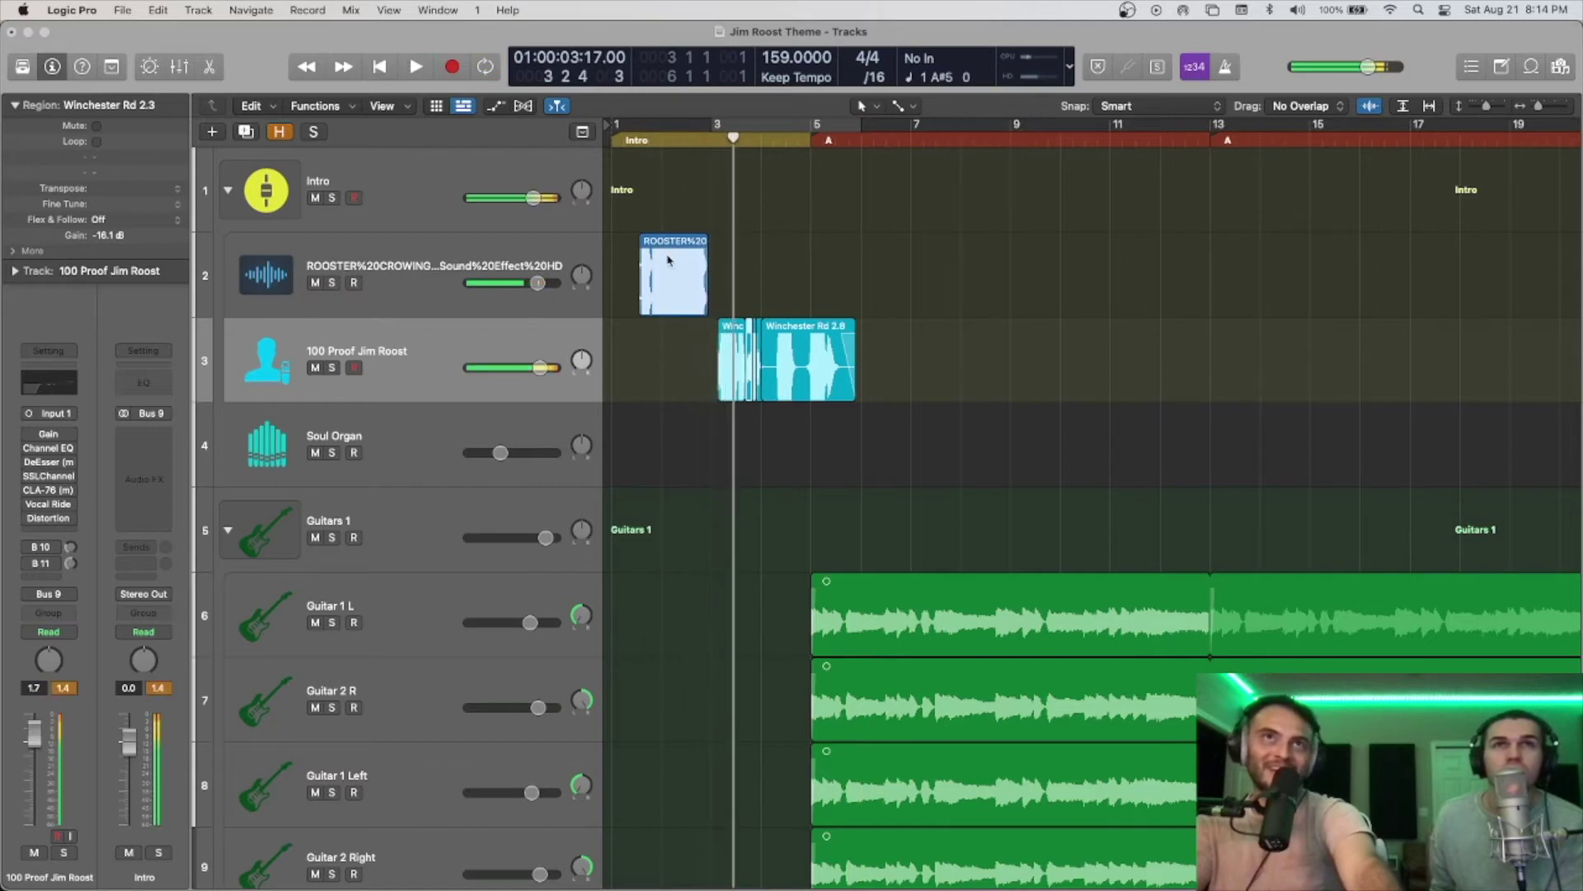
Step: Solo the 100 Proof Jim Roost track with its plug-ins active and replay the vocal with the B 10 and B 11 sends enabled
scroll(700, 355, "down", 20)
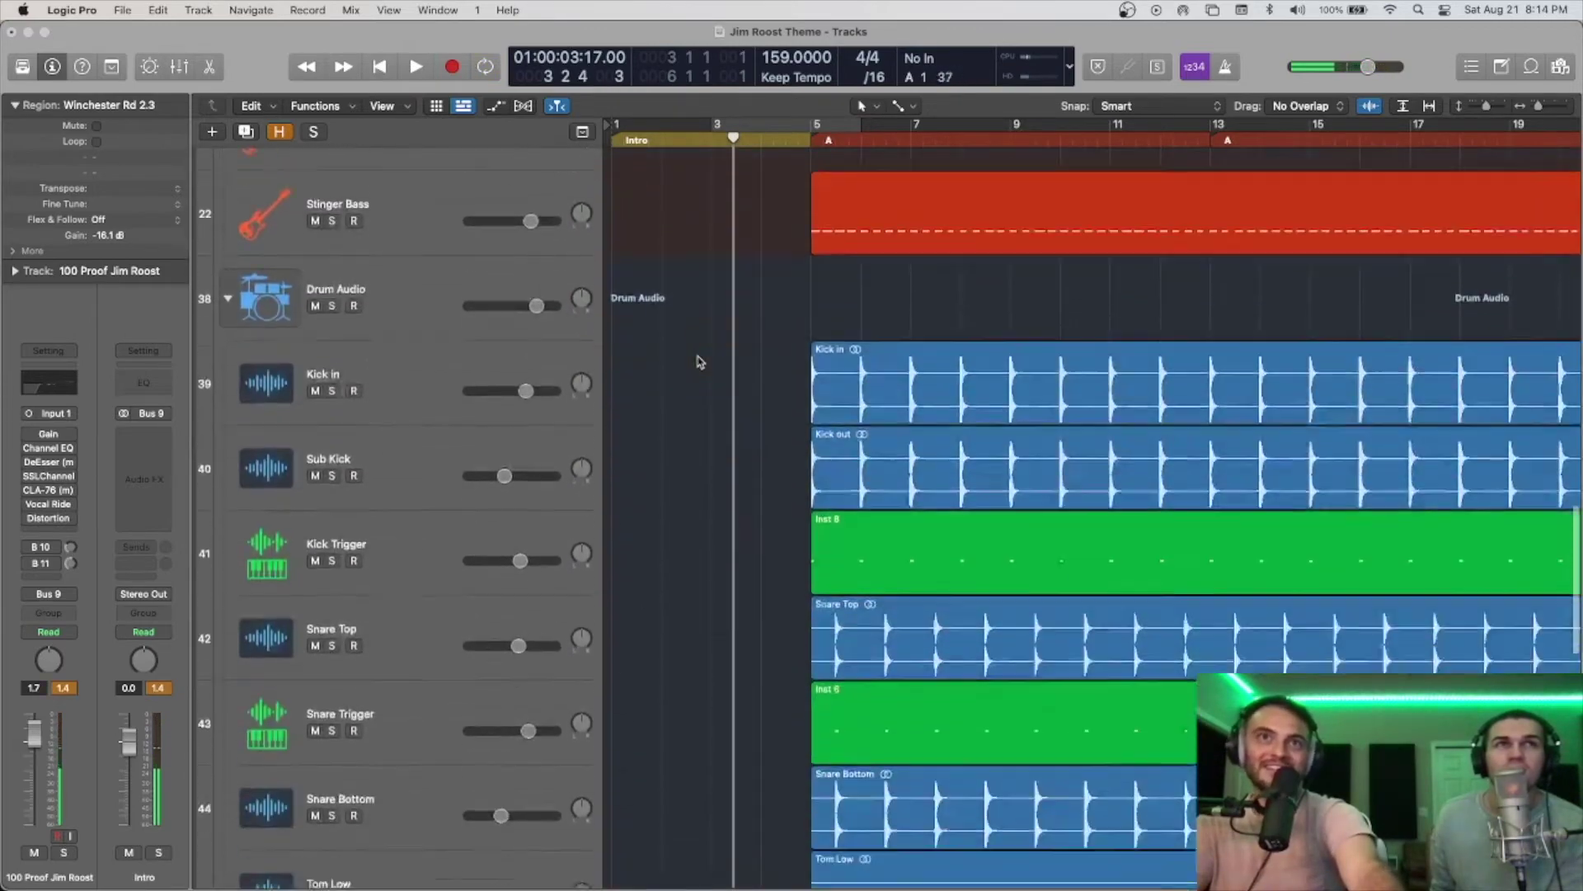
scroll(713, 374, "down", 5)
scroll(713, 374, "down", 15)
scroll(717, 396, "up", 3)
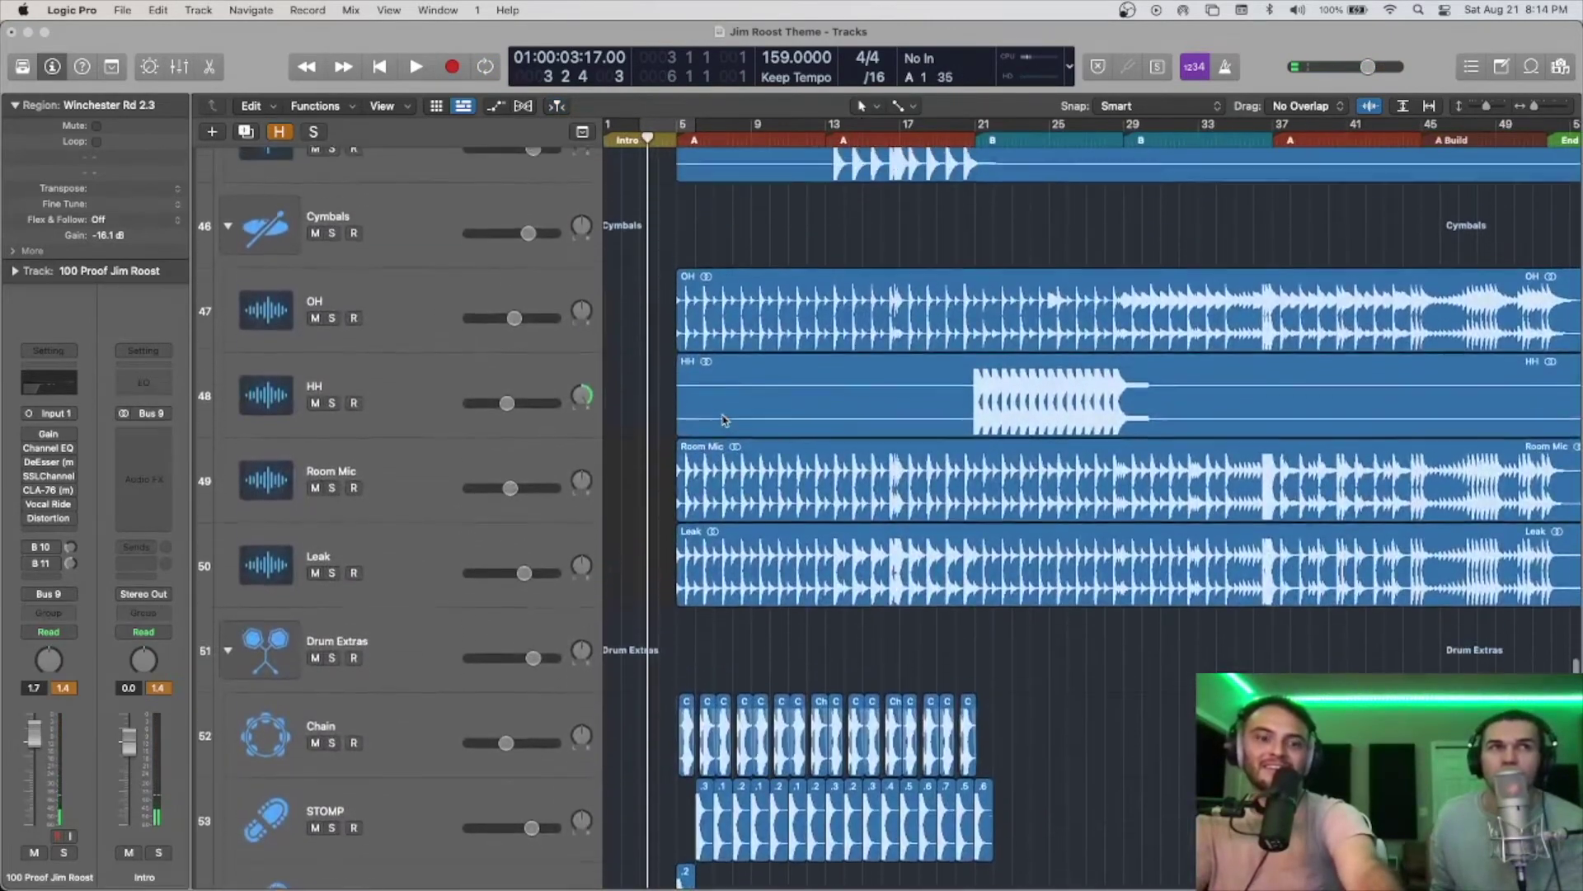
scroll(724, 417, "up", 3)
scroll(724, 416, "up", 20)
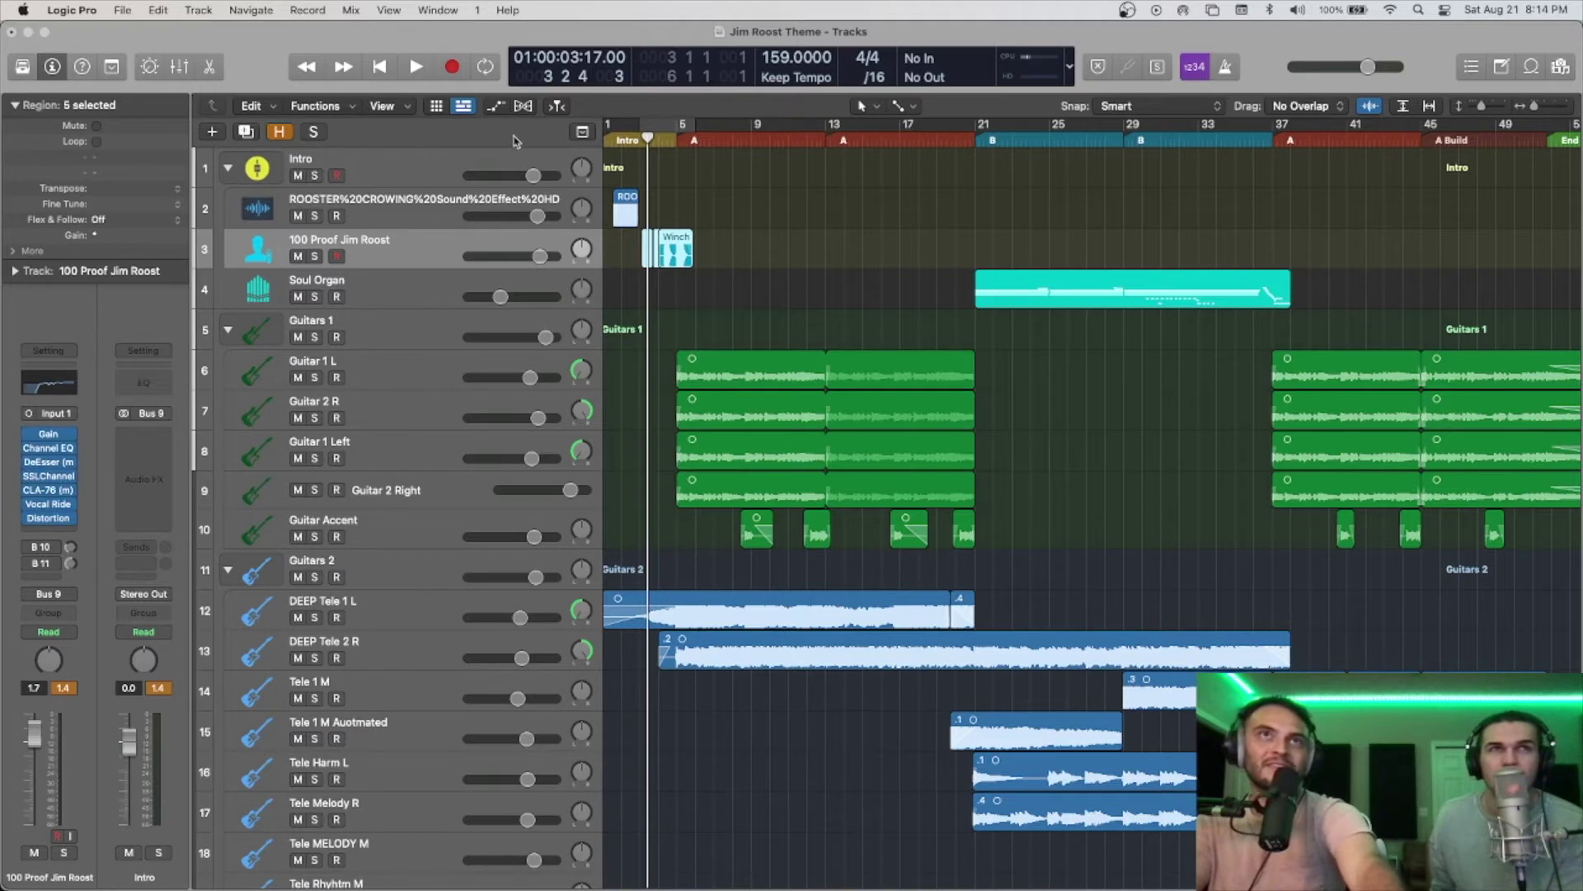
left_click(315, 257)
key("space")
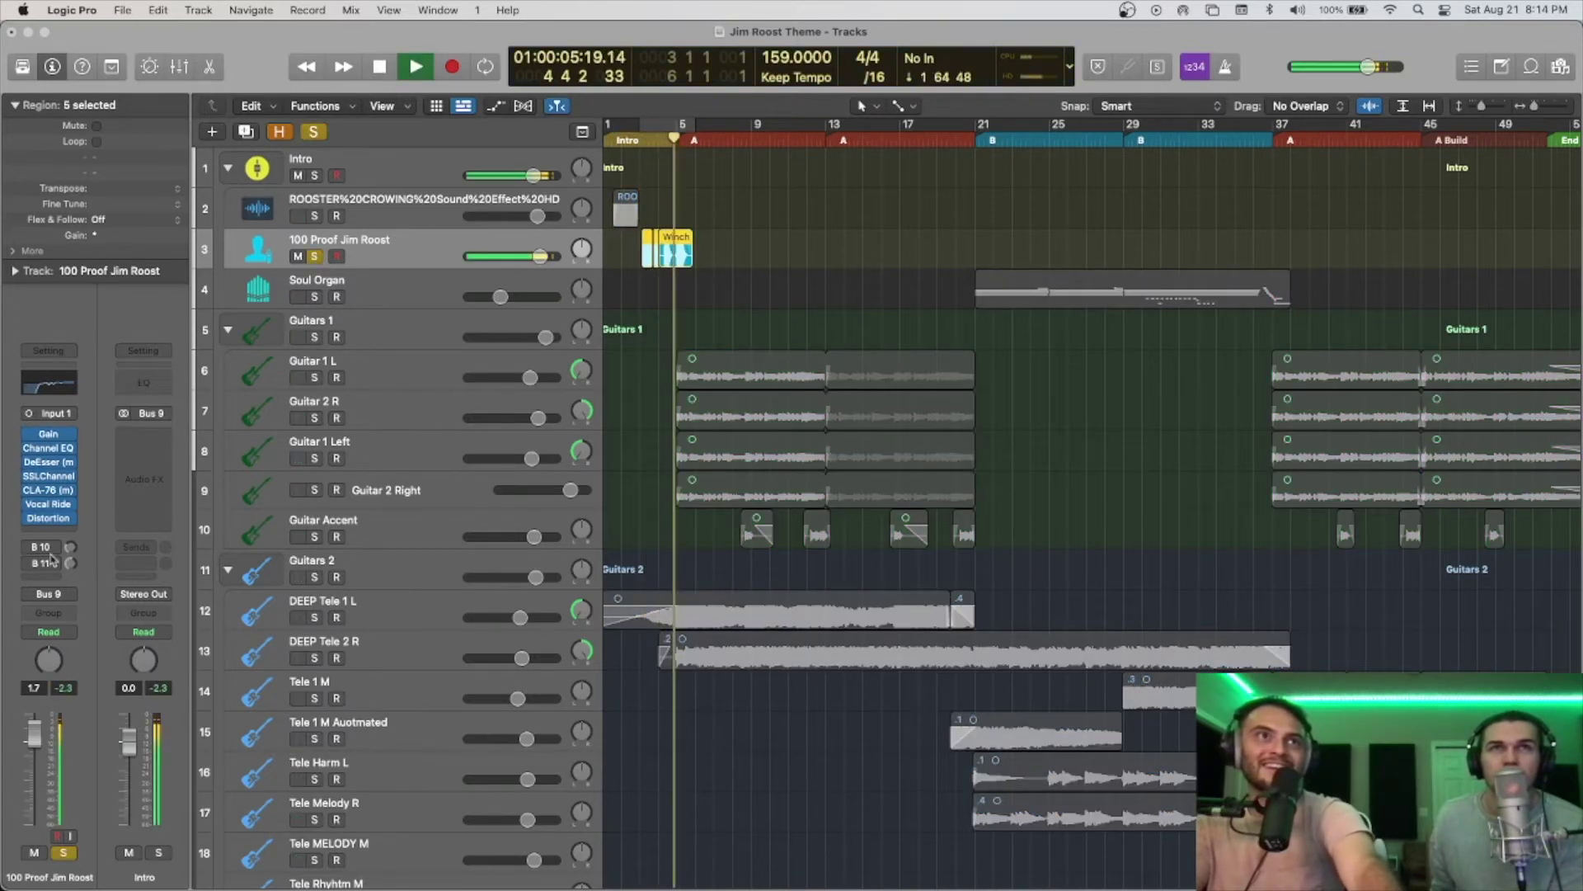
left_click(644, 125)
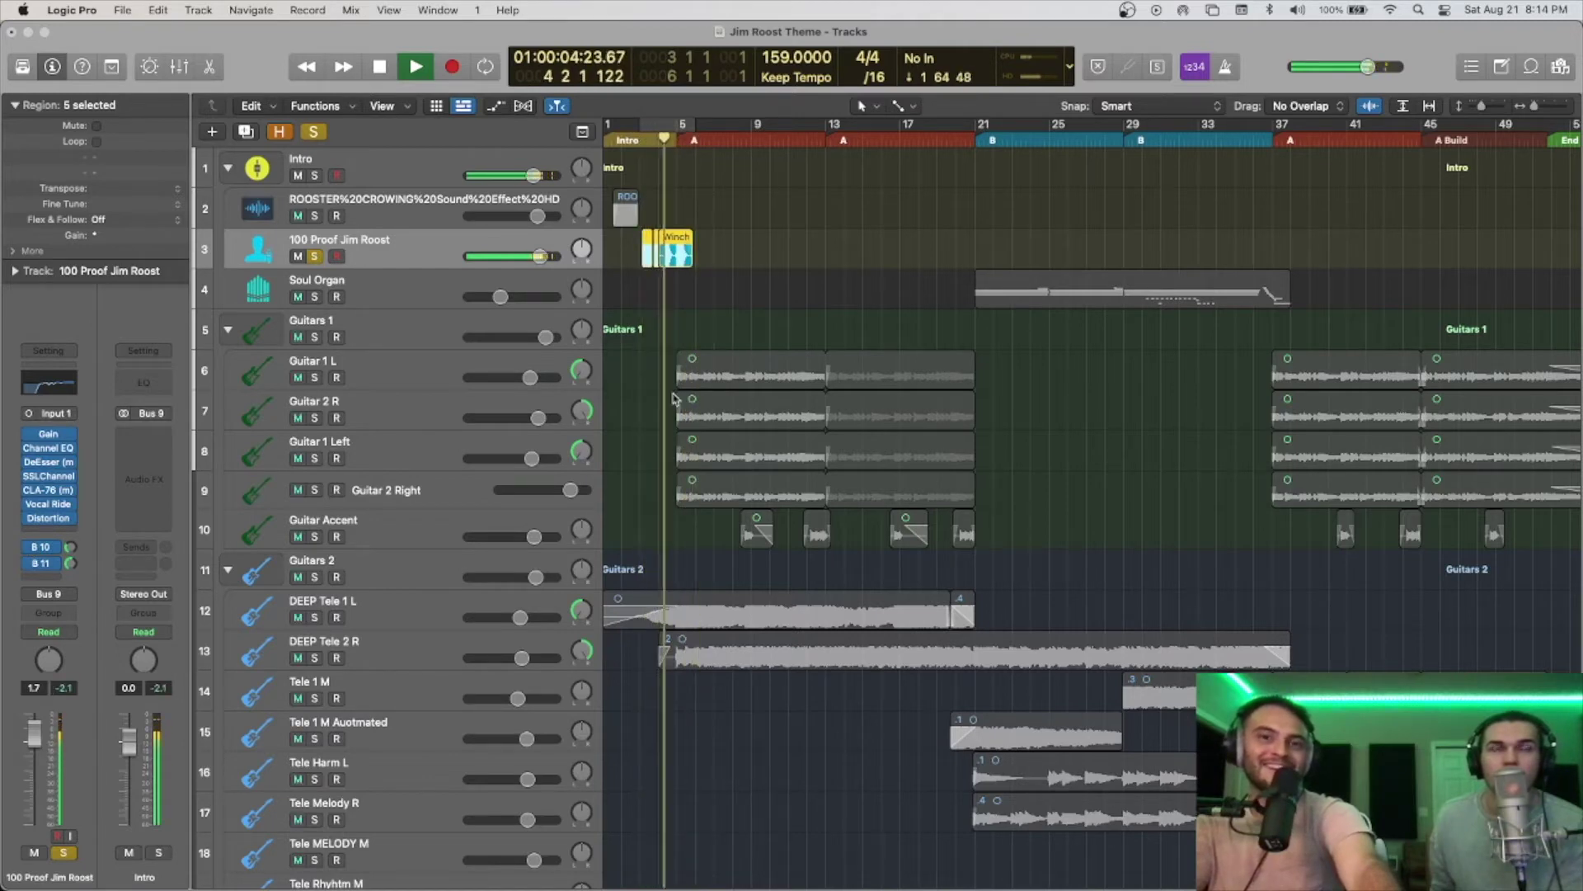
Step: Unsolo the 100 Proof Jim Roost track and replay the vocal in the full mix into the first A section
key("s")
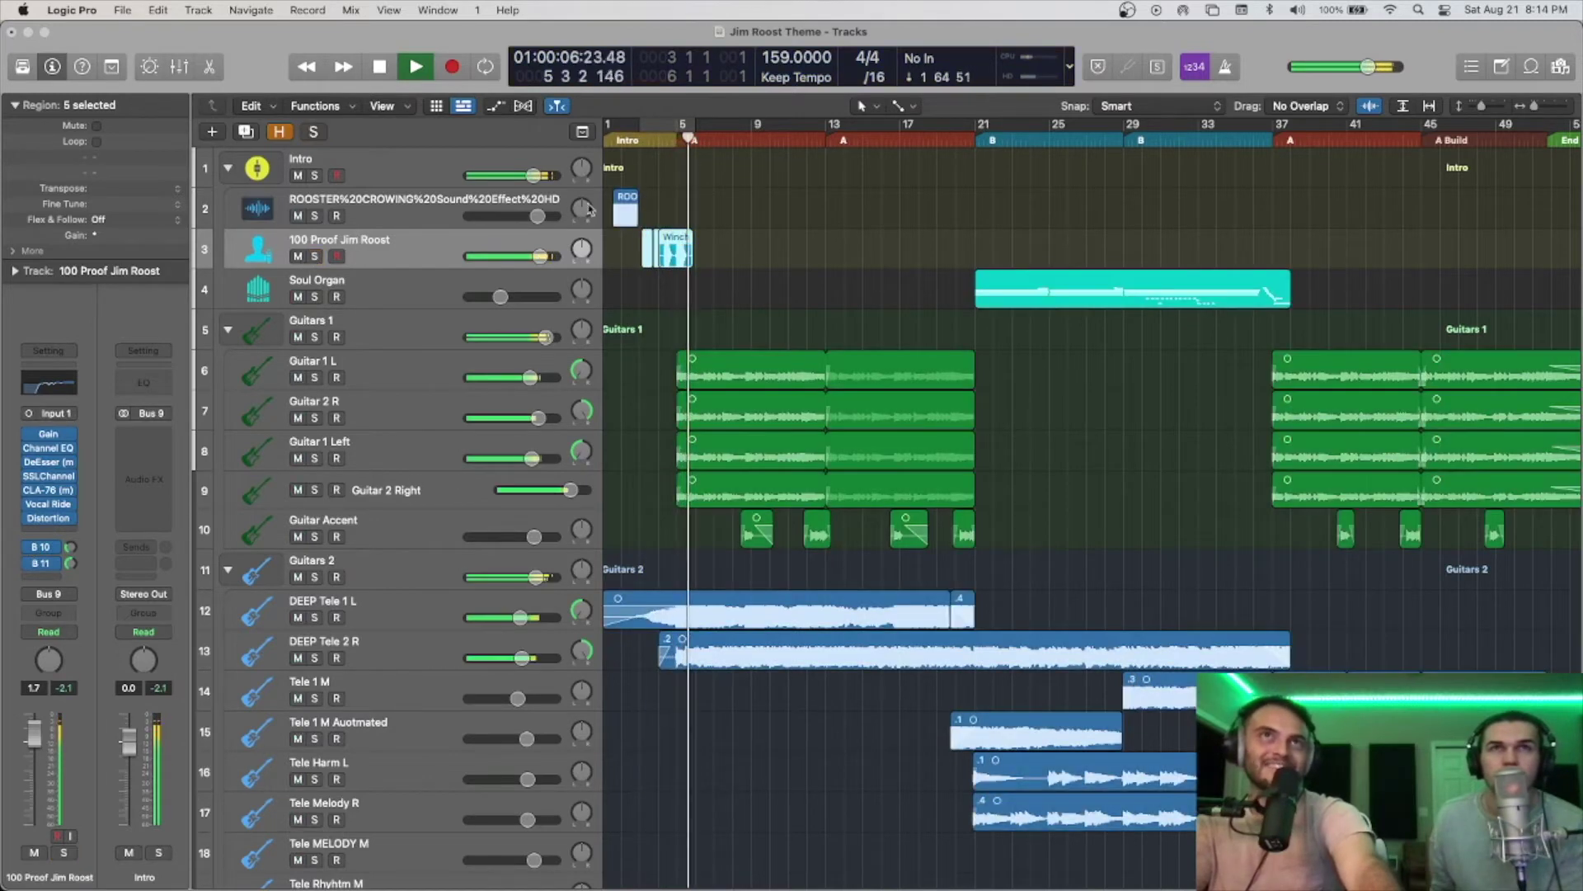
key("space")
key("space")
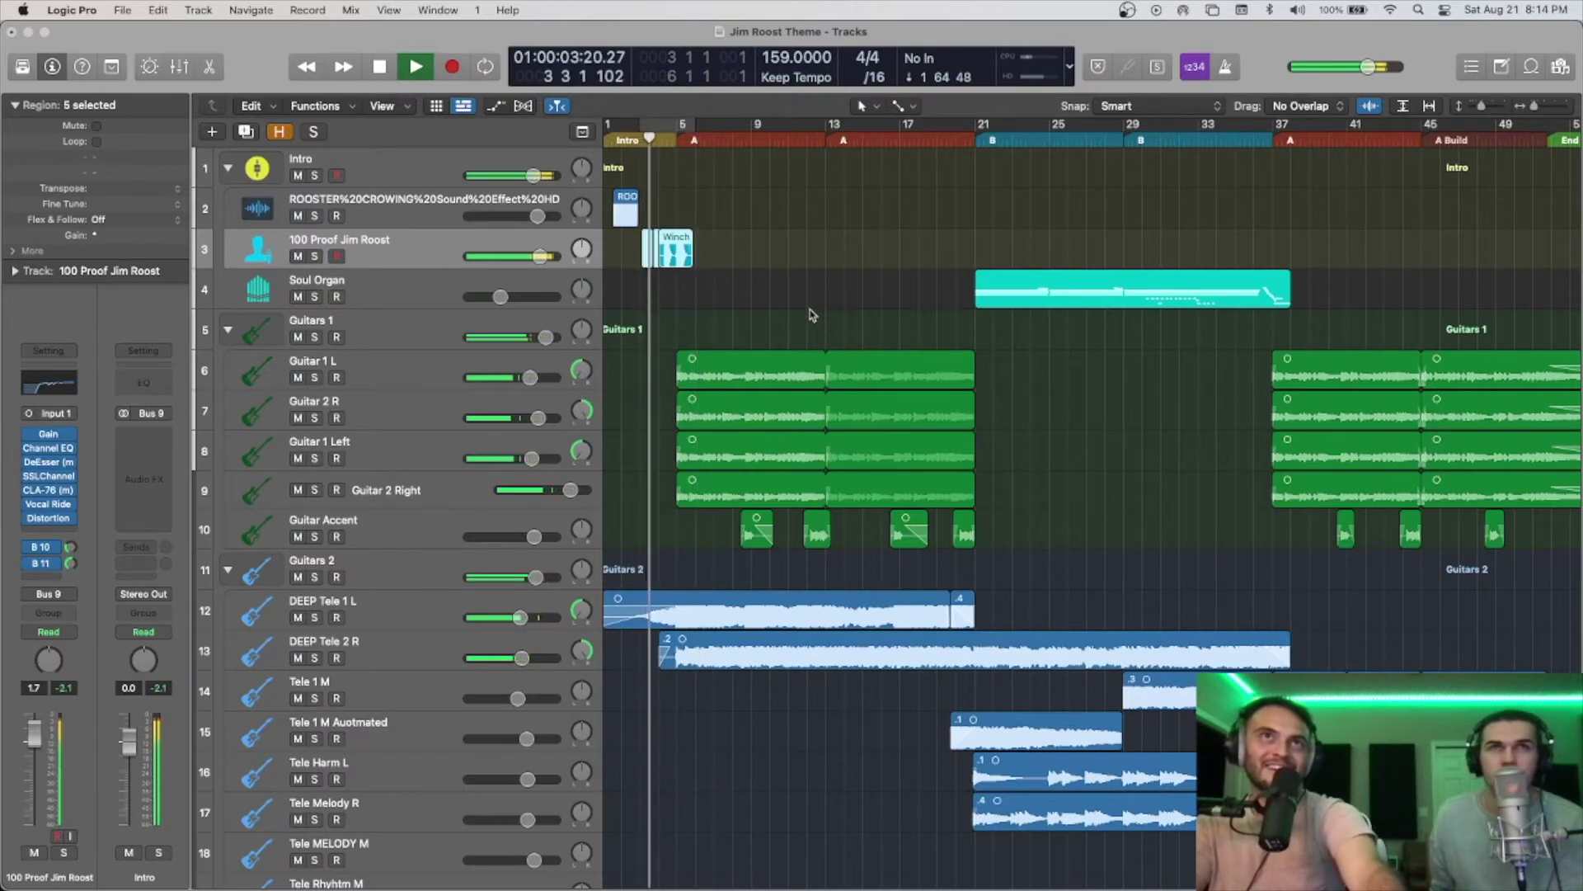
key("super+Right")
key("super+Right")
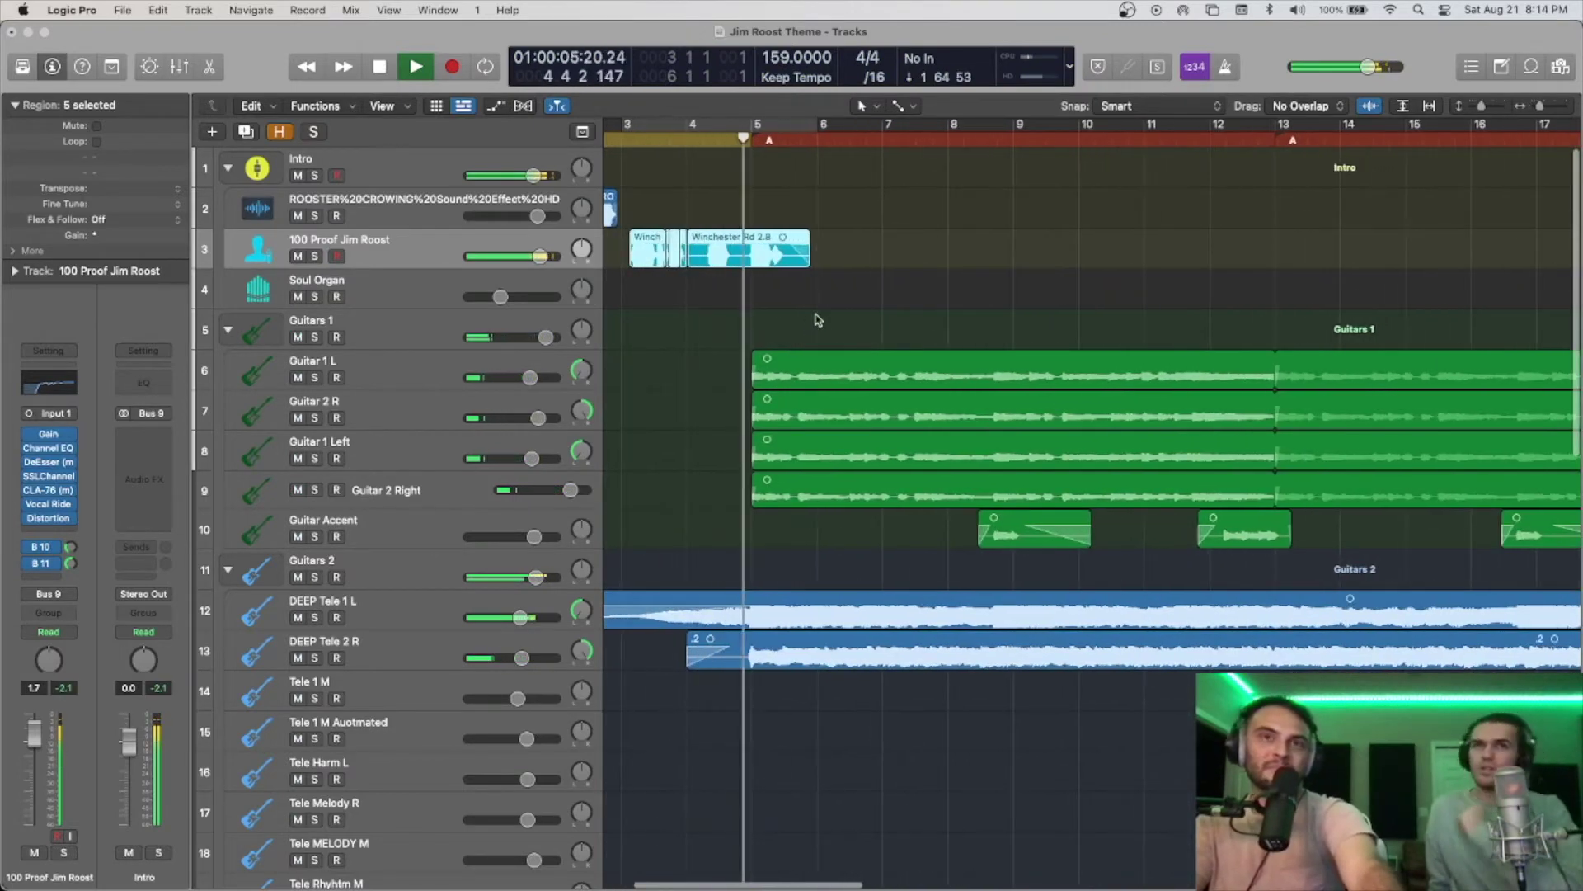
key("space")
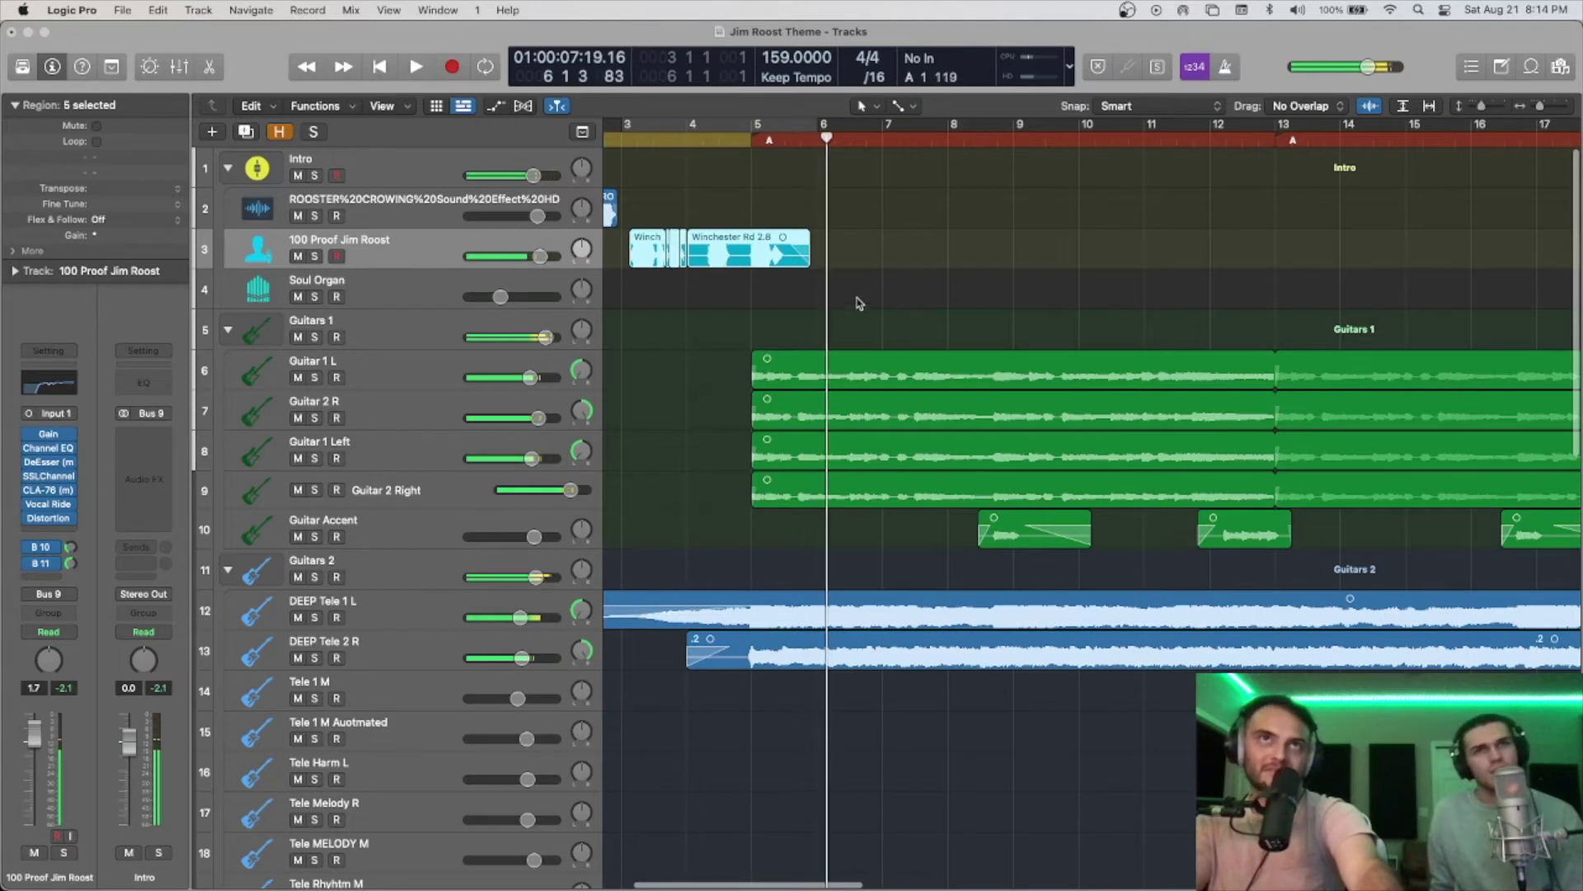
Step: Play the song from the beginning, replay the transition from the Intro into the first A section, and stop
key("super+Left")
key("super+Left")
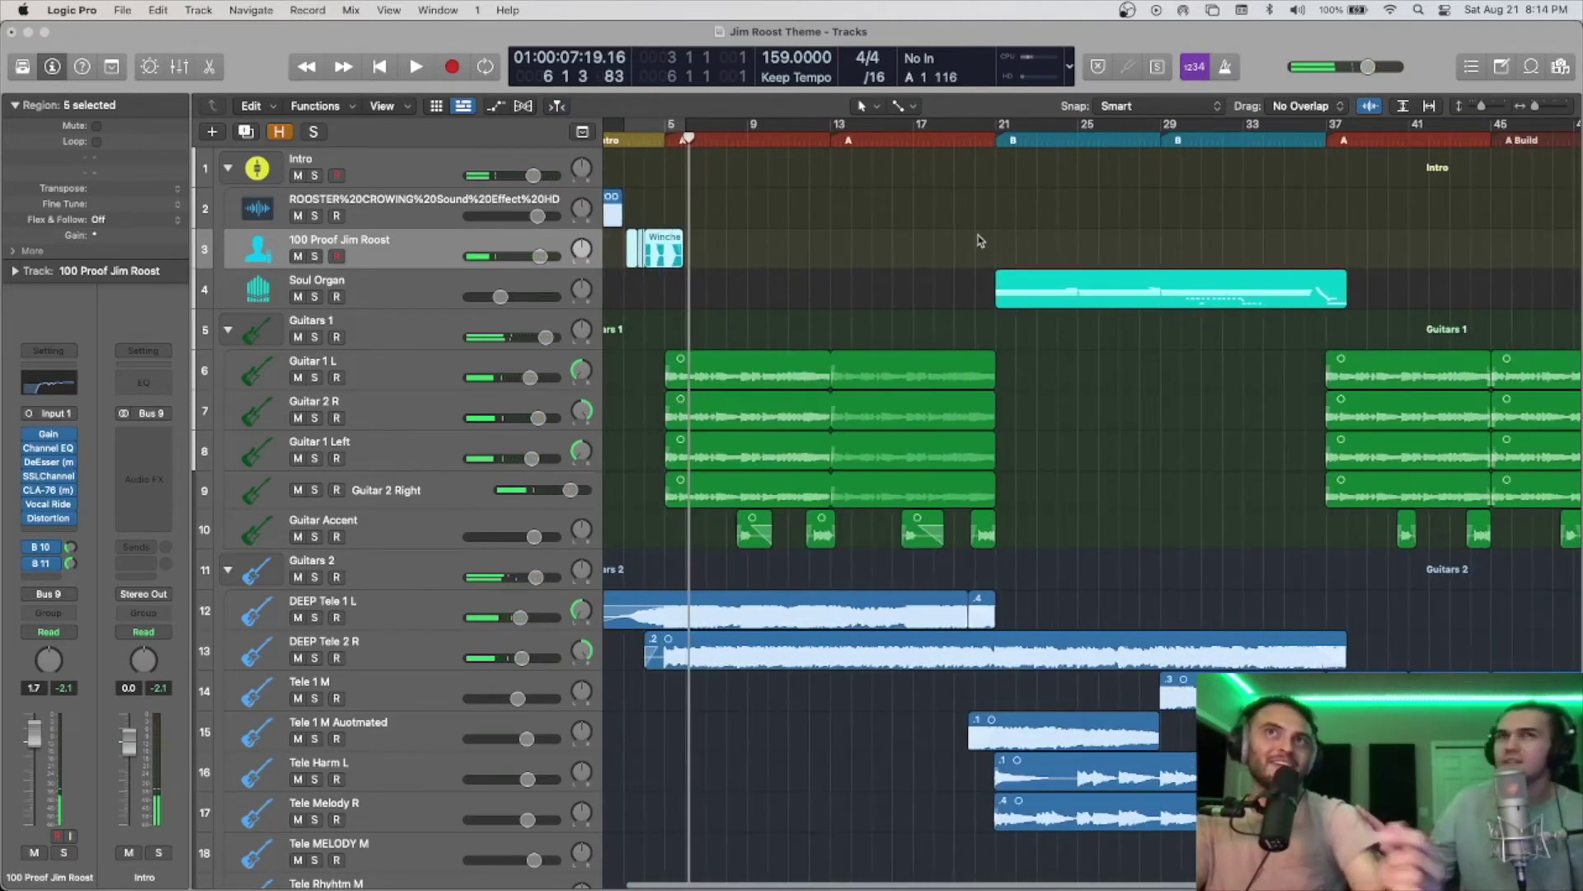
left_click(990, 136)
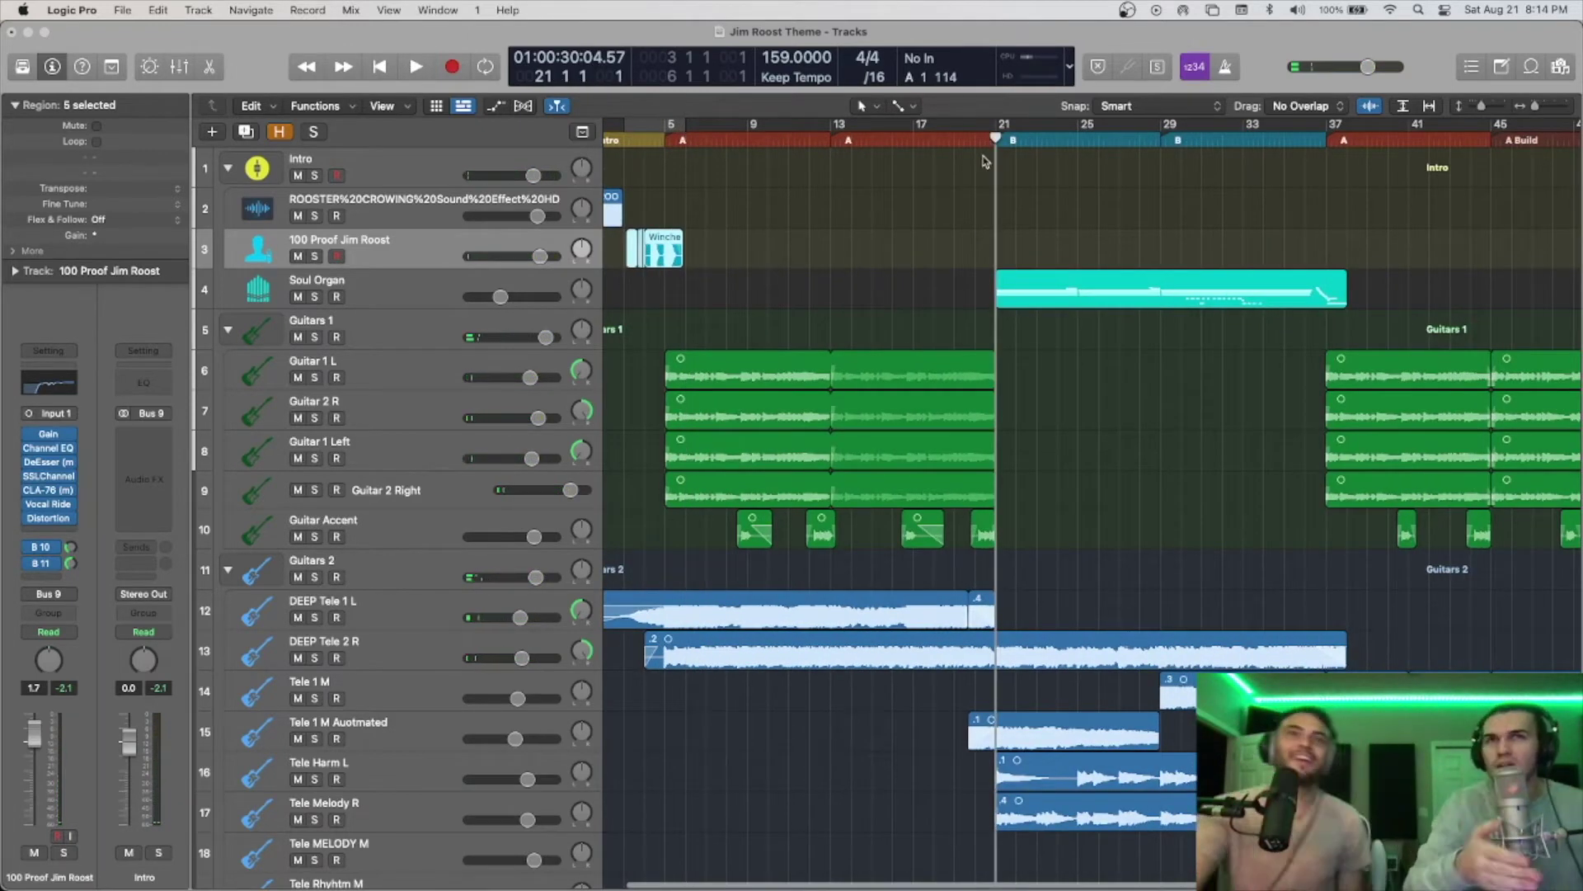
scroll(945, 256, "left", 2)
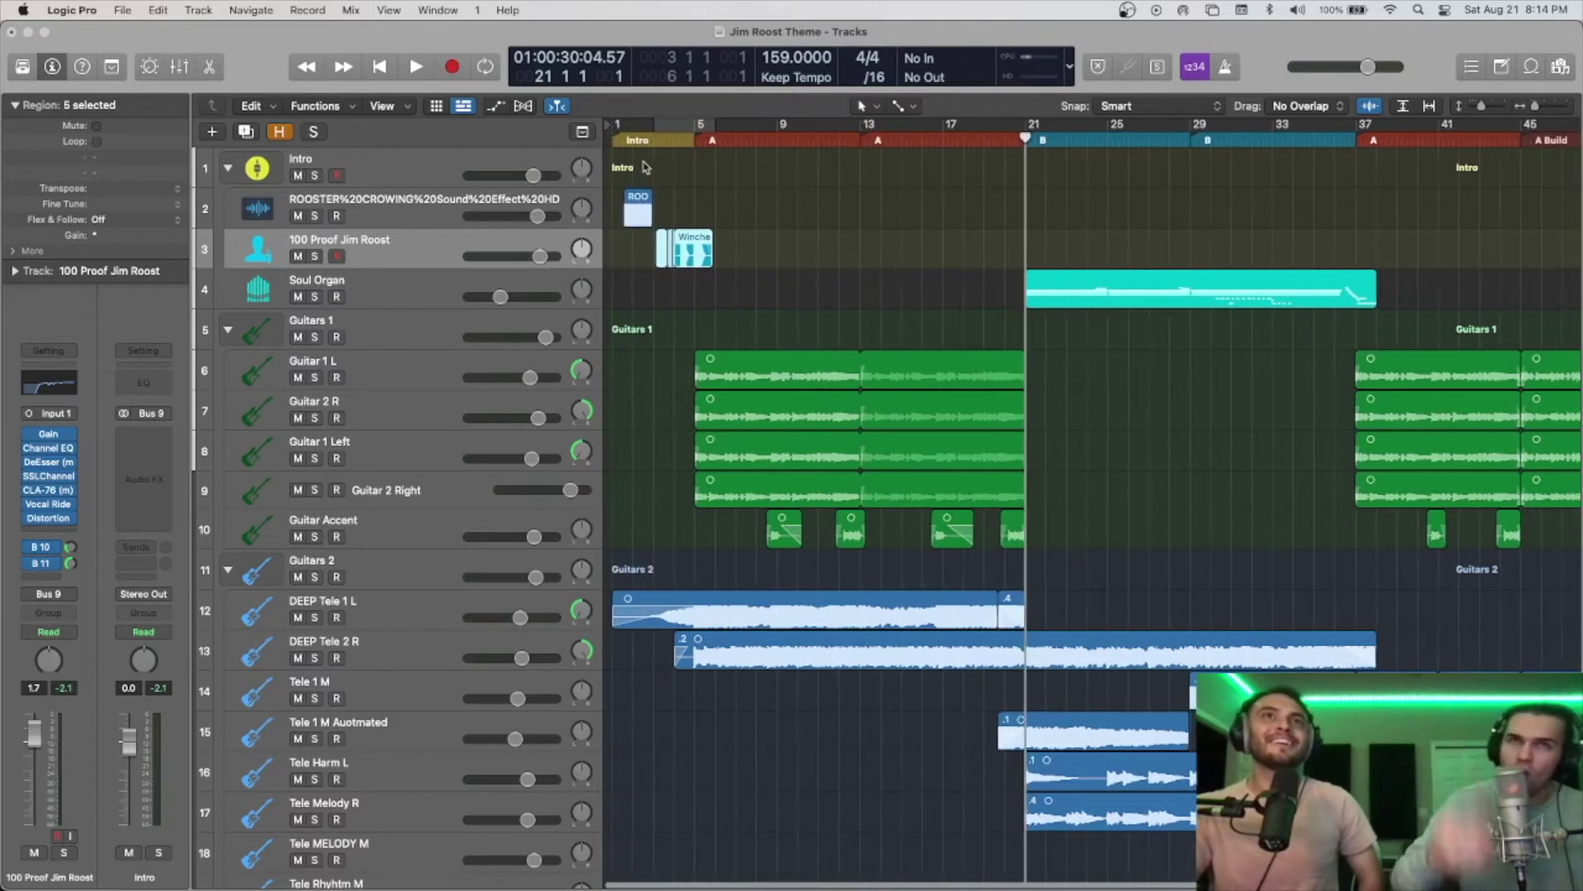
key("Return")
key("space")
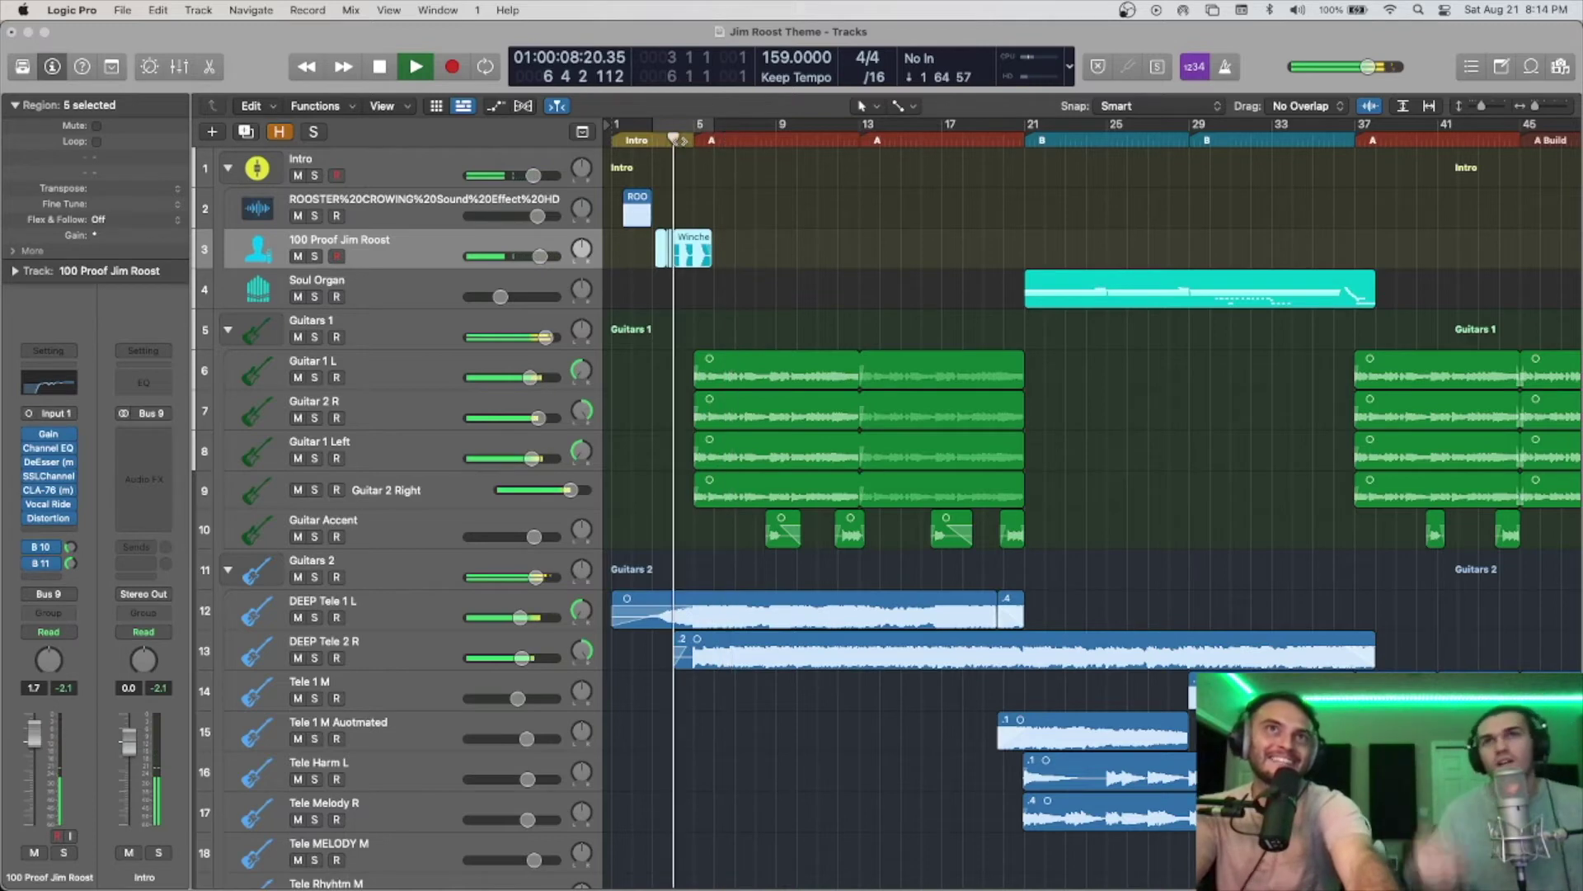
left_click(678, 140)
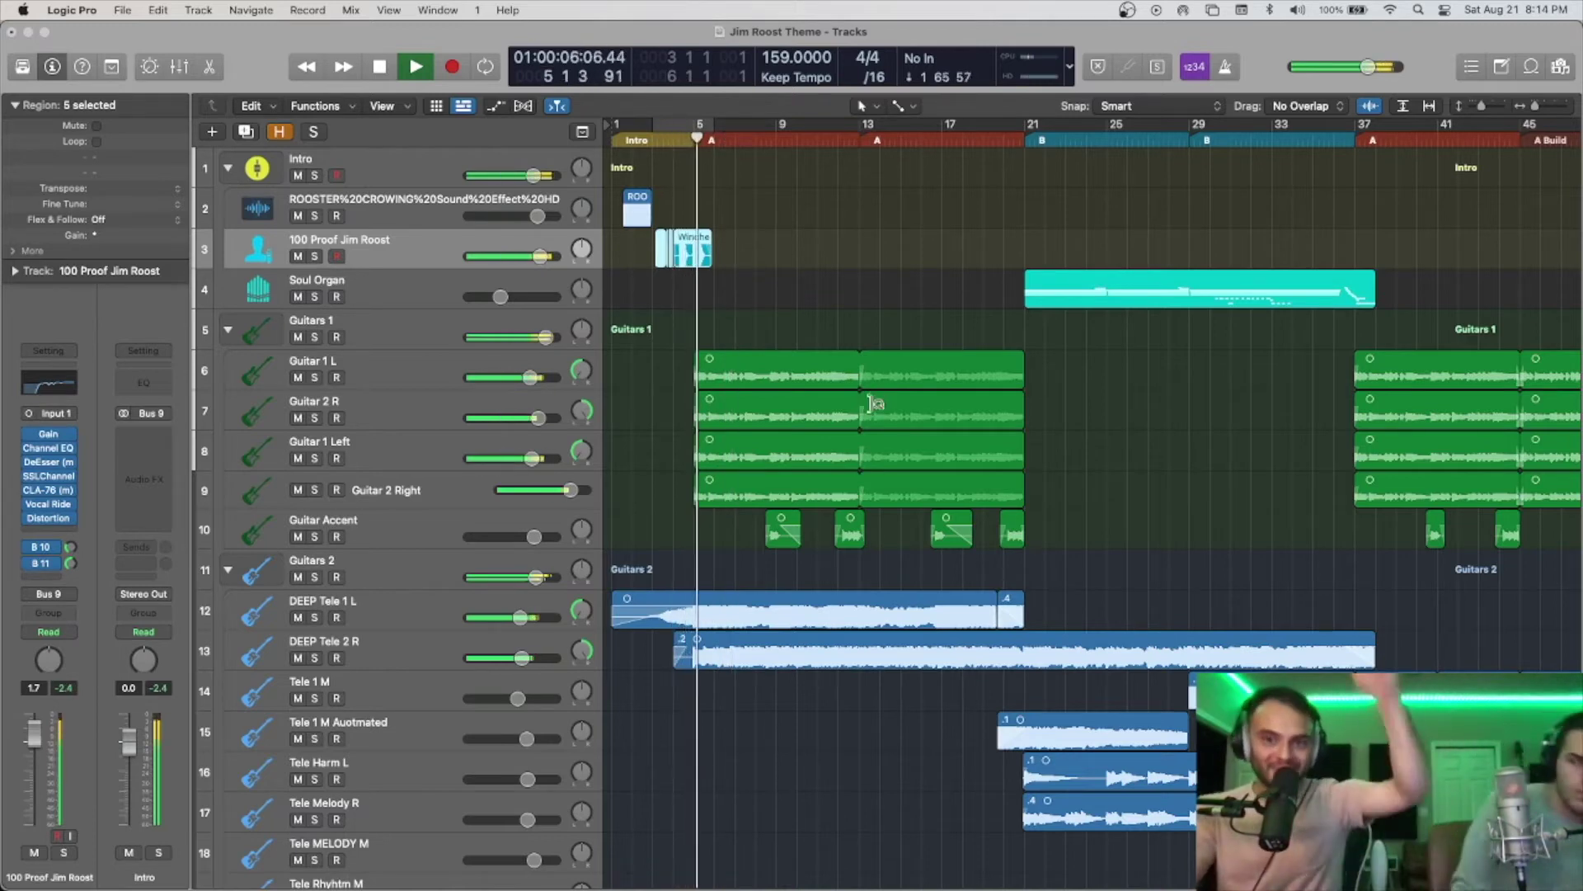
key("space")
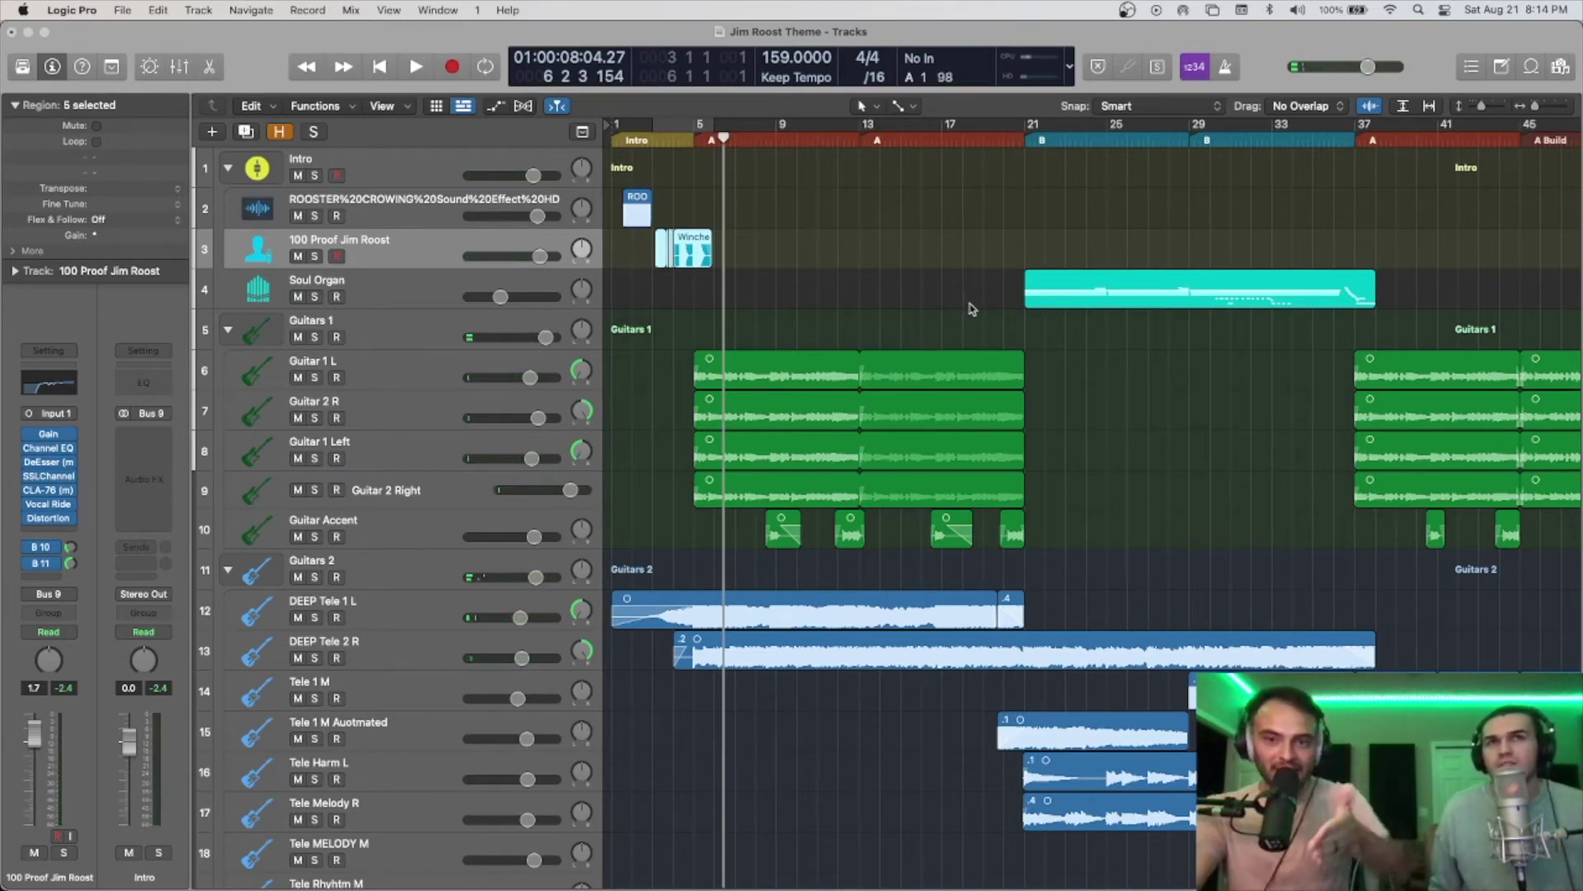
Step: Expand the FX track stack, solo it and audition the cymbal and impact effects from bar 2
scroll(971, 471, "down", 20)
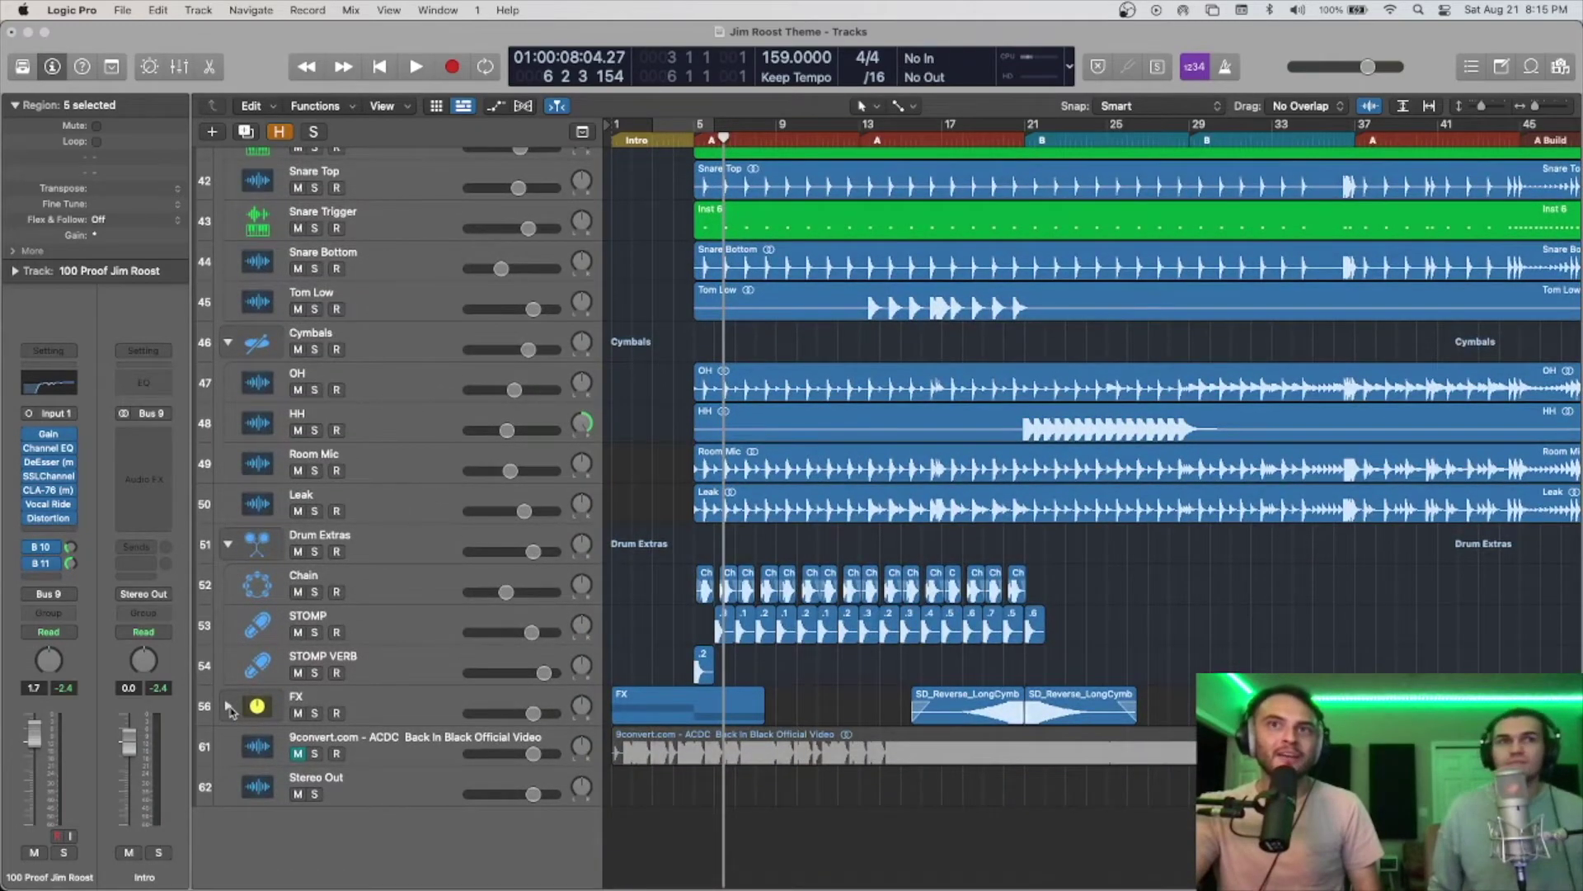
left_click(229, 707)
scroll(926, 626, "down", 3)
left_click(632, 140)
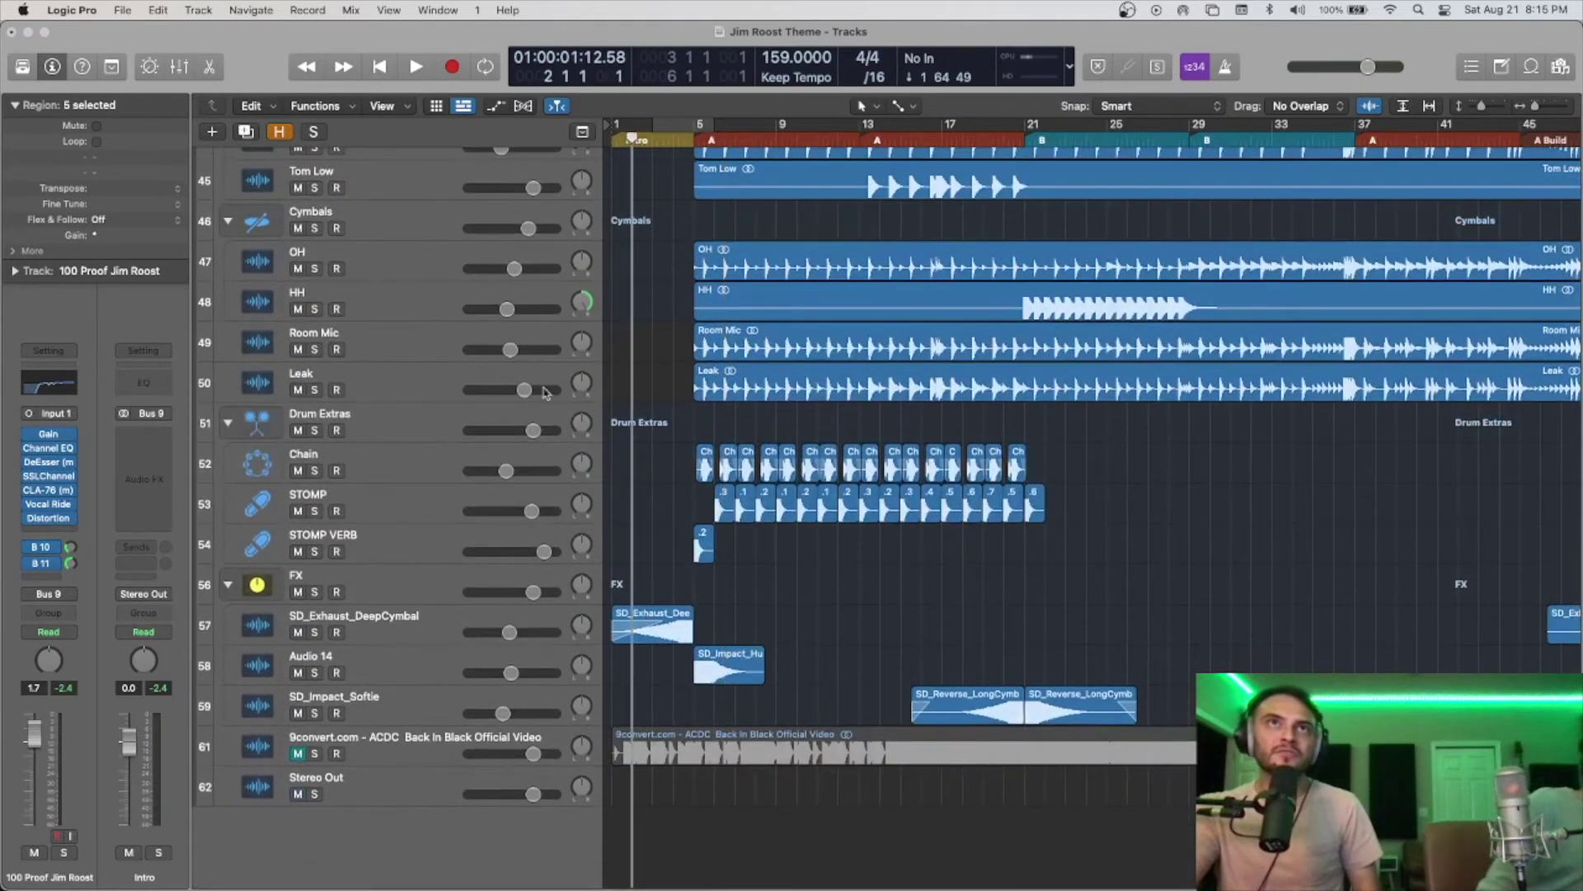
left_click(315, 592)
key("space")
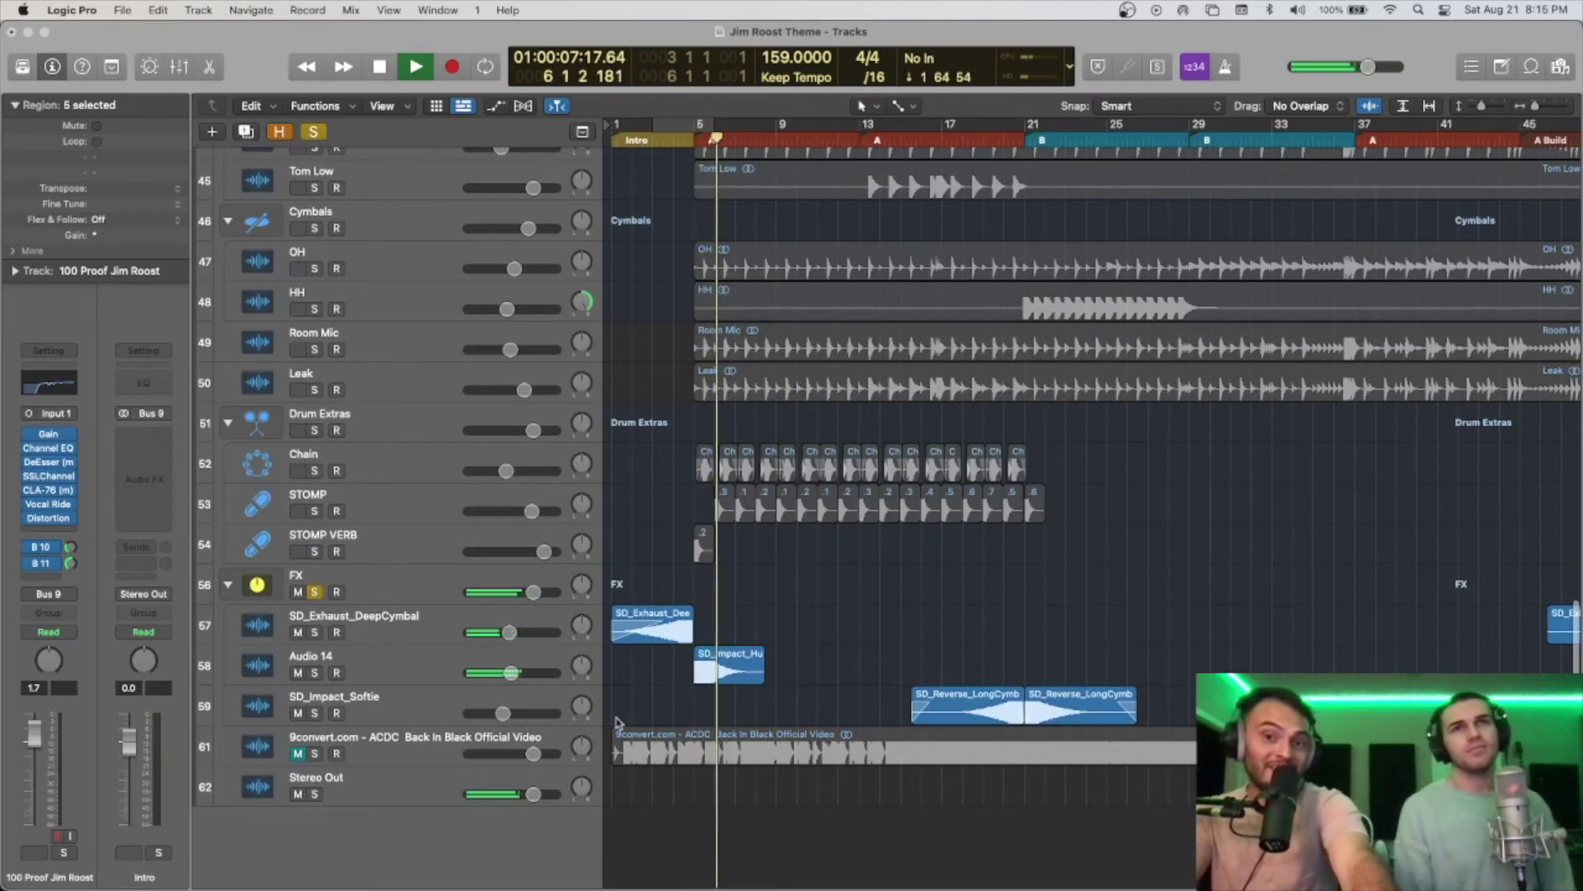
Step: Unsolo the FX stack and review the guitar, bass and drum tracks while the full mix plays through the B section
left_click(314, 591)
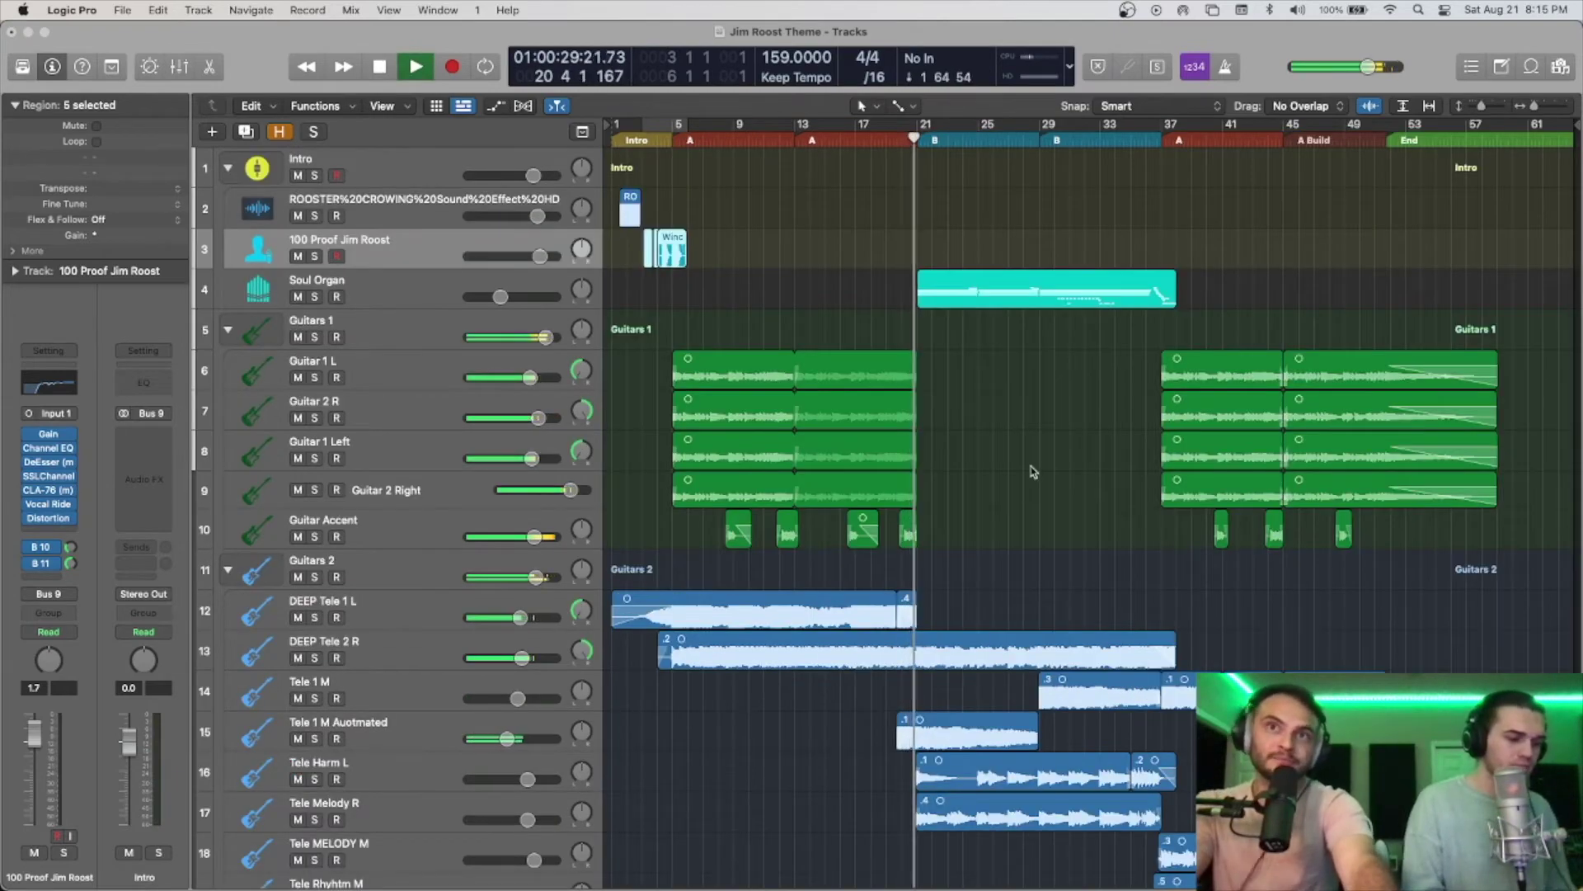
scroll(1072, 468, "down", 5)
scroll(1072, 468, "down", 3)
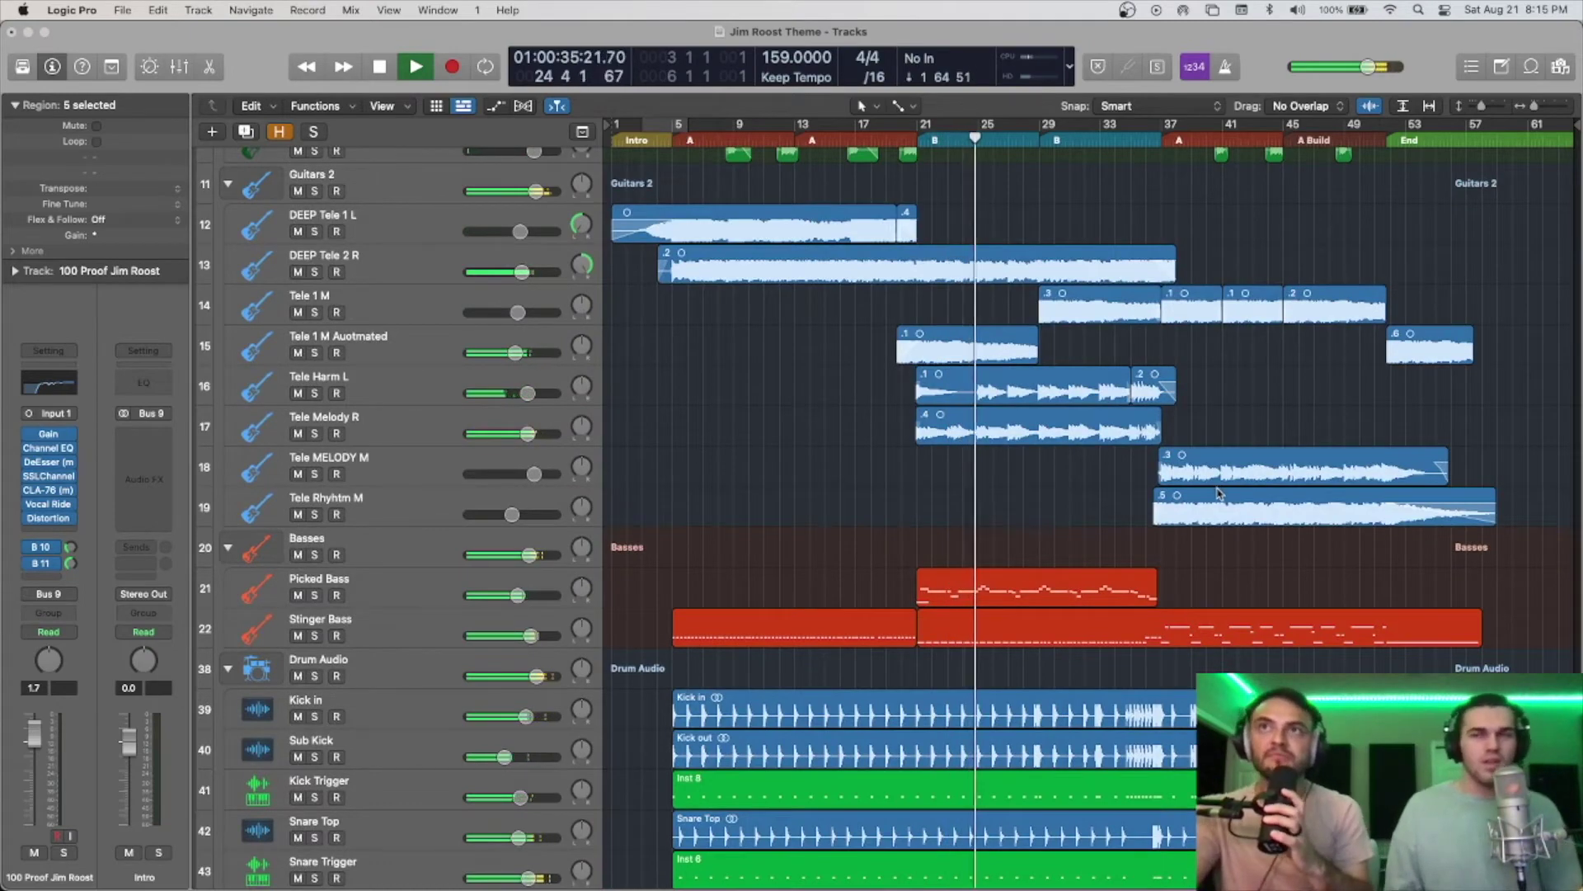
Step: Review the drum, cymbal, FX and guitar tracks during full-mix playback and briefly solo the Picked Bass track
scroll(1219, 489, "down", 10)
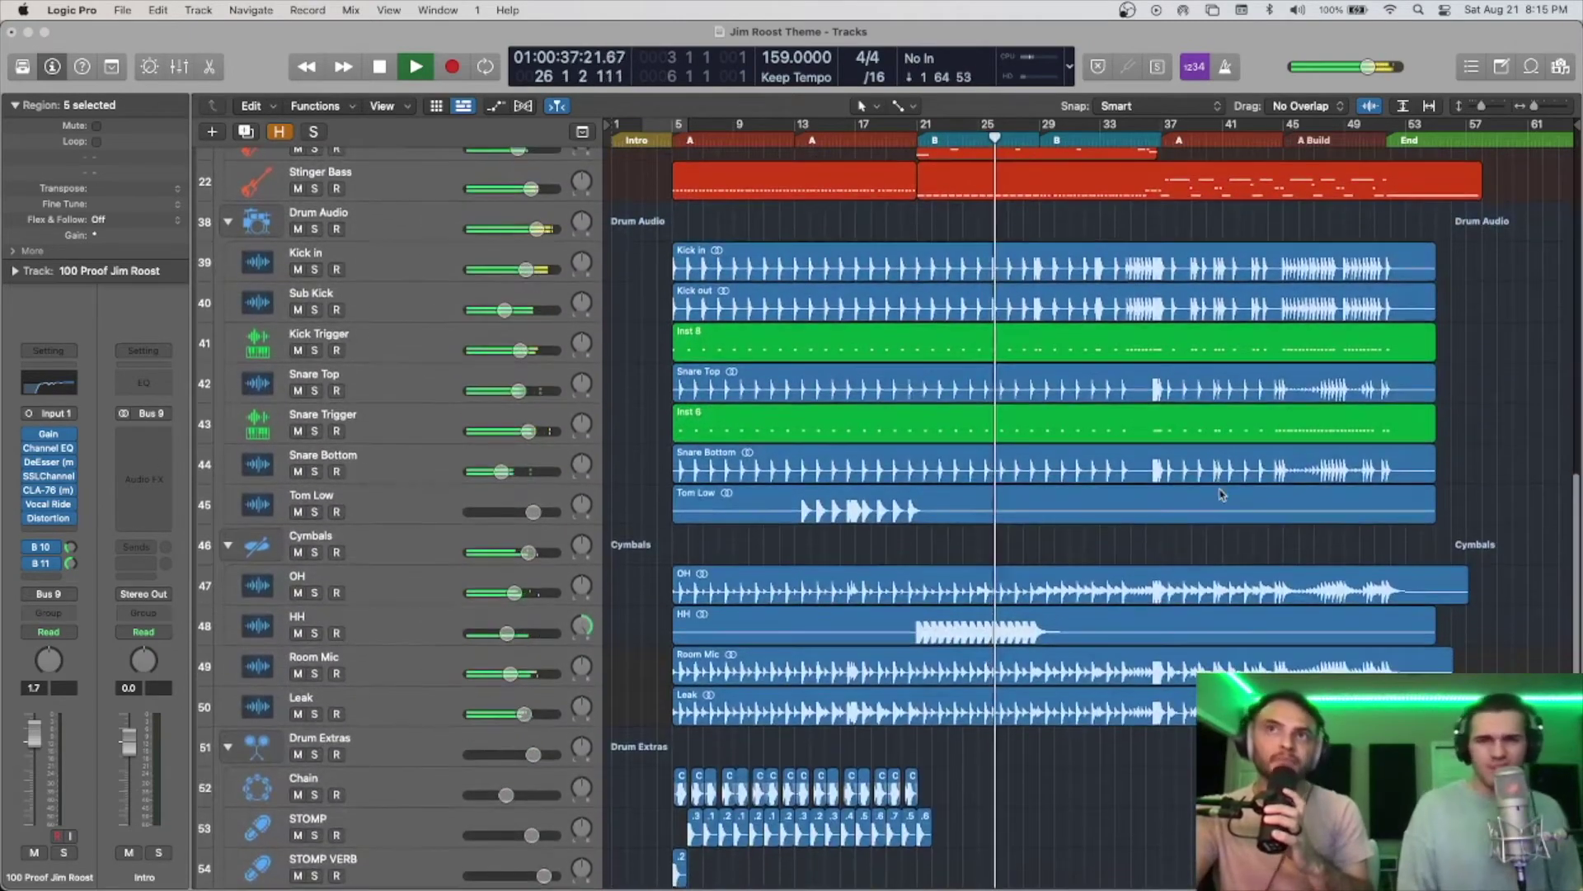
scroll(1212, 494, "down", 5)
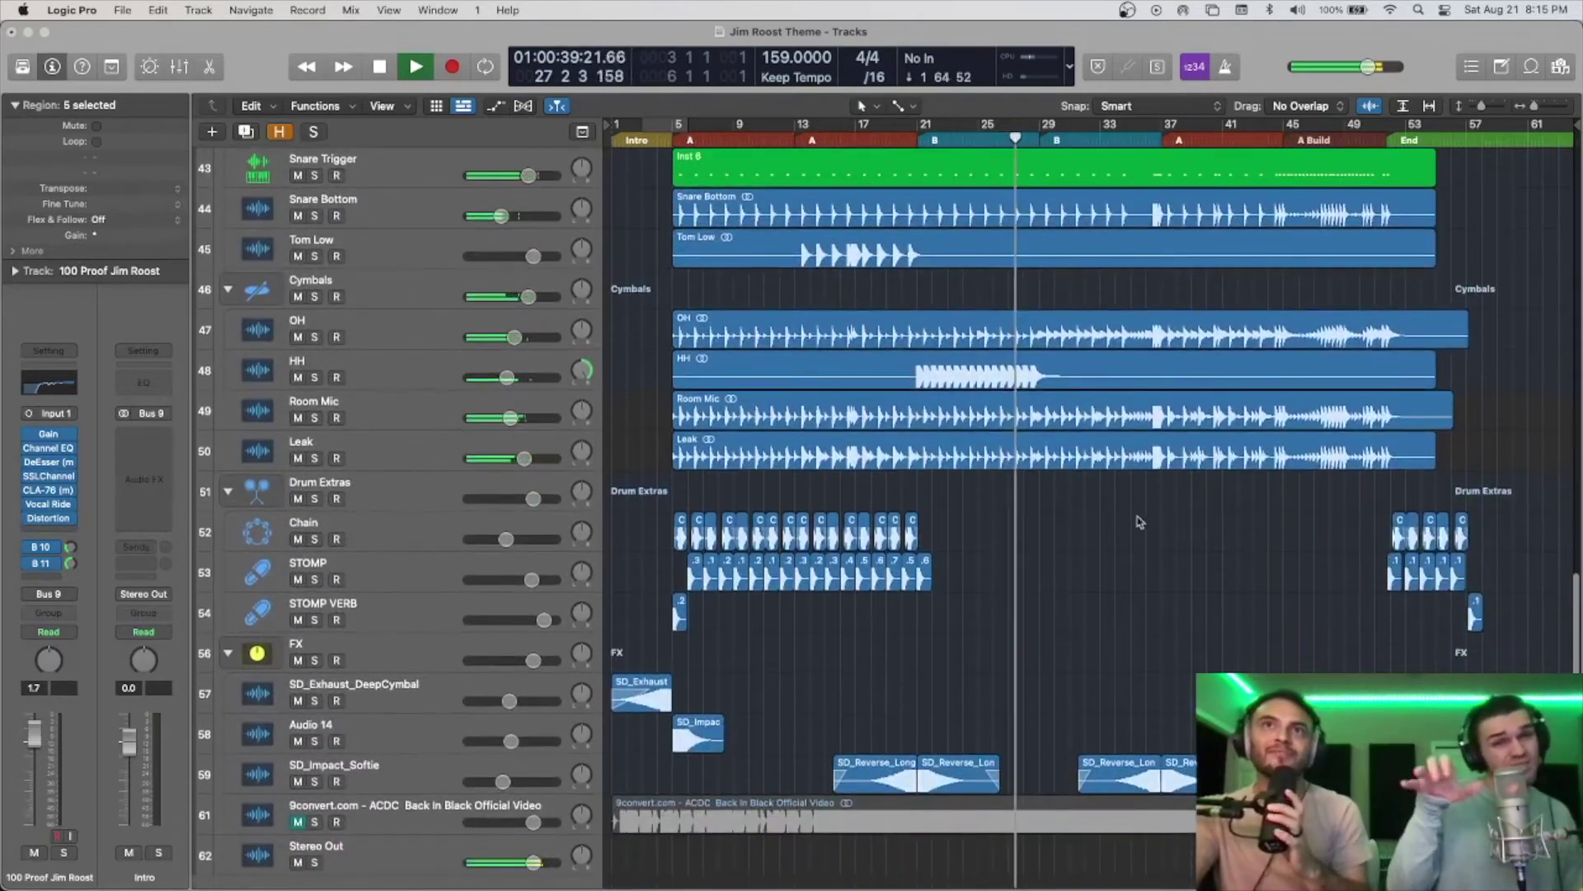
scroll(1210, 508, "up", 20)
scroll(808, 750, "down", 5)
scroll(790, 748, "down", 1)
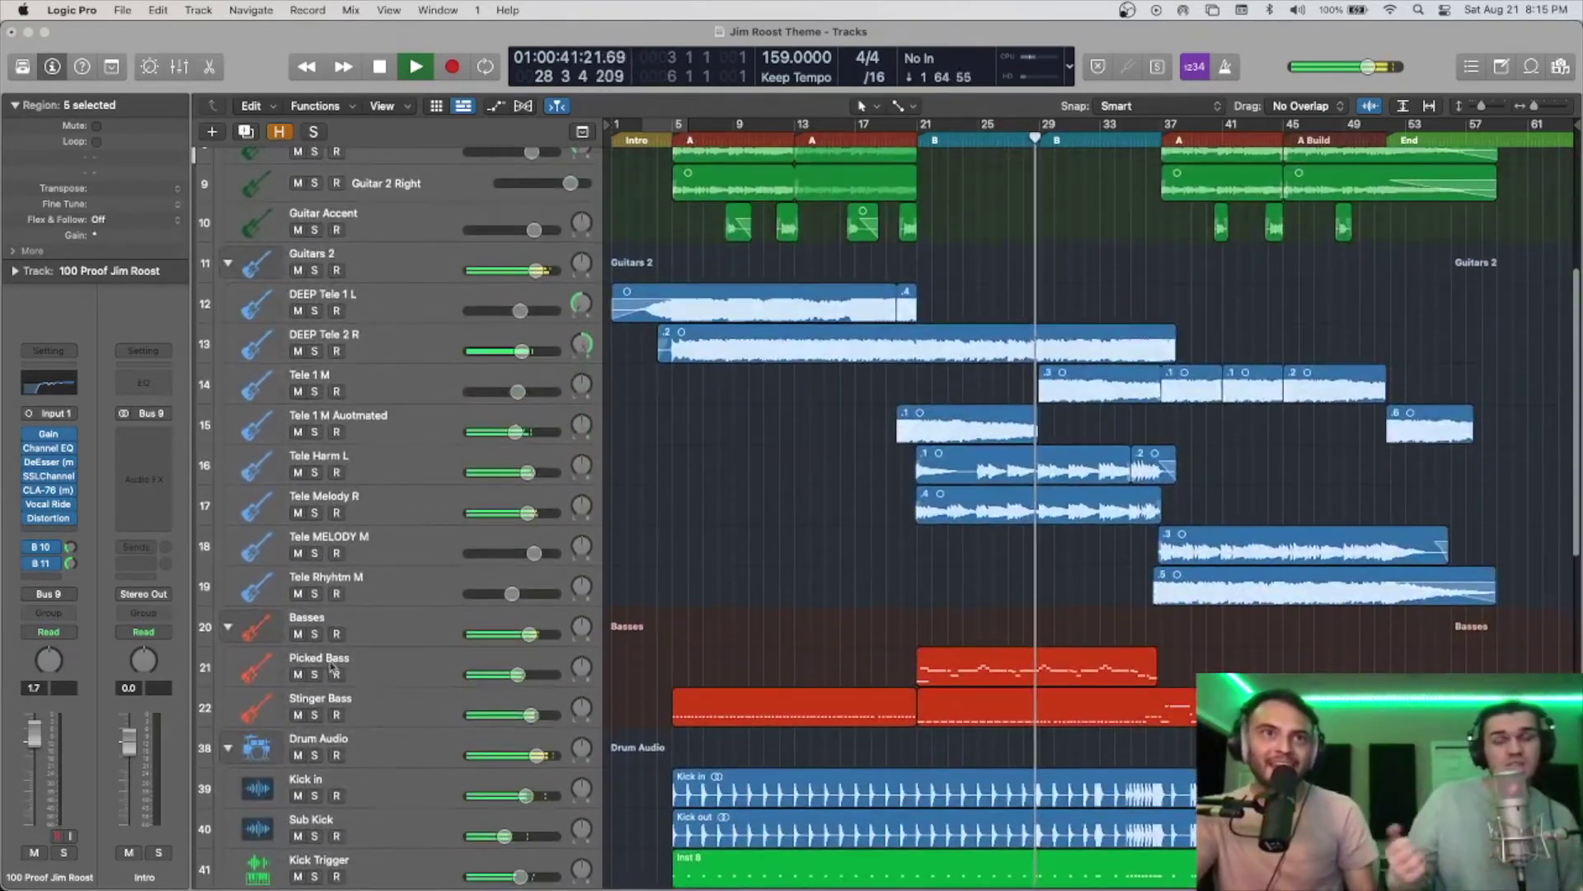
left_click(314, 675)
left_click(314, 675)
Step: Stop playback on the selected Picked Bass track and inspect its Sampler instrument's modulators, mapping and synth settings
scroll(331, 676, "down", 3)
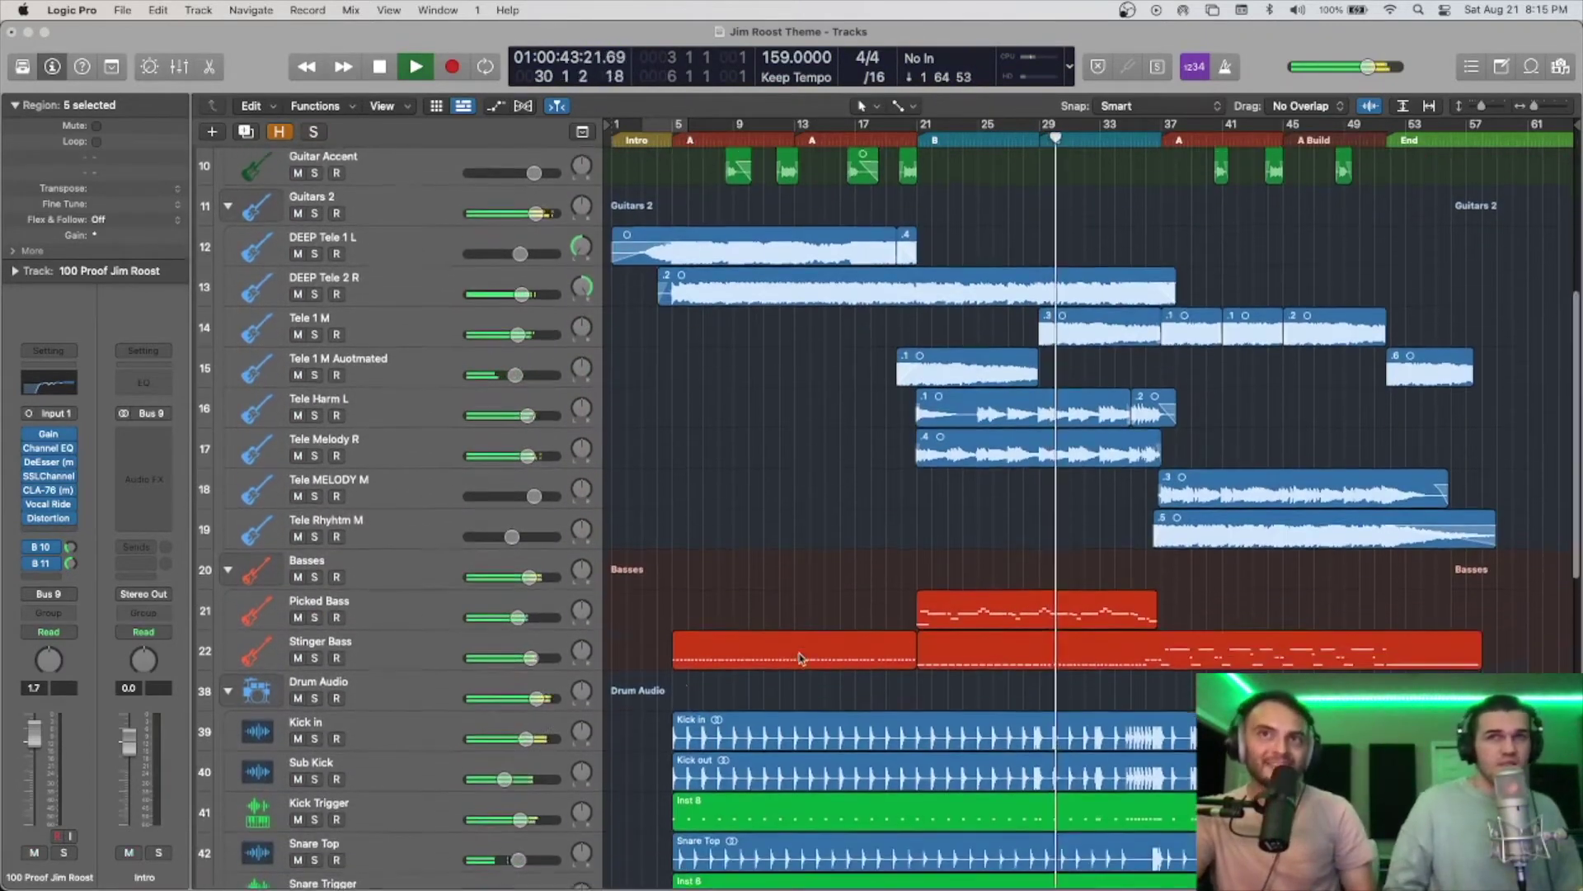
left_click(338, 585)
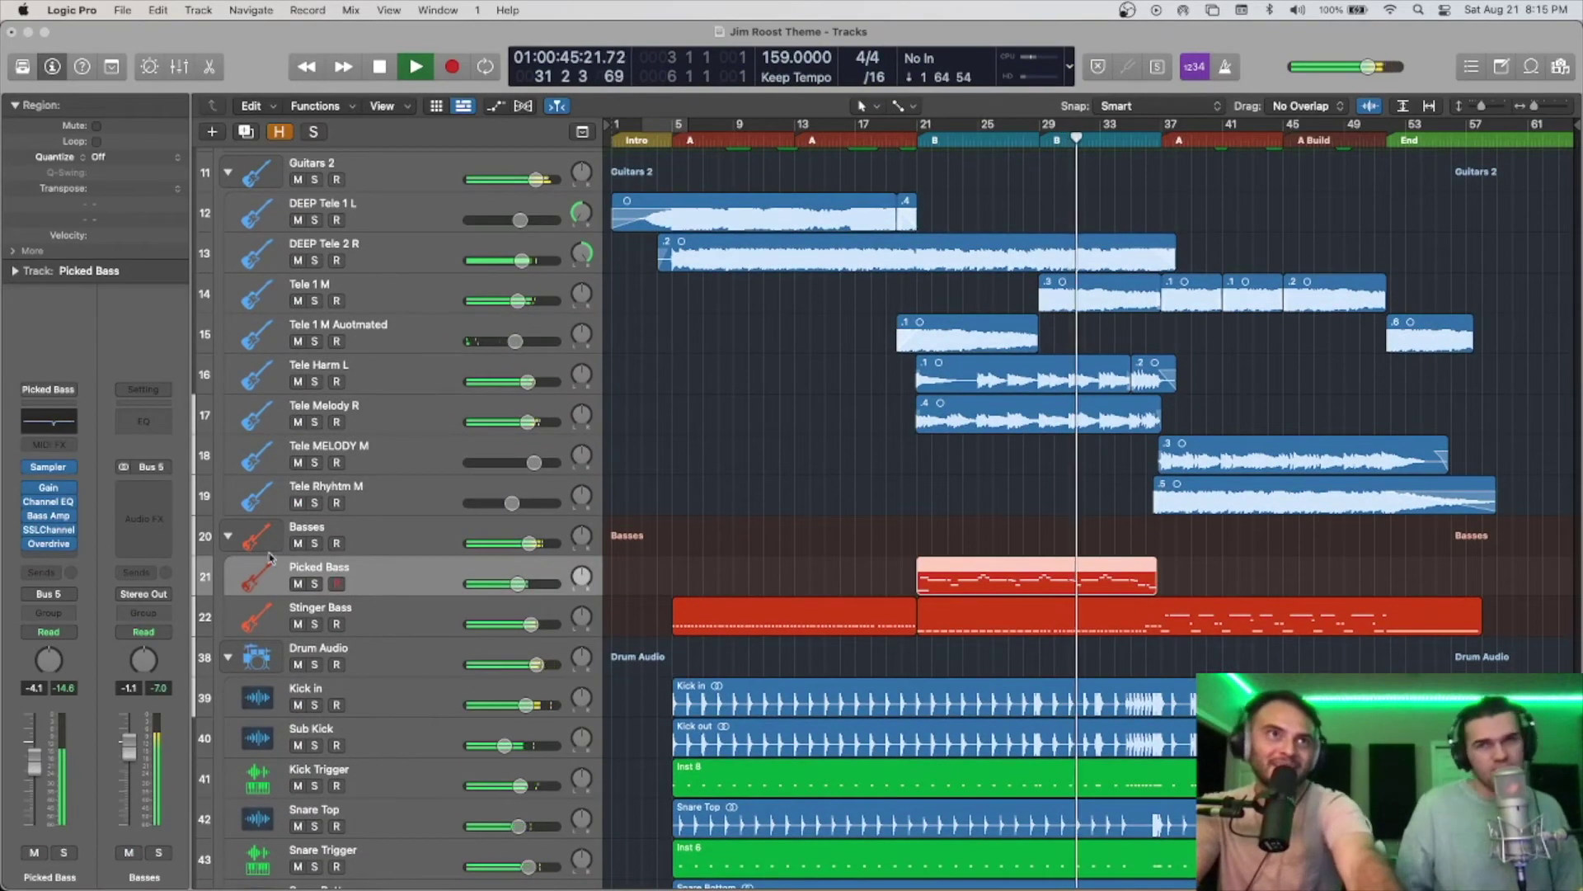
key("space")
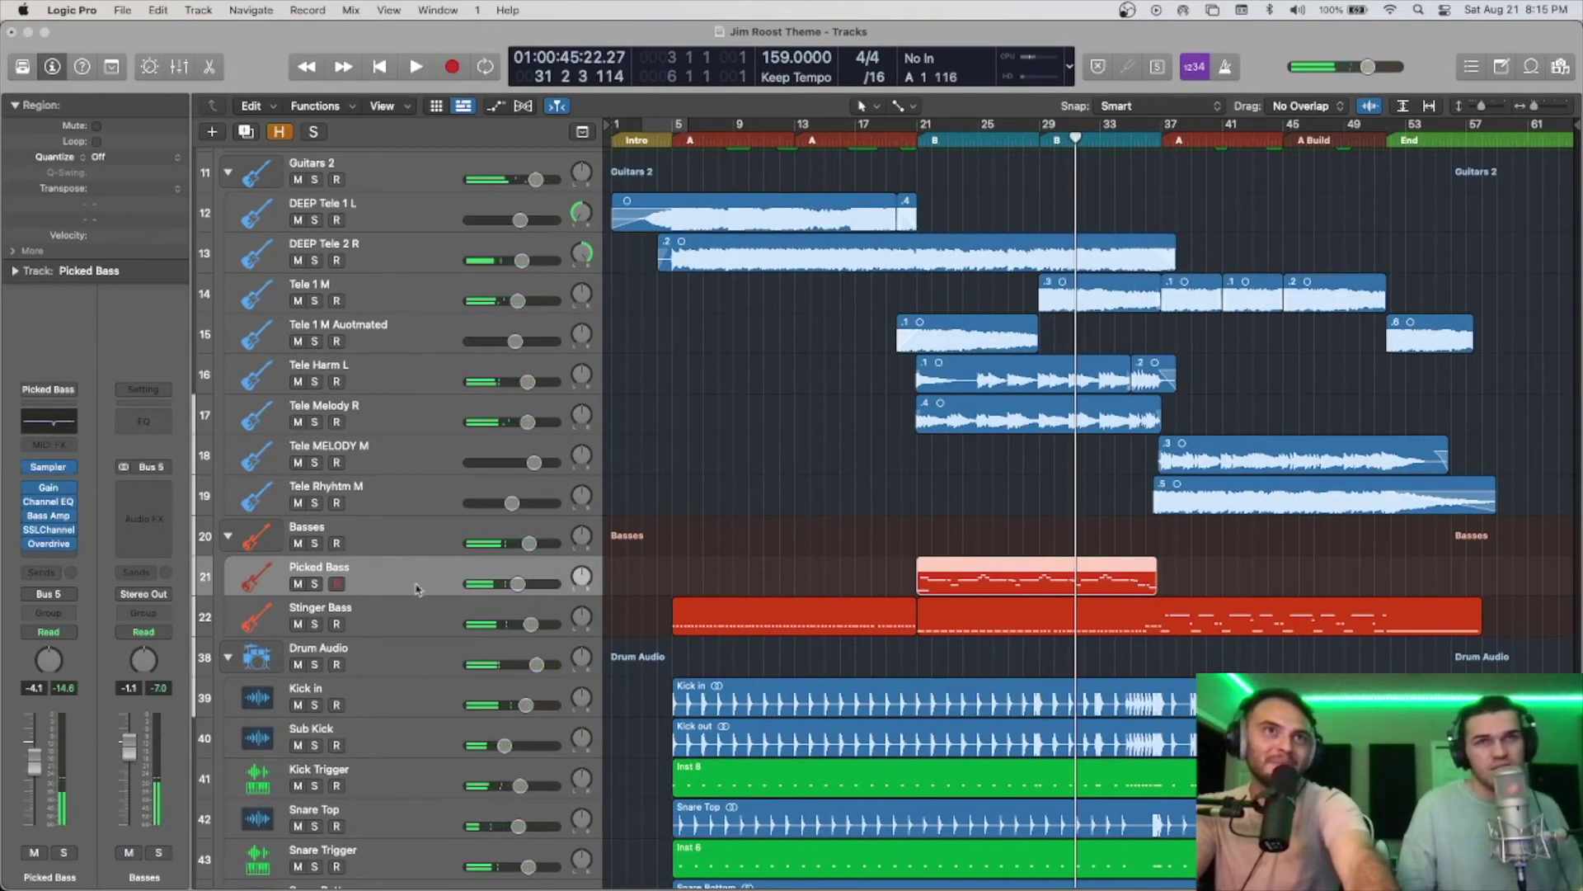
key("Down")
key("Up")
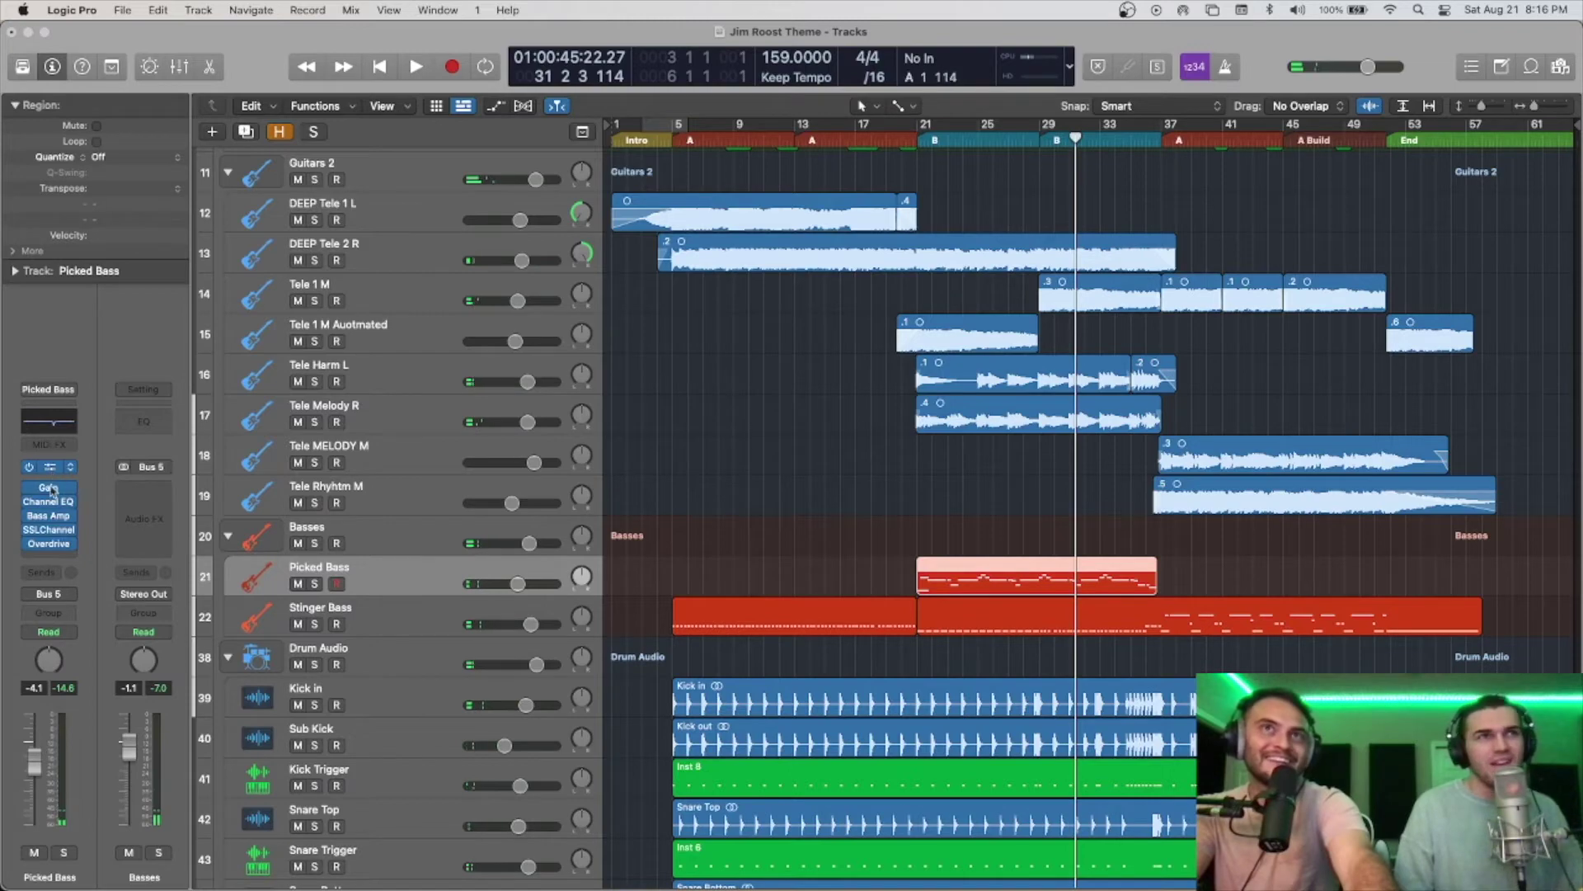
key("v")
scroll(1002, 272, "down", 3)
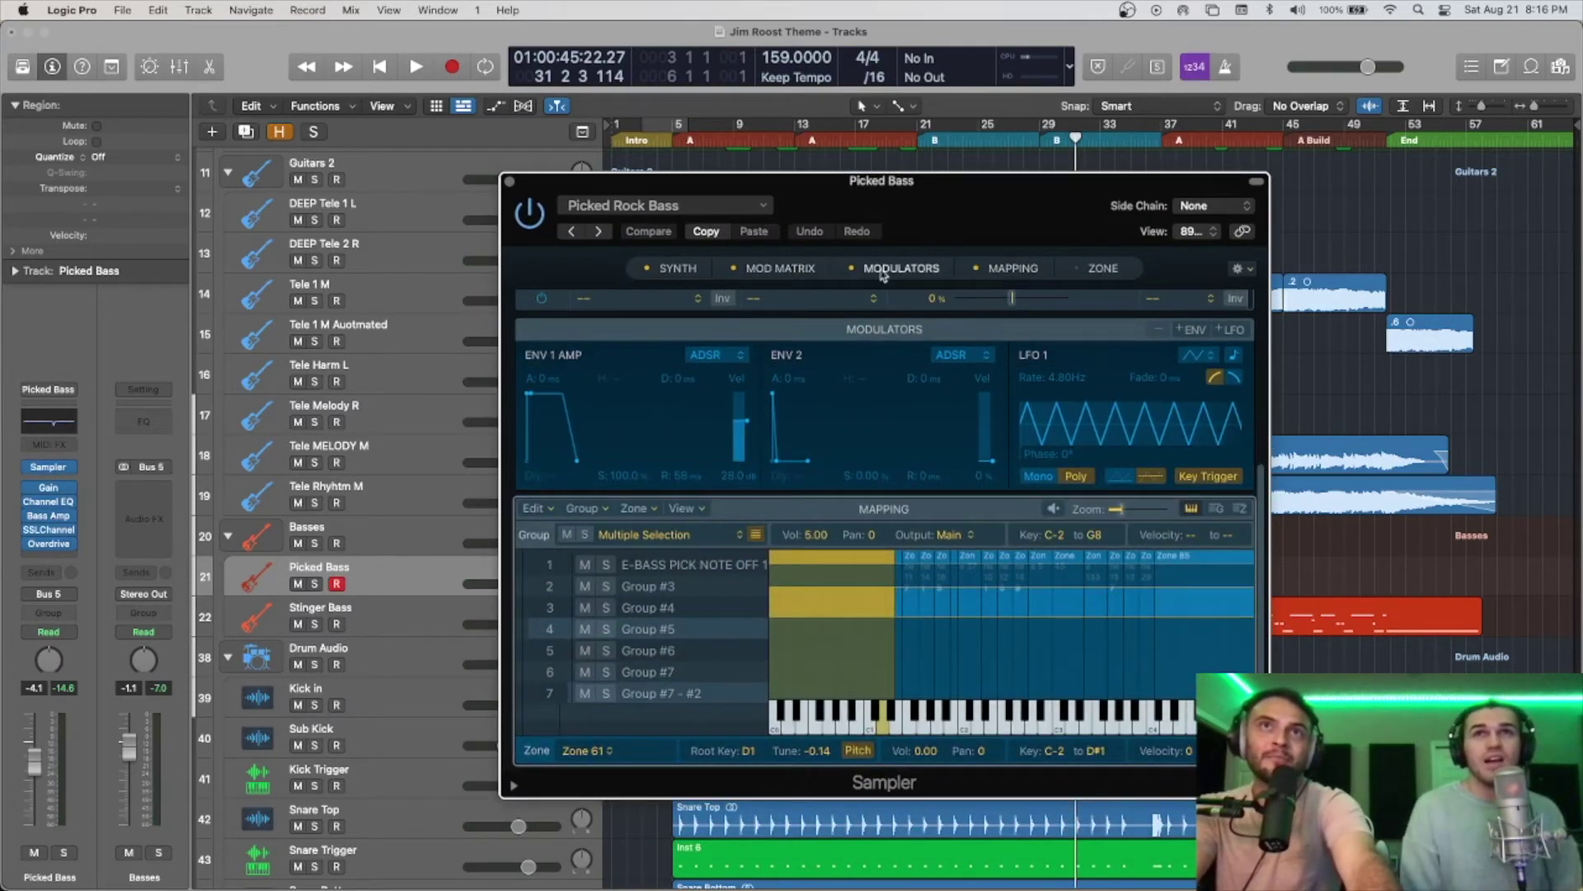
left_click(689, 270)
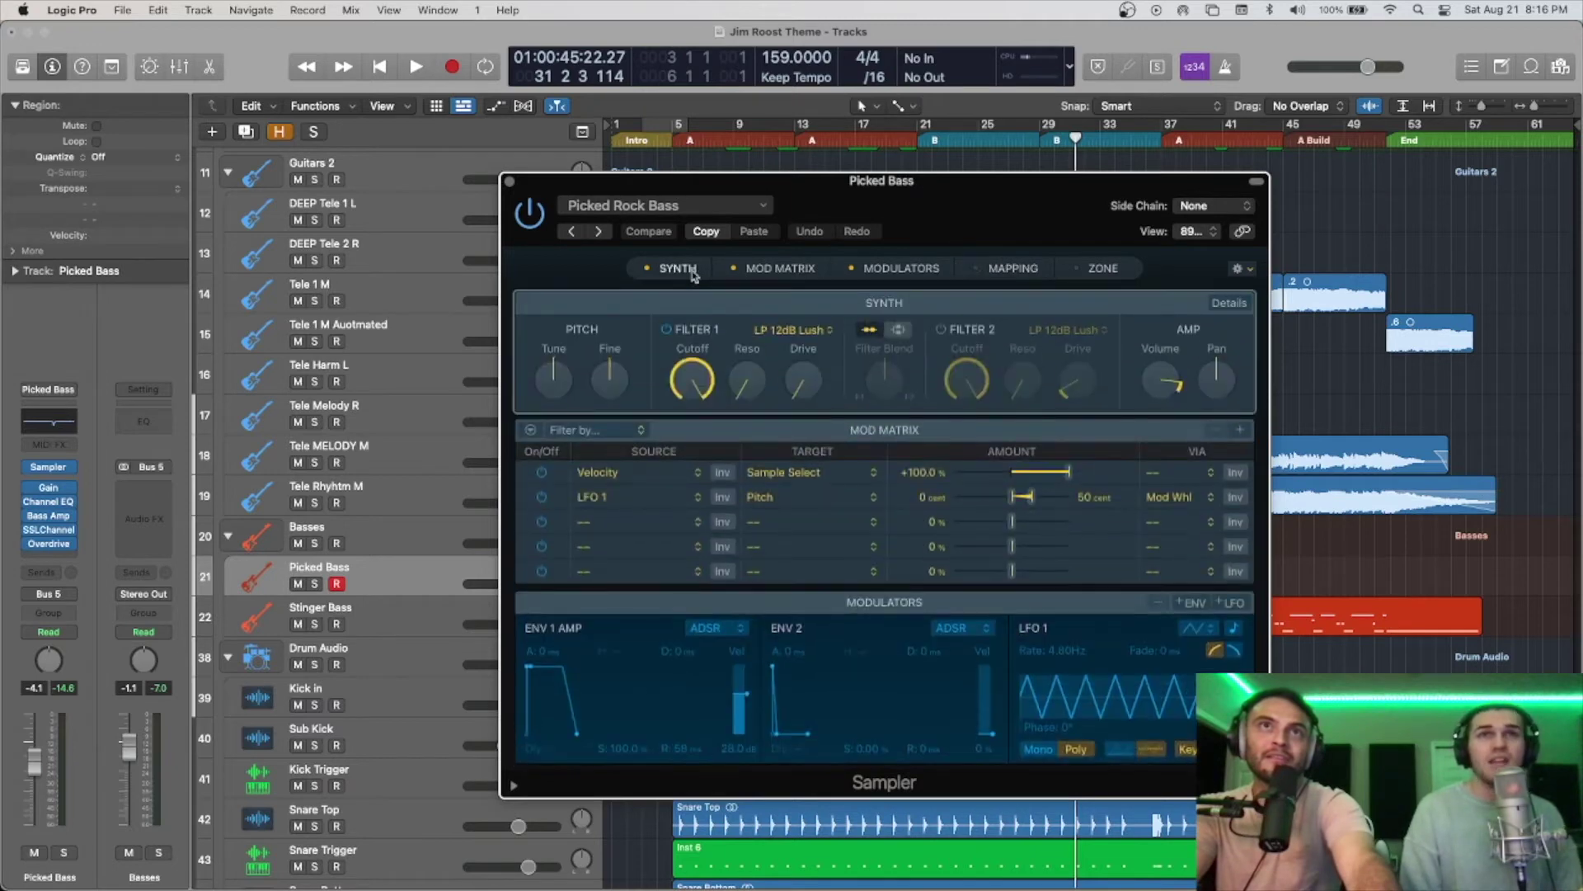
Step: Browse the Factory presets for the Picked Bass Sampler without changing Picked Rock Bass, and close the instrument window
left_click(631, 205)
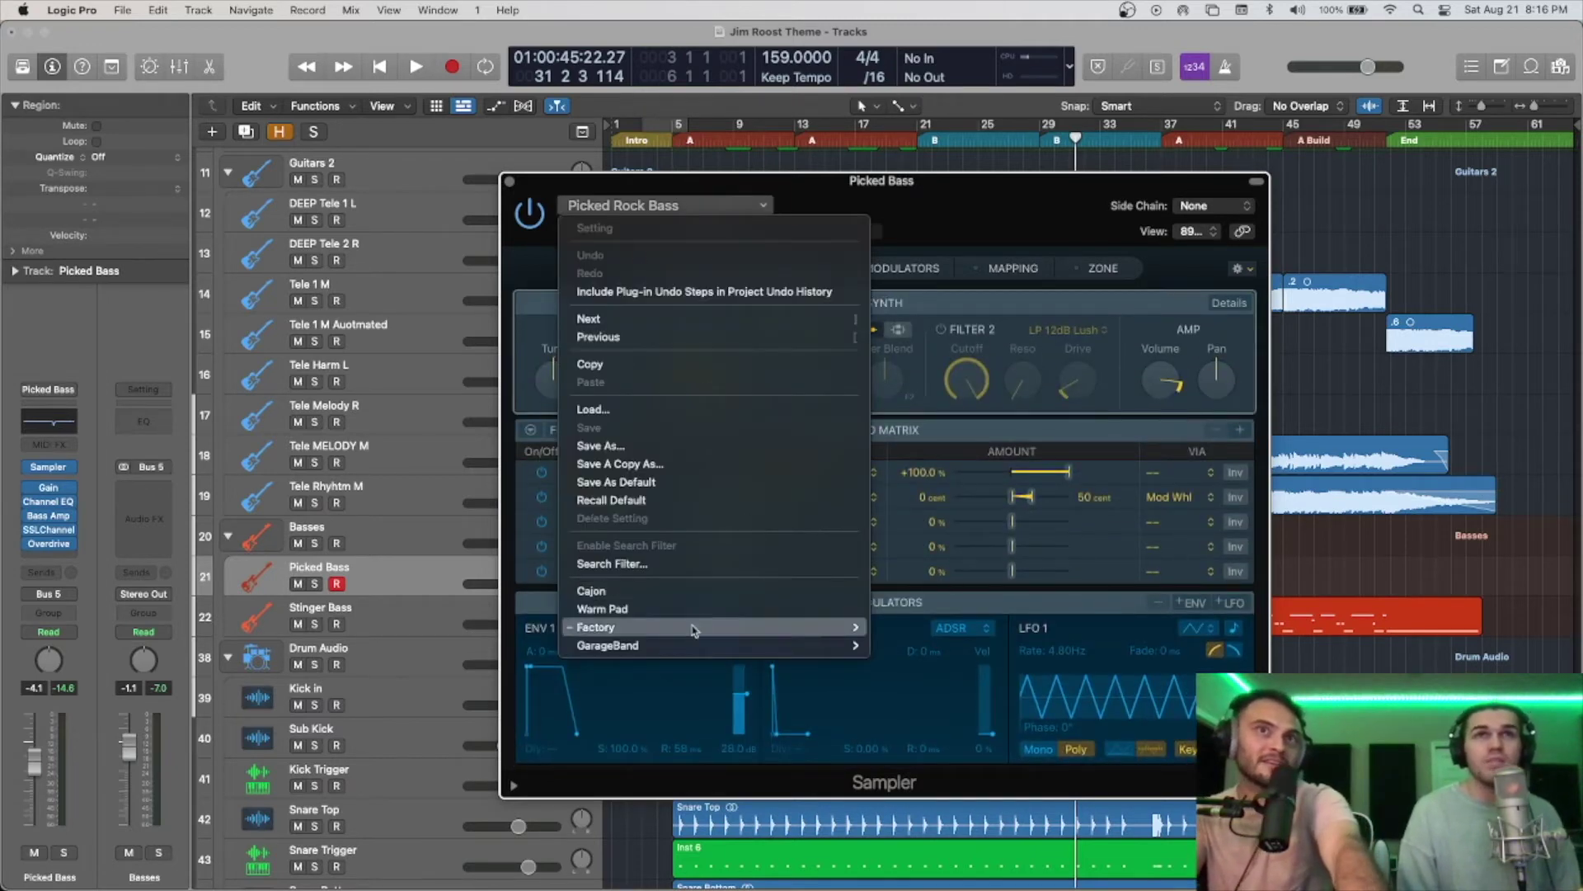
mouse_move(596, 626)
mouse_move(890, 644)
mouse_move(1043, 661)
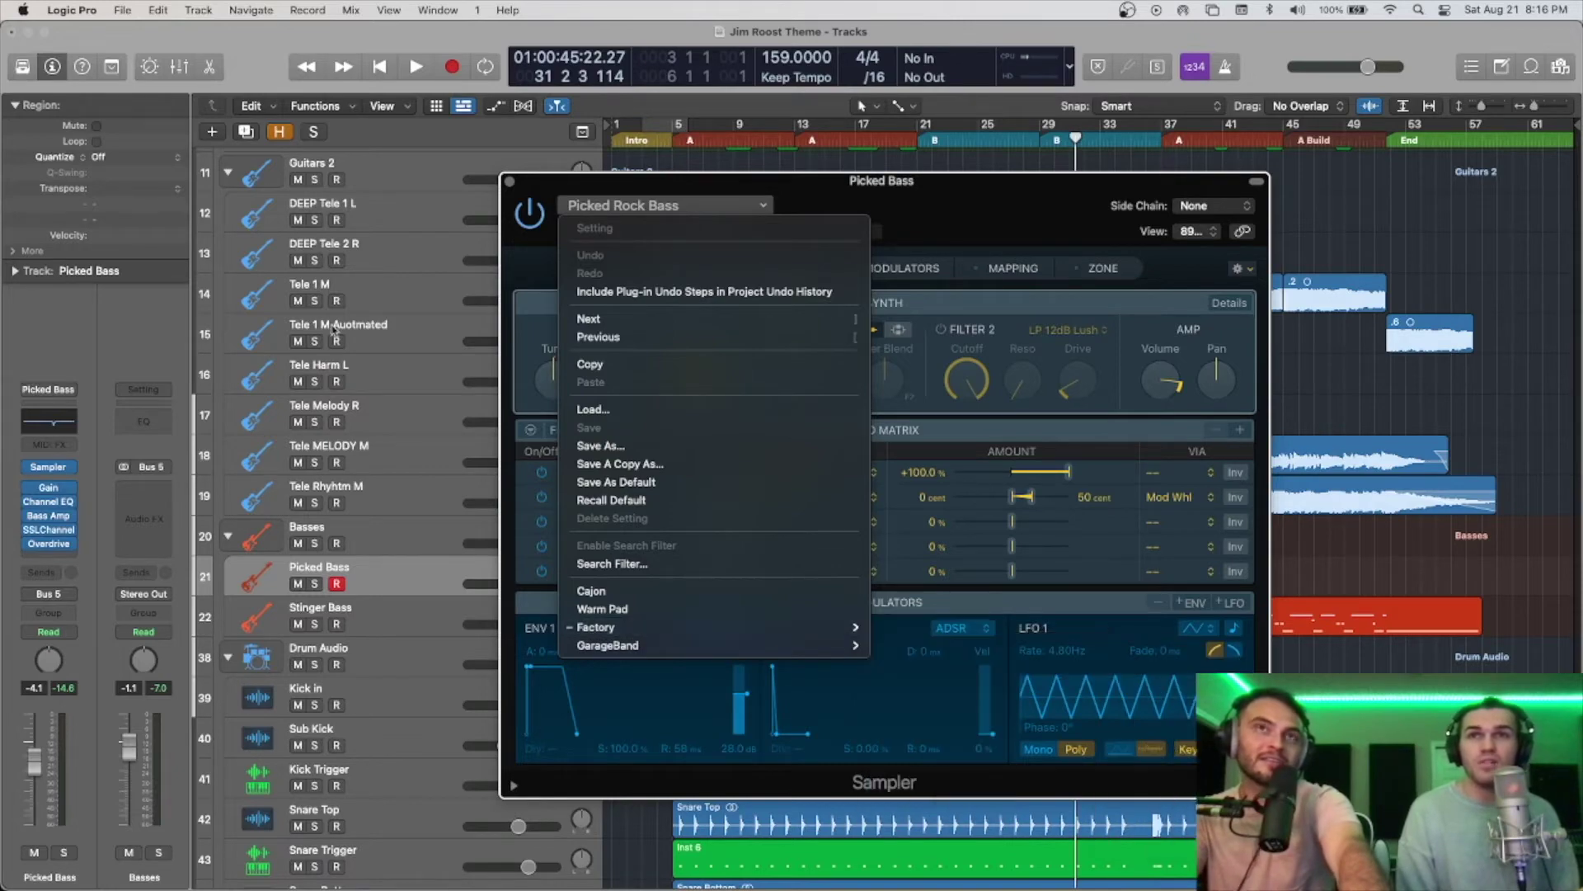
left_click(498, 185)
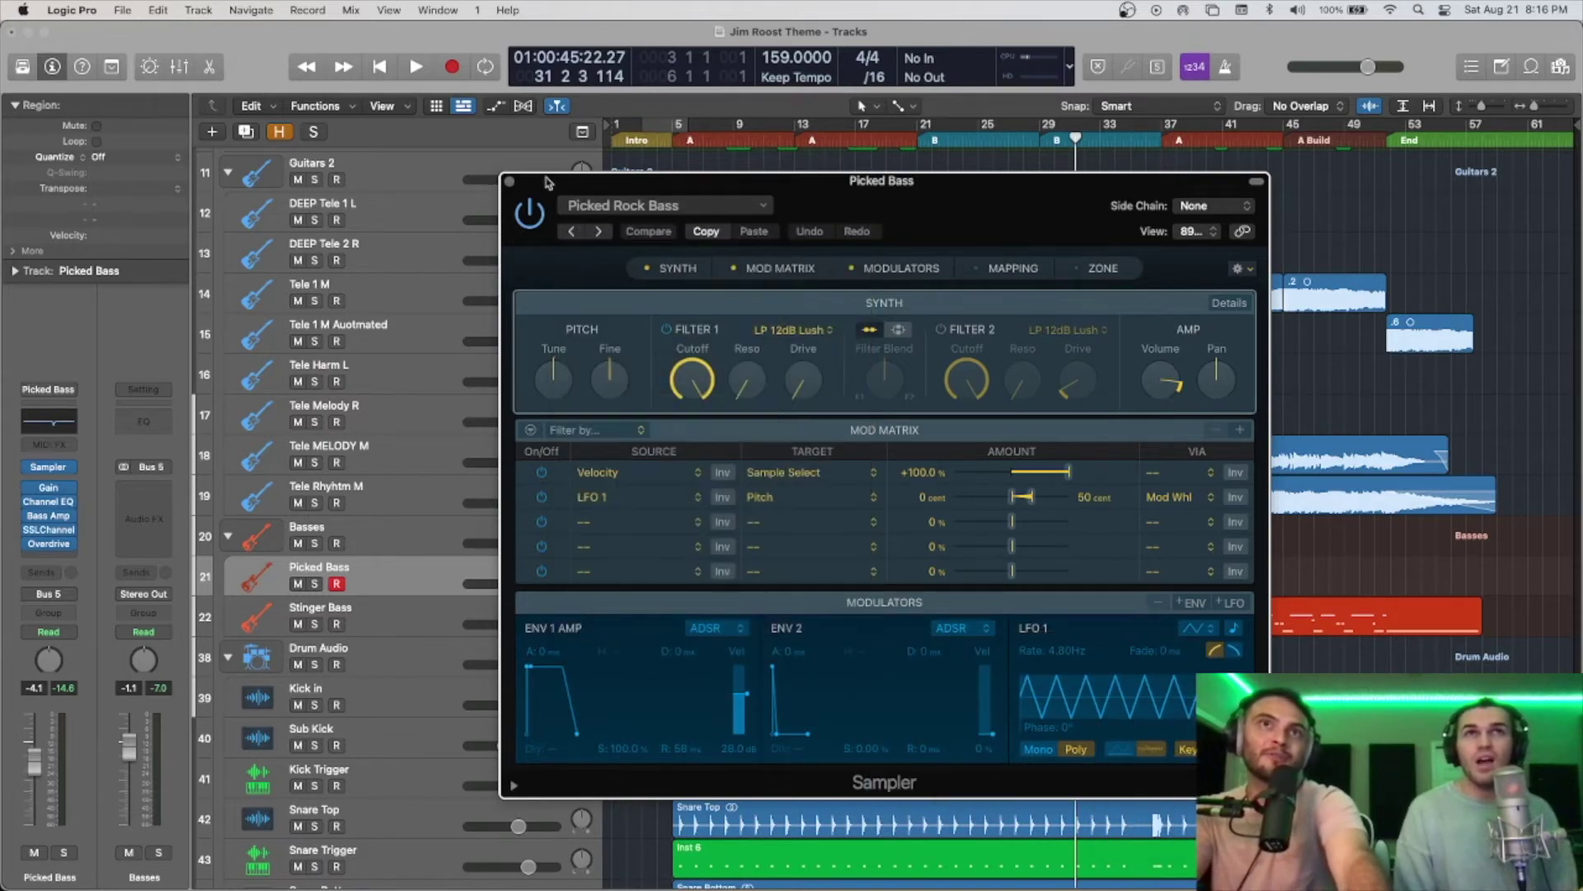
left_click(506, 183)
Step: Select the Soul Organ track and enlarge the track heights to show its region across the B sections
scroll(376, 330, "up", 10)
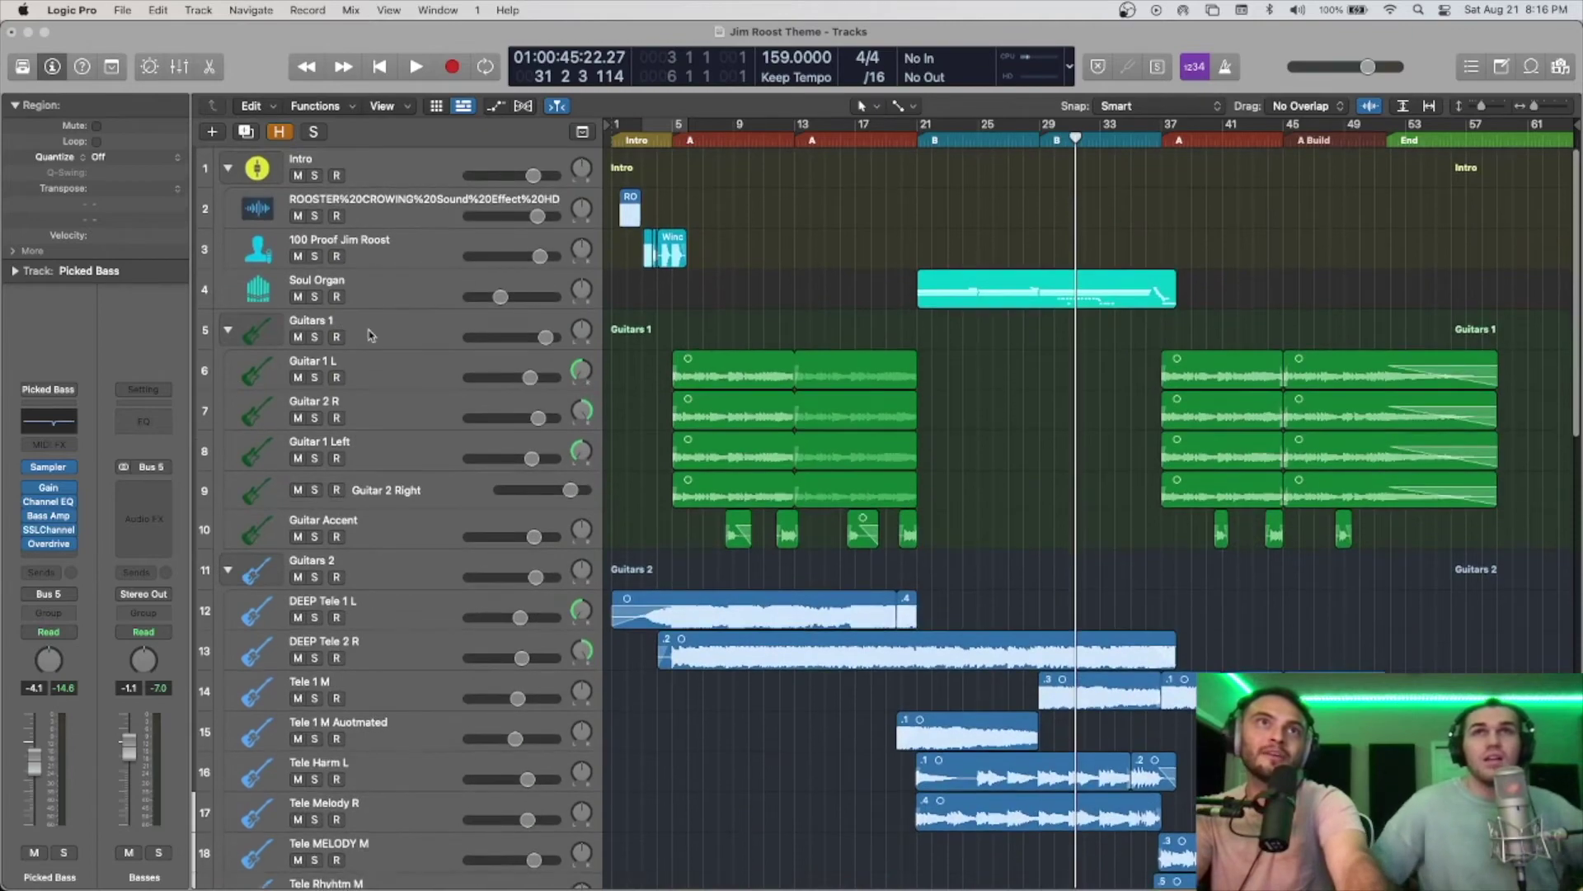
left_click(376, 291)
key("super+Down")
key("super+Down")
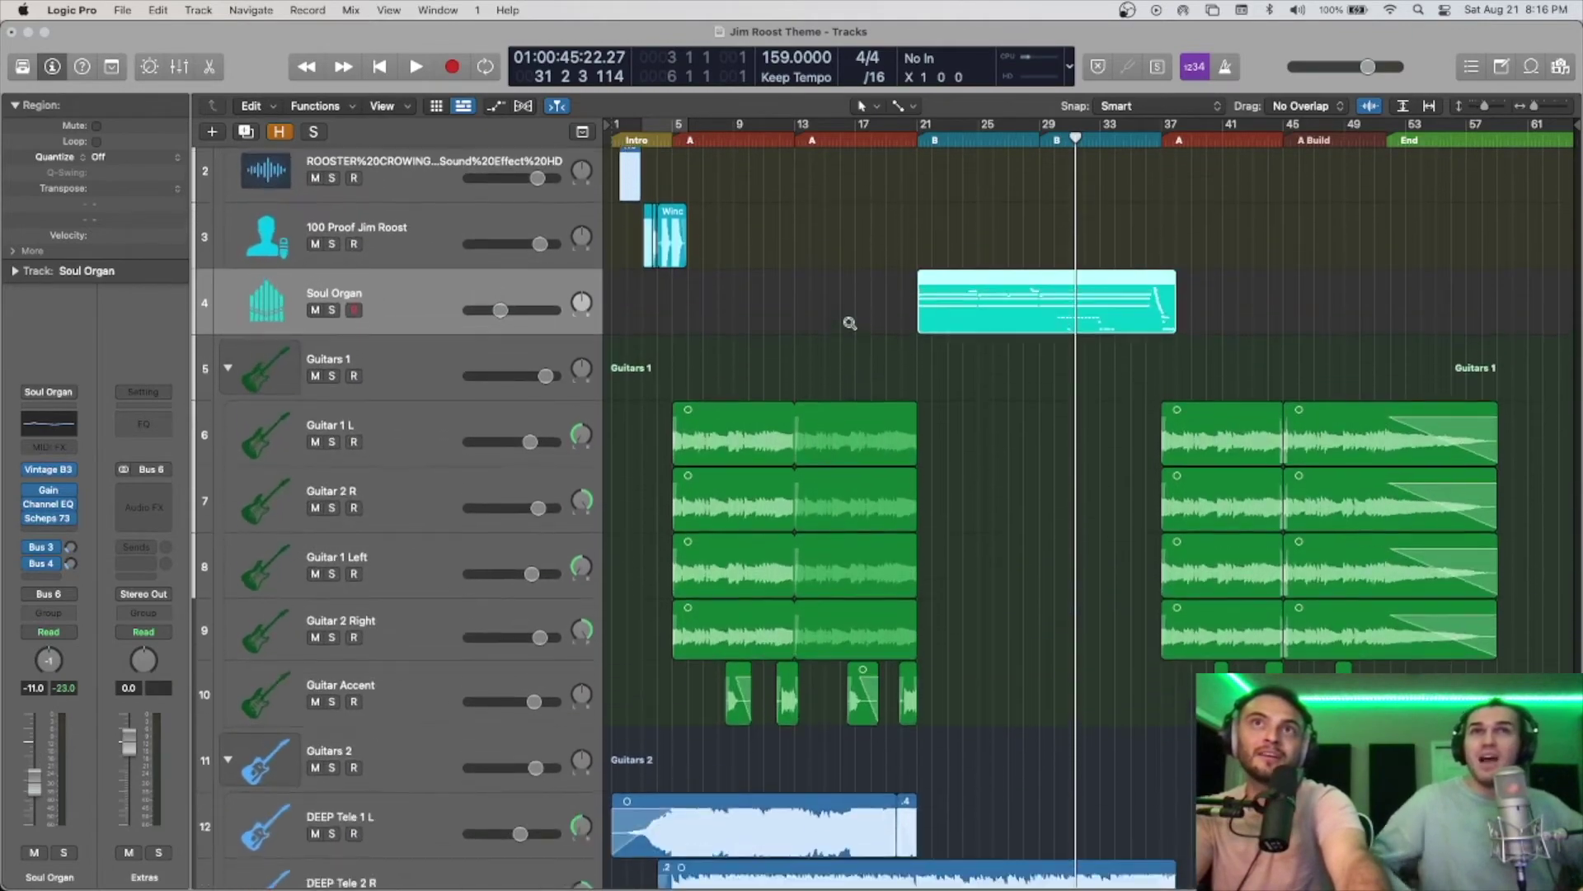
left_click(925, 213)
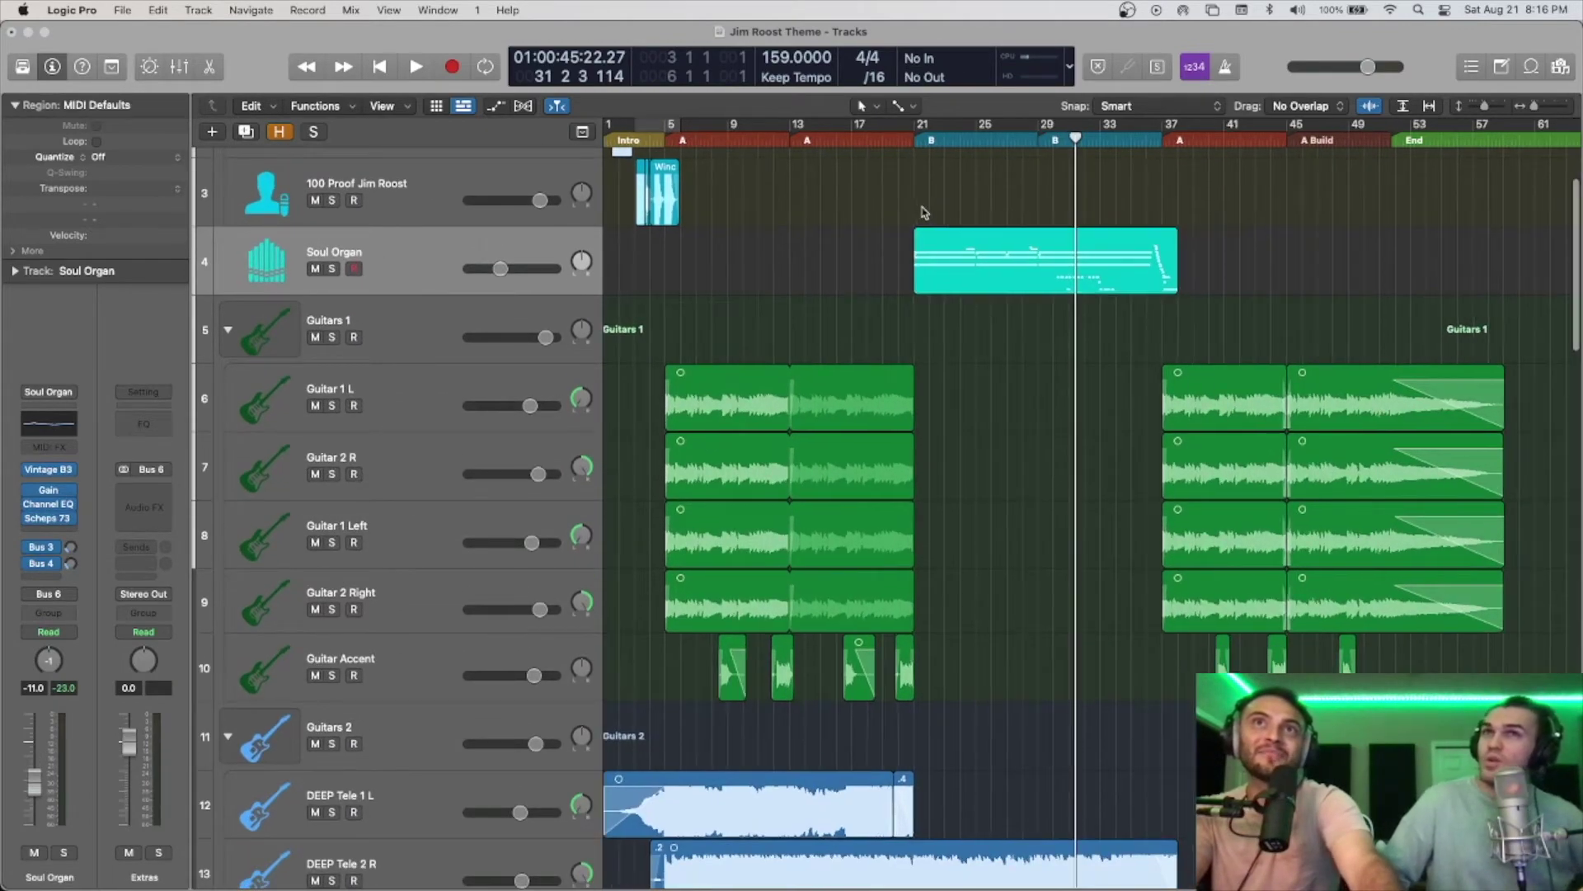
scroll(909, 200, "up", 3)
scroll(874, 216, "down", 3)
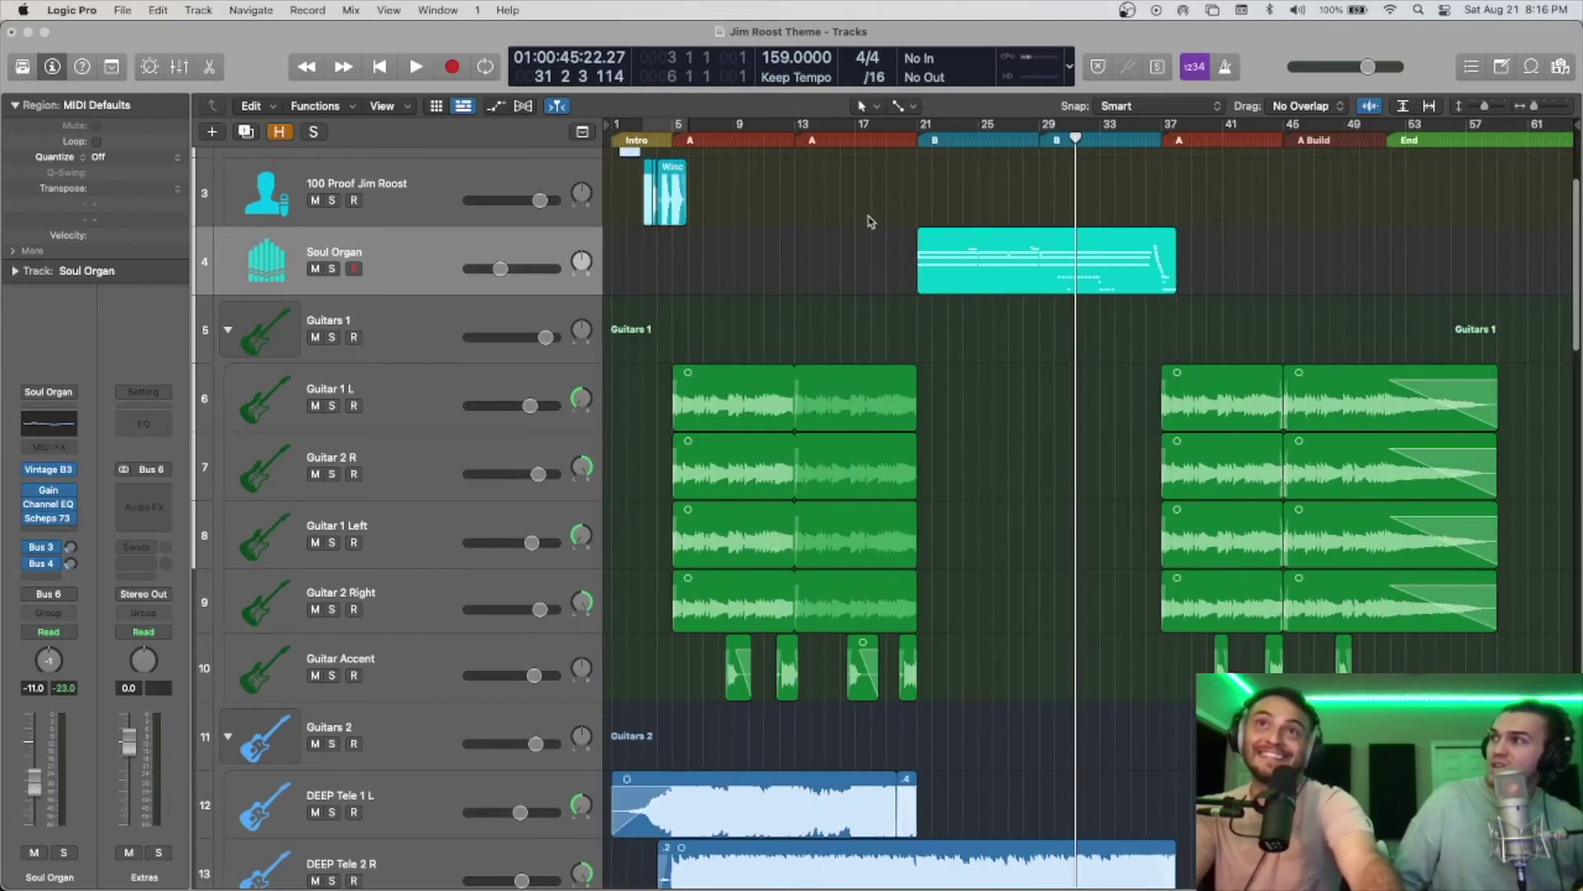
Step: Solo the Soul Organ track and play it from the start of the first B section at bar 21
scroll(1000, 197, "up", 5)
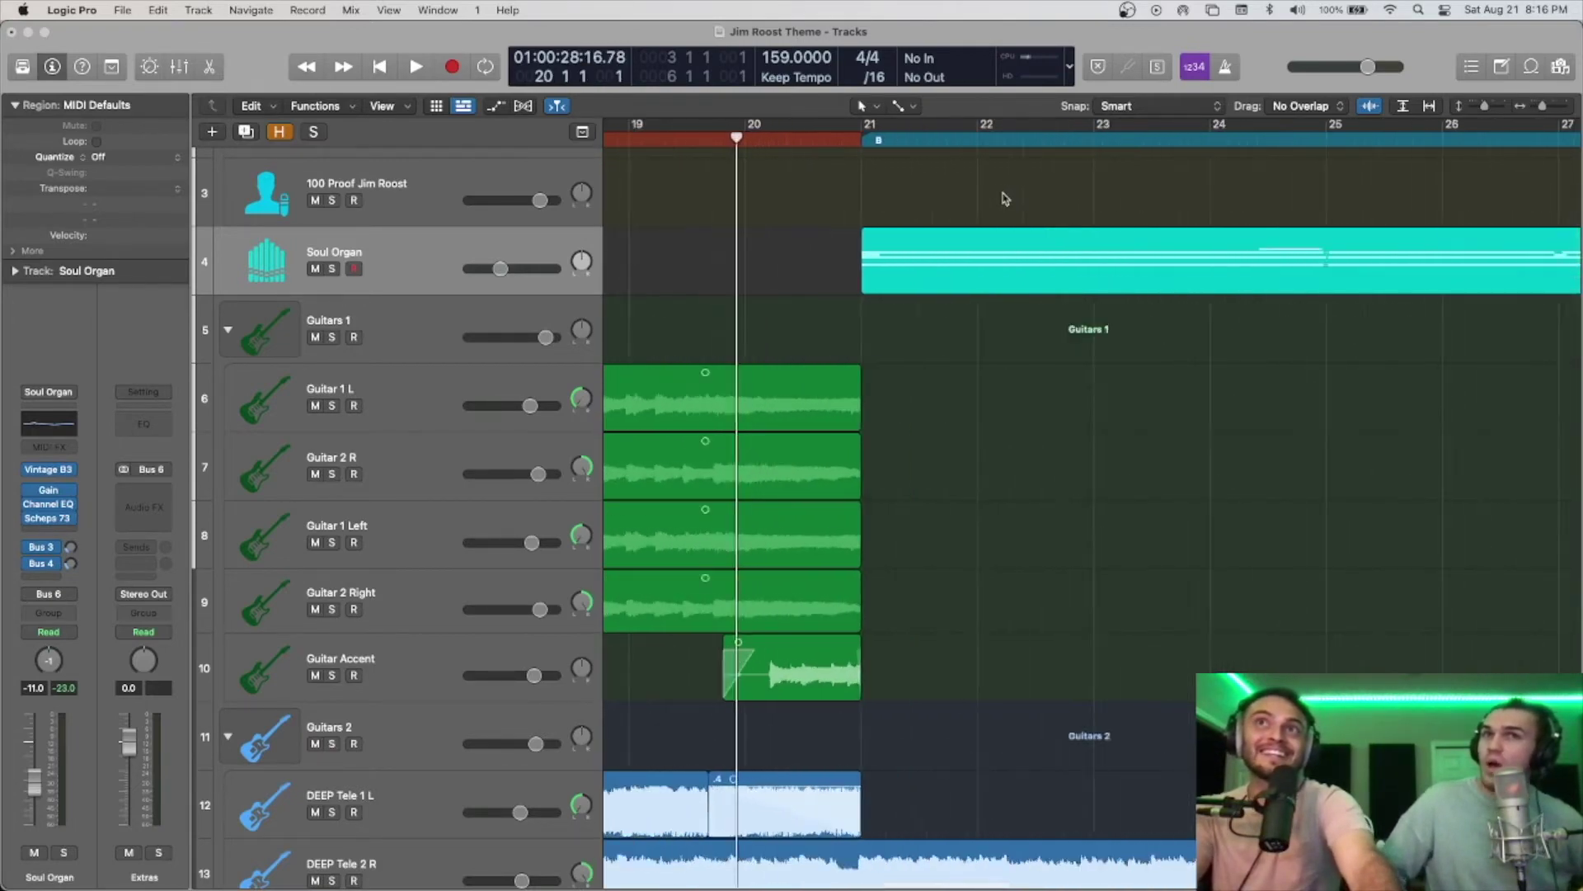
scroll(993, 241, "down", 2)
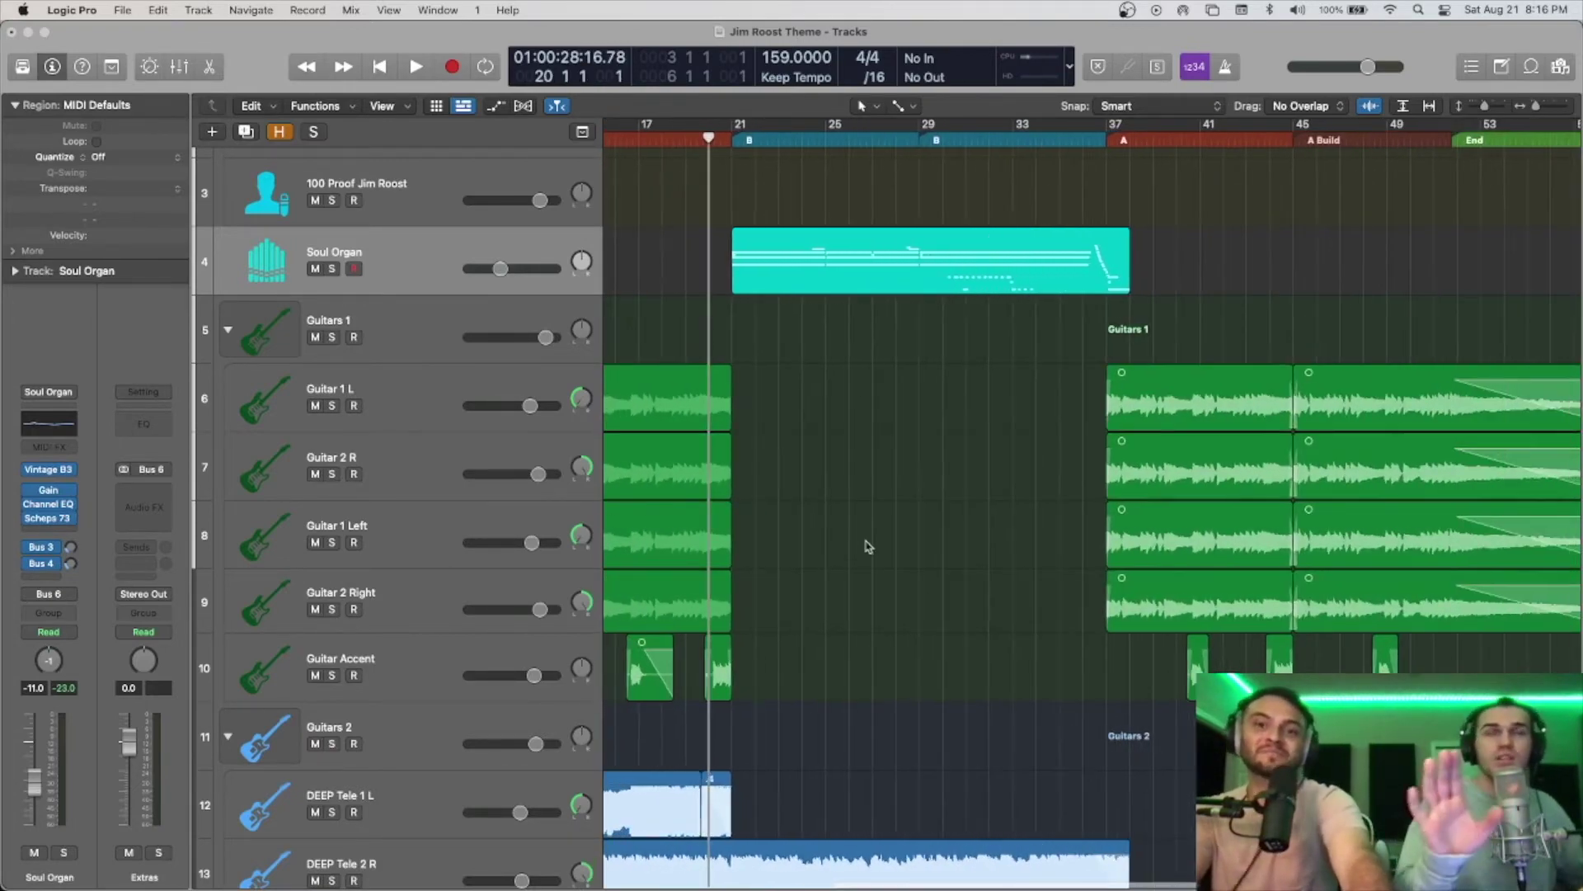
scroll(867, 546, "down", 3)
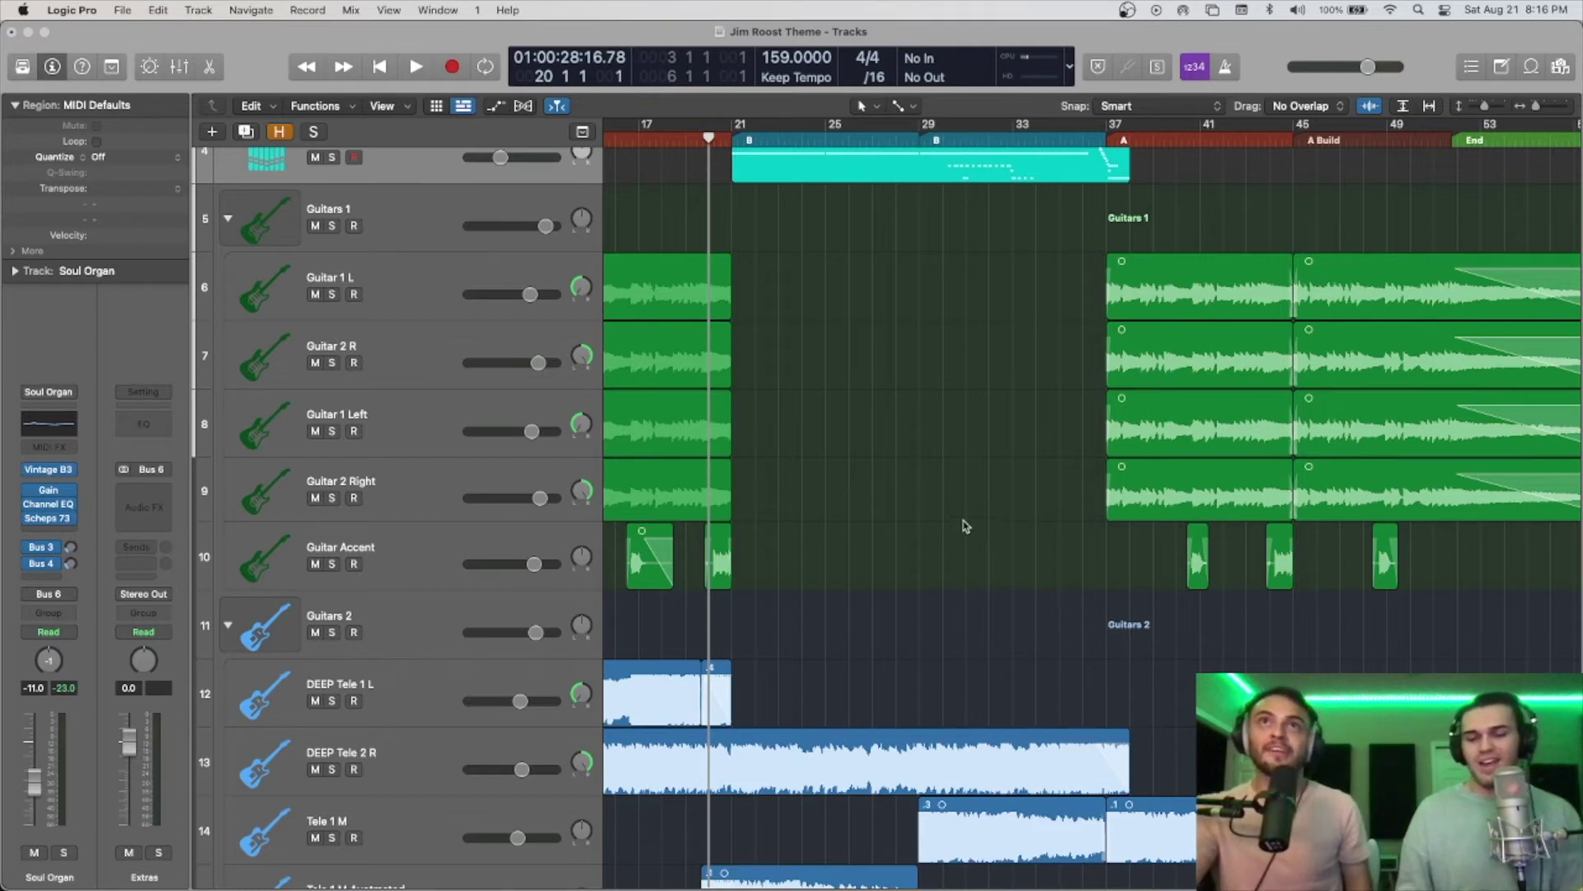
scroll(966, 526, "up", 5)
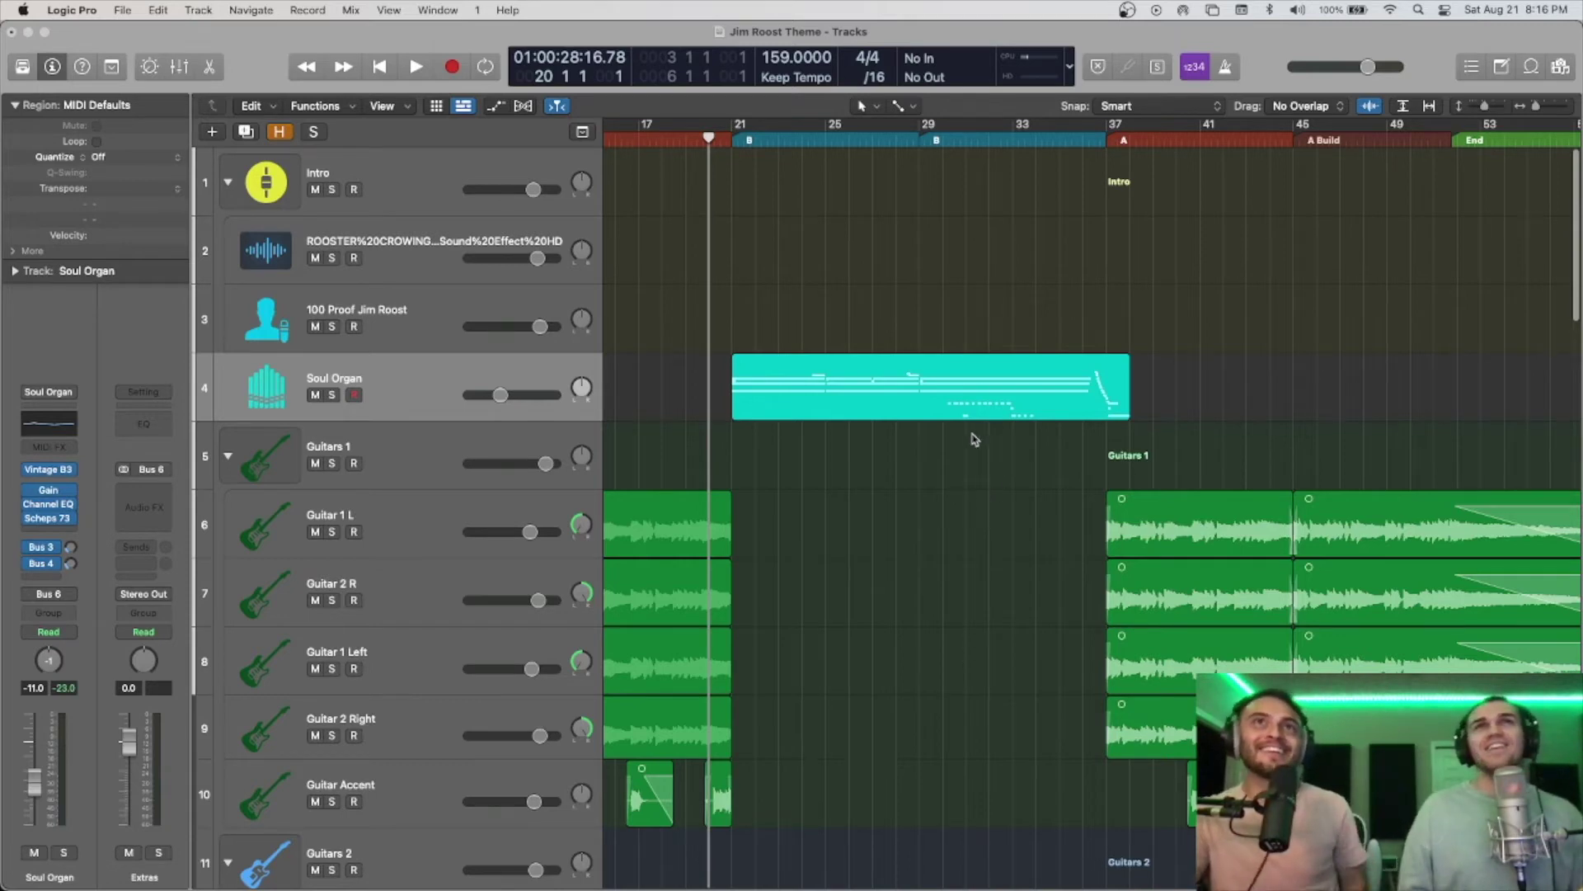
left_click_drag(710, 139, 684, 140)
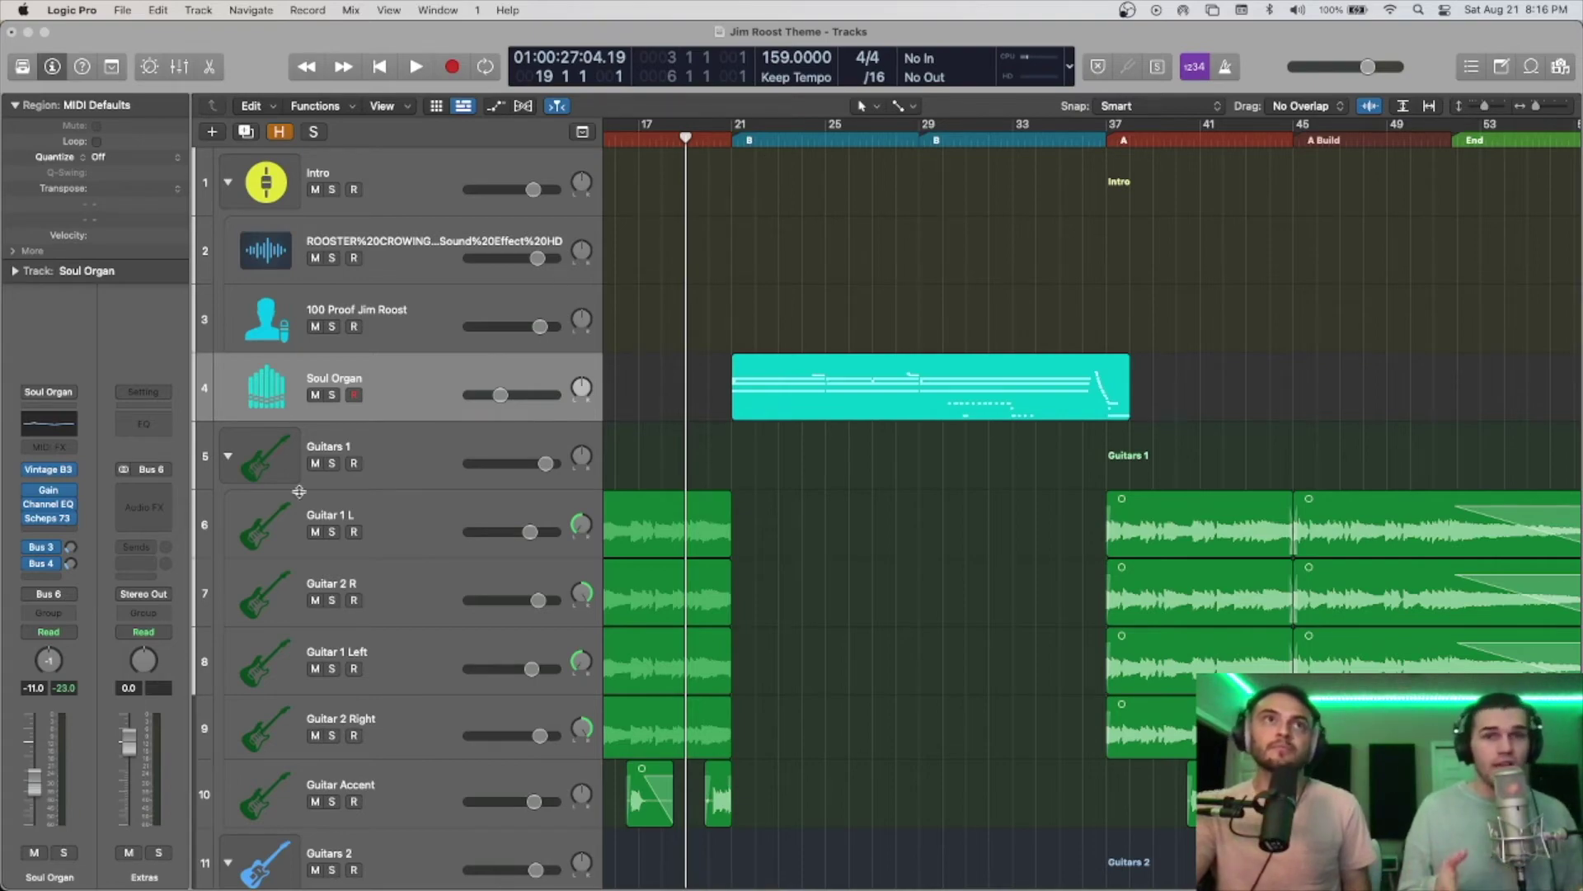
left_click(331, 395)
scroll(790, 526, "down", 15)
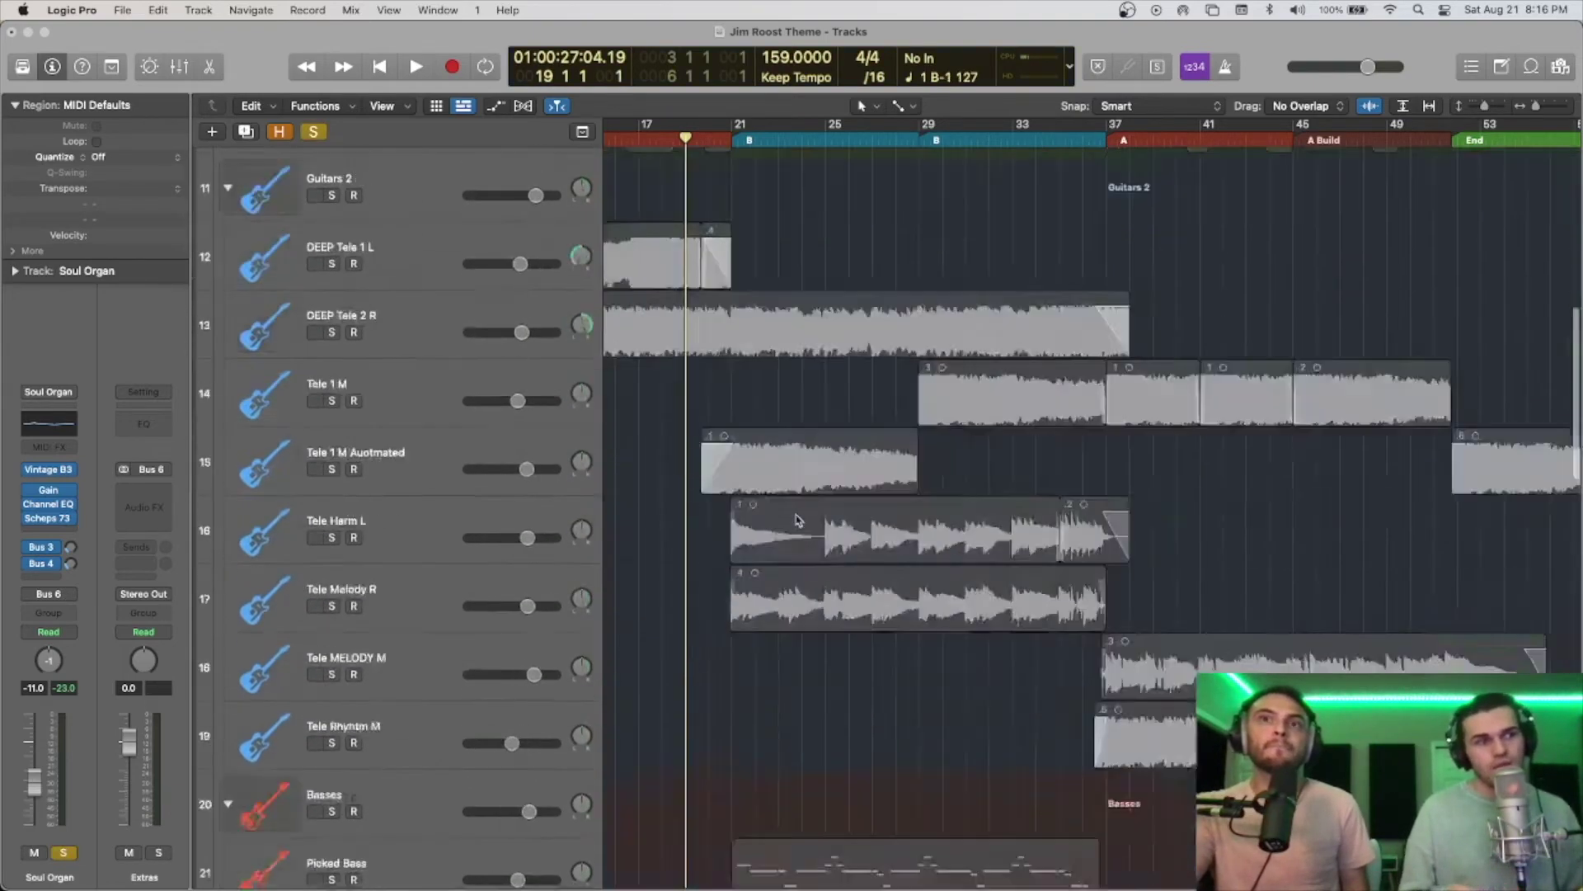
scroll(790, 527, "up", 12)
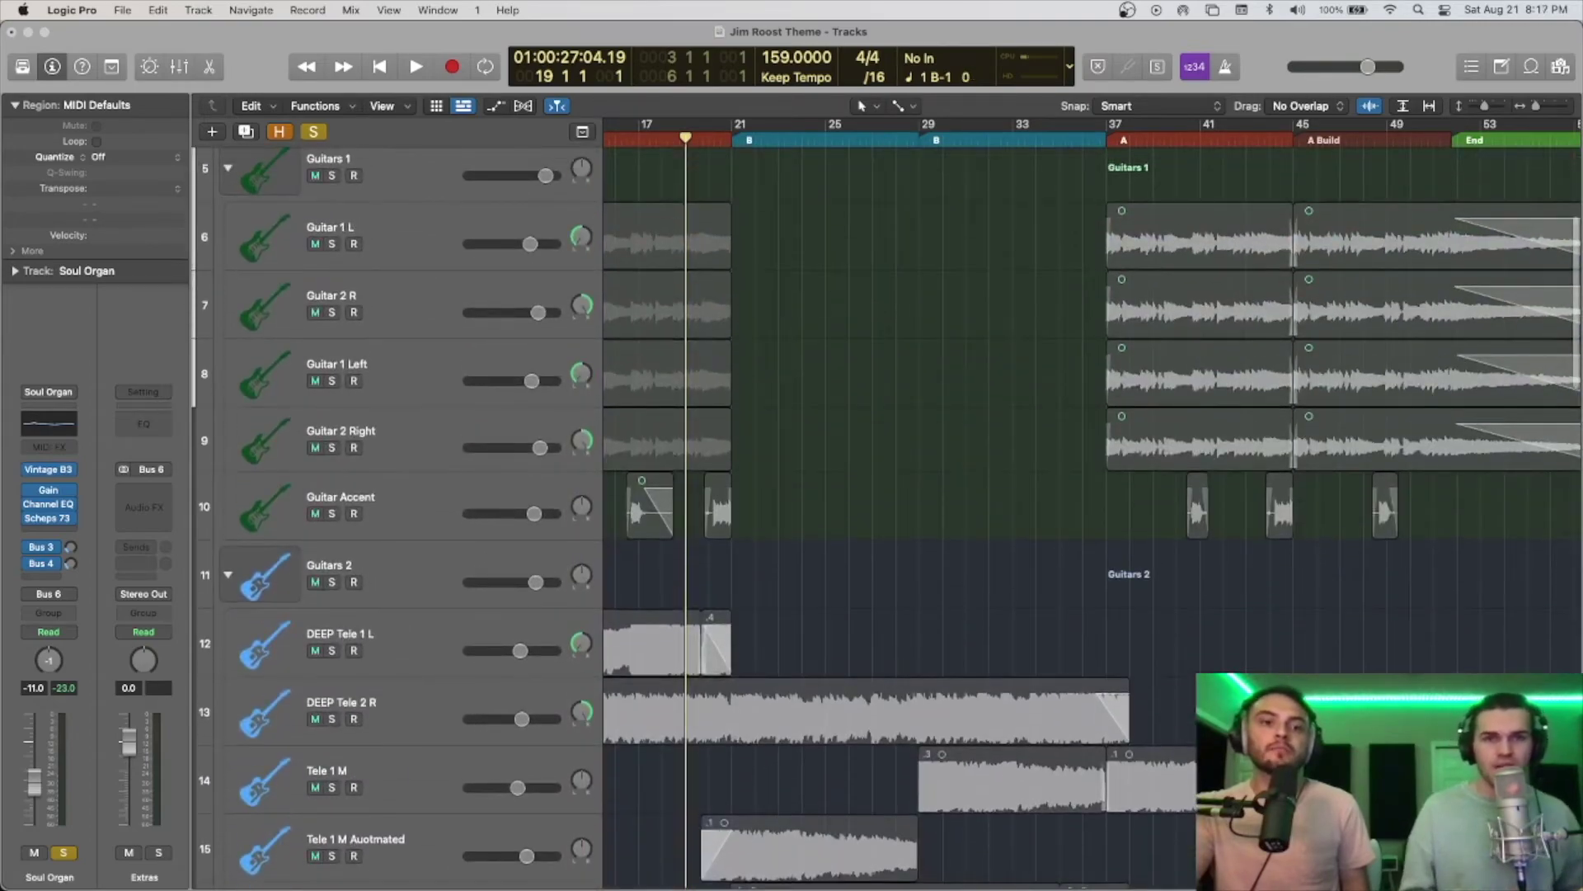
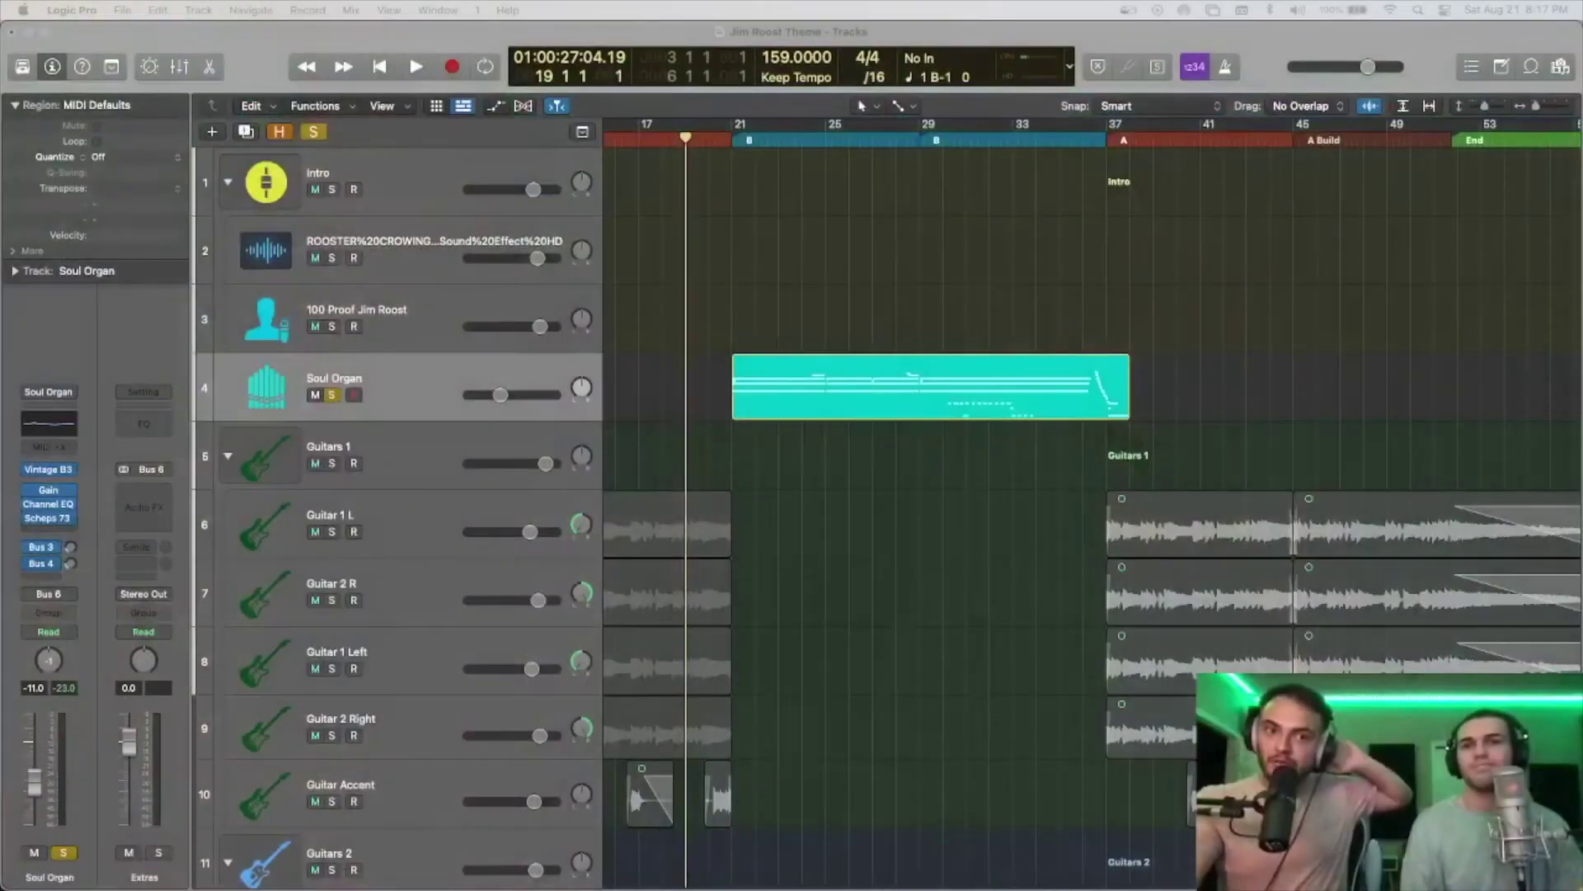
left_click(730, 142)
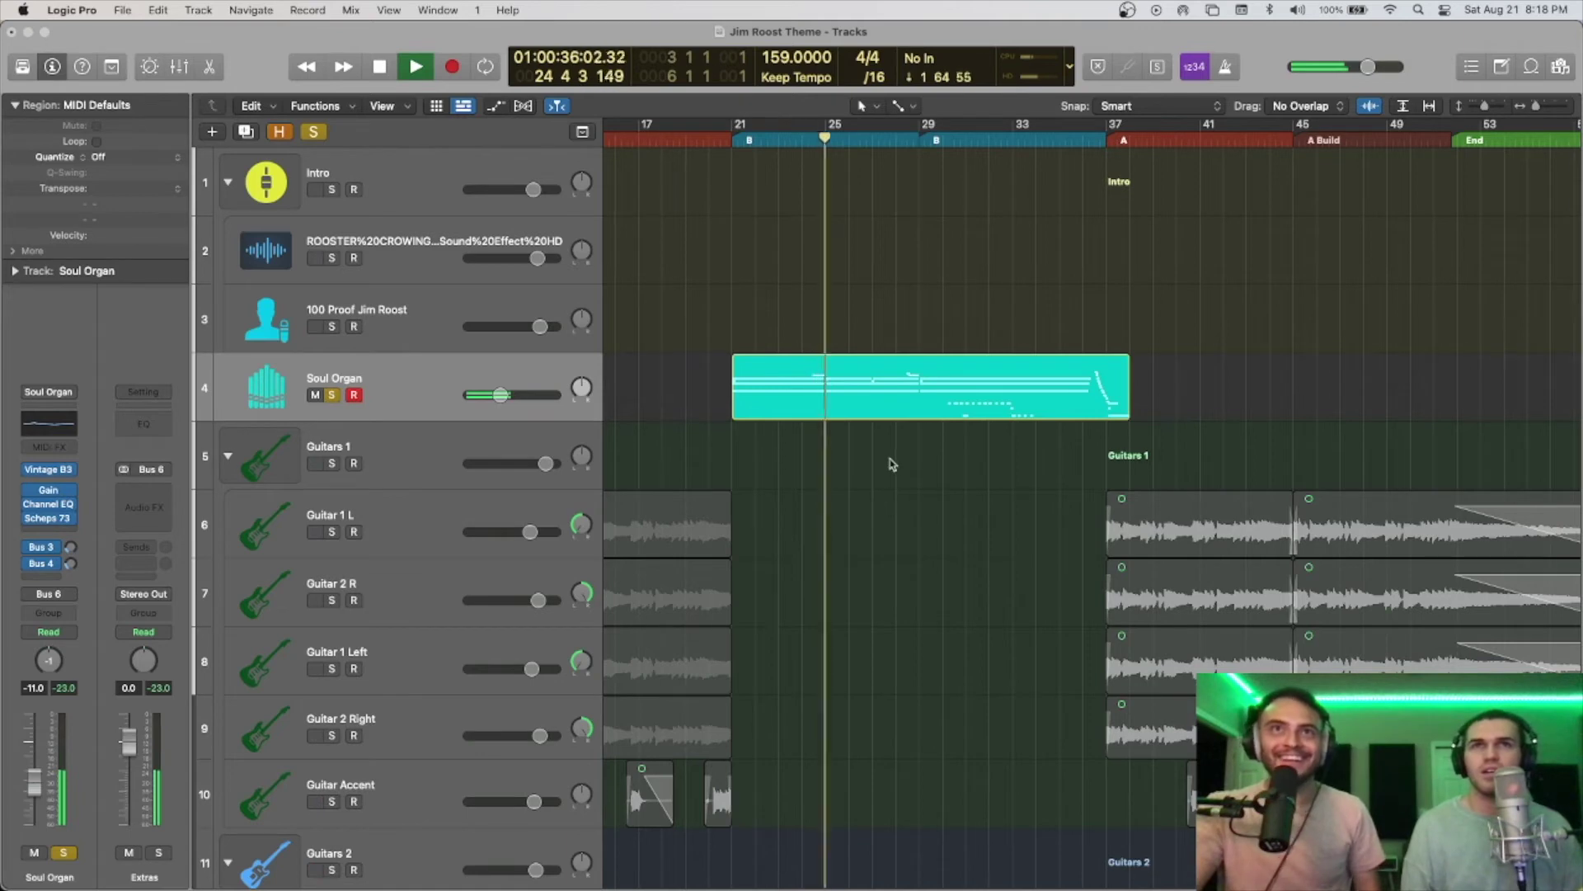
Step: Inspect the Scheps 73 plug-in and its Distorted Vocal preset on the Soul Organ during playback, and close it
left_click(389, 386)
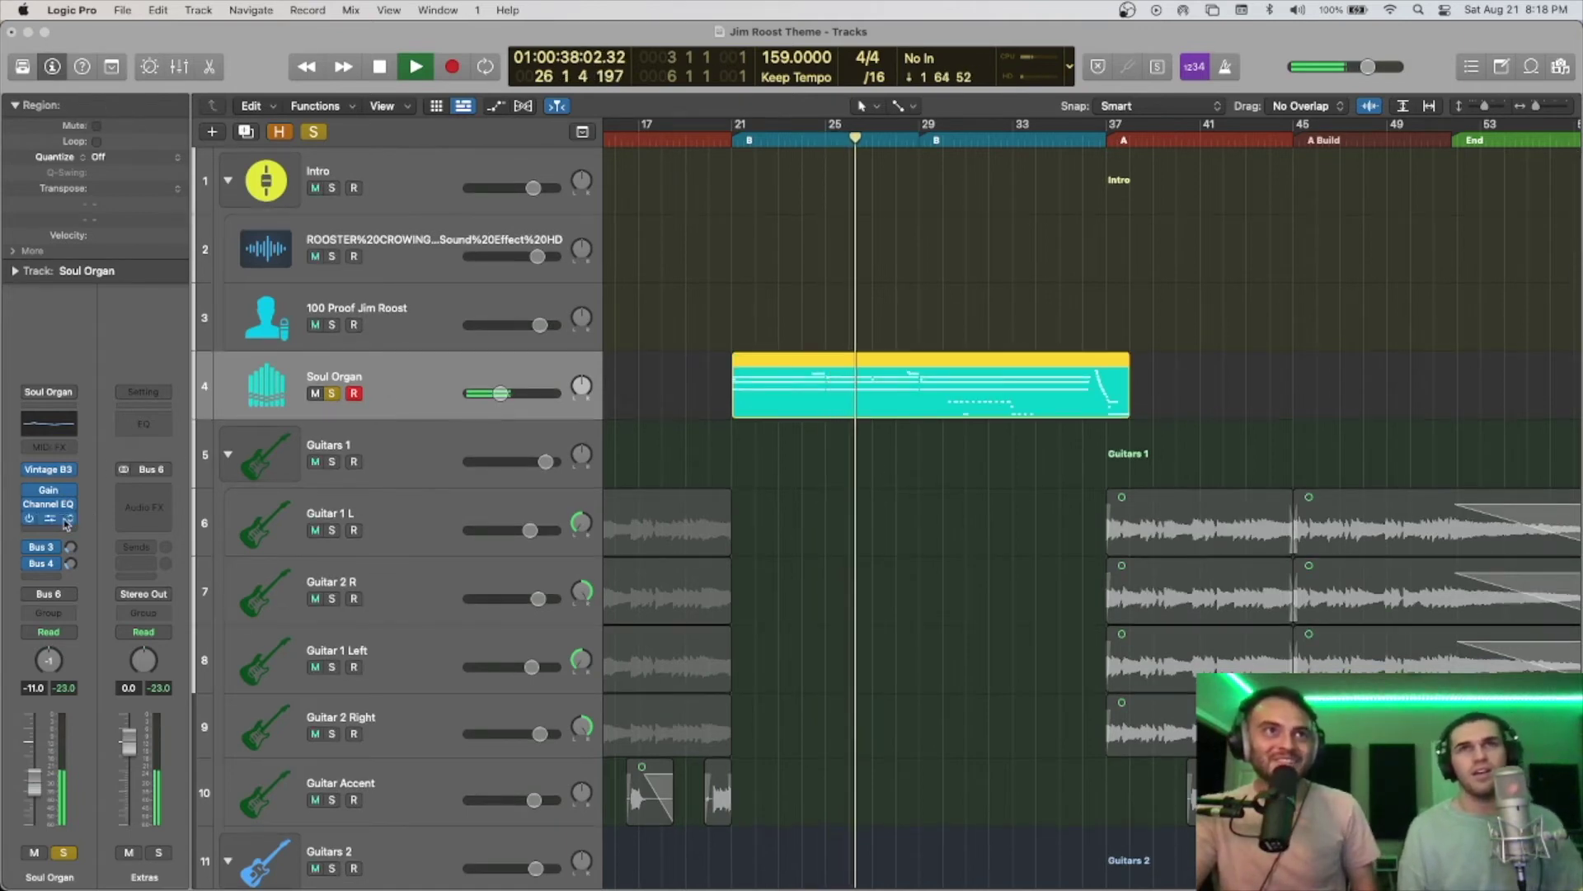
left_click(67, 519)
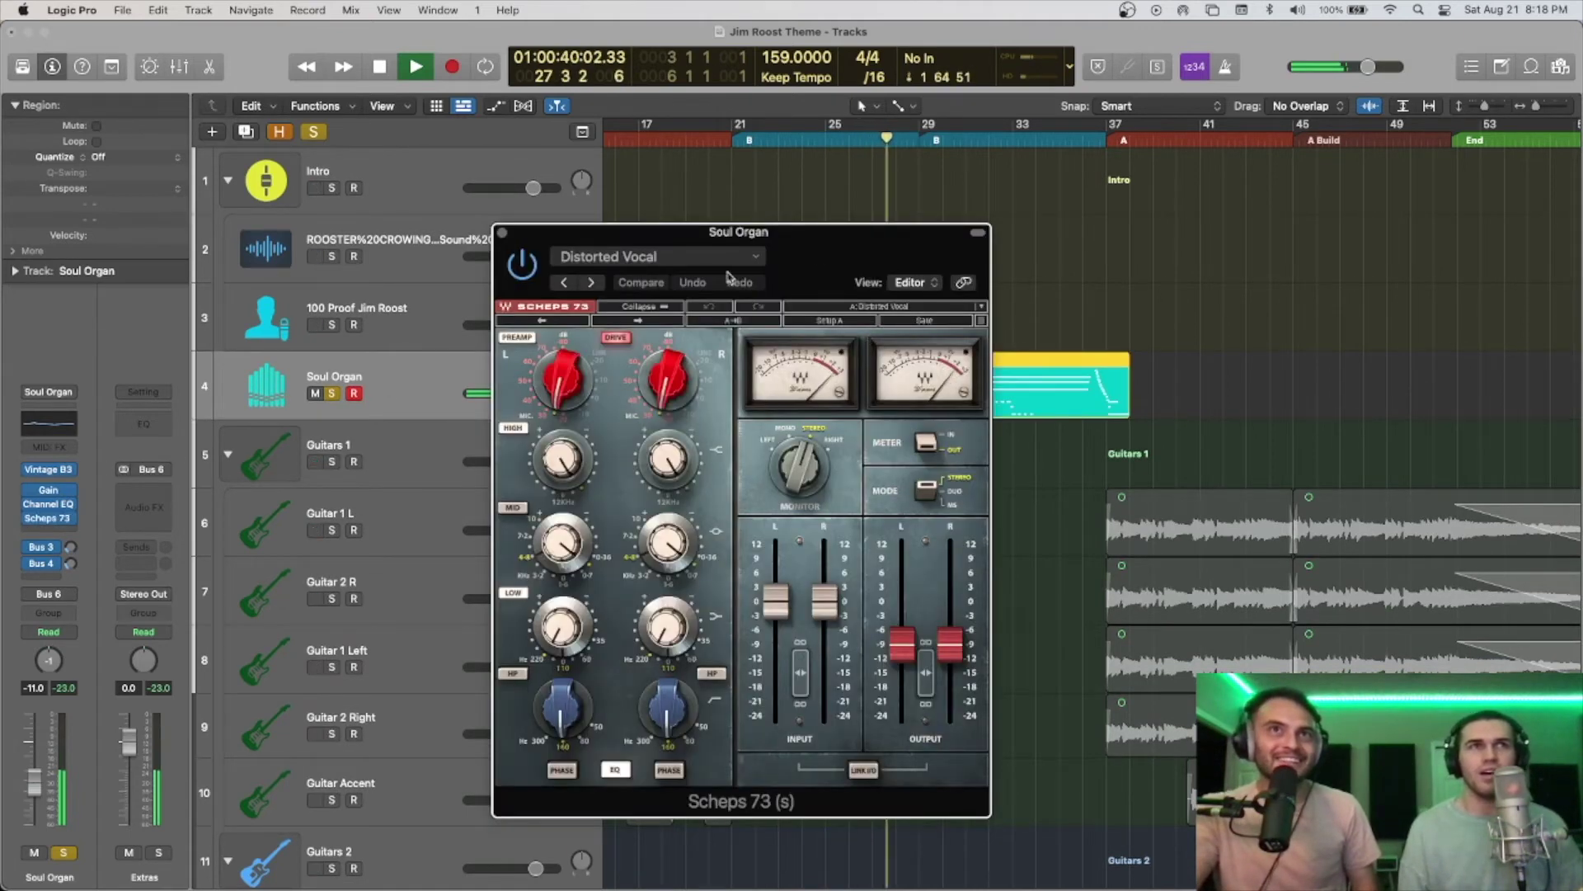
left_click_drag(838, 264, 856, 222)
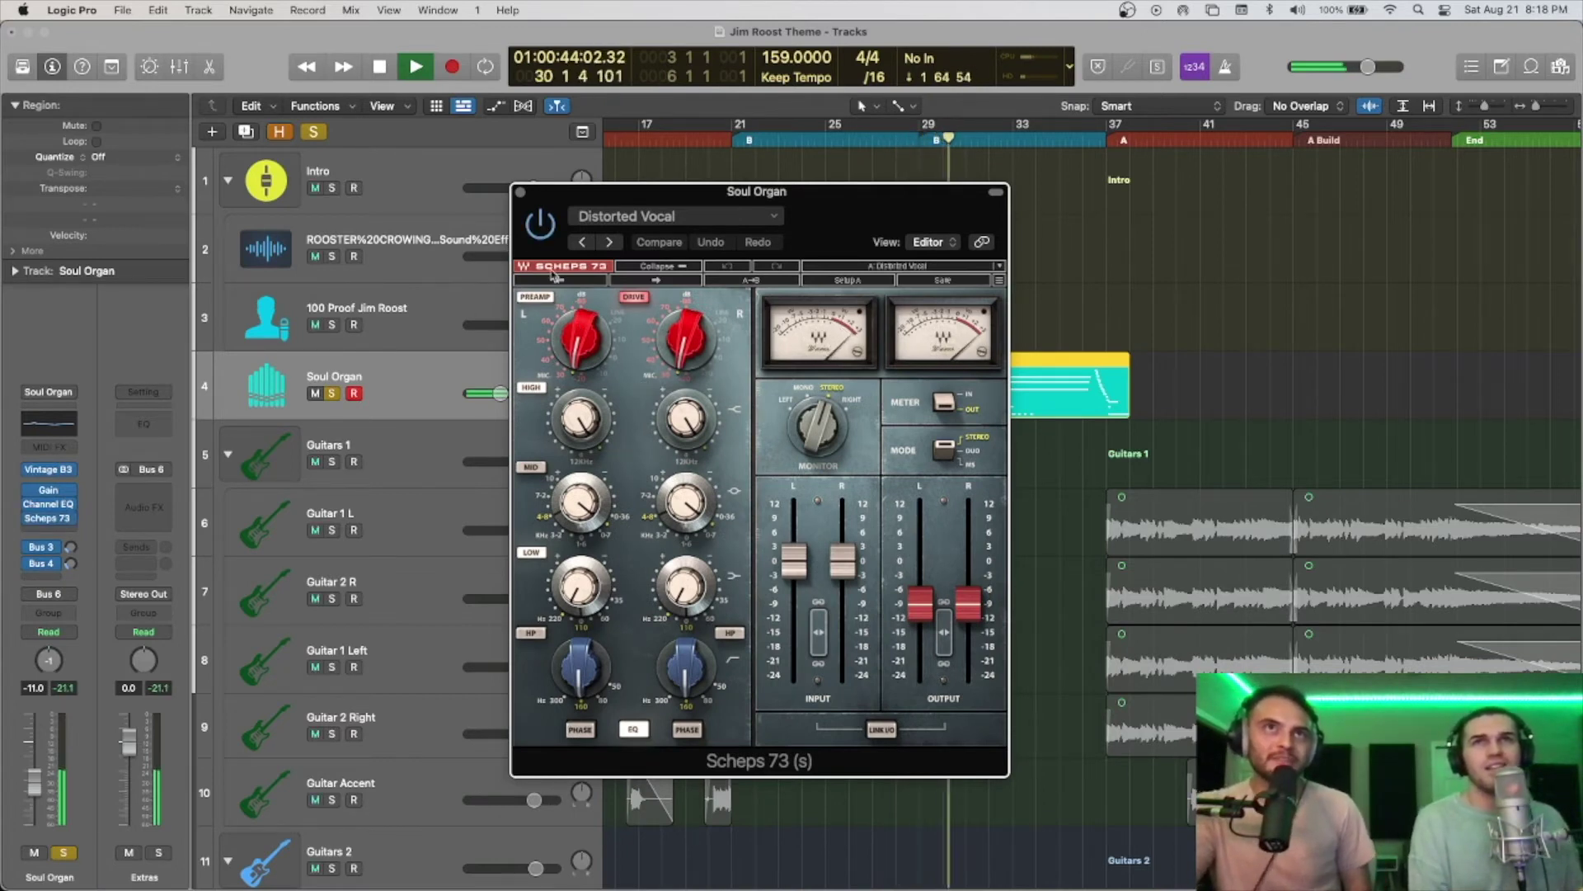
key("super+w")
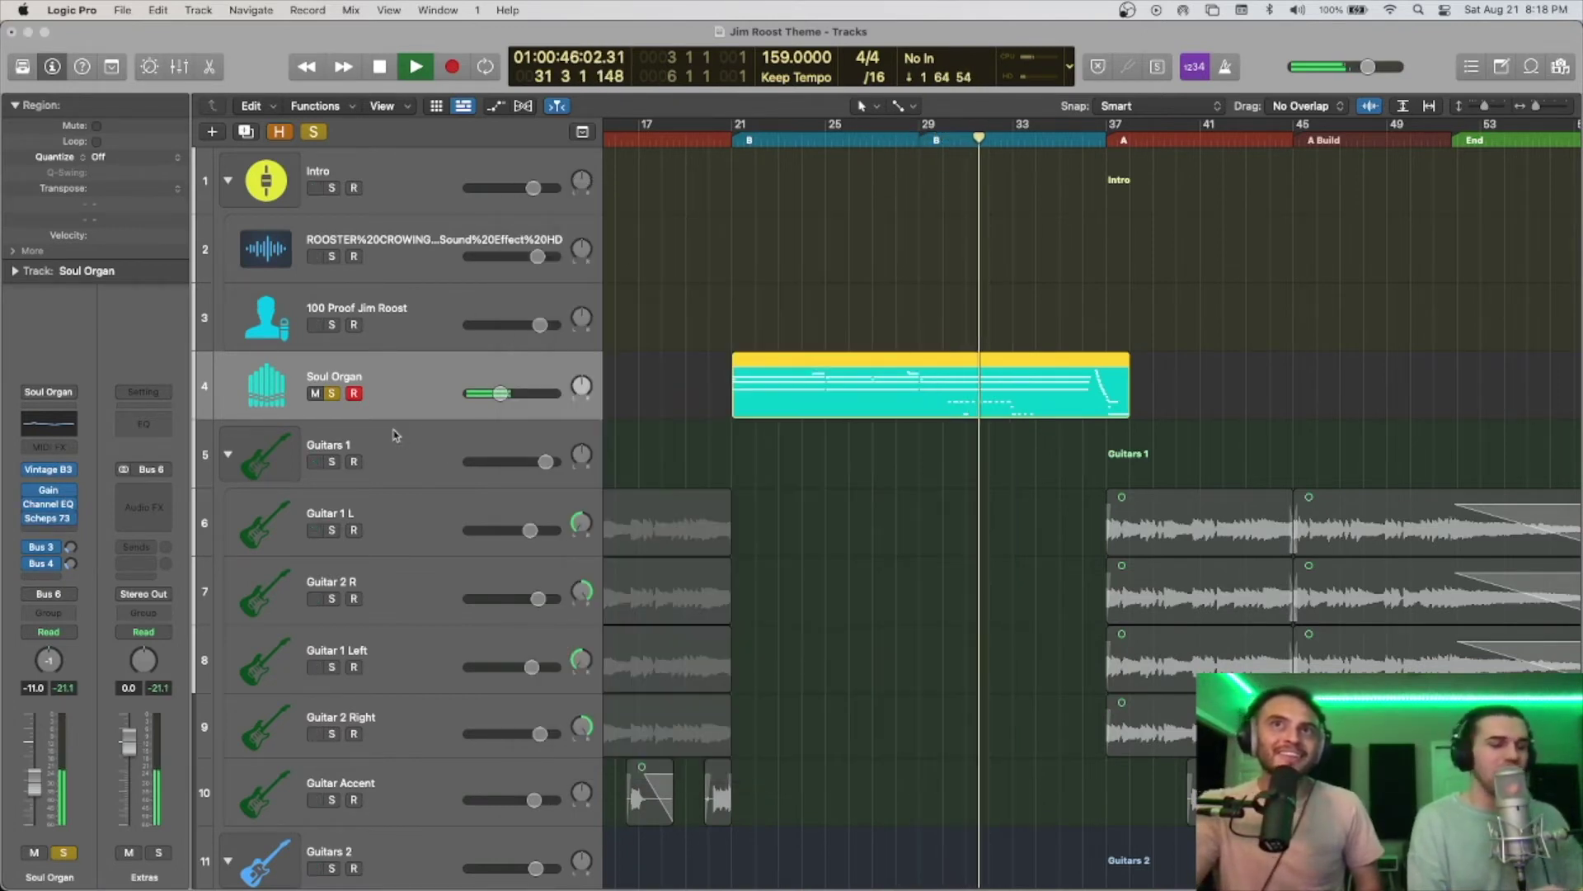
Step: Unsolo the Soul Organ, replay the B section from bar 21, and compare the mix by briefly muting and soloing the organ
left_click(332, 394)
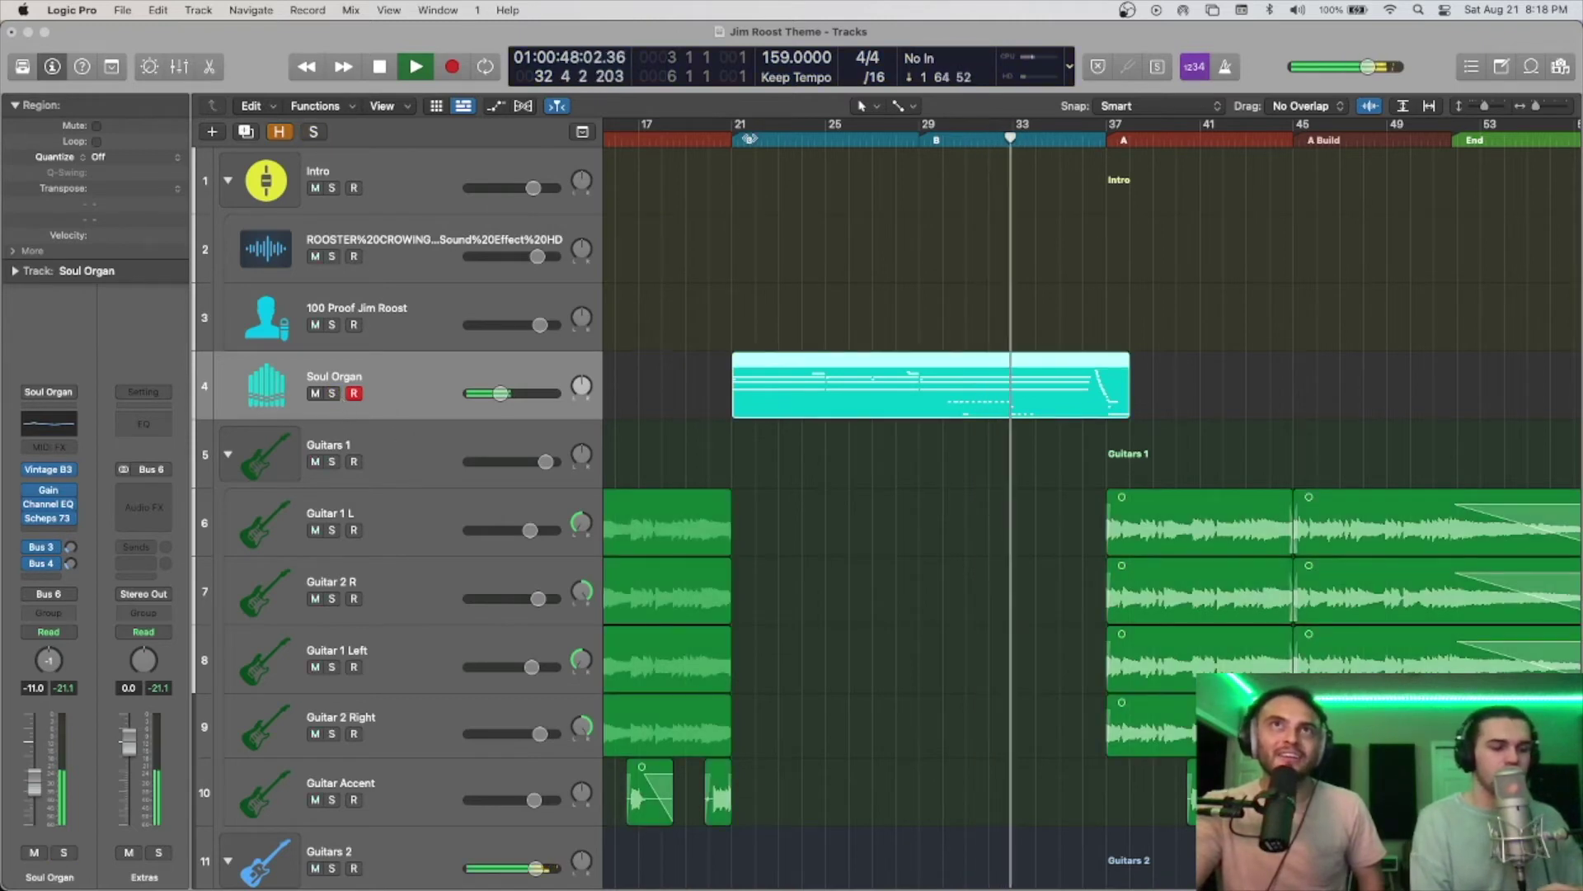
key("shift+space")
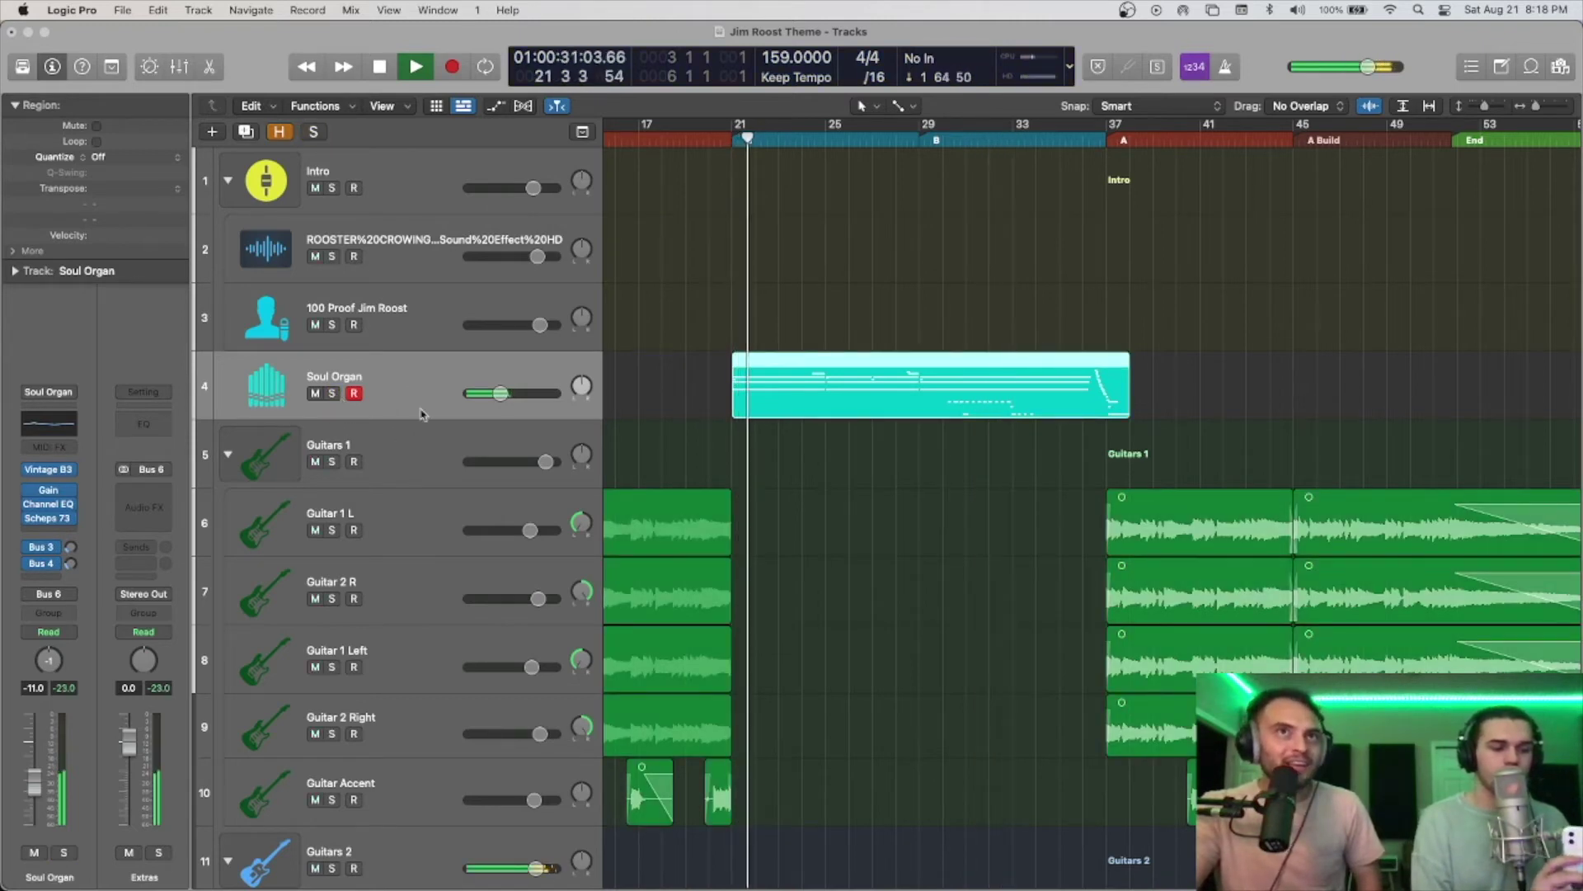
left_click(315, 393)
left_click(315, 394)
left_click(332, 394)
left_click(332, 393)
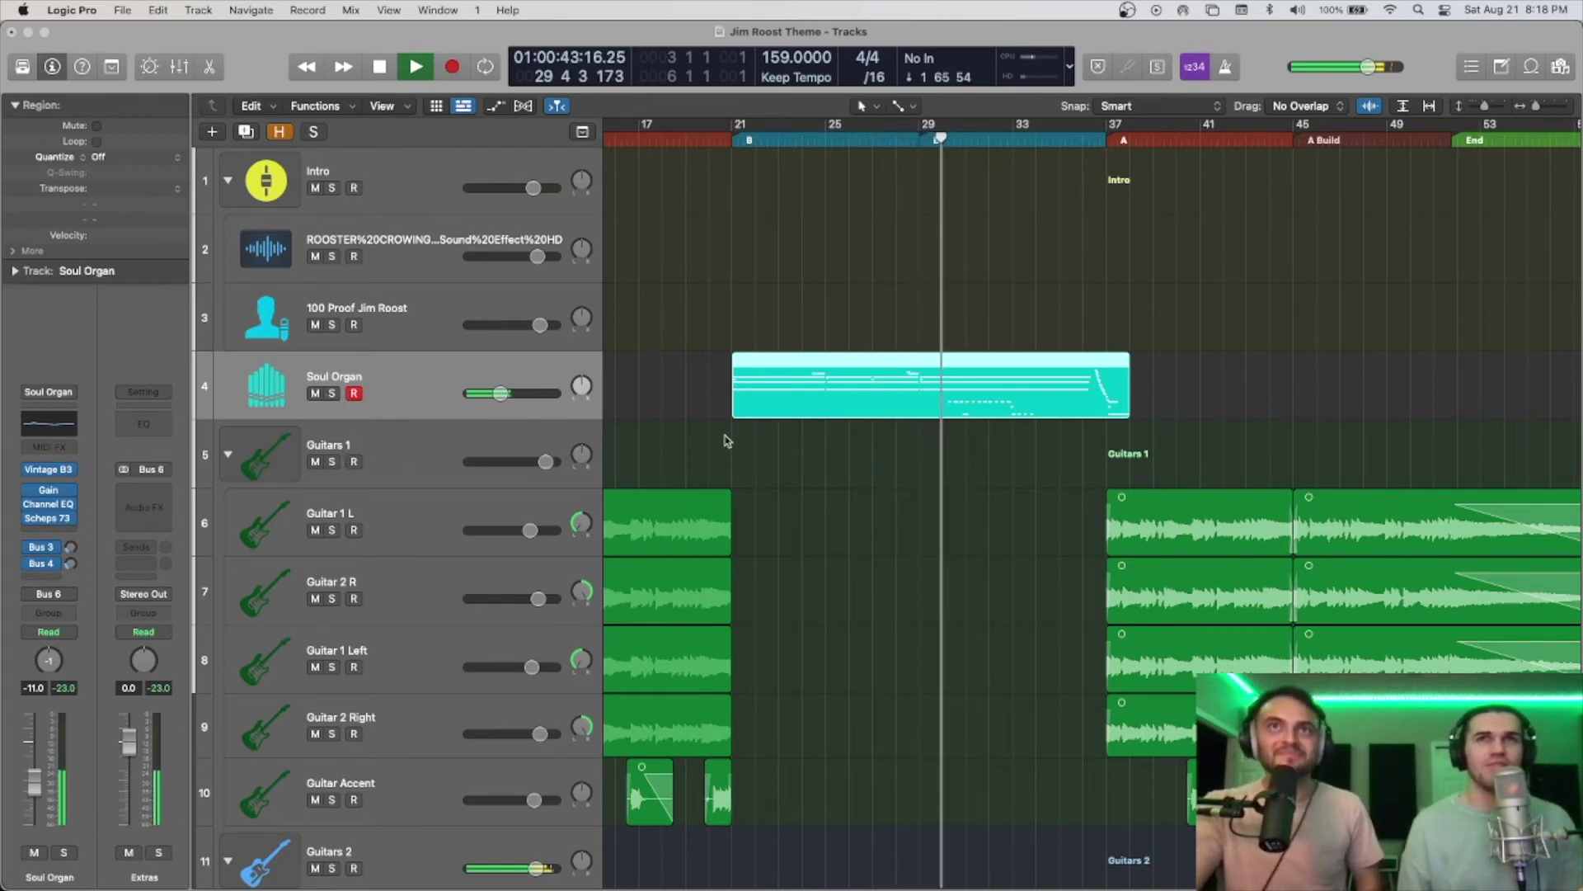
Step: Solo the Soul Organ again and examine the descending slide at its region's end, leading into the A section at bar 37
left_click(332, 395)
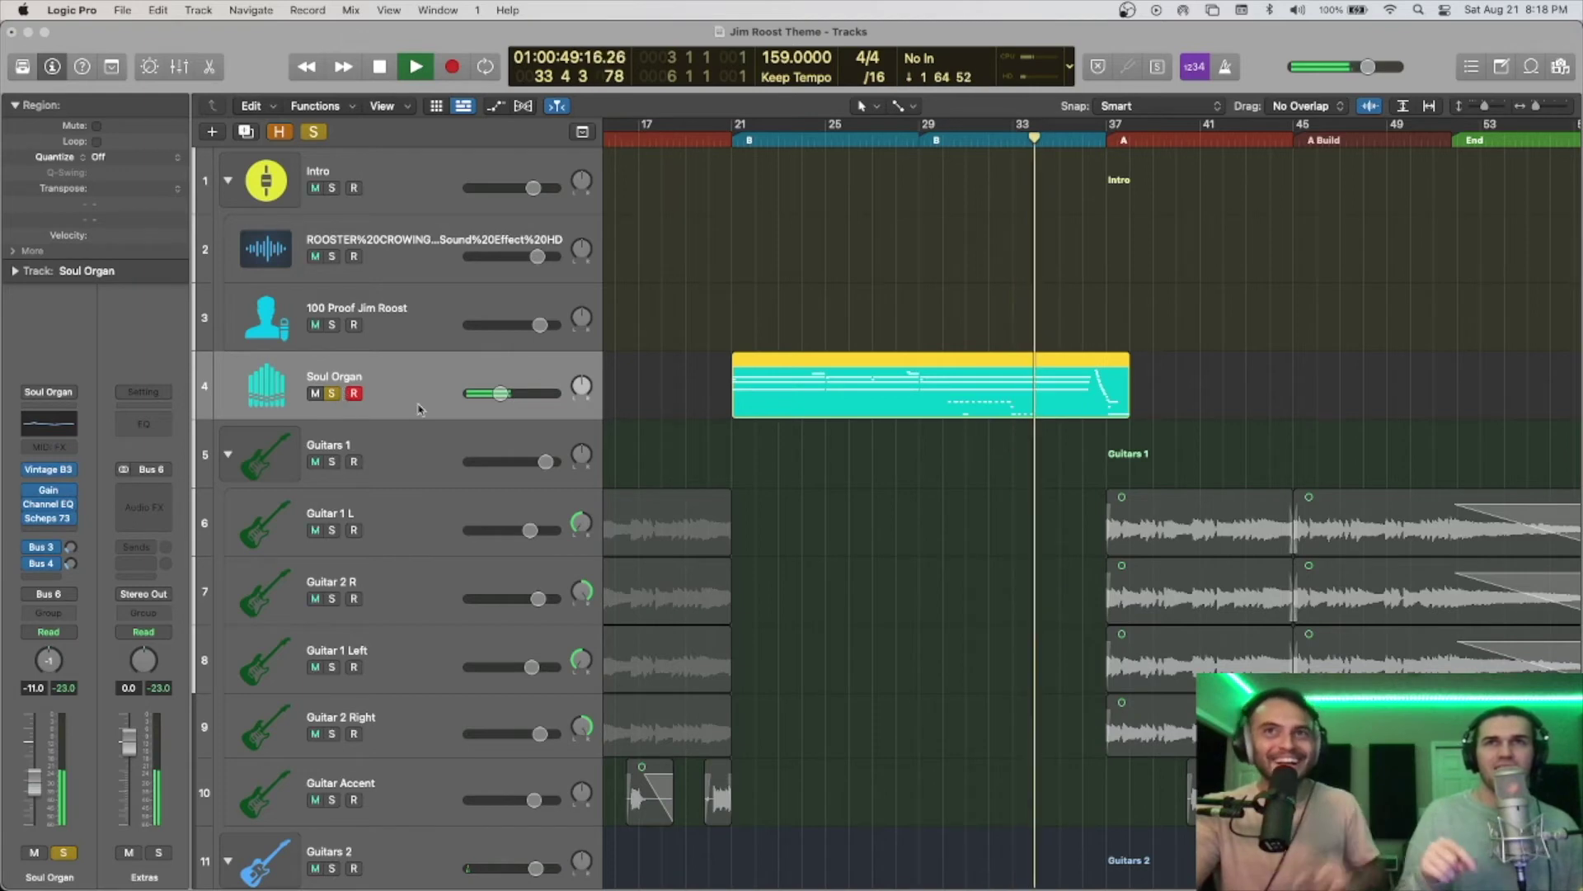
scroll(1178, 425, "up", 10)
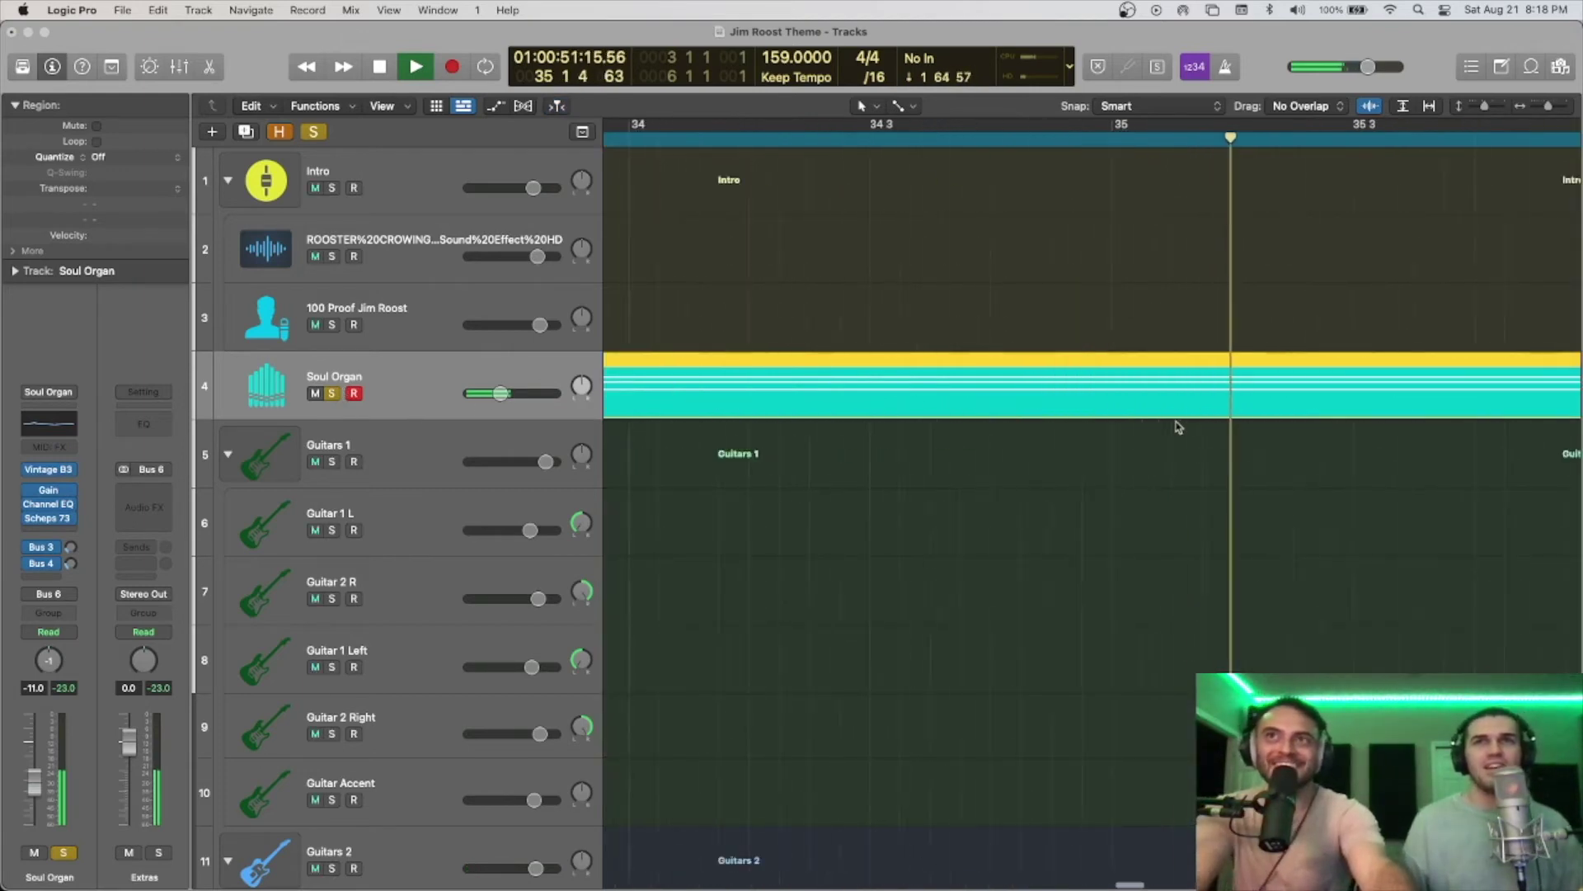
scroll(1034, 409, "up", 3)
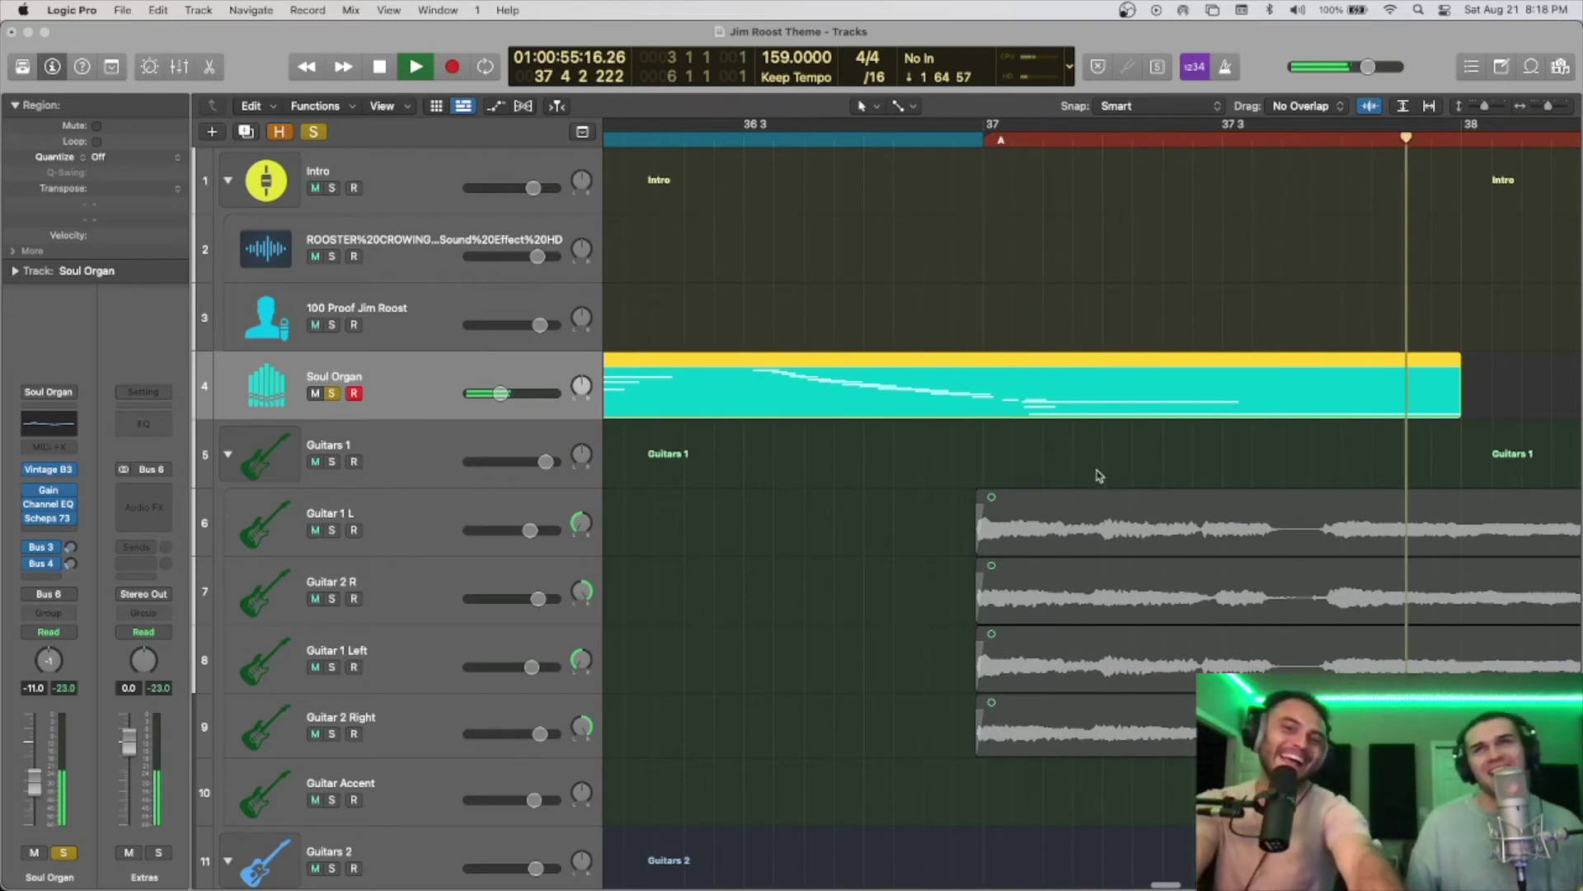
Step: Unsolo the Soul Organ and replay its descending slide in the full mix from just before bar 36
key("space")
scroll(823, 262, "down", 1)
scroll(822, 262, "down", 5)
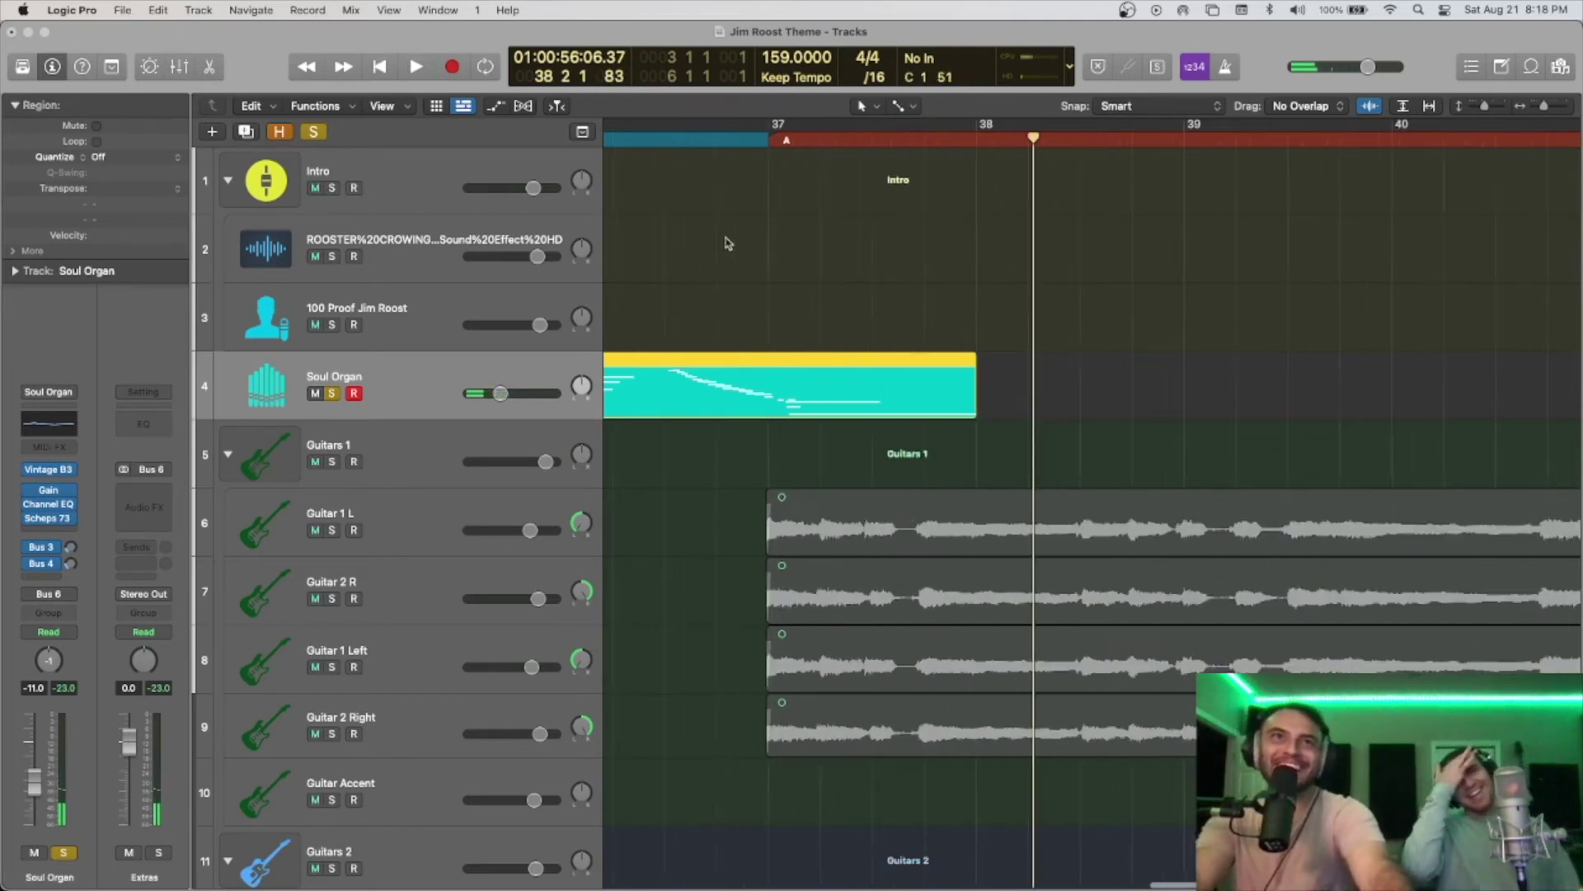
left_click(627, 138)
key("s")
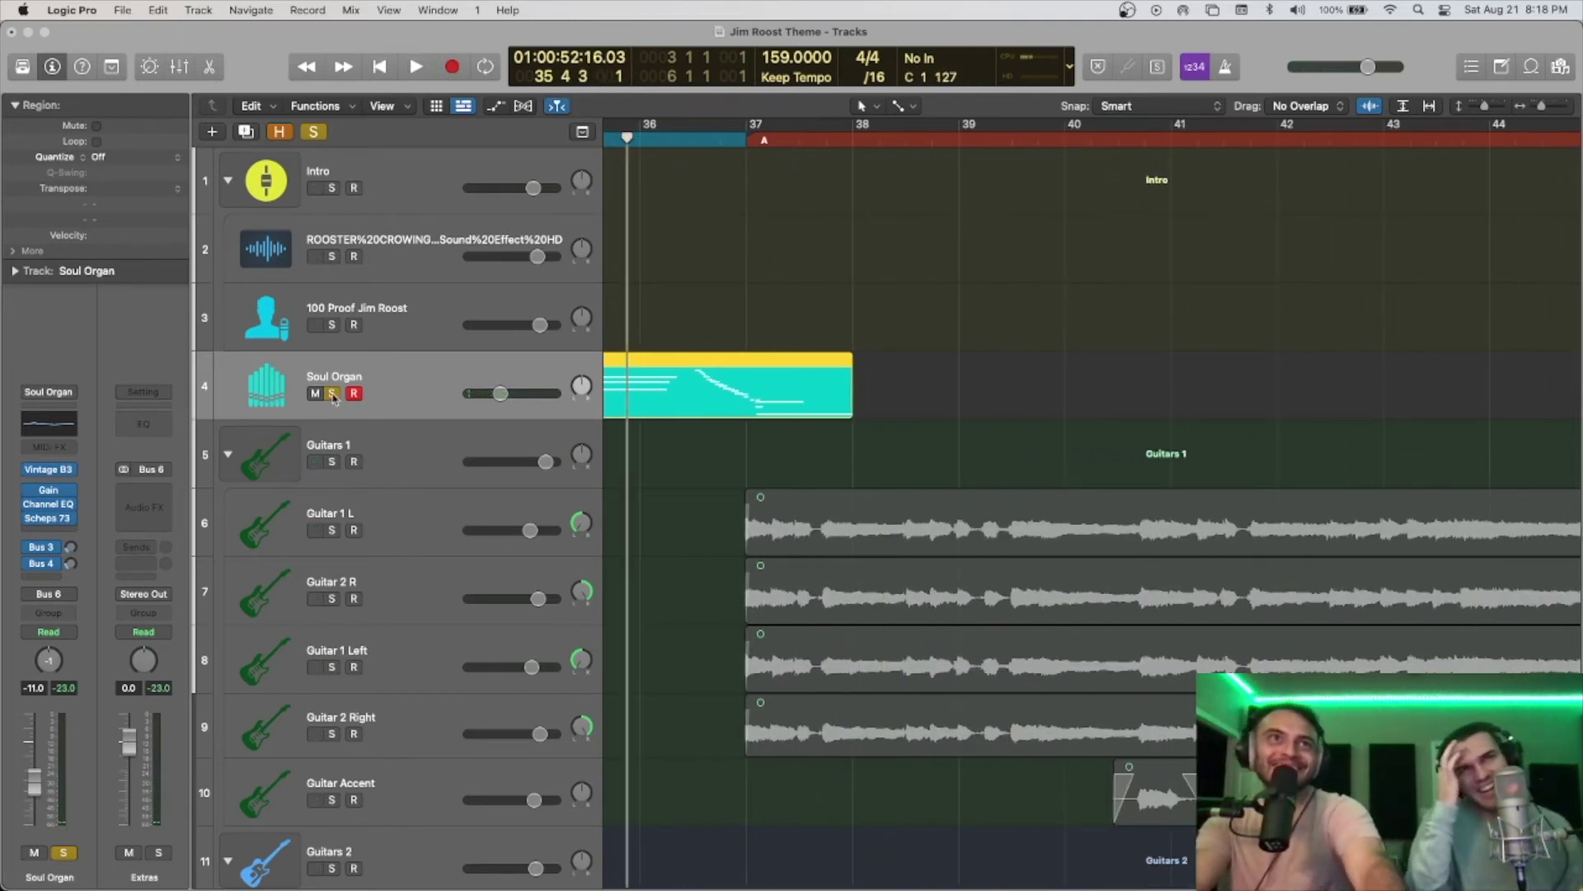
key("space")
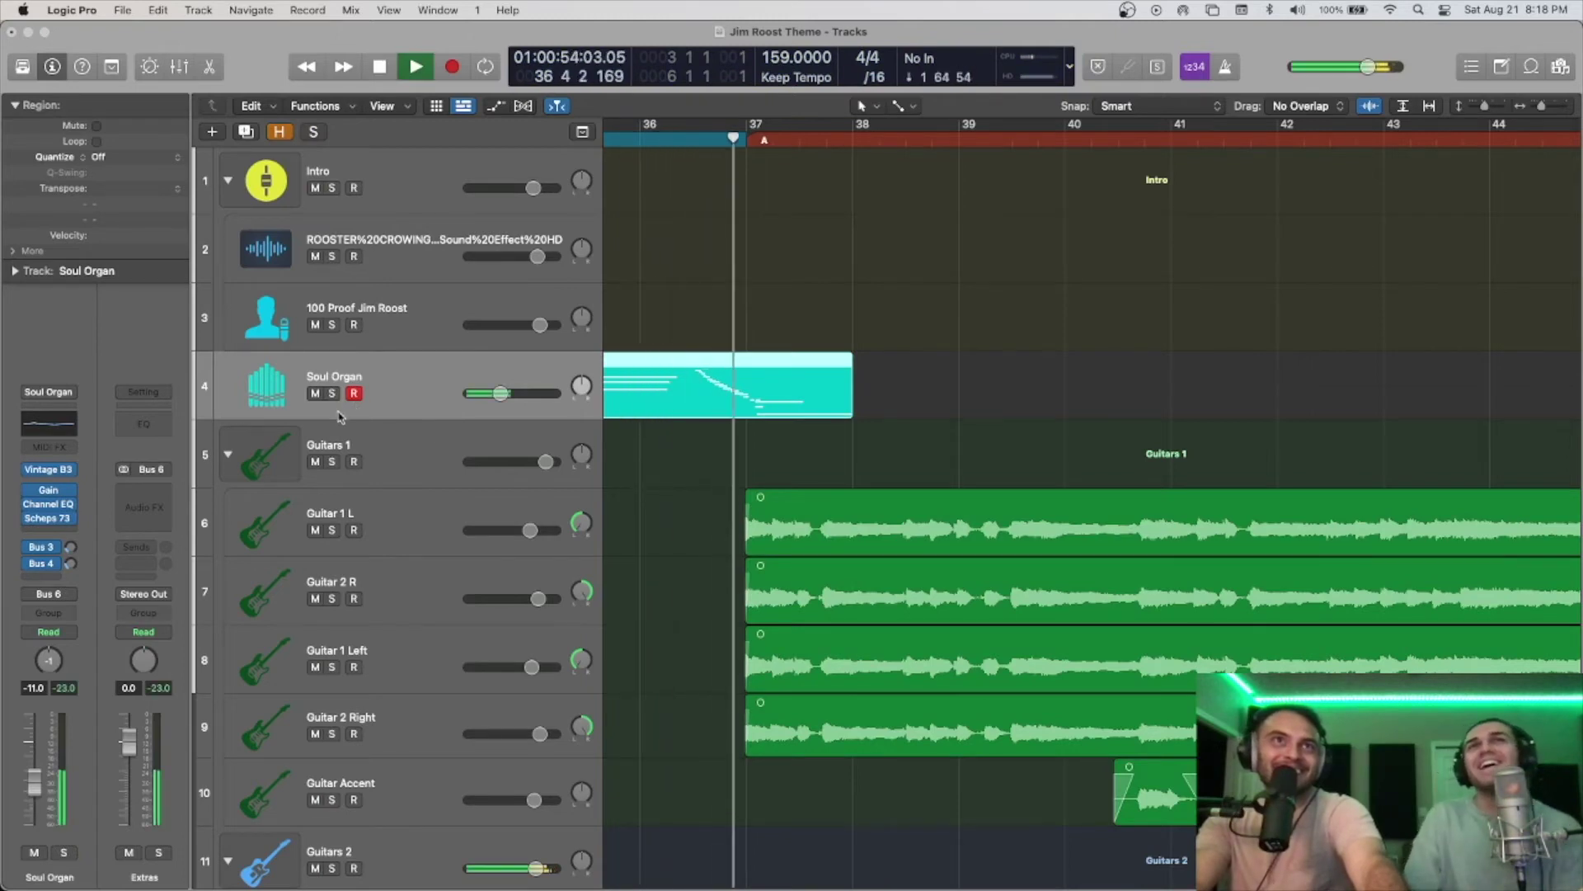
Step: Solo the Soul Organ again and play its slide through the A section start at bar 37
key("s")
key("space")
key("space")
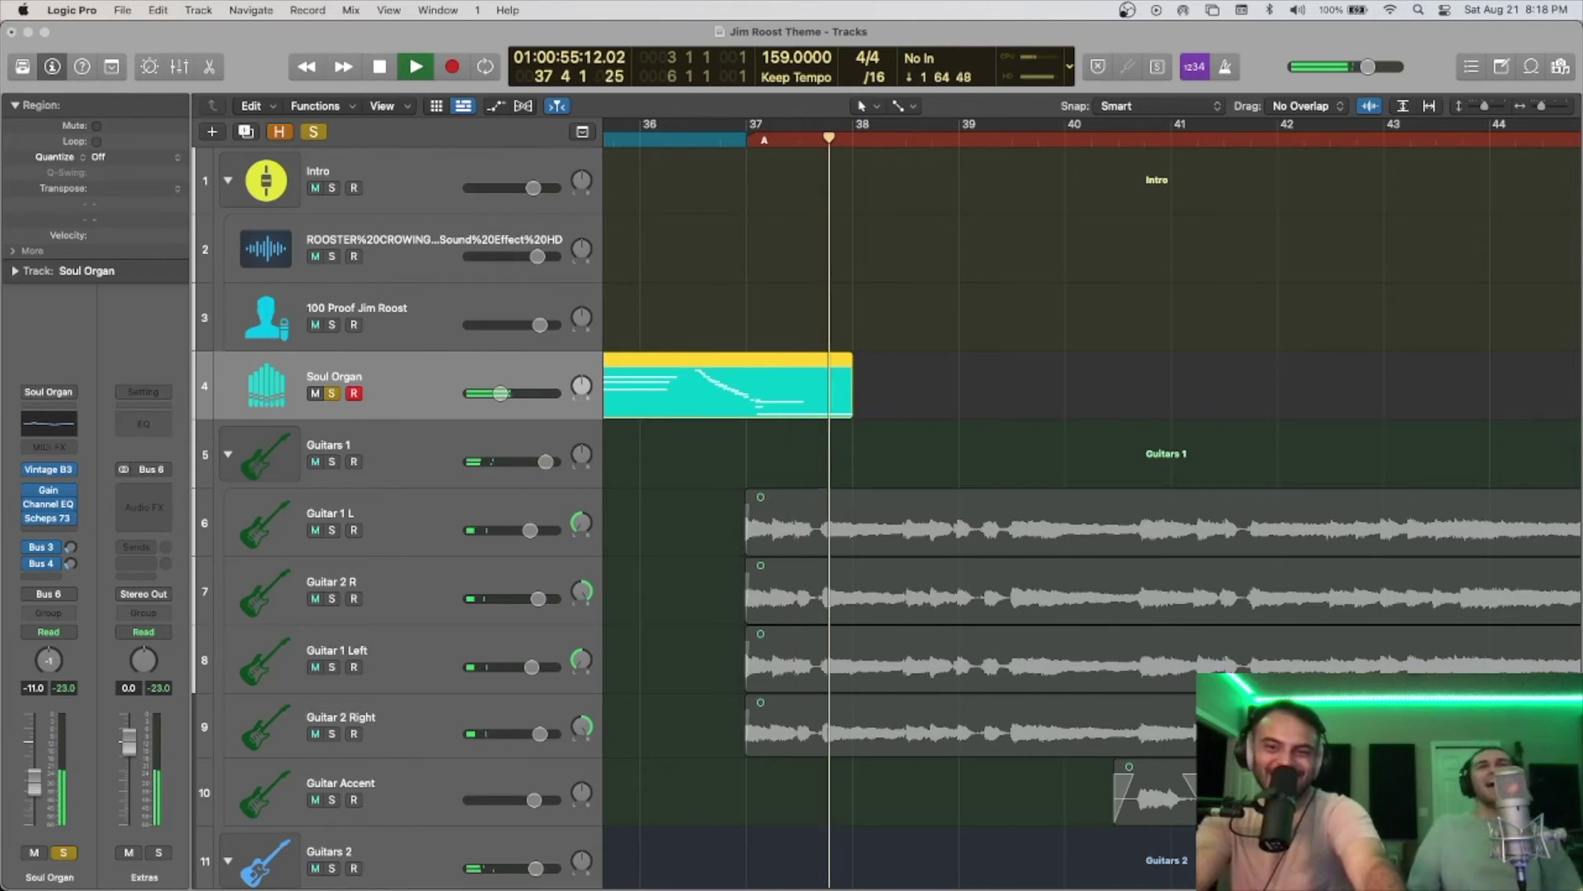
key("space")
Step: Fit the whole arrangement in view with shorter track rows and unsolo the Soul Organ
key("z")
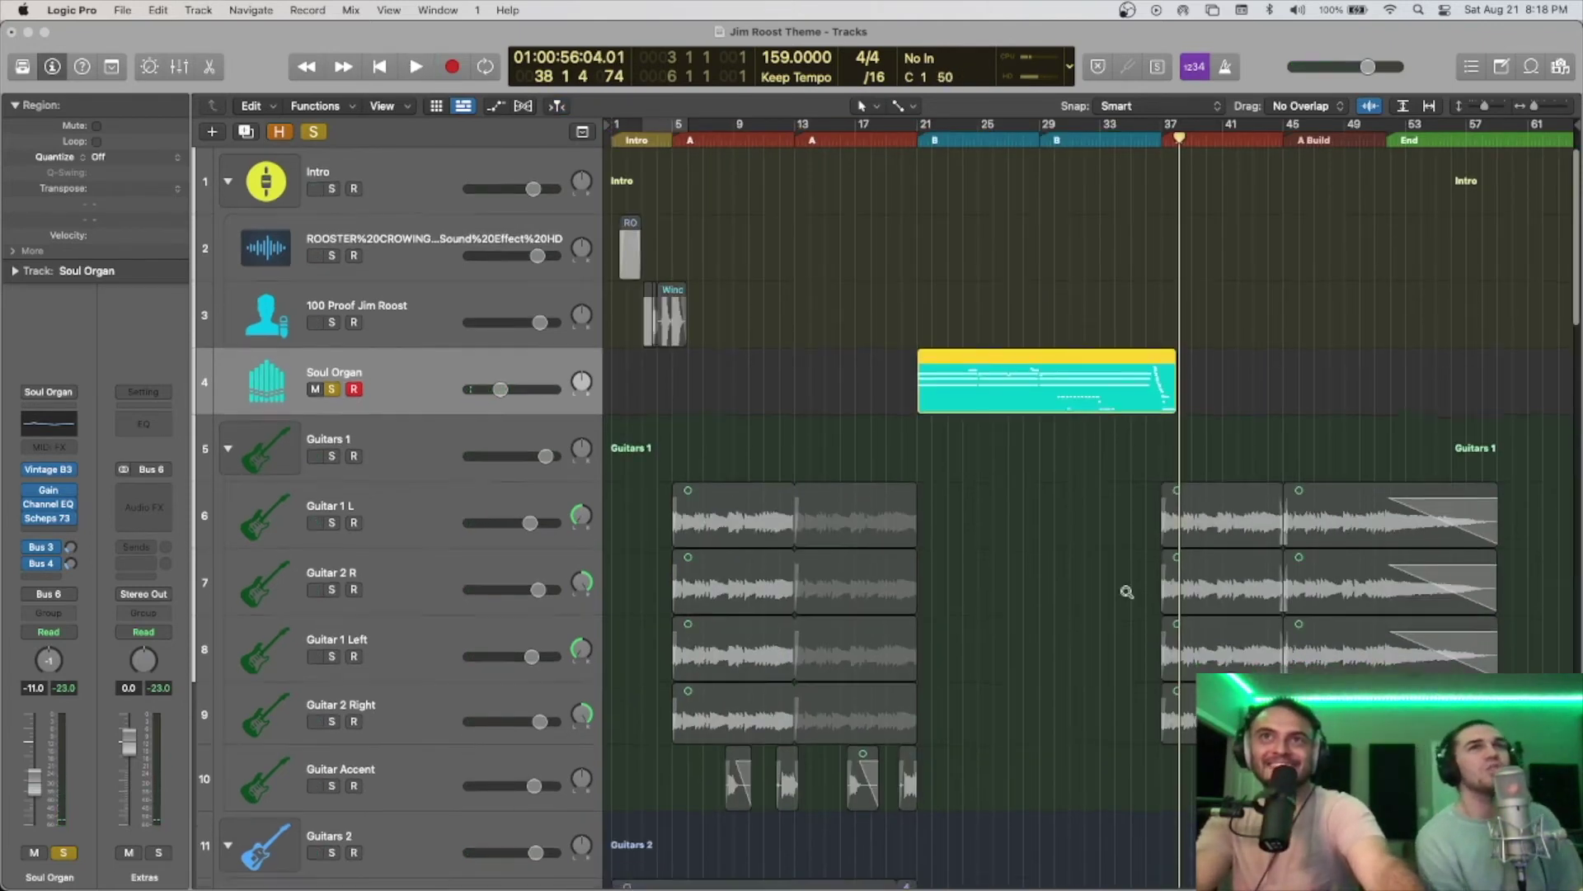
key("super+Up")
key("super+Up")
key("super+Up")
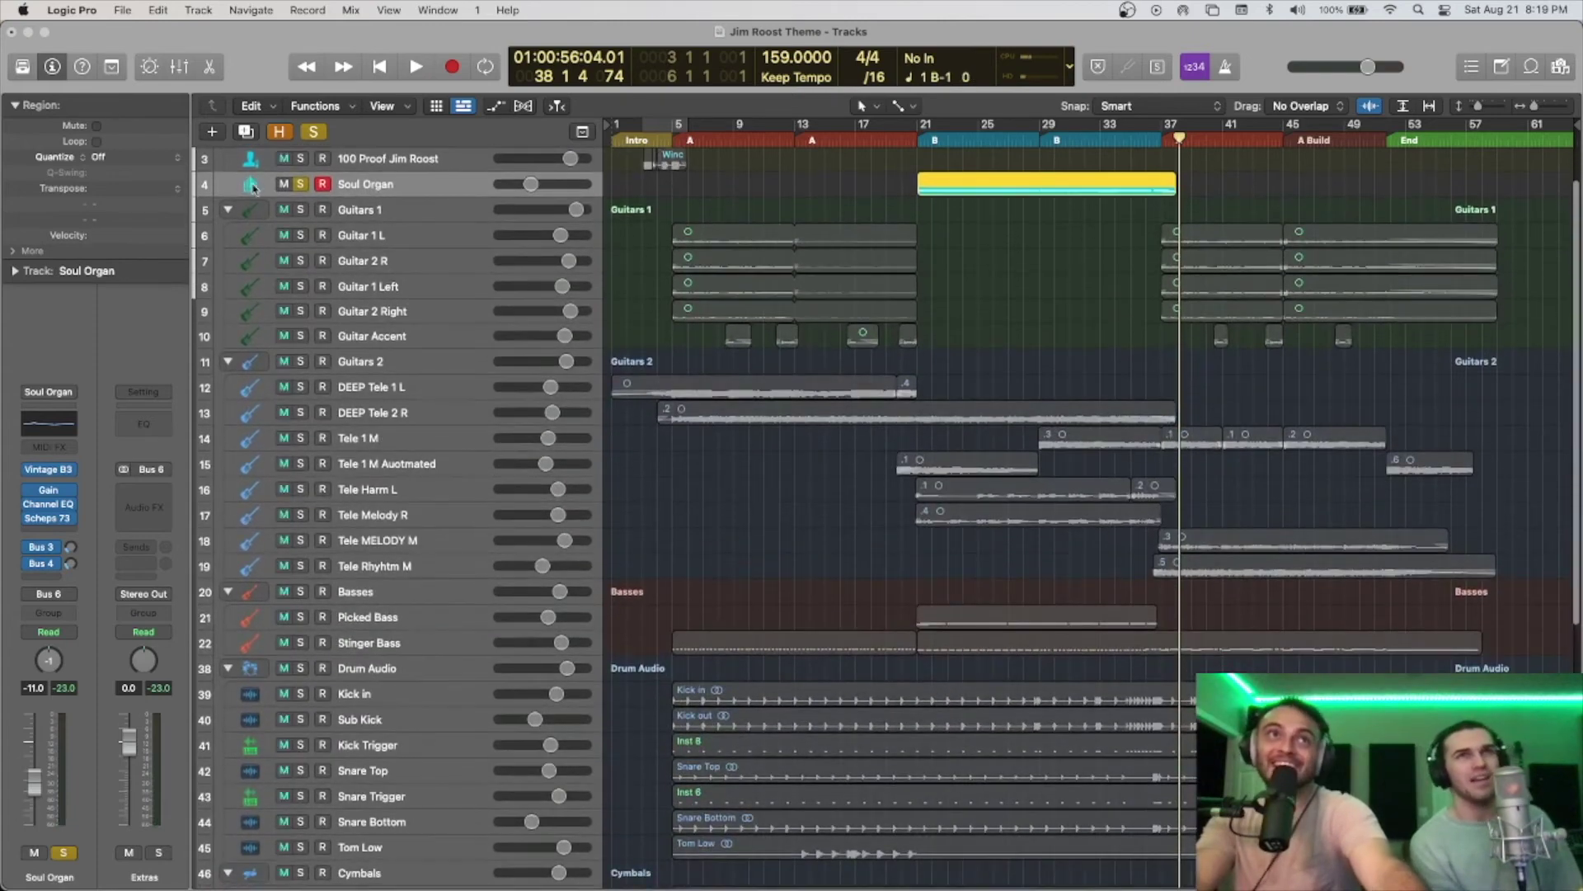
left_click(301, 186)
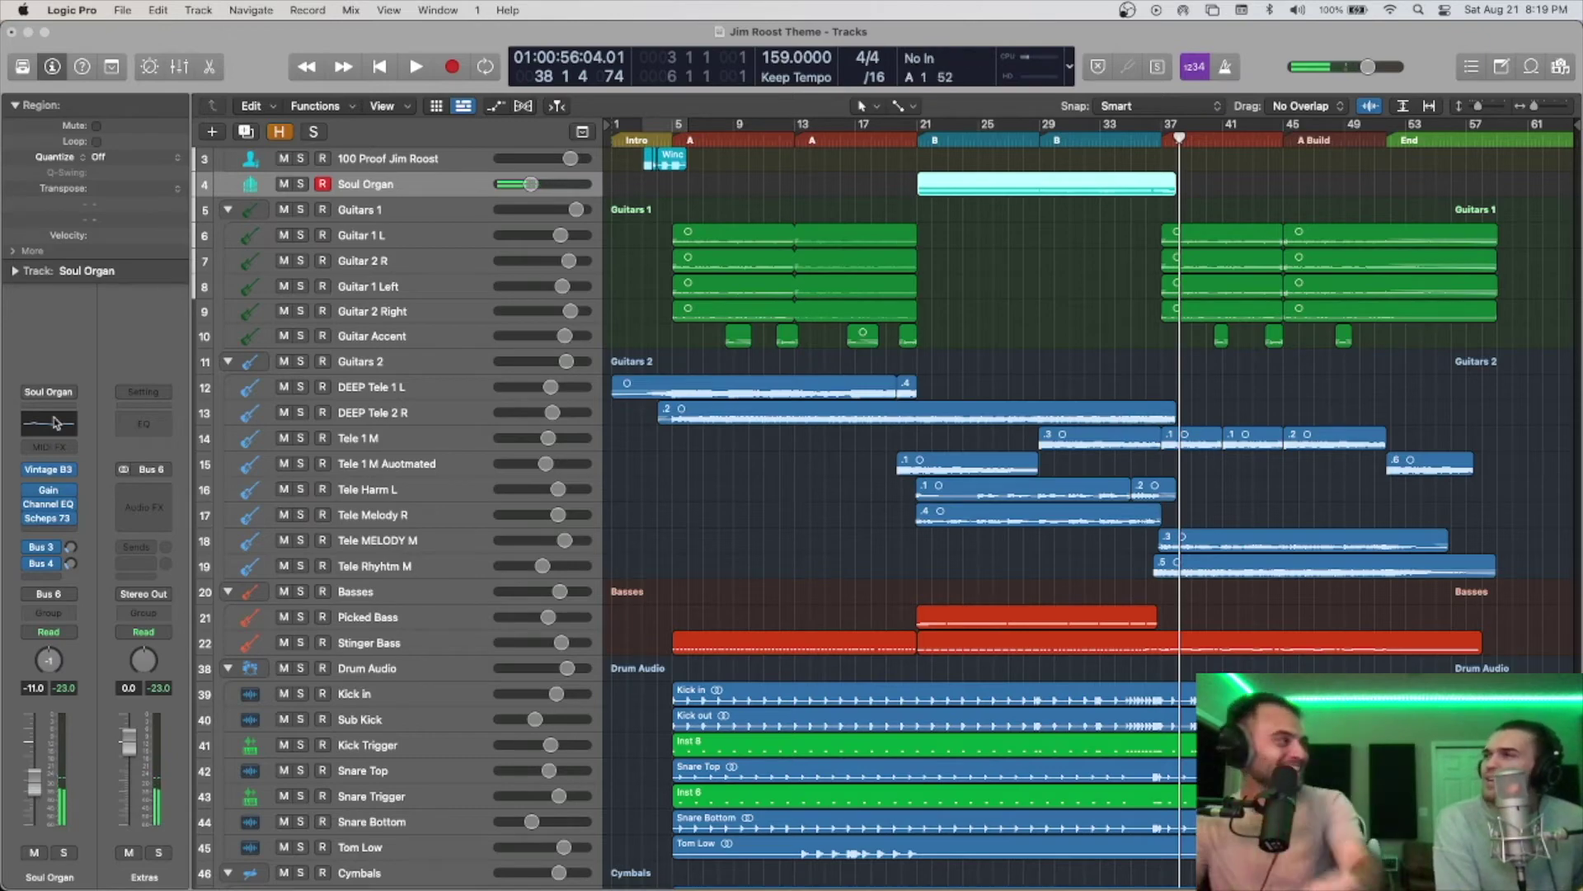
Step: Review the drum, cymbal, Drum Extras and FX tracks, placing the playhead at bar 50 in the A Build section
scroll(922, 348, "up", 2)
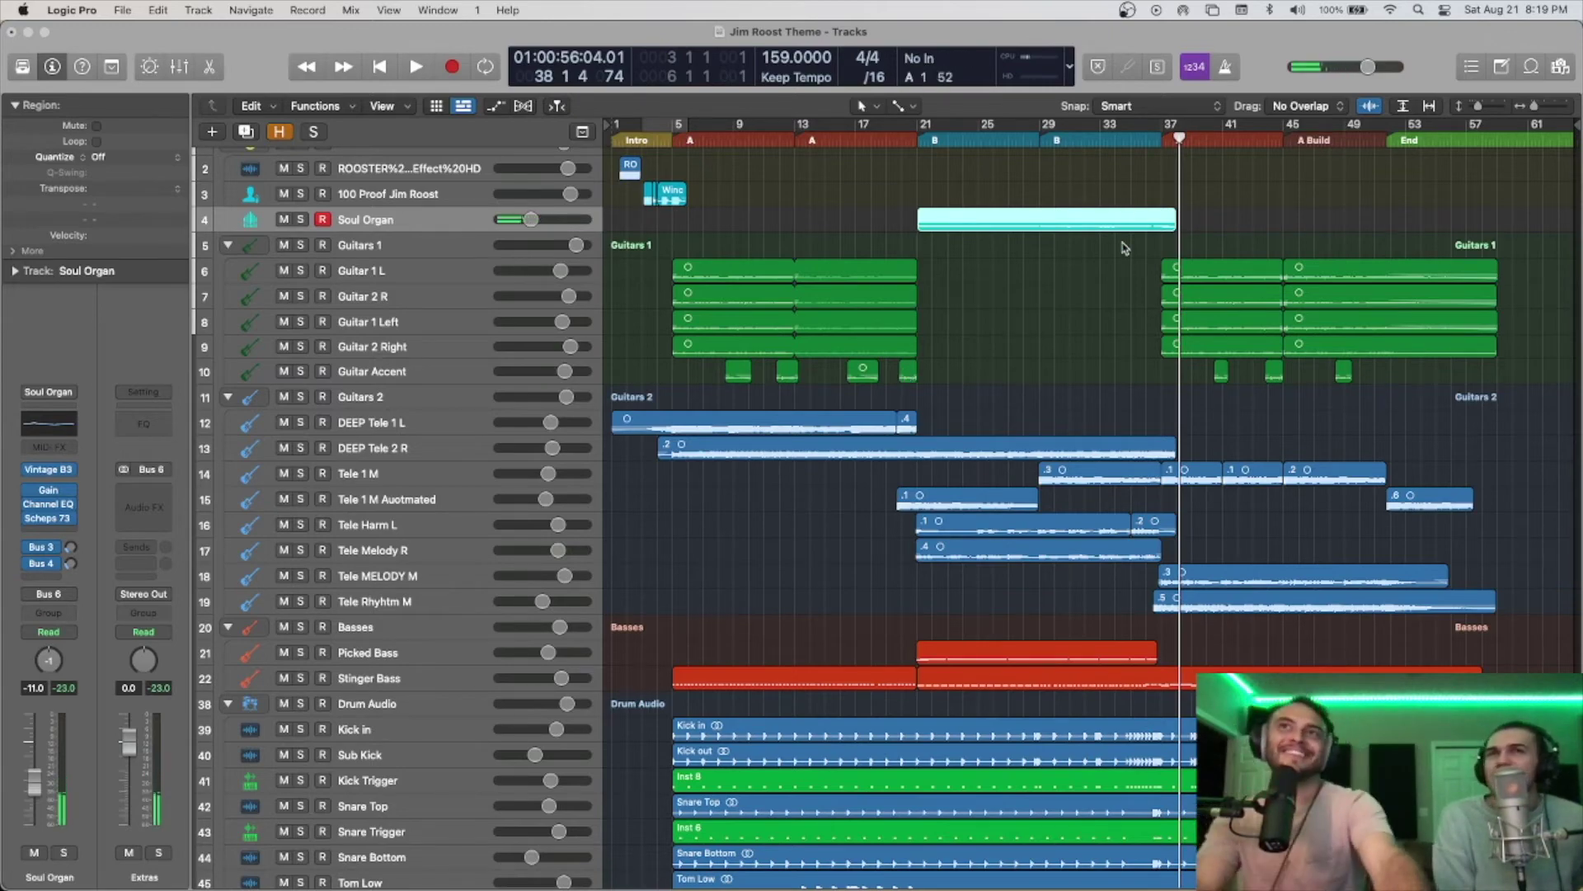
scroll(997, 428, "up", 5)
scroll(969, 408, "down", 20)
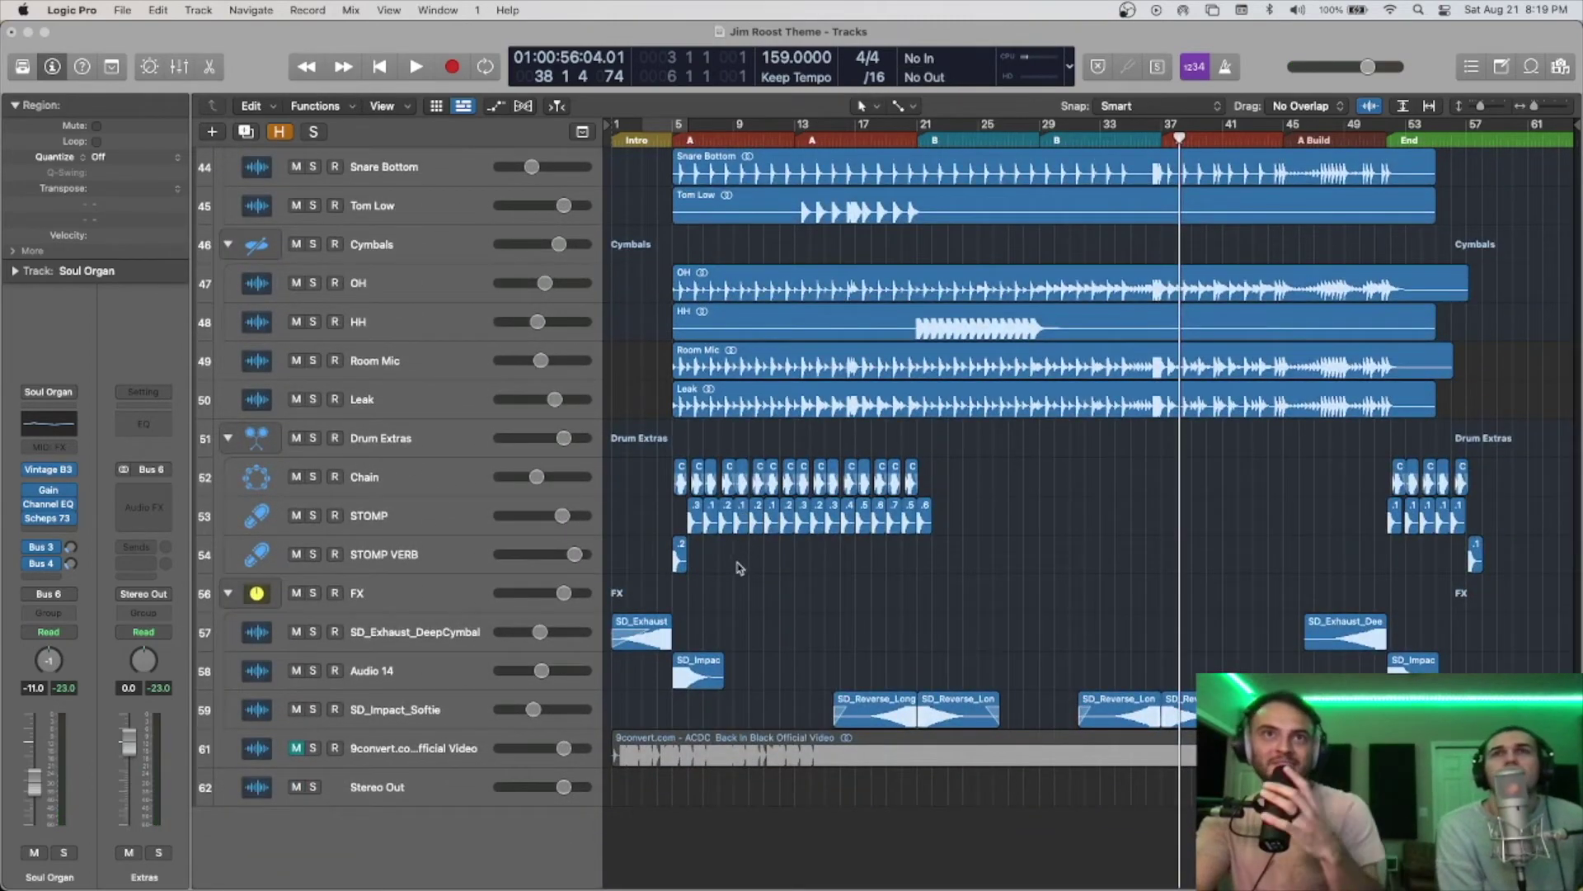
left_click(1358, 138)
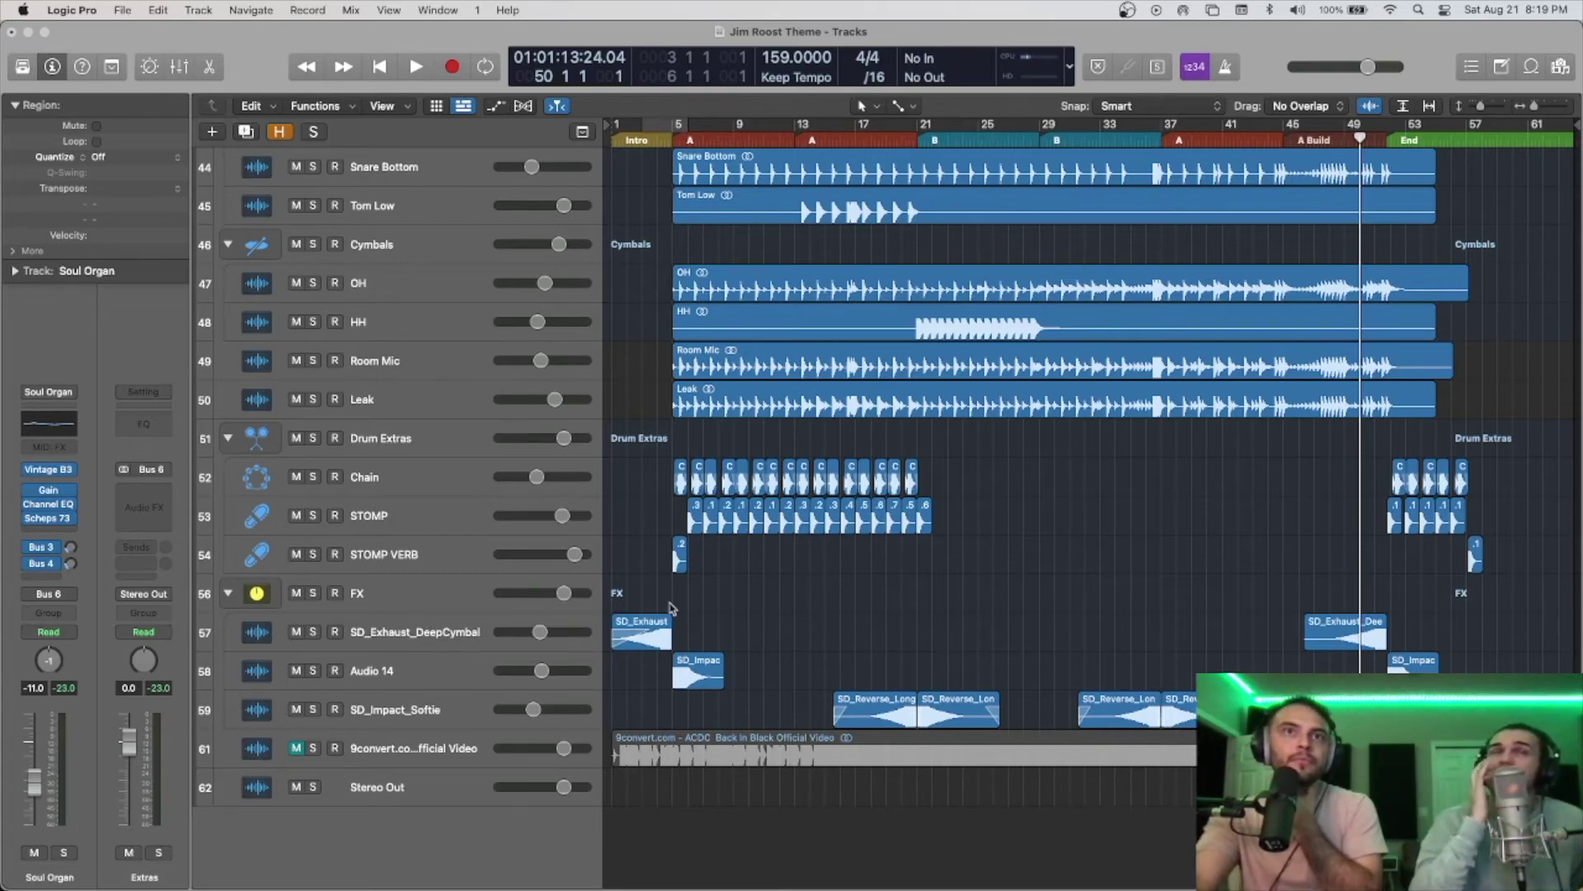
scroll(670, 607, "up", 1)
scroll(575, 472, "up", 10)
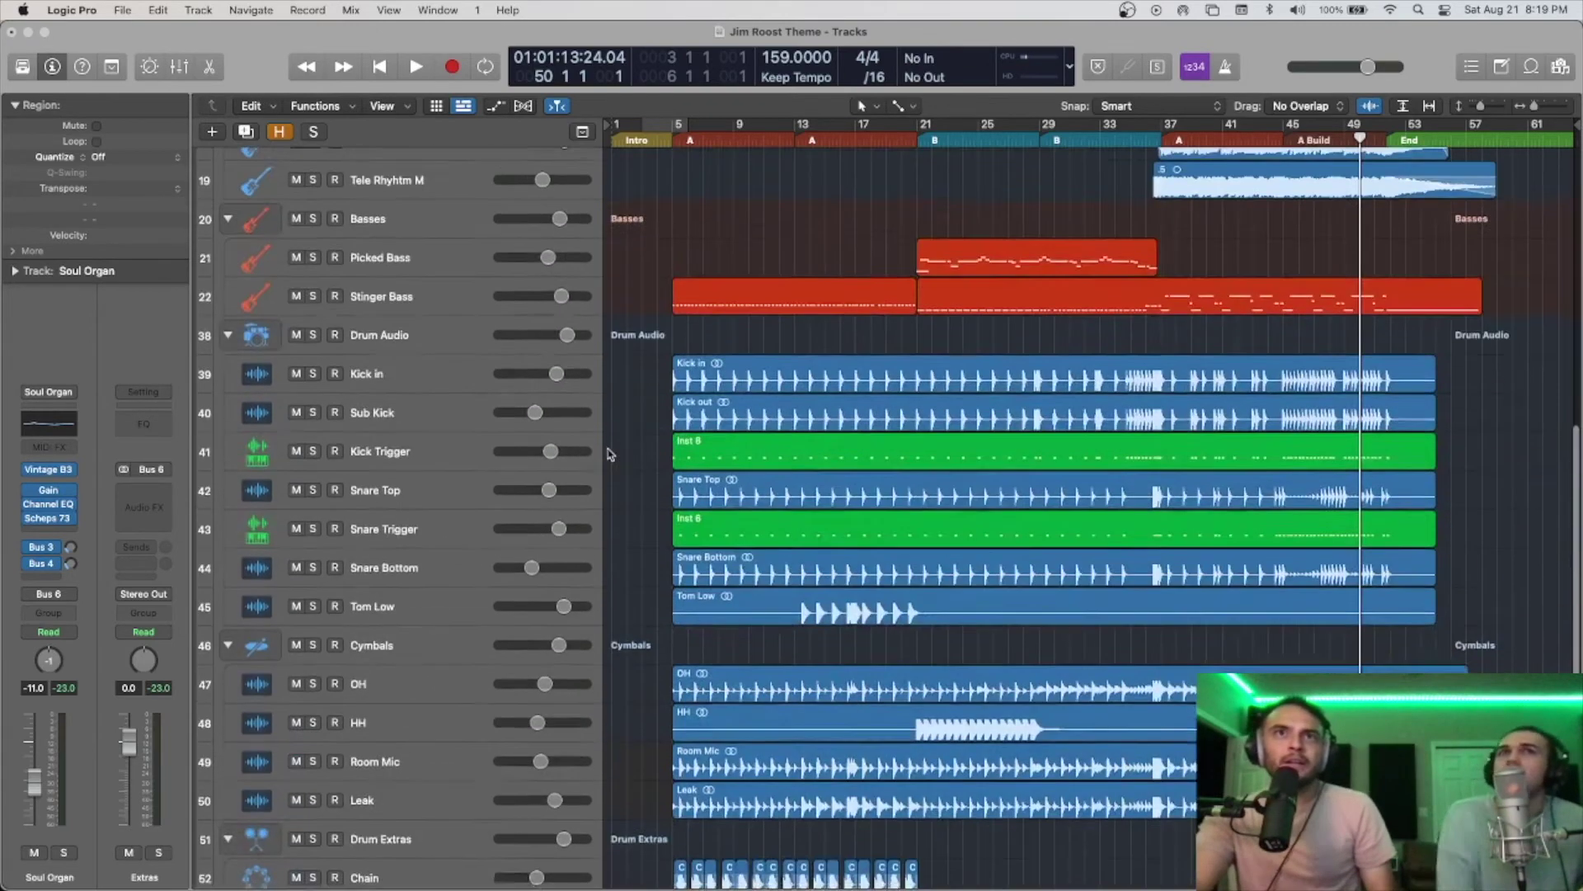
Step: Select the Sub Kick track and the Drum Audio stack, and examine the kick and snare tracks enlarged
left_click(398, 392)
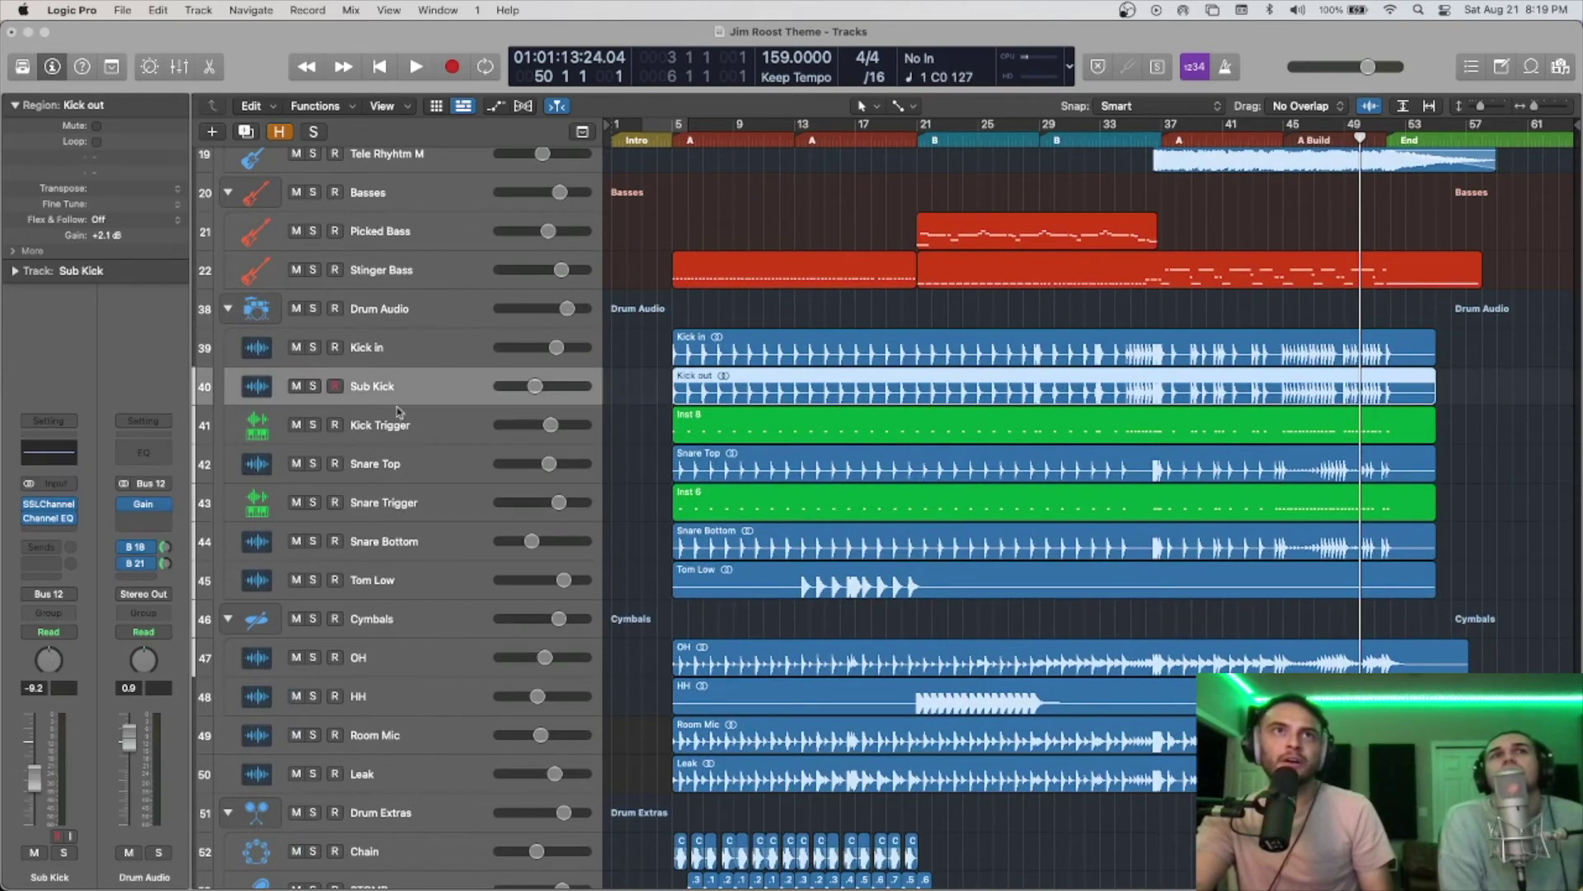
left_click(373, 314)
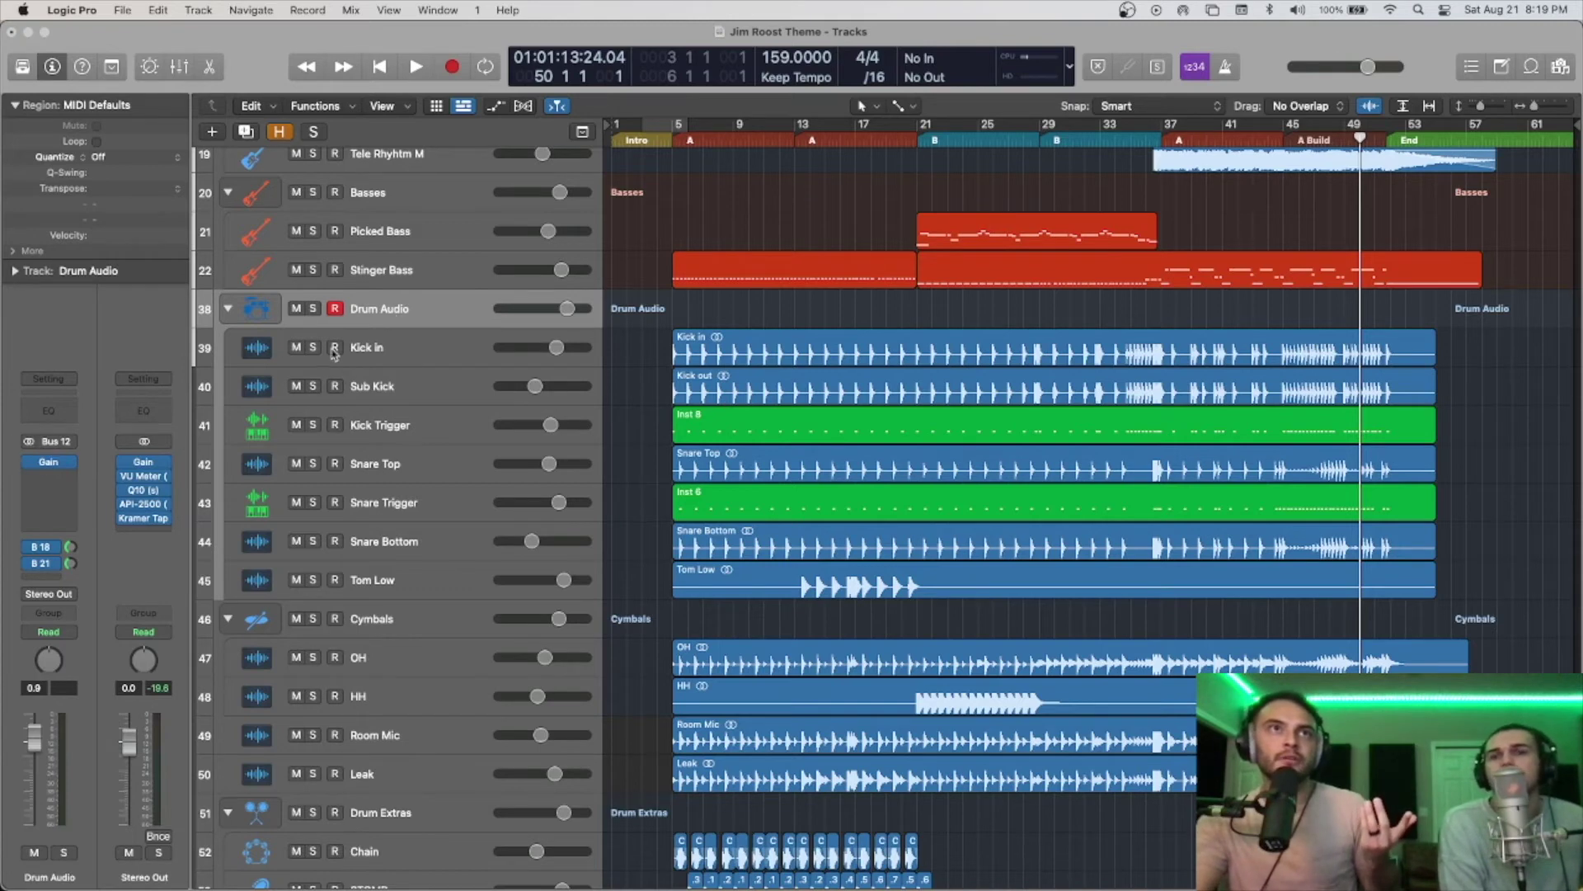
key("Down")
key("Down")
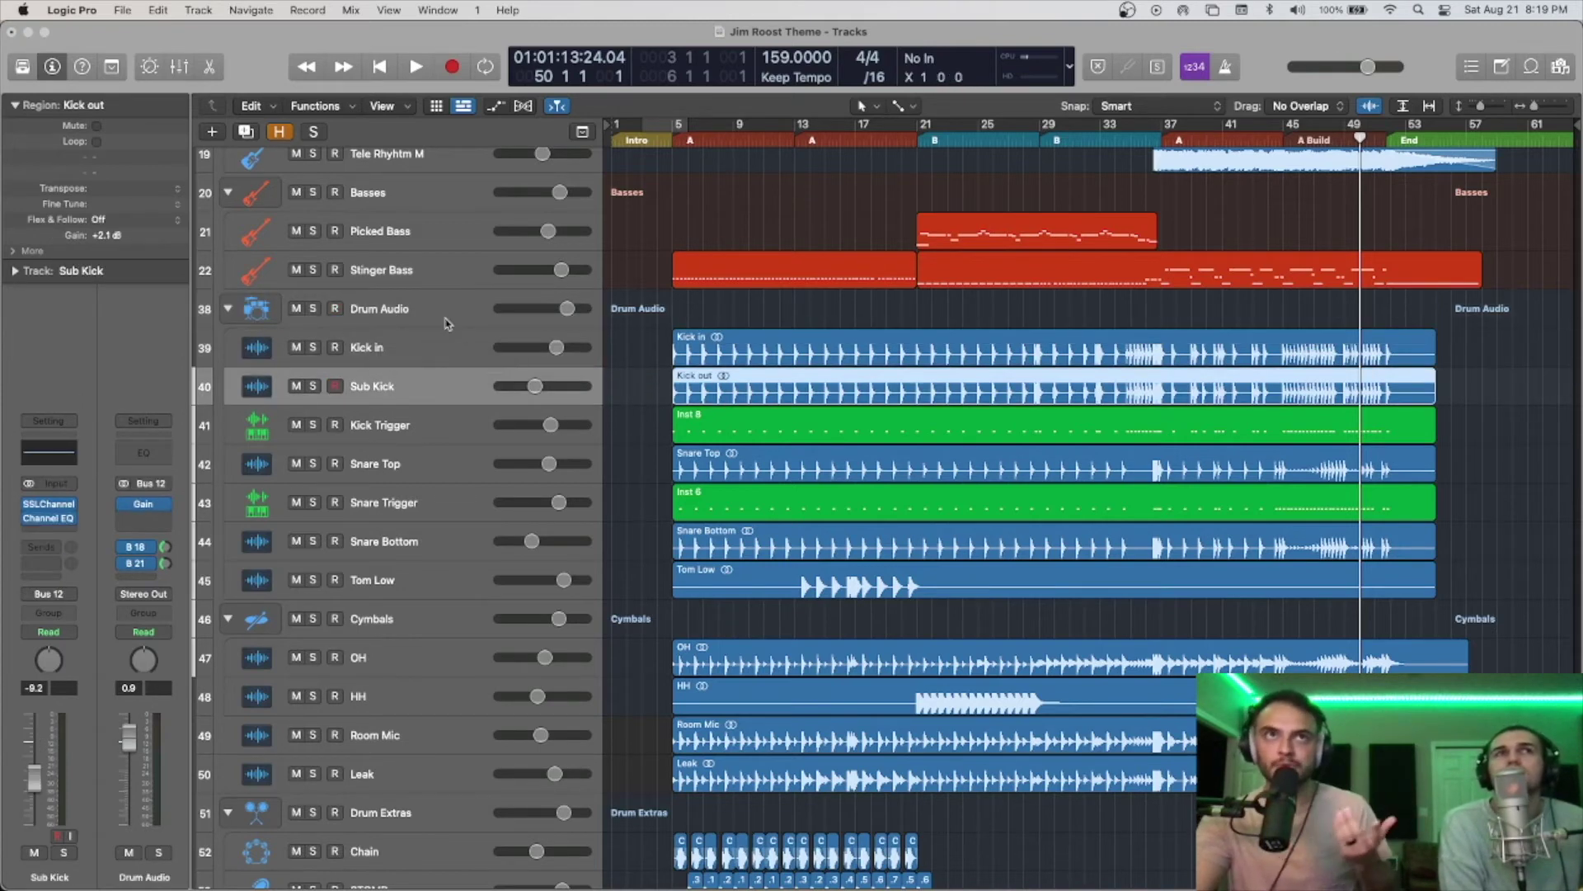
left_click(445, 323)
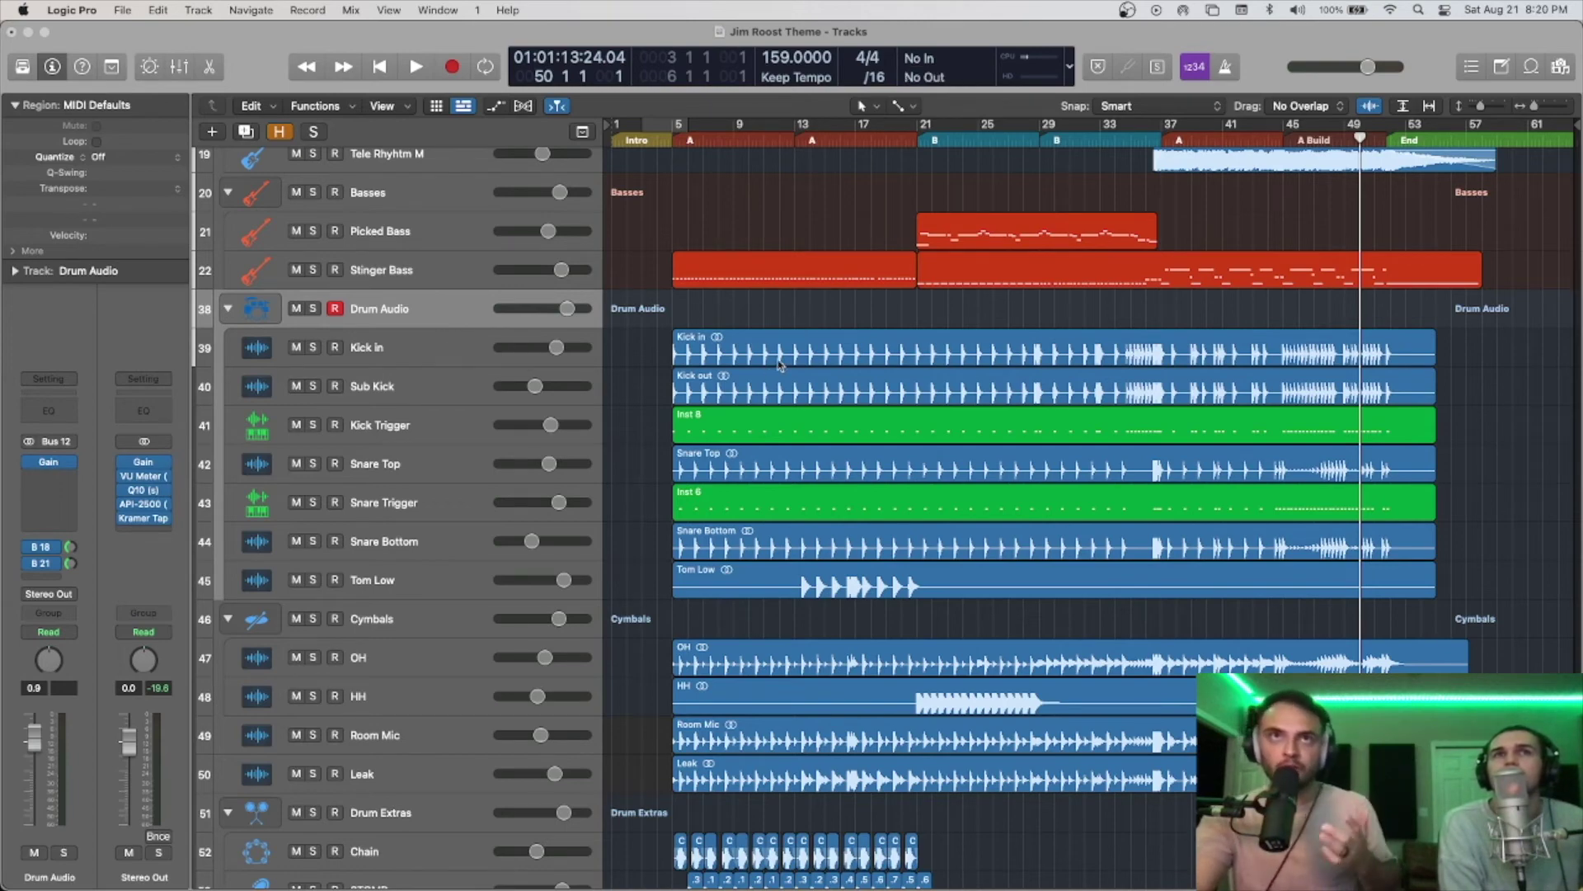
scroll(781, 365, "down", 1)
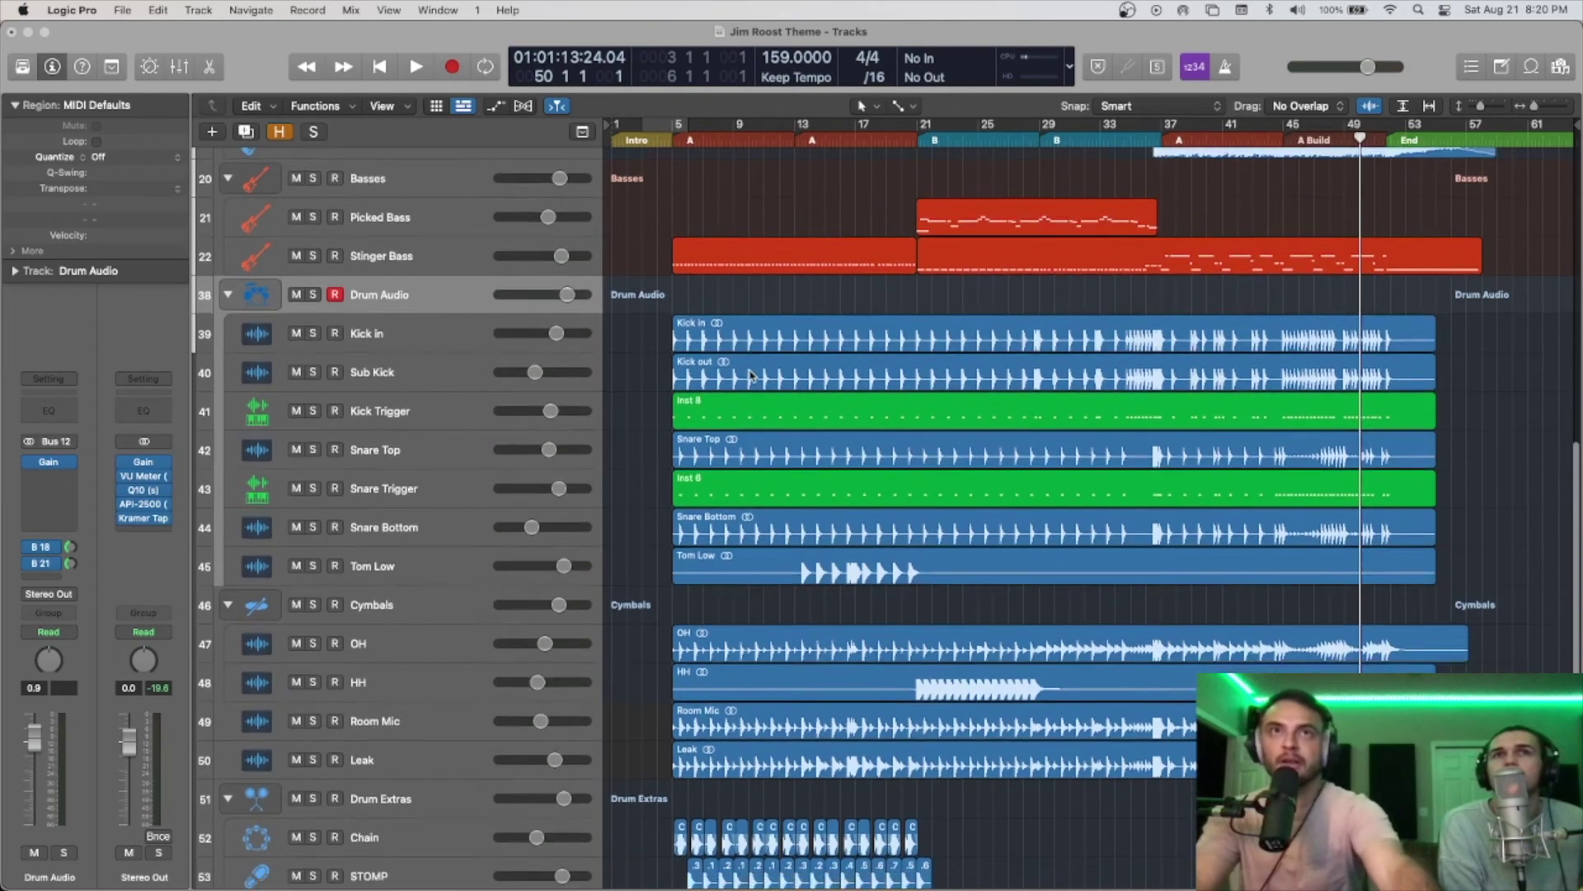
scroll(751, 375, "up", 5)
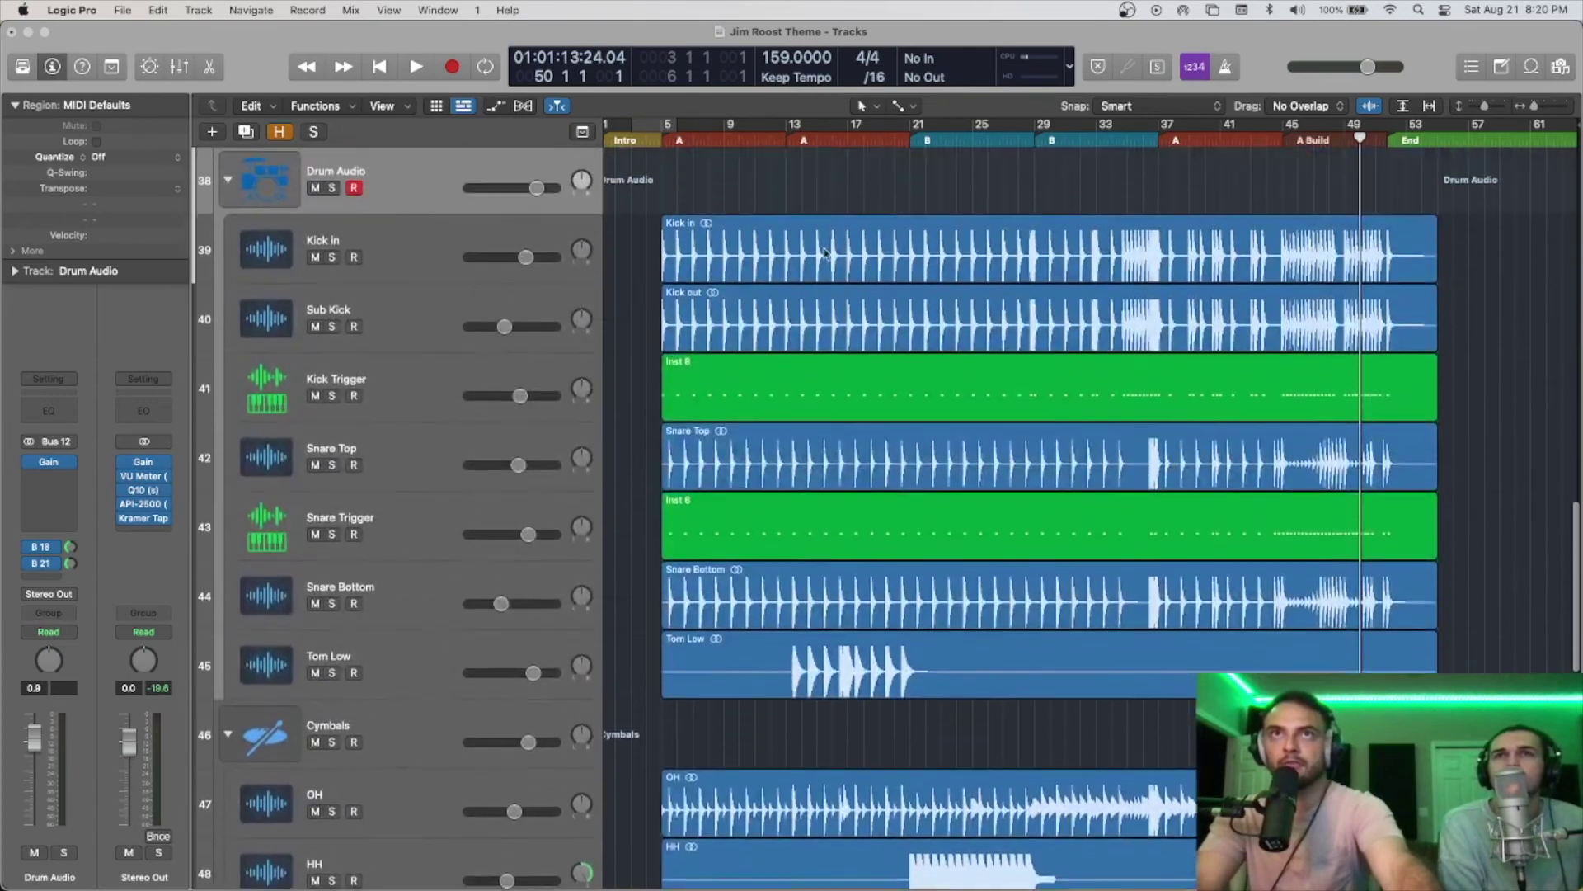
scroll(824, 251, "up", 1)
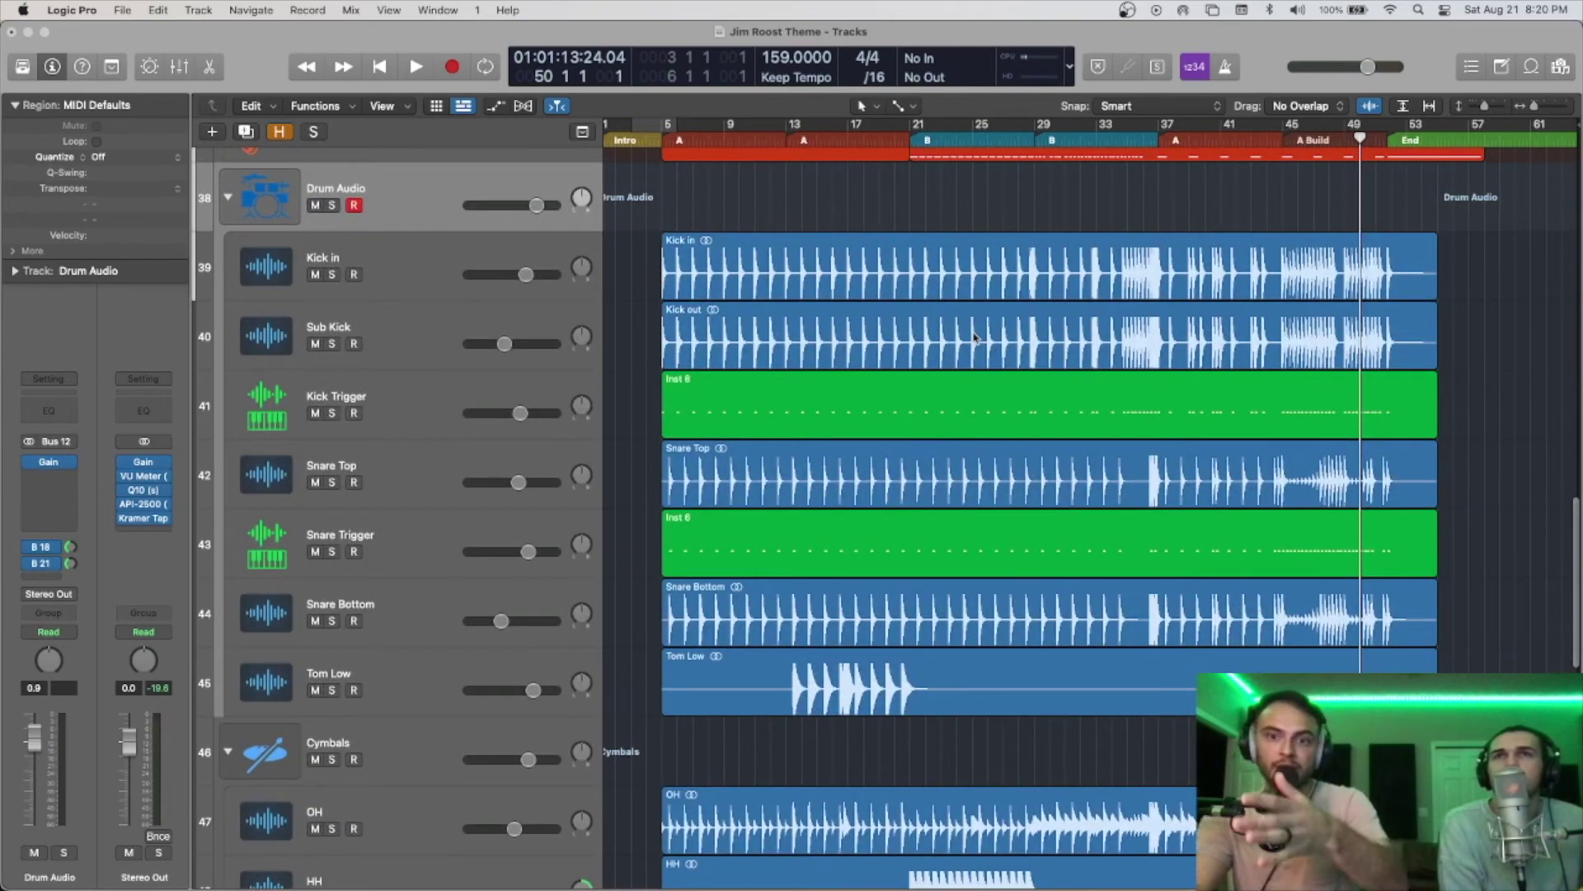
Step: Open the Kick Trigger's Sampler, audition the kick and snare triggers, select the MINTKICK-BIG-MS1 zone, and close the plug-in
left_click(408, 428)
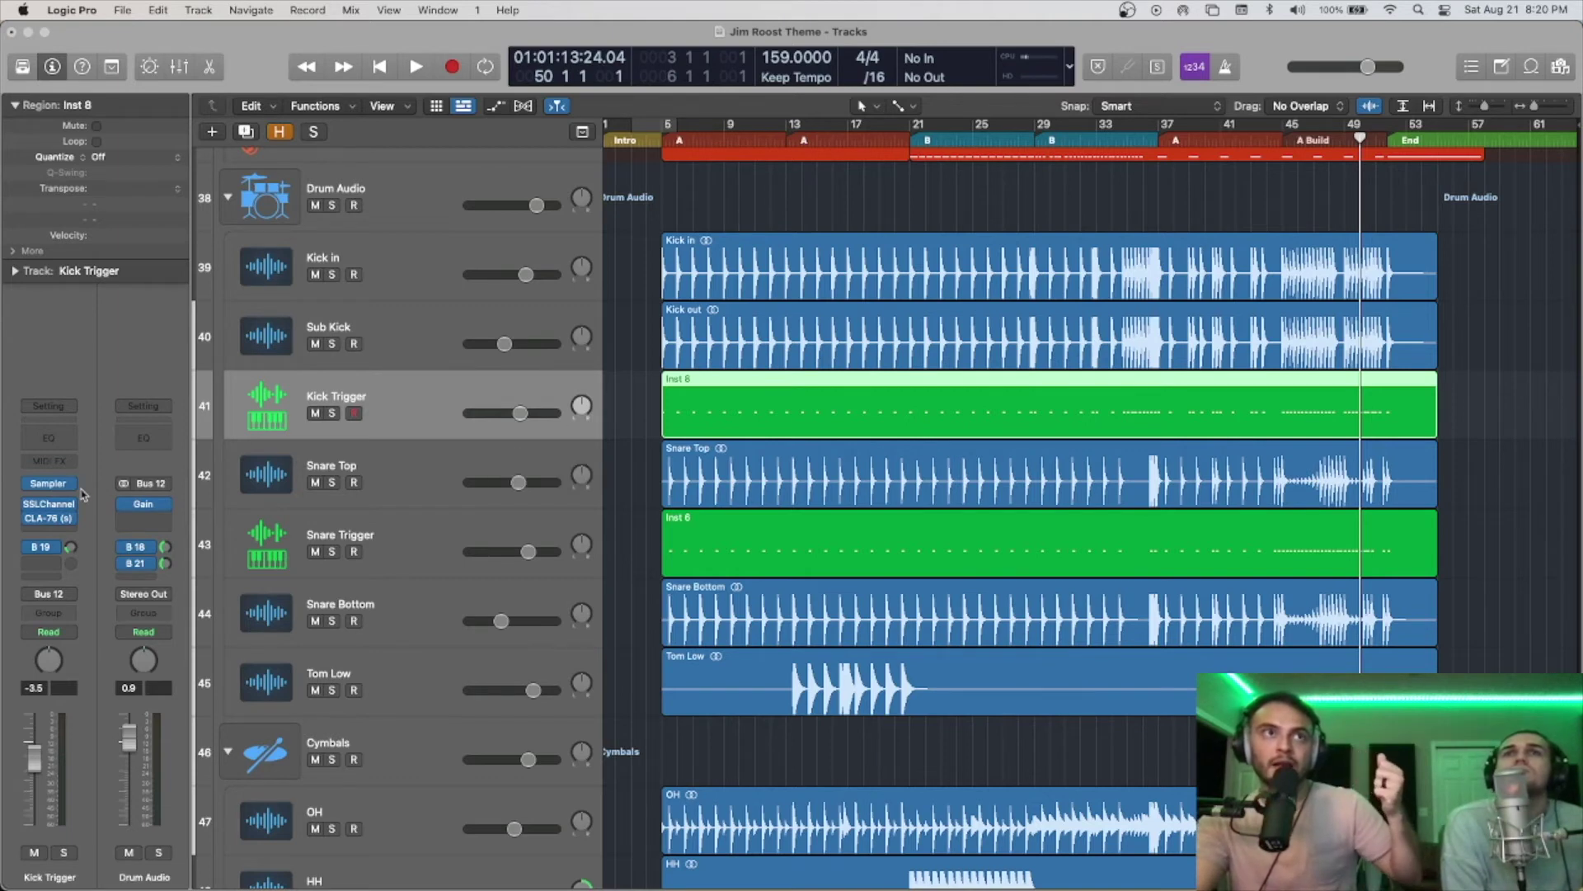
key("v")
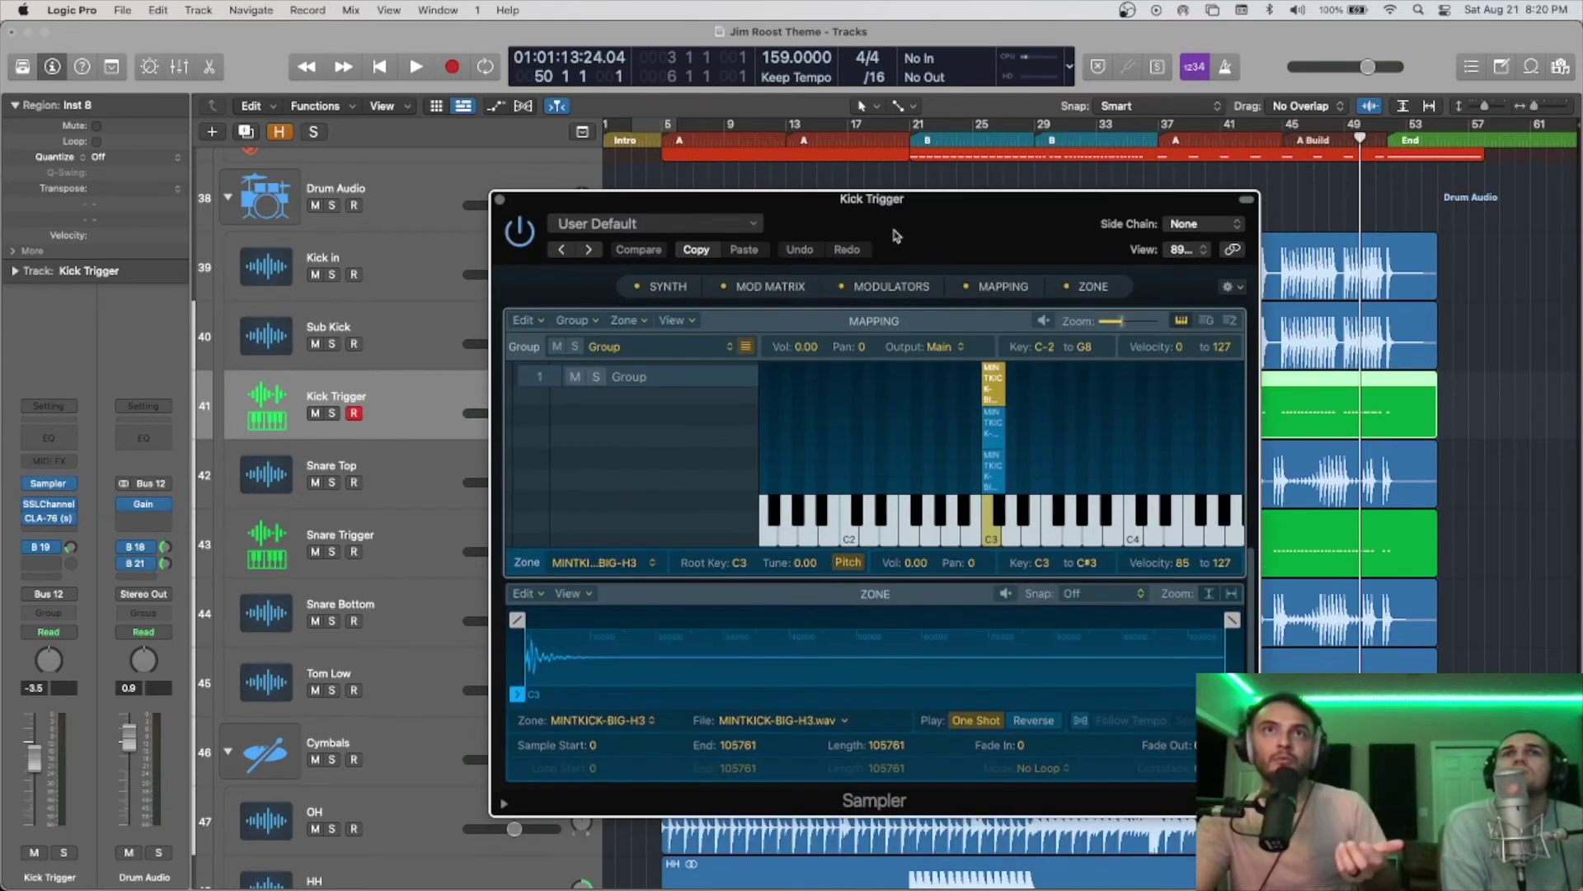
left_click(994, 477)
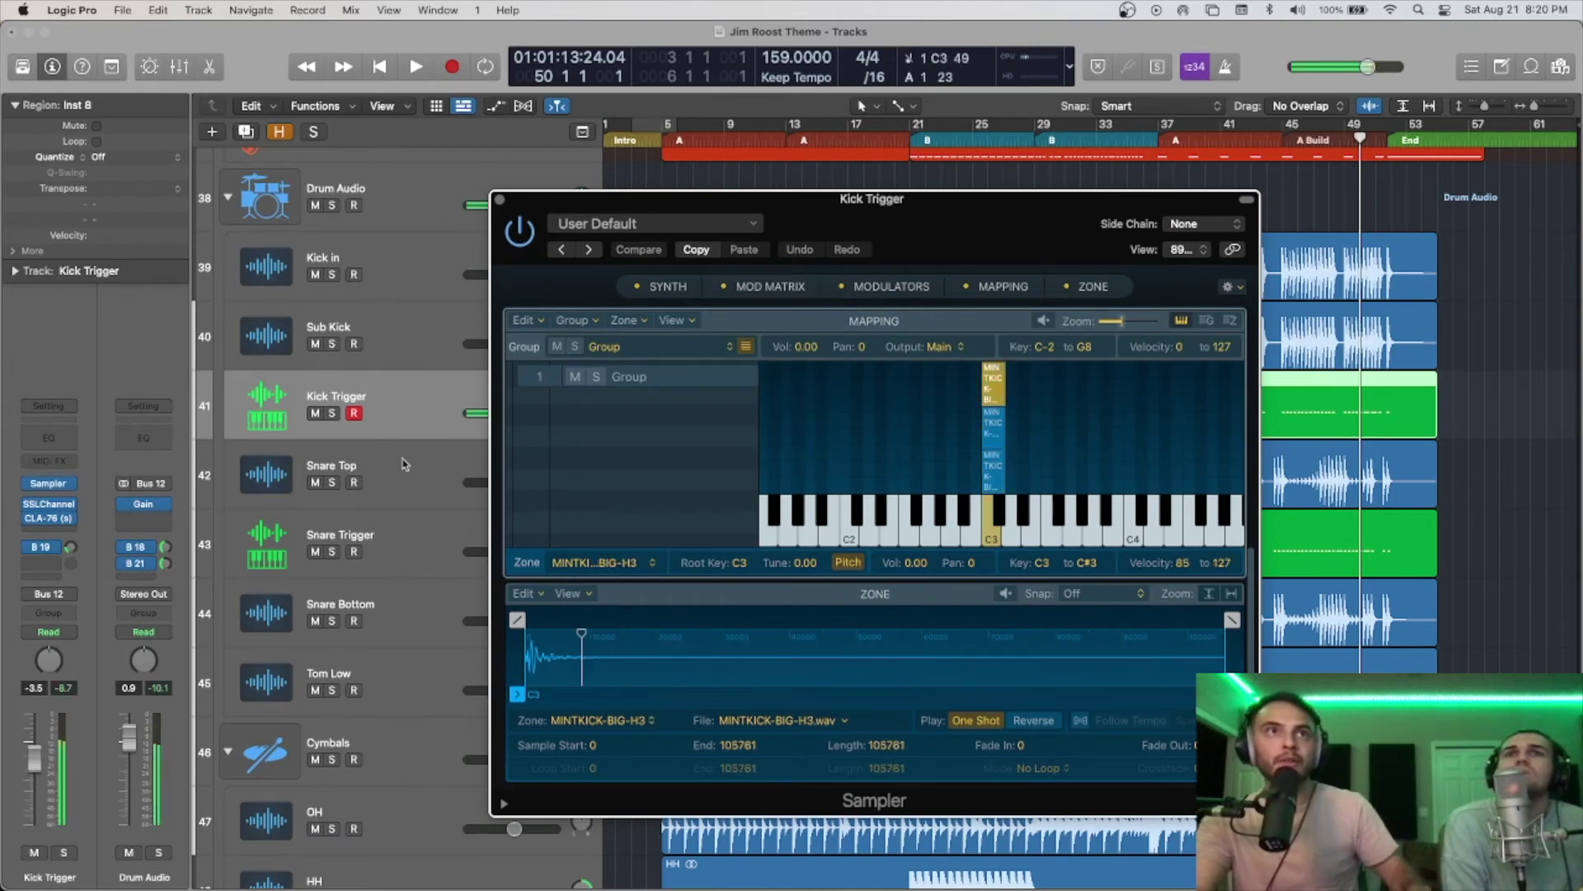
left_click(390, 546)
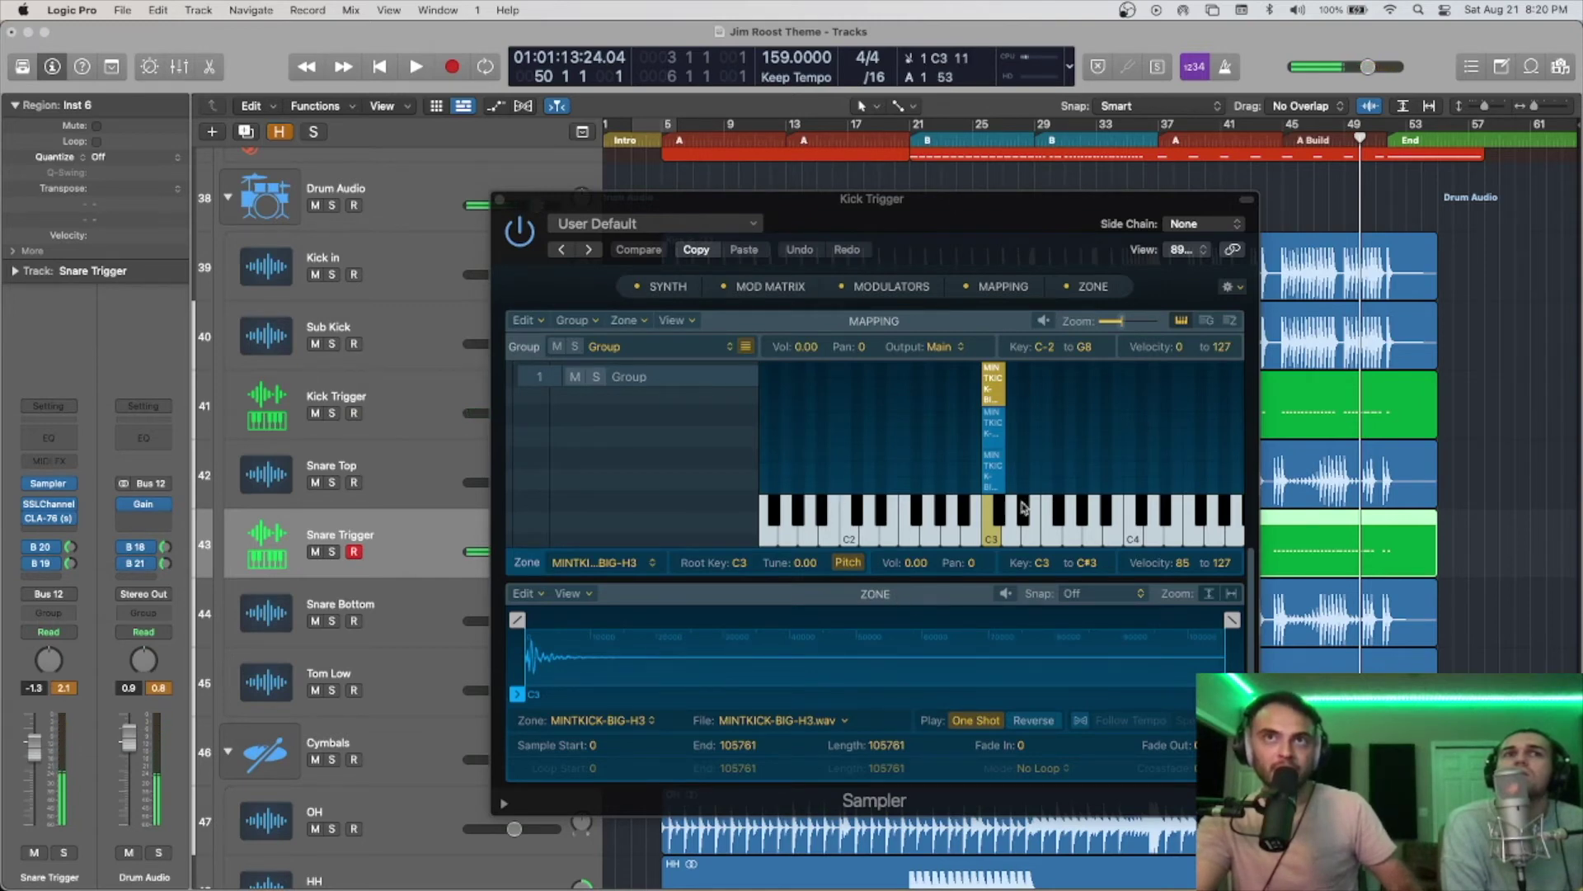
left_click(980, 475)
left_click(994, 476)
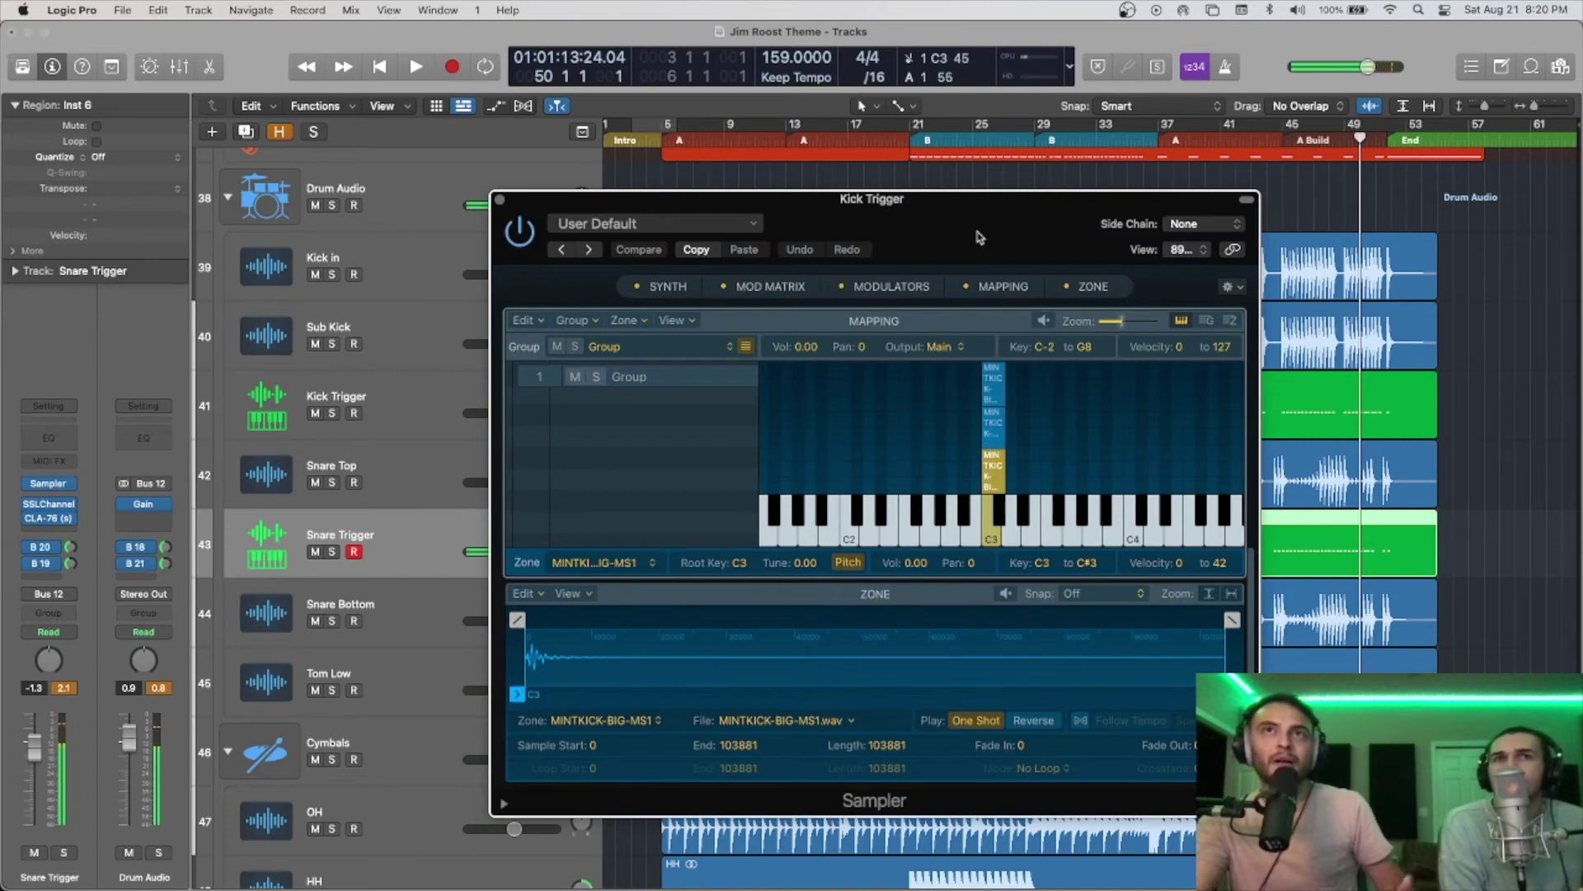
left_click_drag(978, 237, 1143, 138)
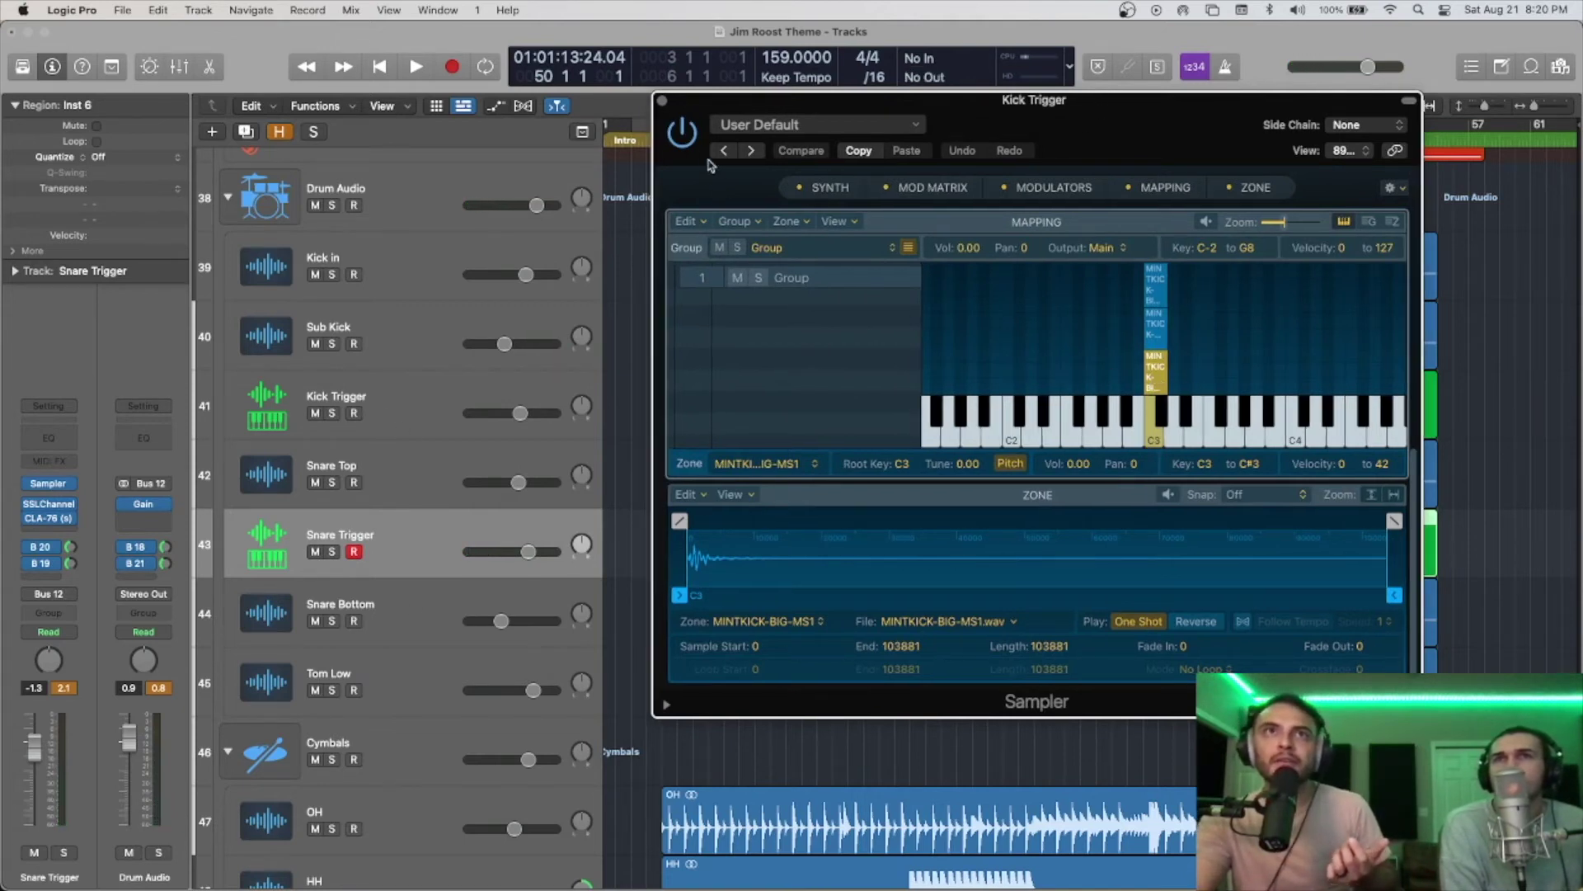
left_click(664, 100)
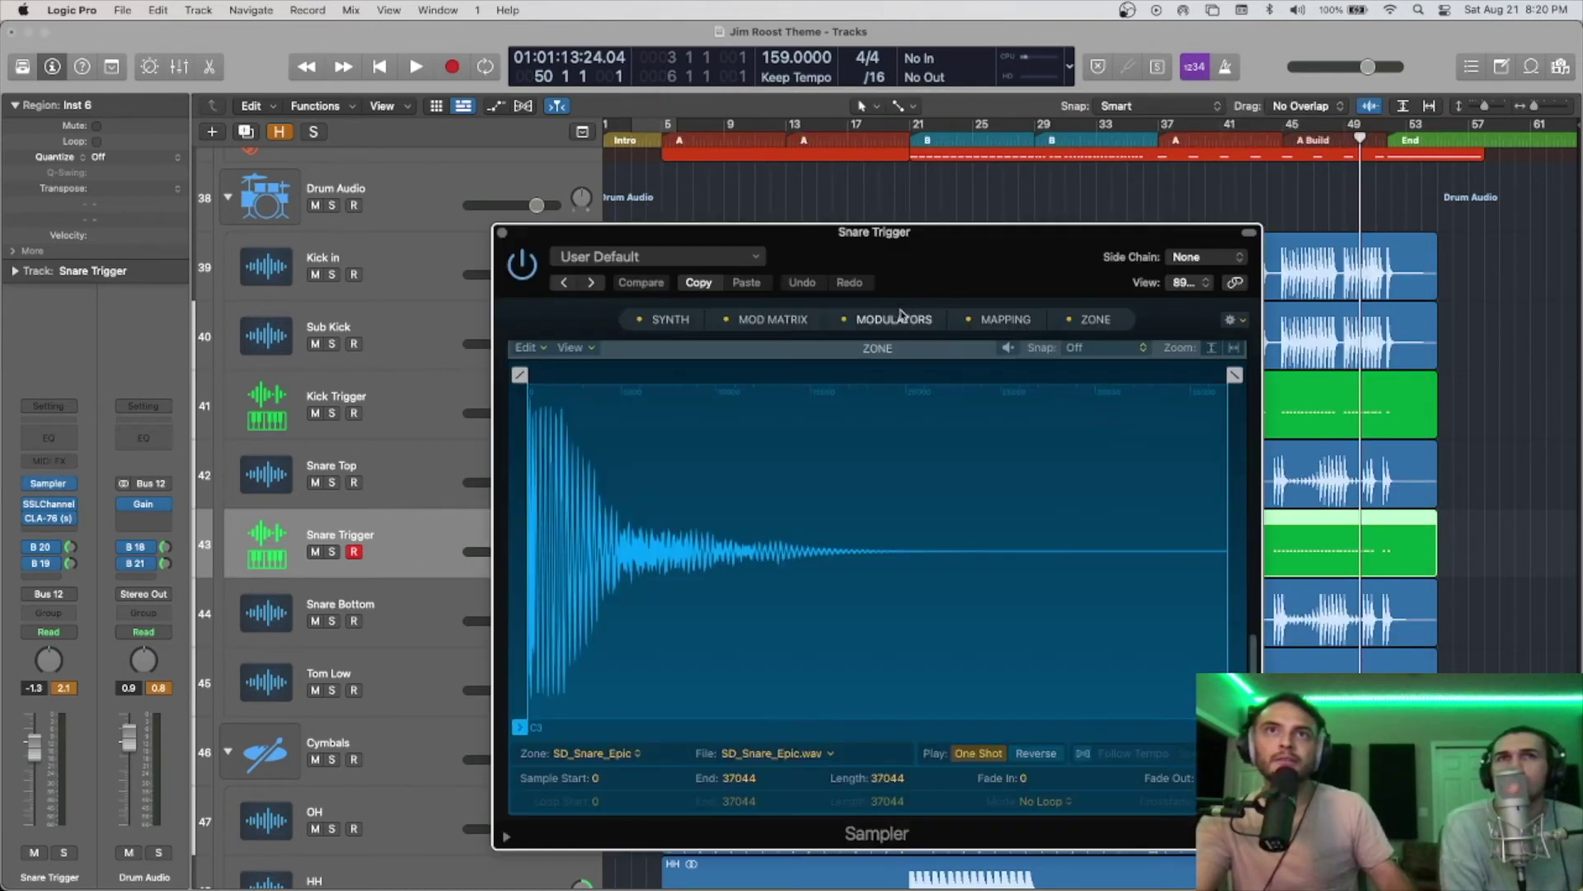
Step: Inspect the SD_Snare_Epic zone in the Snare Trigger Sampler's mapping, audition it, and close the plug-in
left_click(1026, 324)
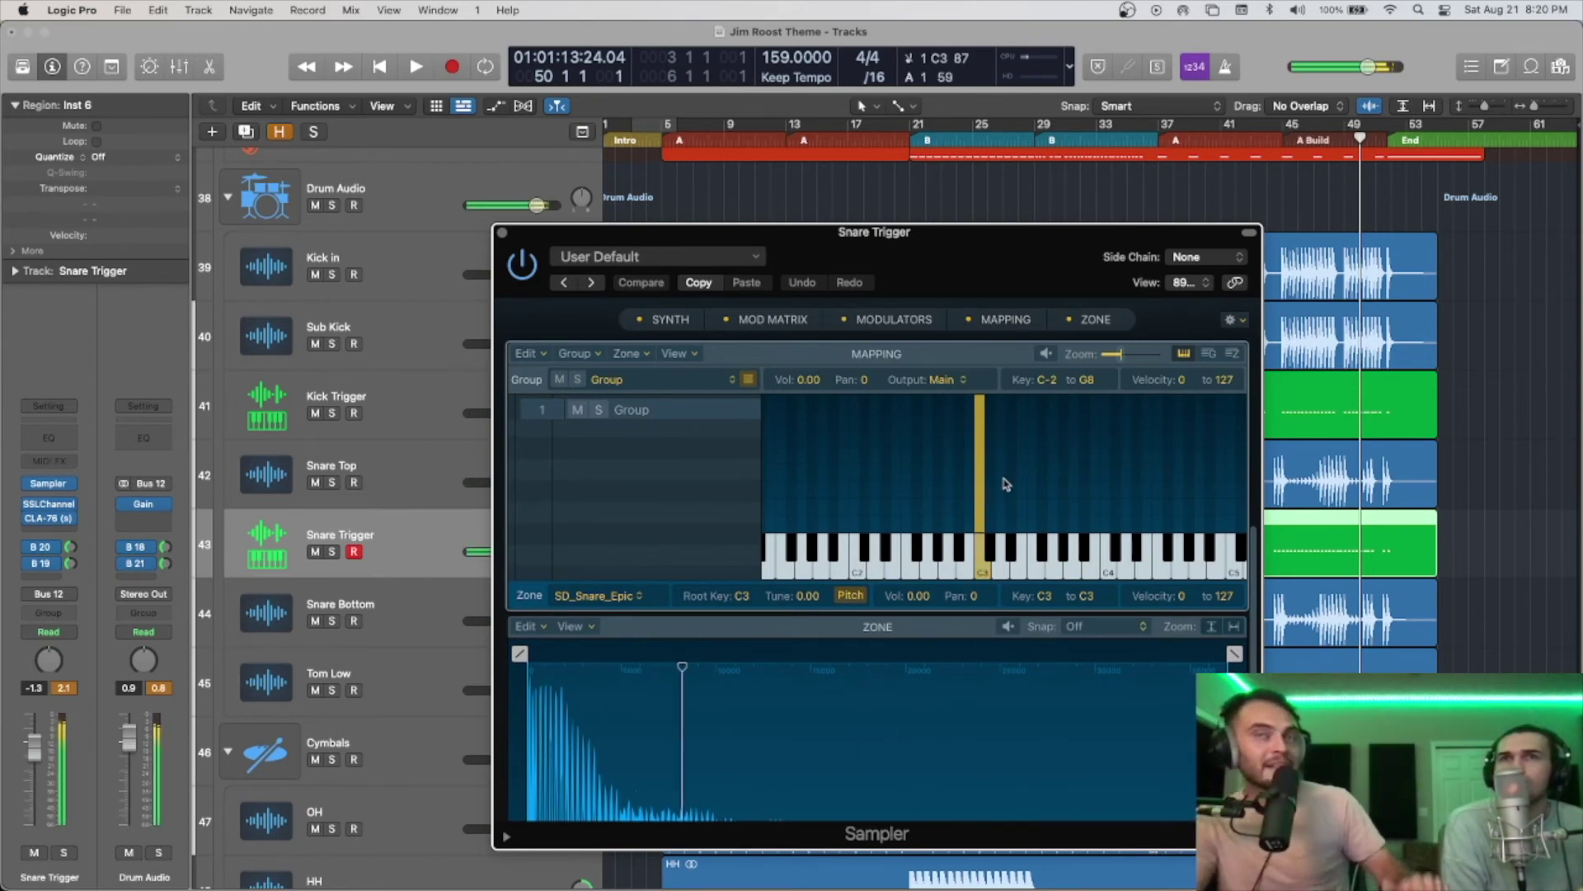
left_click_drag(943, 264, 938, 194)
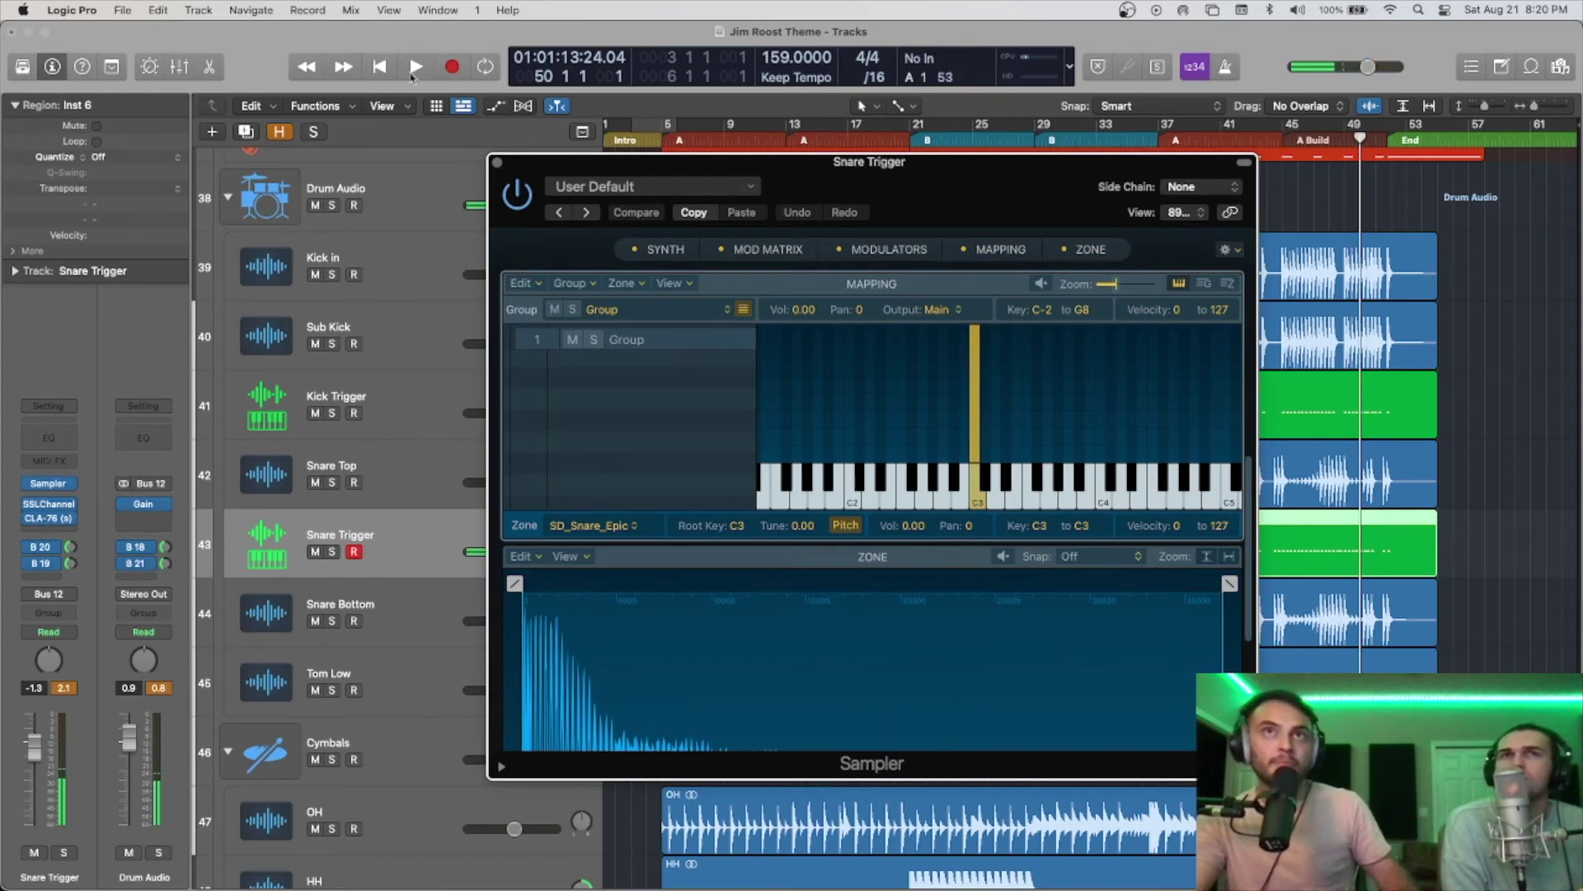
left_click(496, 163)
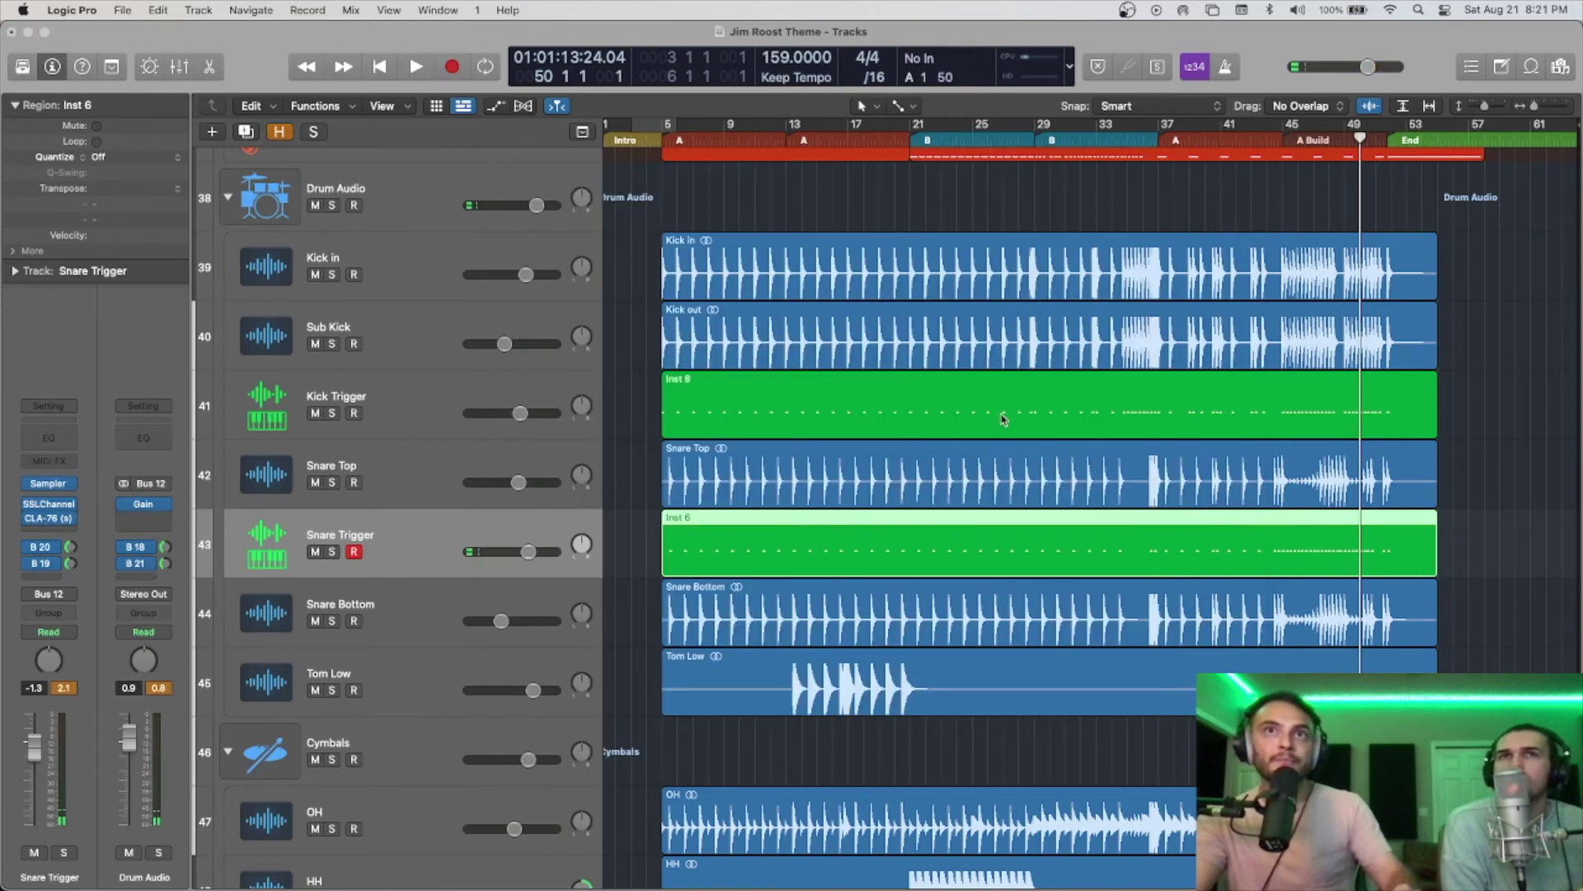
Step: Magnify the drum tracks around the first A section and place the playhead on the first snare hit at 5 3
key("super+Right")
key("super+Right")
scroll(1052, 371, "left", 15)
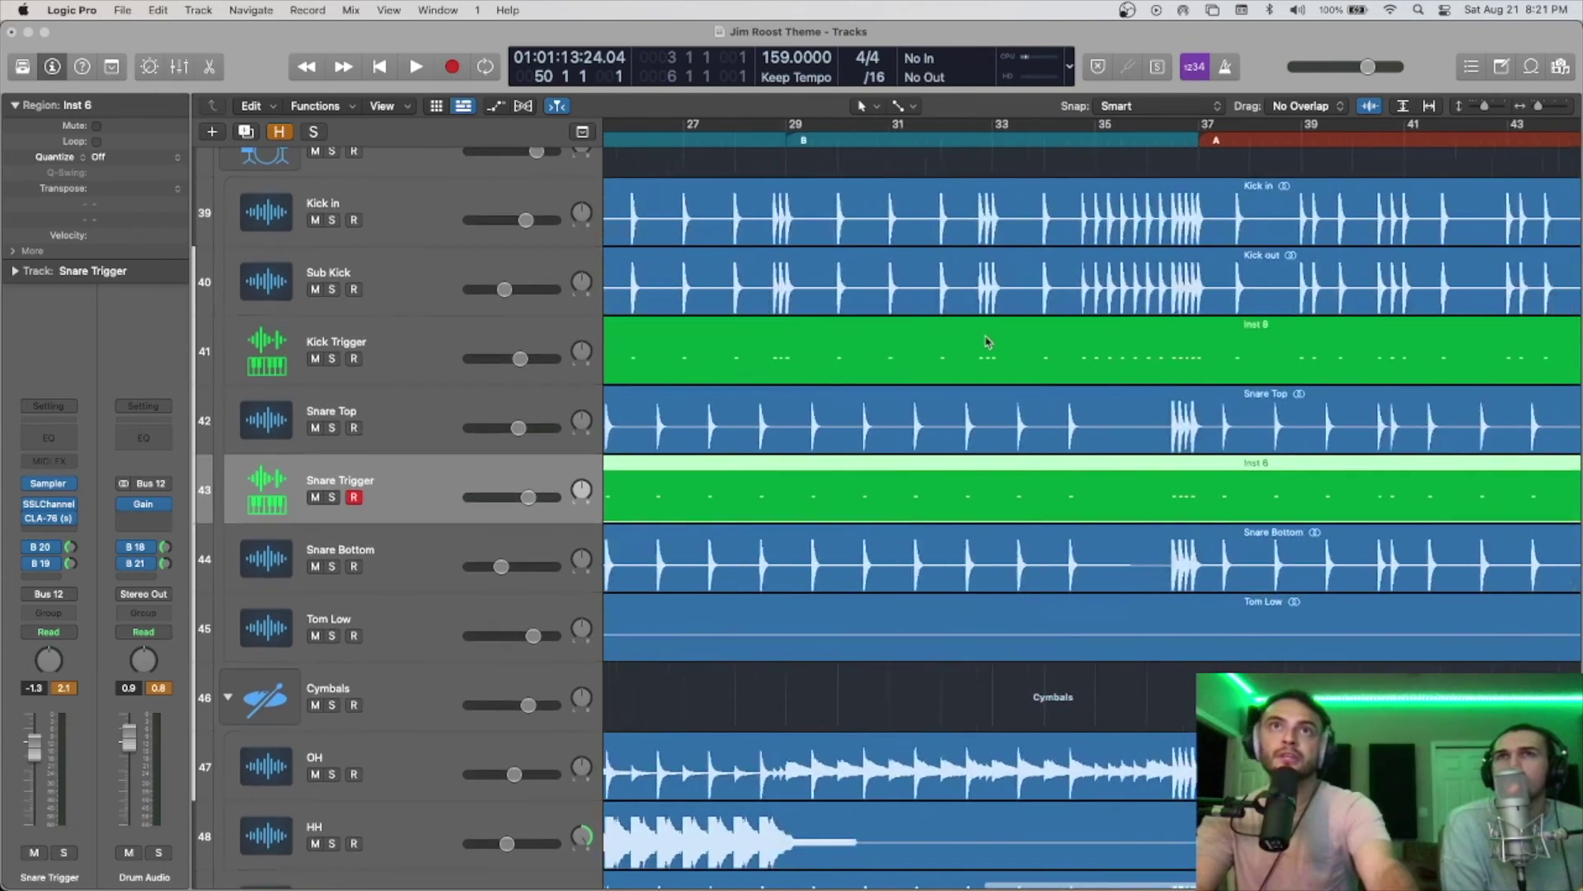
scroll(985, 333, "up", 2)
scroll(766, 343, "left", 10)
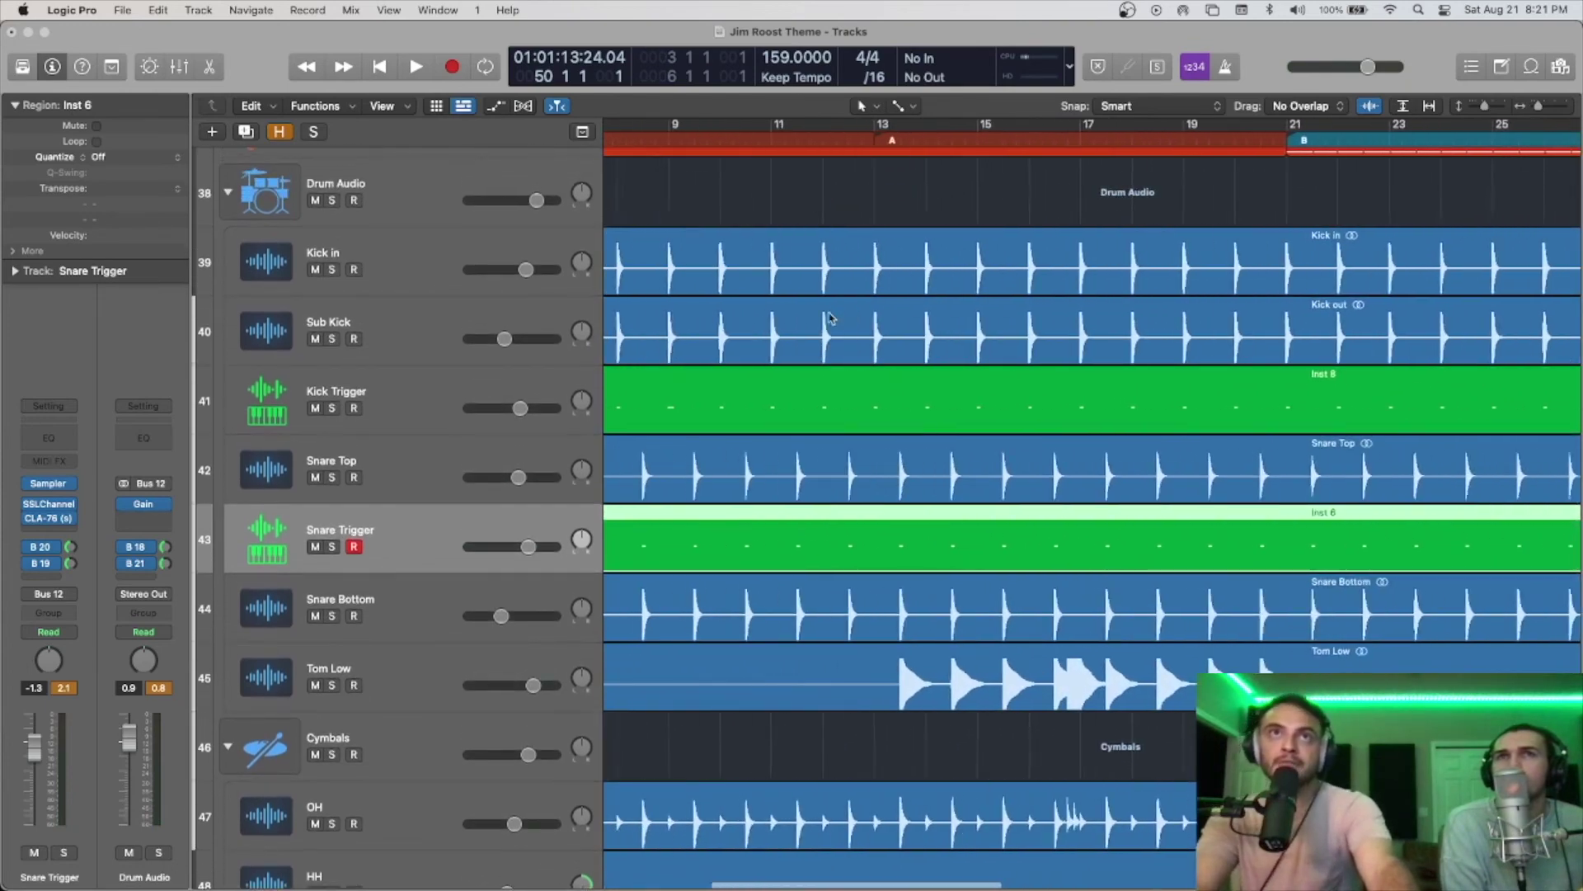
scroll(762, 343, "left", 3)
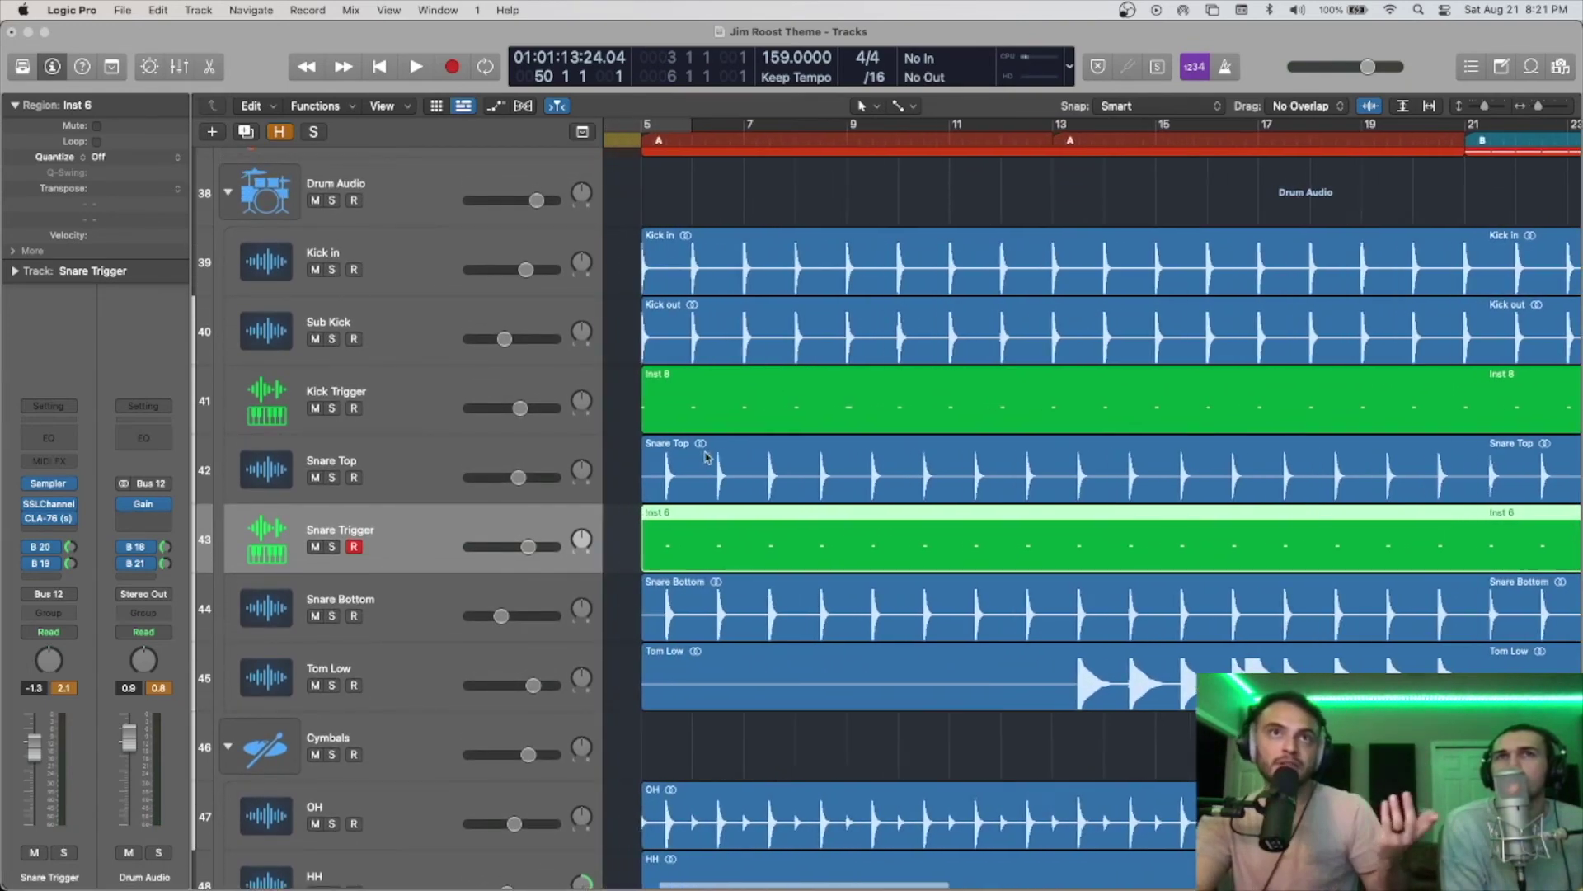
left_click(779, 140)
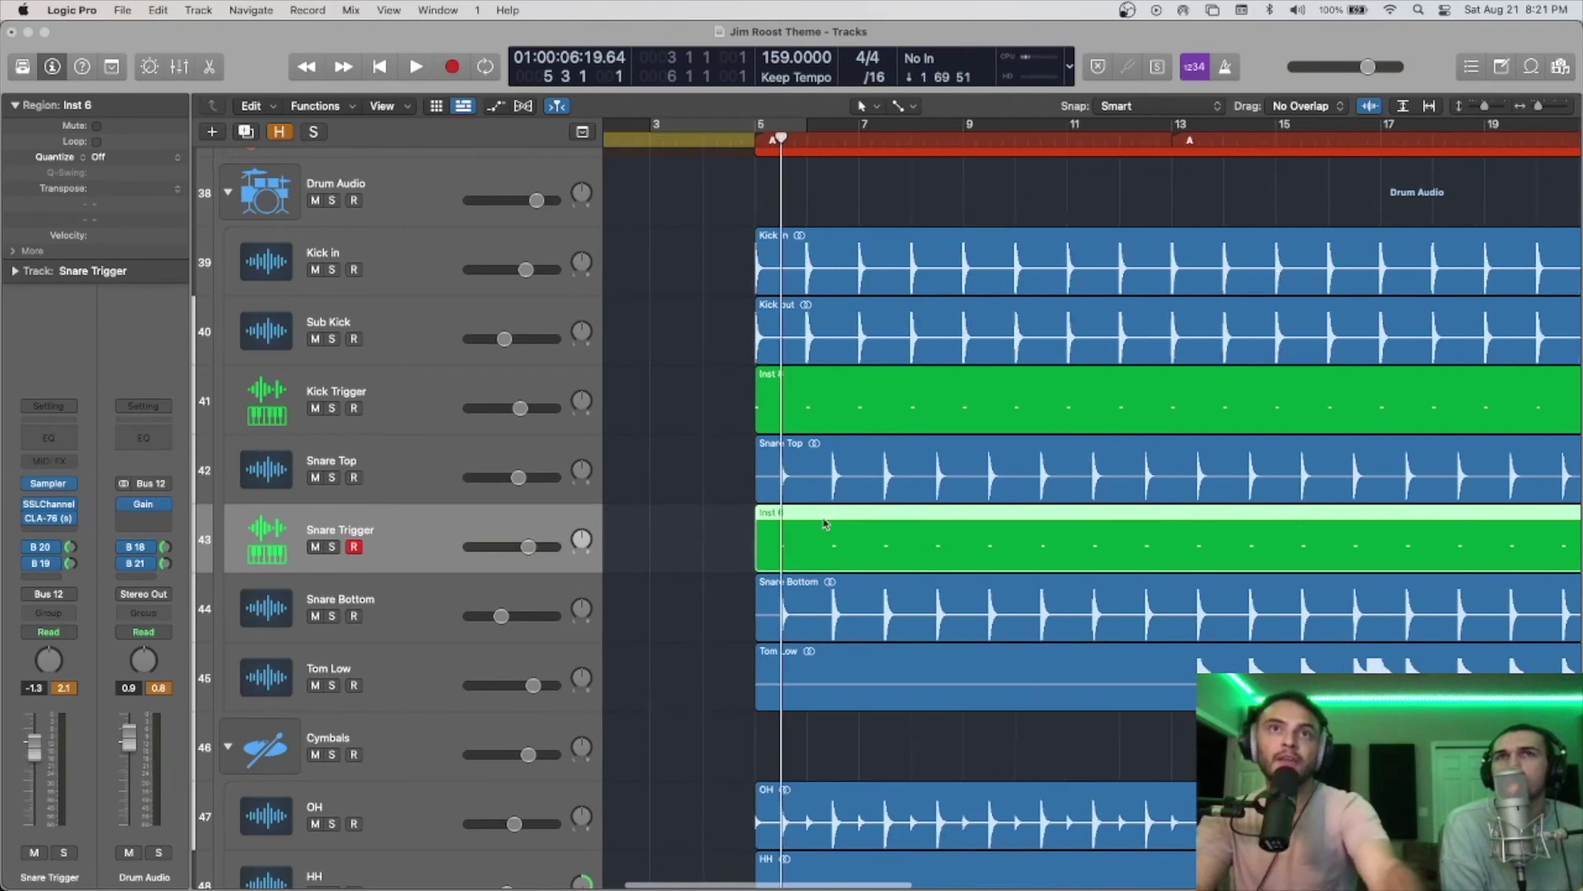
Step: Compare the first Snare Top hit with its Snare Trigger note up close, selecting each region in turn
scroll(804, 476, "up", 10)
scroll(804, 476, "up", 5)
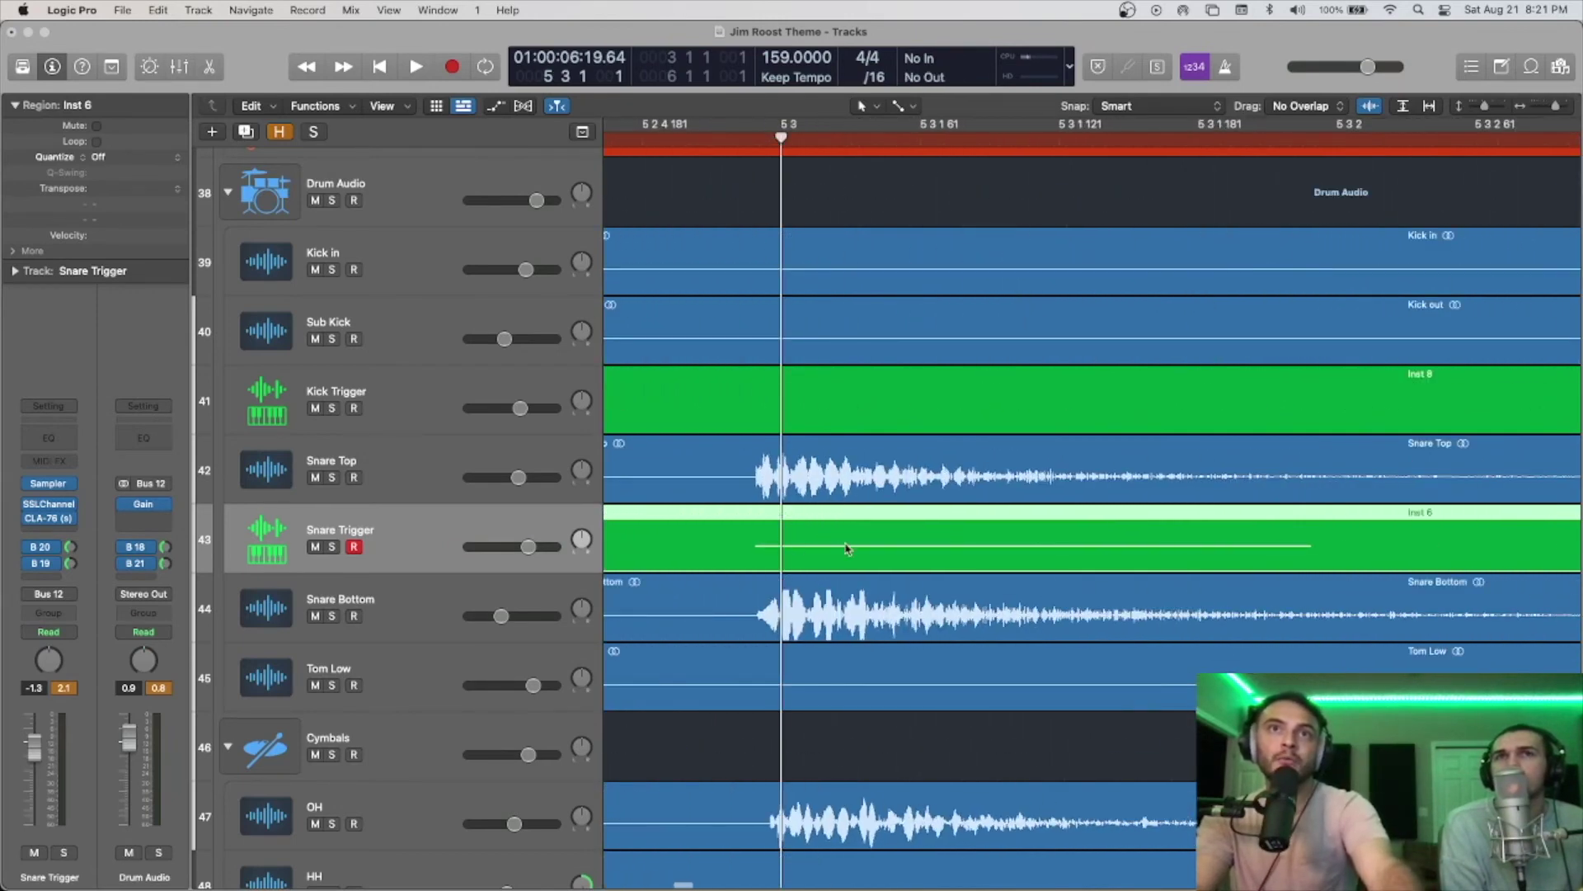
left_click(770, 472)
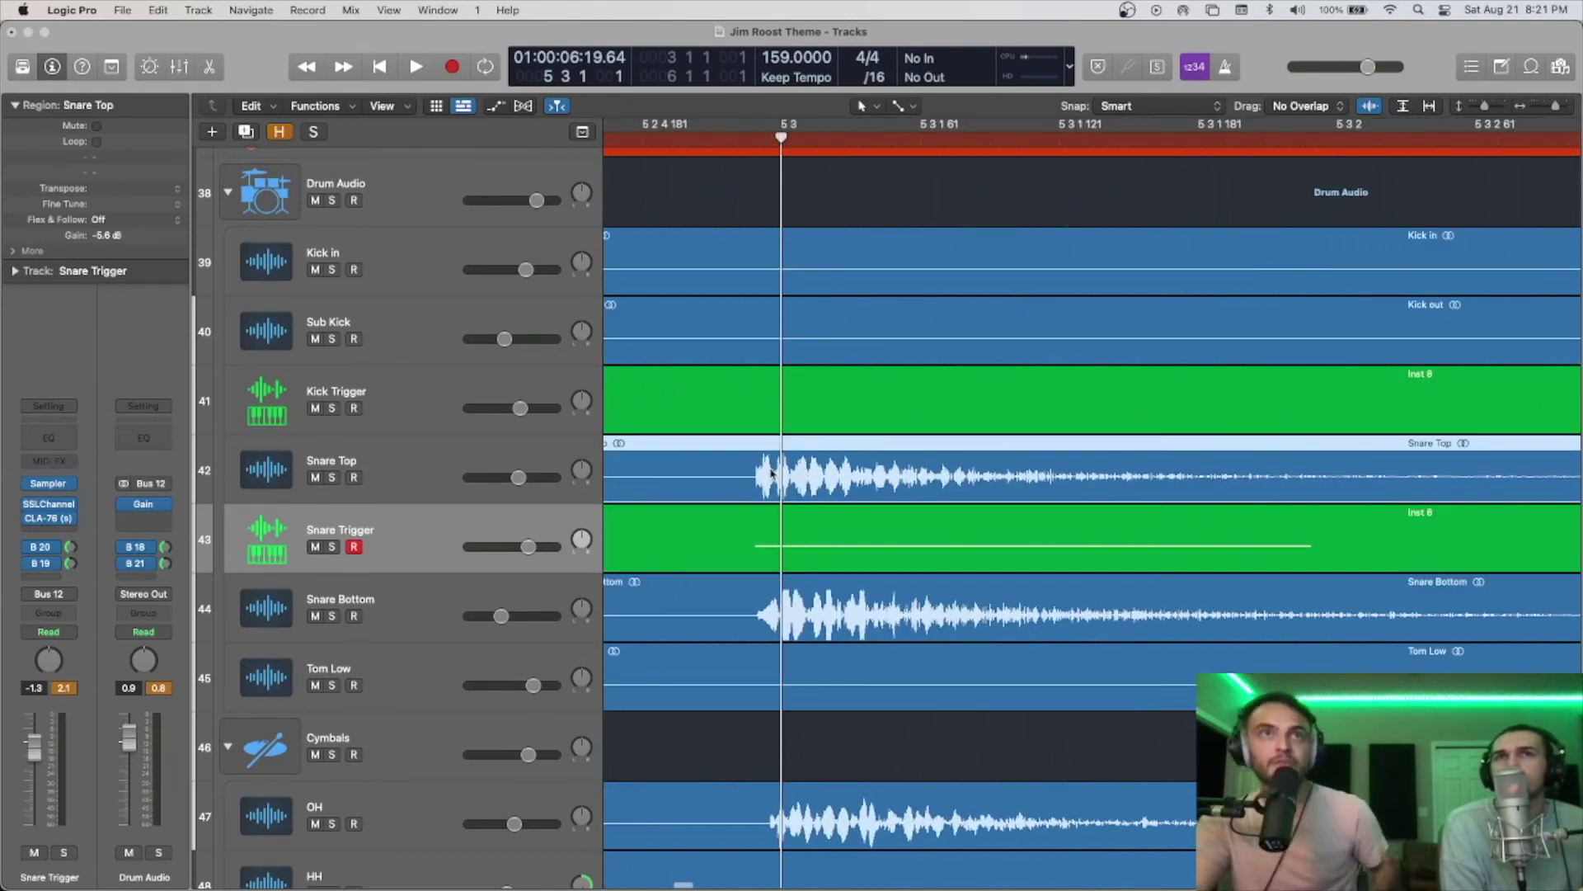
left_click(805, 558)
scroll(783, 491, "down", 8)
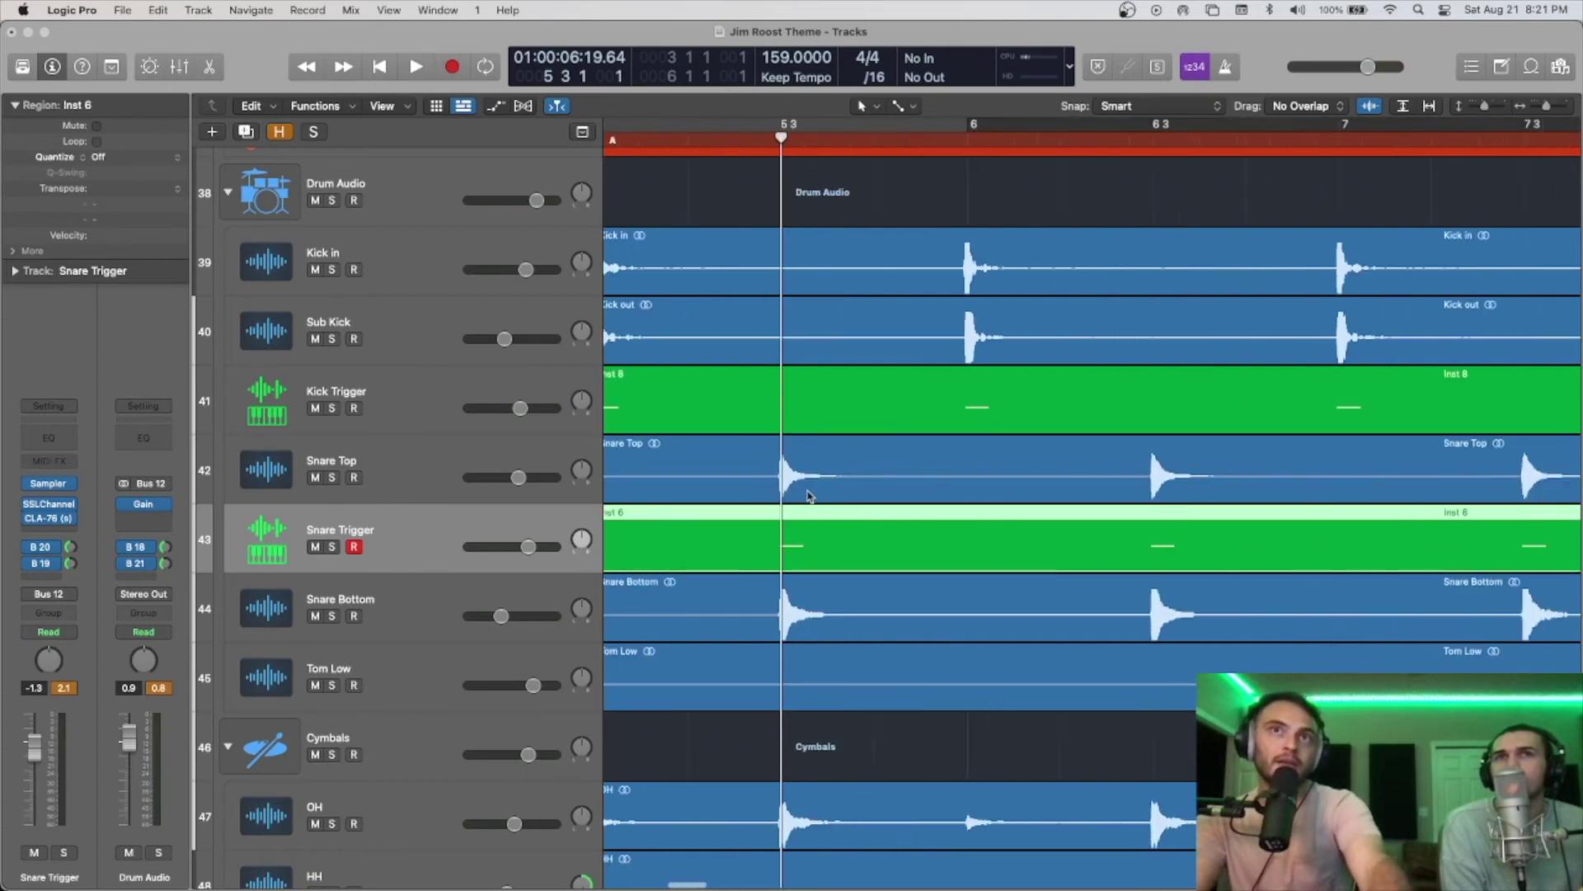
Step: Select the Snare Top region at its first hit, view its surrounding bars, and clear the selection
left_click(767, 479)
right_click(748, 480)
left_click(758, 478)
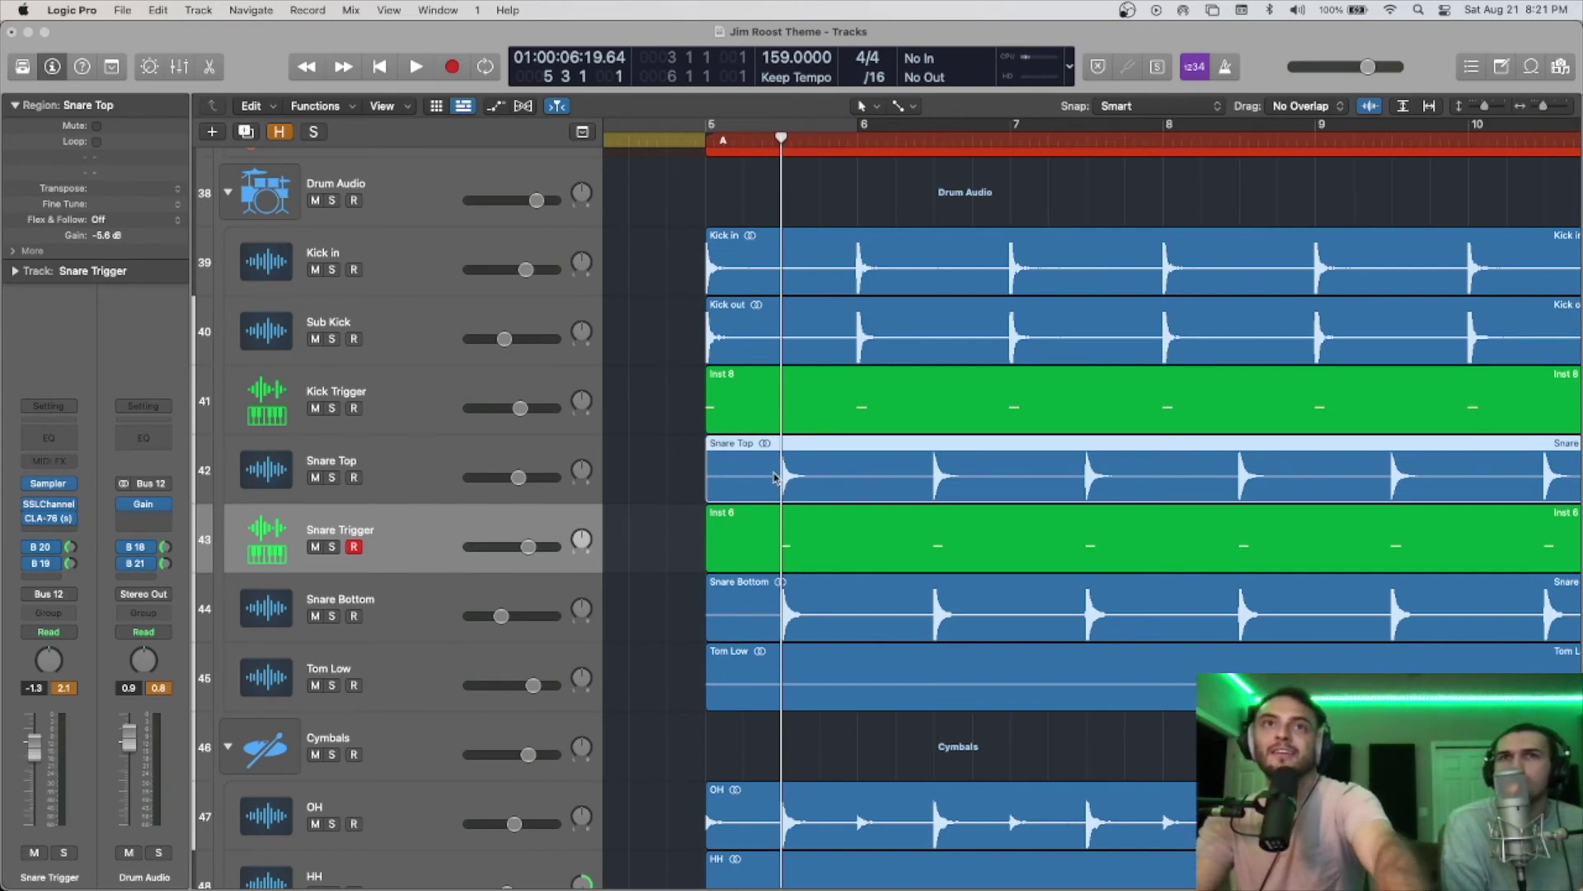
left_click(676, 485)
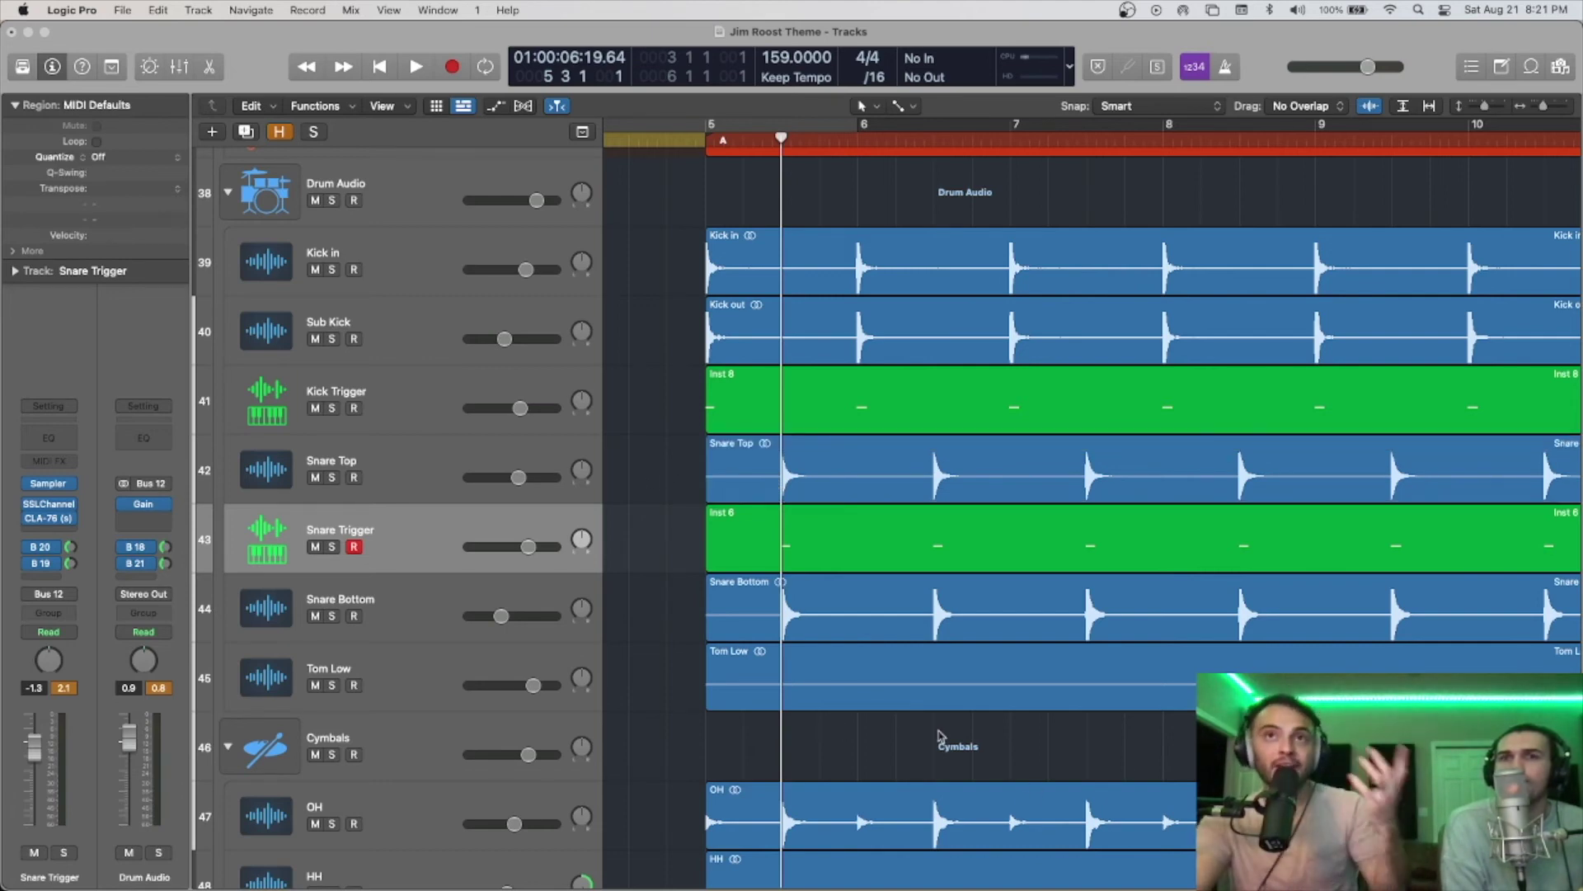
Step: Solo the Drum Audio stack, mute the Snare Trigger and Kick Trigger, and play from the start of the first A section
scroll(907, 577, "down", 1)
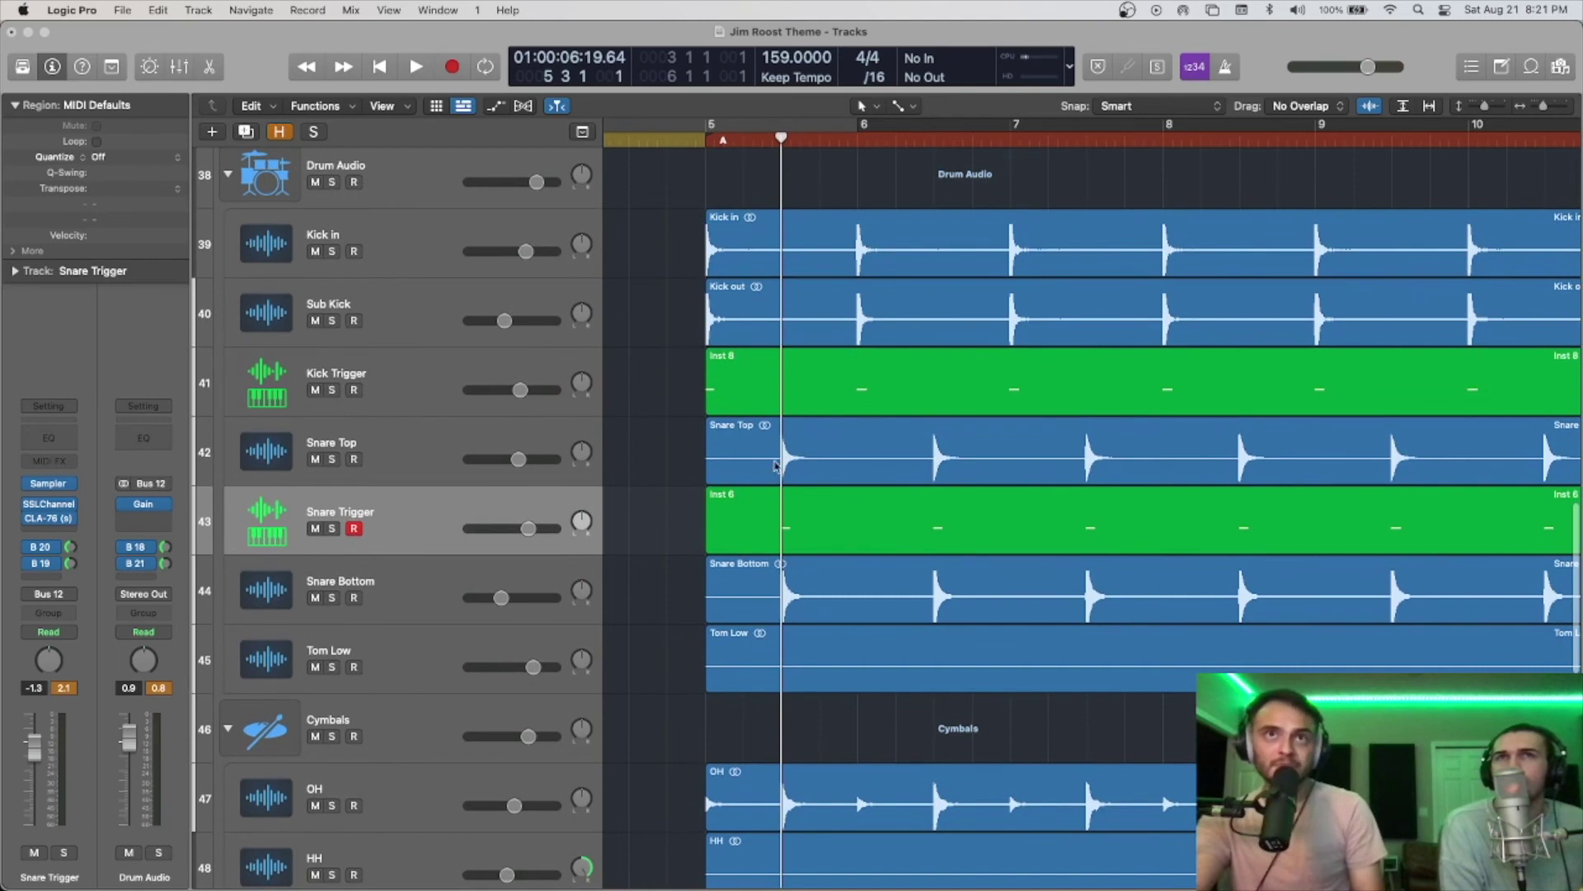
scroll(827, 472, "right", 2)
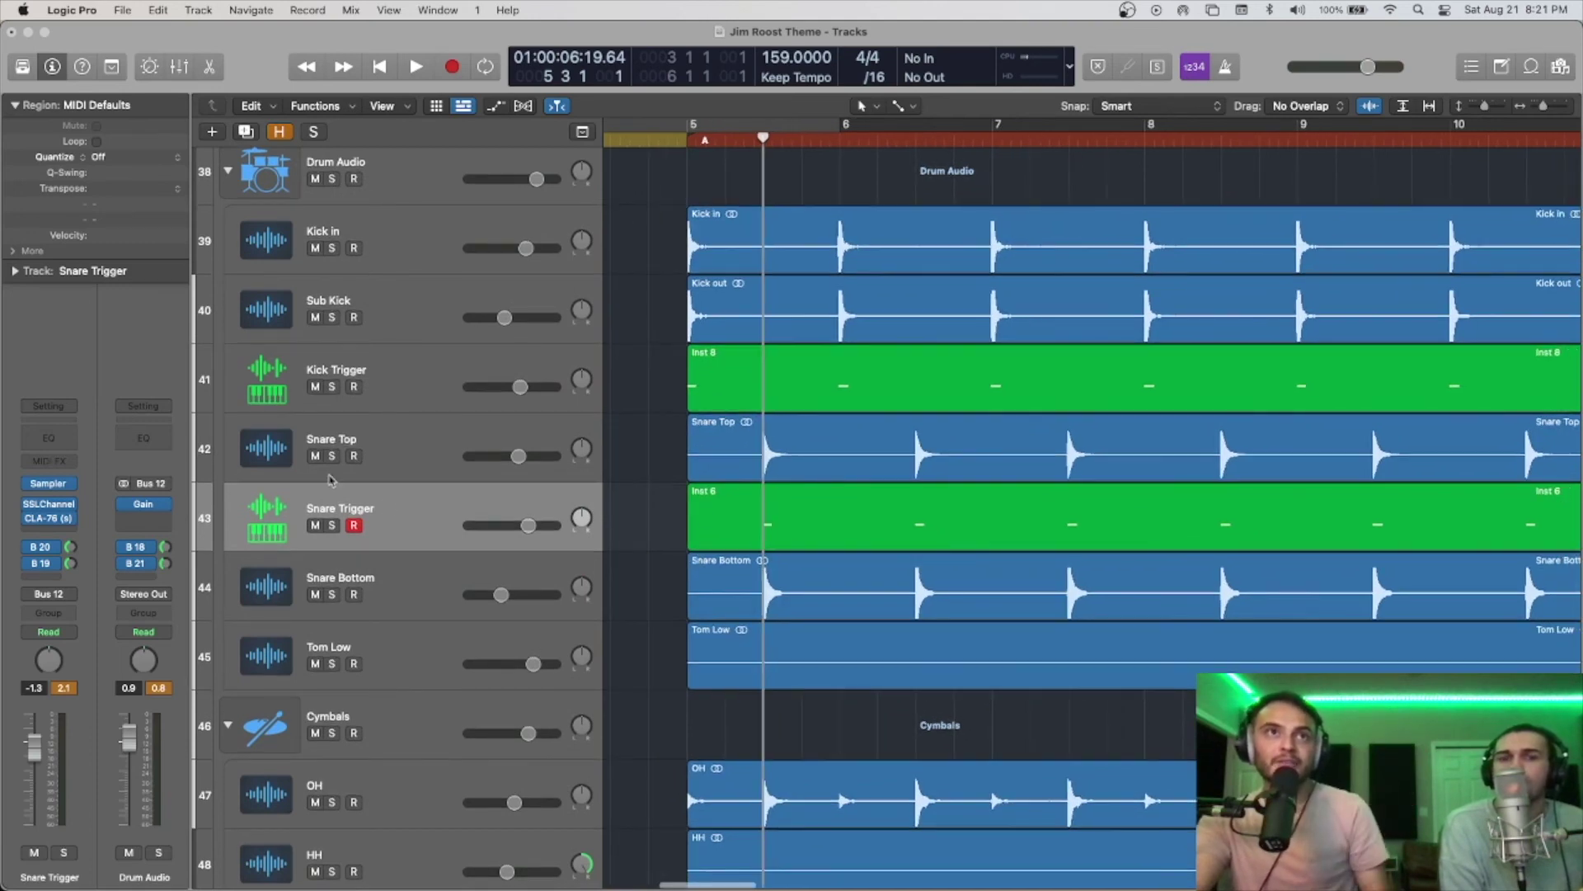
left_click(331, 179)
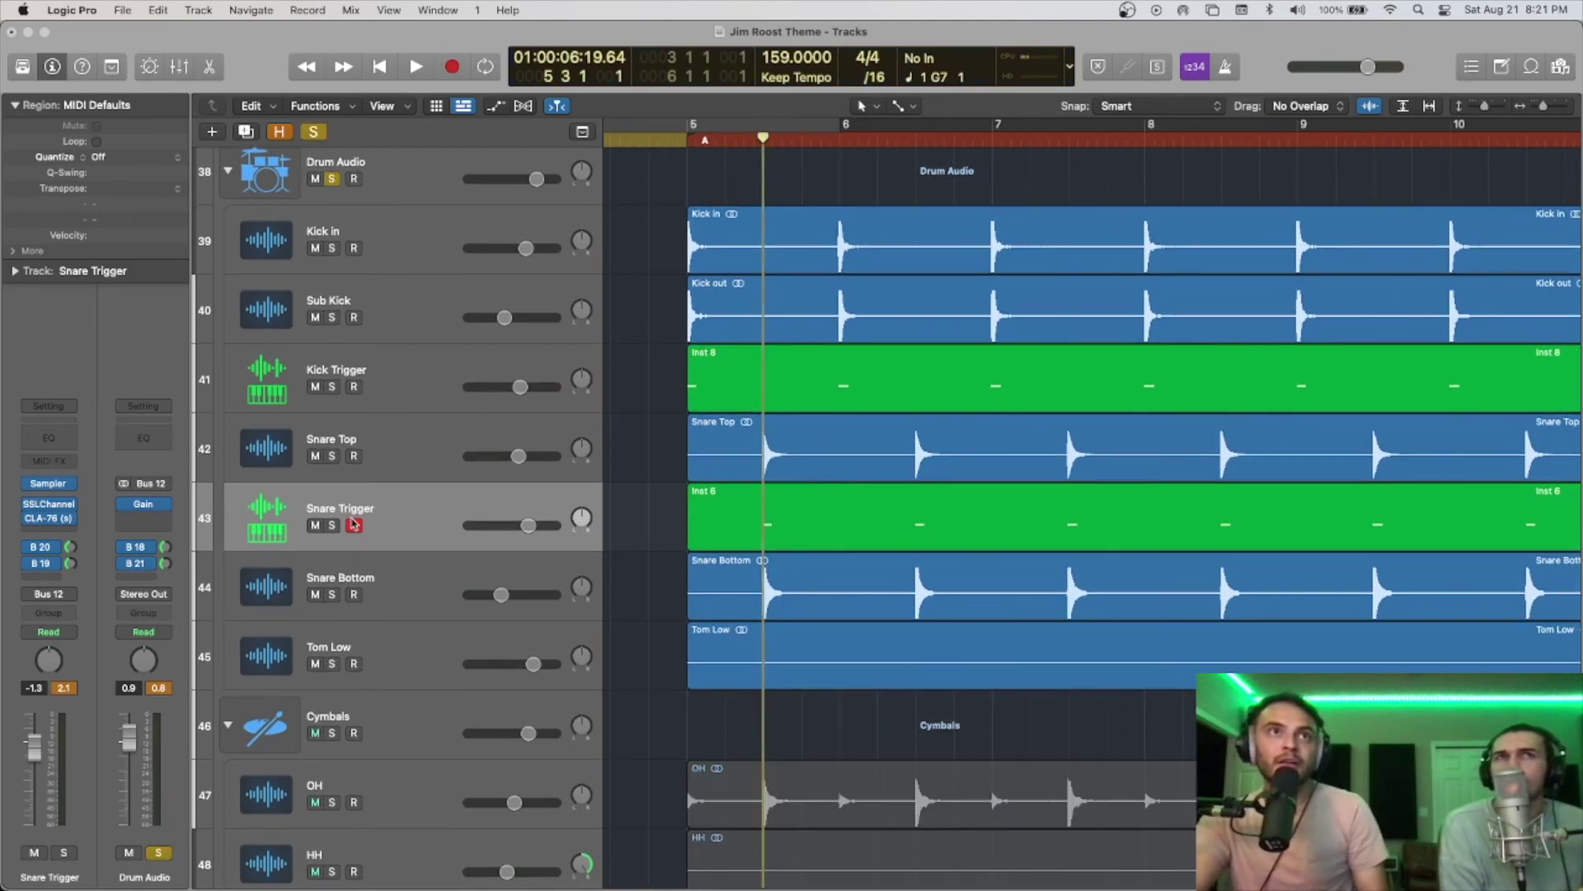
left_click(315, 526)
left_click(315, 386)
scroll(819, 167, "left", 5)
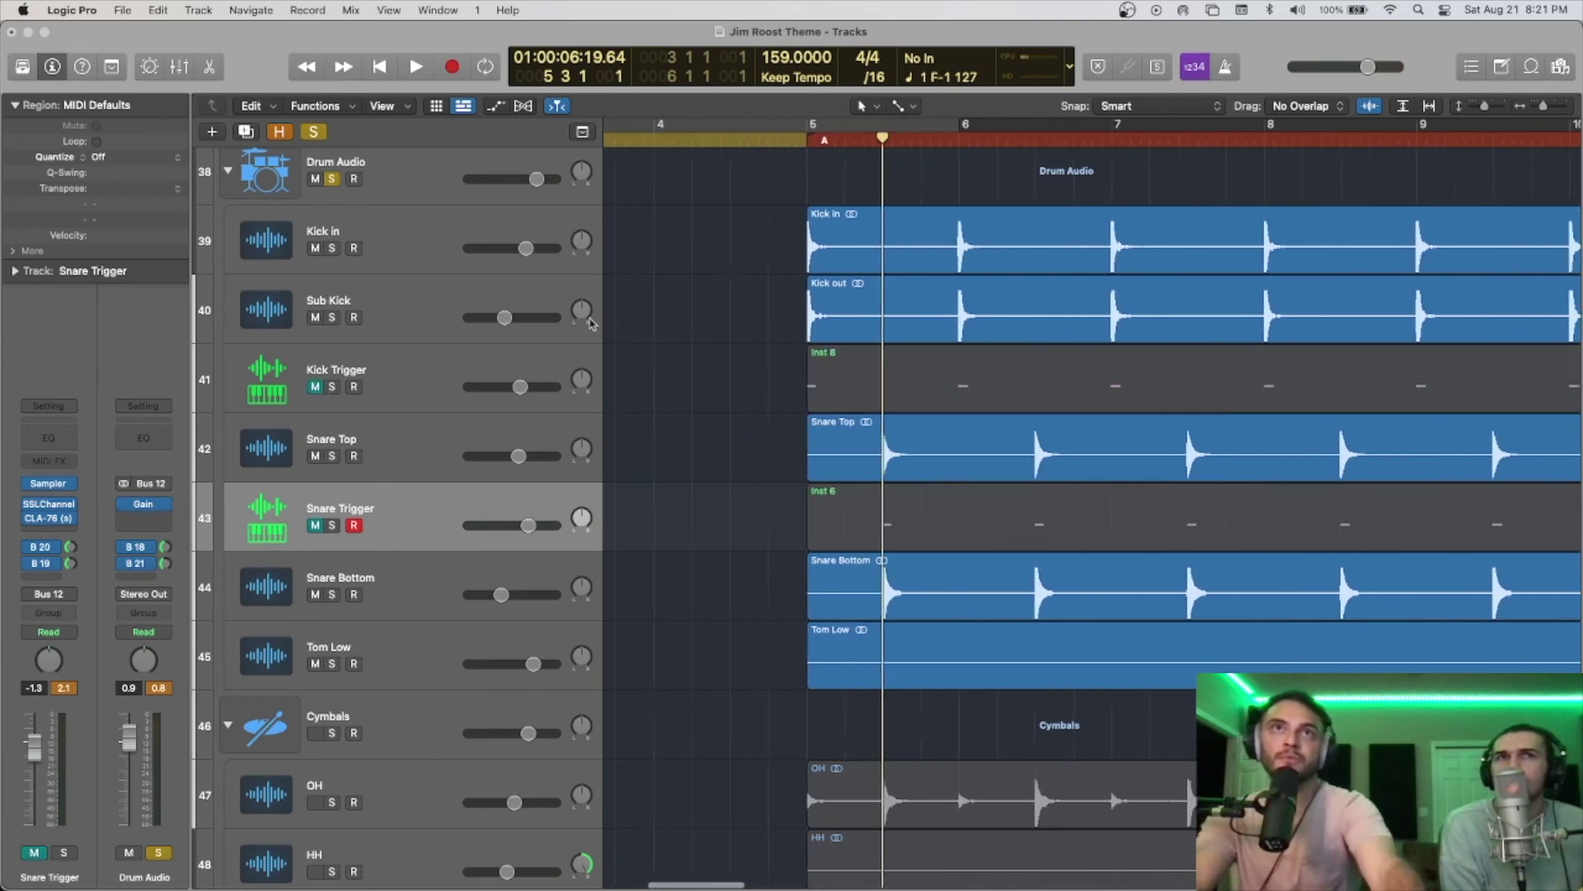
left_click(827, 141)
key("space")
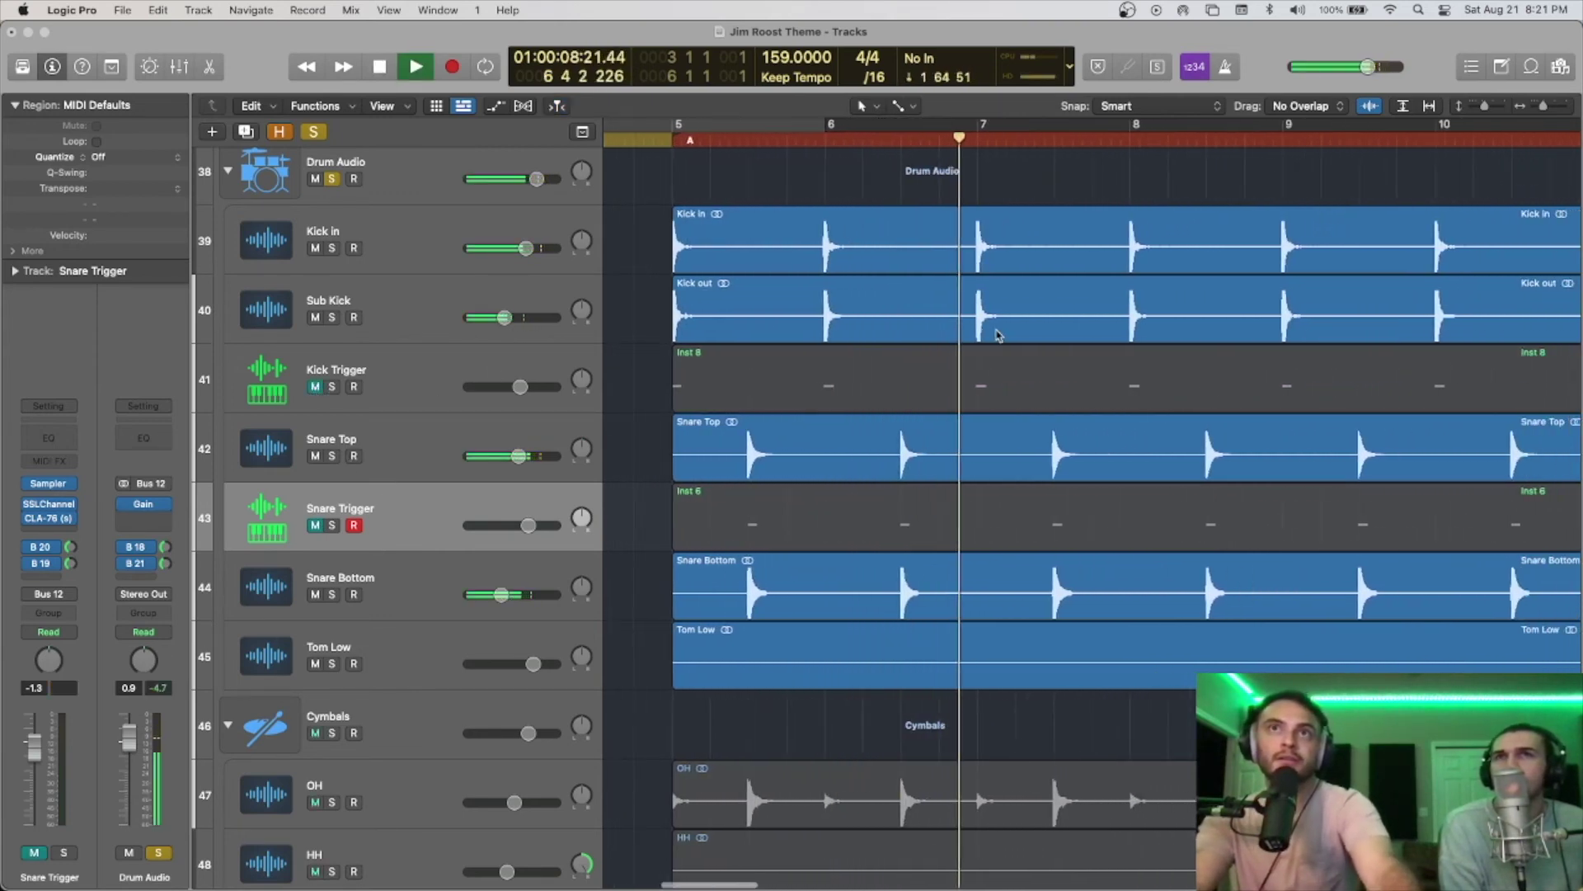
Step: Bring the Kick Trigger and then the Snare Trigger back in by unmuting each while the soloed drums play
key("super+Left")
key("super+Left")
scroll(989, 338, "right", 5)
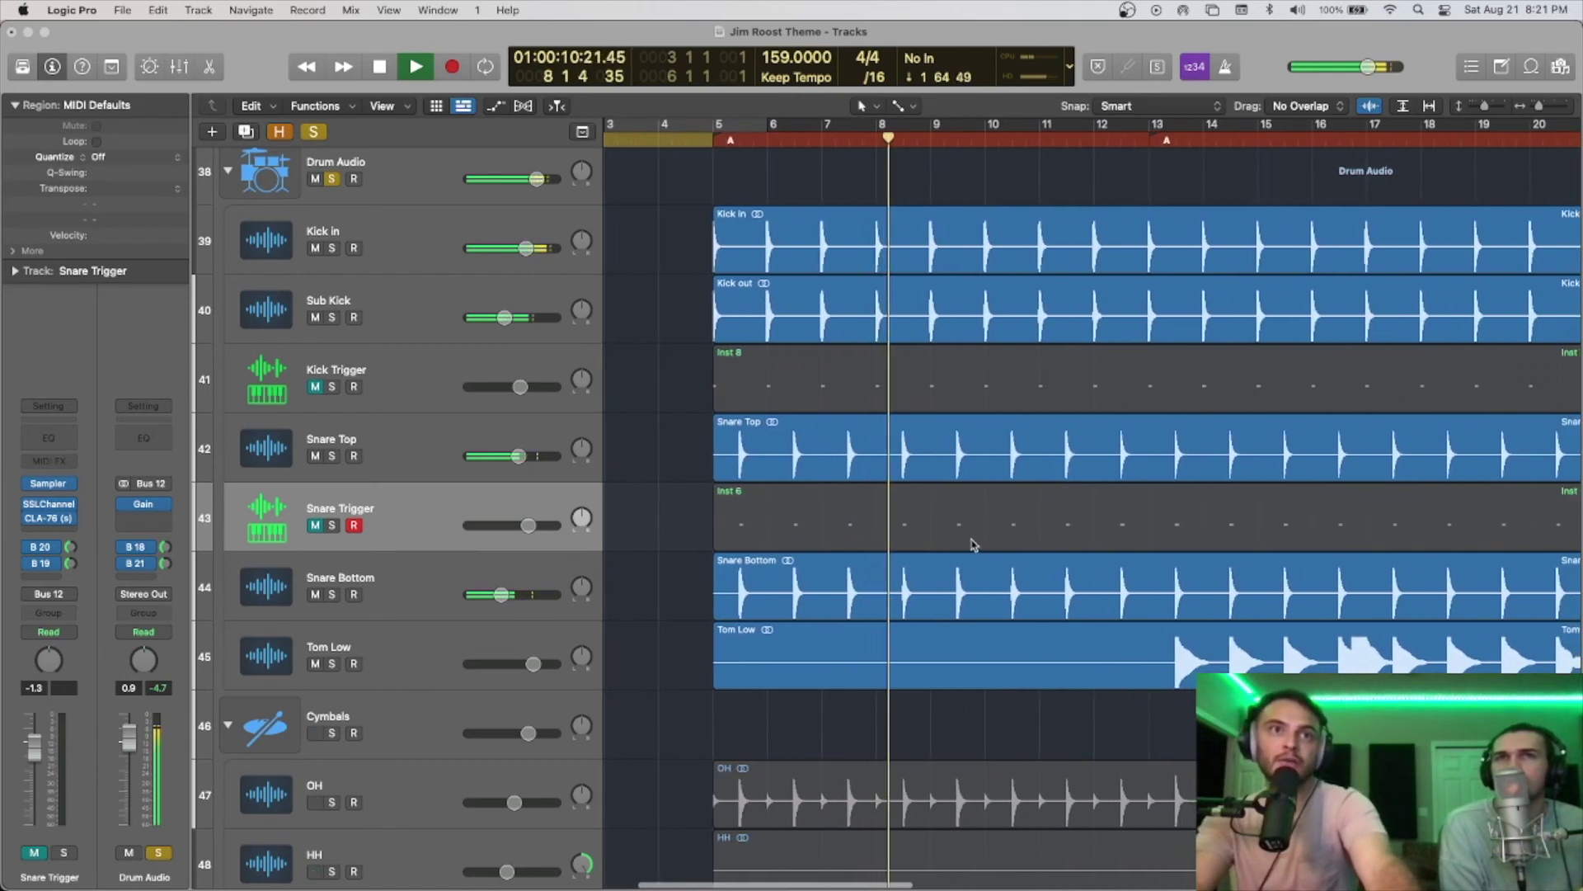
key("super+Left")
scroll(848, 631, "down", 3)
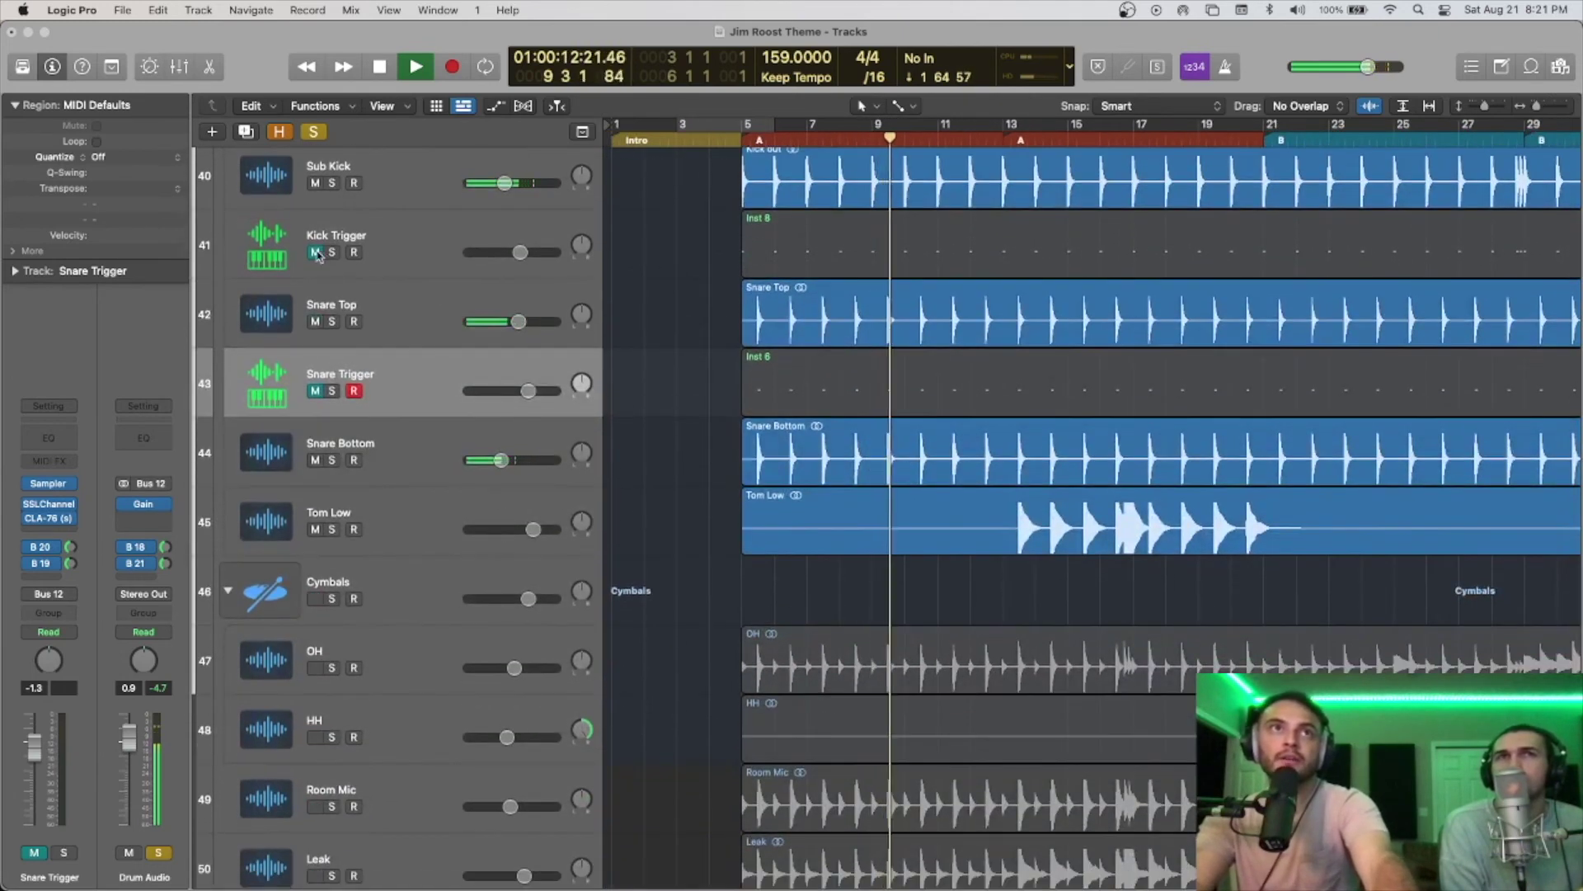
left_click(316, 252)
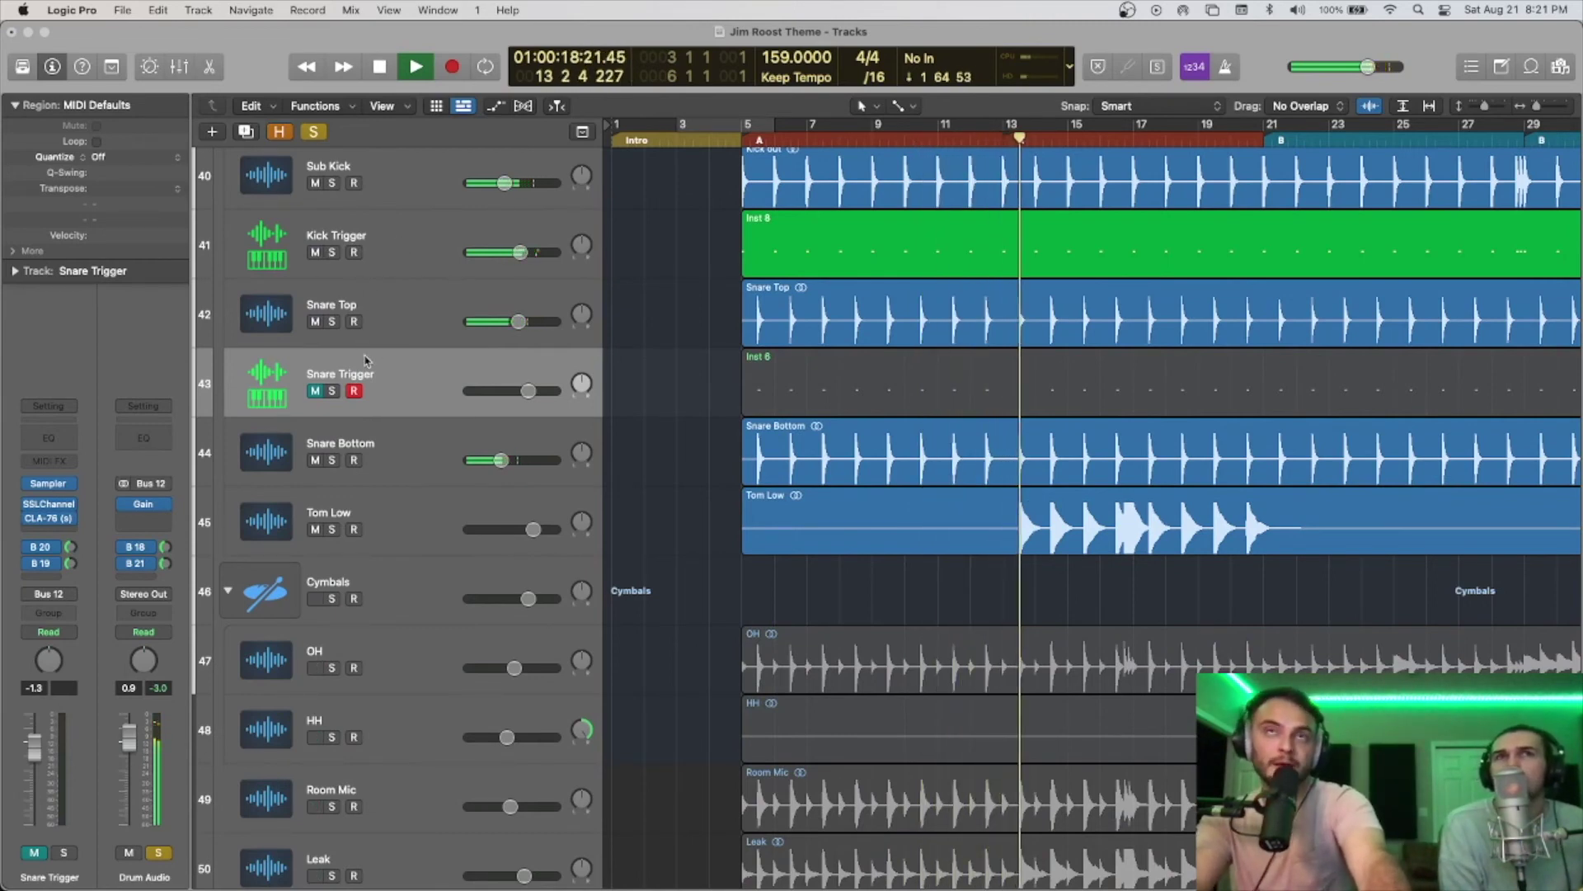
left_click(316, 391)
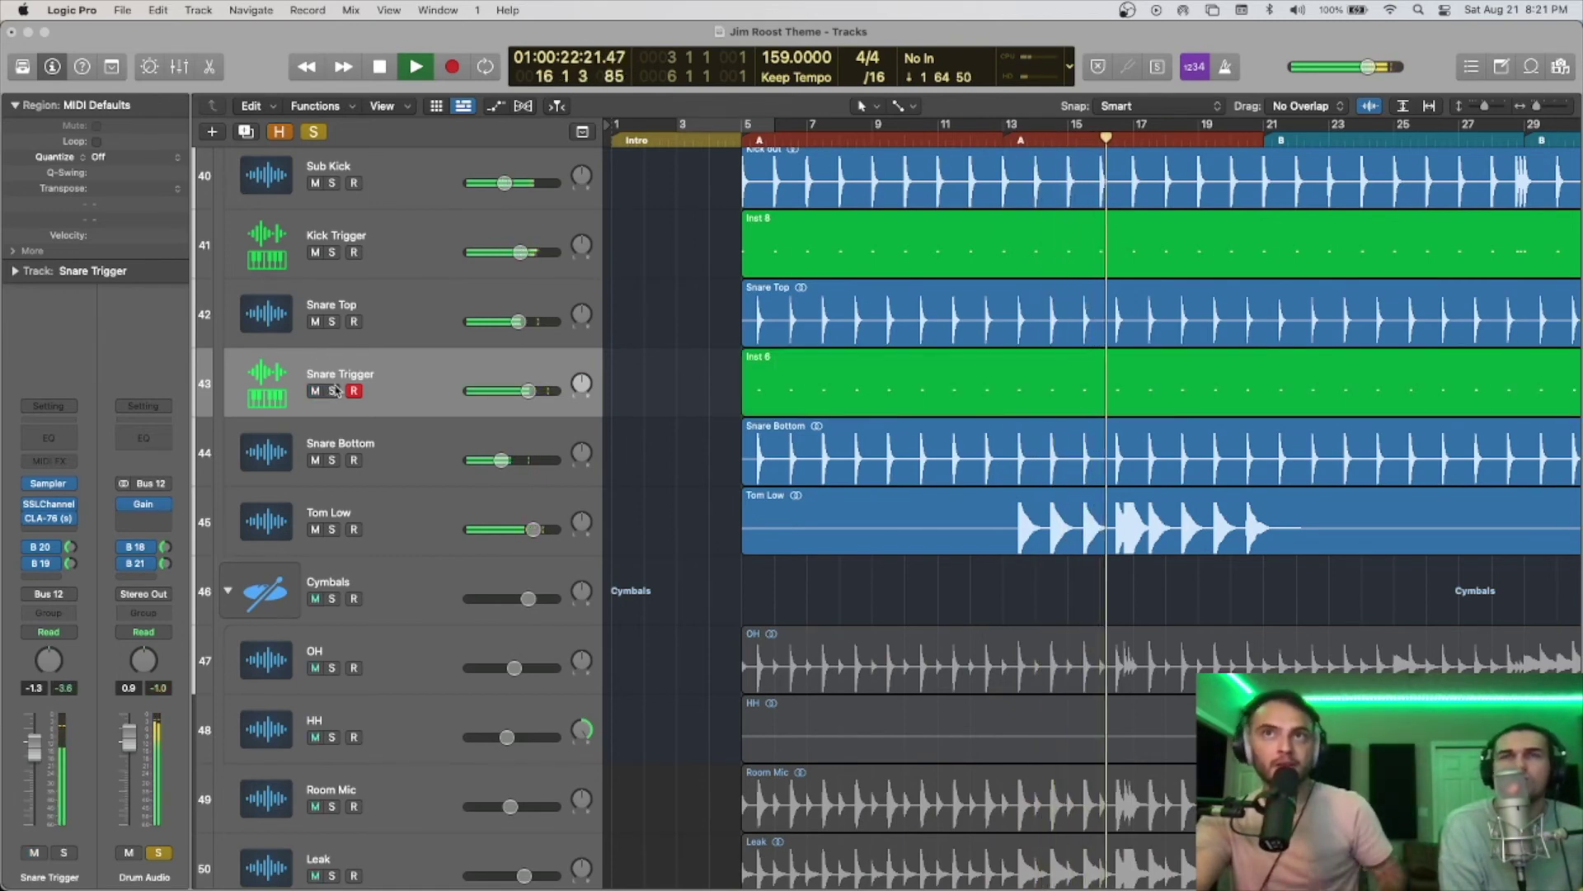
Step: Compare the drums with the full mix by turning the Drum Audio solo off and on again, and stop playback
scroll(413, 264, "up", 5)
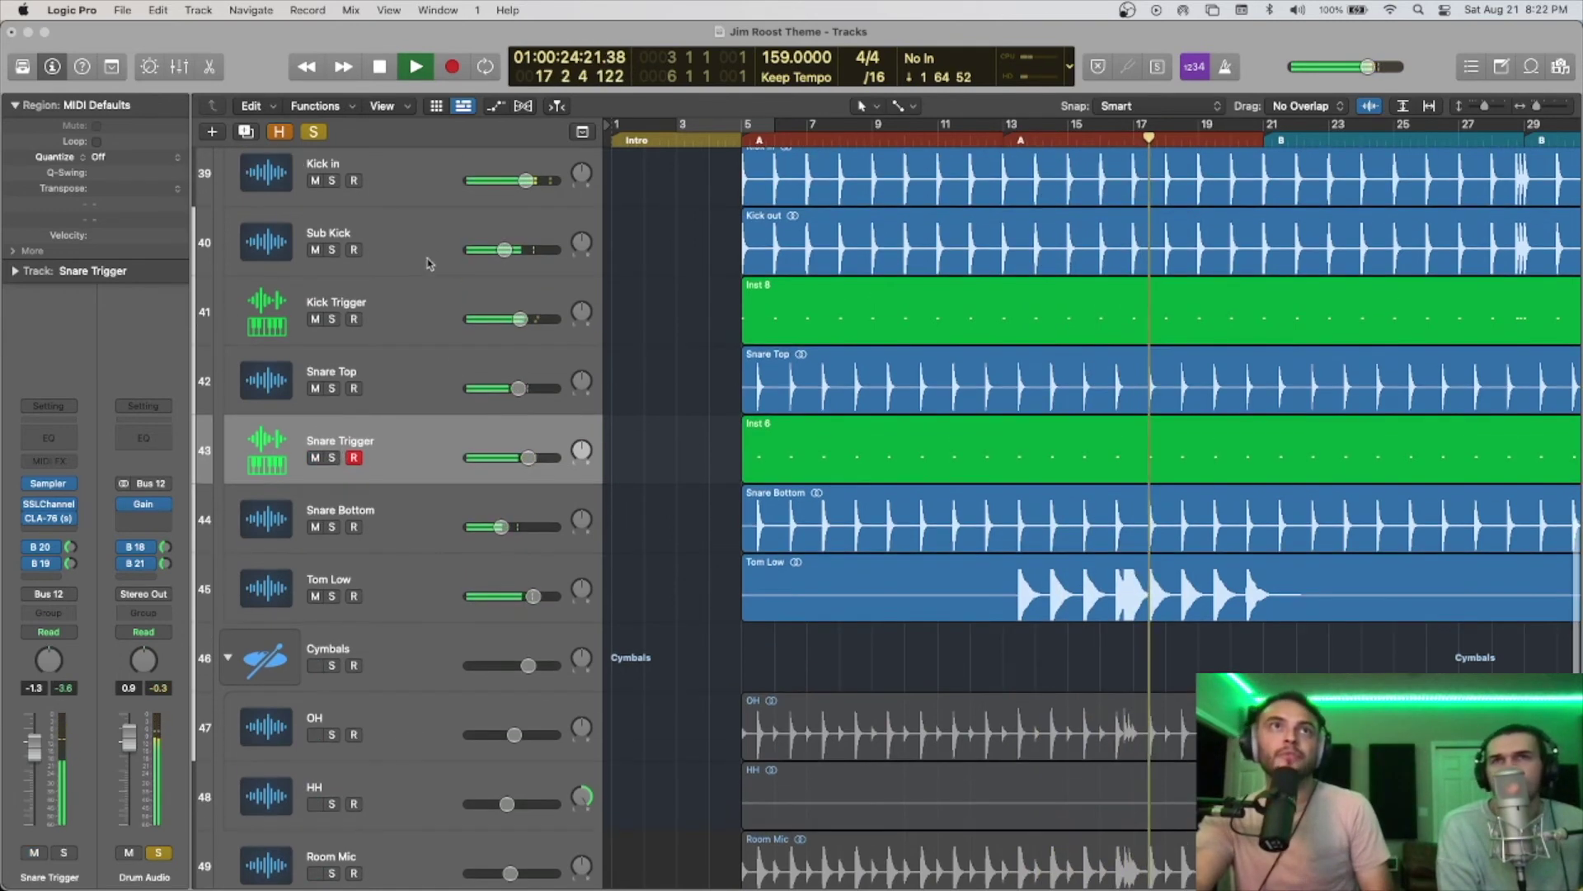
left_click(332, 269)
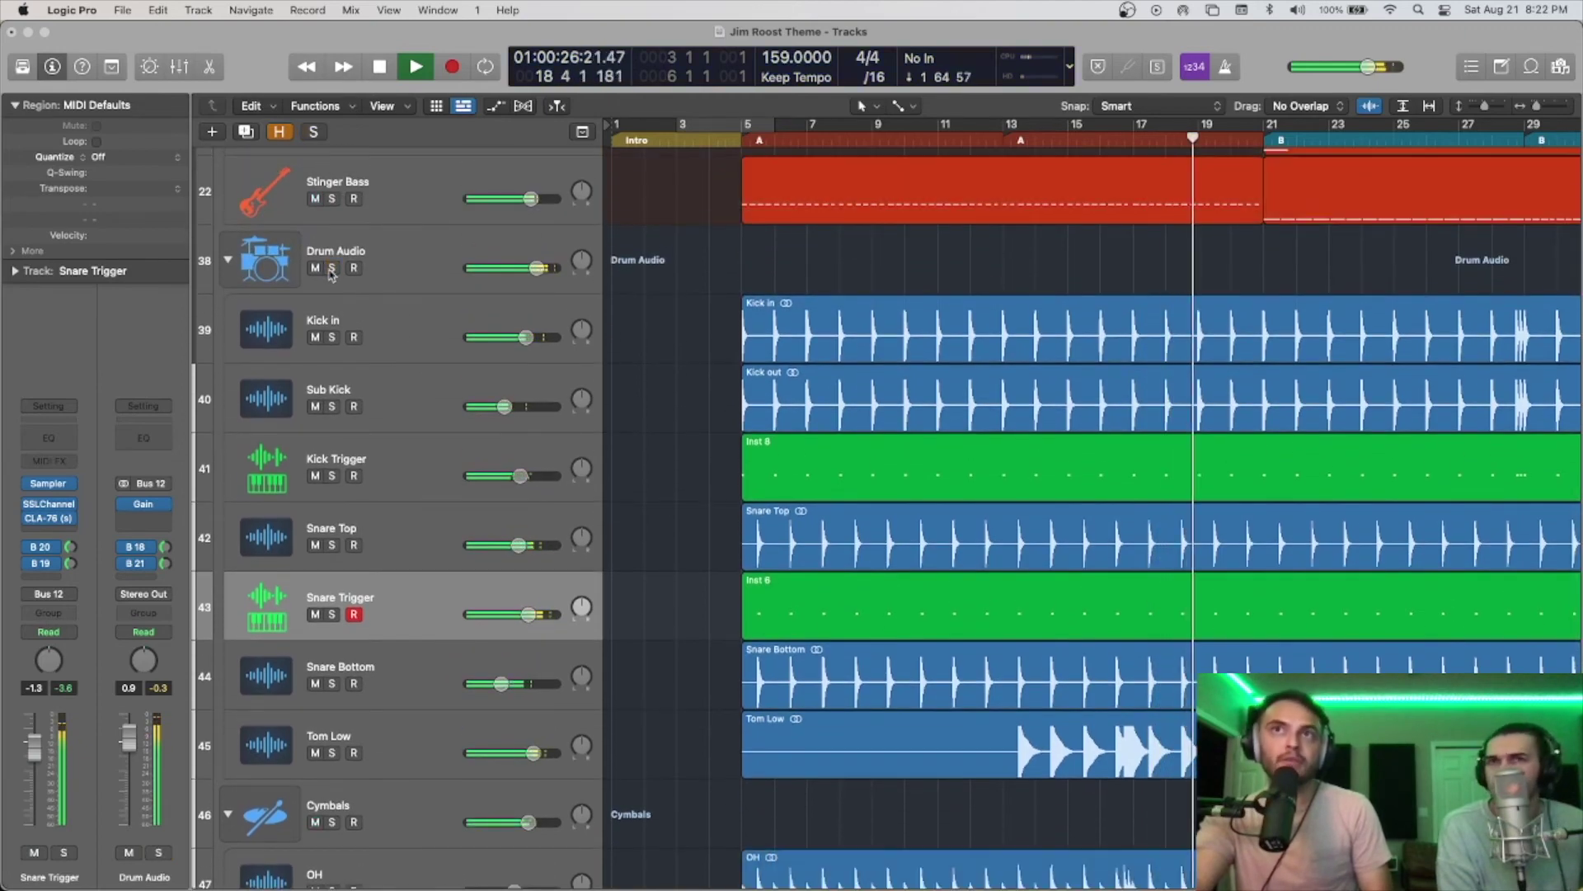
left_click(331, 269)
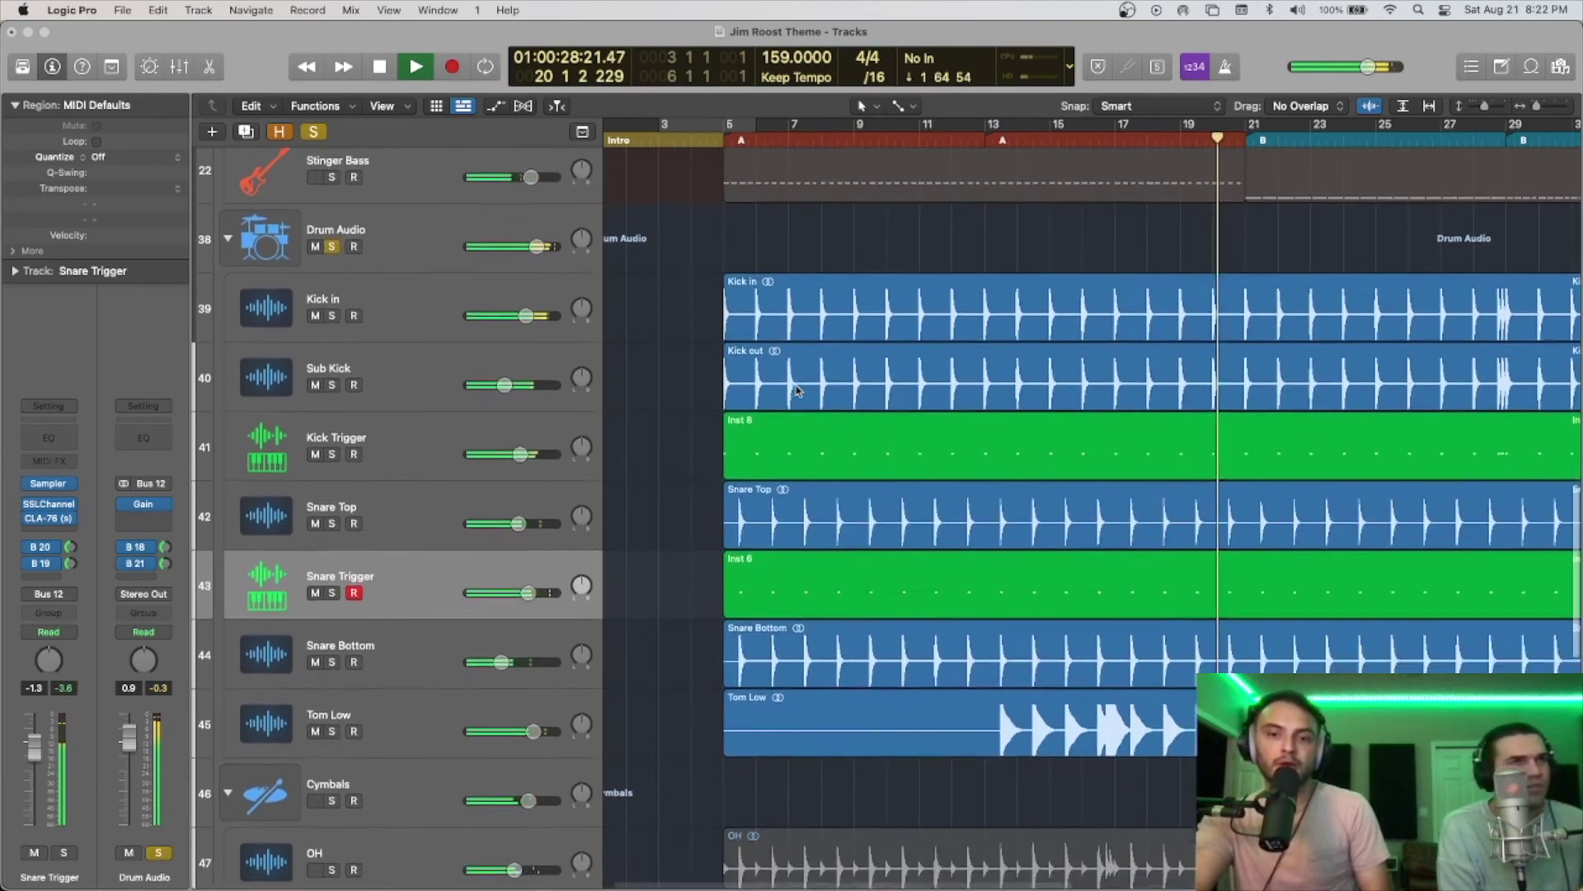
scroll(954, 389, "down", 5)
scroll(954, 389, "right", 5)
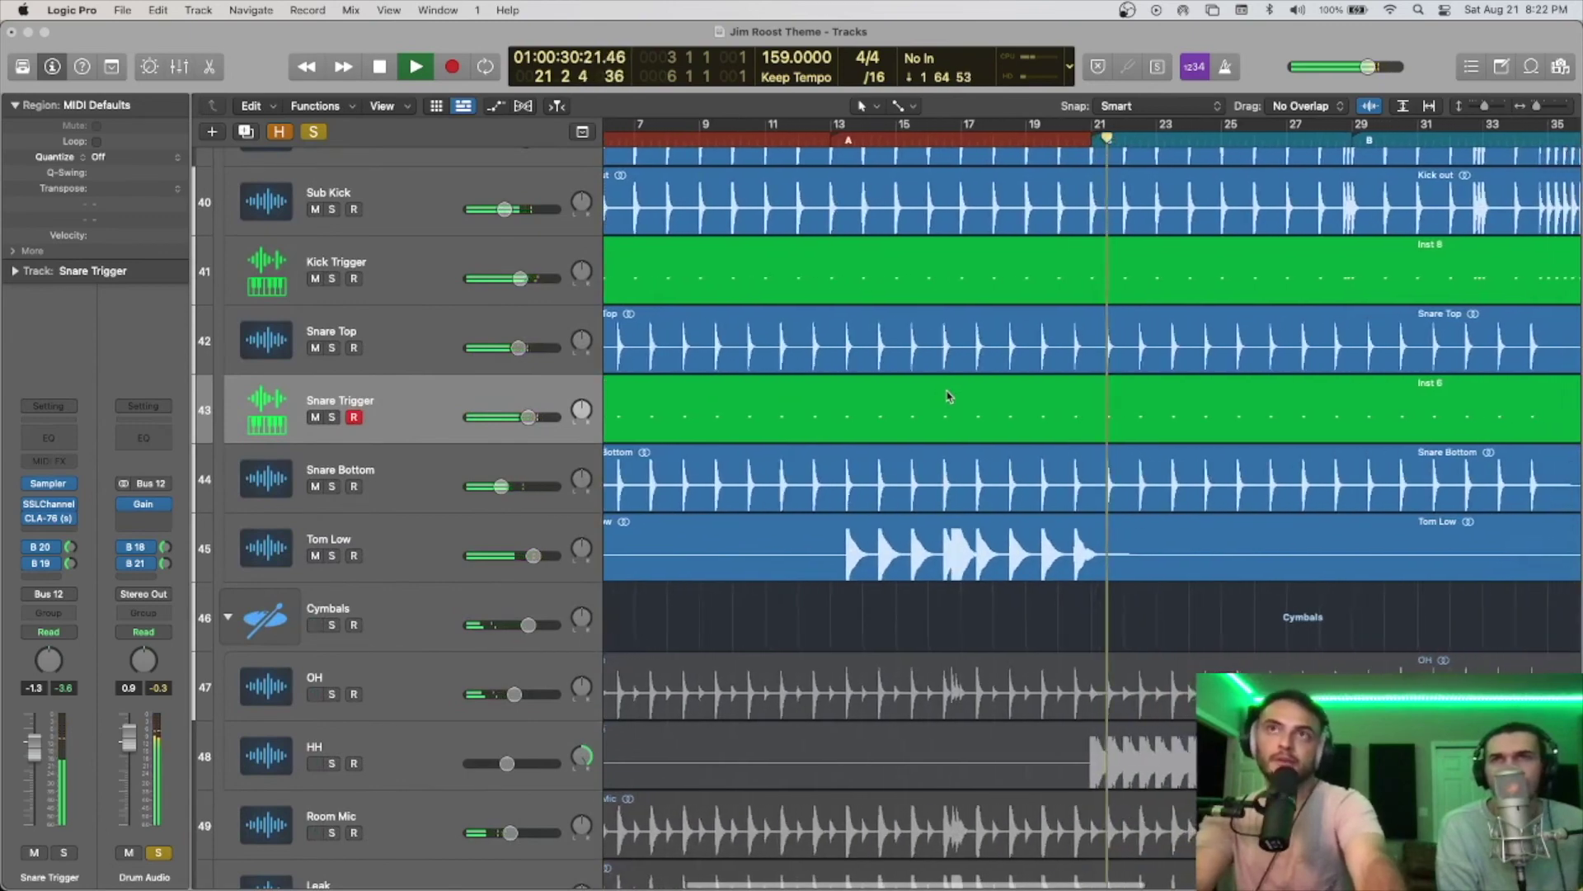
key("space")
Step: Remove the solo from the Drum Audio stack
scroll(865, 485, "down", 3)
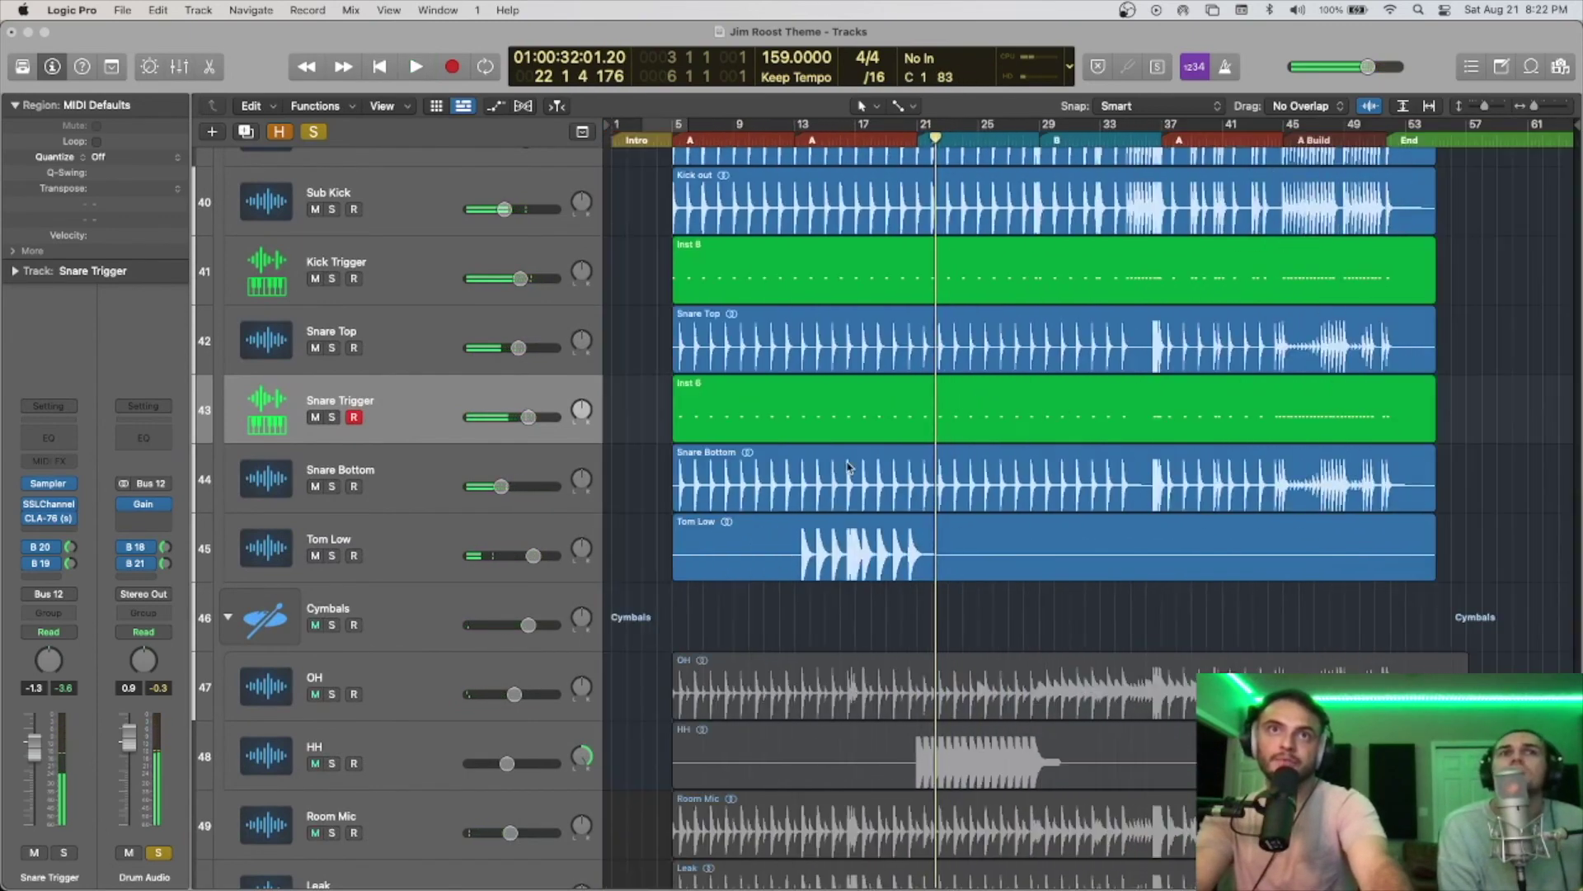
scroll(864, 485, "down", 2)
scroll(865, 484, "down", 2)
scroll(280, 404, "up", 5)
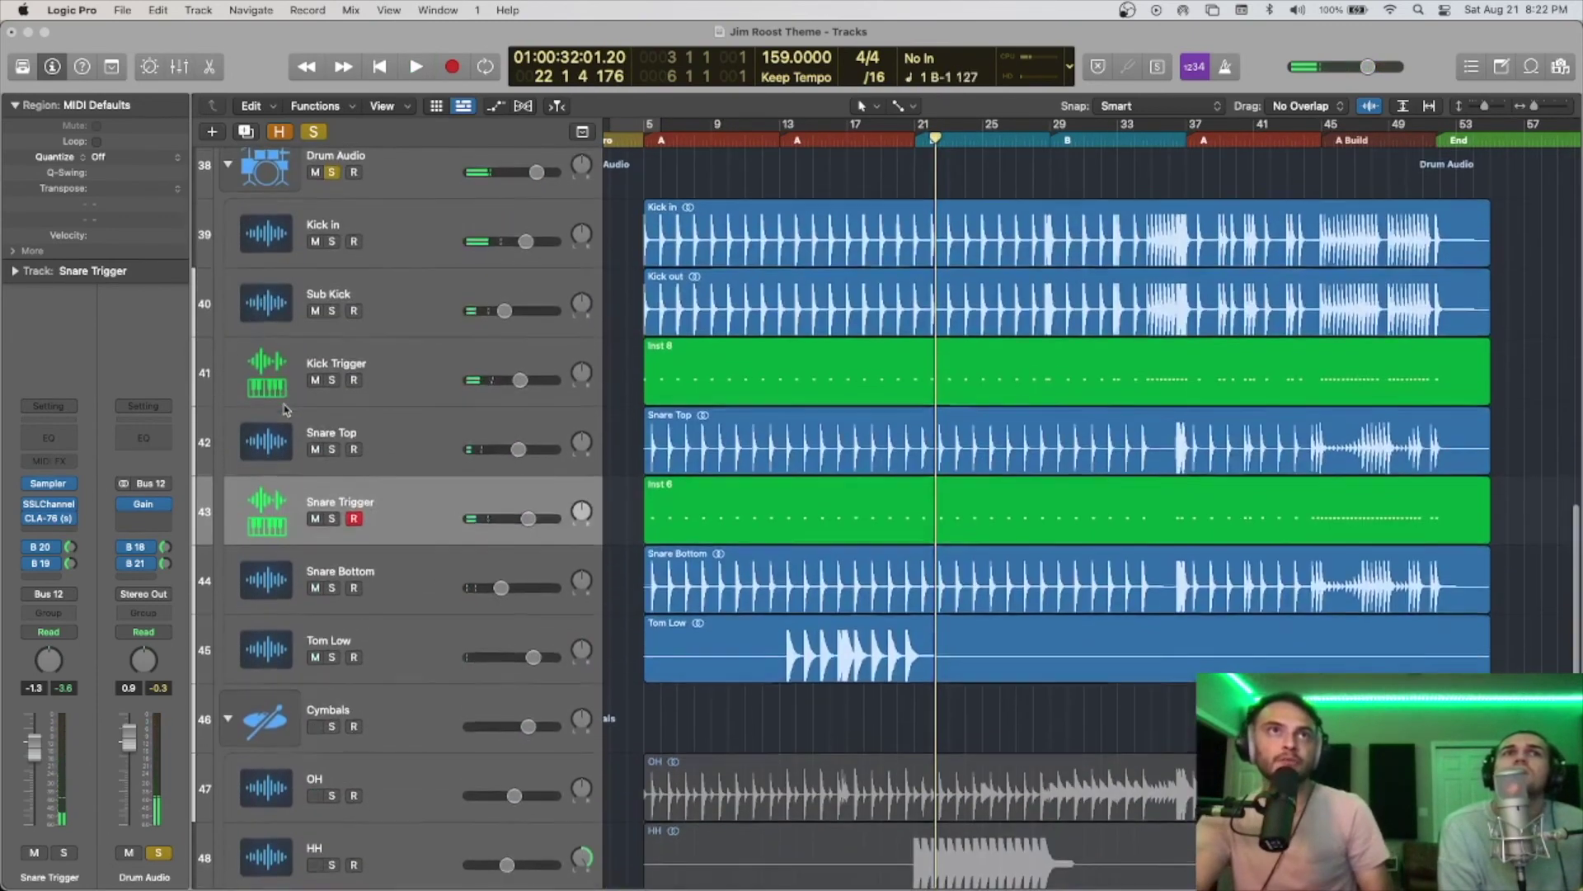
left_click(332, 159)
Step: Shrink the track heights to fit the whole project in view and examine the arrangement from Intro to Stereo Out
scroll(941, 590, "down", 5)
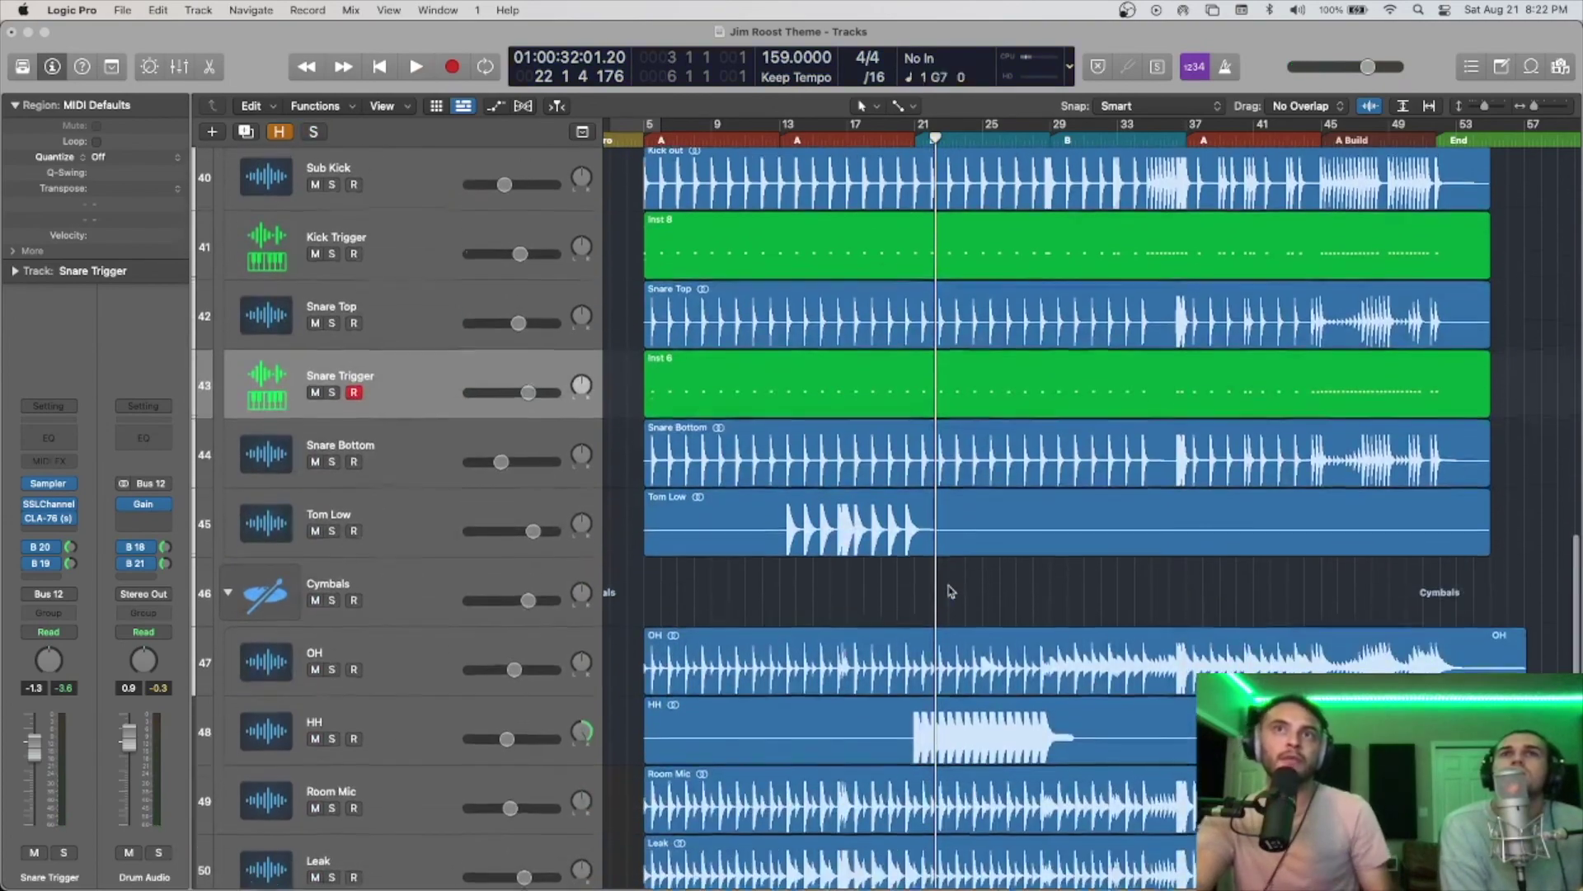
scroll(941, 590, "up", 20)
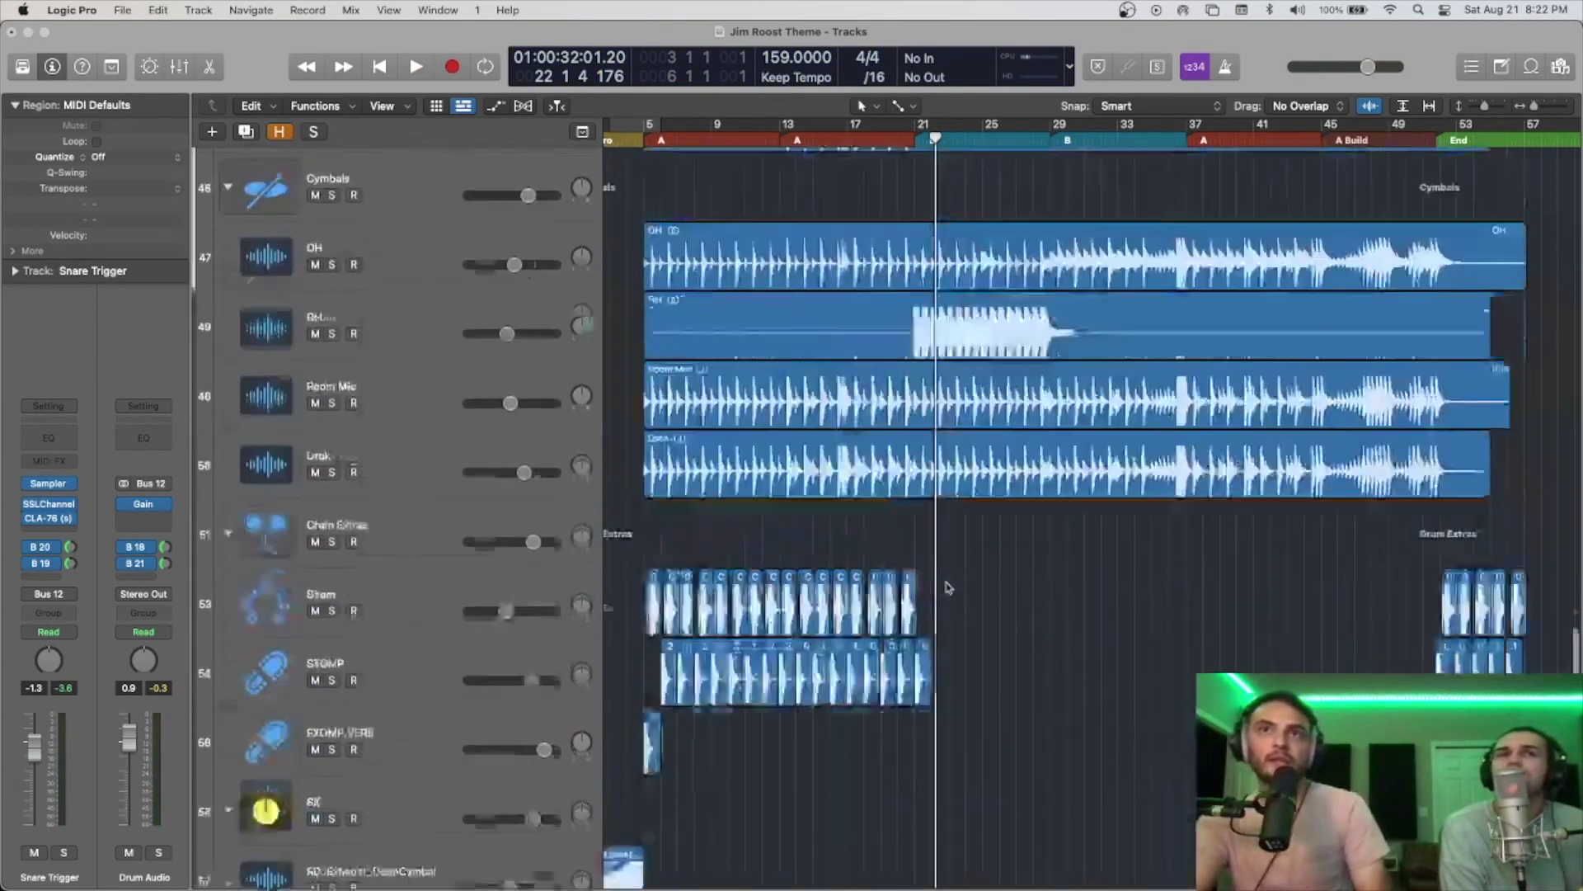
key("z")
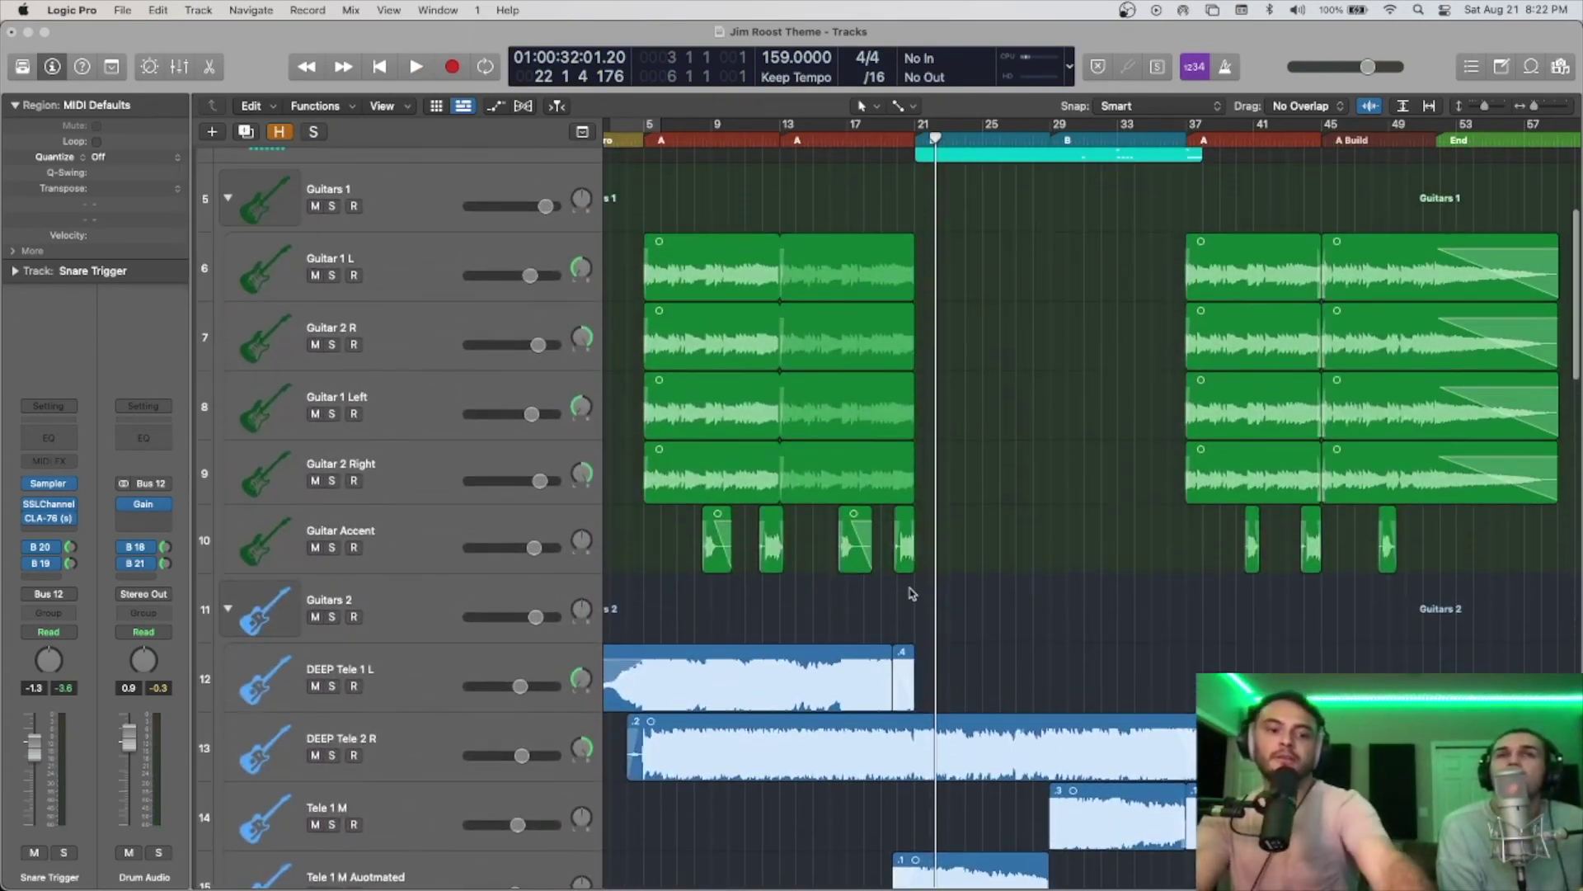
scroll(910, 589, "down", 3)
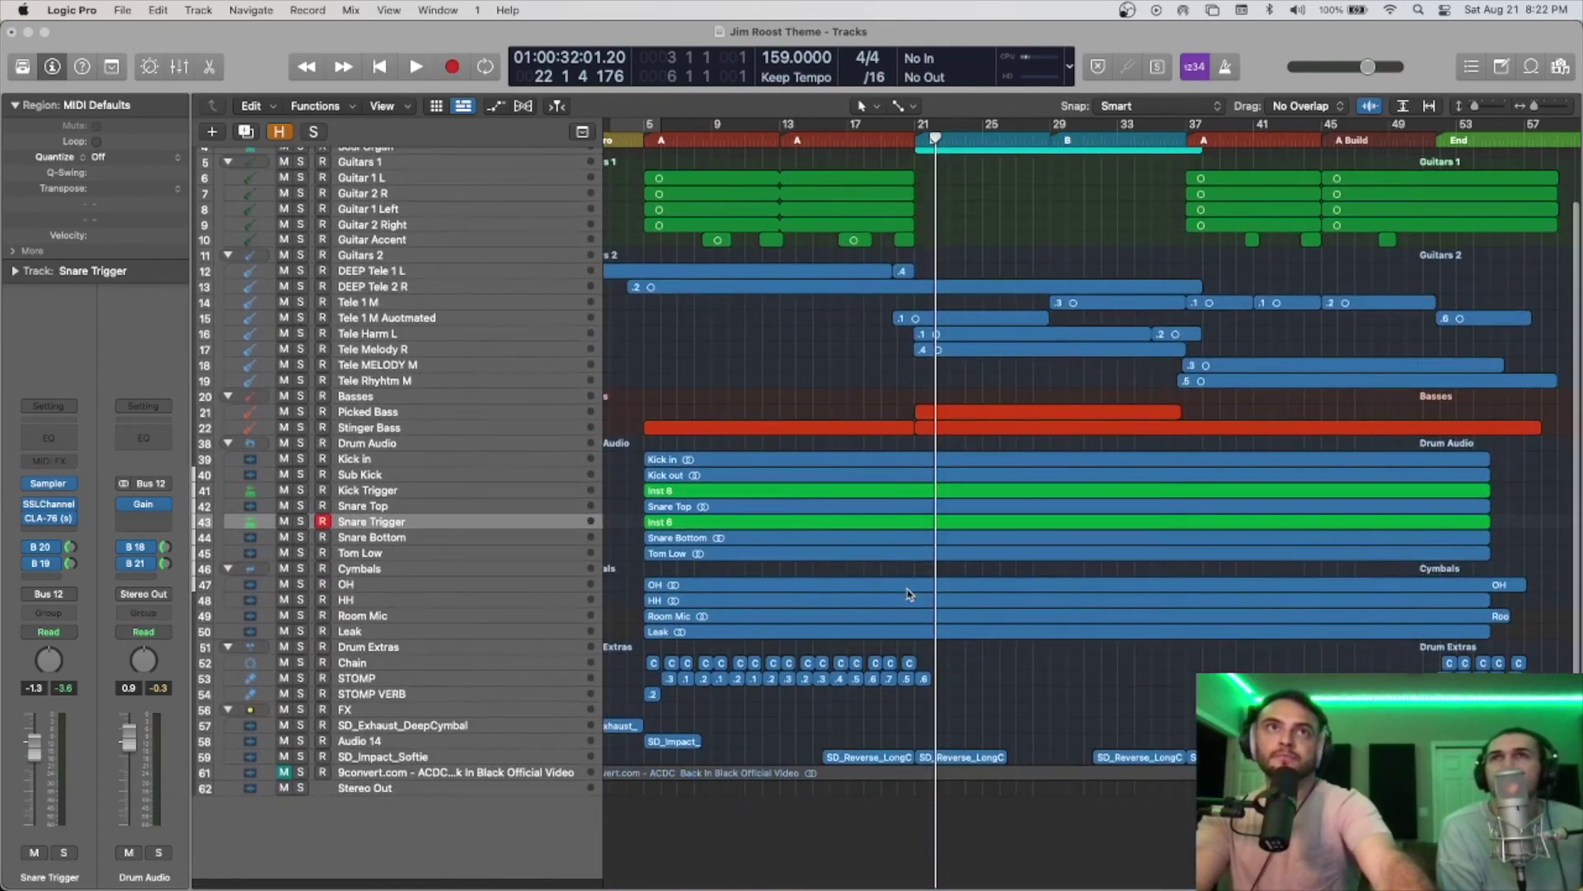
scroll(842, 773, "up", 3)
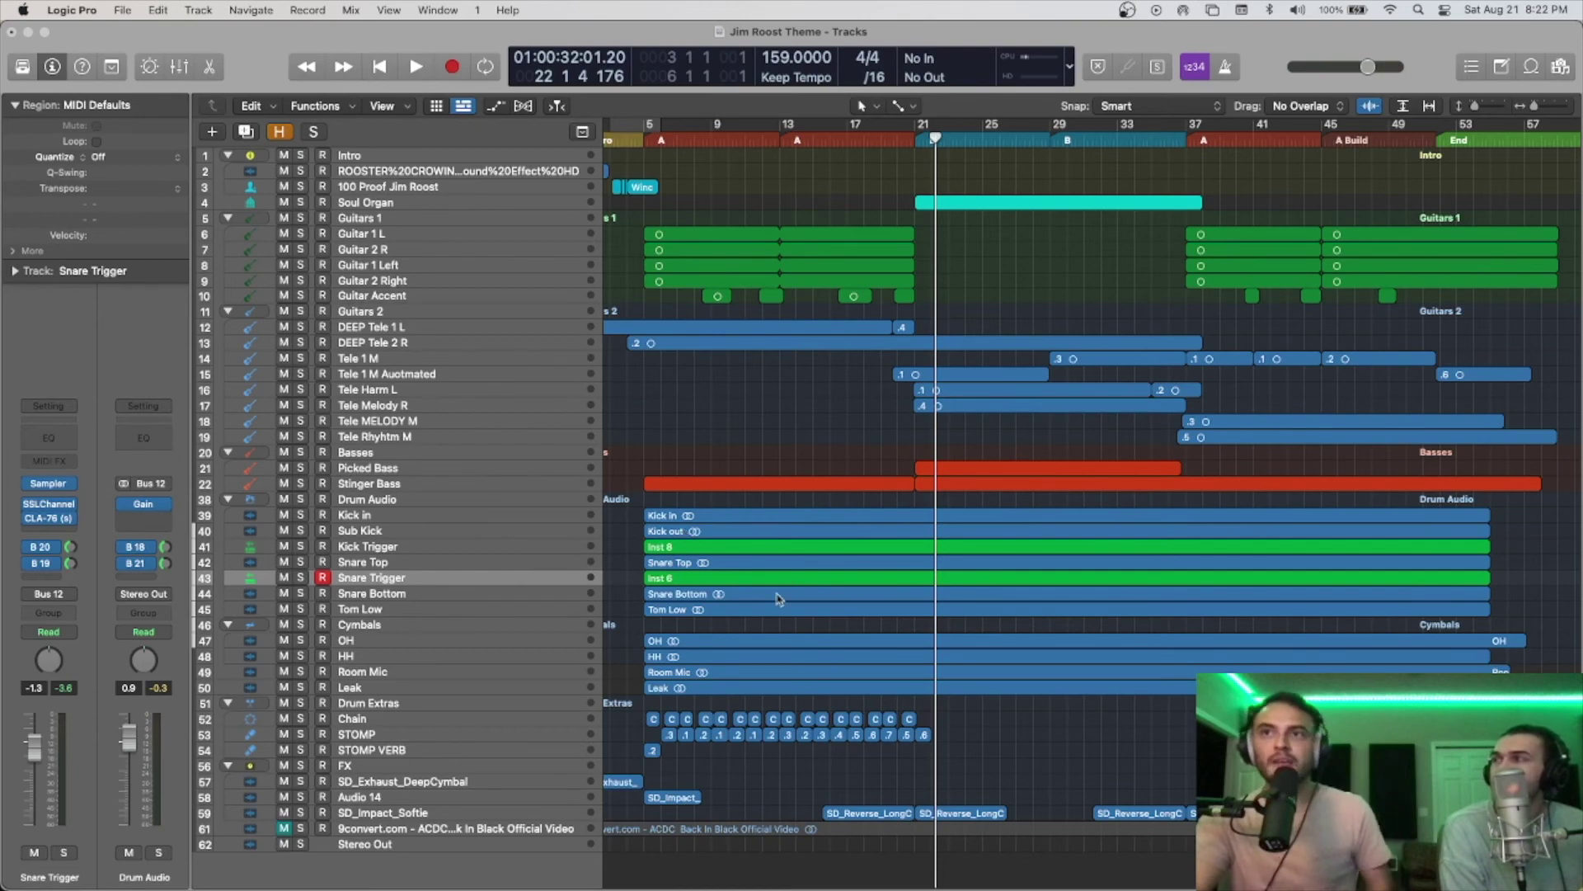
scroll(800, 723, "down", 2)
scroll(1006, 711, "up", 3)
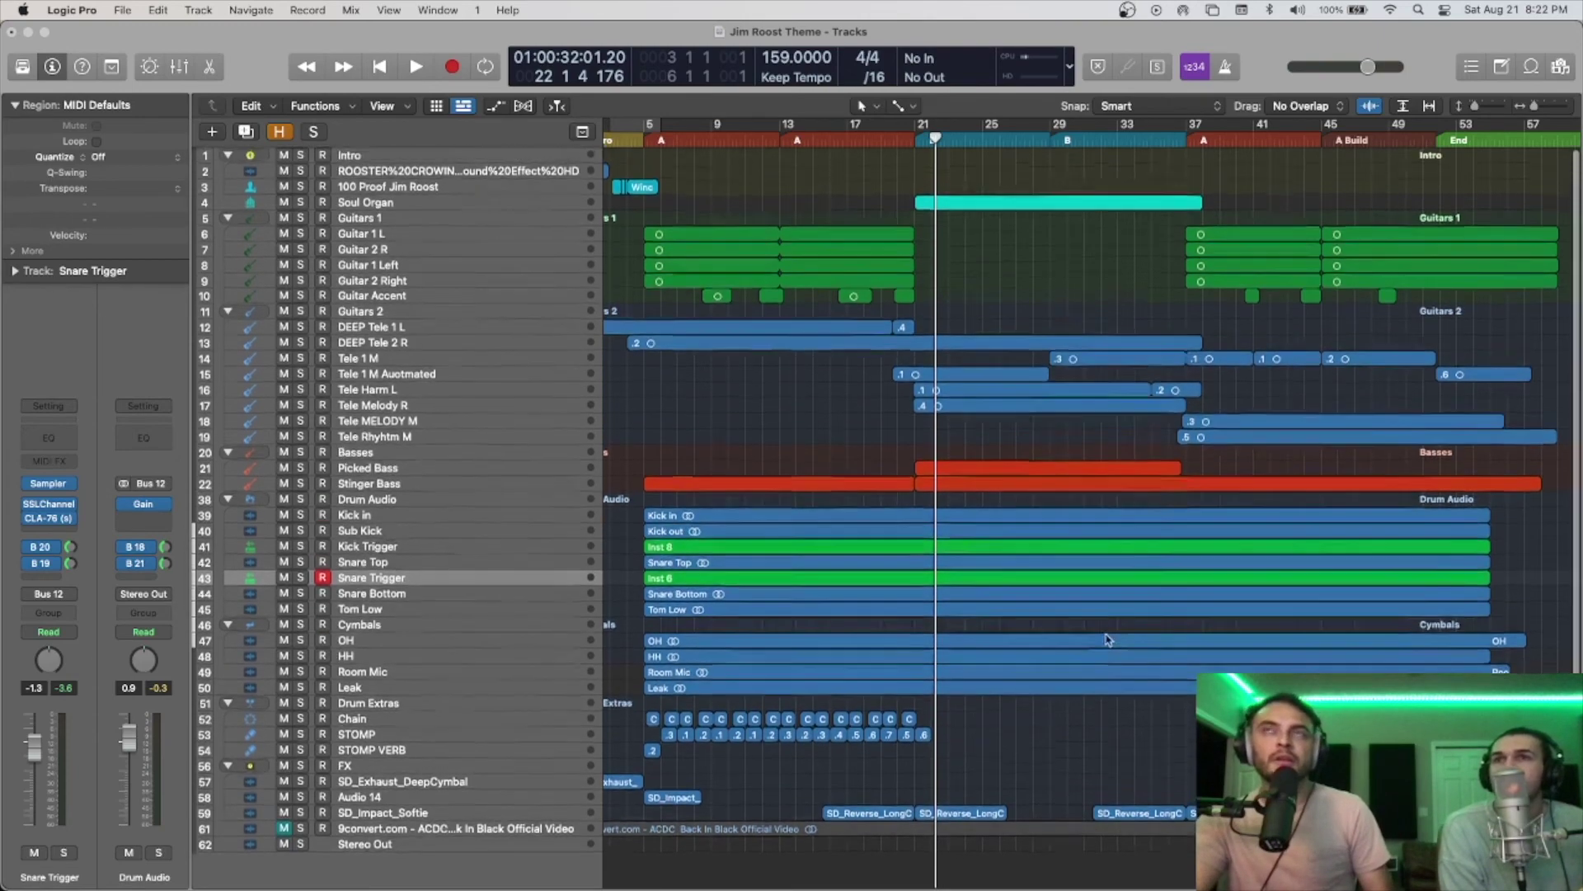
Step: Place the playhead at bar 45 where the A Build begins, and move it back to bar 5 at the first A section
scroll(1072, 607, "down", 1)
scroll(1023, 611, "left", 1)
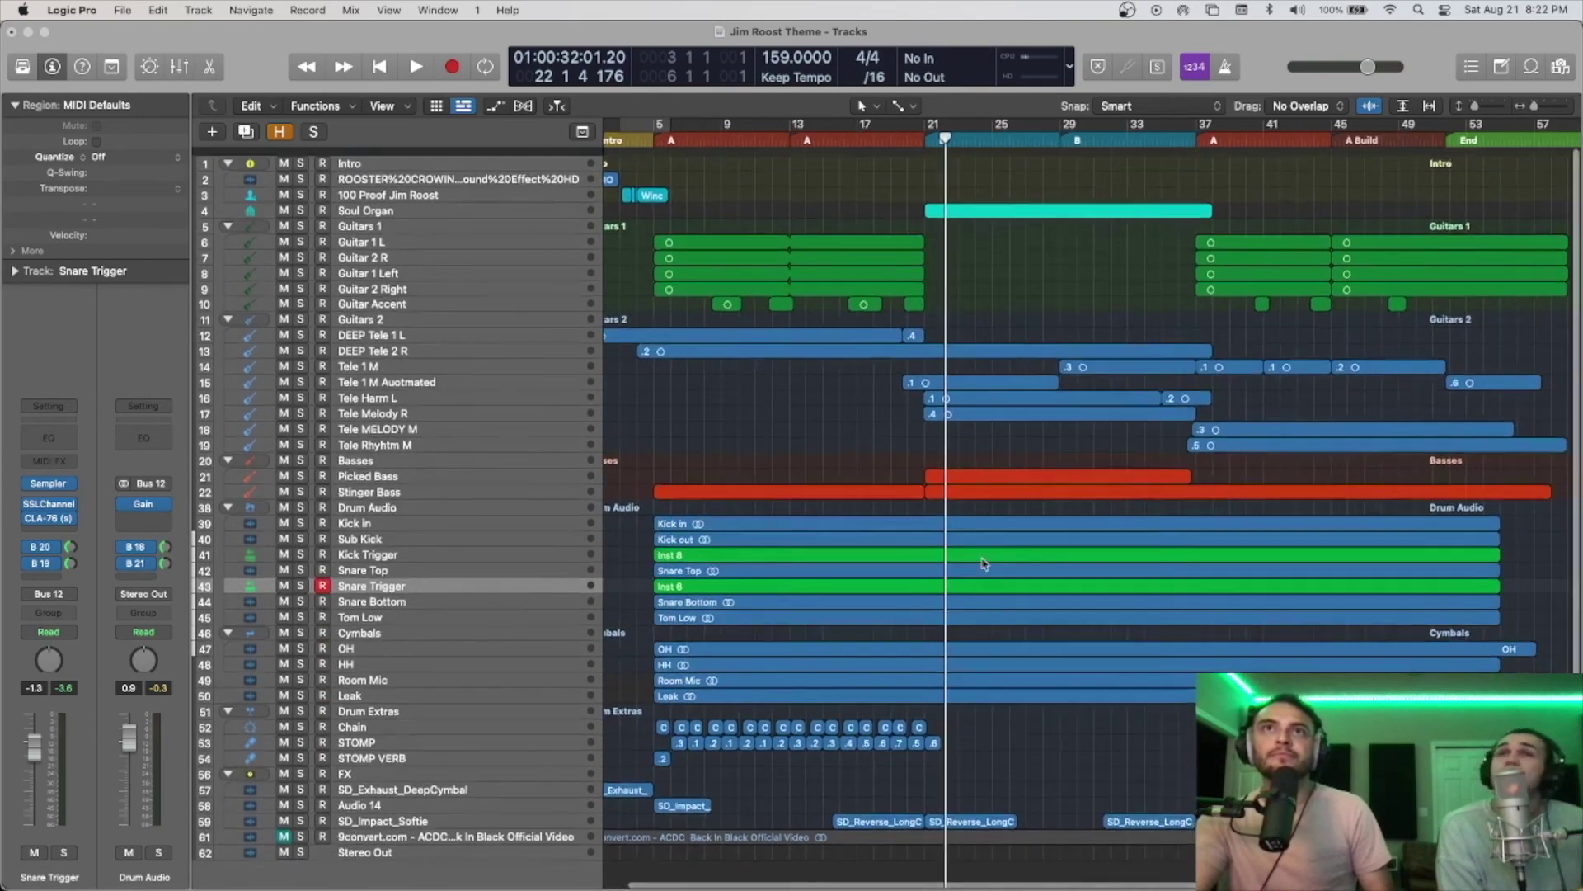
scroll(1006, 613, "down", 1)
left_click(1328, 138)
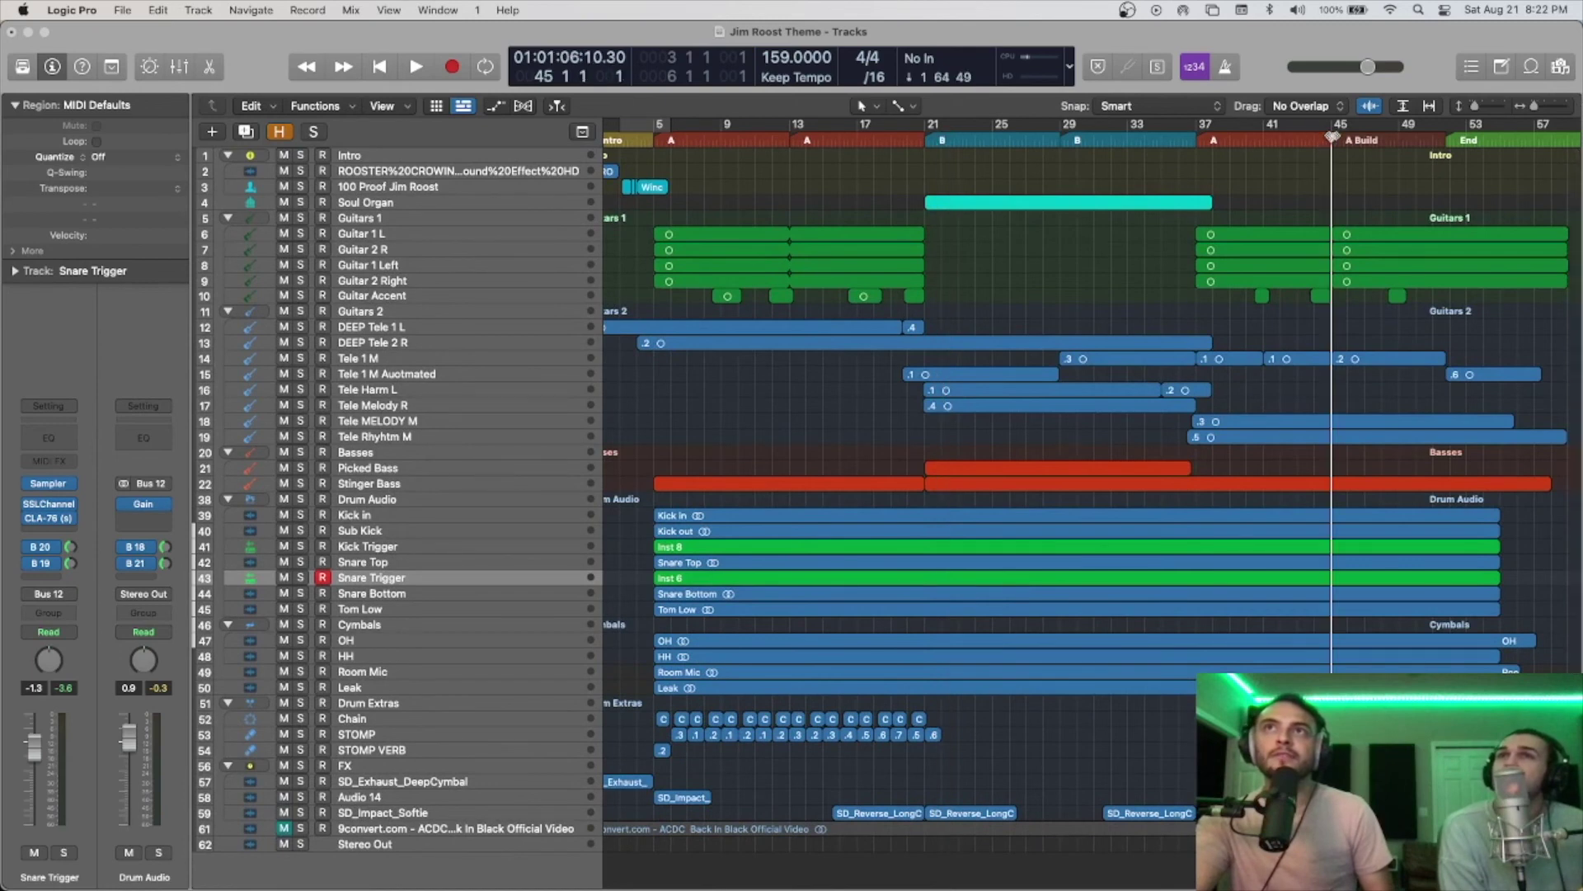
left_click_drag(1332, 279, 654, 629)
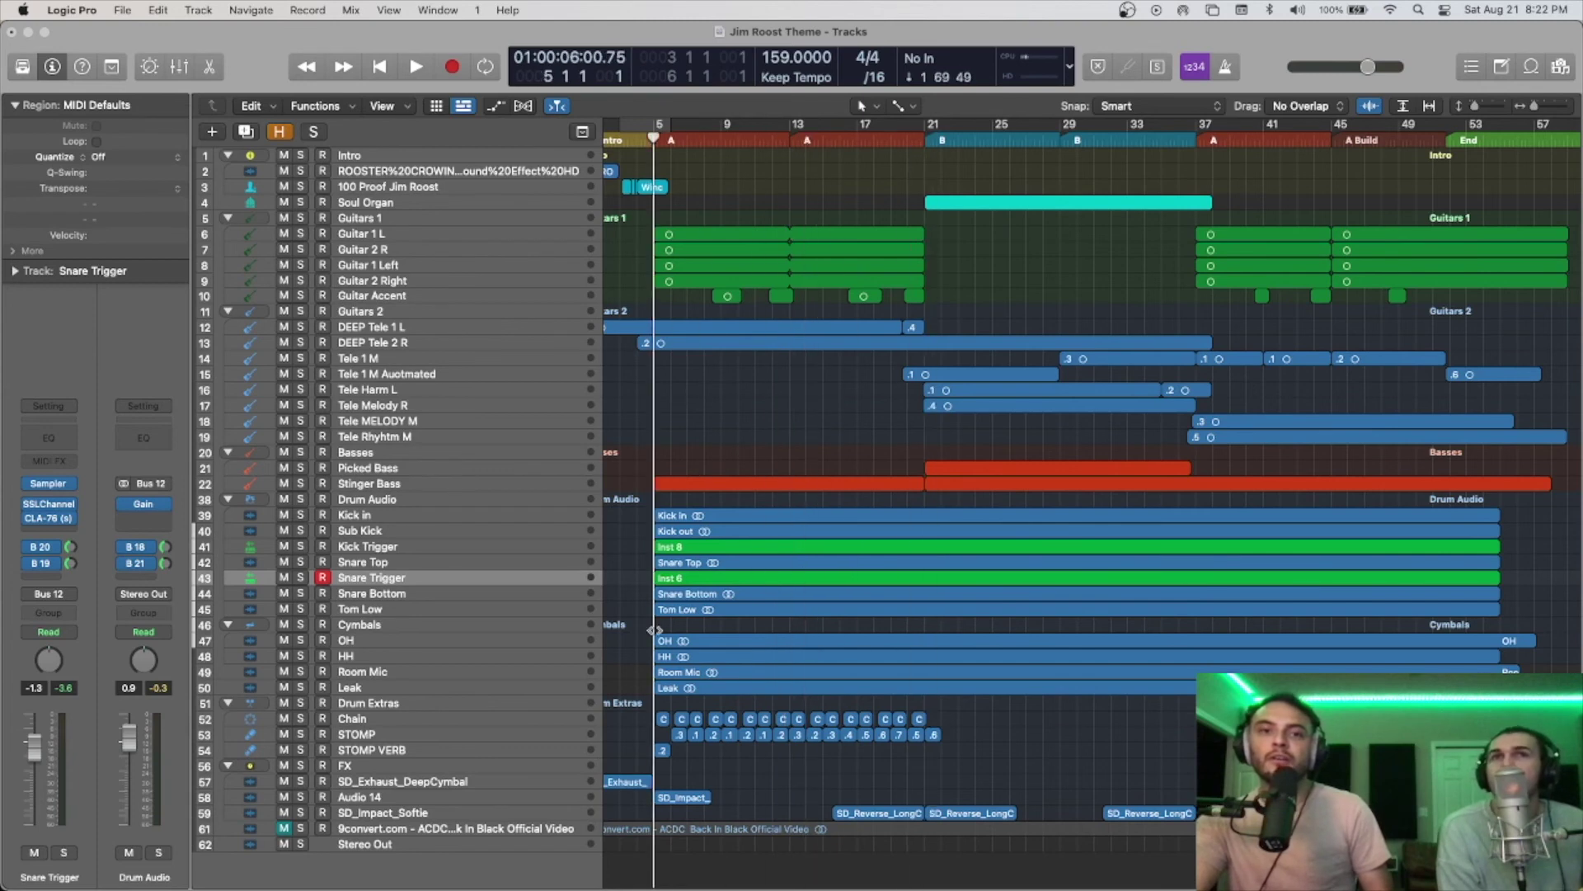